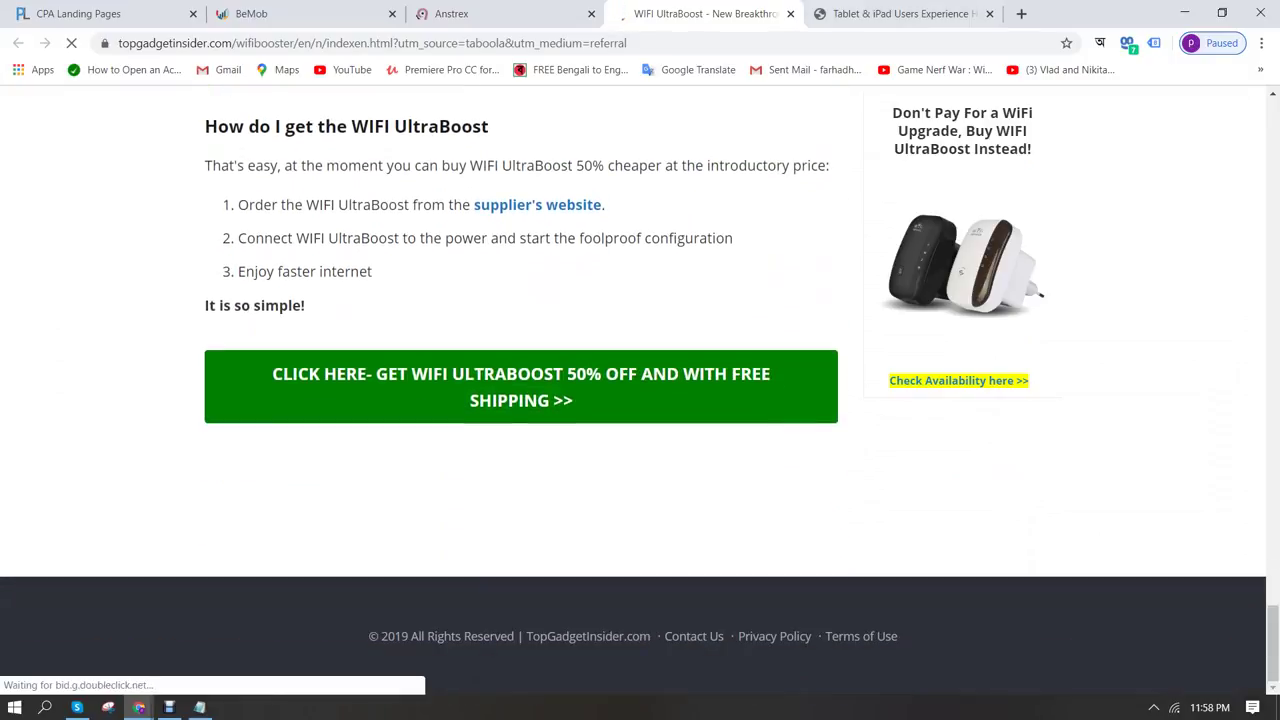
Compare the competitor tablet-speed page with the WiFi UltraBoost advertorial by scrolling through both
{"action": "key", "text": "ctrl+Tab"}
{"action": "scroll", "coordinate": [640, 390], "scroll_direction": "down", "scroll_amount": 10}
{"action": "scroll", "coordinate": [640, 390], "scroll_direction": "up", "scroll_amount": 10}
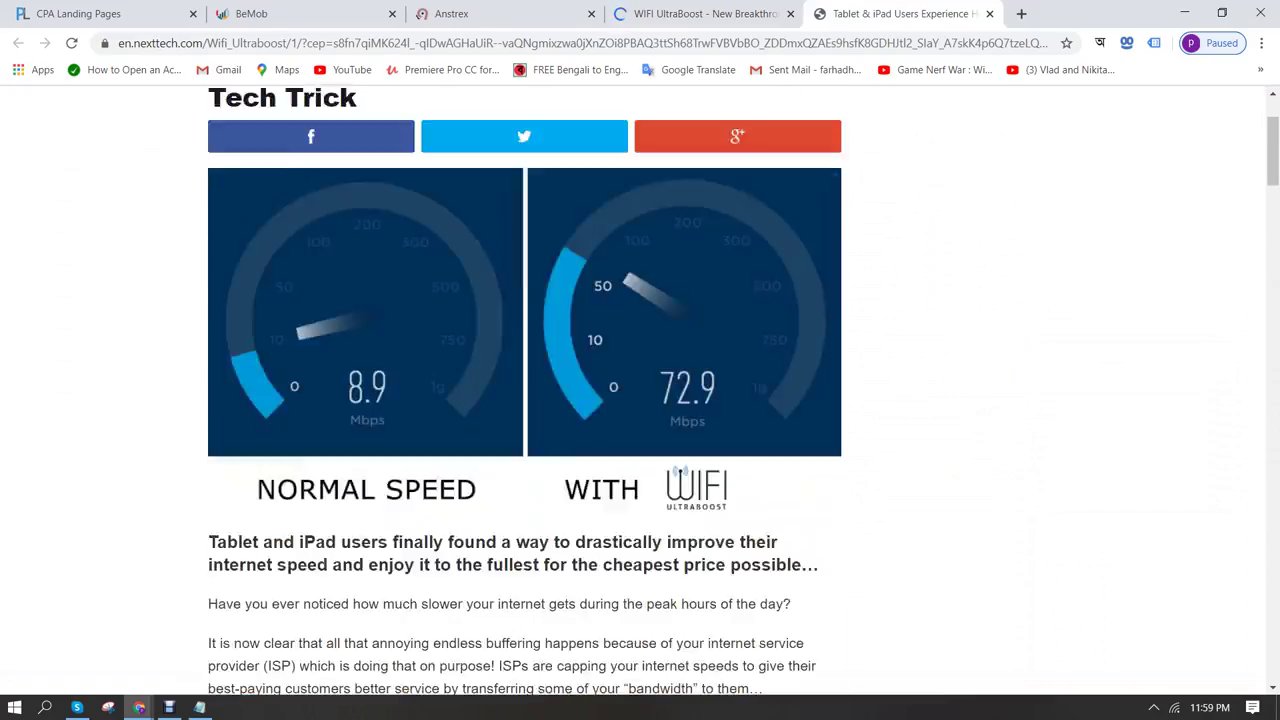
{"action": "key", "text": "ctrl+shift+Tab"}
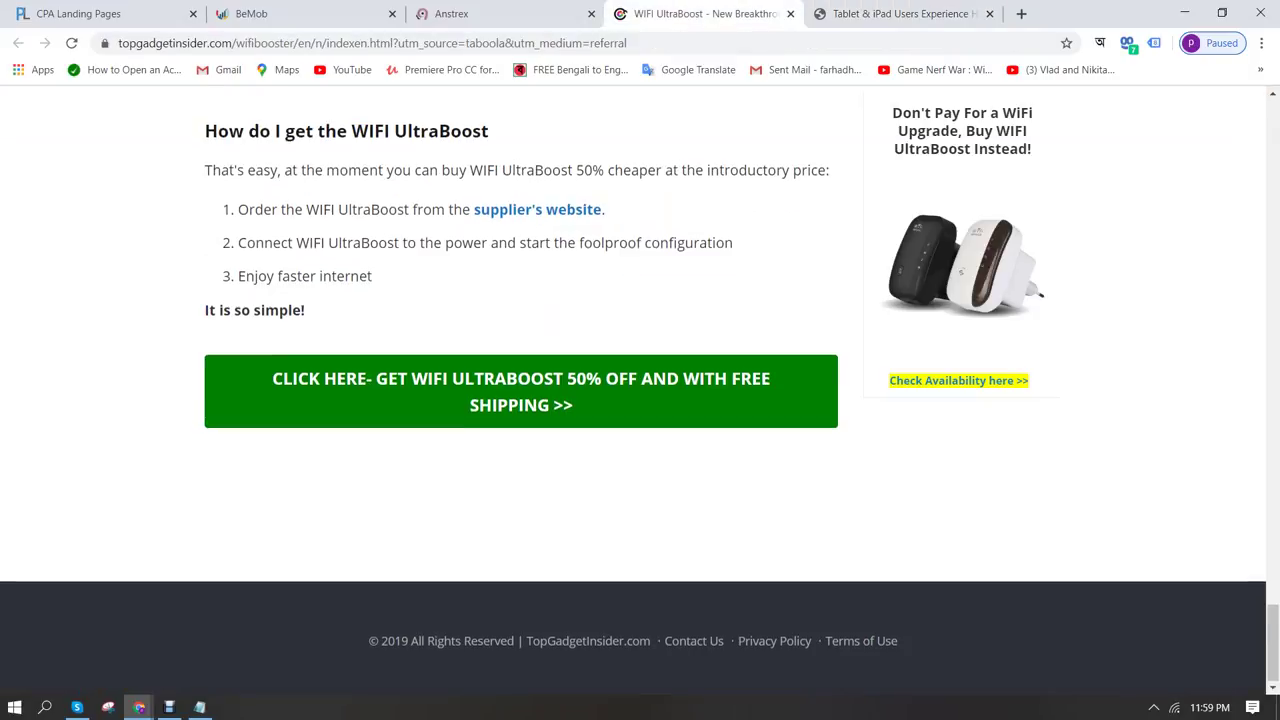
{"action": "scroll", "coordinate": [640, 390], "scroll_direction": "up", "scroll_amount": 10}
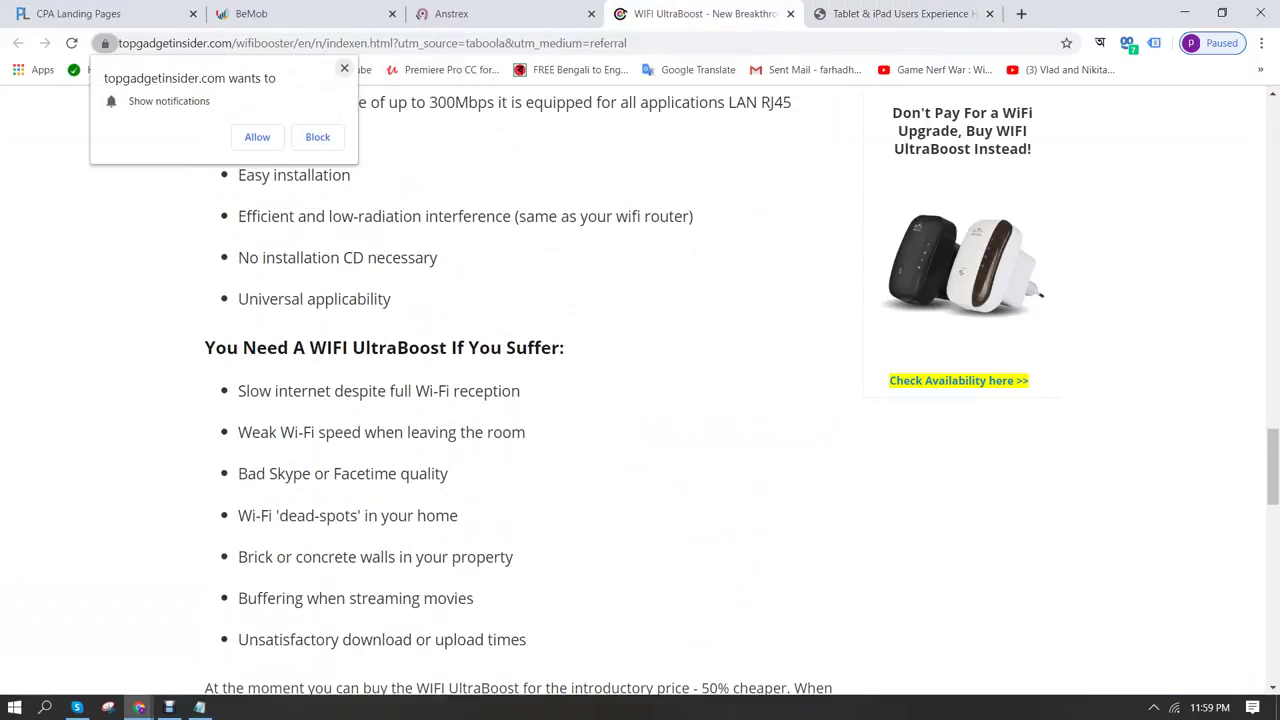
{"action": "scroll", "coordinate": [640, 390], "scroll_direction": "up", "scroll_amount": 10}
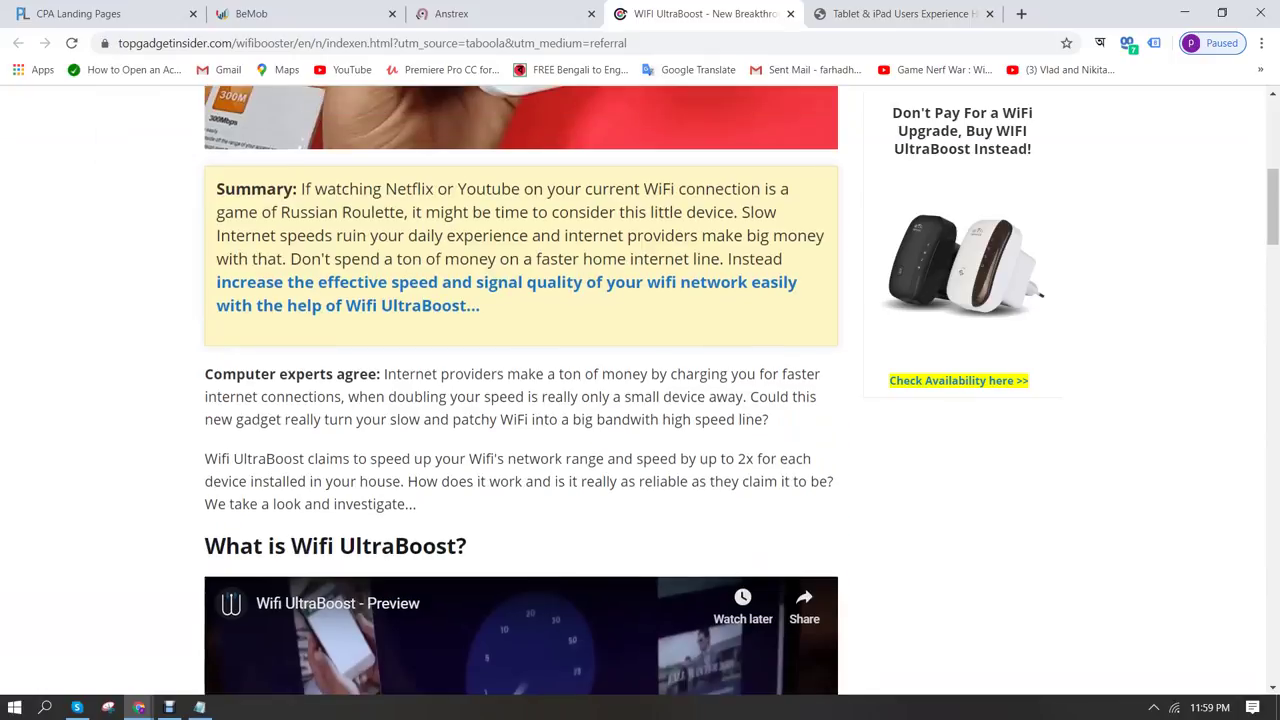
{"action": "scroll", "coordinate": [640, 390], "scroll_direction": "up", "scroll_amount": 10}
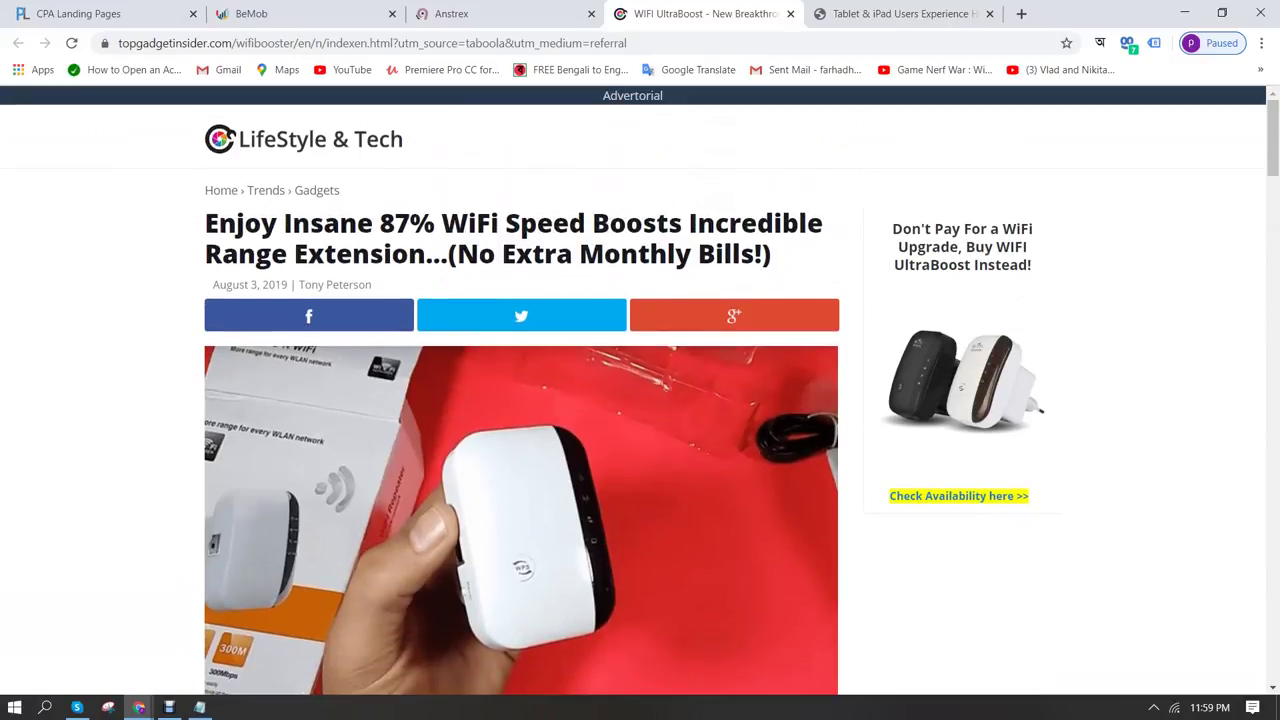
{"action": "scroll", "coordinate": [640, 390], "scroll_direction": "down", "scroll_amount": 7}
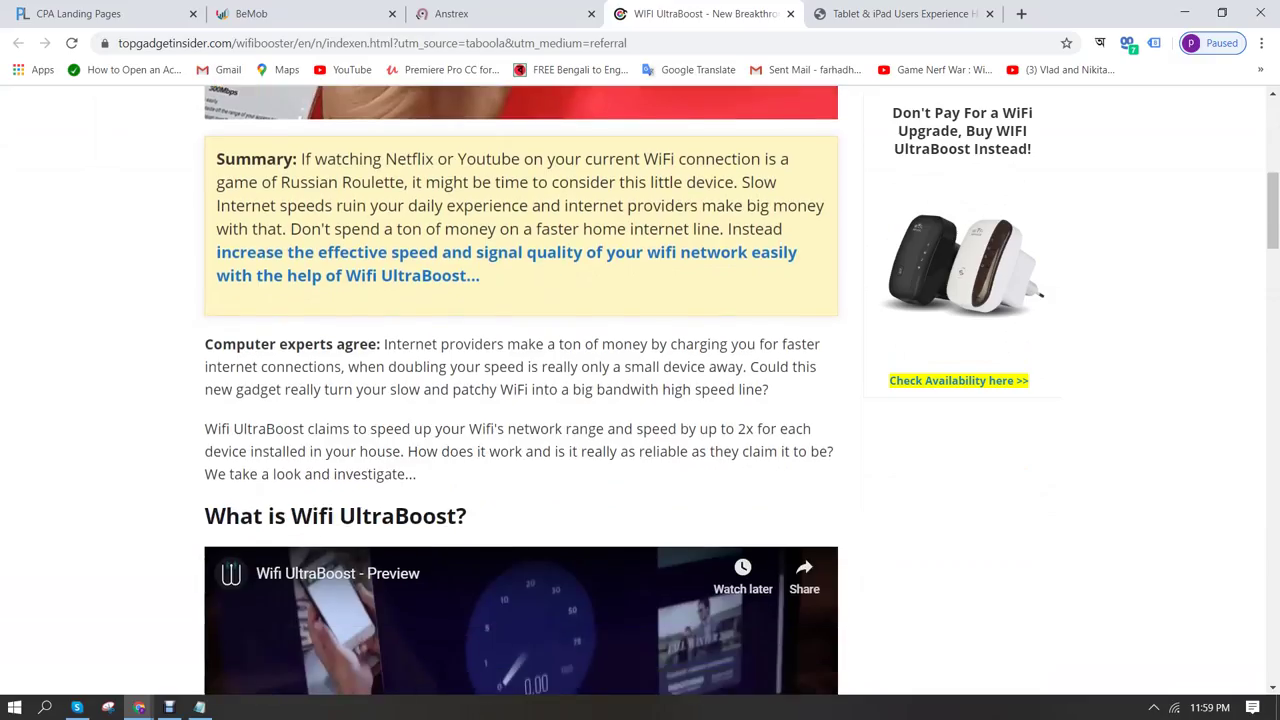
{"action": "scroll", "coordinate": [520, 400], "scroll_direction": "down", "scroll_amount": 8}
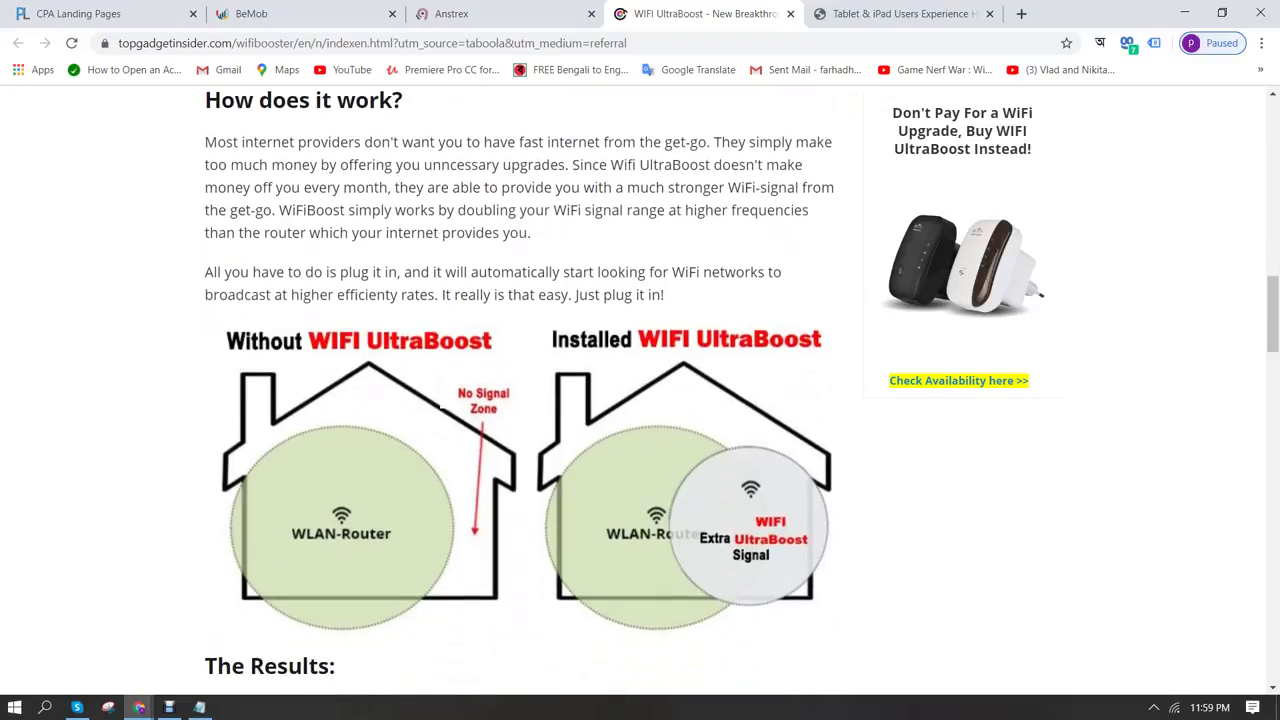
{"action": "scroll", "coordinate": [520, 390], "scroll_direction": "down", "scroll_amount": 3}
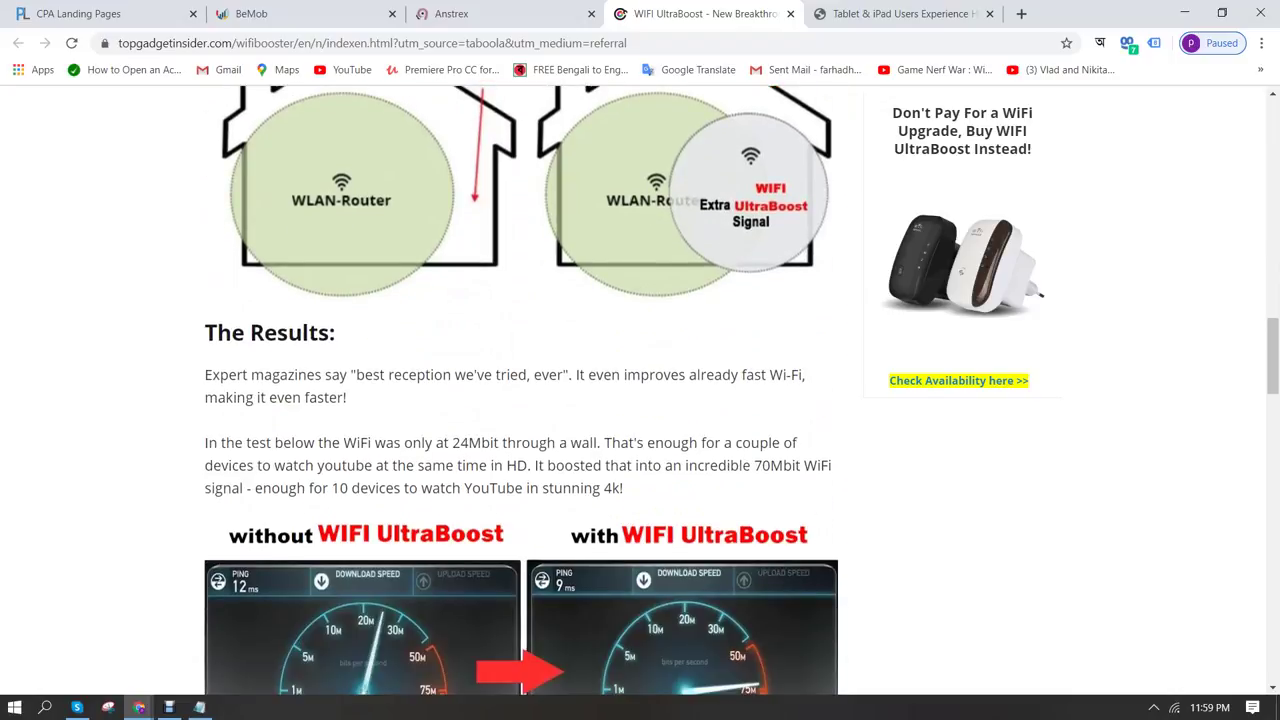
{"action": "scroll", "coordinate": [520, 390], "scroll_direction": "down", "scroll_amount": 6}
{"action": "scroll", "coordinate": [520, 390], "scroll_direction": "up", "scroll_amount": 3}
{"action": "scroll", "coordinate": [520, 390], "scroll_direction": "down", "scroll_amount": 3}
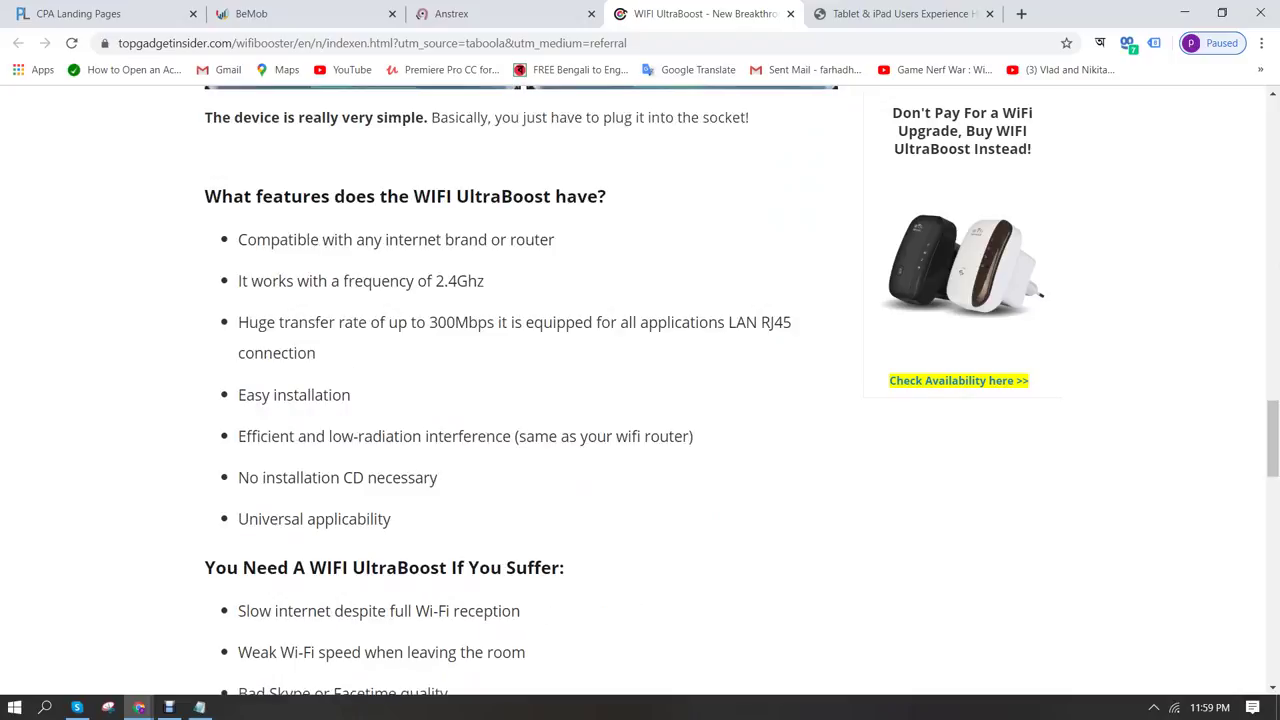
{"action": "scroll", "coordinate": [520, 390], "scroll_direction": "down", "scroll_amount": 9}
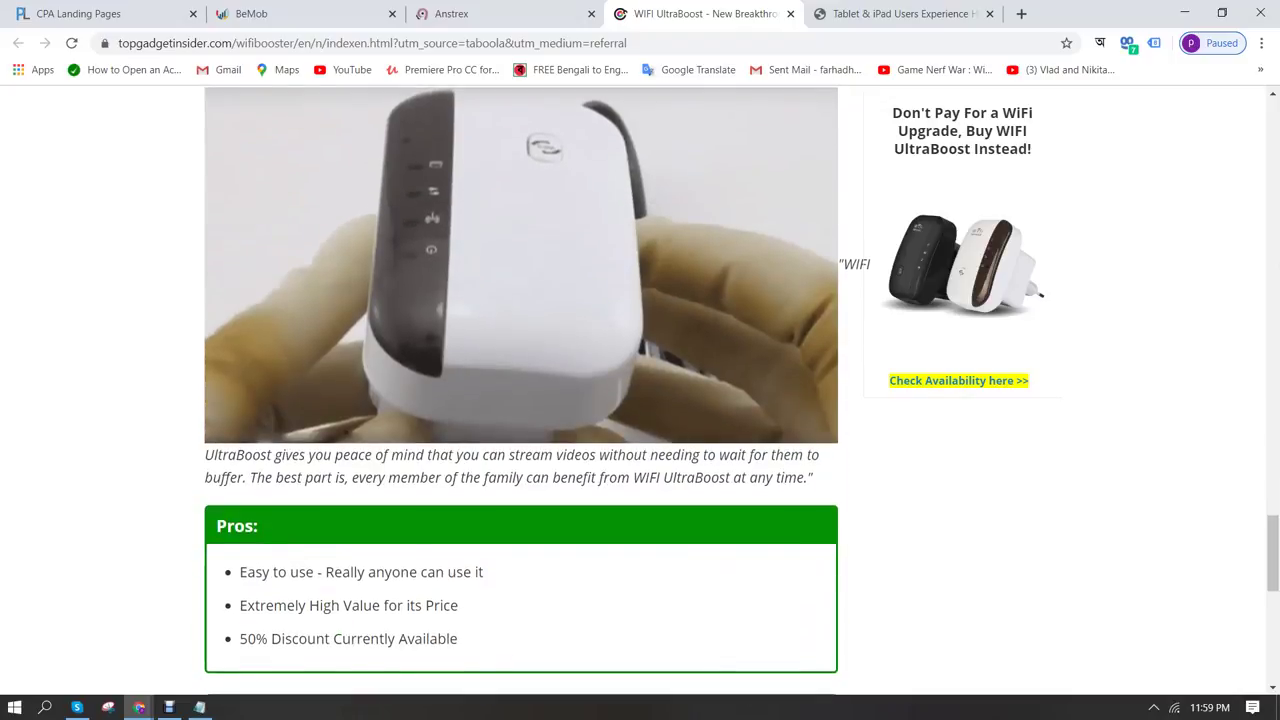
{"action": "scroll", "coordinate": [520, 390], "scroll_direction": "up", "scroll_amount": 6}
{"action": "scroll", "coordinate": [520, 390], "scroll_direction": "up", "scroll_amount": 9}
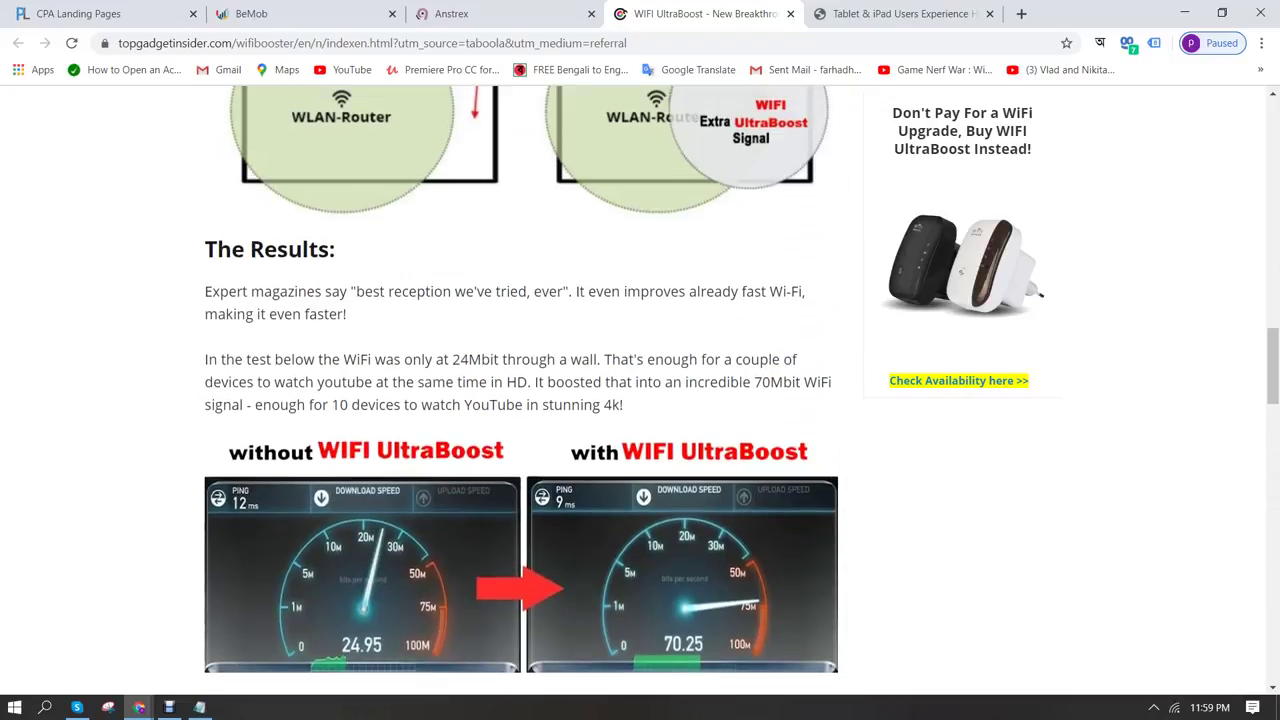
{"action": "scroll", "coordinate": [520, 390], "scroll_direction": "up", "scroll_amount": 8}
{"action": "scroll", "coordinate": [520, 390], "scroll_direction": "up", "scroll_amount": 10}
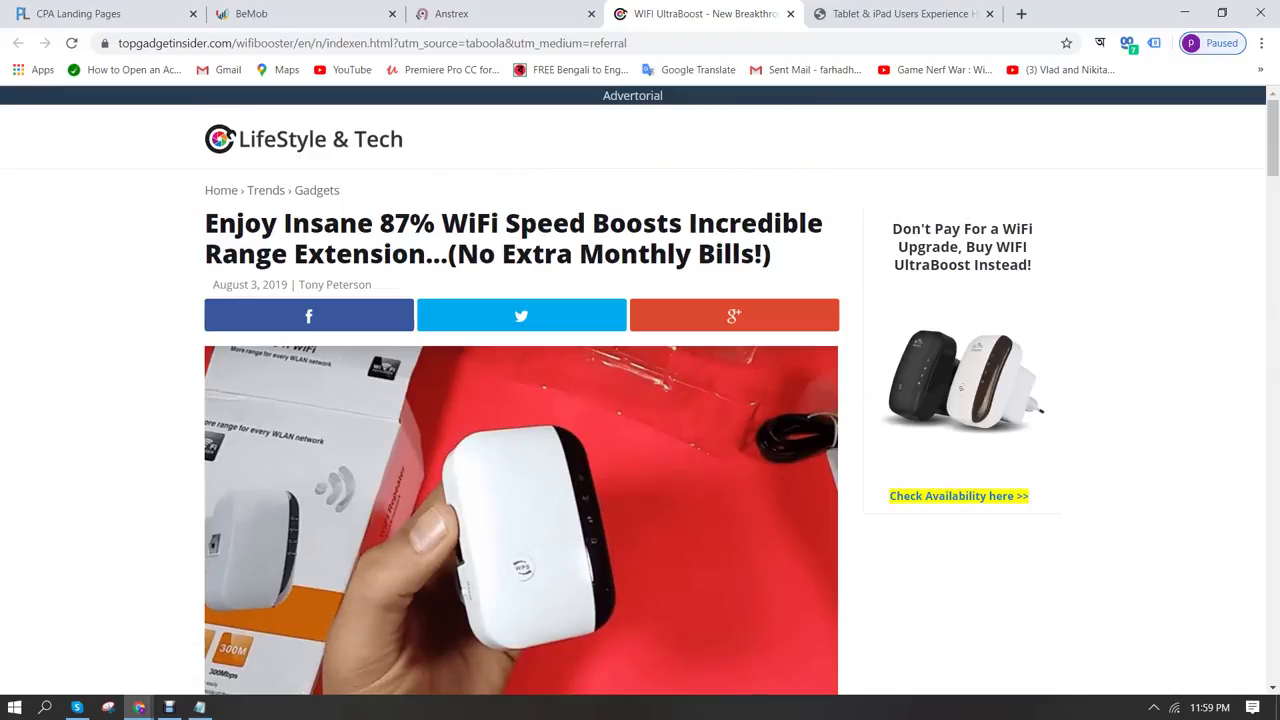
{"action": "scroll", "coordinate": [520, 390], "scroll_direction": "down", "scroll_amount": 20}
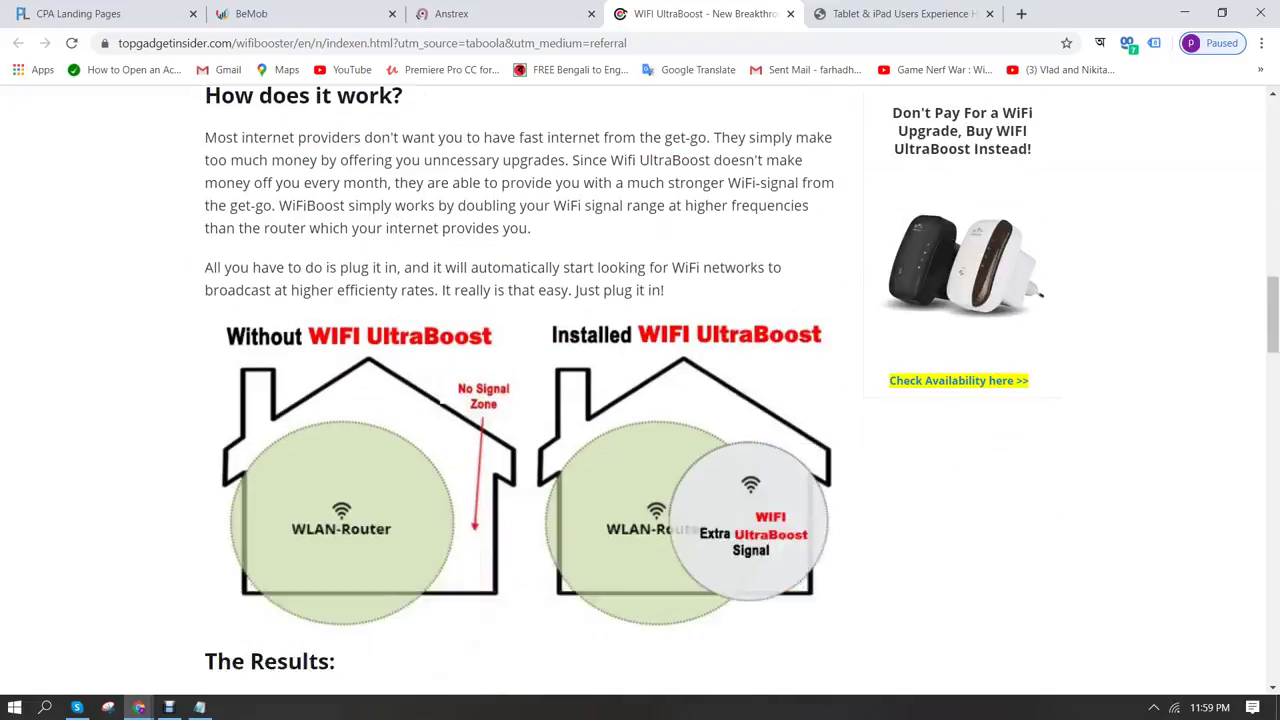
{"action": "scroll", "coordinate": [520, 390], "scroll_direction": "down", "scroll_amount": 15}
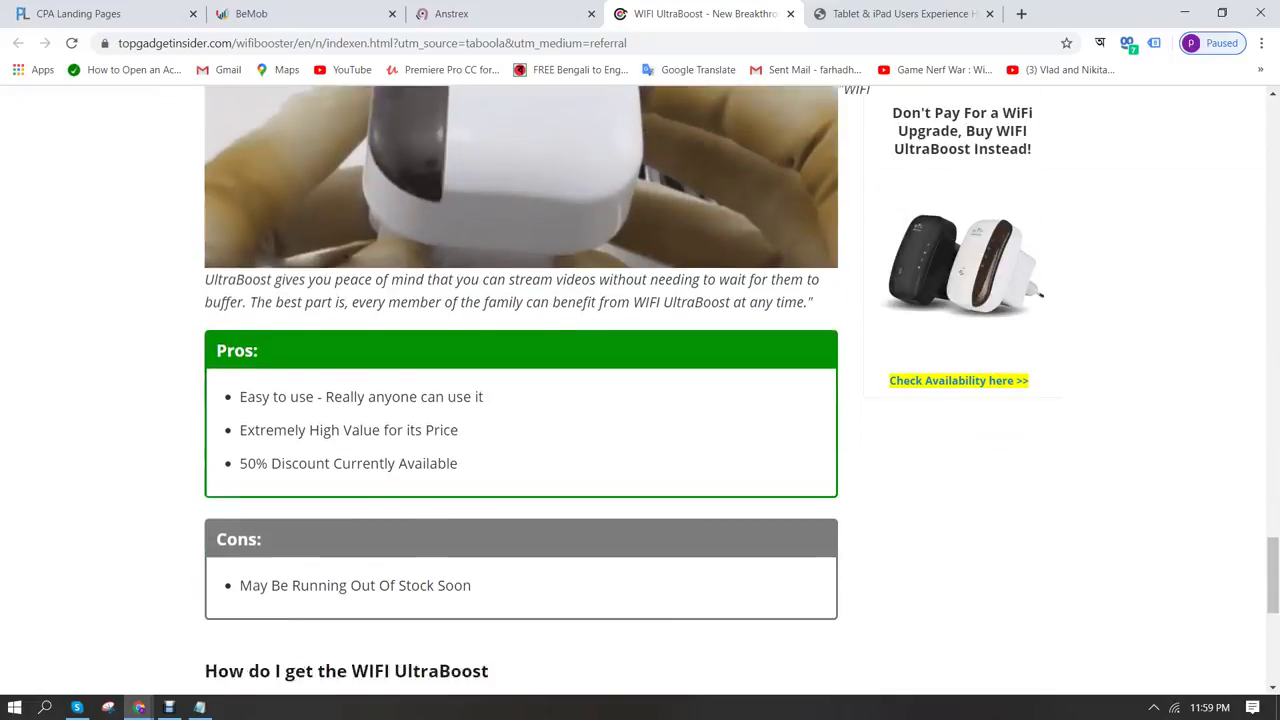
{"action": "scroll", "coordinate": [520, 390], "scroll_direction": "up", "scroll_amount": 20}
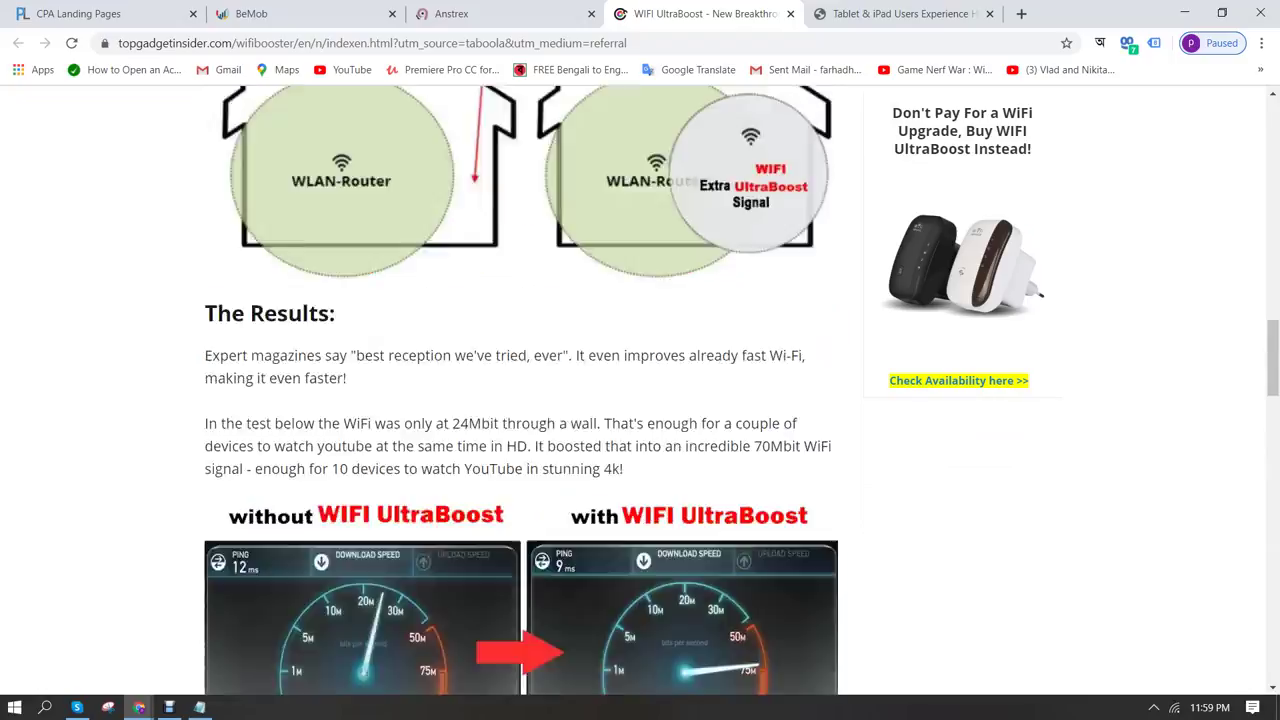
{"action": "scroll", "coordinate": [520, 390], "scroll_direction": "up", "scroll_amount": 15}
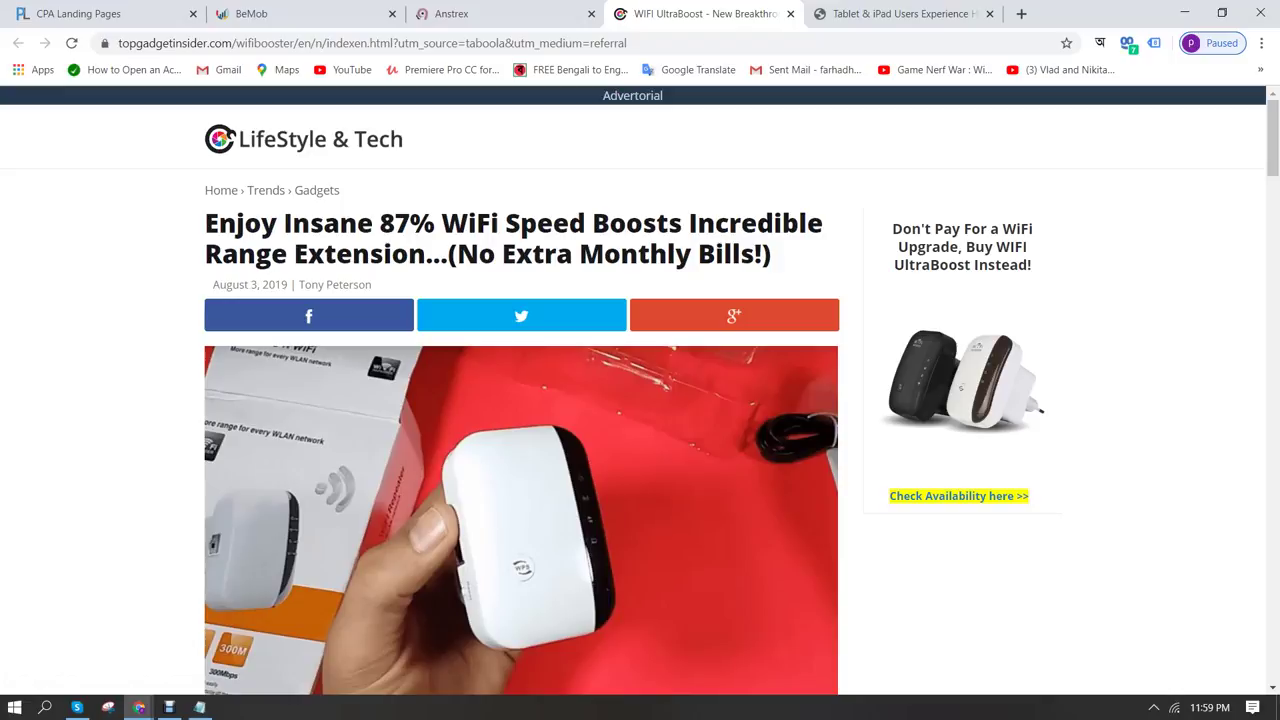
Rip the UltraBoost page URL in Lander Ripper as 'lifestyle&tech > wifi booster'
{"action": "key", "text": "ctrl+l"}
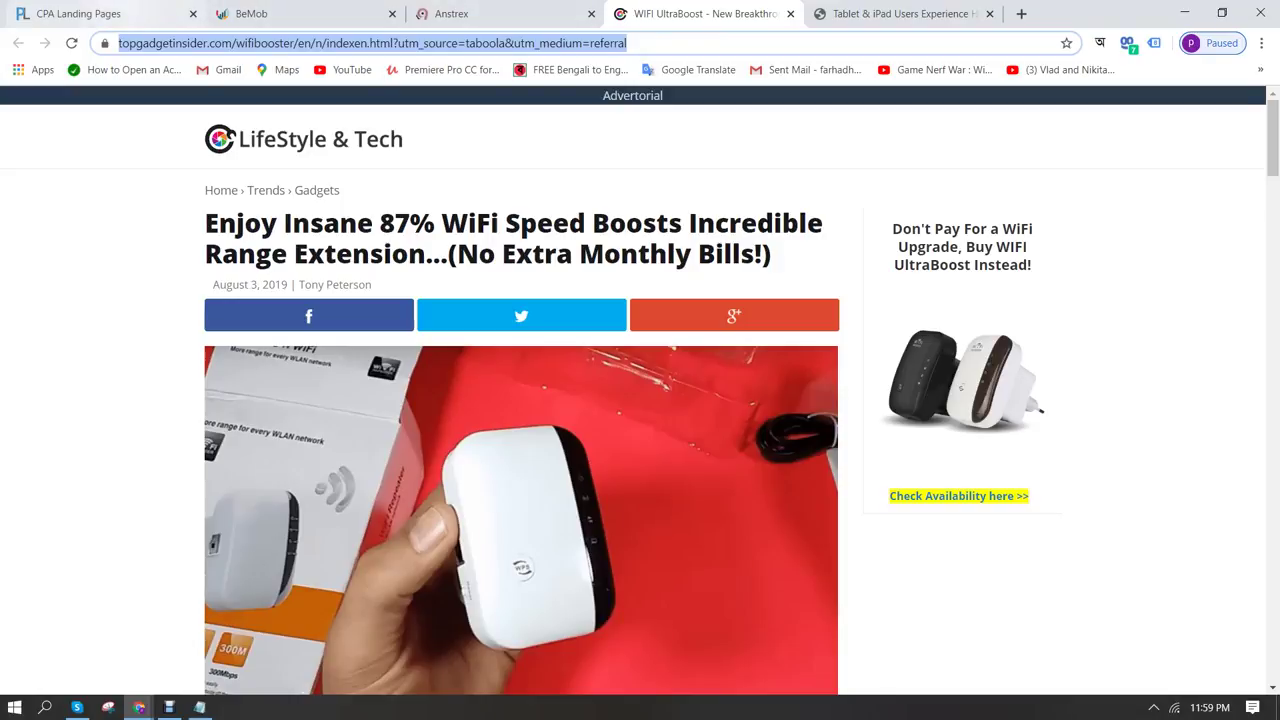
{"action": "key", "text": "ctrl+1"}
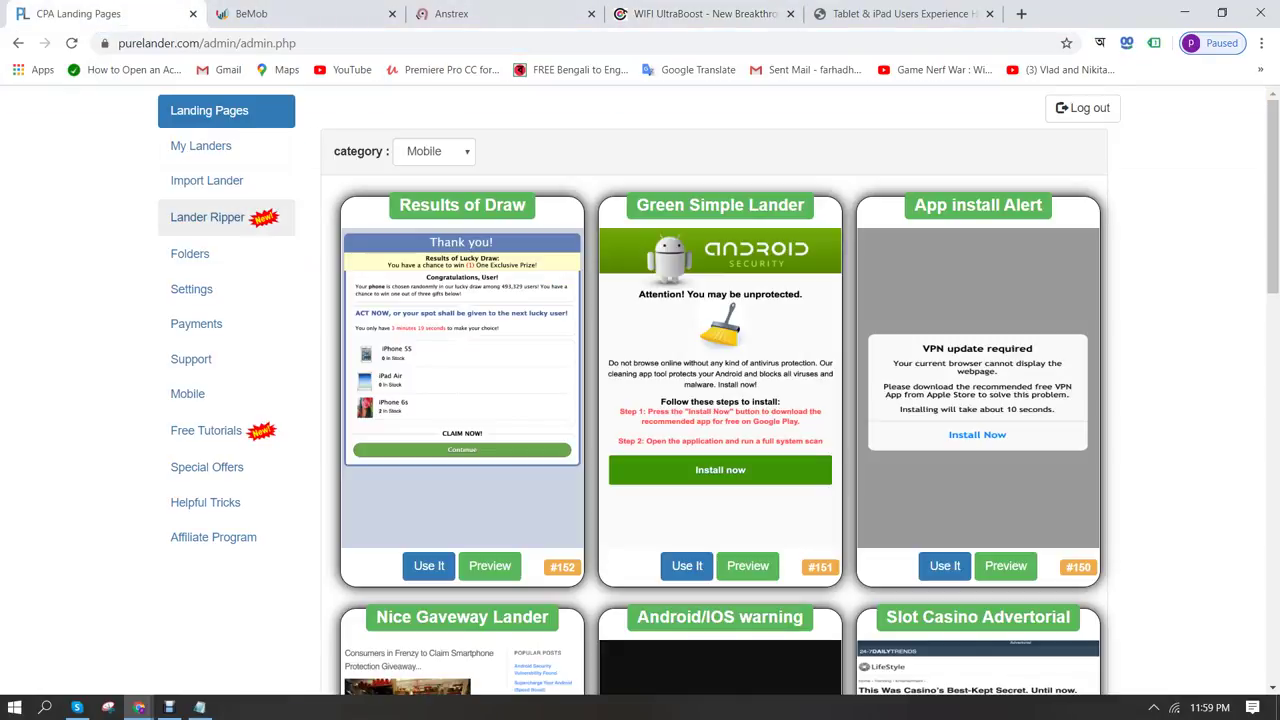
{"action": "left_click", "coordinate": [207, 217]}
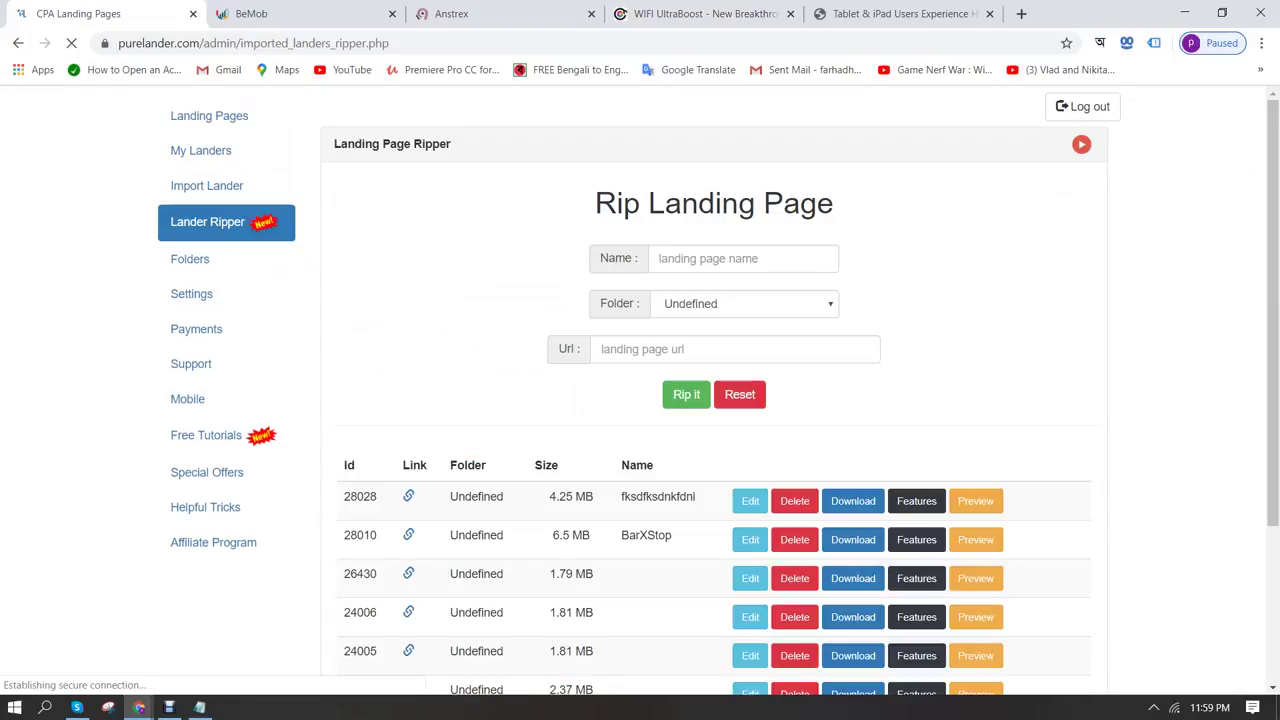
{"action": "key", "text": "ctrl+v"}
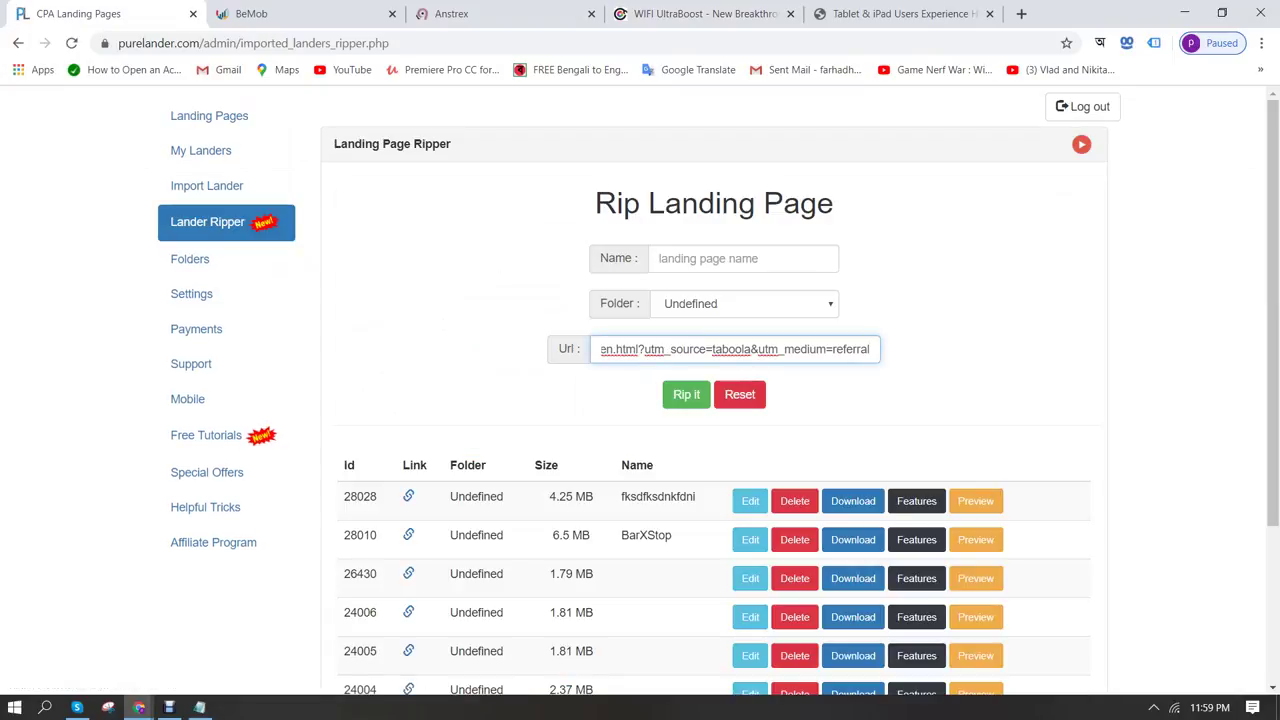
{"action": "left_click", "coordinate": [743, 258]}
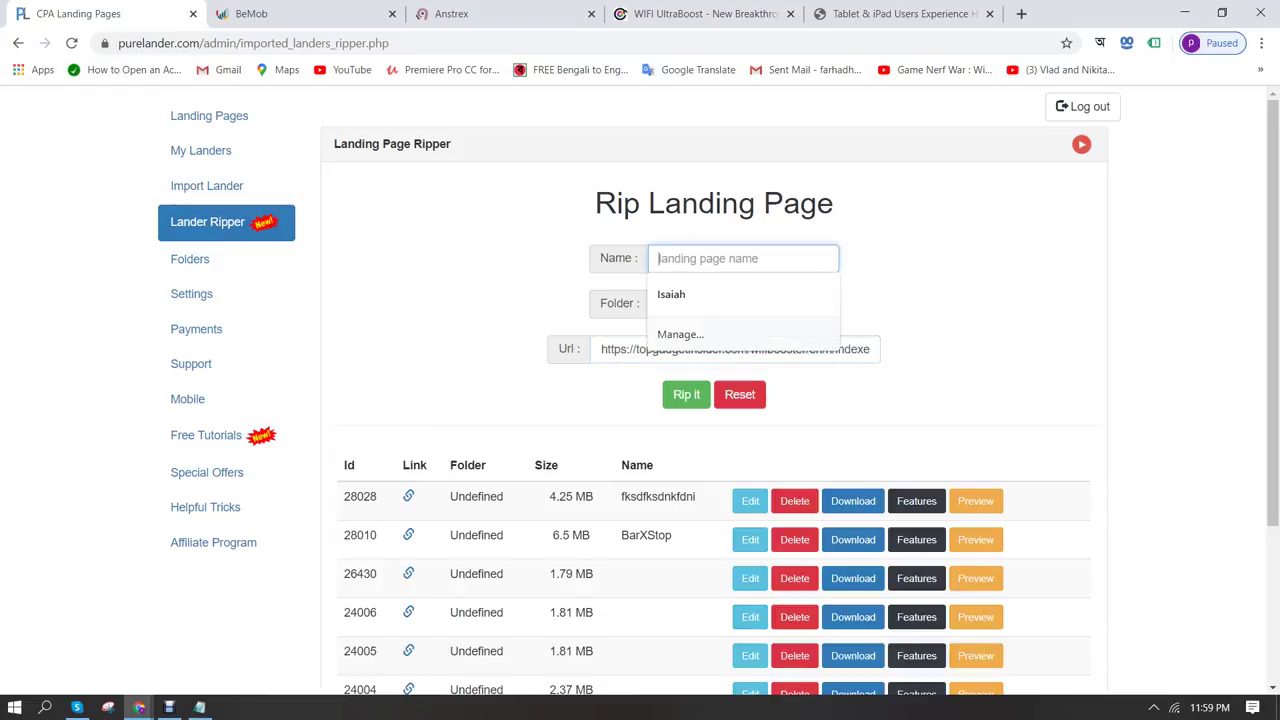
{"action": "key", "text": "ctrl+4"}
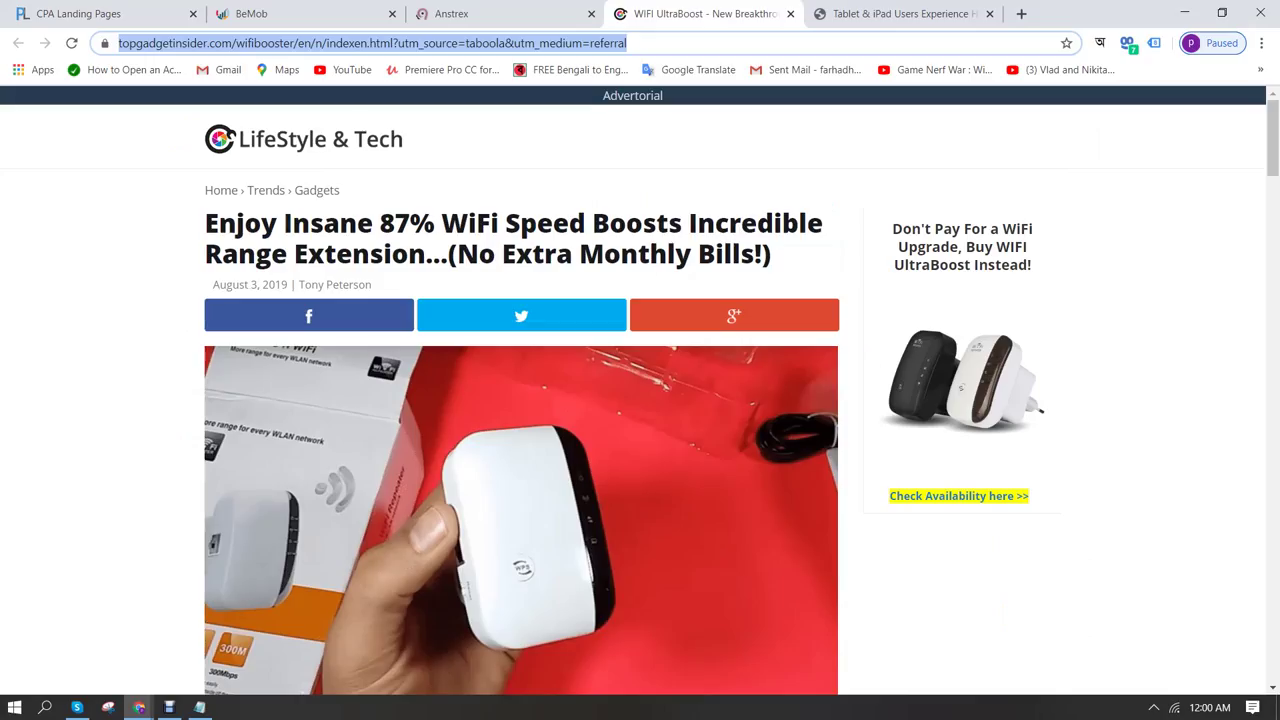
{"action": "key", "text": "ctrl+1"}
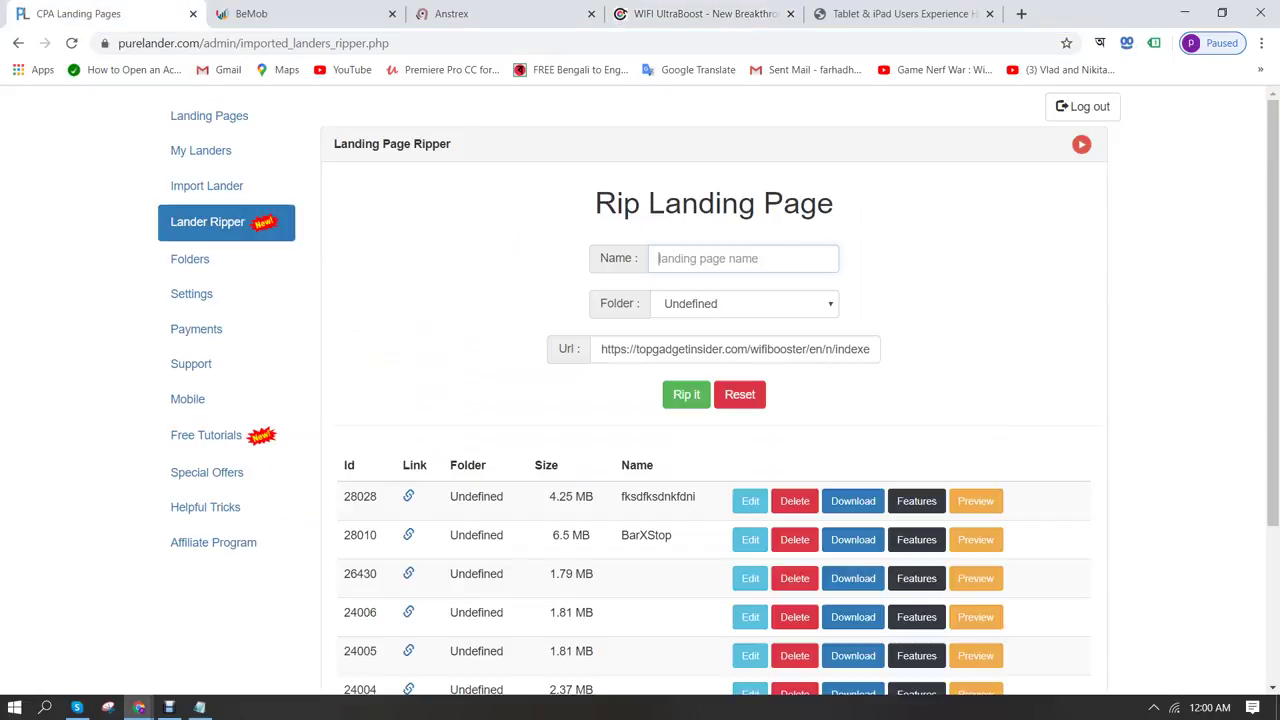
{"action": "type", "text": "lifestyle&tech"}
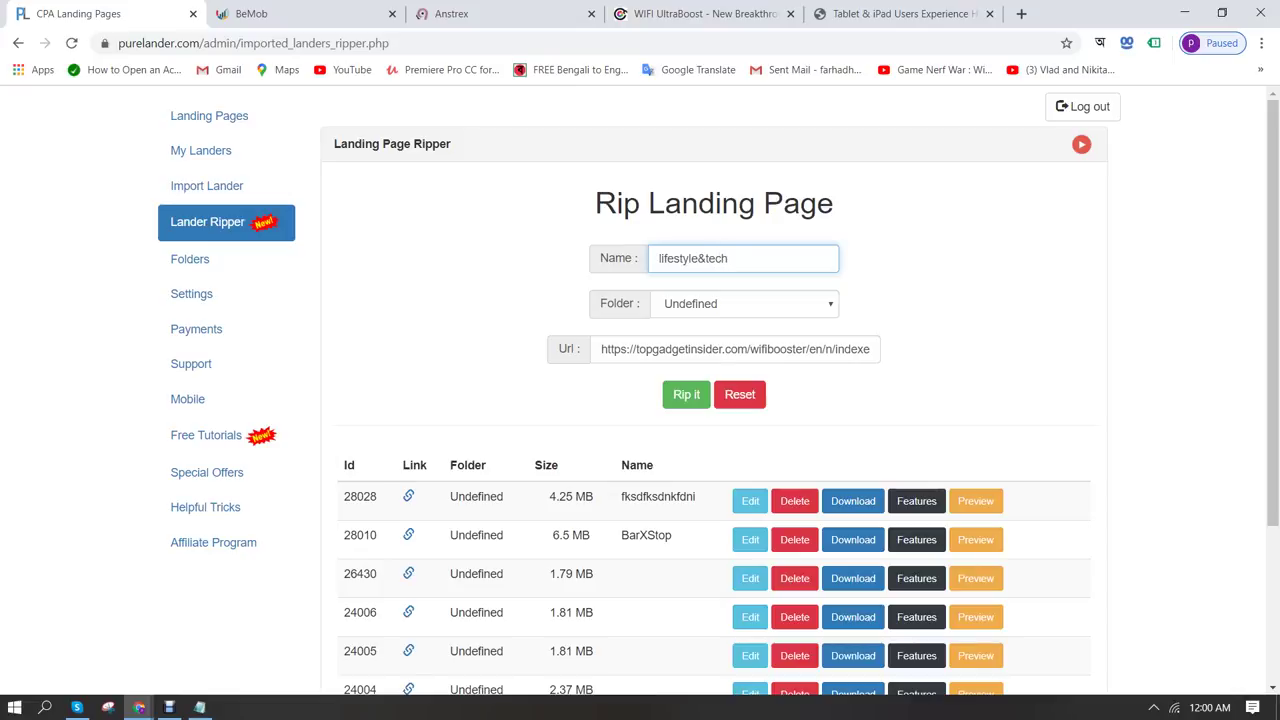
{"action": "type", "text": " > wifi booster"}
{"action": "left_click", "coordinate": [686, 394]}
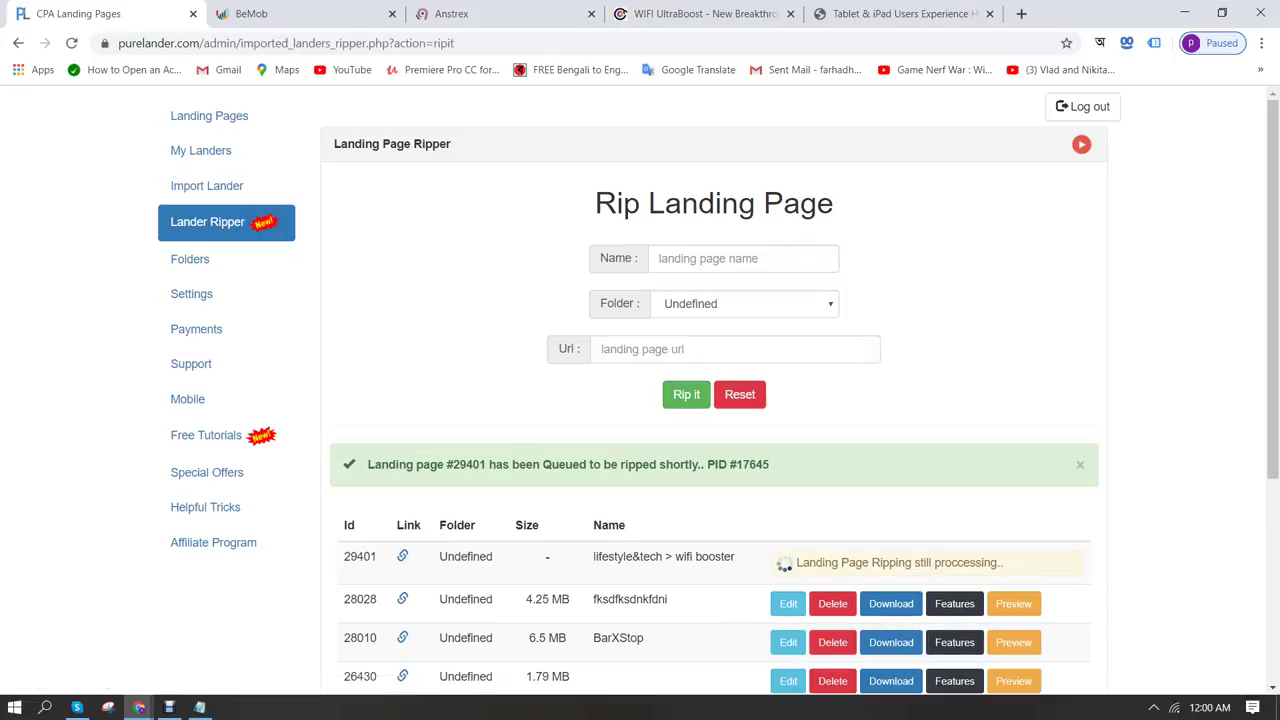
{"action": "scroll", "coordinate": [715, 390], "scroll_direction": "down", "scroll_amount": 2}
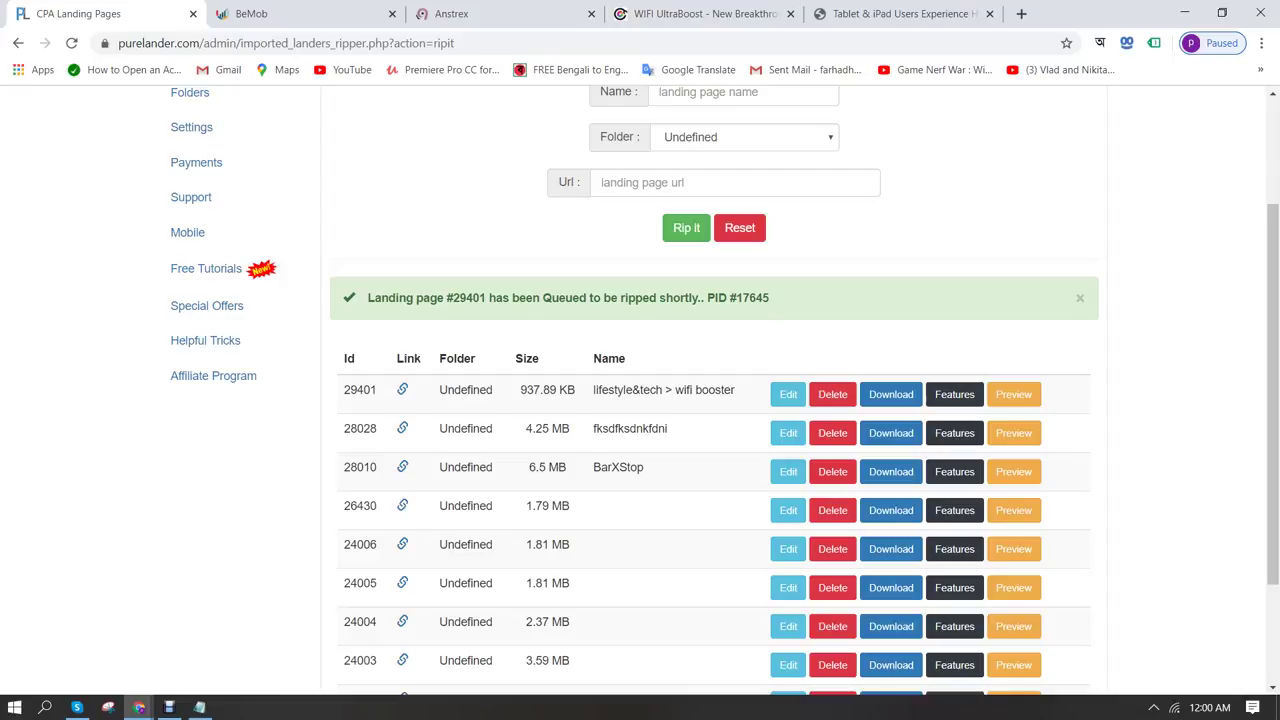
Open lander #29401 in the editor, scroll its content, and select the LifeStyle & Tech logo
{"action": "left_click", "coordinate": [788, 394]}
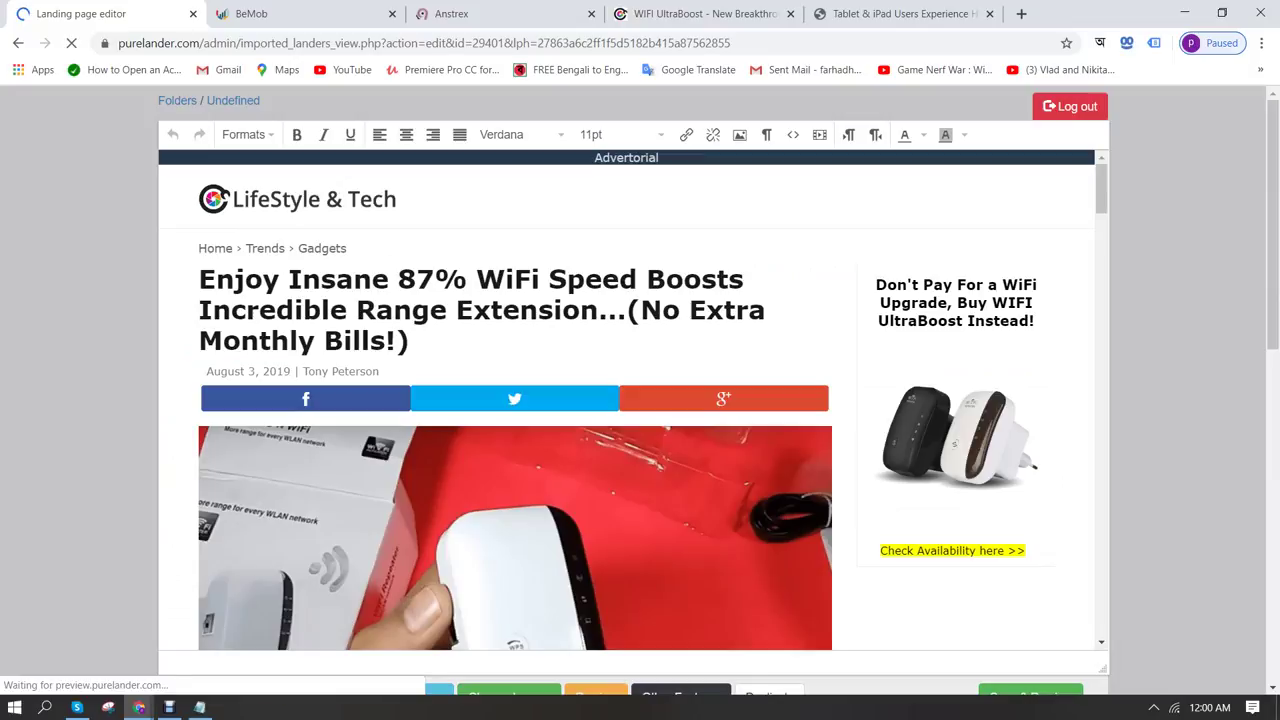
{"action": "scroll", "coordinate": [640, 400], "scroll_direction": "down", "scroll_amount": 10}
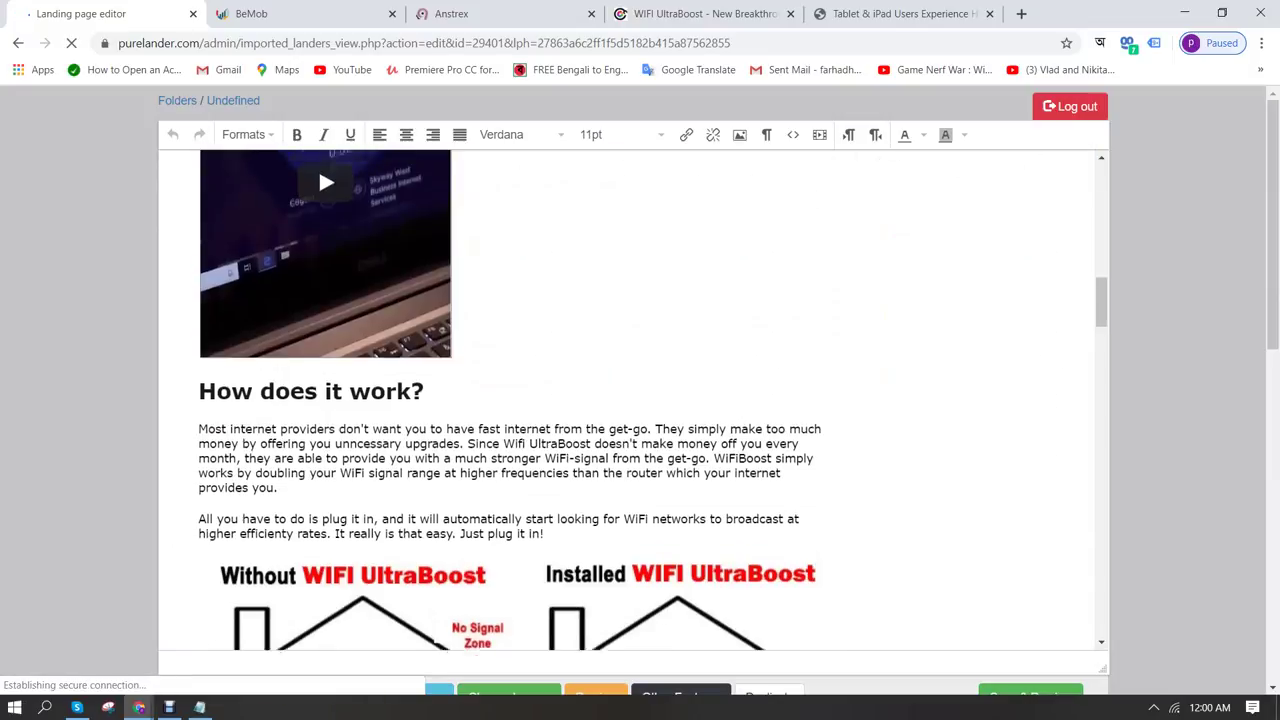
{"action": "scroll", "coordinate": [515, 400], "scroll_direction": "down", "scroll_amount": 20}
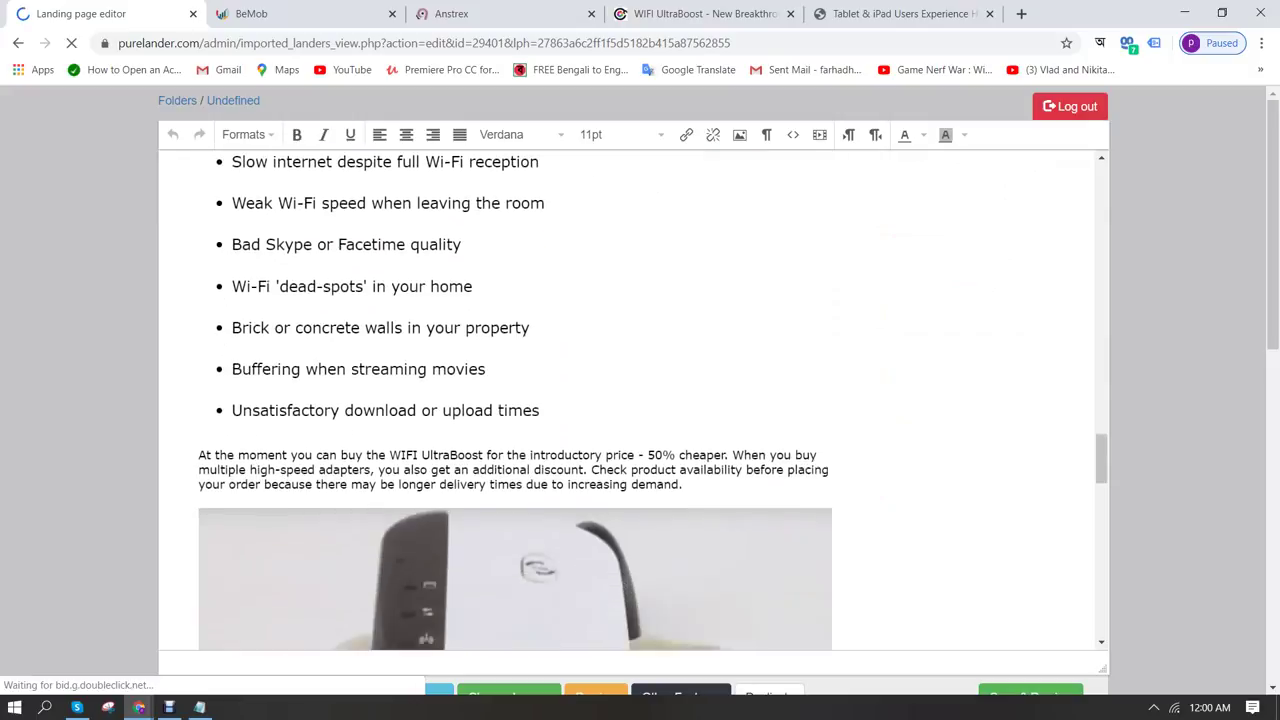
{"action": "scroll", "coordinate": [515, 400], "scroll_direction": "down", "scroll_amount": 10}
{"action": "scroll", "coordinate": [515, 400], "scroll_direction": "up", "scroll_amount": 12}
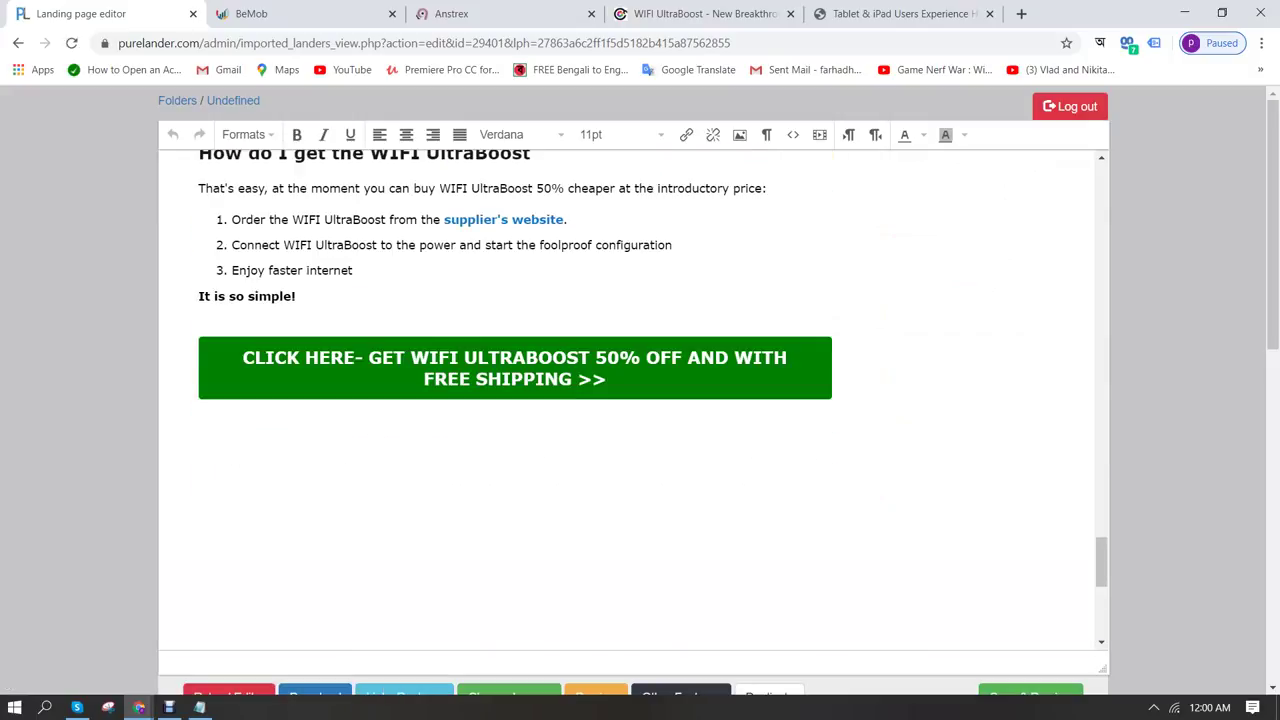
{"action": "scroll", "coordinate": [515, 400], "scroll_direction": "up", "scroll_amount": 20}
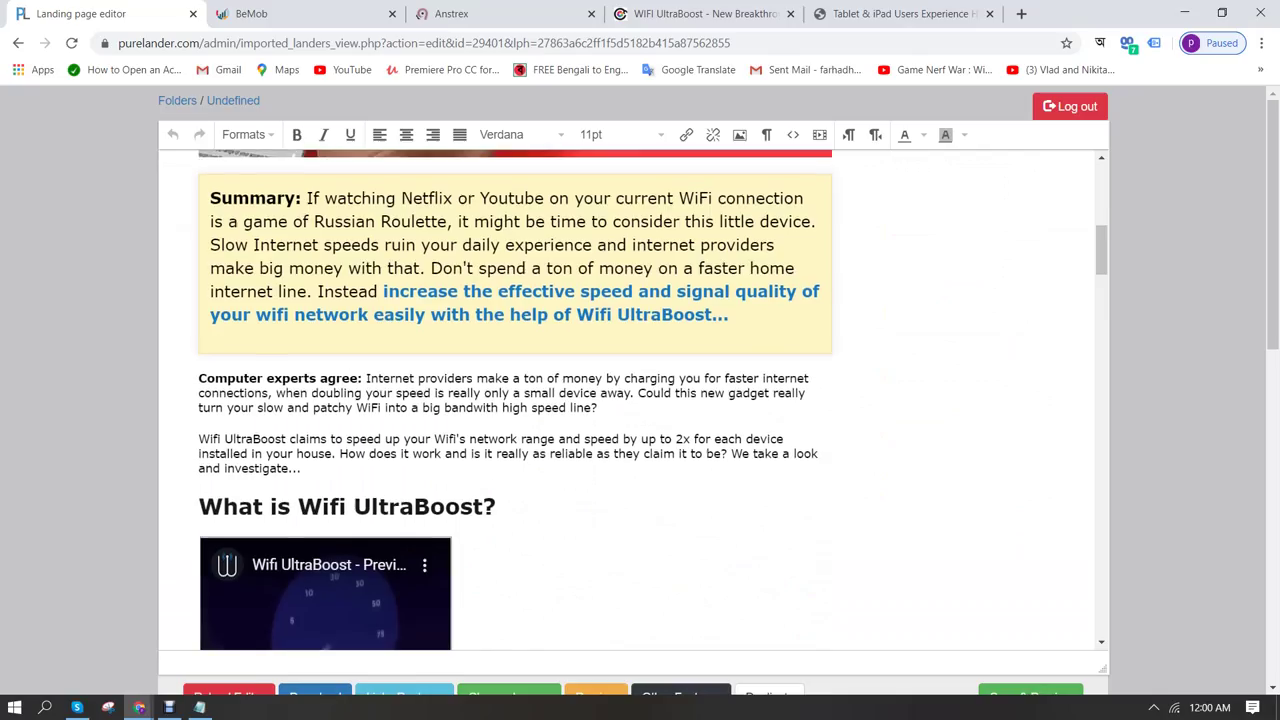
{"action": "scroll", "coordinate": [515, 400], "scroll_direction": "up", "scroll_amount": 2}
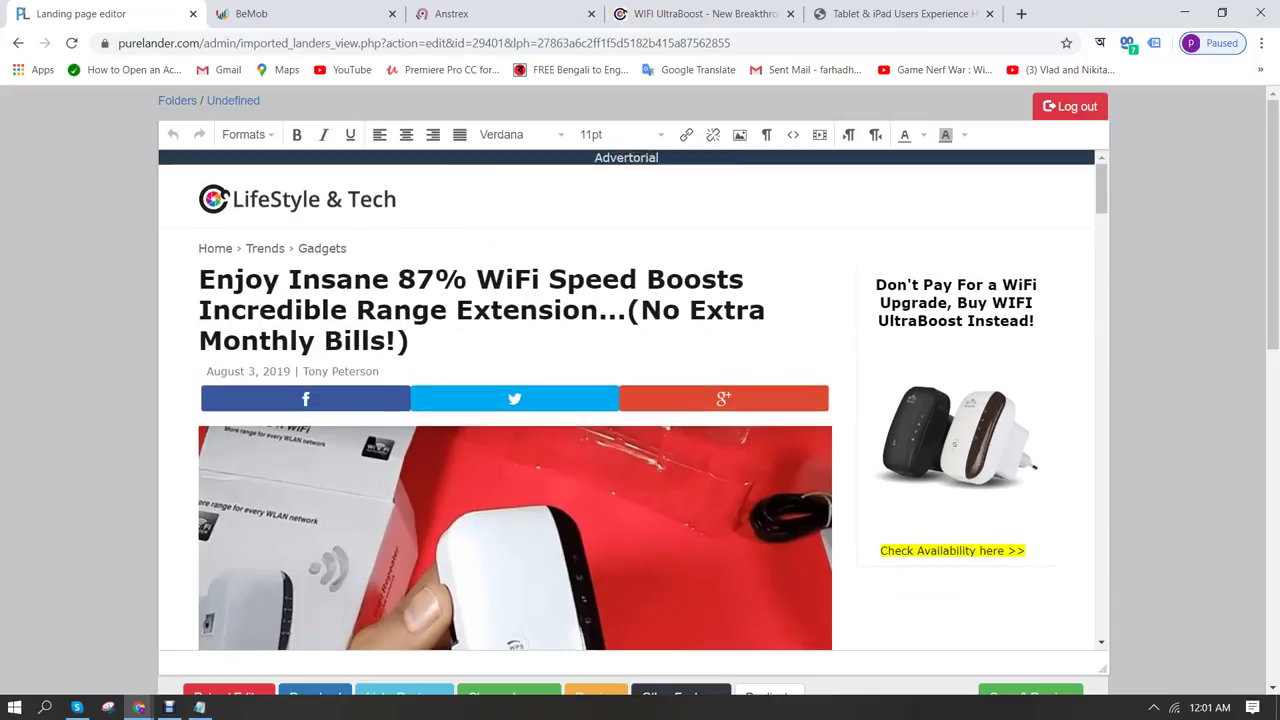
{"action": "left_click", "coordinate": [297, 199]}
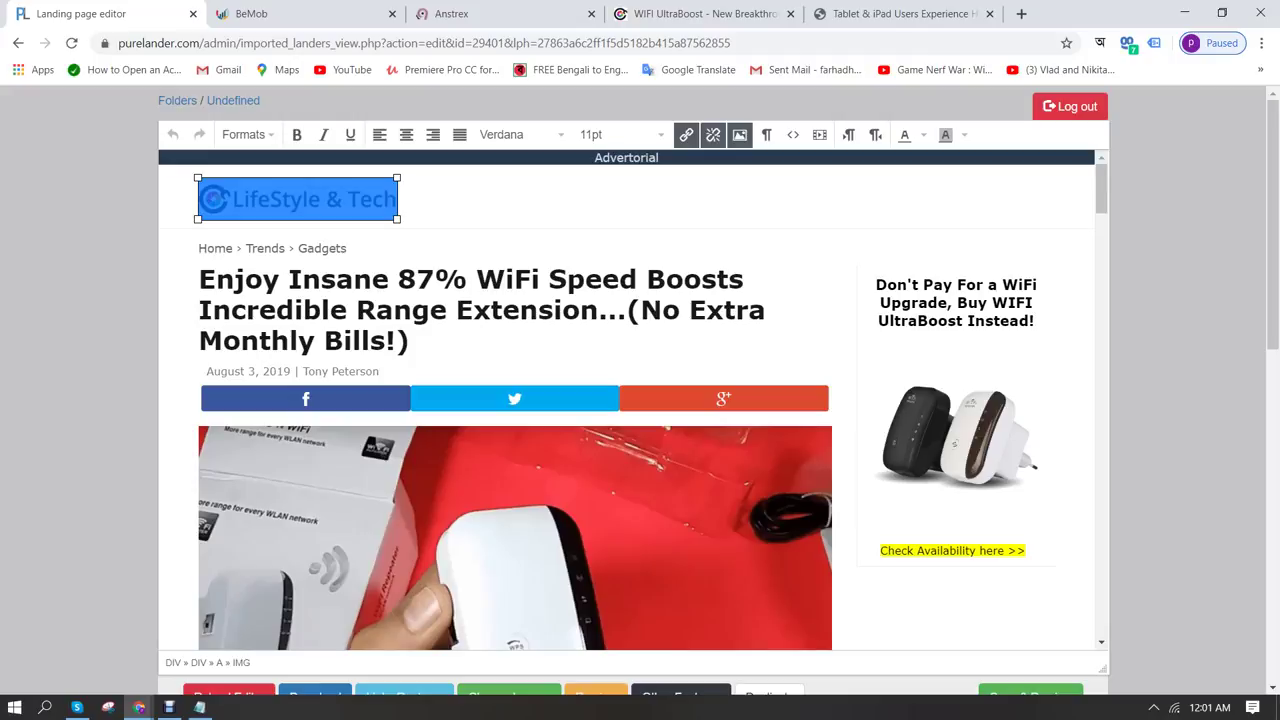
{"action": "scroll", "coordinate": [640, 390], "scroll_direction": "down", "scroll_amount": 1}
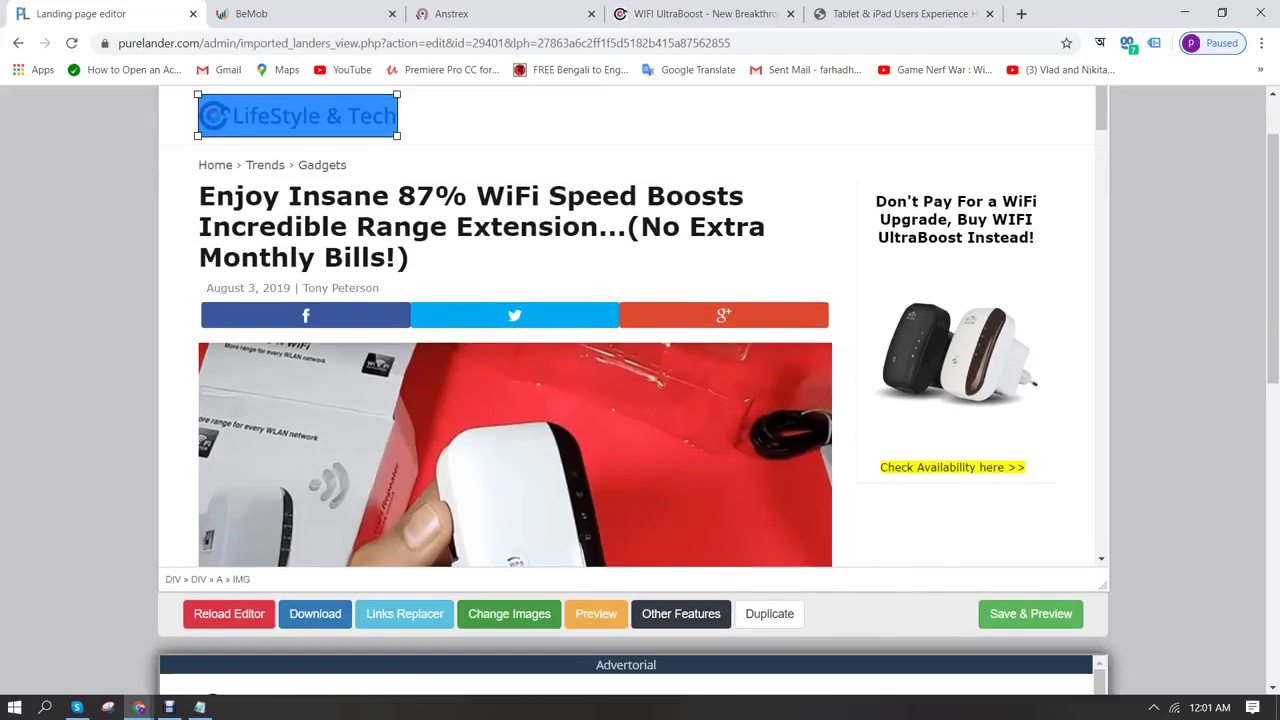
Open Change Images for lander #29401 and locate the 478 × 100 LifeStyle & Tech logo row
{"action": "left_click", "coordinate": [509, 613]}
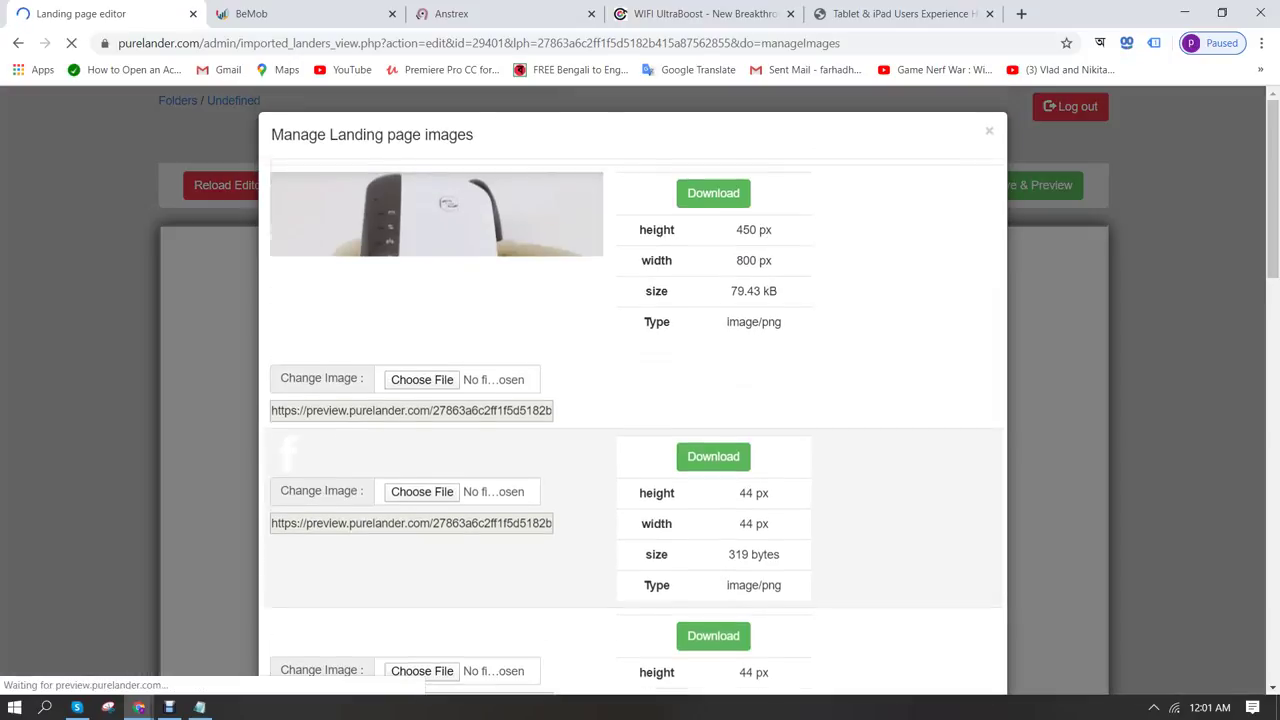
{"action": "scroll", "coordinate": [636, 400], "scroll_direction": "down", "scroll_amount": 4}
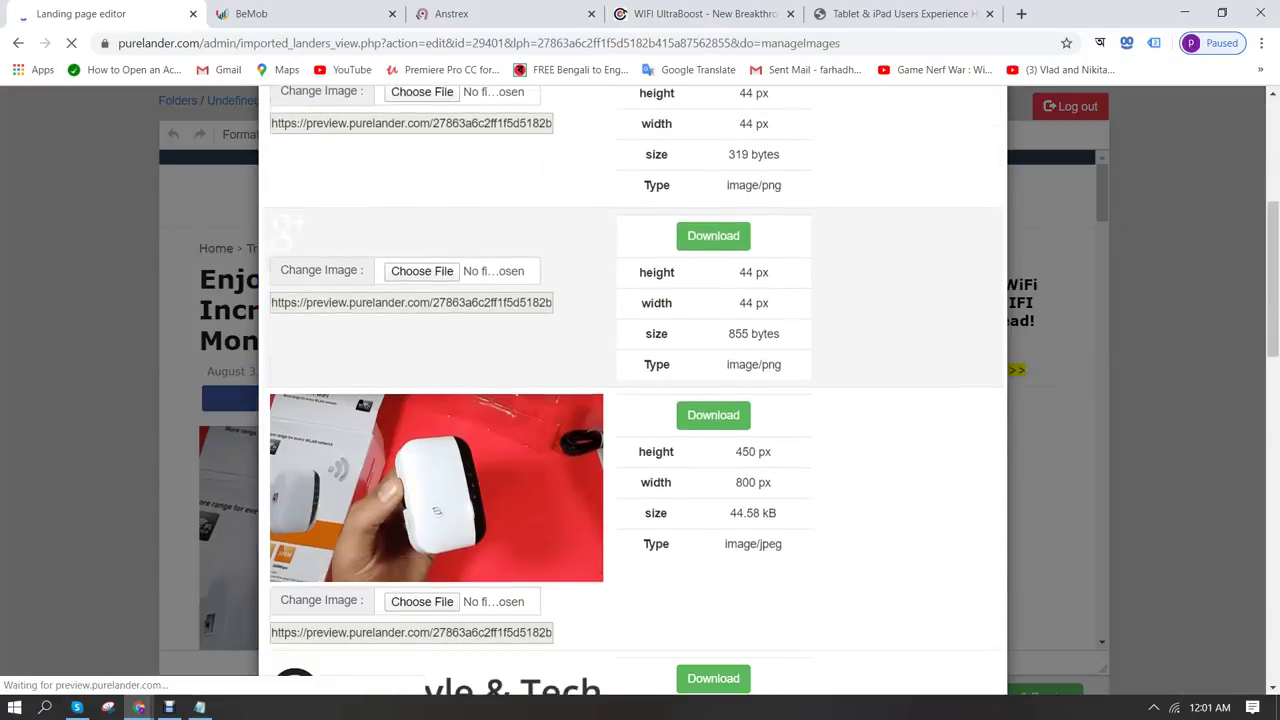
{"action": "scroll", "coordinate": [636, 400], "scroll_direction": "up", "scroll_amount": 3}
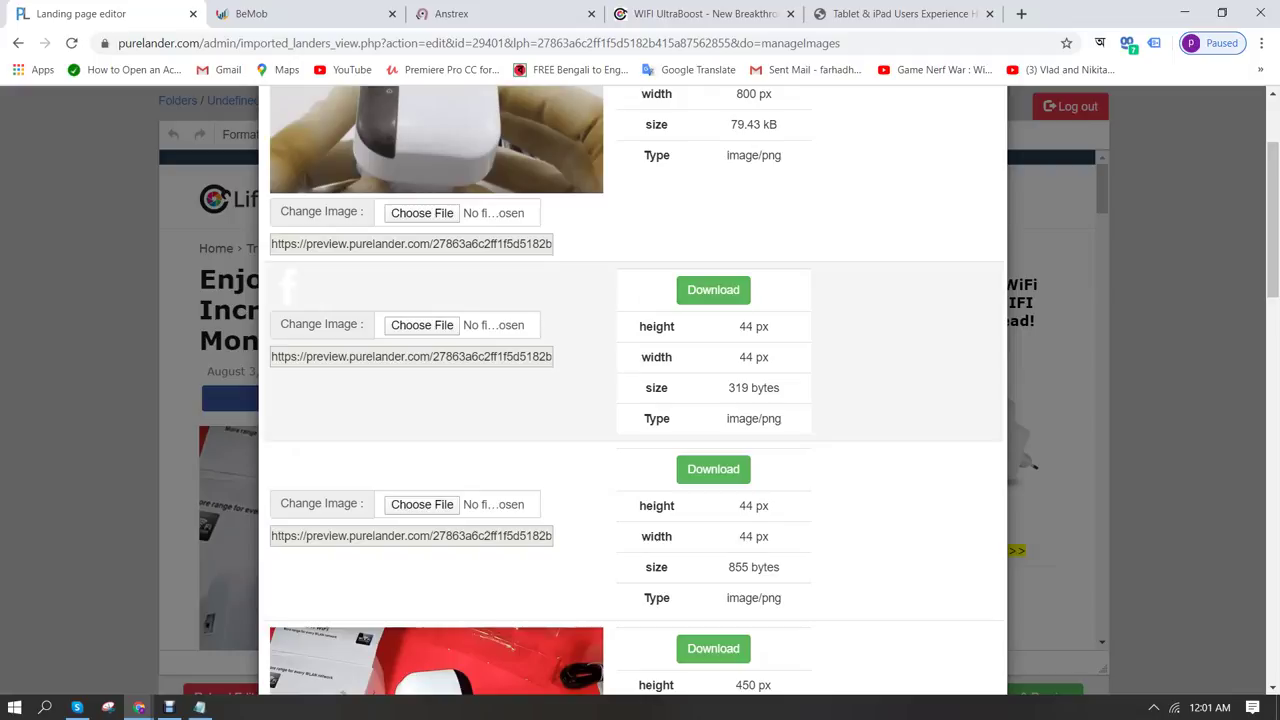
{"action": "scroll", "coordinate": [636, 400], "scroll_direction": "down", "scroll_amount": 5}
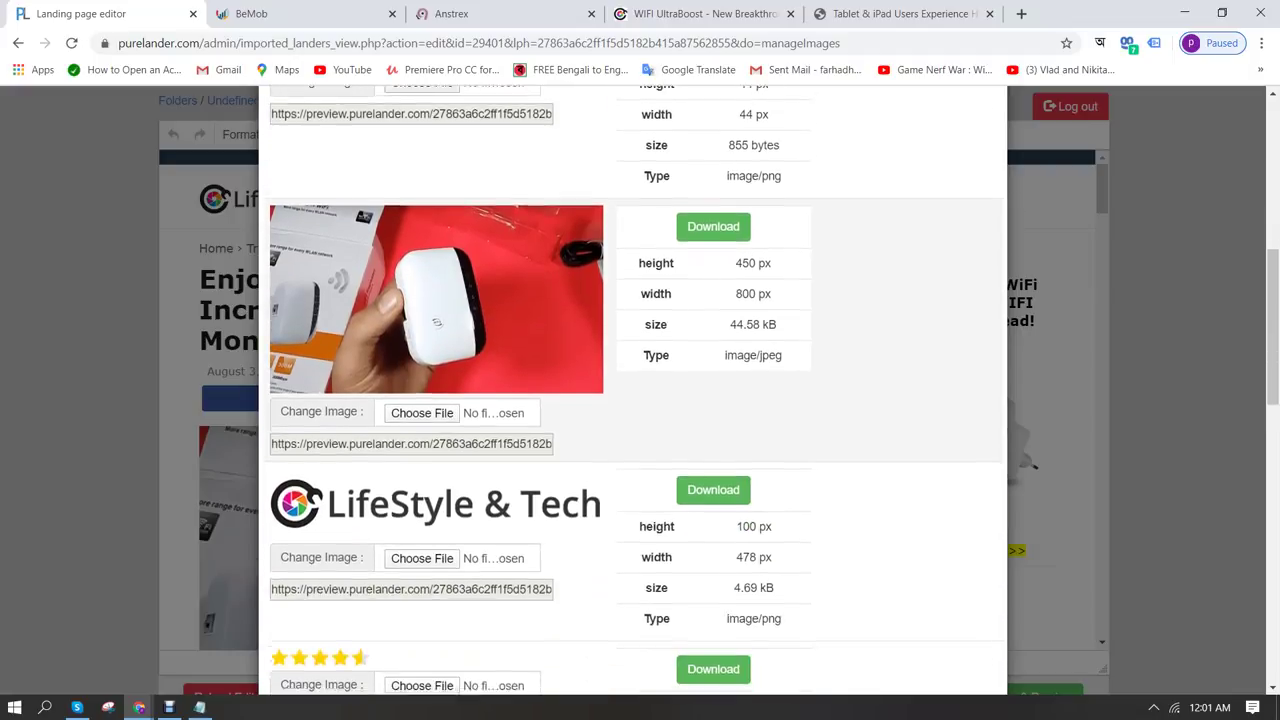
{"action": "scroll", "coordinate": [636, 400], "scroll_direction": "down", "scroll_amount": 3}
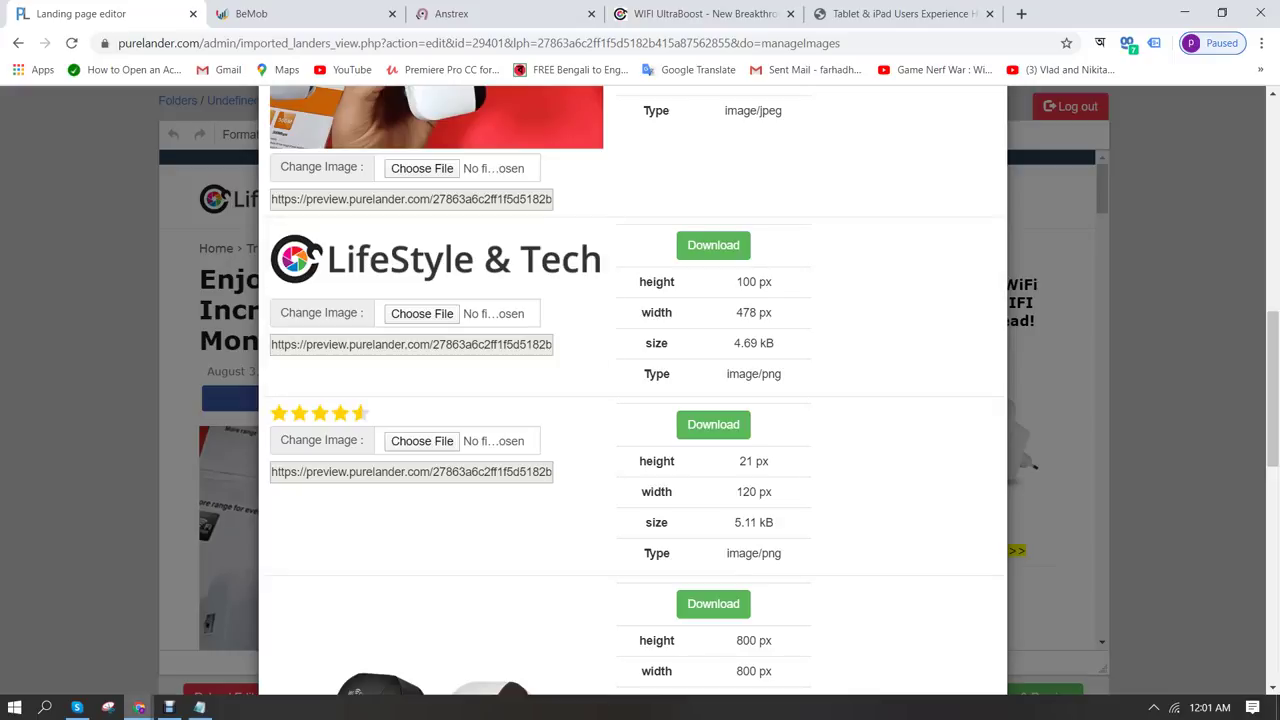
Load canva.com in a new tab of the incognito browser window
{"action": "mouse_move", "coordinate": [139, 707]}
{"action": "left_click", "coordinate": [265, 665]}
{"action": "key", "text": "ctrl+t"}
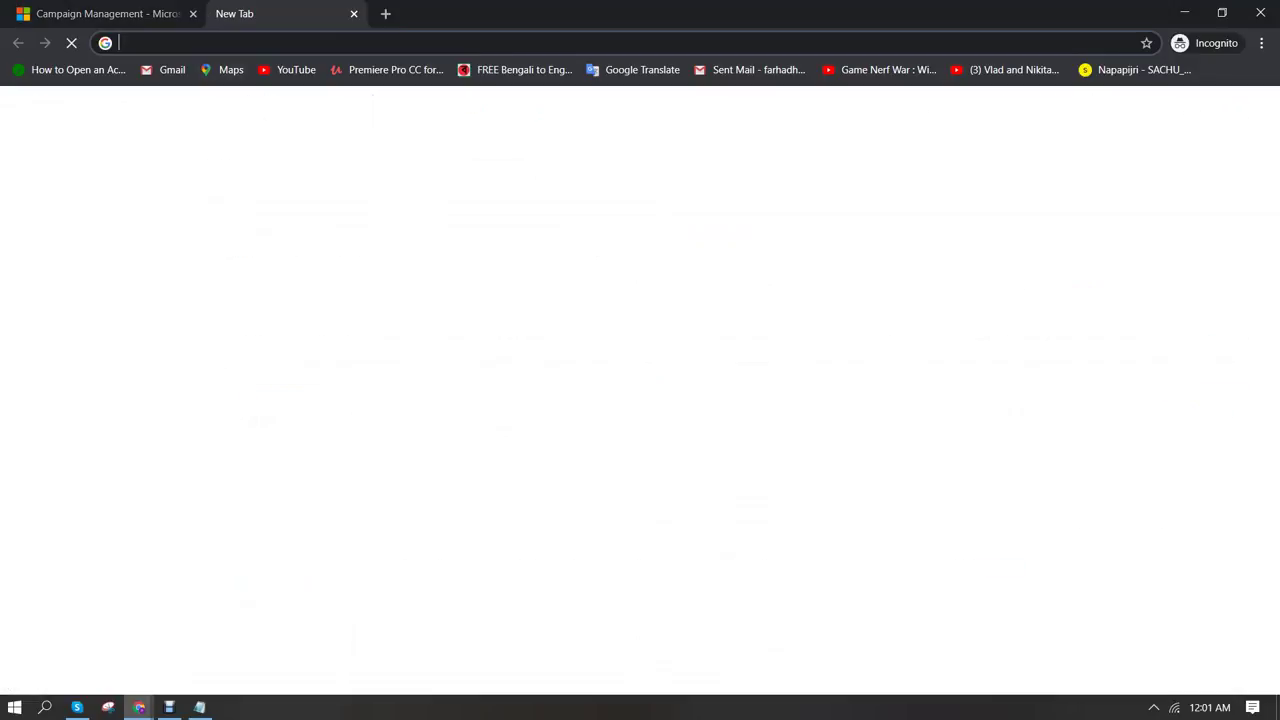
{"action": "type", "text": "ca"}
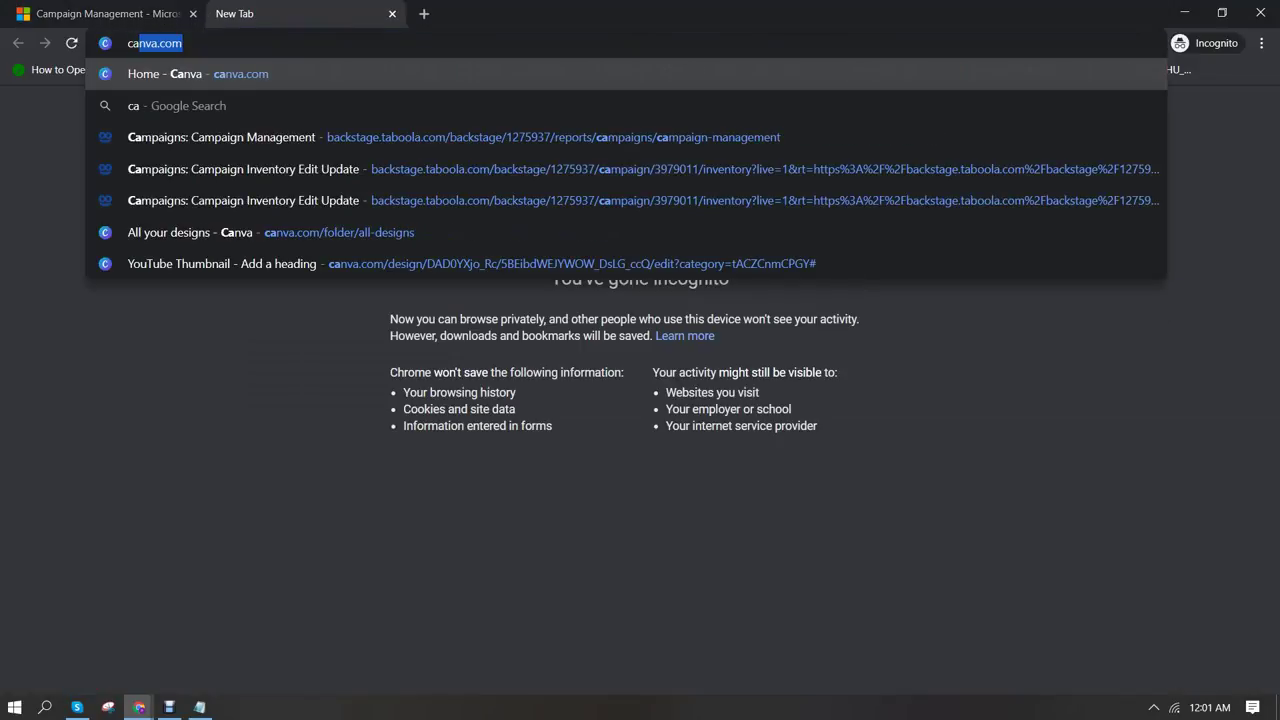
{"action": "key", "text": "Return"}
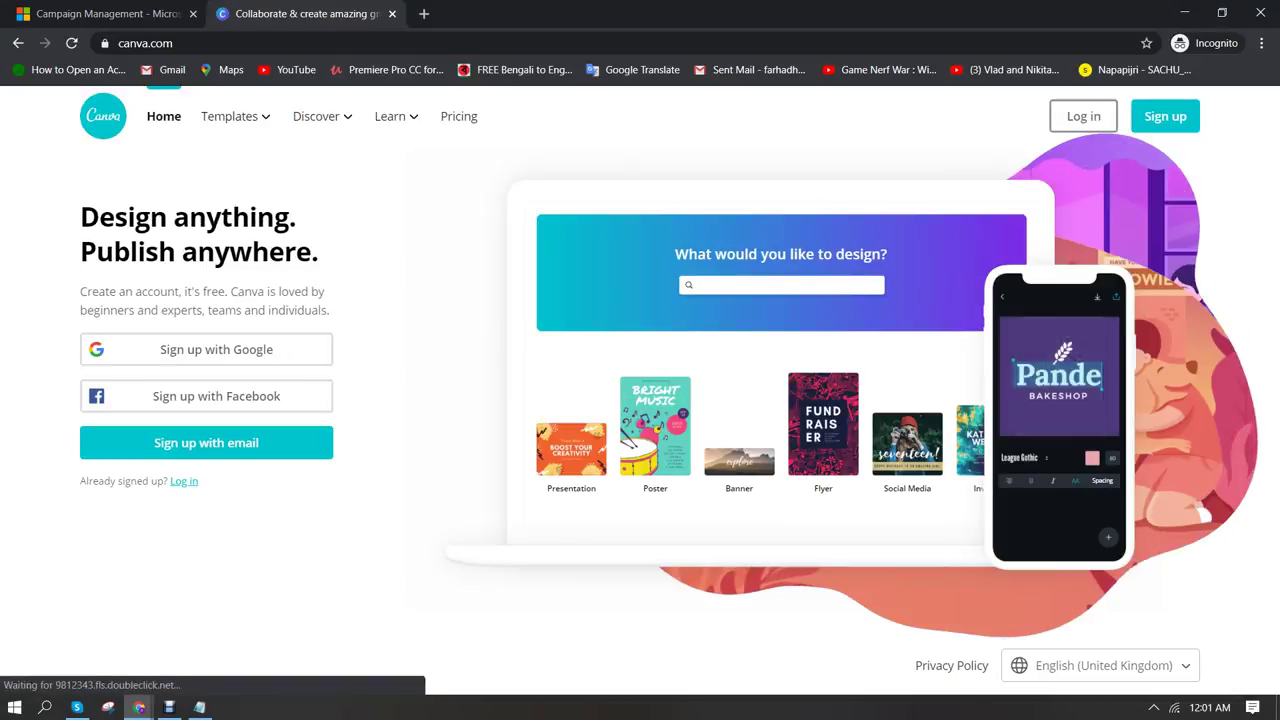
Log in to Canva with the saved email address and the account password
{"action": "left_click", "coordinate": [1083, 116]}
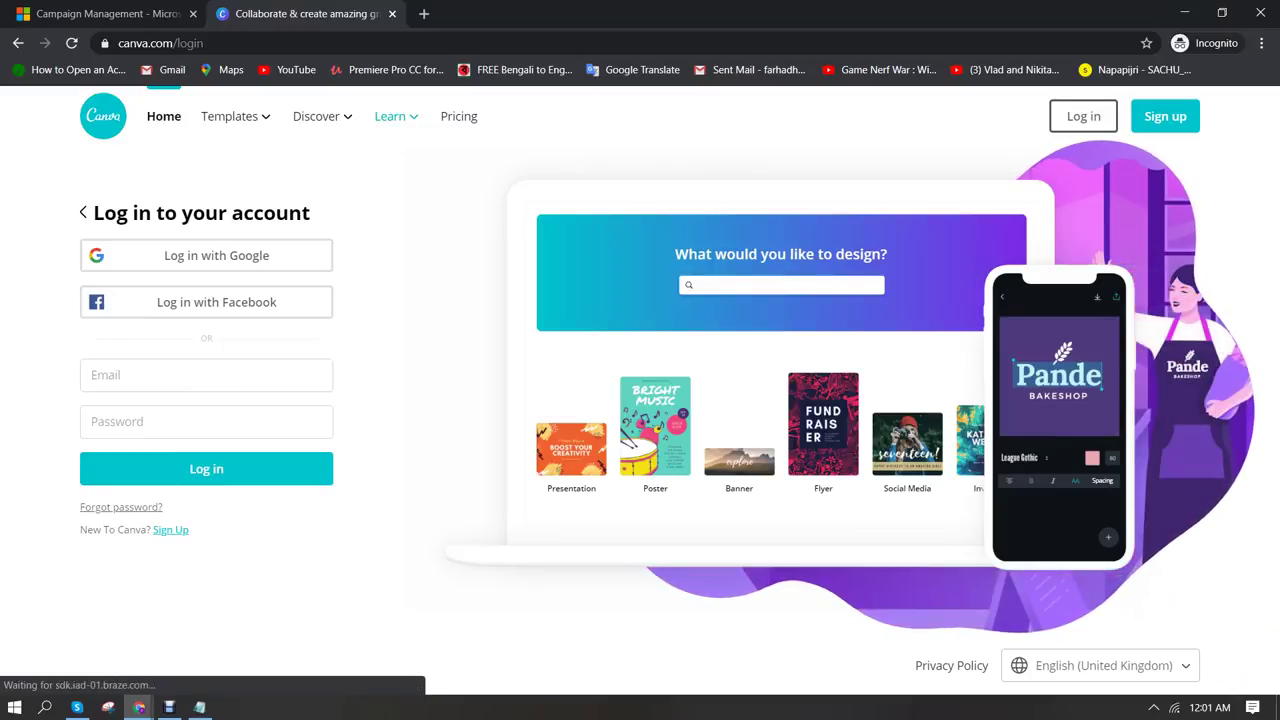
{"action": "left_click", "coordinate": [206, 375]}
{"action": "type", "text": "far"}
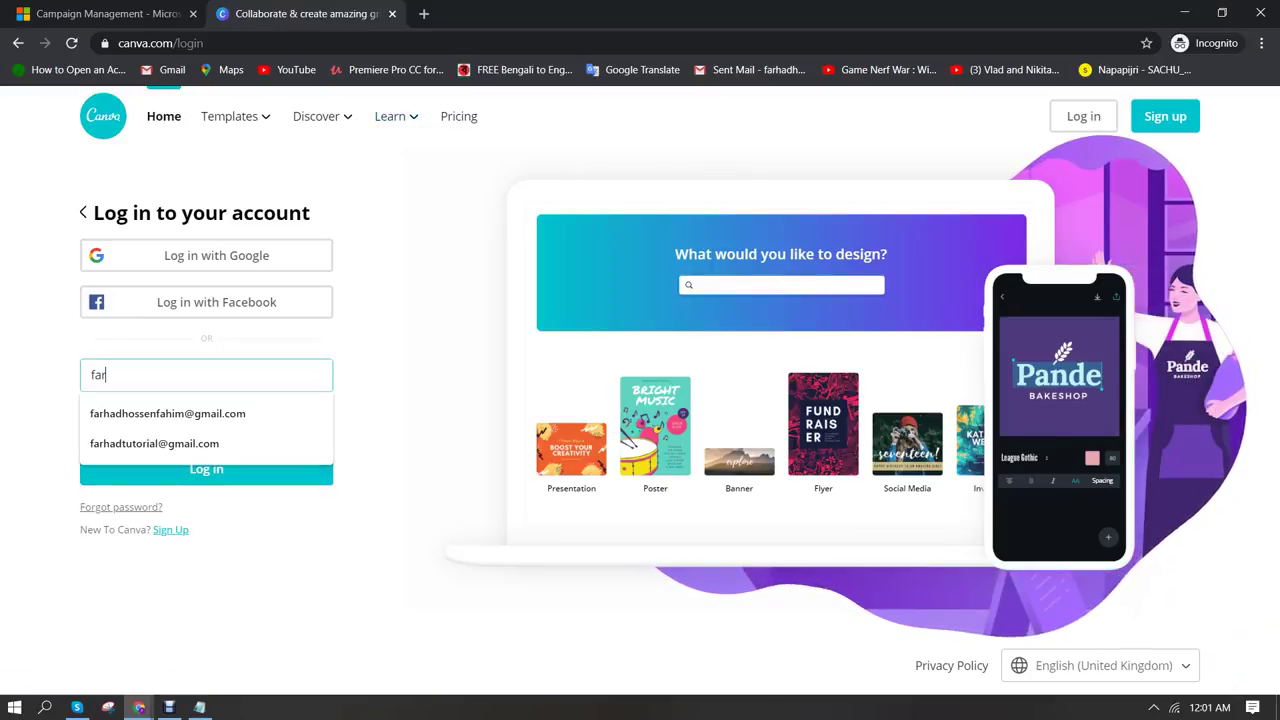
{"action": "key", "text": "Down"}
{"action": "key", "text": "Return"}
{"action": "key", "text": "Tab"}
{"action": "type", "text": "•••••"}
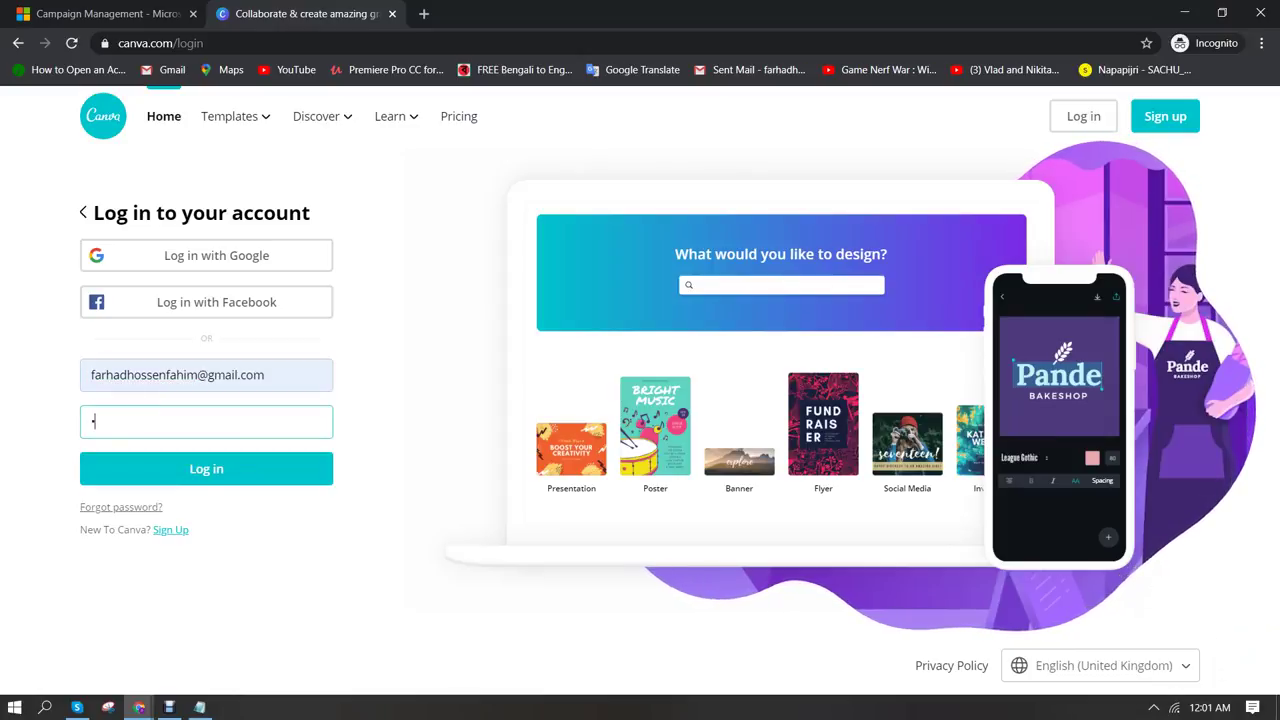
{"action": "type", "text": "••••"}
{"action": "key", "text": "Return"}
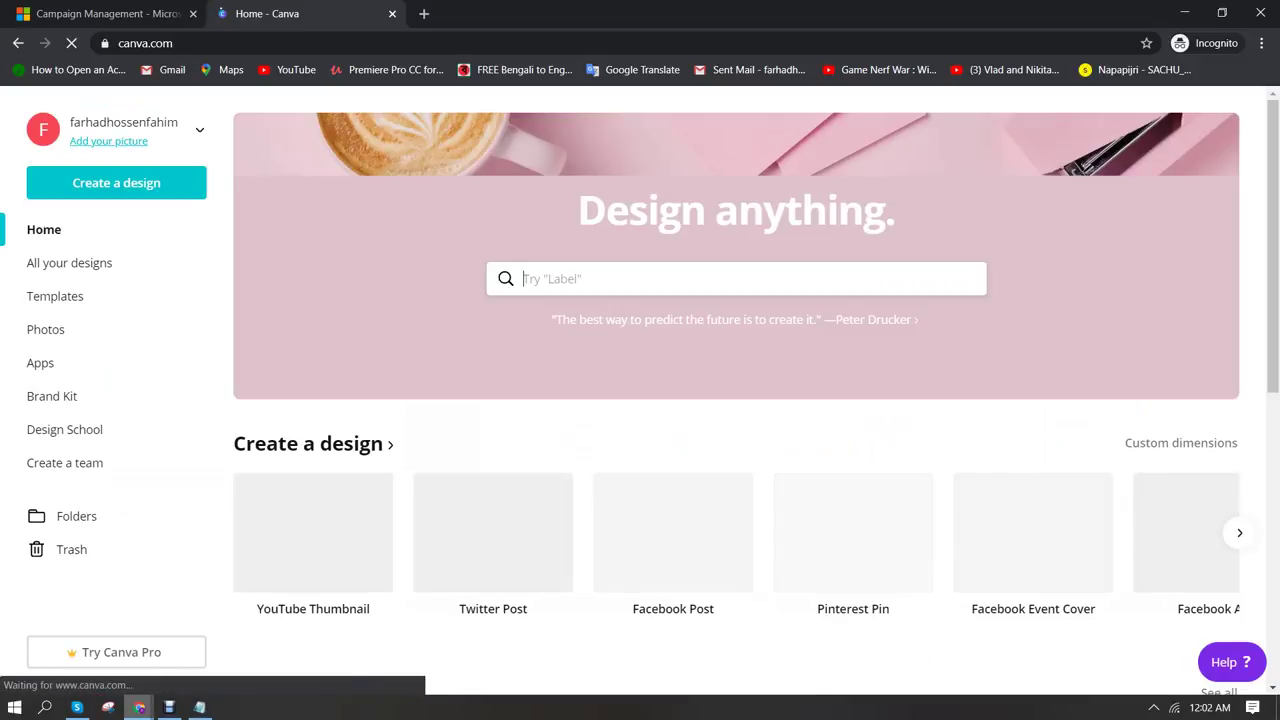
Create a Canva design with custom dimensions of 478 × 100 px
{"action": "mouse_move", "coordinate": [139, 707]}
{"action": "left_click", "coordinate": [88, 640]}
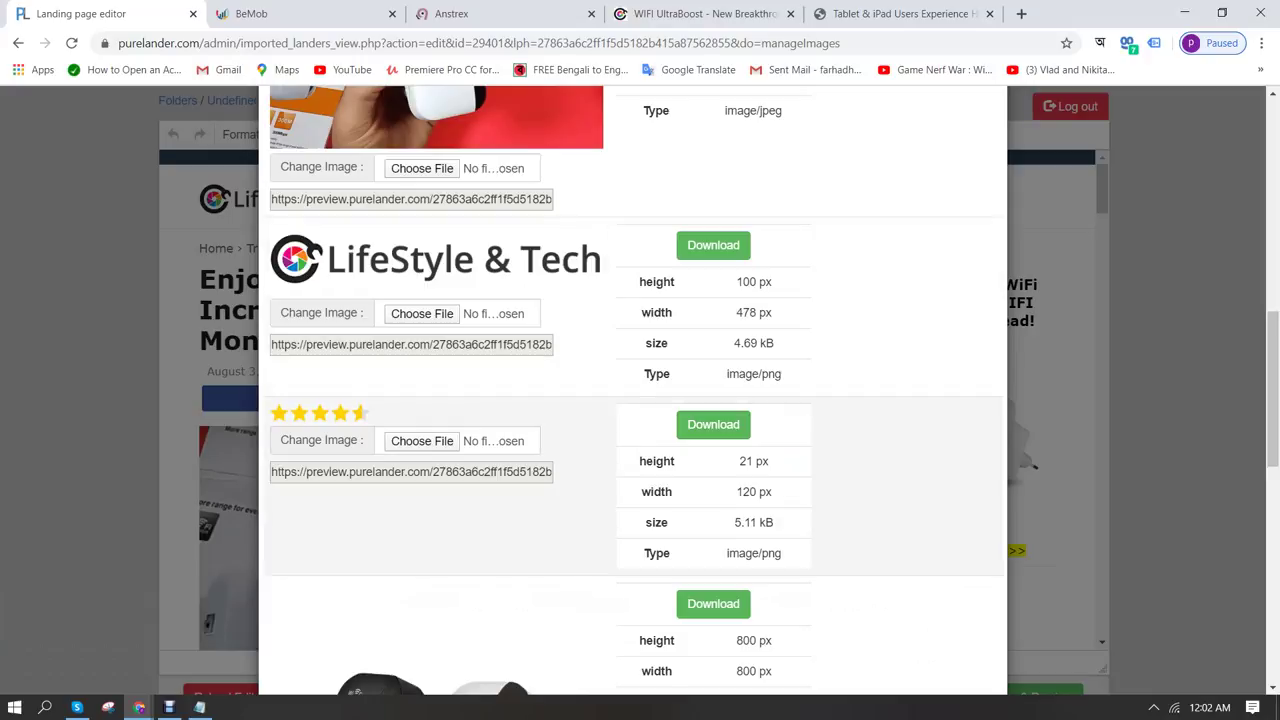
{"action": "mouse_move", "coordinate": [139, 707]}
{"action": "left_click", "coordinate": [290, 640]}
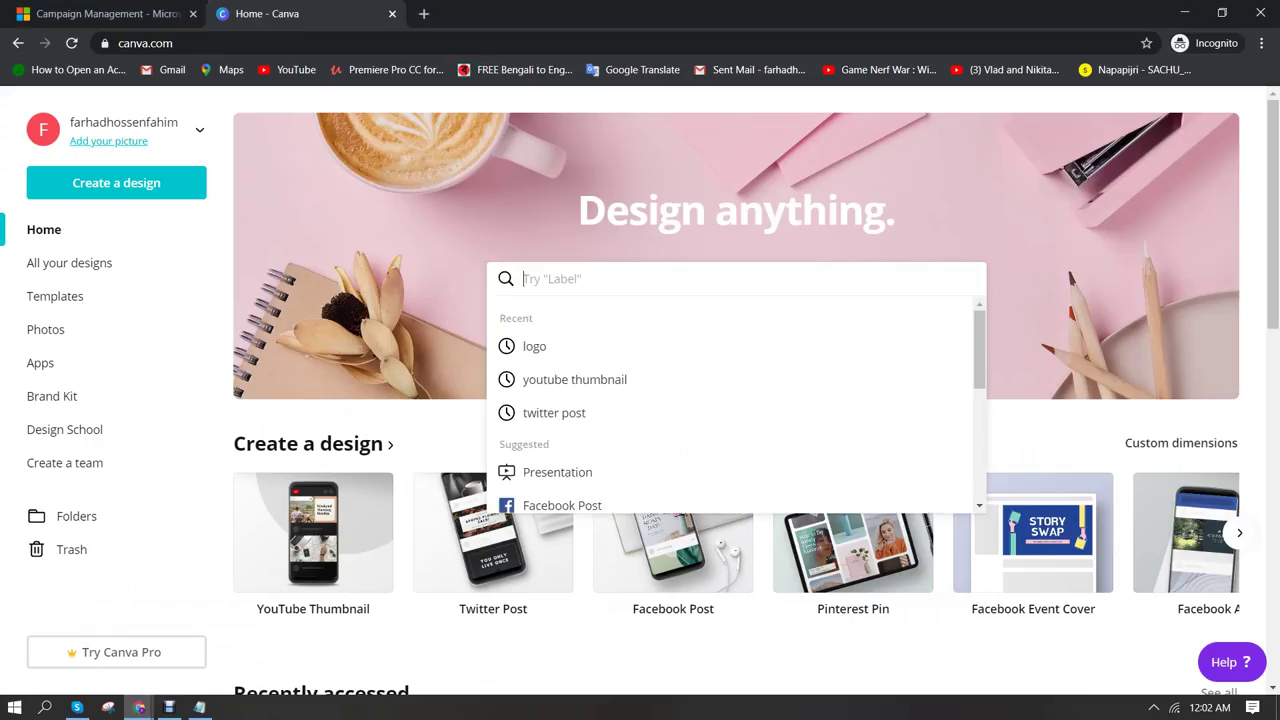
{"action": "left_click", "coordinate": [1181, 442]}
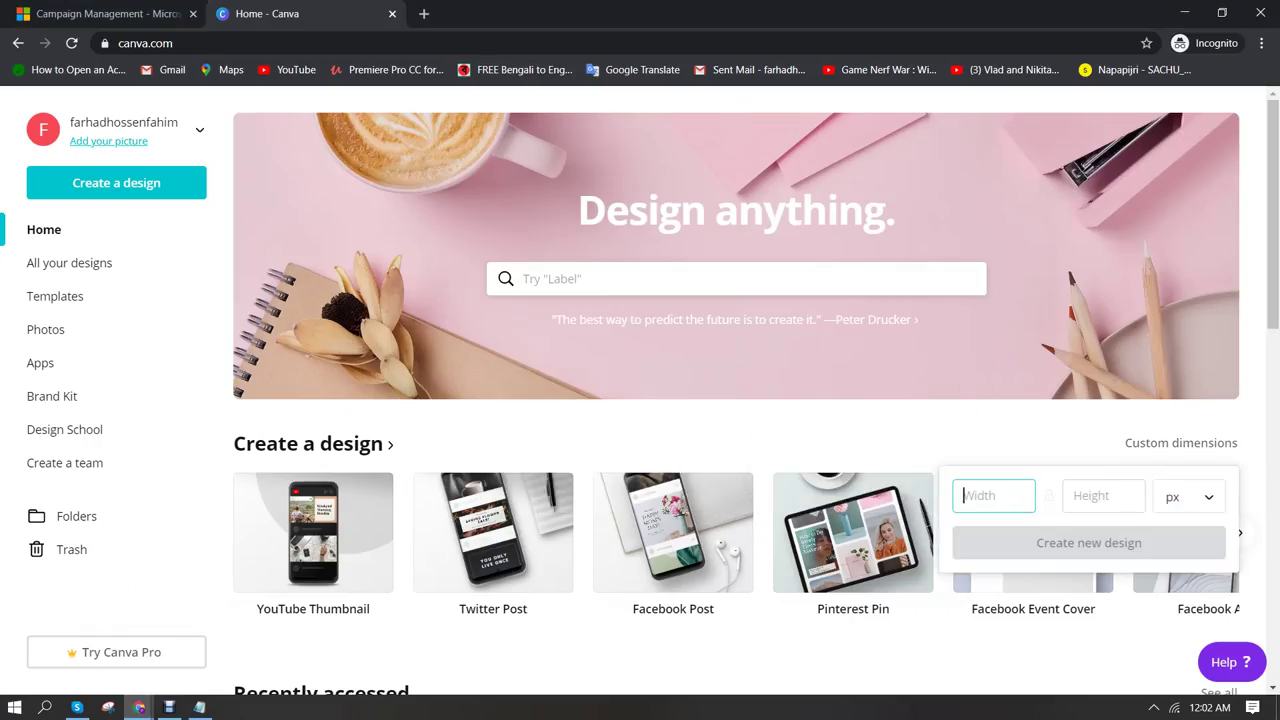
{"action": "type", "text": "478"}
{"action": "left_click", "coordinate": [1103, 495]}
{"action": "type", "text": "100"}
{"action": "key", "text": "Return"}
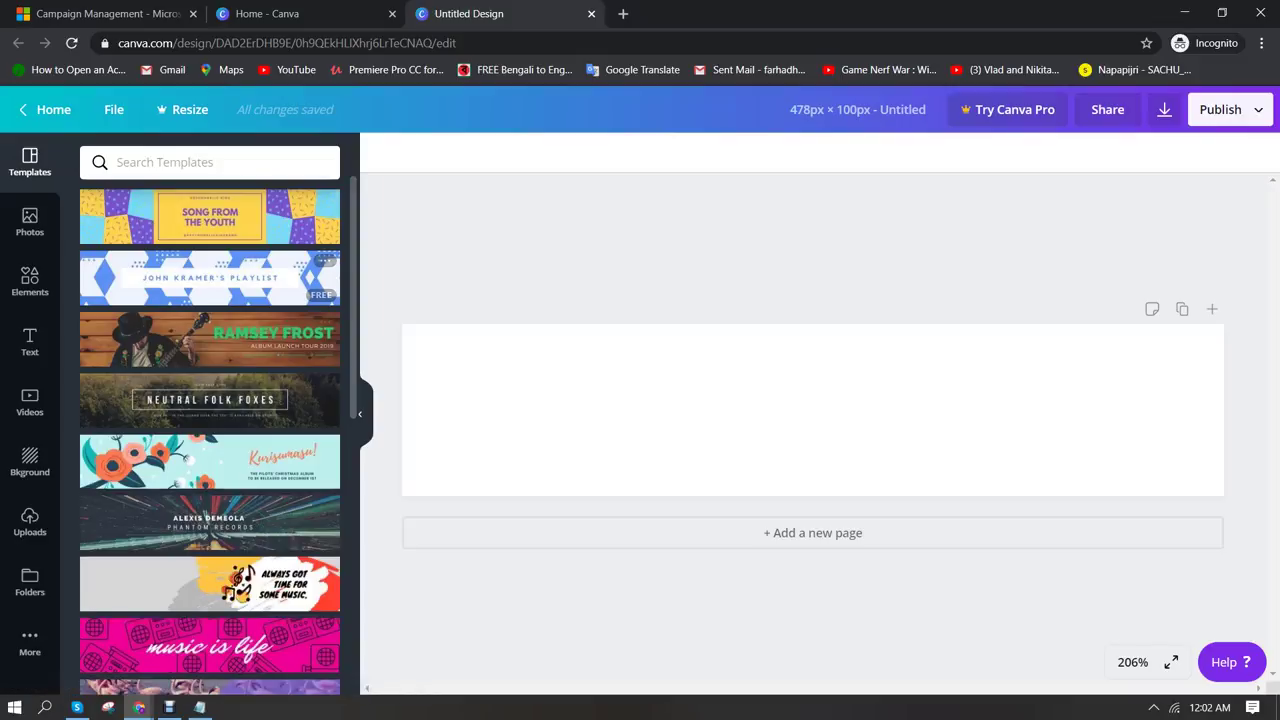
Add a heading text box reading 'EnjoyAwesomeLife' to the design
{"action": "mouse_move", "coordinate": [139, 707]}
{"action": "left_click", "coordinate": [88, 640]}
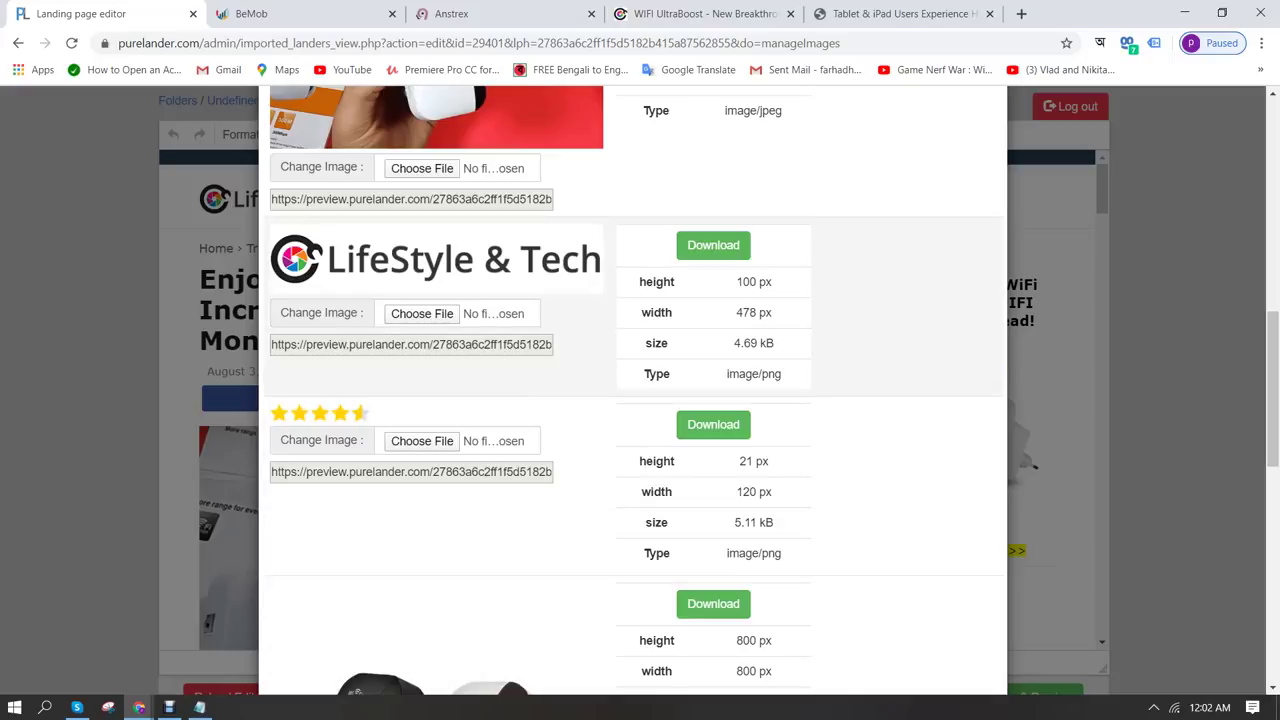
{"action": "mouse_move", "coordinate": [139, 707]}
{"action": "left_click", "coordinate": [272, 640]}
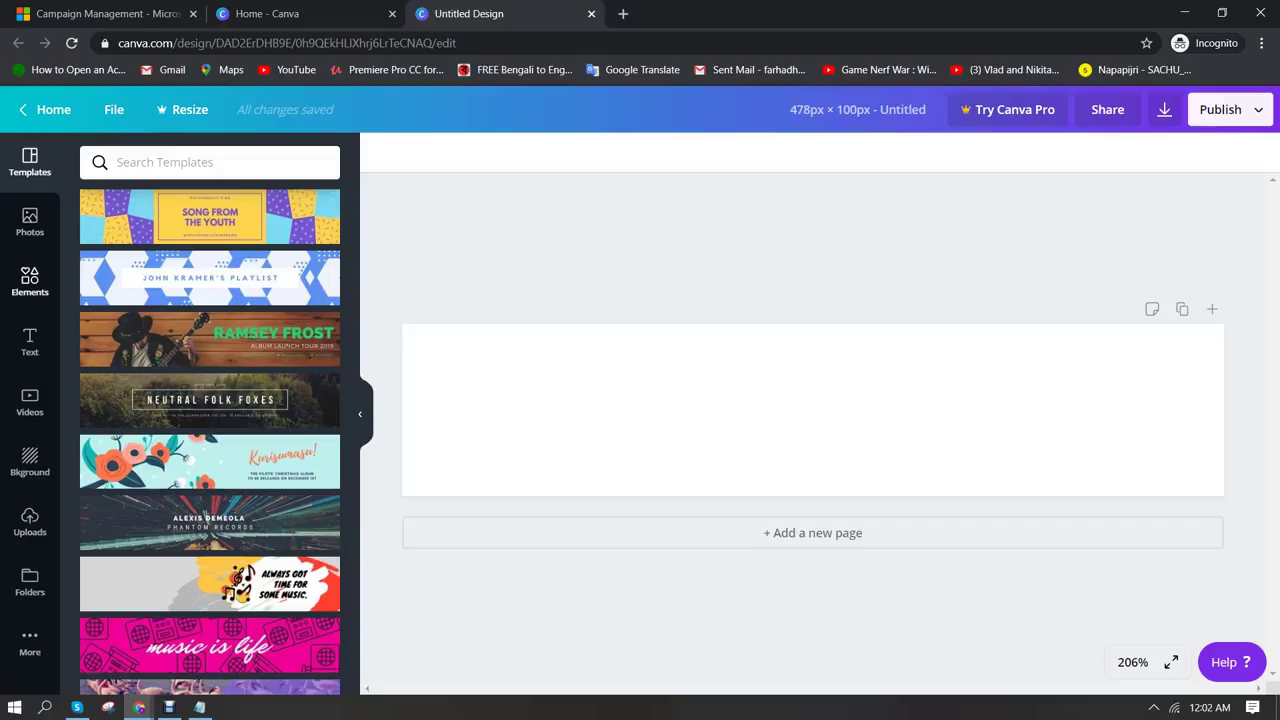
{"action": "left_click", "coordinate": [30, 340]}
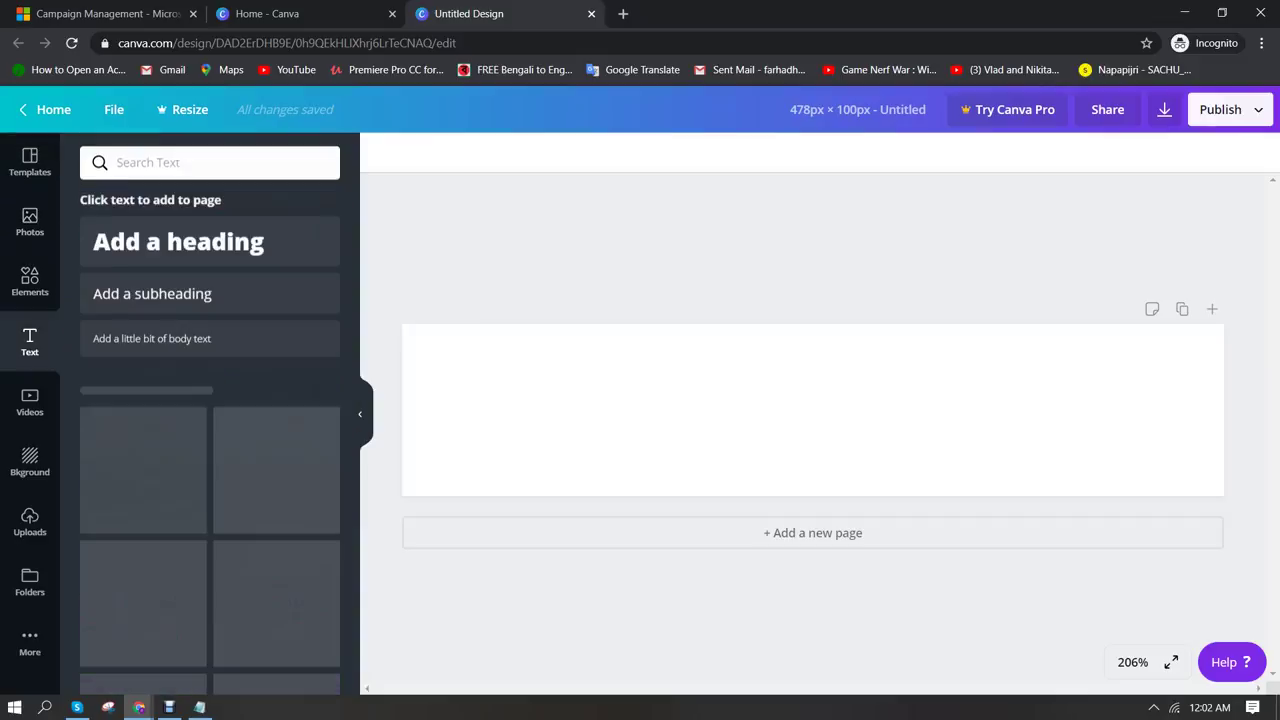
{"action": "left_click", "coordinate": [178, 241]}
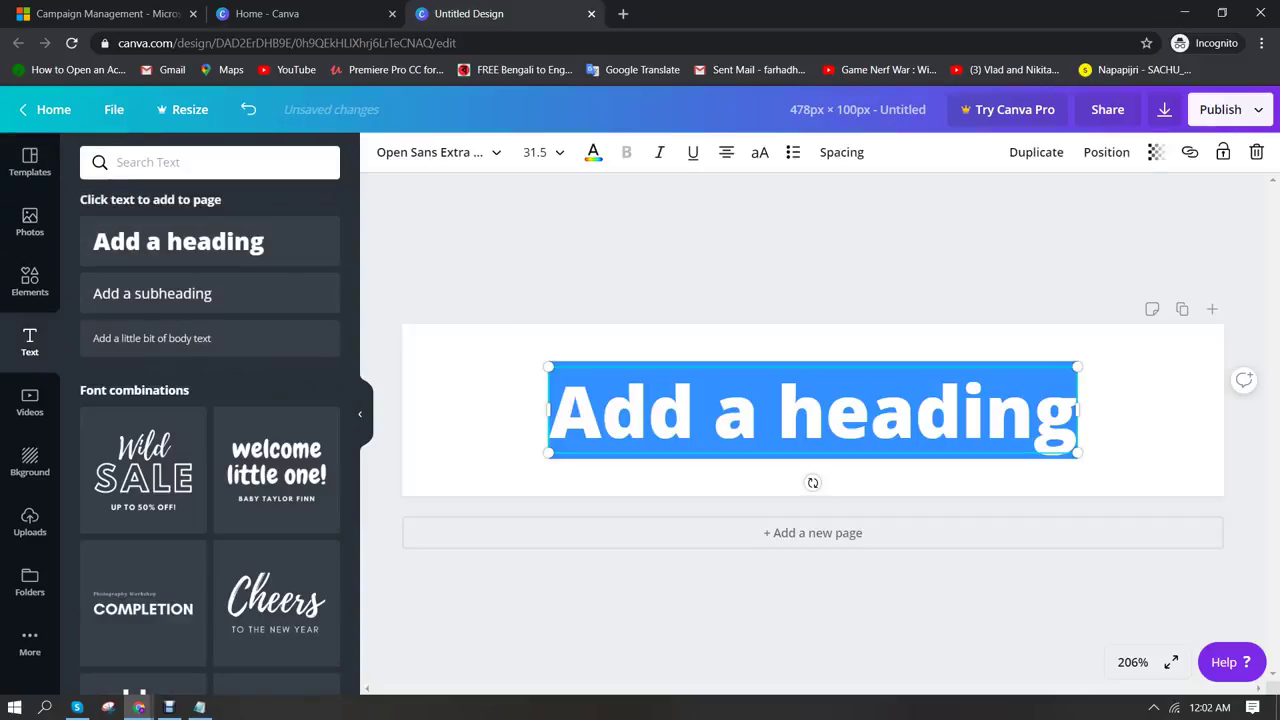
{"action": "type", "text": "Enjoy"}
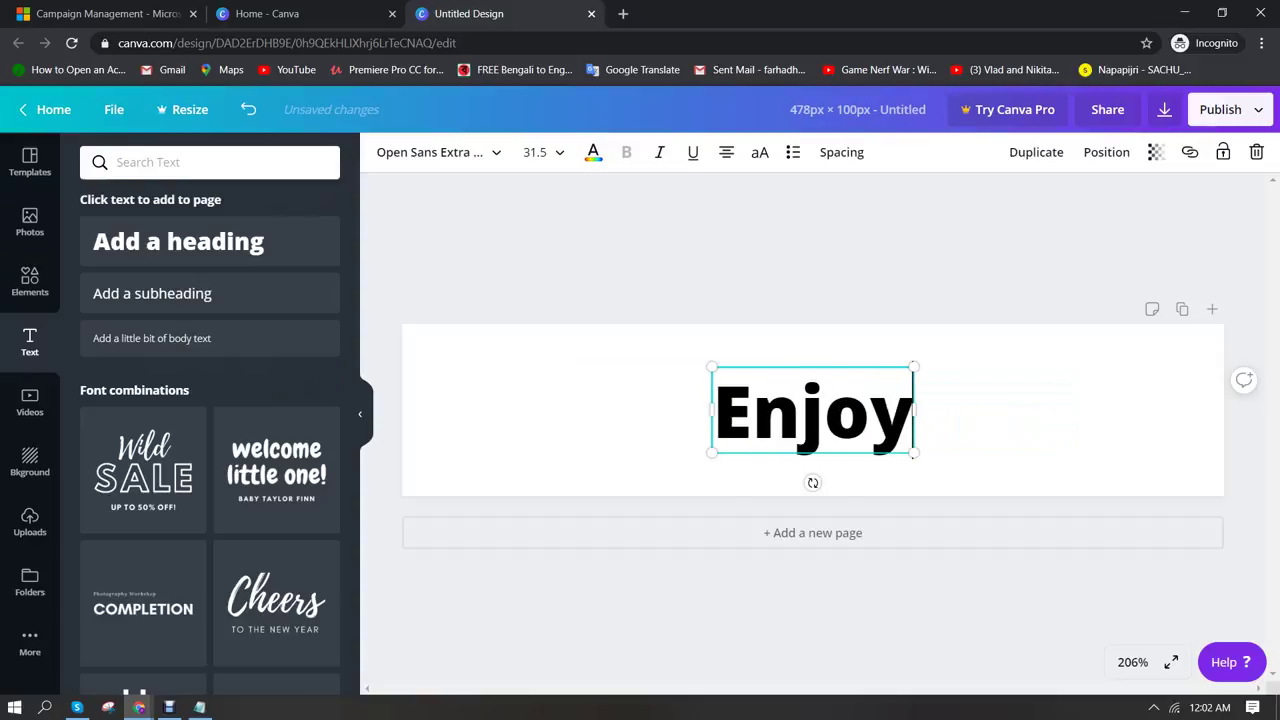
{"action": "type", "text": "AwesomeLife"}
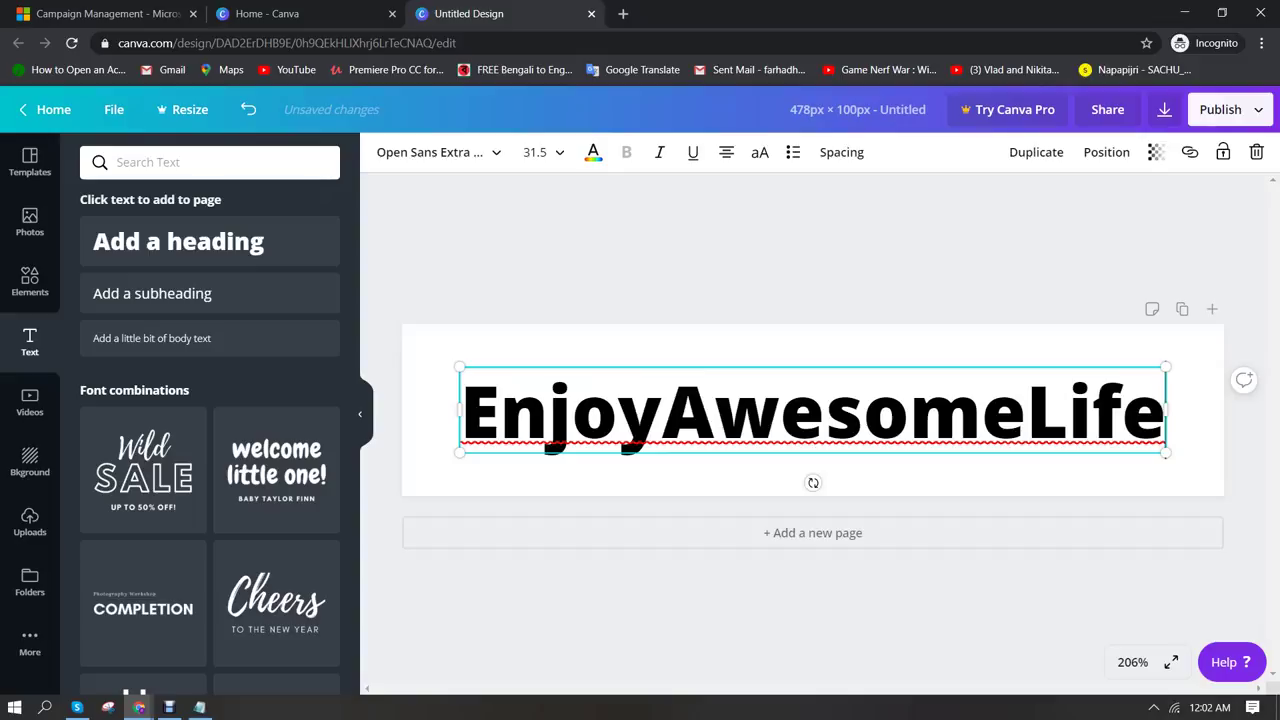
Set the heading to size 36, widen it to one line, and centre it
{"action": "left_click", "coordinate": [535, 152]}
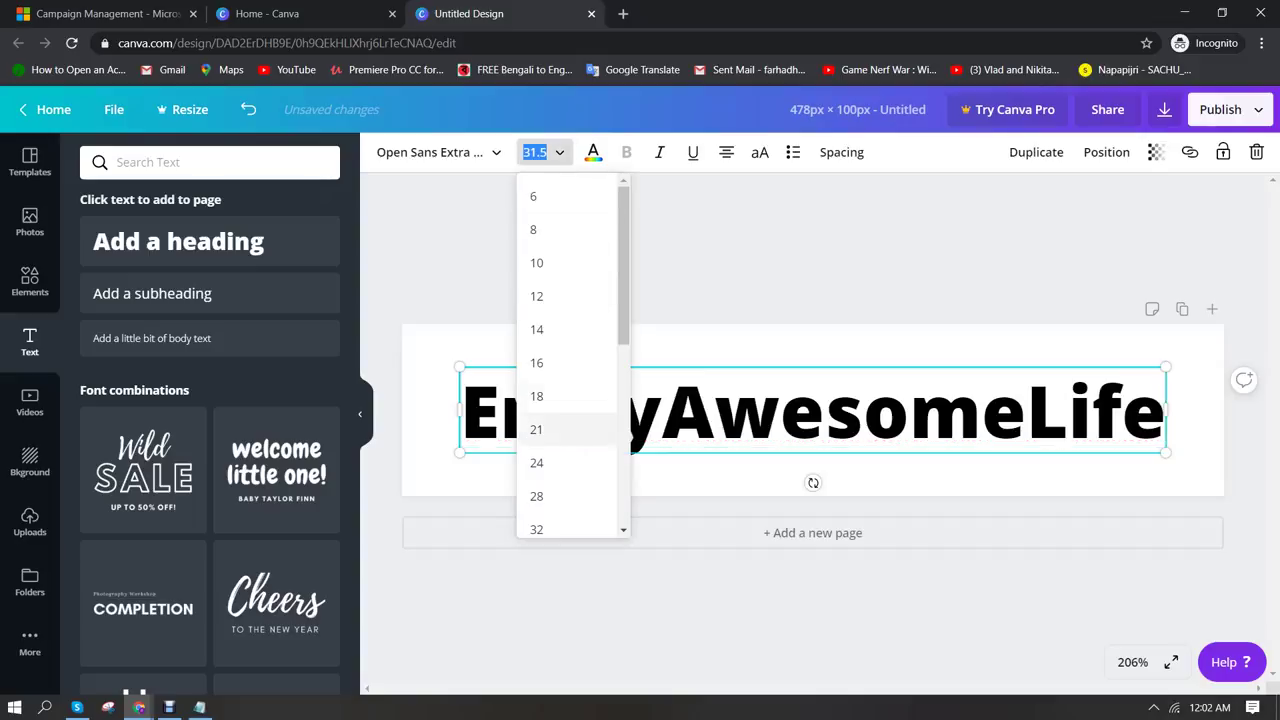
{"action": "scroll", "coordinate": [560, 400], "scroll_direction": "down", "scroll_amount": 2}
{"action": "left_click", "coordinate": [536, 396]}
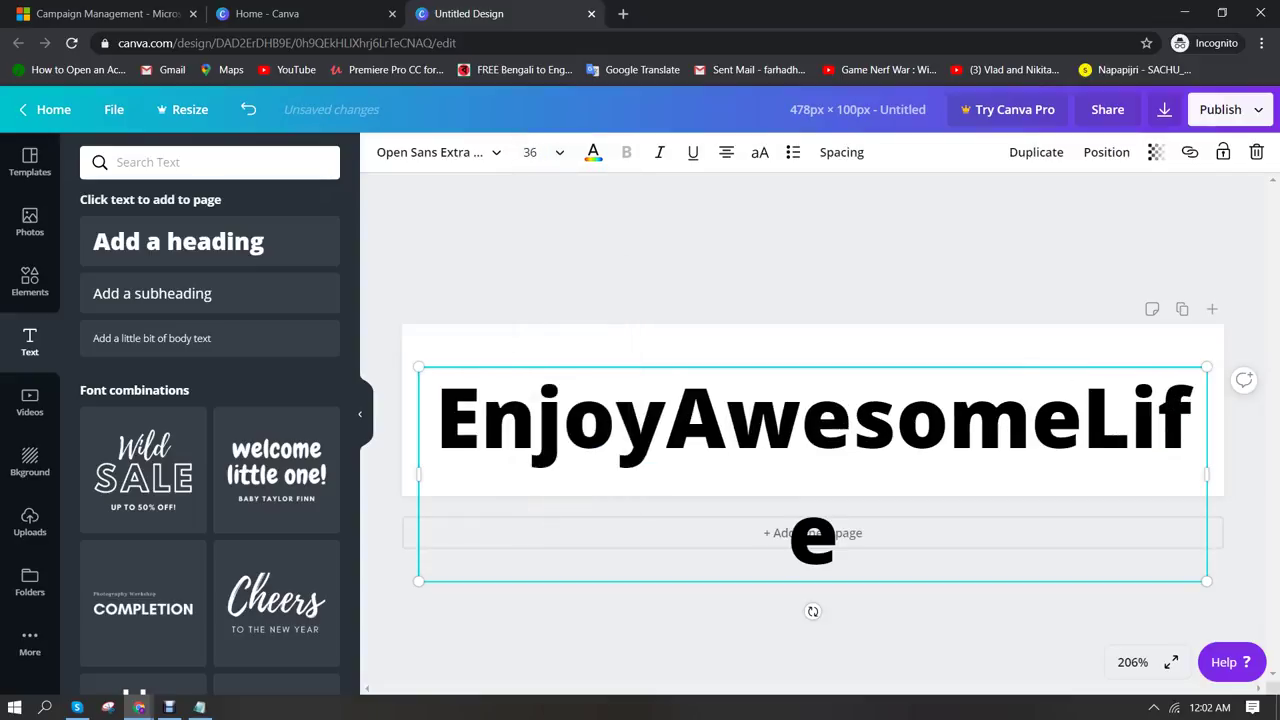
{"action": "left_click_drag", "start_coordinate": [418, 474], "coordinate": [398, 474]}
{"action": "key", "text": "Escape"}
{"action": "left_click_drag", "start_coordinate": [800, 420], "coordinate": [810, 414]}
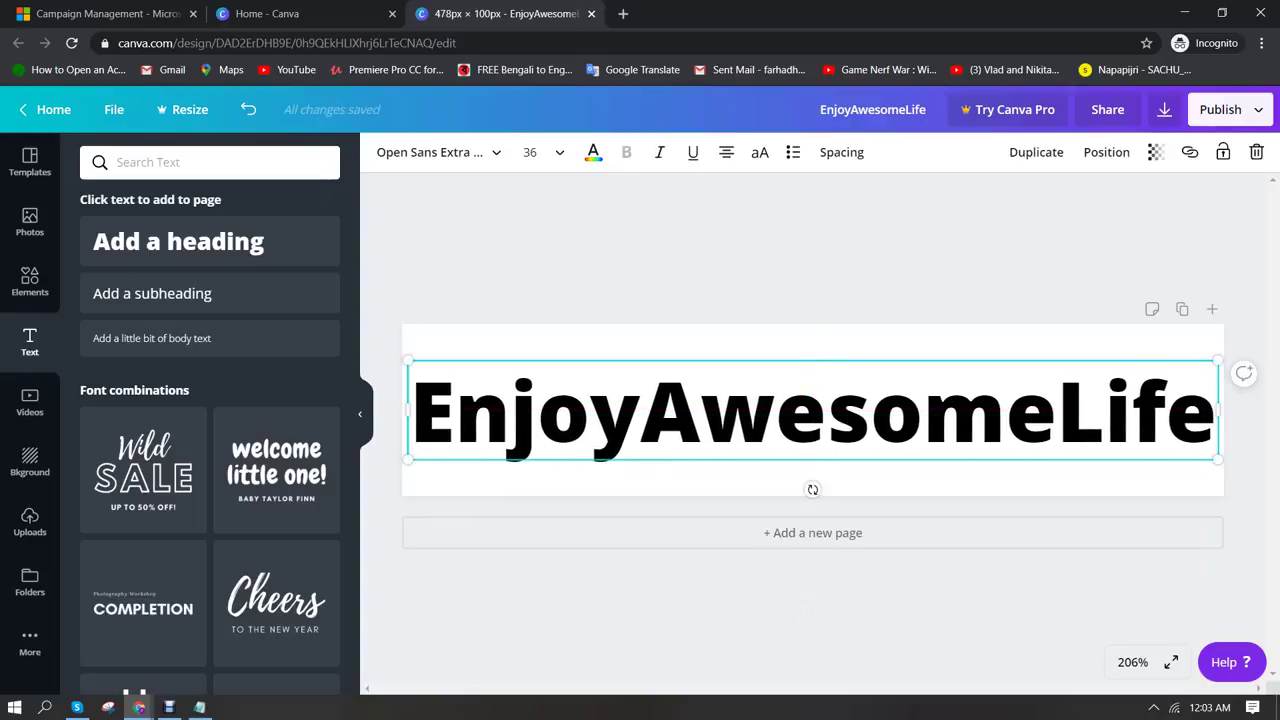
{"action": "key", "text": "Escape"}
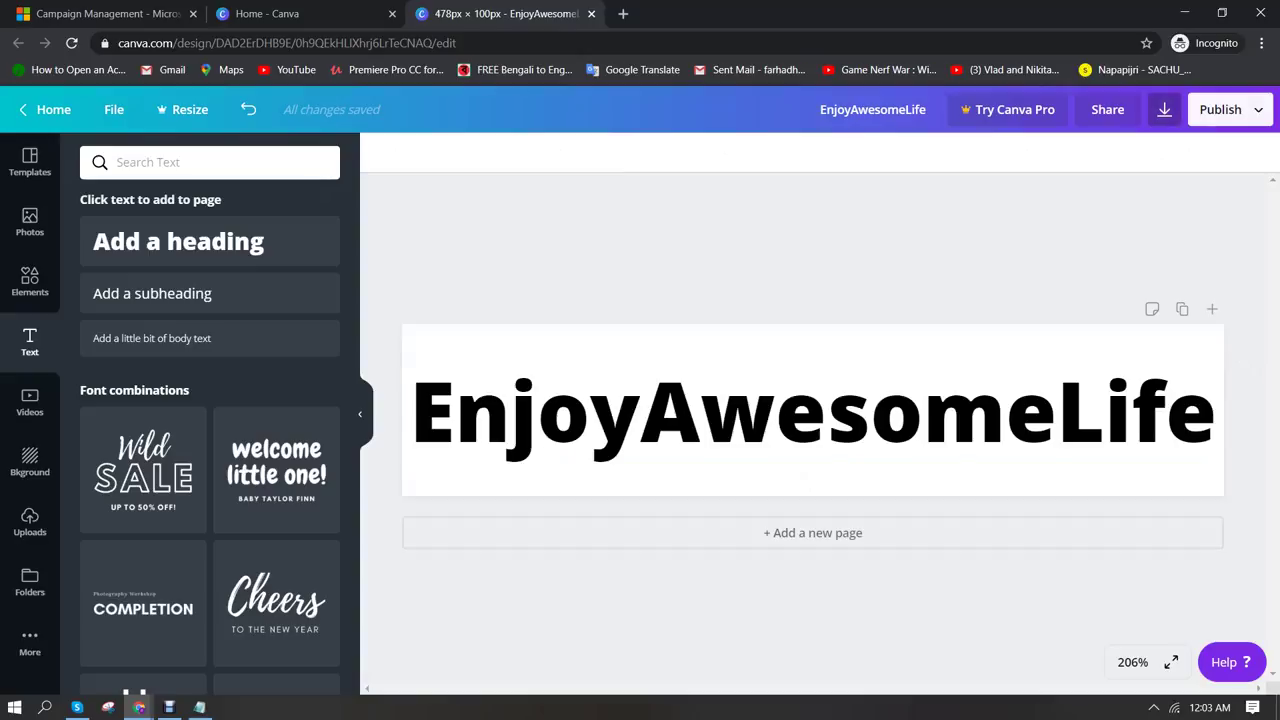
Download the EnjoyAwesomeLife design as a PNG file
{"action": "mouse_move", "coordinate": [139, 707]}
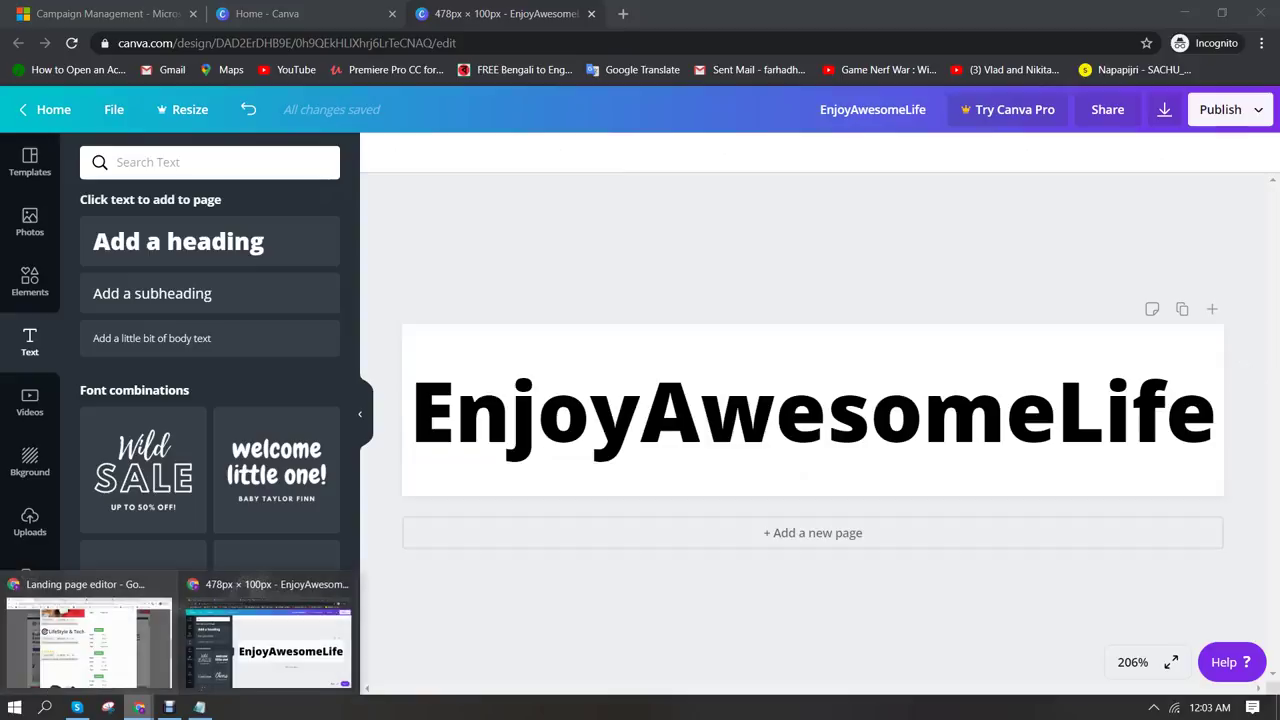
{"action": "left_click", "coordinate": [86, 630]}
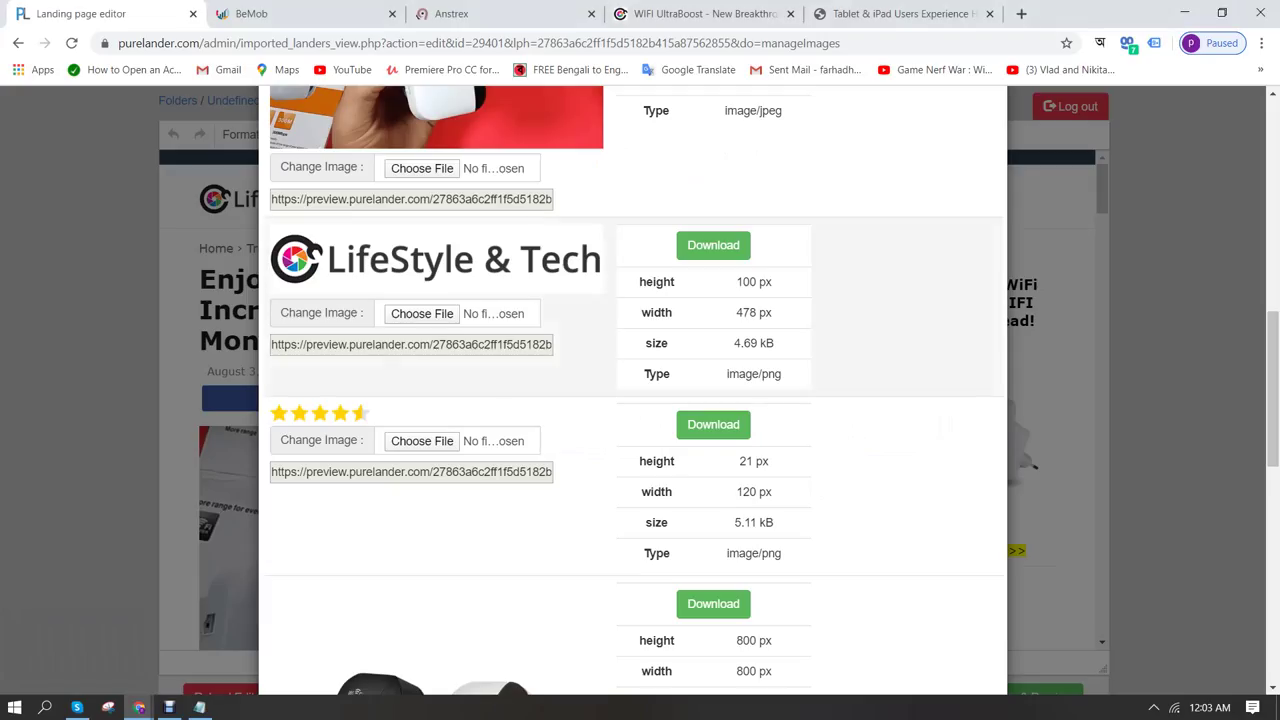
{"action": "mouse_move", "coordinate": [139, 707]}
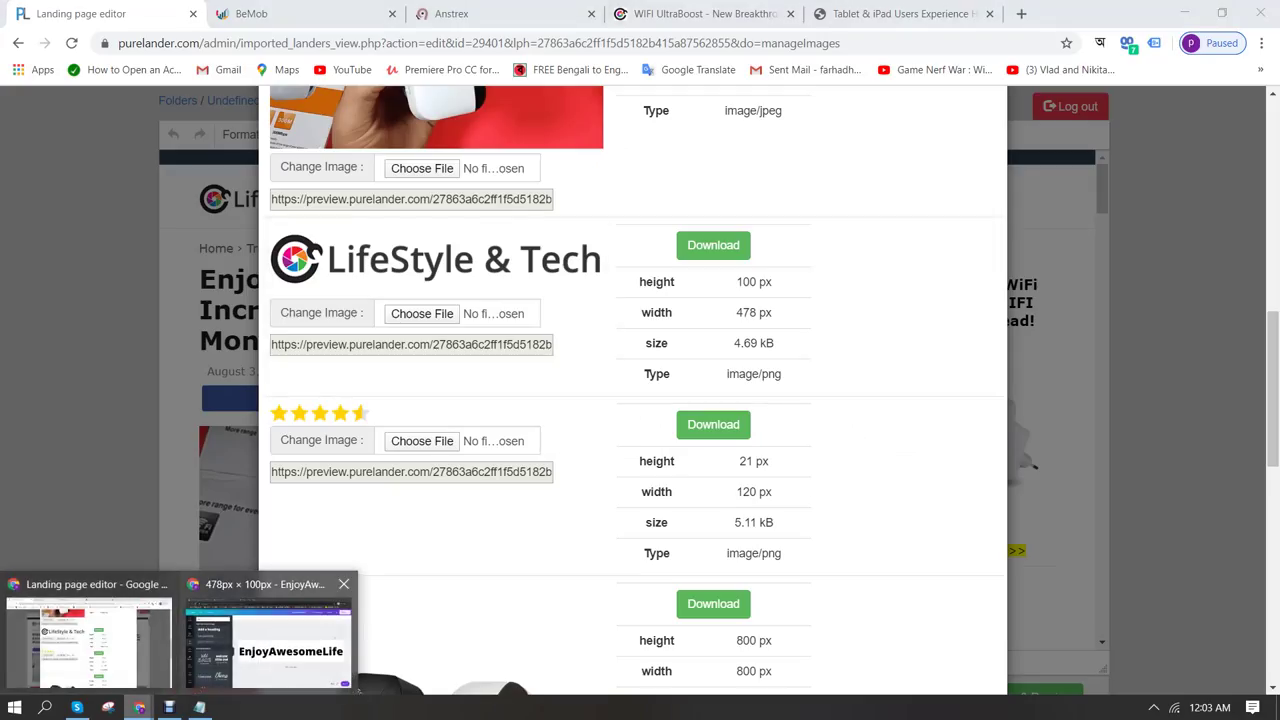
{"action": "left_click", "coordinate": [255, 630]}
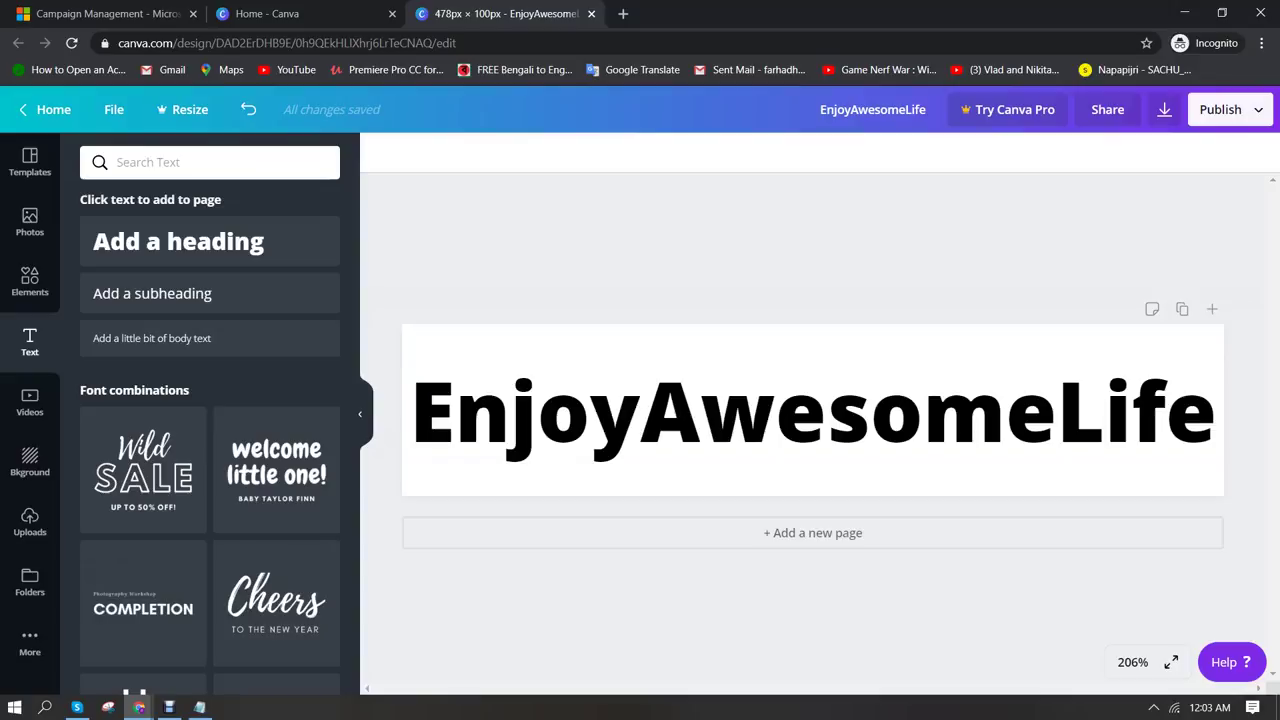
{"action": "left_click", "coordinate": [1164, 109]}
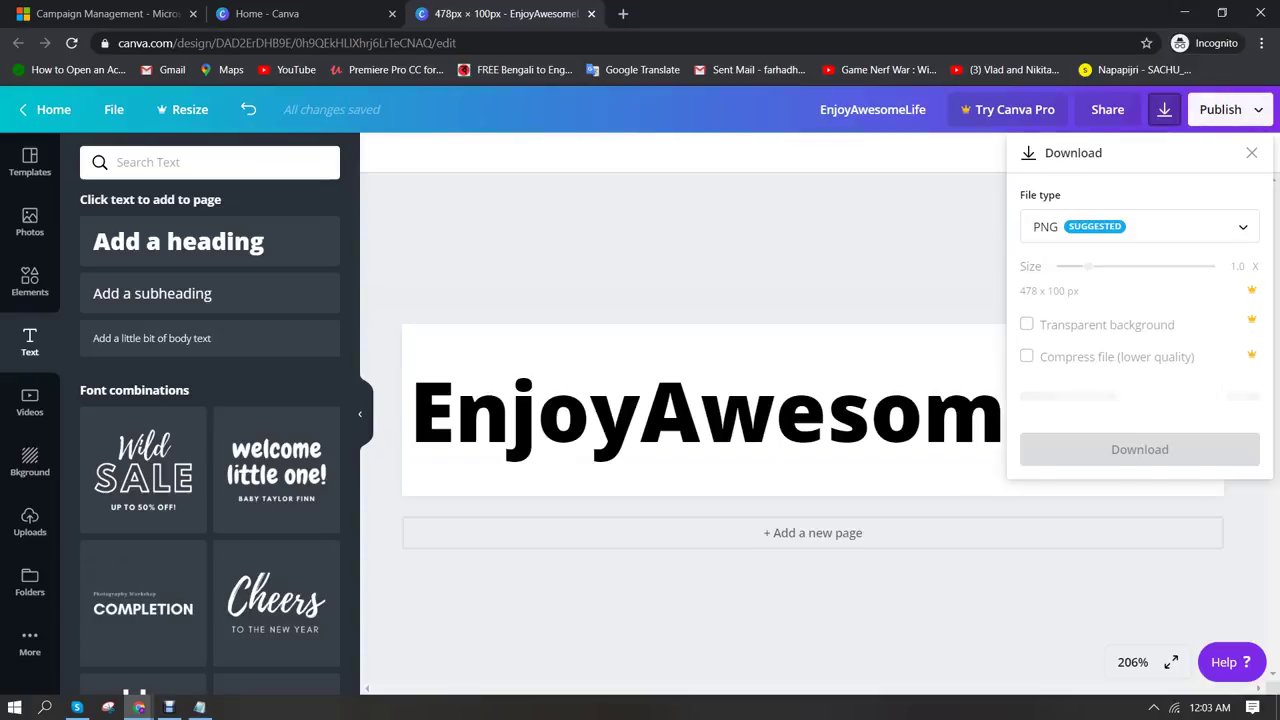
{"action": "left_click", "coordinate": [1139, 409]}
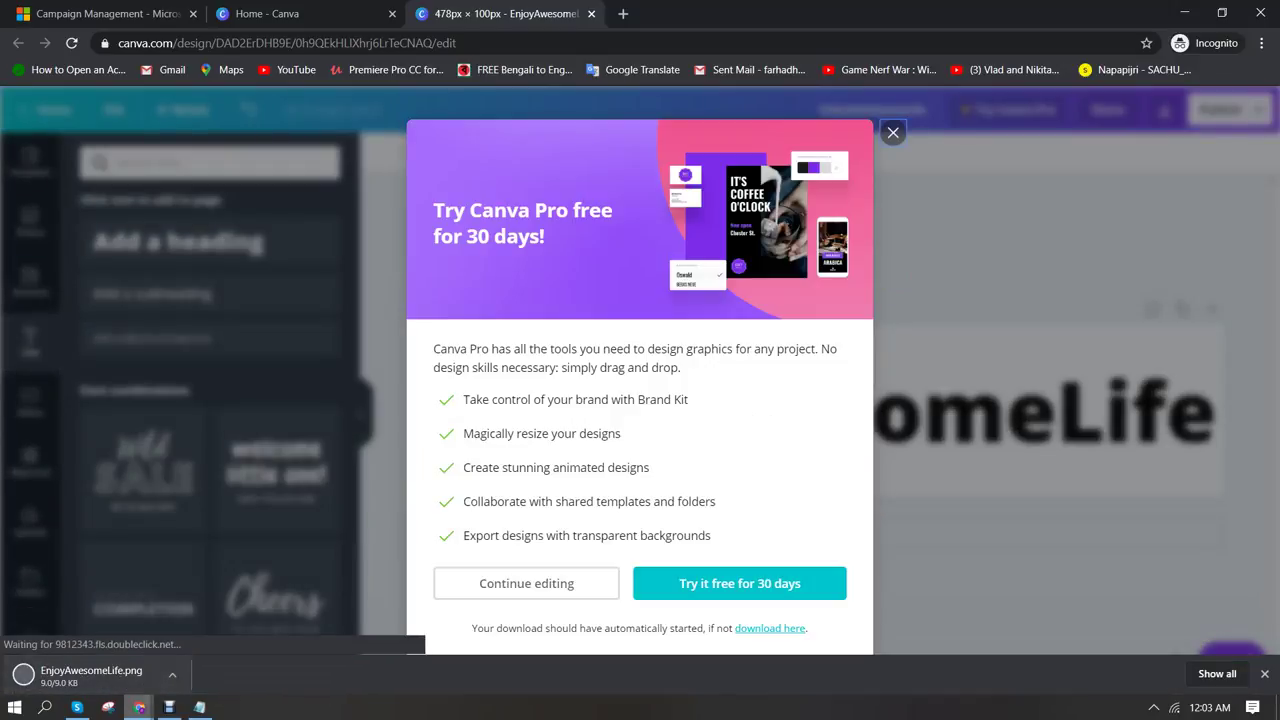
Choose a replacement file for the LifeStyle & Tech logo in PureLander
{"action": "mouse_move", "coordinate": [139, 707]}
{"action": "left_click", "coordinate": [85, 635]}
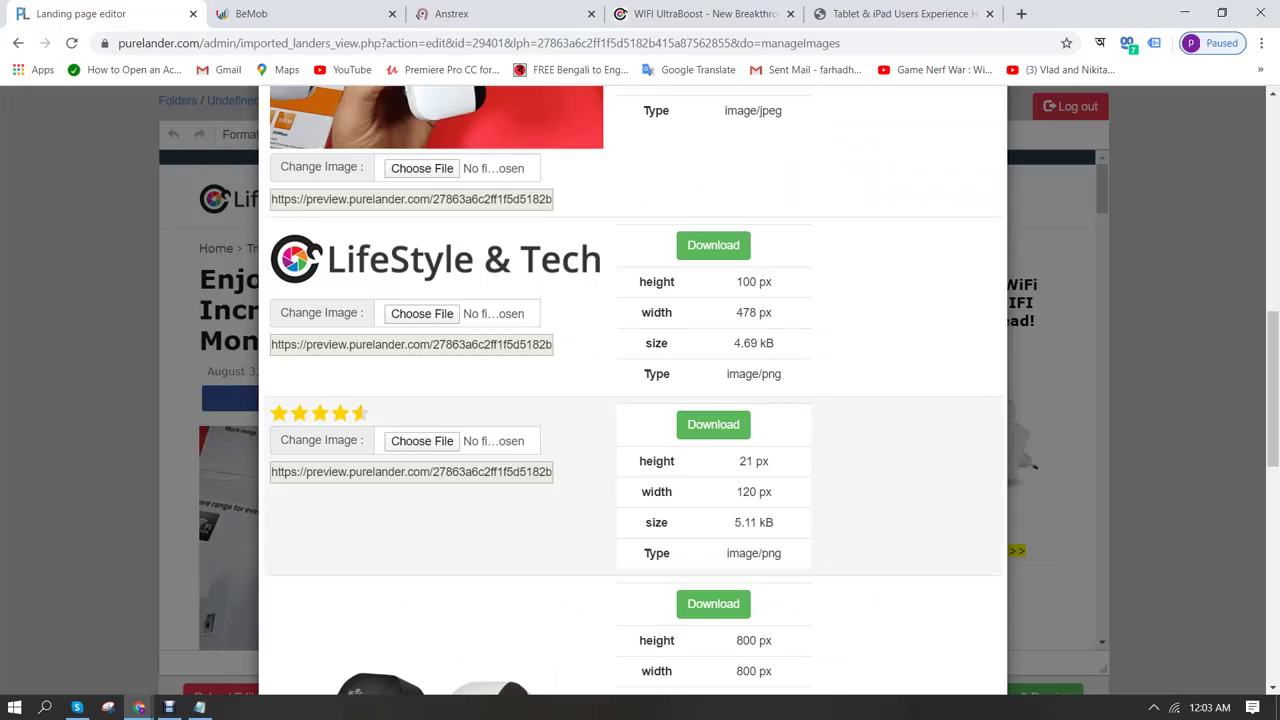
{"action": "left_click", "coordinate": [422, 313]}
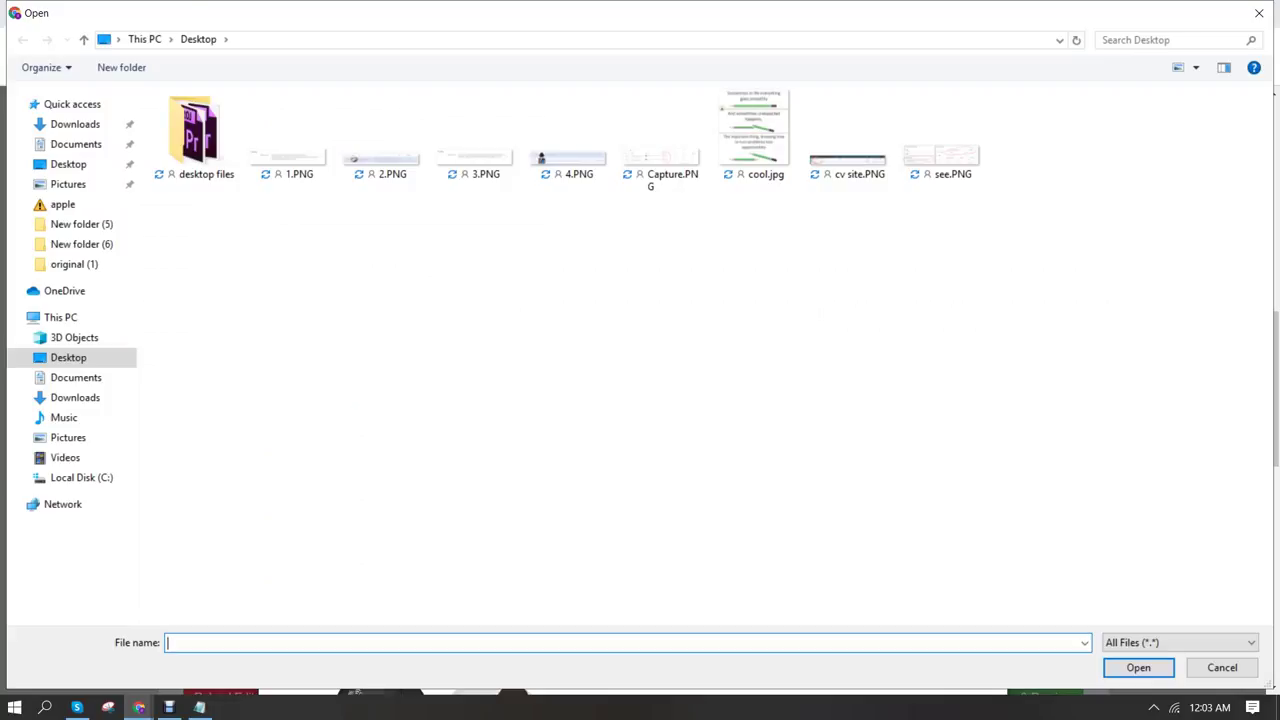
Select EnjoyAwesomeLife.png from the Downloads folder and confirm it in the Open dialog
{"action": "left_click", "coordinate": [75, 124]}
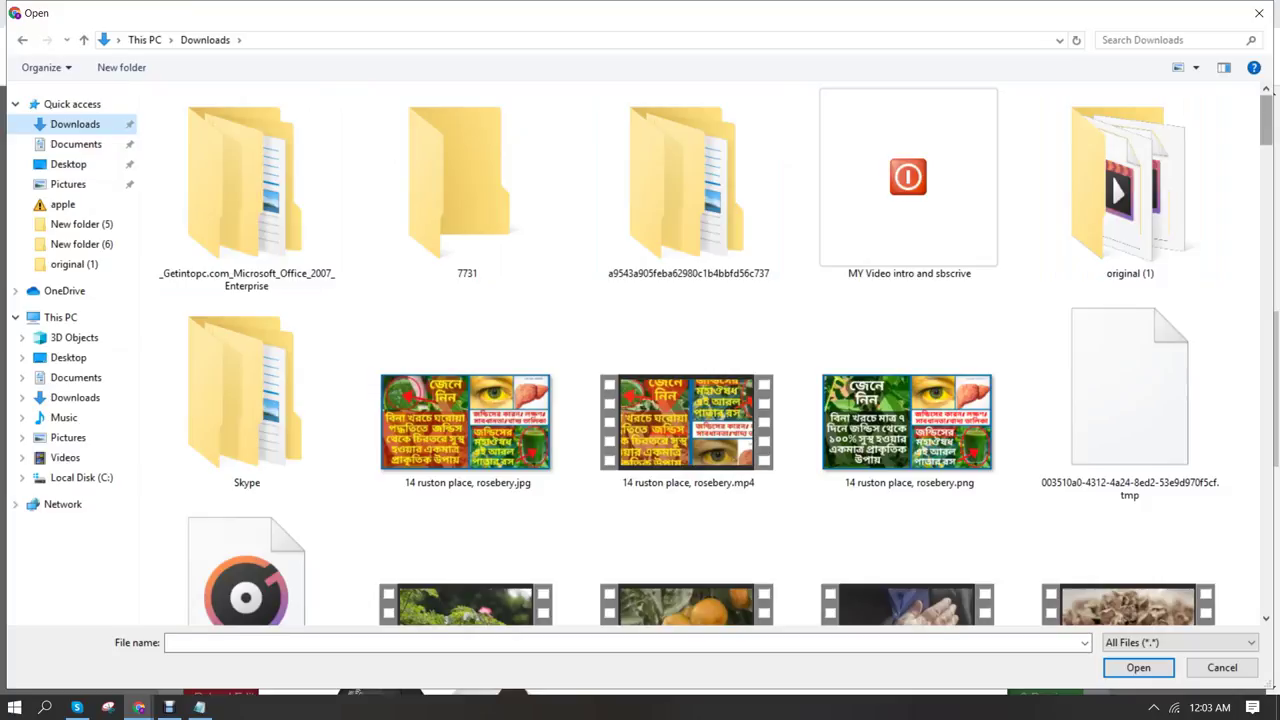
{"action": "scroll", "coordinate": [1265, 115], "scroll_direction": "down", "scroll_amount": 1}
{"action": "scroll", "coordinate": [1120, 110], "scroll_direction": "down", "scroll_amount": 10}
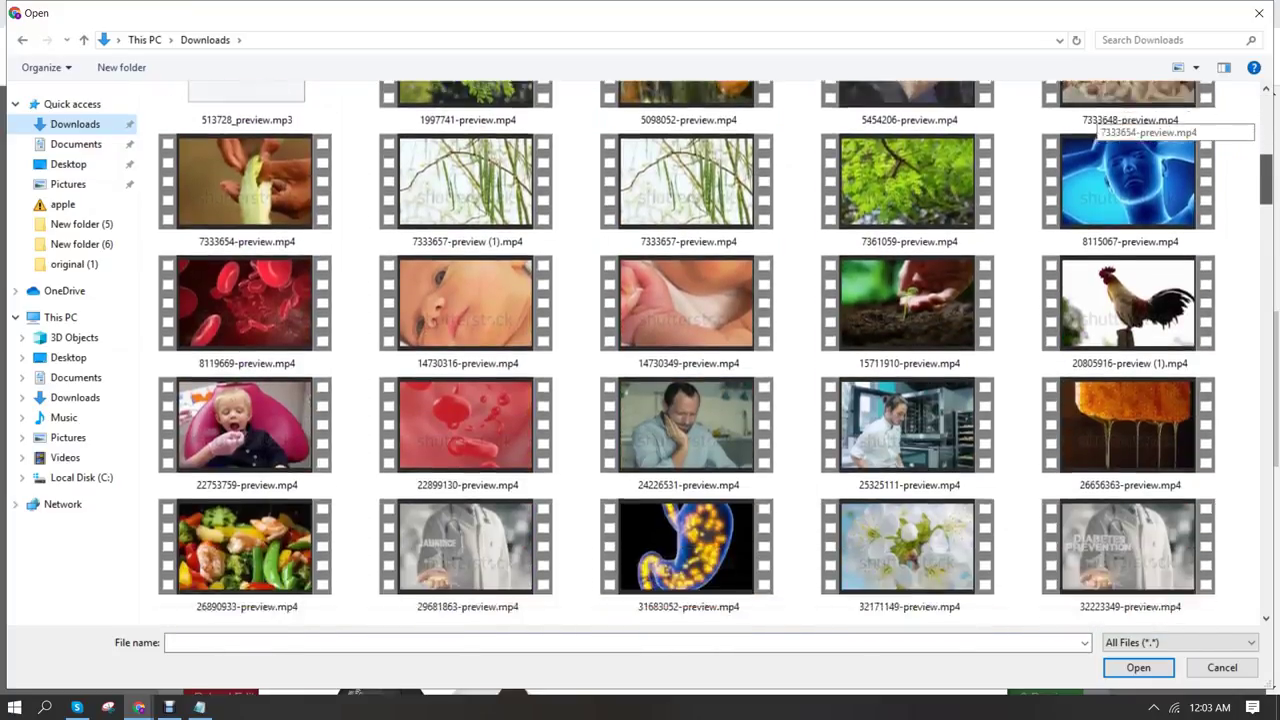
{"action": "scroll", "coordinate": [1120, 125], "scroll_direction": "down", "scroll_amount": 15}
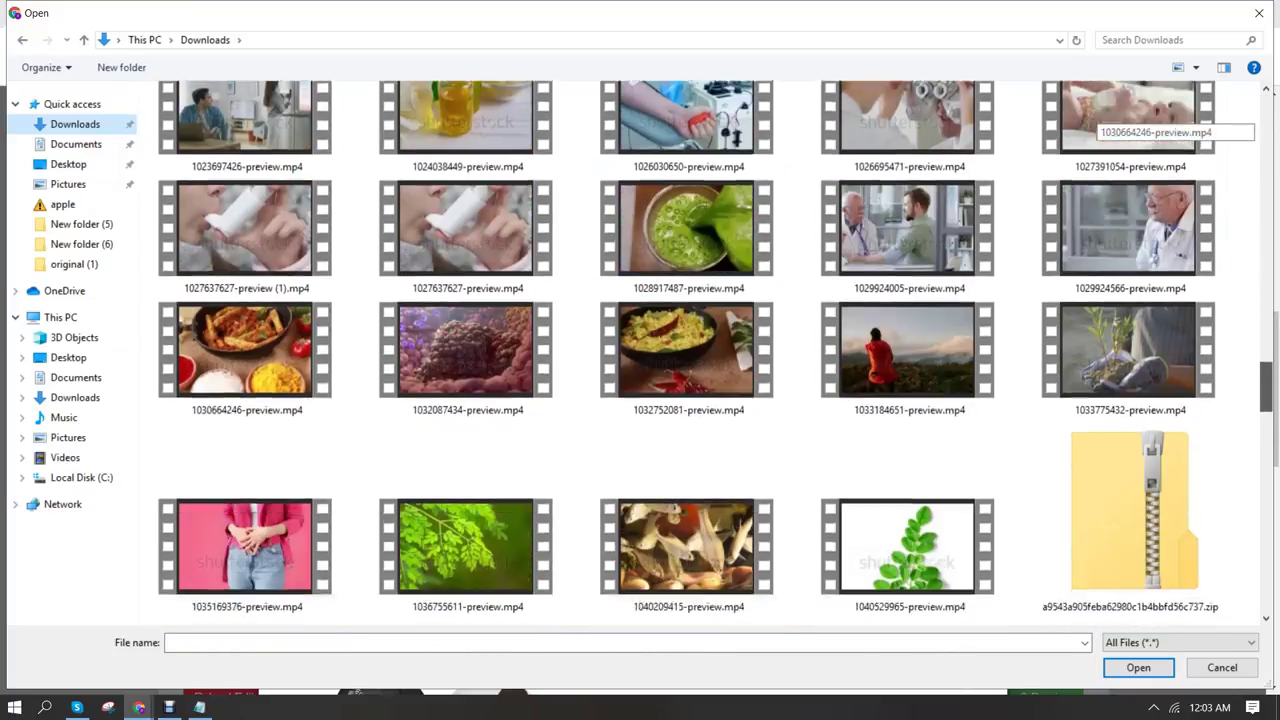
{"action": "scroll", "coordinate": [1120, 125], "scroll_direction": "down", "scroll_amount": 3}
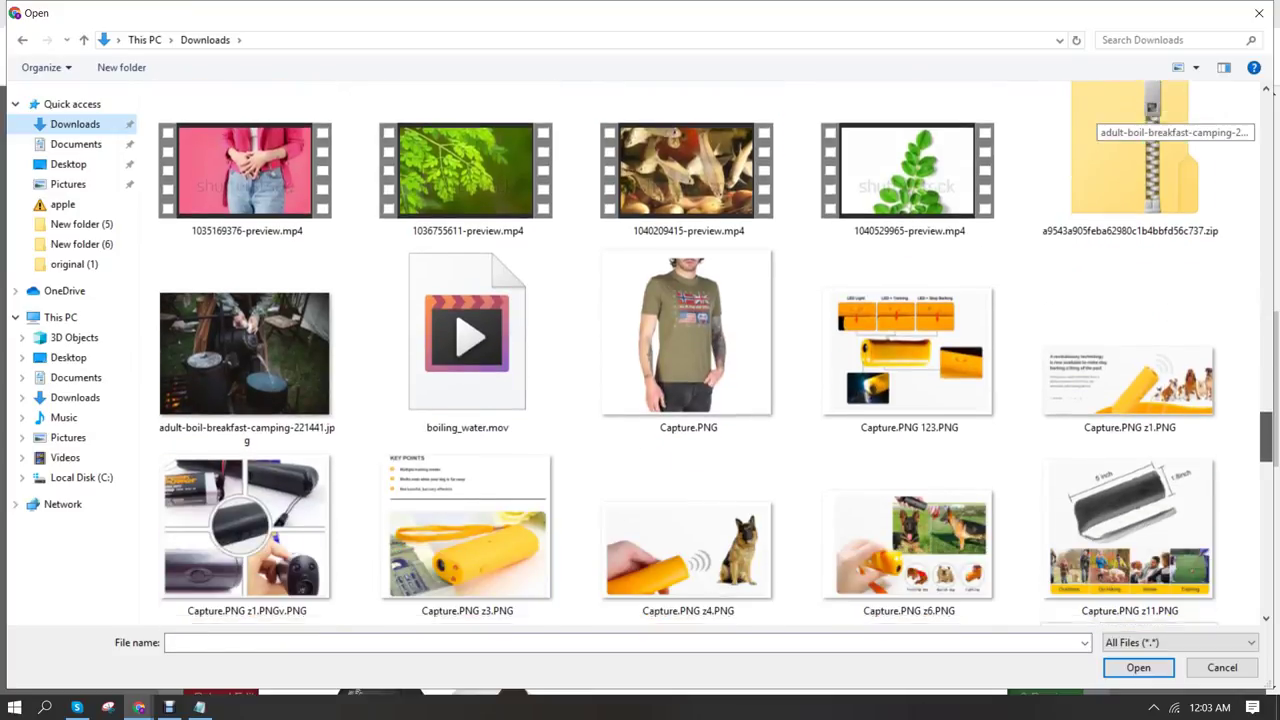
{"action": "scroll", "coordinate": [1120, 125], "scroll_direction": "down", "scroll_amount": 8}
{"action": "scroll", "coordinate": [1120, 125], "scroll_direction": "down", "scroll_amount": 14}
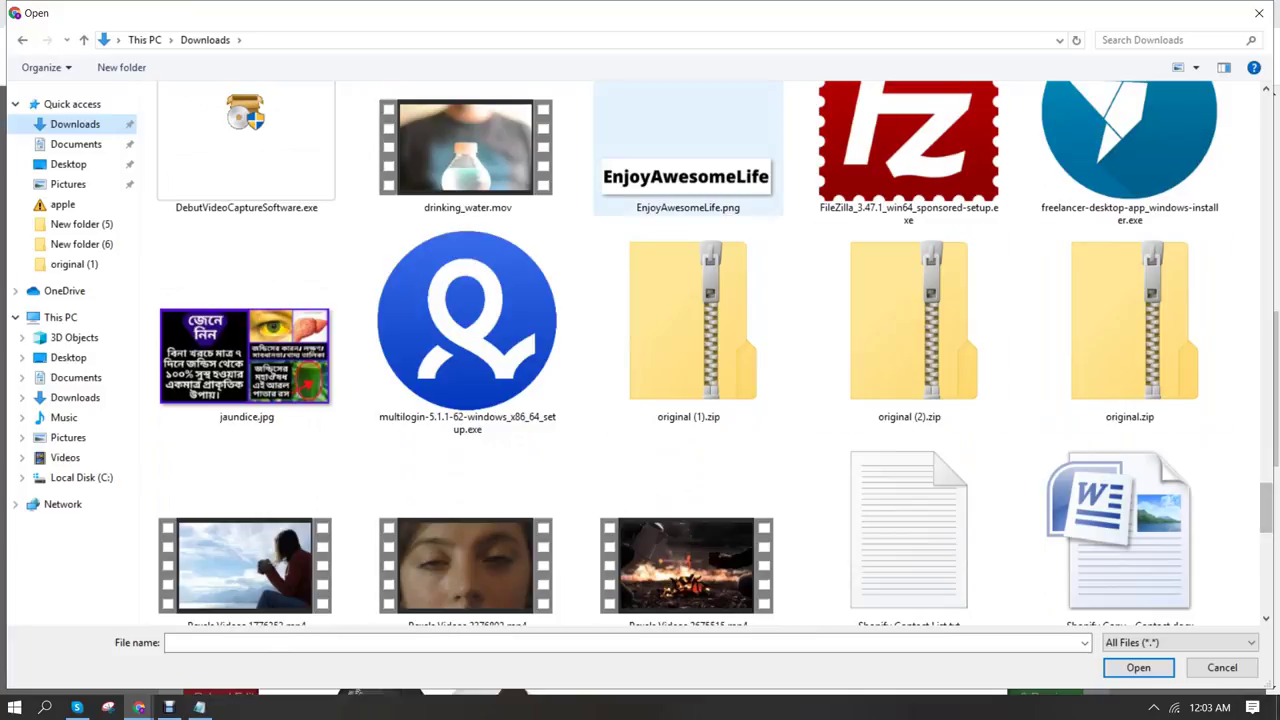
{"action": "left_click", "coordinate": [688, 160]}
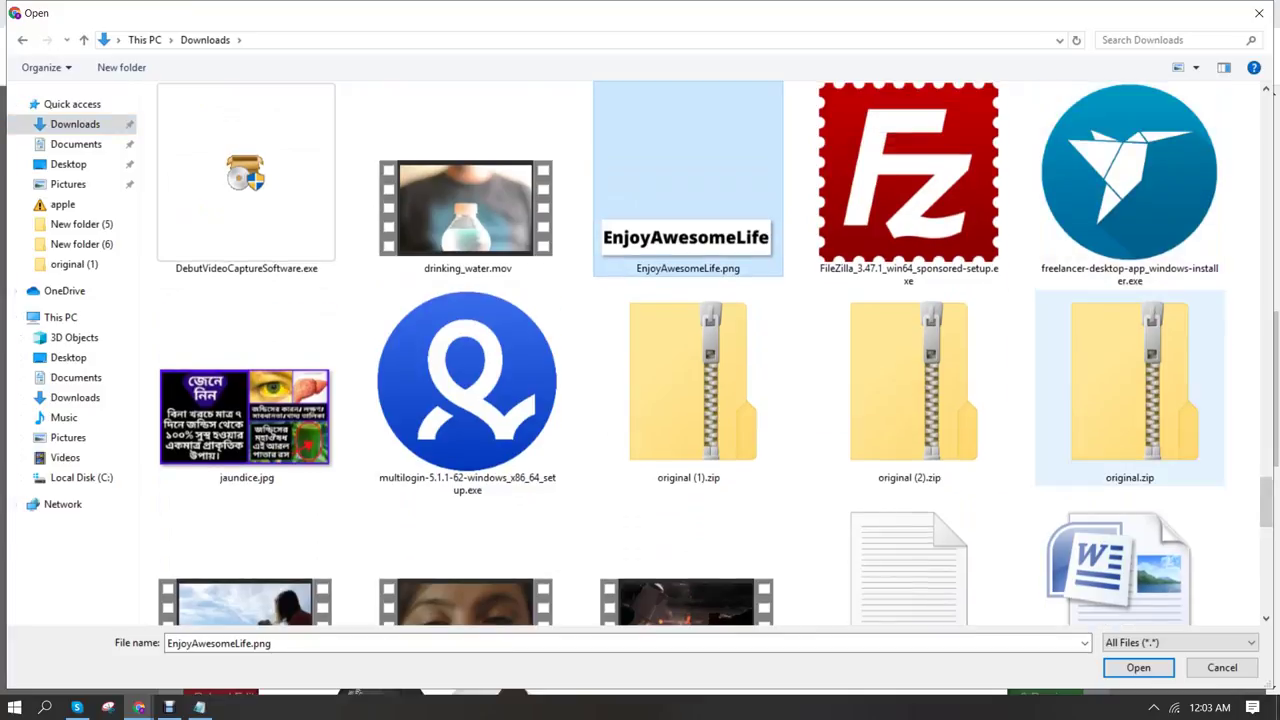
{"action": "left_click", "coordinate": [1138, 667]}
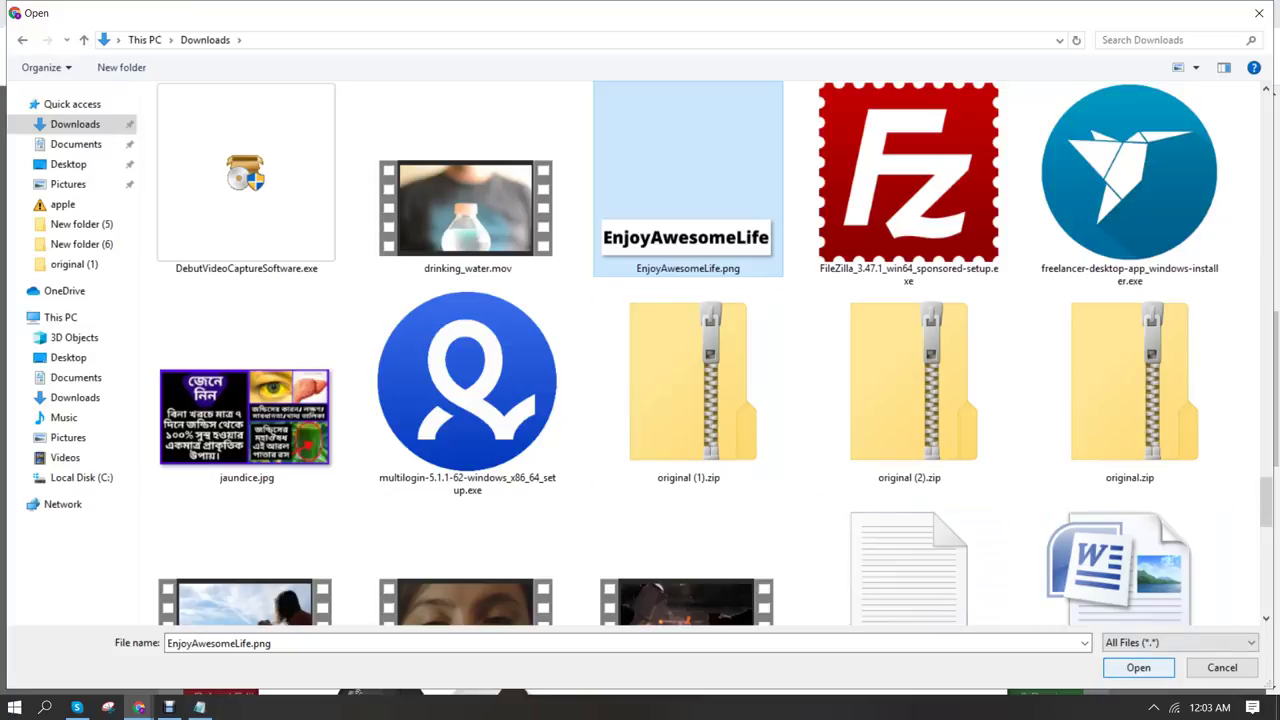
{"action": "left_click", "coordinate": [1138, 667]}
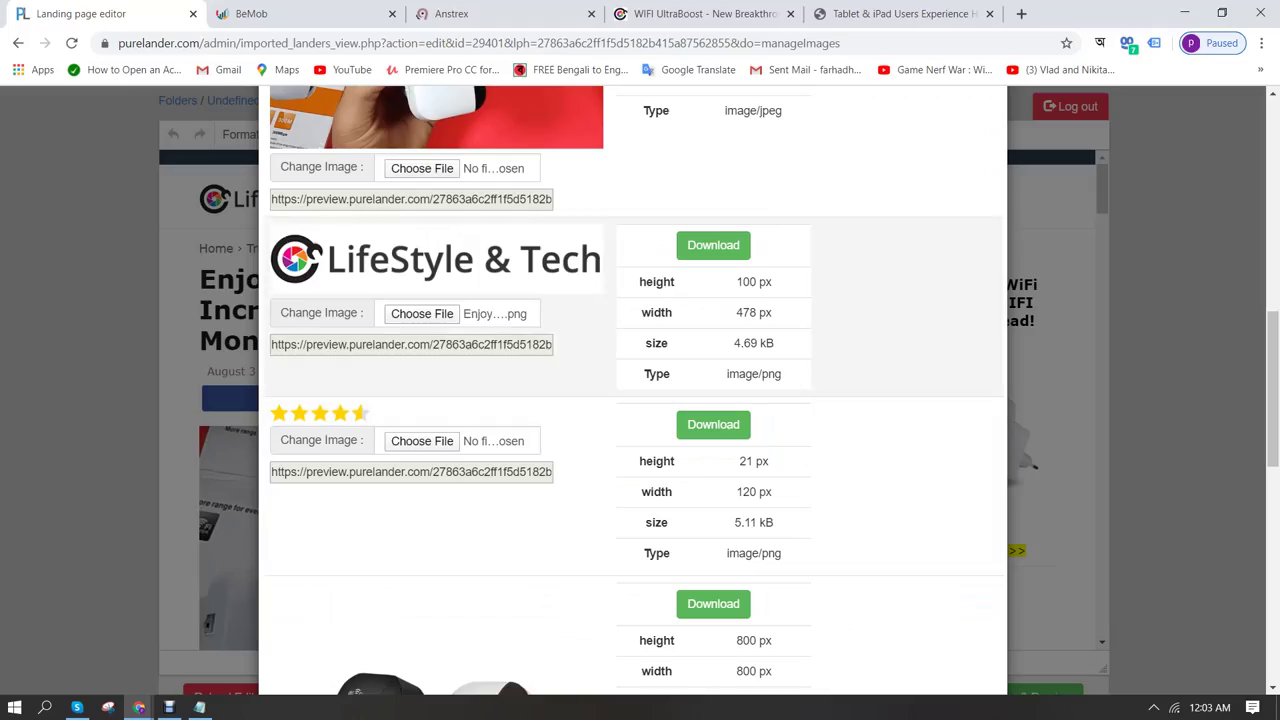
Run Update Lander and check the reloaded header shows the EnjoyAwesomeLife logo
{"action": "scroll", "coordinate": [635, 390], "scroll_direction": "down", "scroll_amount": 7}
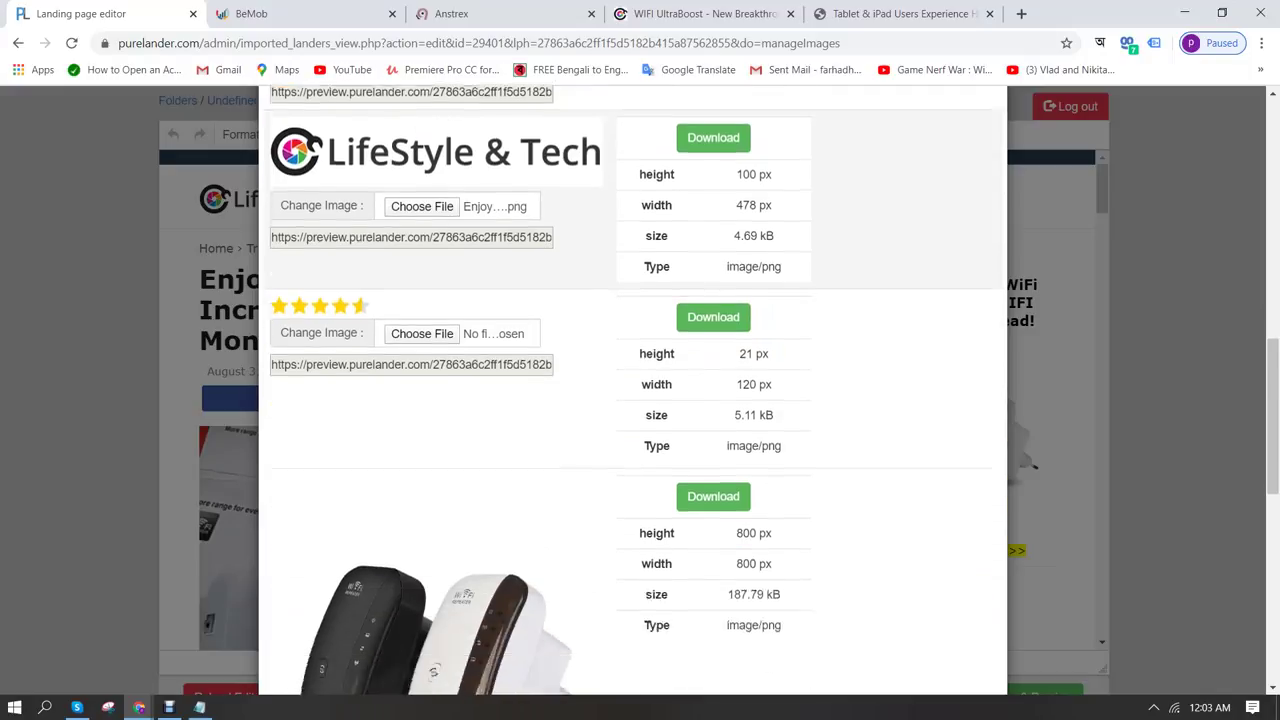
{"action": "scroll", "coordinate": [633, 390], "scroll_direction": "down", "scroll_amount": 2}
{"action": "left_click", "coordinate": [633, 632]}
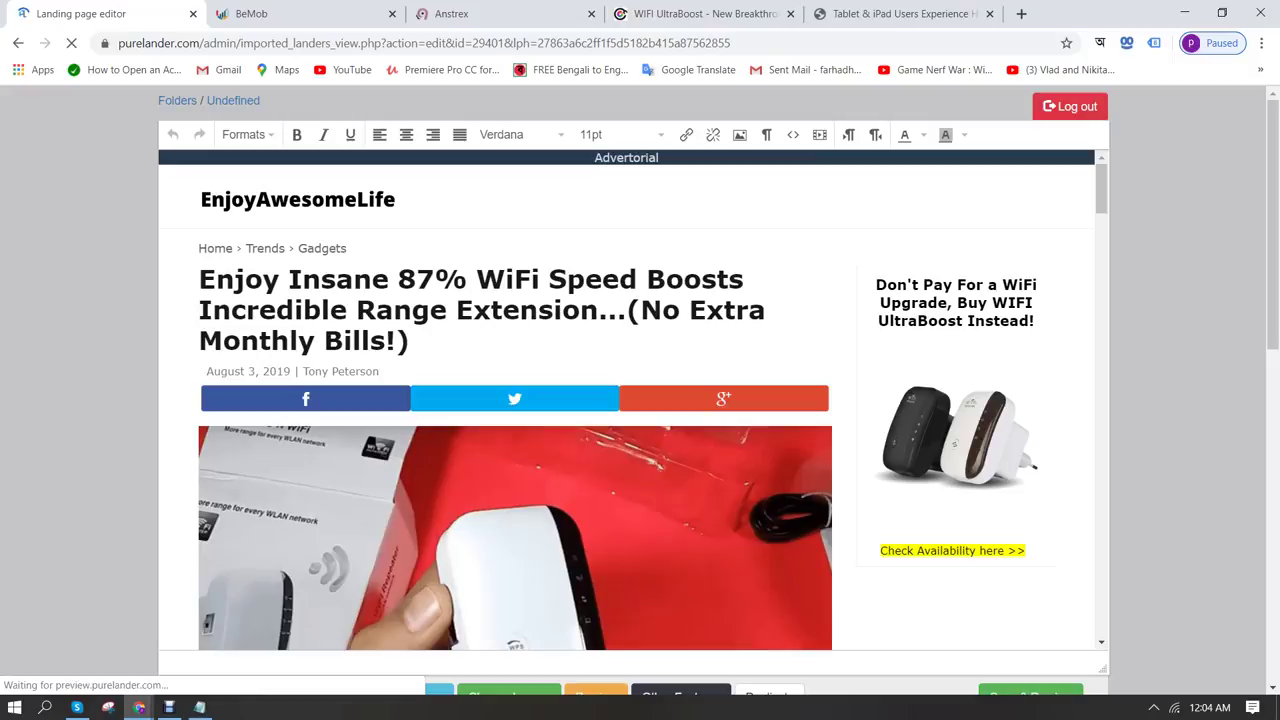
{"action": "scroll", "coordinate": [640, 400], "scroll_direction": "down", "scroll_amount": 3}
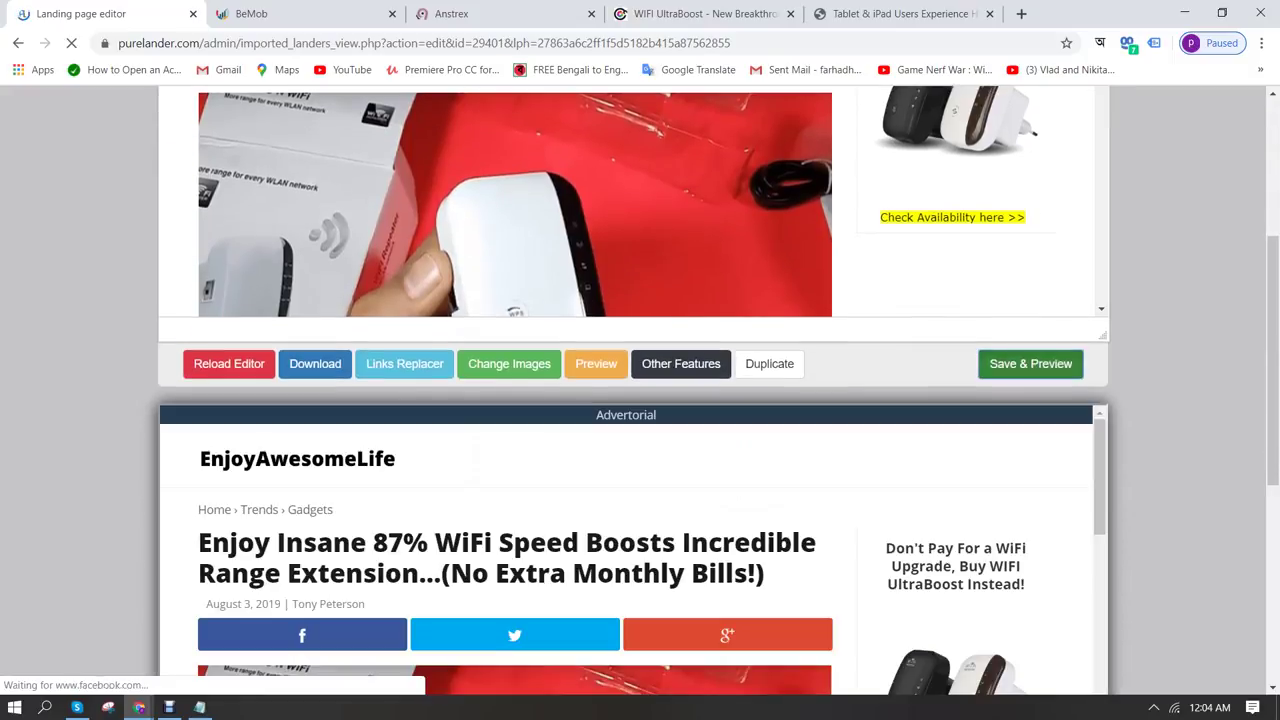
{"action": "scroll", "coordinate": [640, 400], "scroll_direction": "up", "scroll_amount": 5}
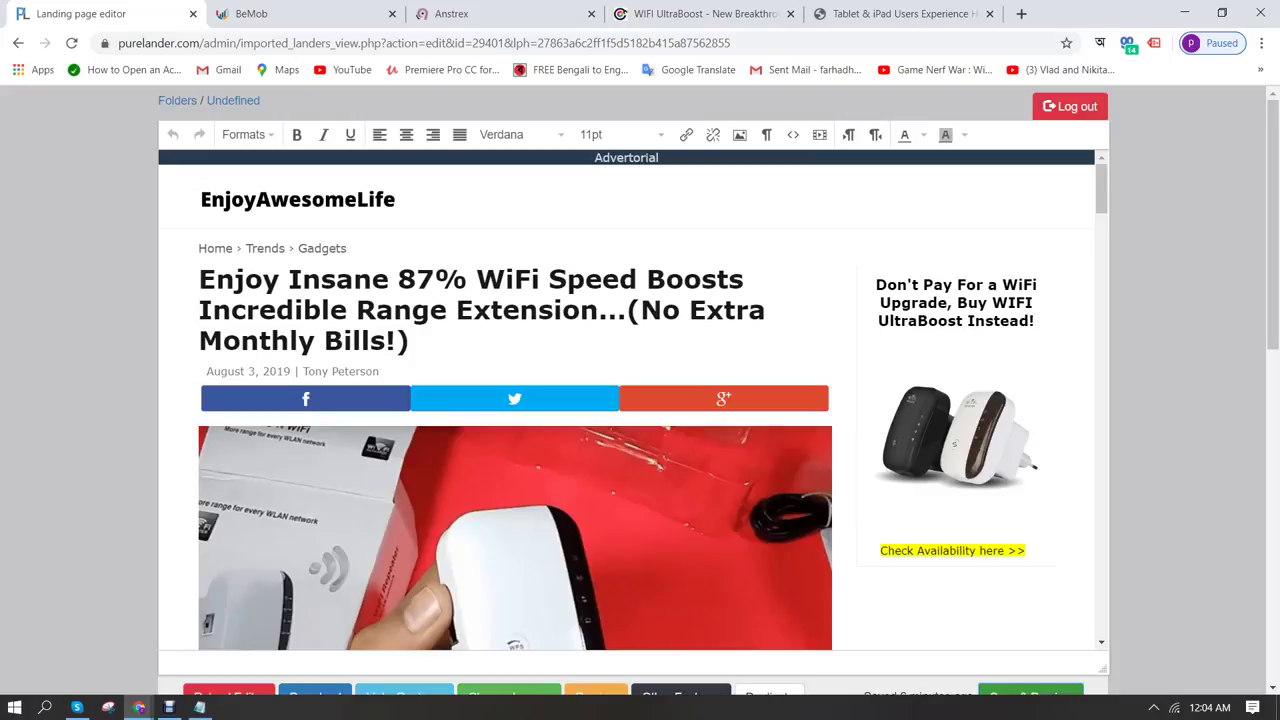
Edit the article date, replacing August with March and ending the year in 20
{"action": "left_click", "coordinate": [291, 371]}
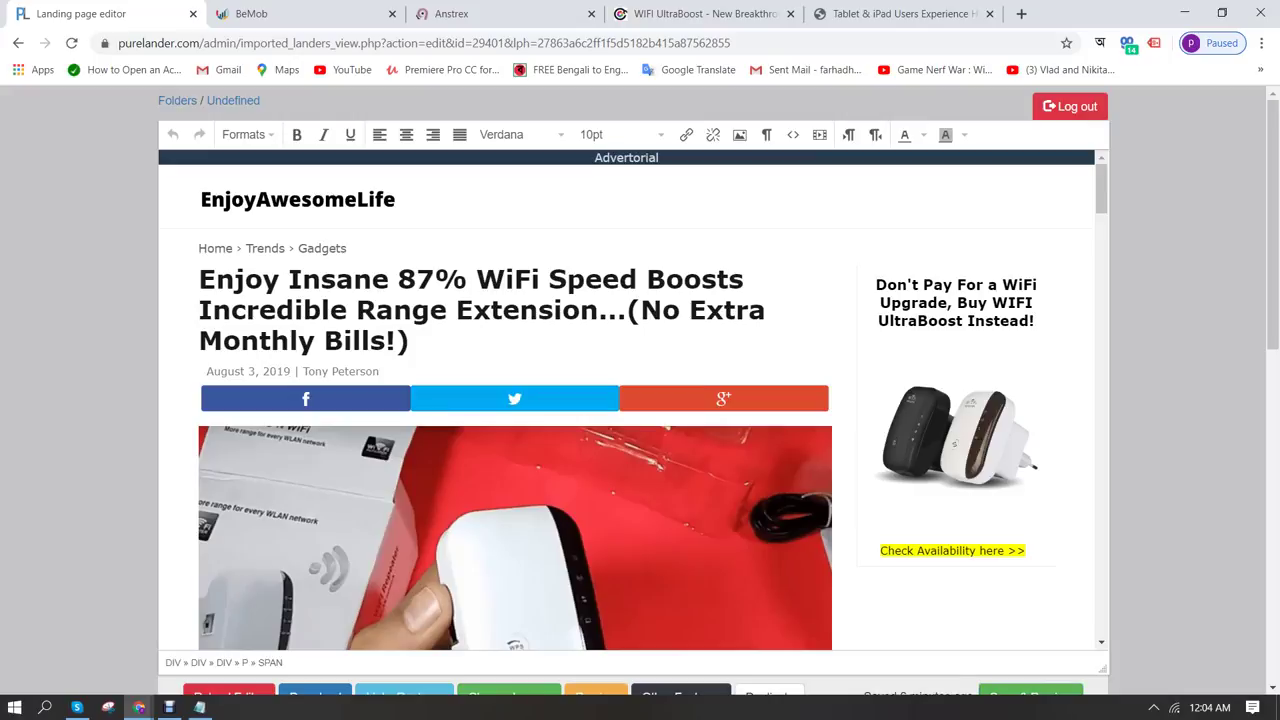
{"action": "key", "text": "BackSpace"}
{"action": "key", "text": "BackSpace"}
{"action": "type", "text": "20"}
{"action": "key", "text": "Home"}
{"action": "key", "text": "ctrl+shift+Right"}
{"action": "type", "text": "March"}
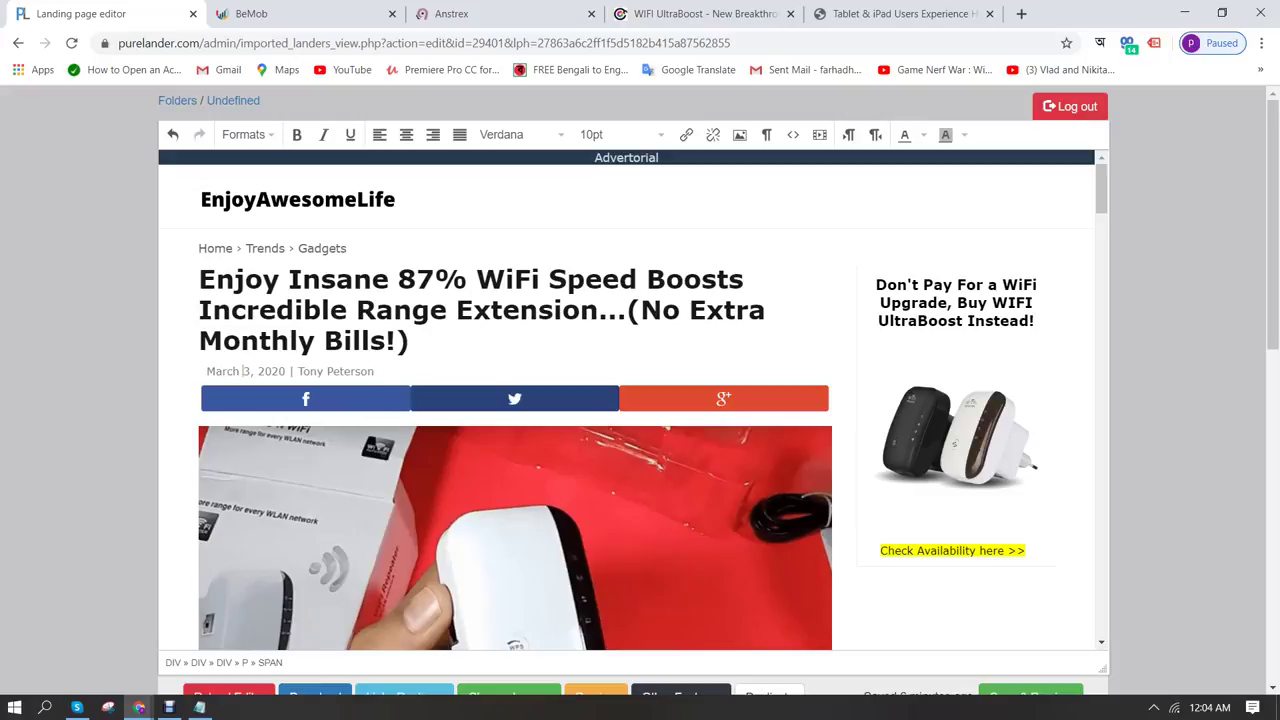
Scroll through the lander's WiFi UltraBoost article content to review it
{"action": "scroll", "coordinate": [633, 400], "scroll_direction": "down", "scroll_amount": 8}
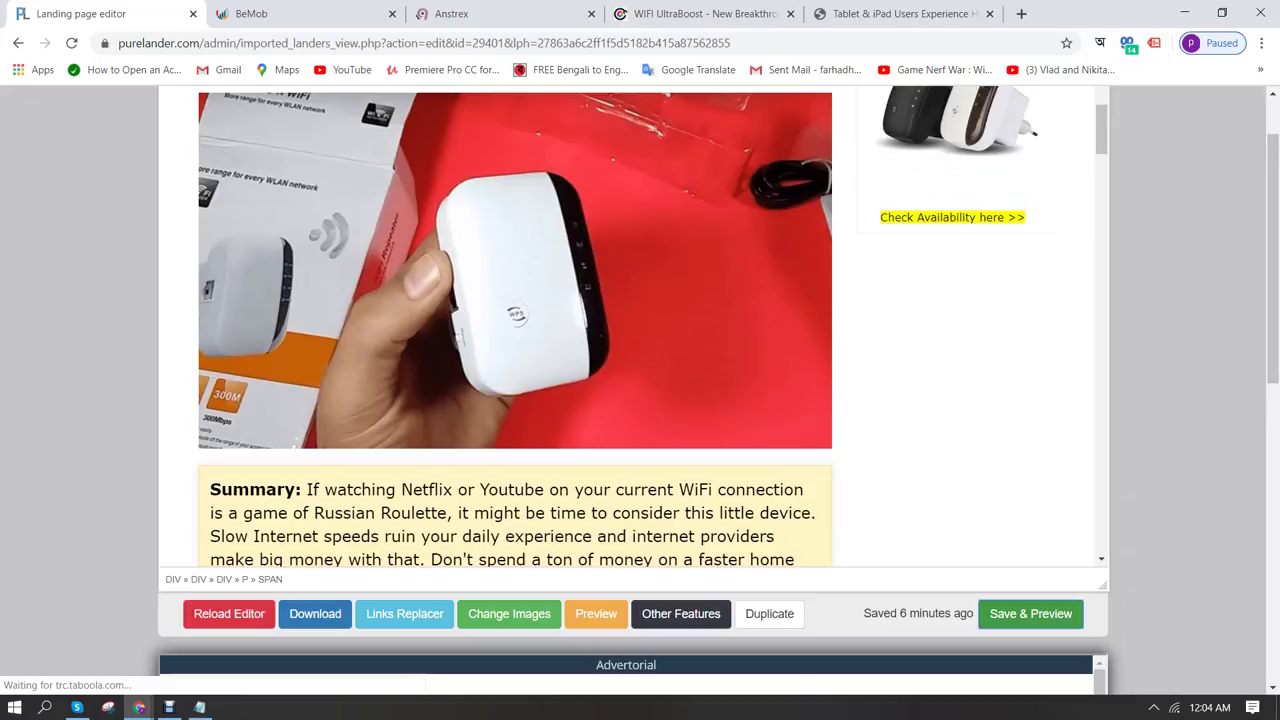
{"action": "scroll", "coordinate": [515, 330], "scroll_direction": "down", "scroll_amount": 5}
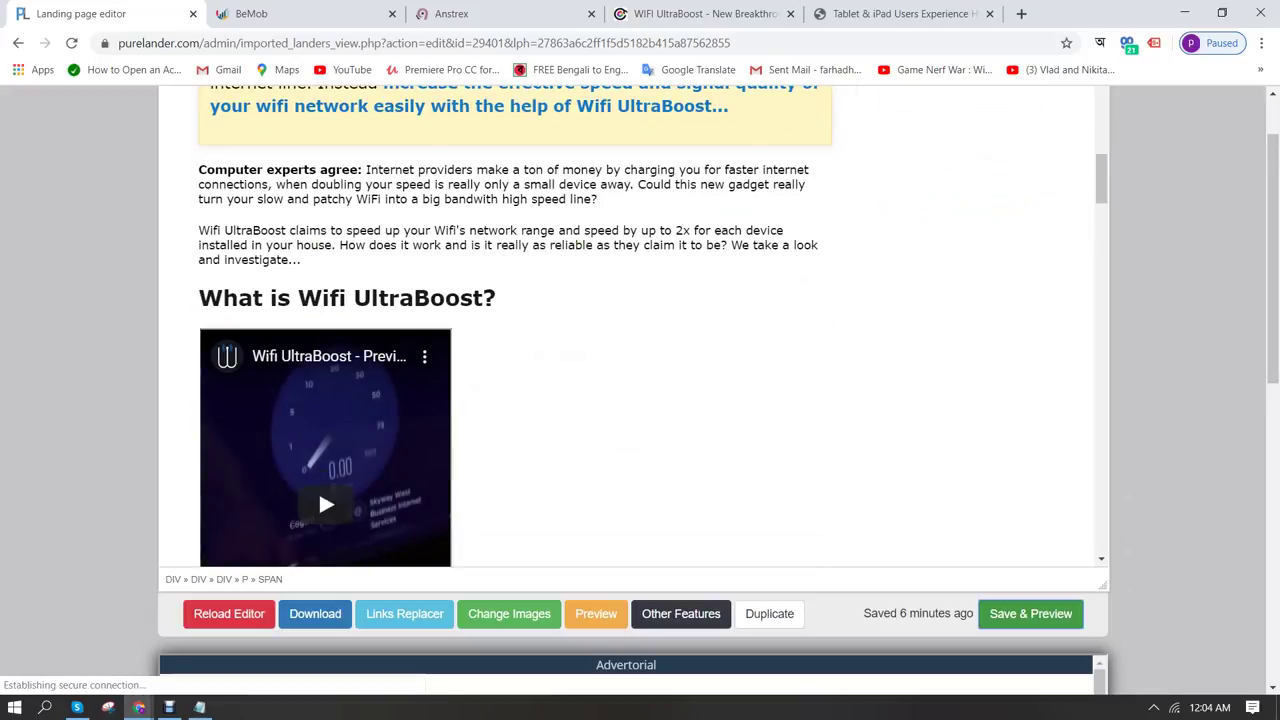
{"action": "scroll", "coordinate": [515, 325], "scroll_direction": "down", "scroll_amount": 10}
{"action": "scroll", "coordinate": [515, 325], "scroll_direction": "down", "scroll_amount": 15}
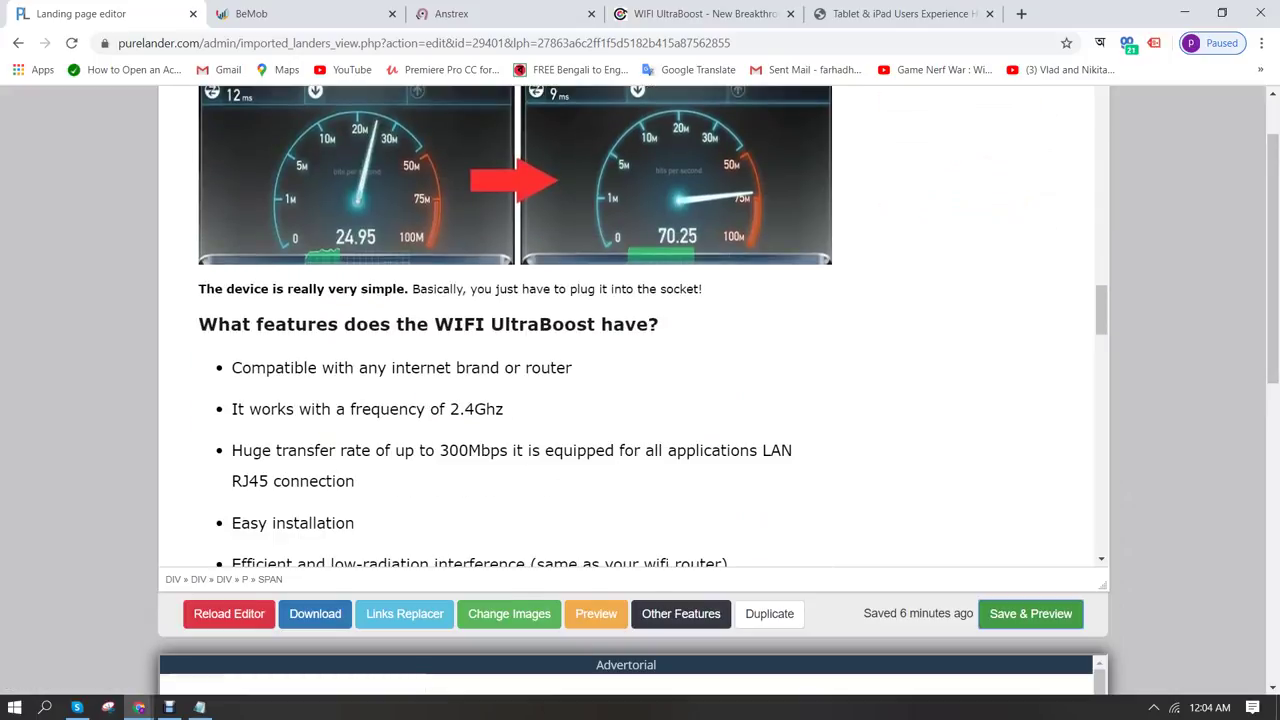
{"action": "scroll", "coordinate": [515, 325], "scroll_direction": "down", "scroll_amount": 5}
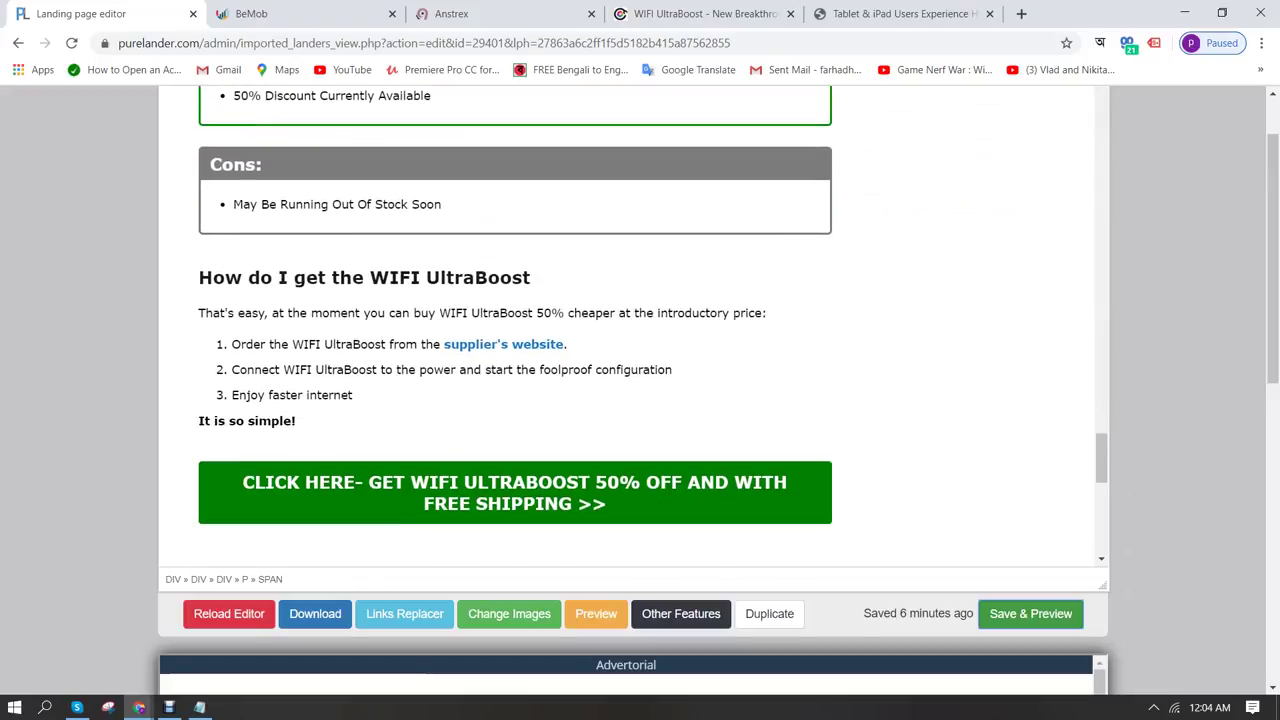
{"action": "scroll", "coordinate": [653, 323], "scroll_direction": "up", "scroll_amount": 10}
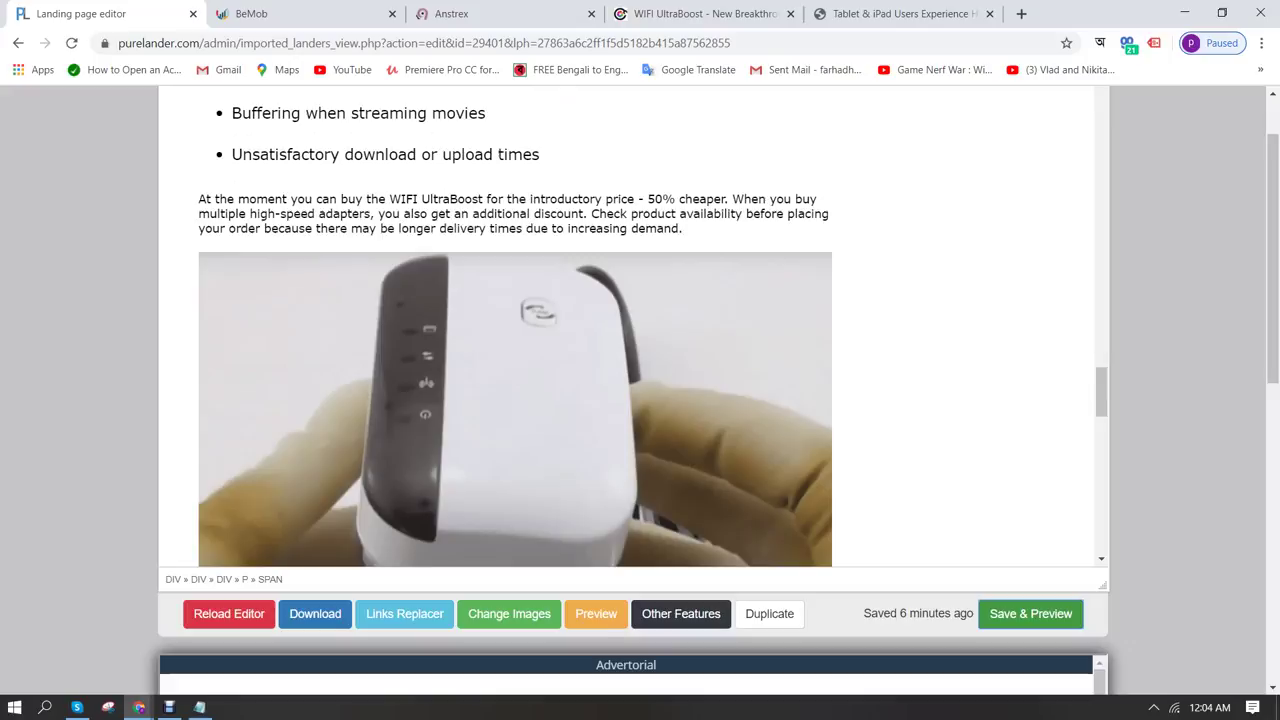
{"action": "scroll", "coordinate": [653, 334], "scroll_direction": "up", "scroll_amount": 9}
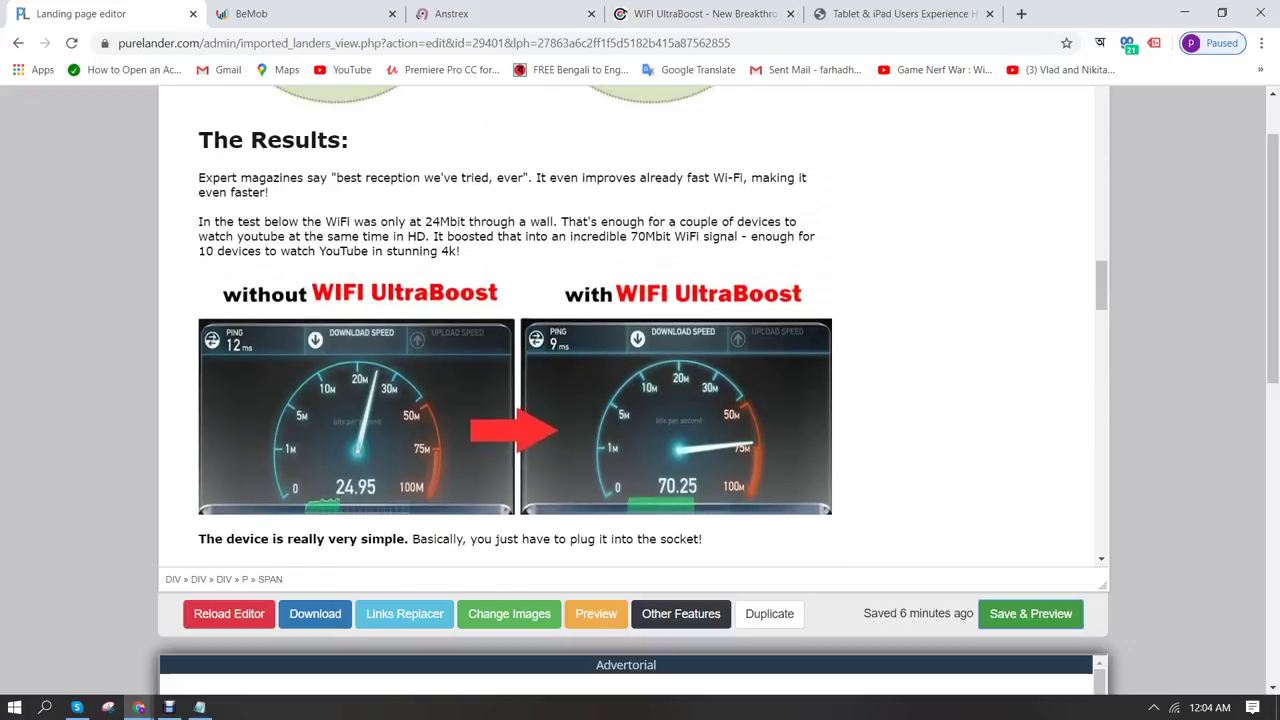
{"action": "scroll", "coordinate": [653, 330], "scroll_direction": "up", "scroll_amount": 10}
{"action": "scroll", "coordinate": [515, 325], "scroll_direction": "up", "scroll_amount": 10}
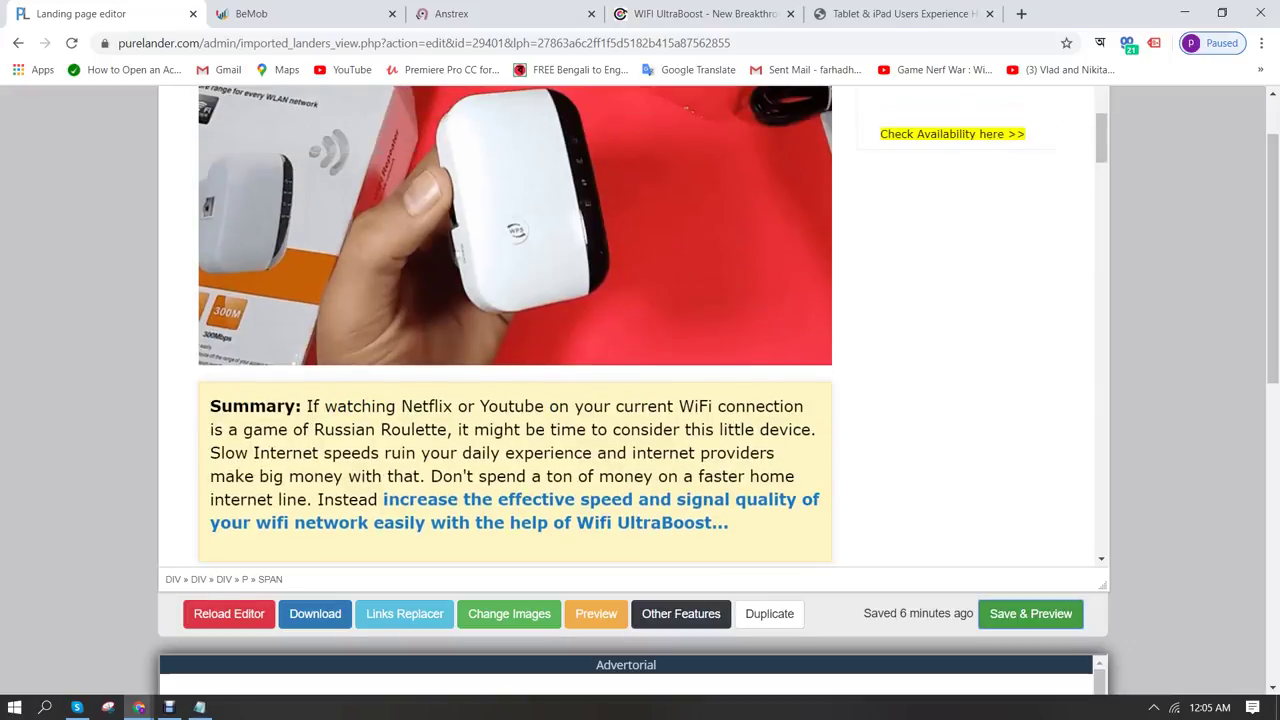
{"action": "scroll", "coordinate": [515, 275], "scroll_direction": "up", "scroll_amount": 1}
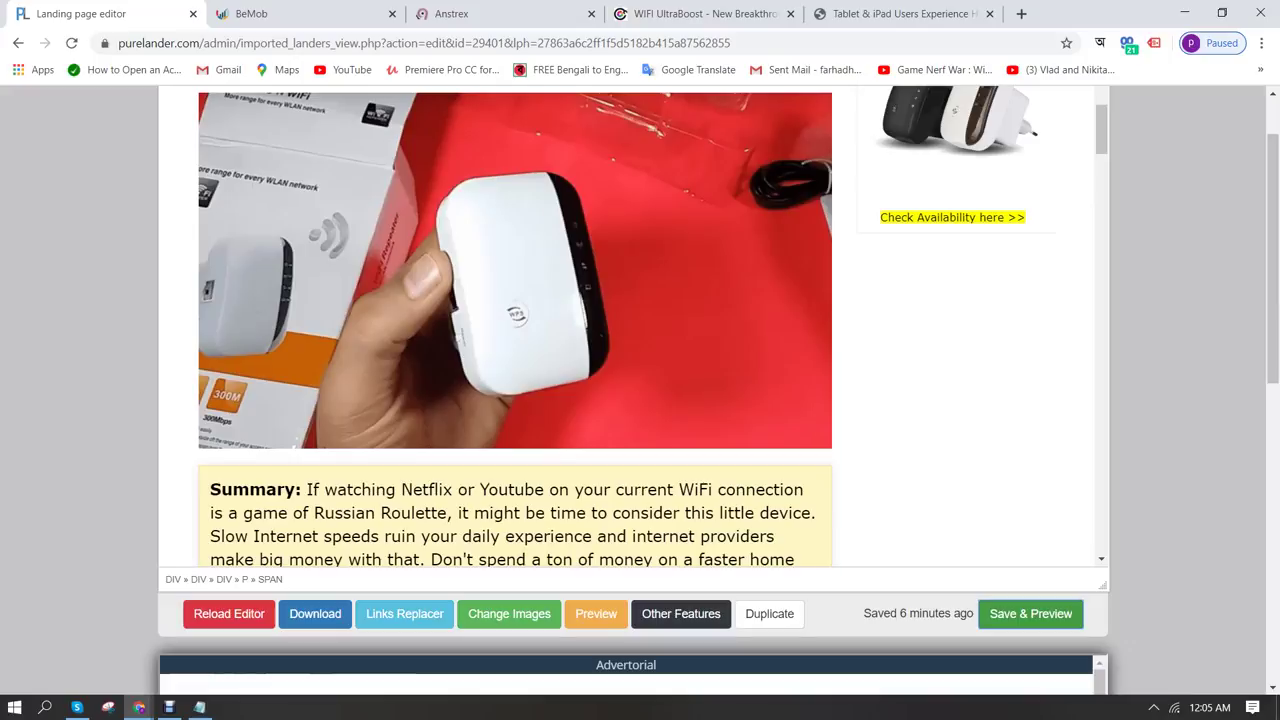
Glance at the Canva window, then open a new blank tab beside the editor
{"action": "mouse_move", "coordinate": [139, 707]}
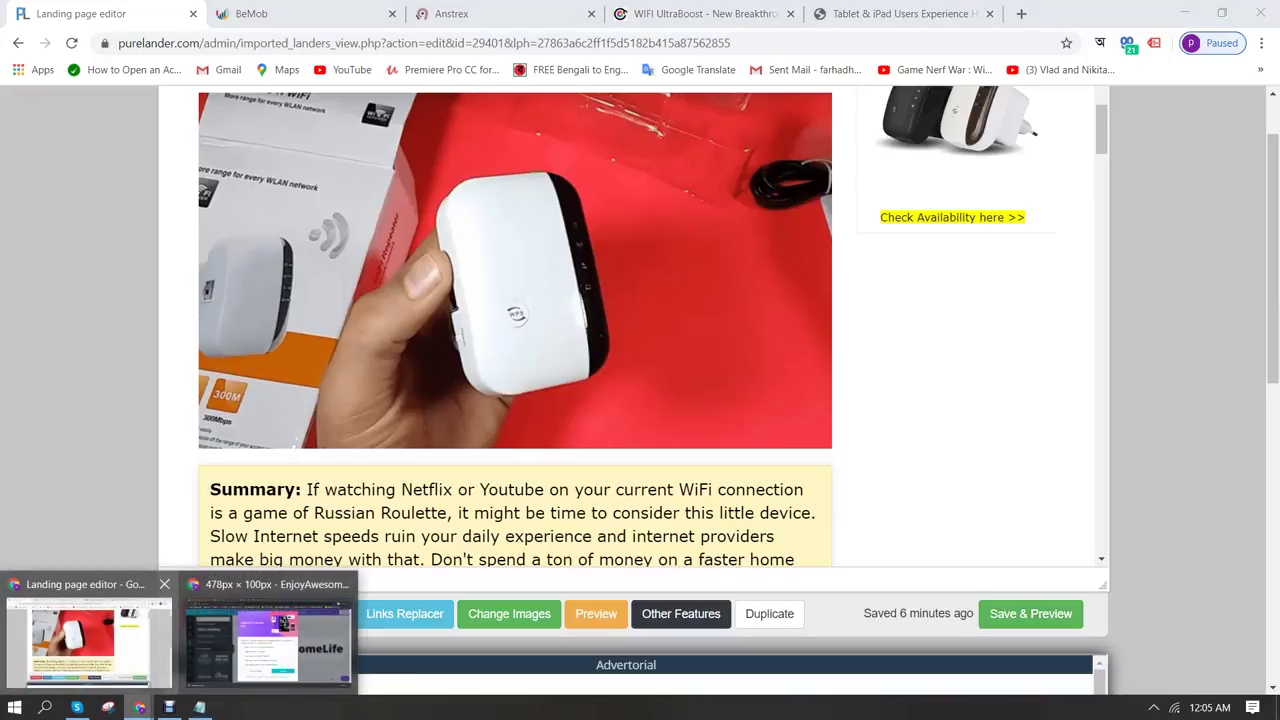
{"action": "left_click", "coordinate": [270, 635]}
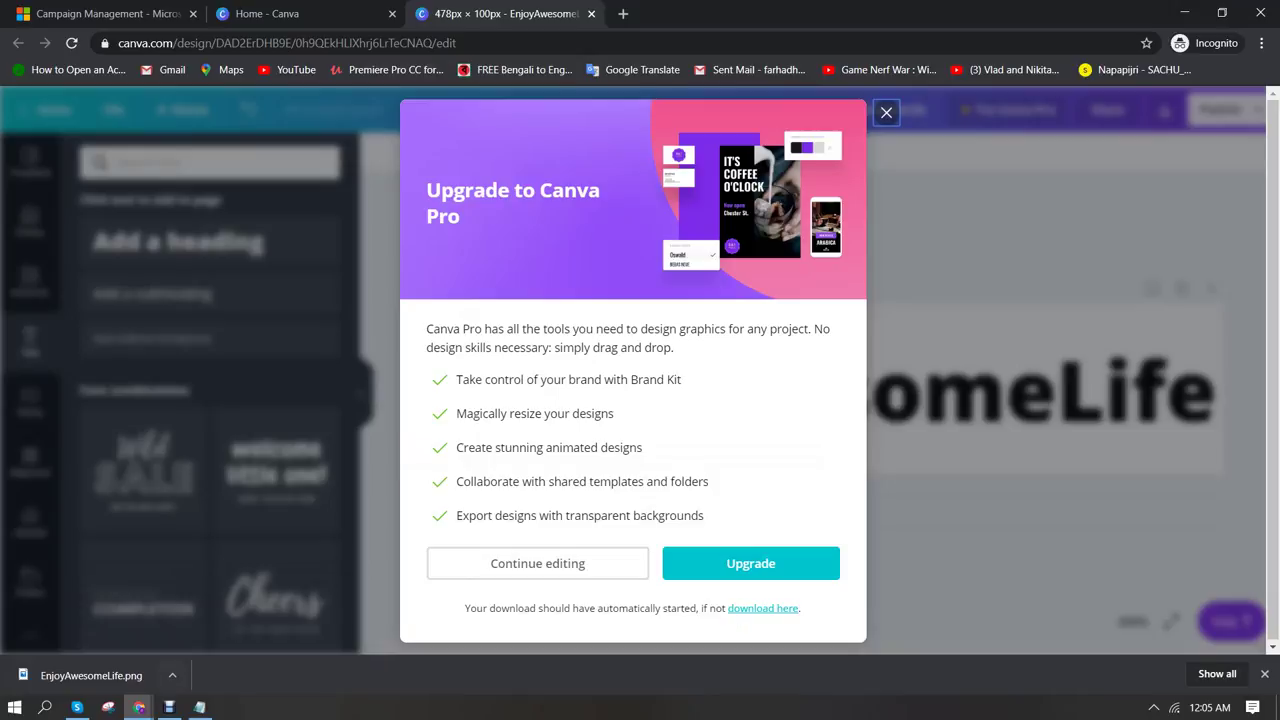
{"action": "mouse_move", "coordinate": [139, 707]}
{"action": "left_click", "coordinate": [86, 625]}
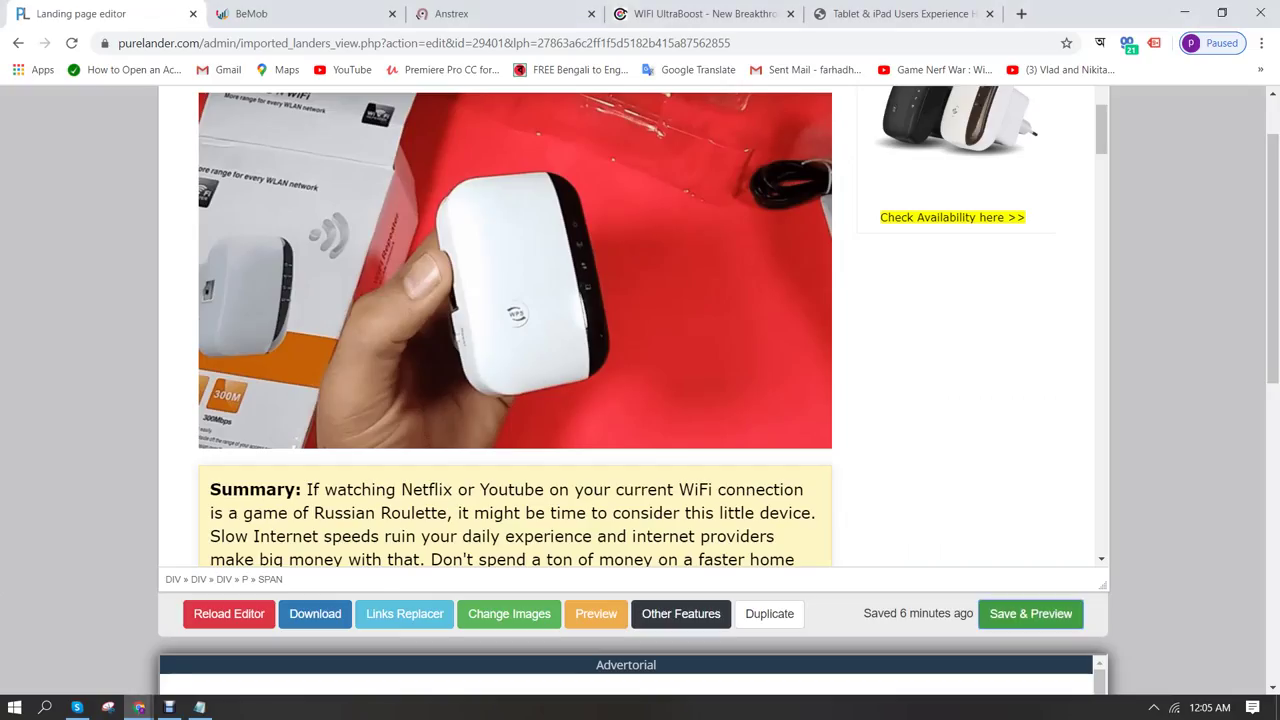
{"action": "key", "text": "ctrl+t"}
Load M4trix Network and sign in with the affiliate account's email and password
{"action": "type", "text": "m4"}
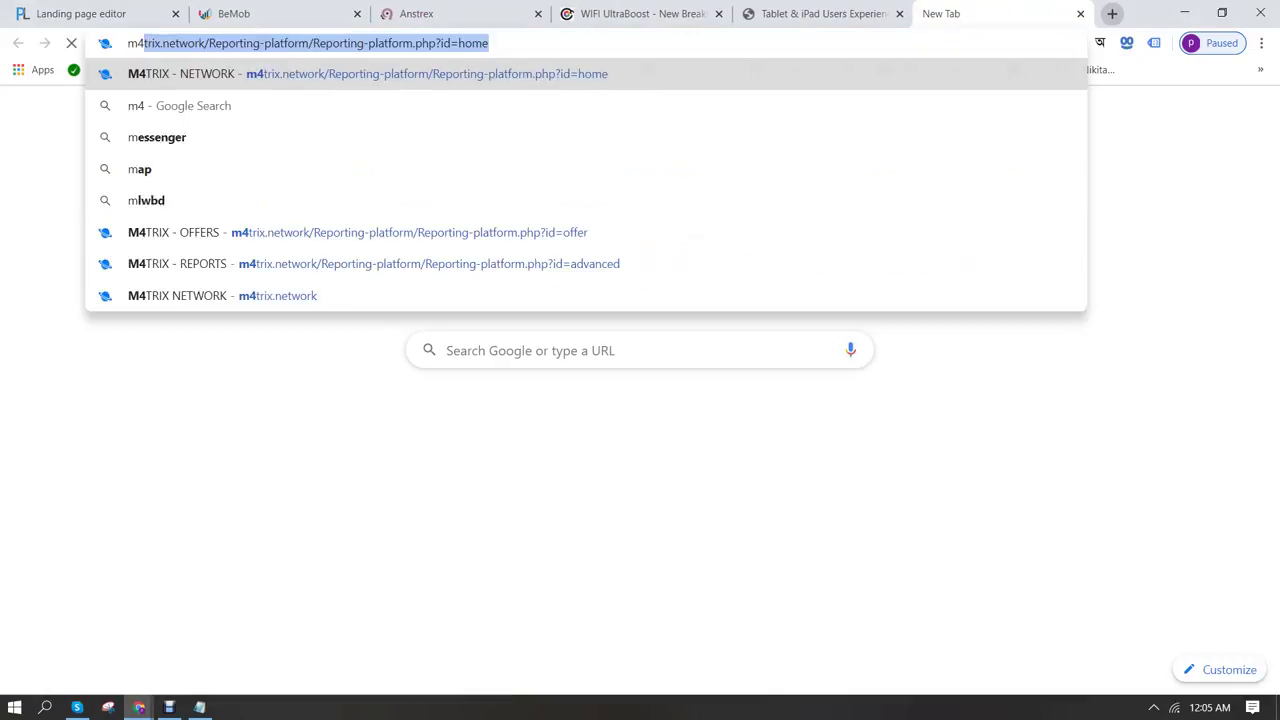
{"action": "key", "text": "Return"}
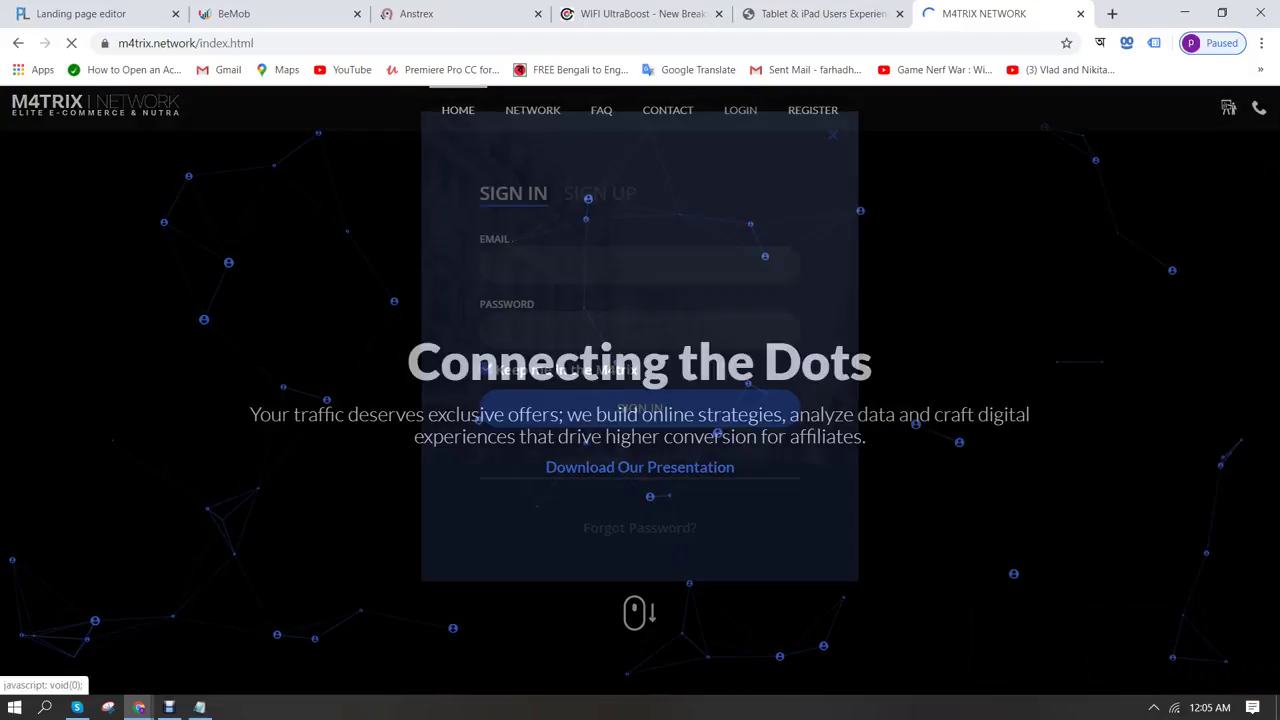
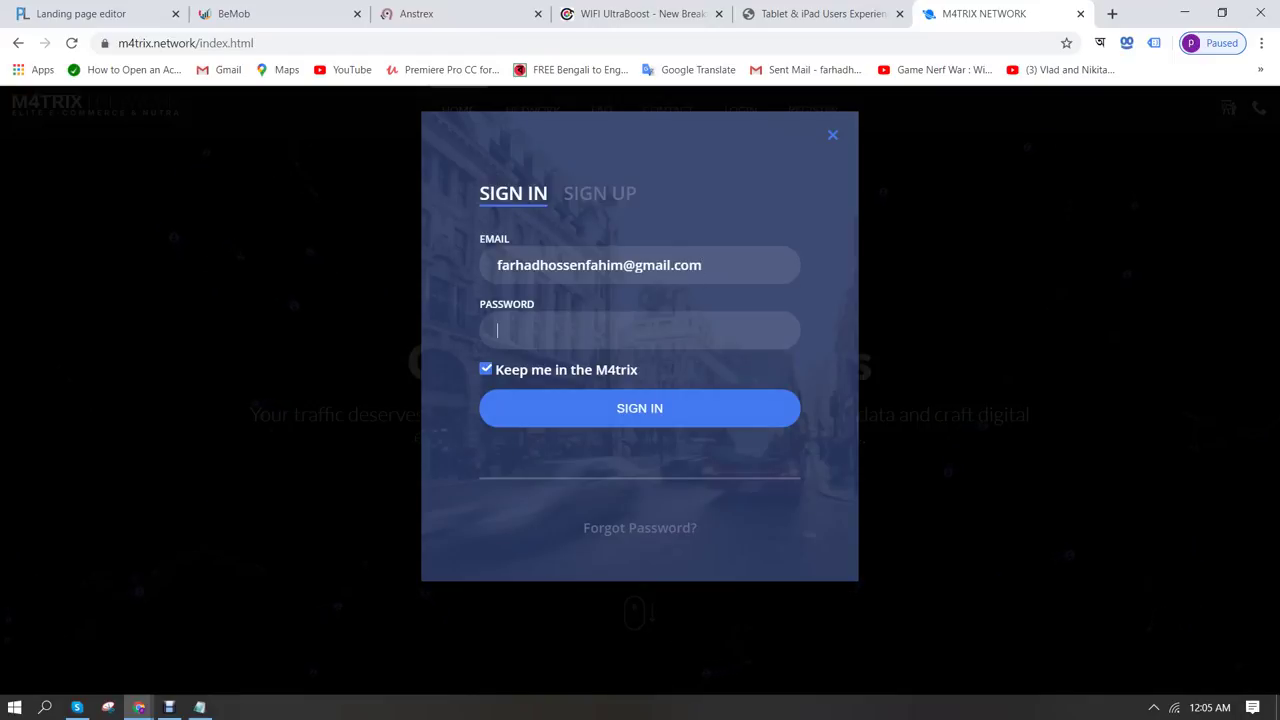
{"action": "type", "text": "•••••••••"}
{"action": "key", "text": "Return"}
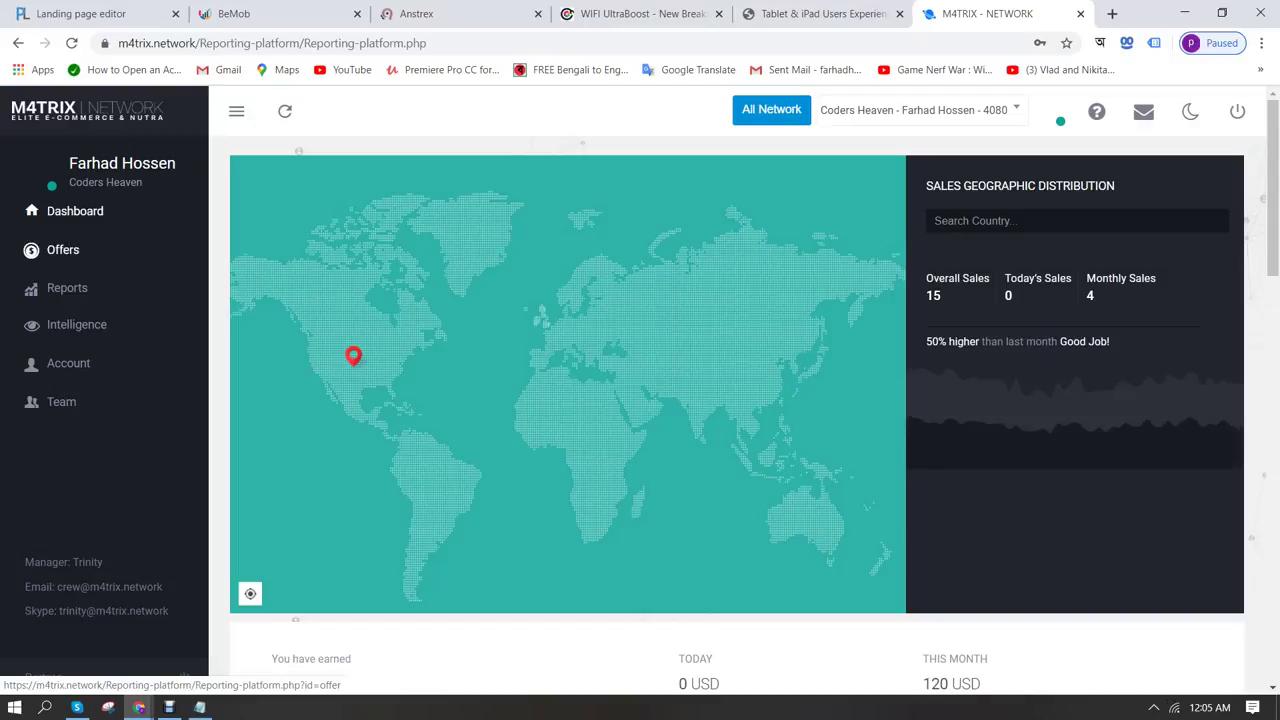
Search offers for 'wifi', show the WiFi UltraBoost tracking links and preview Order Page 1.0
{"action": "left_click", "coordinate": [62, 249]}
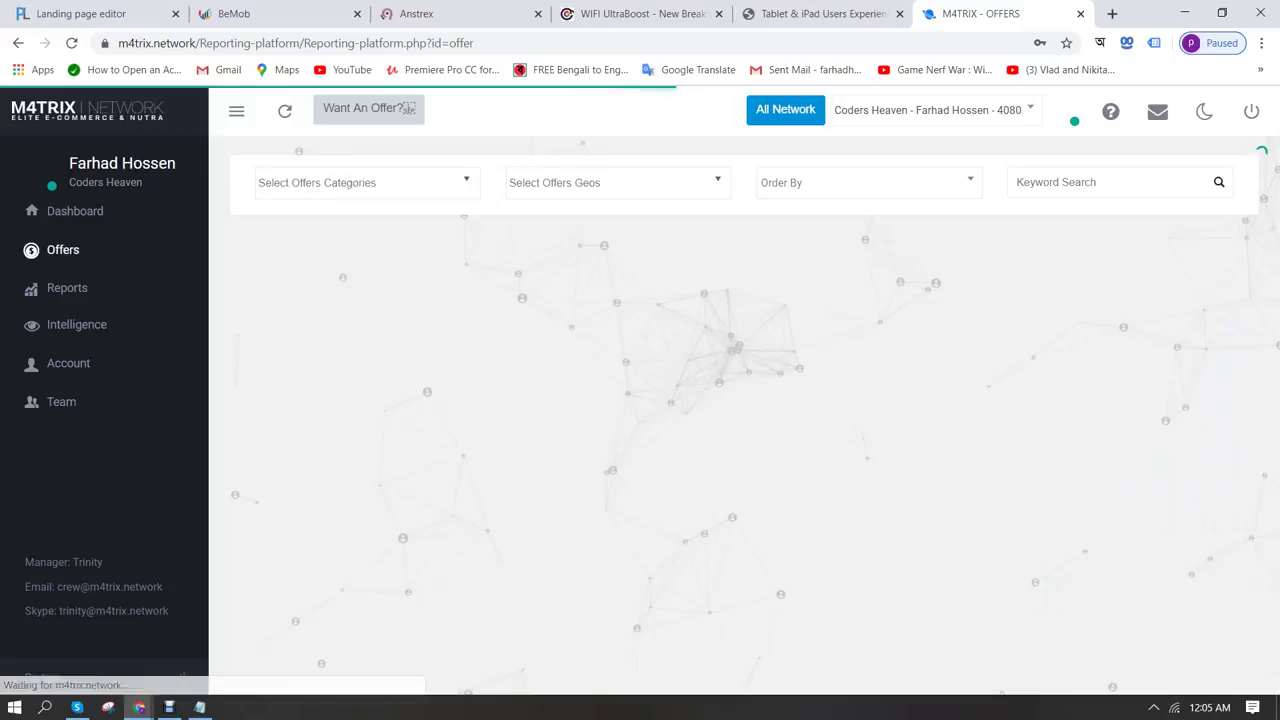
{"action": "left_click", "coordinate": [1100, 182]}
{"action": "type", "text": "wifi"}
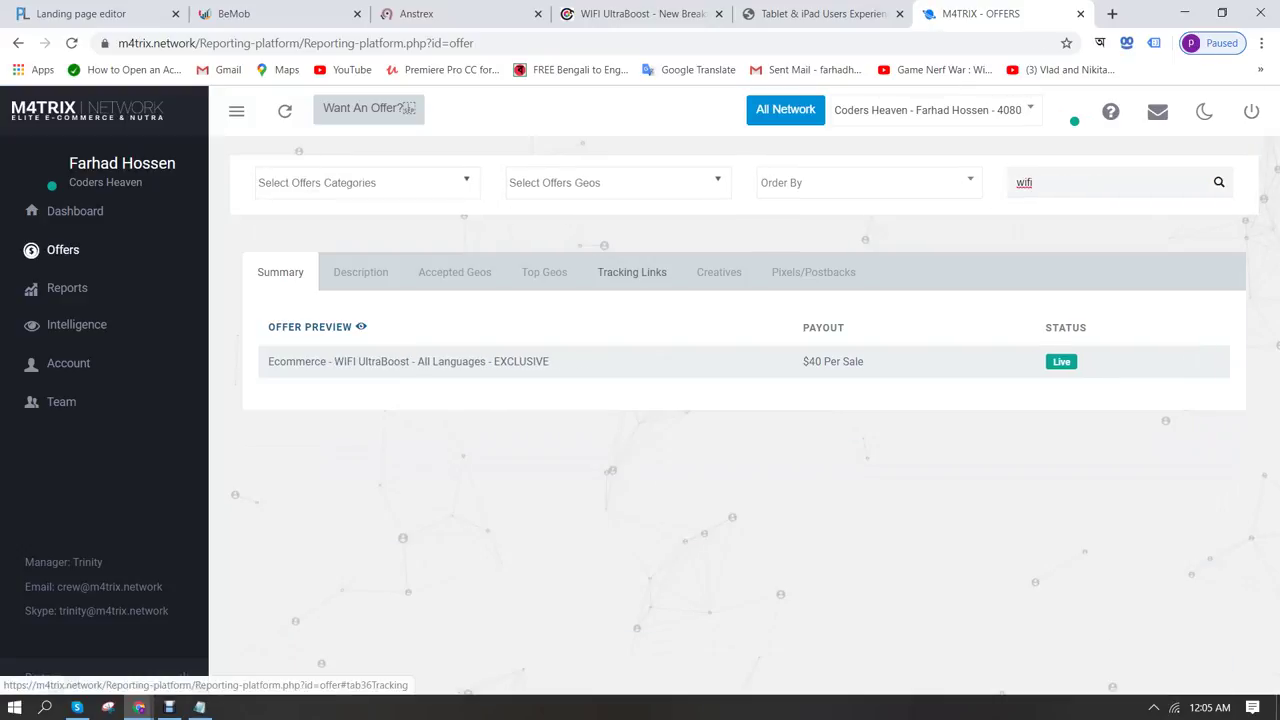
{"action": "left_click", "coordinate": [632, 272]}
{"action": "scroll", "coordinate": [632, 272], "scroll_direction": "down", "scroll_amount": 3}
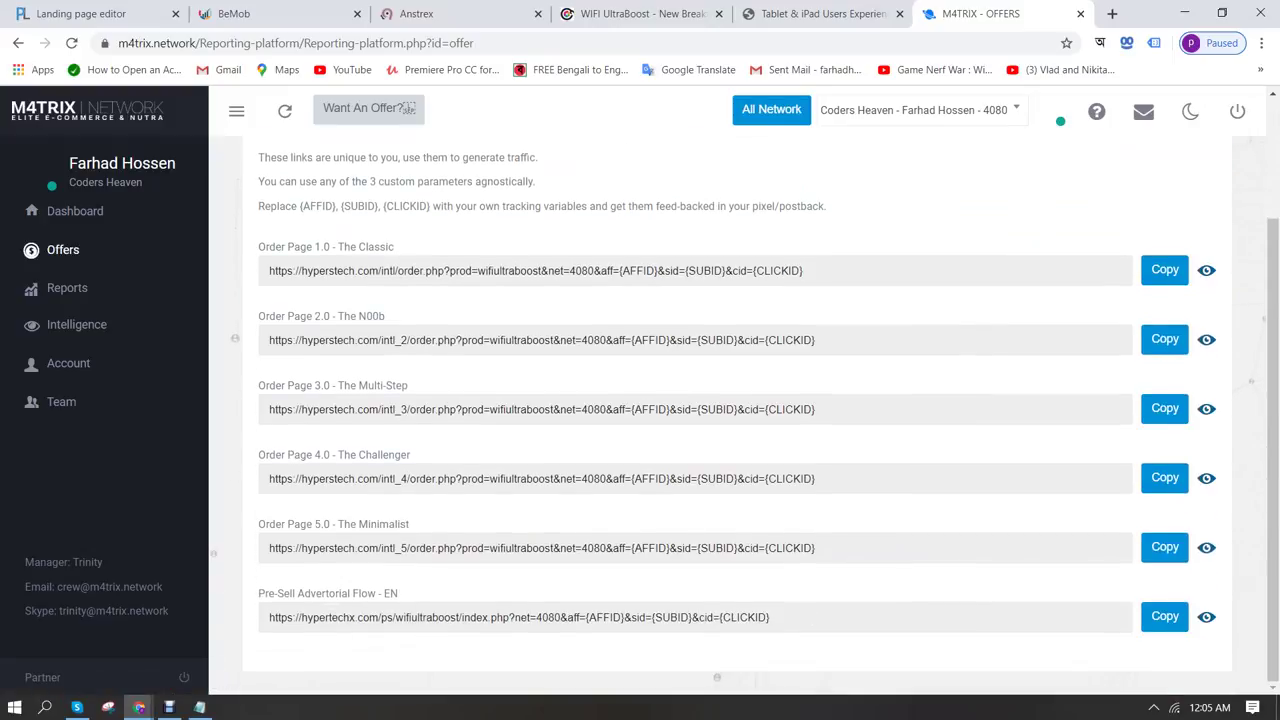
{"action": "left_click", "coordinate": [1206, 270]}
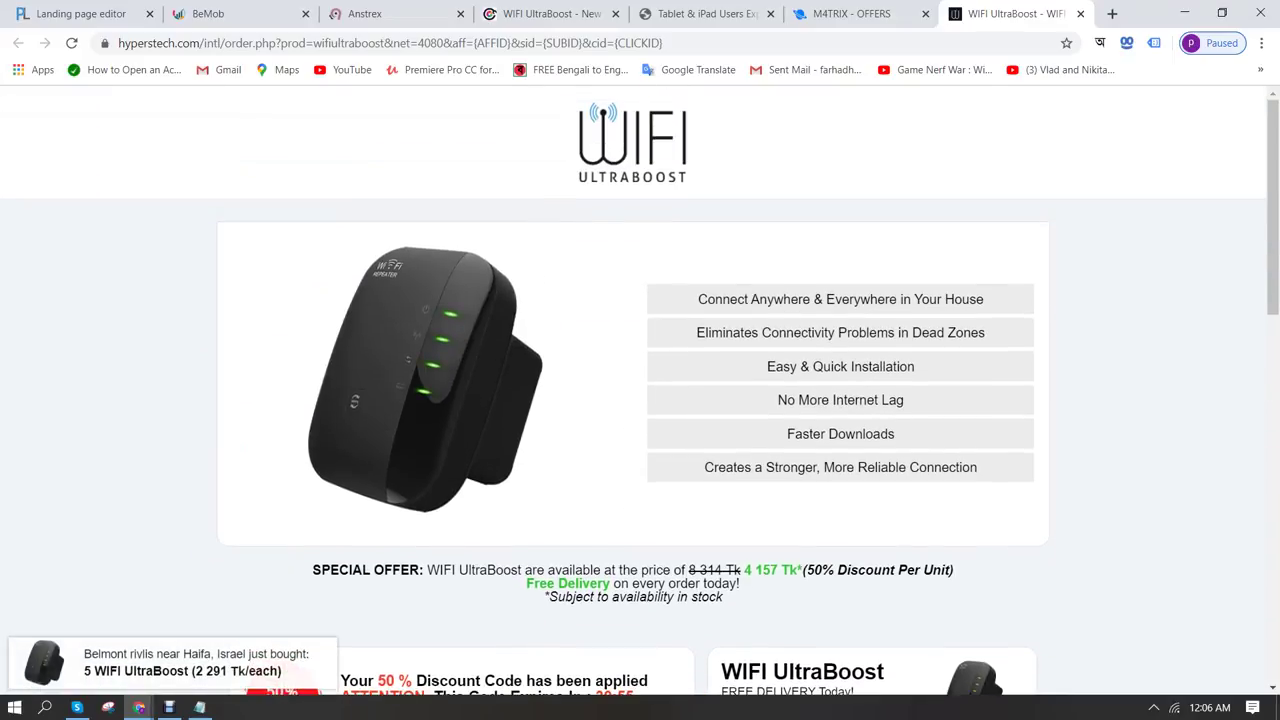
{"action": "left_click", "coordinate": [851, 14]}
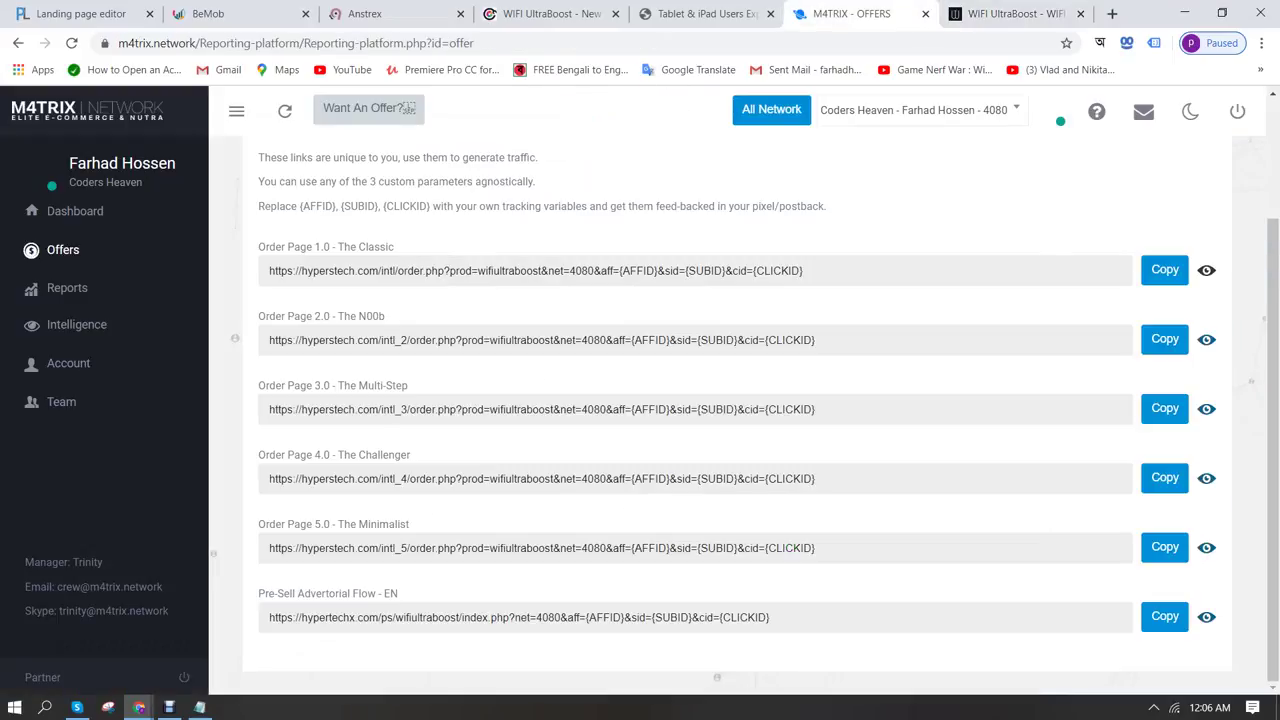
Preview WiFi UltraBoost Order Pages 2.0, 3.0 and 4.0 in new tabs
{"action": "left_click", "coordinate": [1206, 339]}
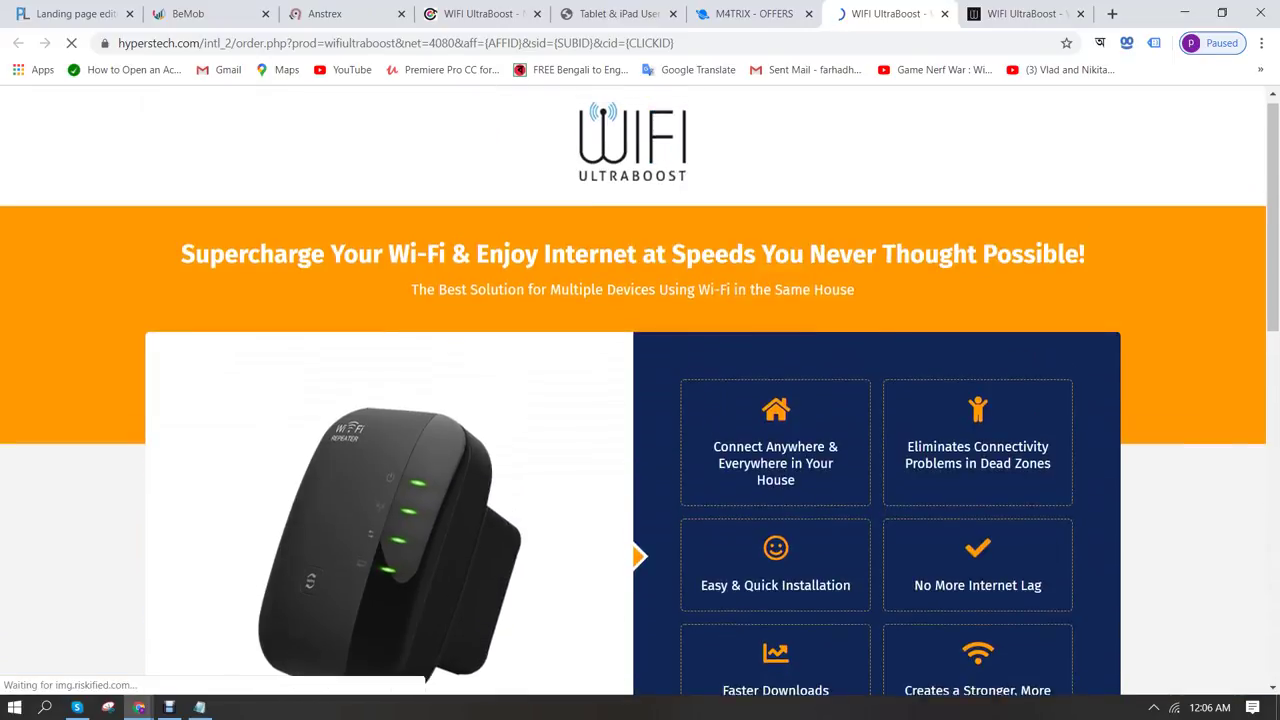
{"action": "key", "text": "ctrl+shift+Tab"}
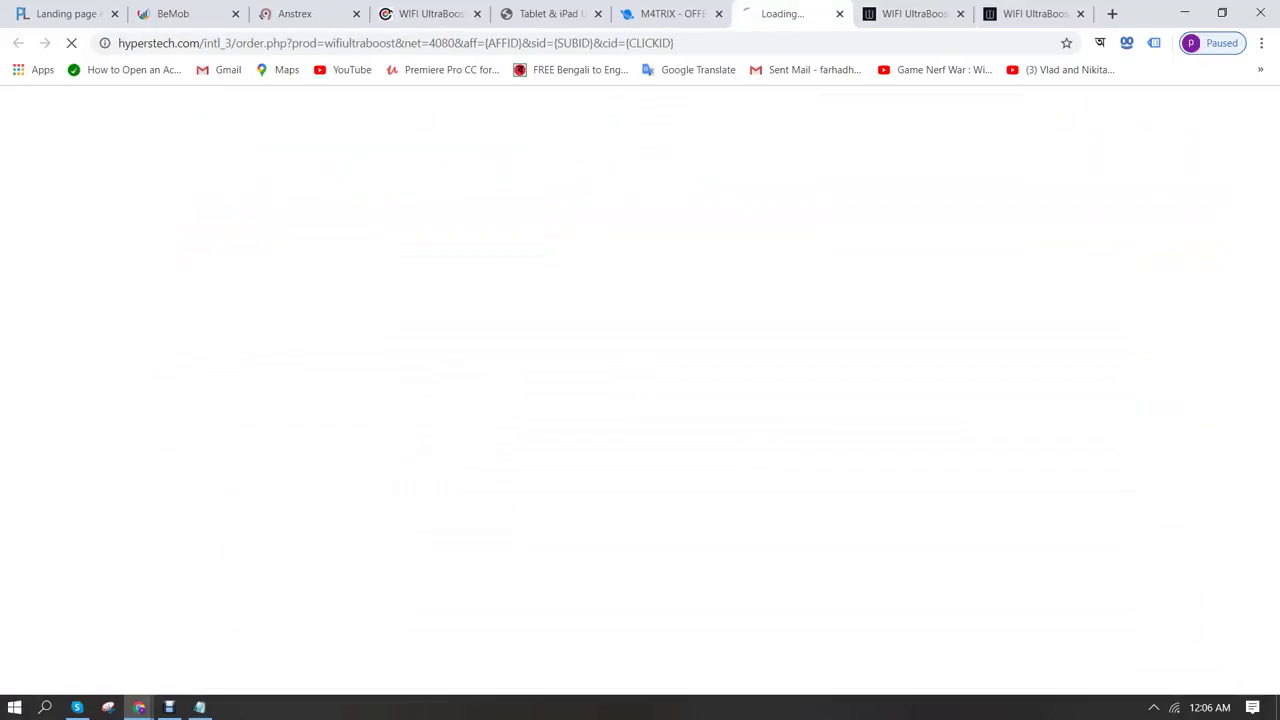
{"action": "left_click", "coordinate": [1206, 408]}
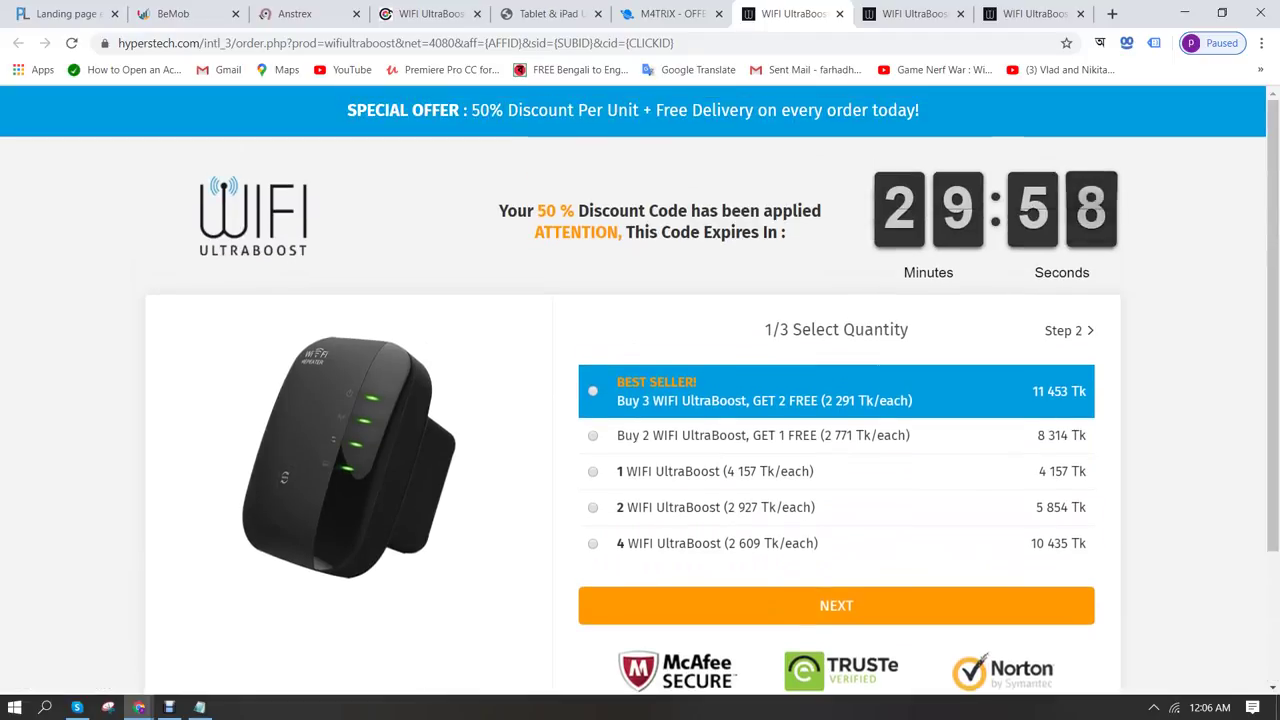
{"action": "left_click", "coordinate": [672, 13]}
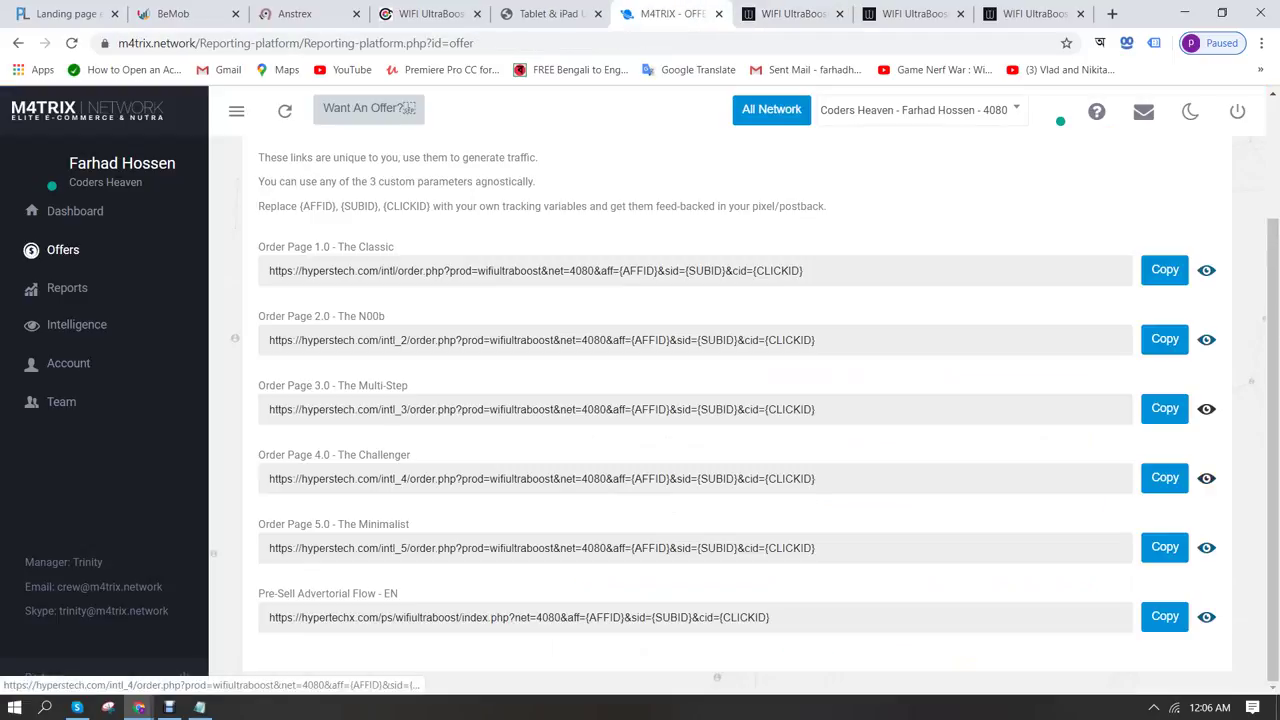
{"action": "left_click", "coordinate": [540, 478]}
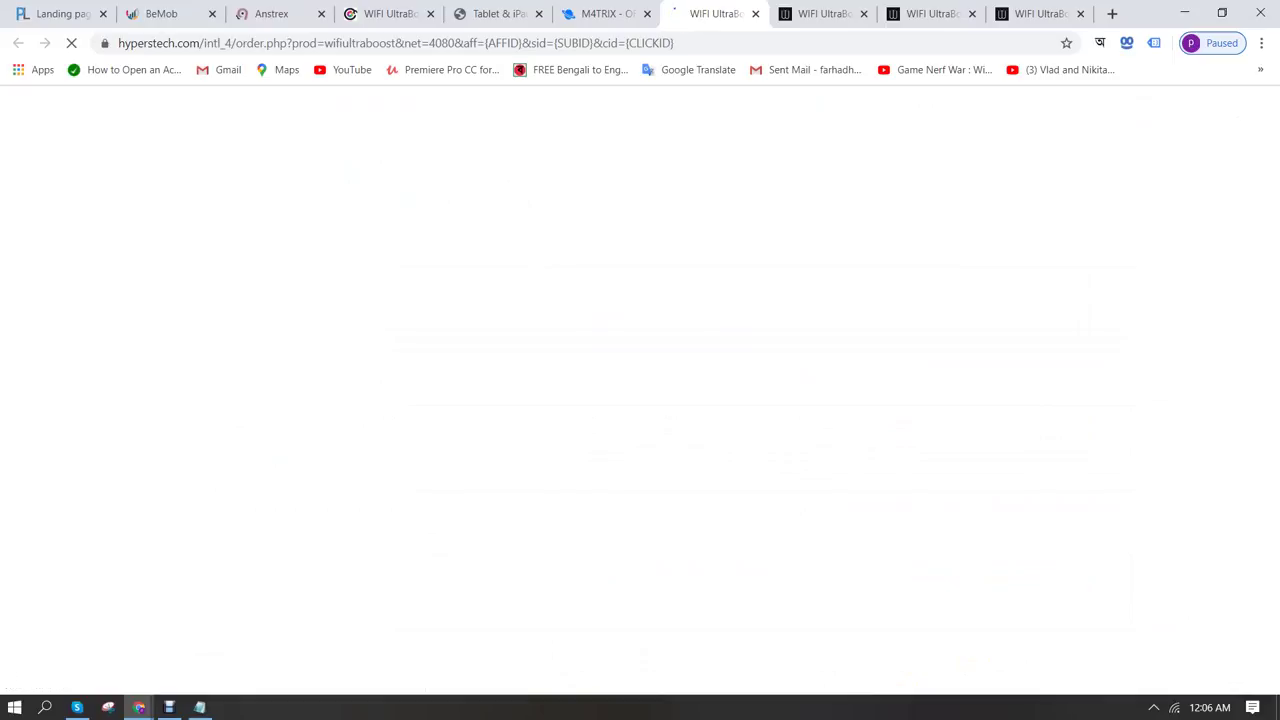
Close the extra order-page tabs, keeping Order Page 4.0, and select its intl_4 address
{"action": "scroll", "coordinate": [640, 380], "scroll_direction": "down", "scroll_amount": 11}
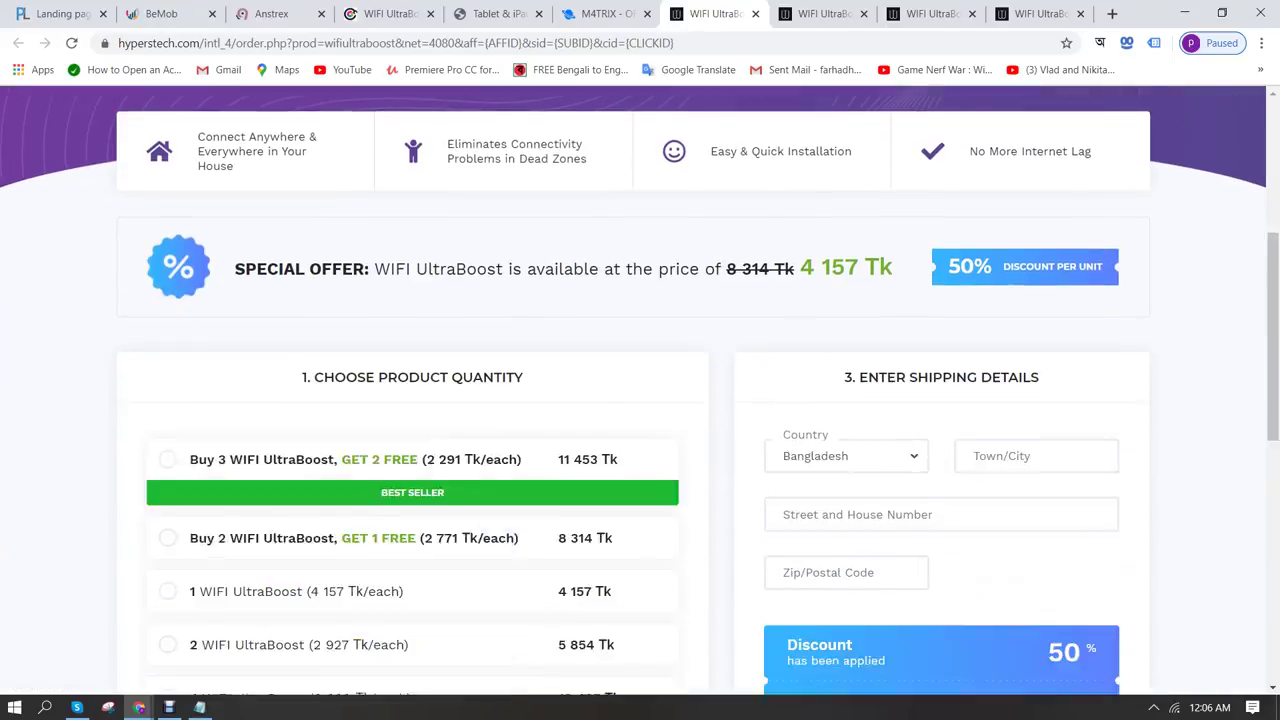
{"action": "scroll", "coordinate": [640, 380], "scroll_direction": "up", "scroll_amount": 5}
{"action": "scroll", "coordinate": [640, 400], "scroll_direction": "up", "scroll_amount": 7}
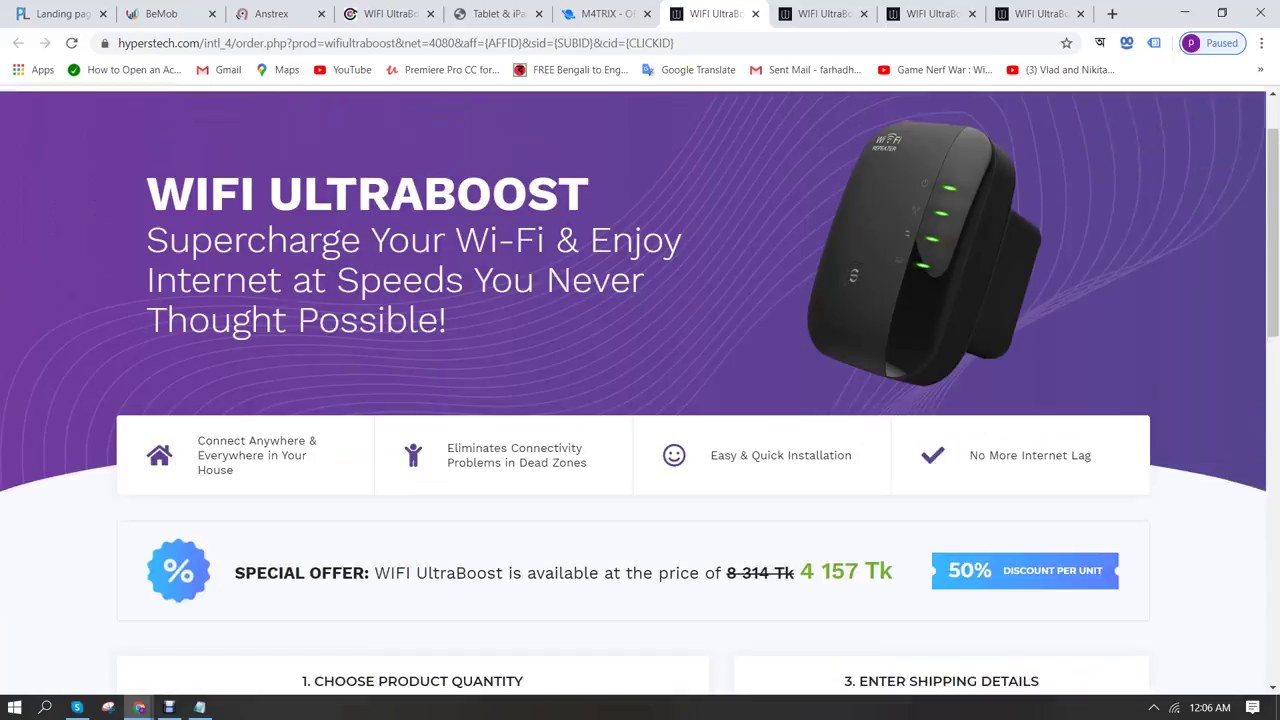
{"action": "left_click", "coordinate": [863, 13]}
{"action": "left_click", "coordinate": [863, 13]}
{"action": "left_click", "coordinate": [863, 13]}
{"action": "key", "text": "ctrl+l"}
{"action": "key", "text": "ctrl+c"}
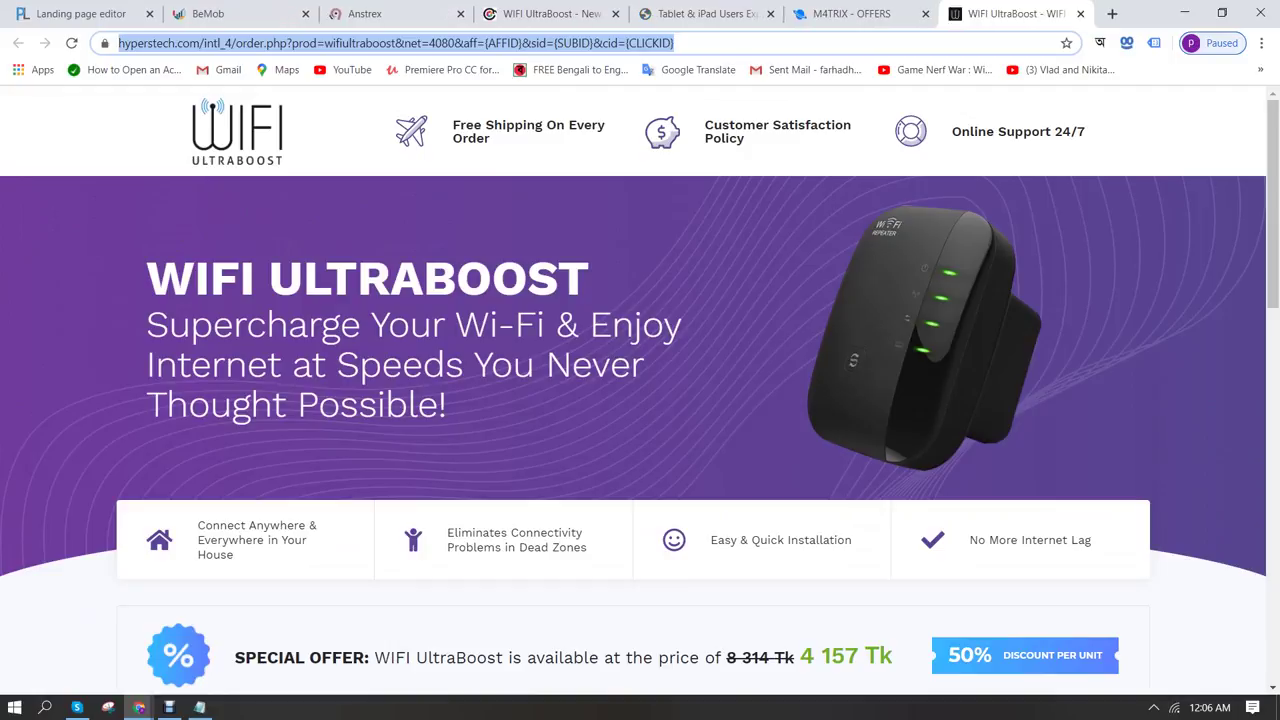
Paste the Order Page 4.0 URL on a new line in the Notepad notes, then return to Chrome
{"action": "left_click", "coordinate": [200, 707]}
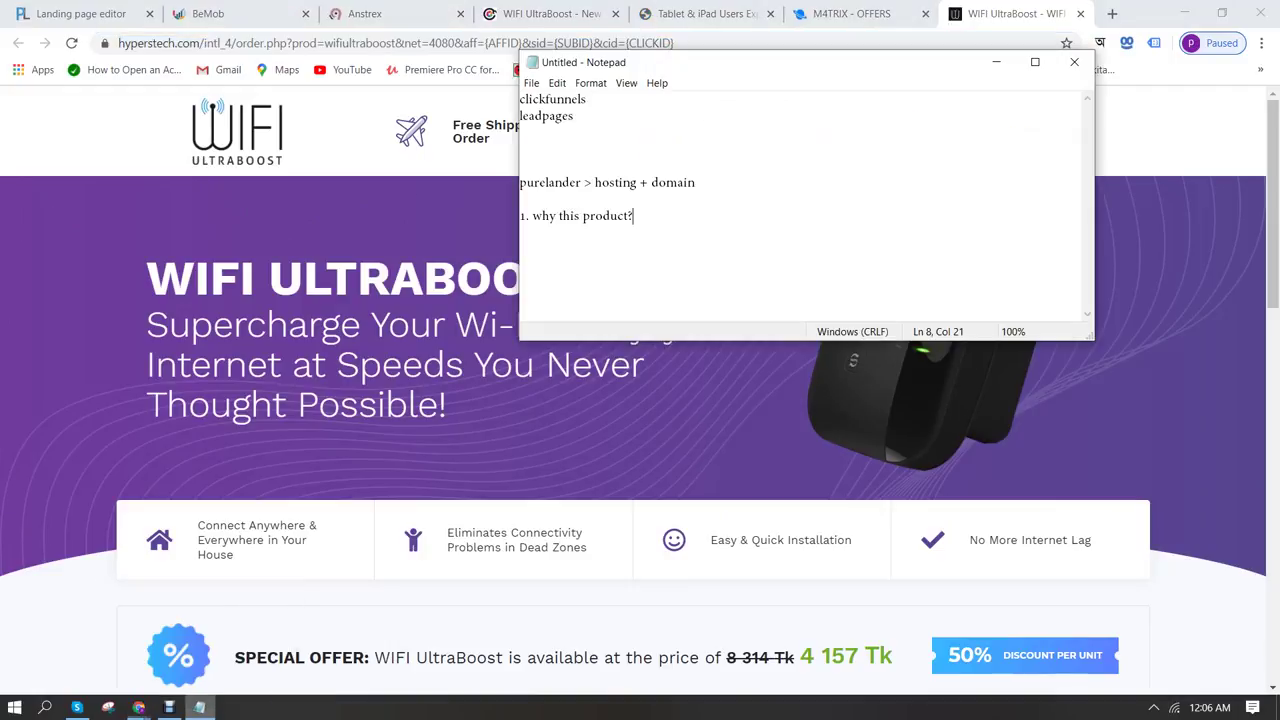
{"action": "key", "text": "Return"}
{"action": "key", "text": "Return"}
{"action": "key", "text": "Return"}
{"action": "key", "text": "ctrl+v"}
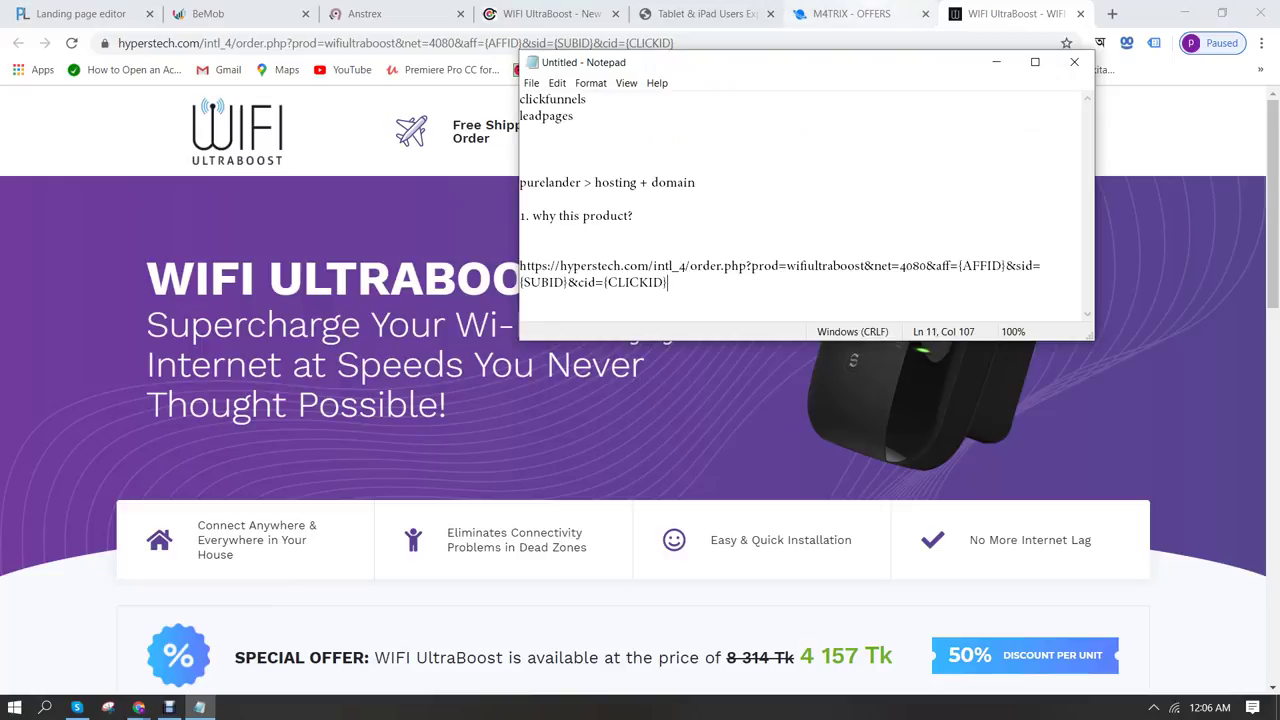
{"action": "left_click", "coordinate": [850, 13]}
{"action": "left_click", "coordinate": [705, 13]}
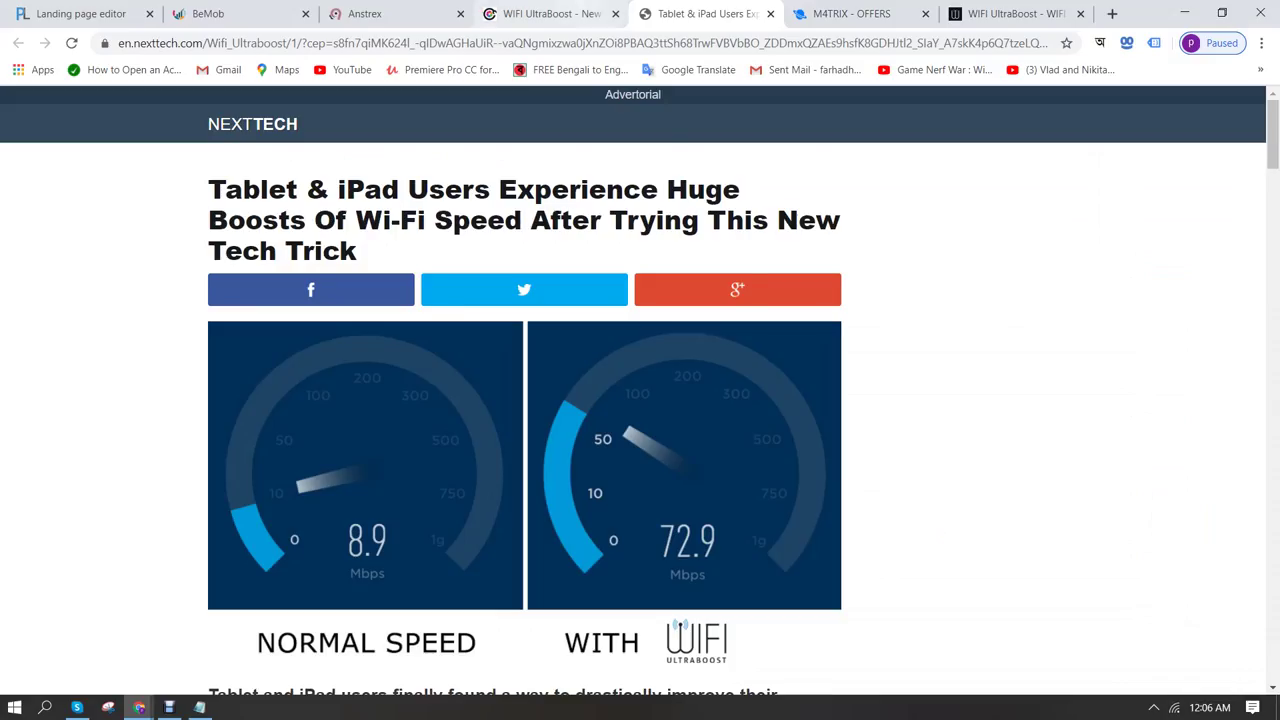
Scroll through the WiFi UltraBoost advertorial, then switch tabs to the BeMob dashboard
{"action": "left_click", "coordinate": [550, 13]}
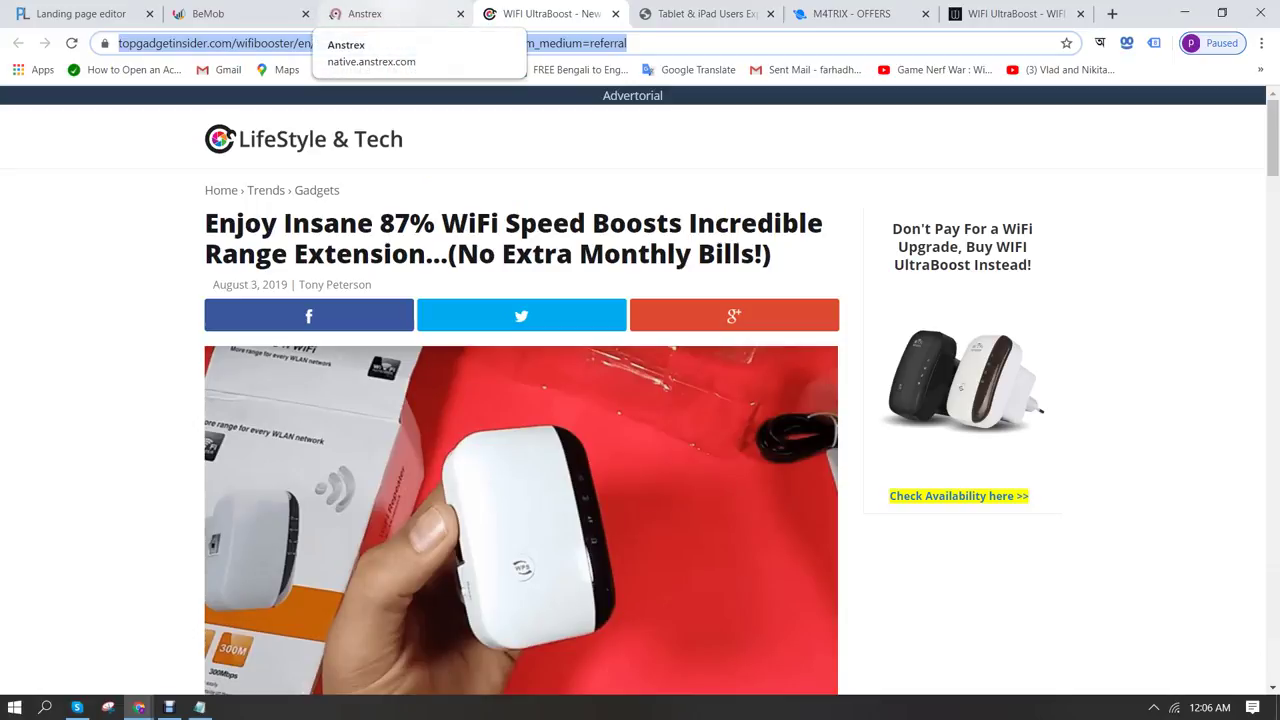
{"action": "scroll", "coordinate": [633, 390], "scroll_direction": "down", "scroll_amount": 3}
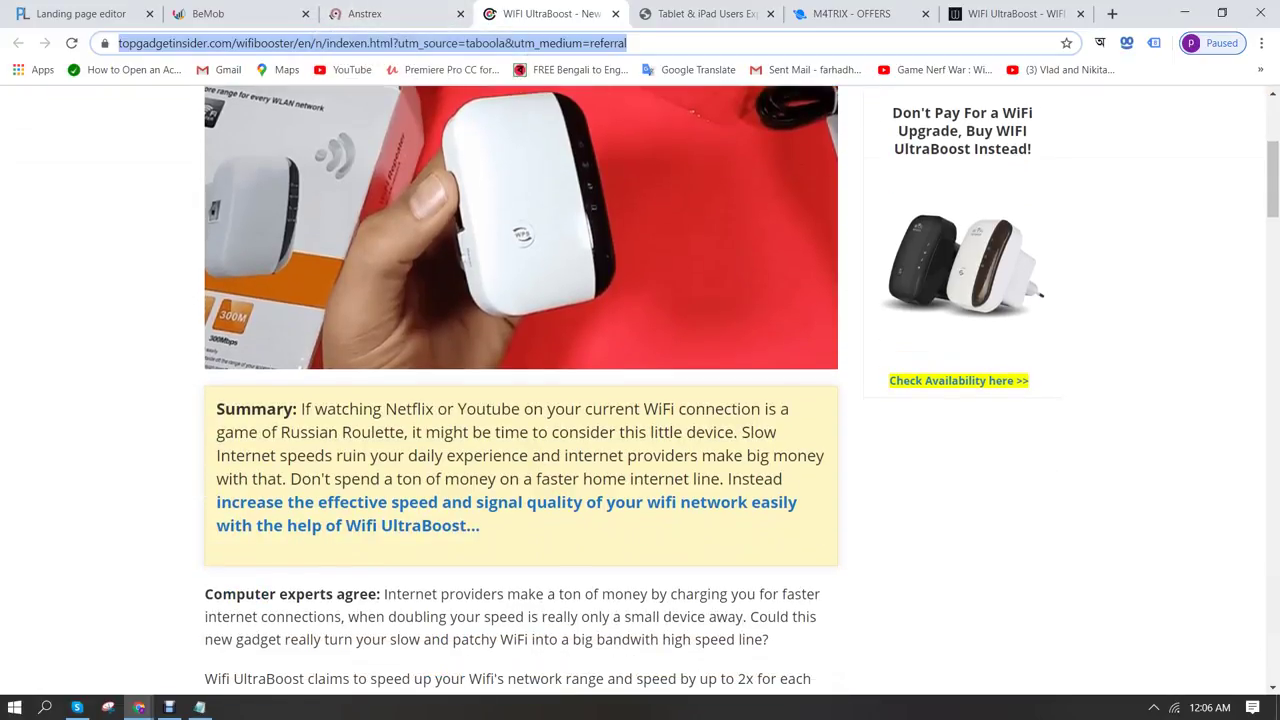
{"action": "scroll", "coordinate": [633, 390], "scroll_direction": "down", "scroll_amount": 1}
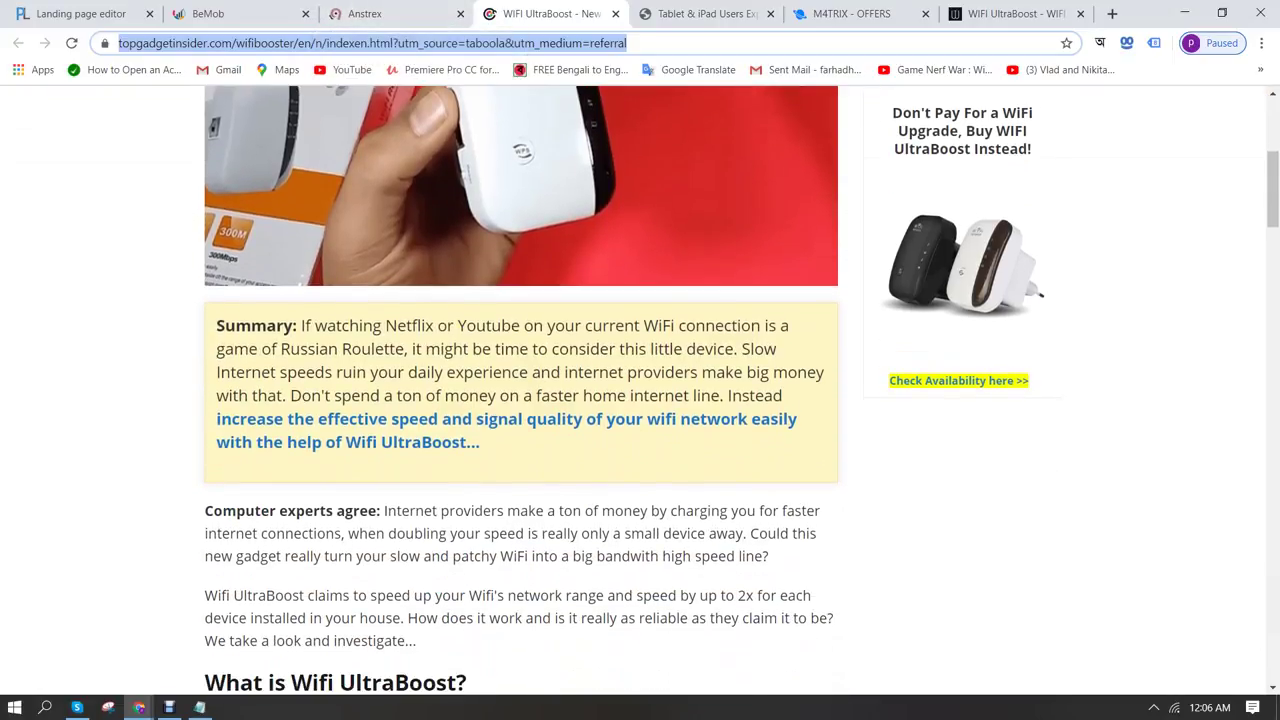
{"action": "scroll", "coordinate": [633, 390], "scroll_direction": "down", "scroll_amount": 6}
{"action": "scroll", "coordinate": [633, 390], "scroll_direction": "up", "scroll_amount": 4}
{"action": "scroll", "coordinate": [633, 390], "scroll_direction": "up", "scroll_amount": 1}
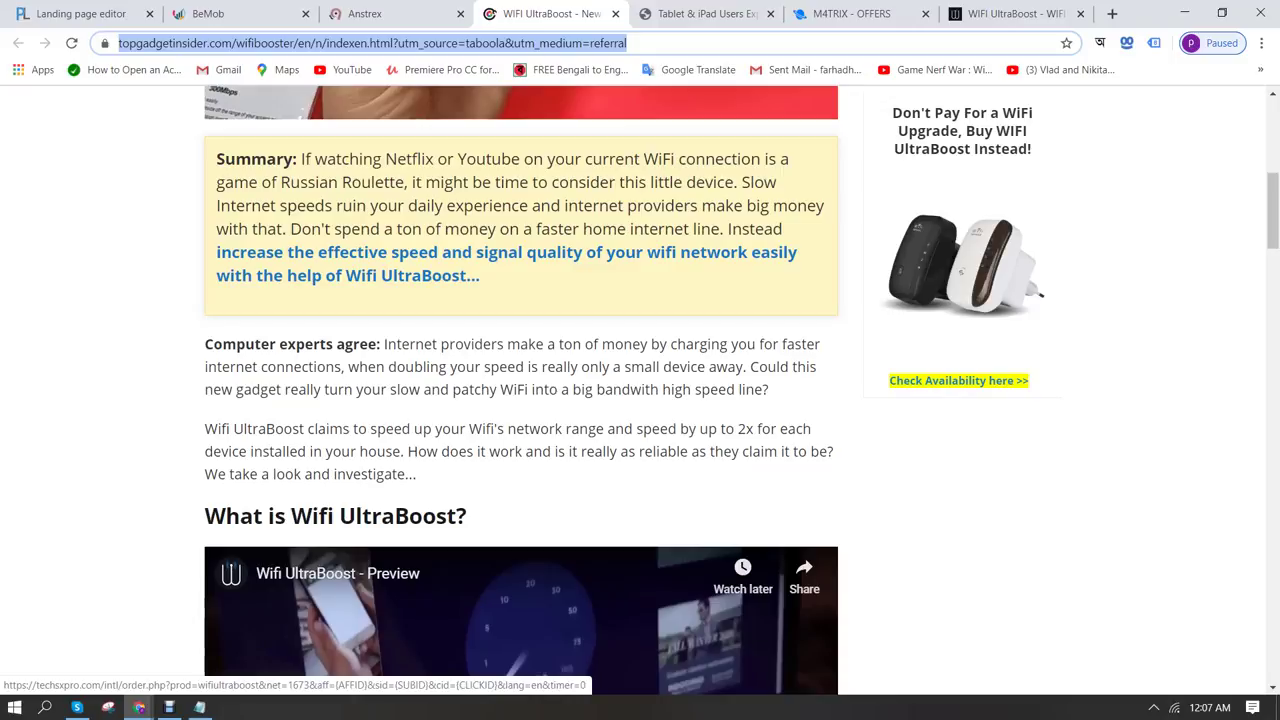
{"action": "key", "text": "ctrl+1"}
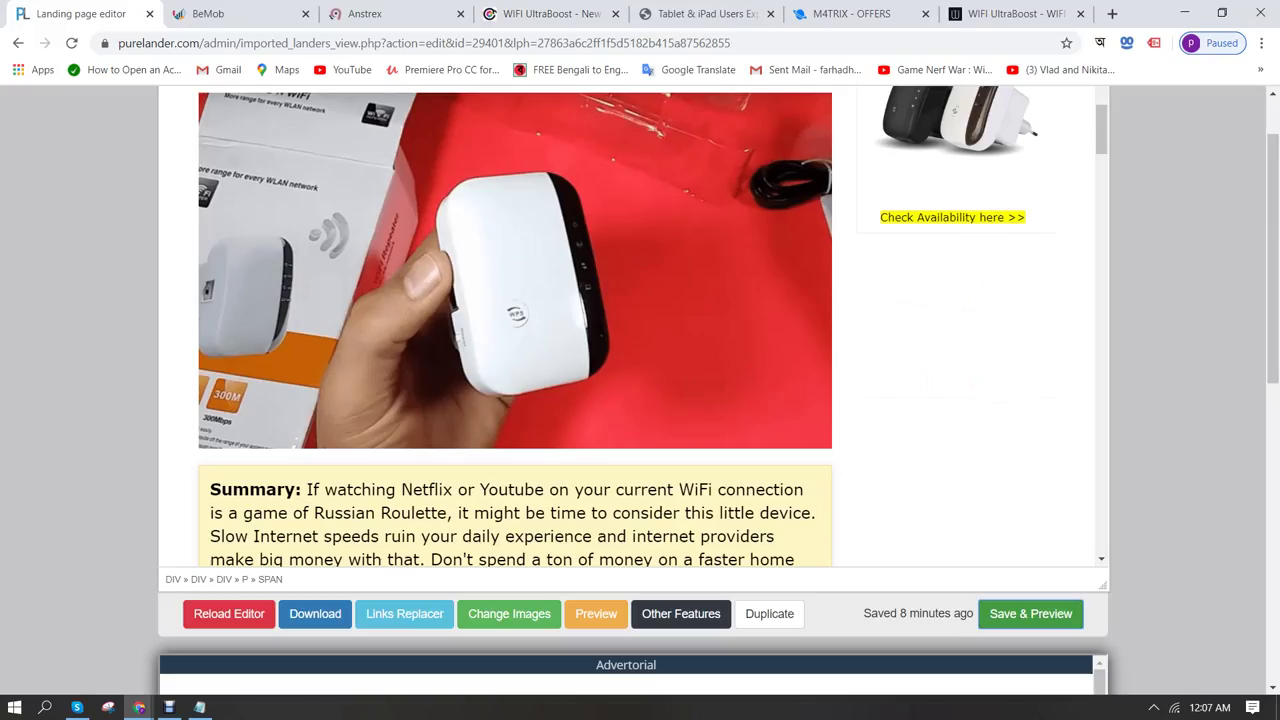
{"action": "key", "text": "ctrl+Tab"}
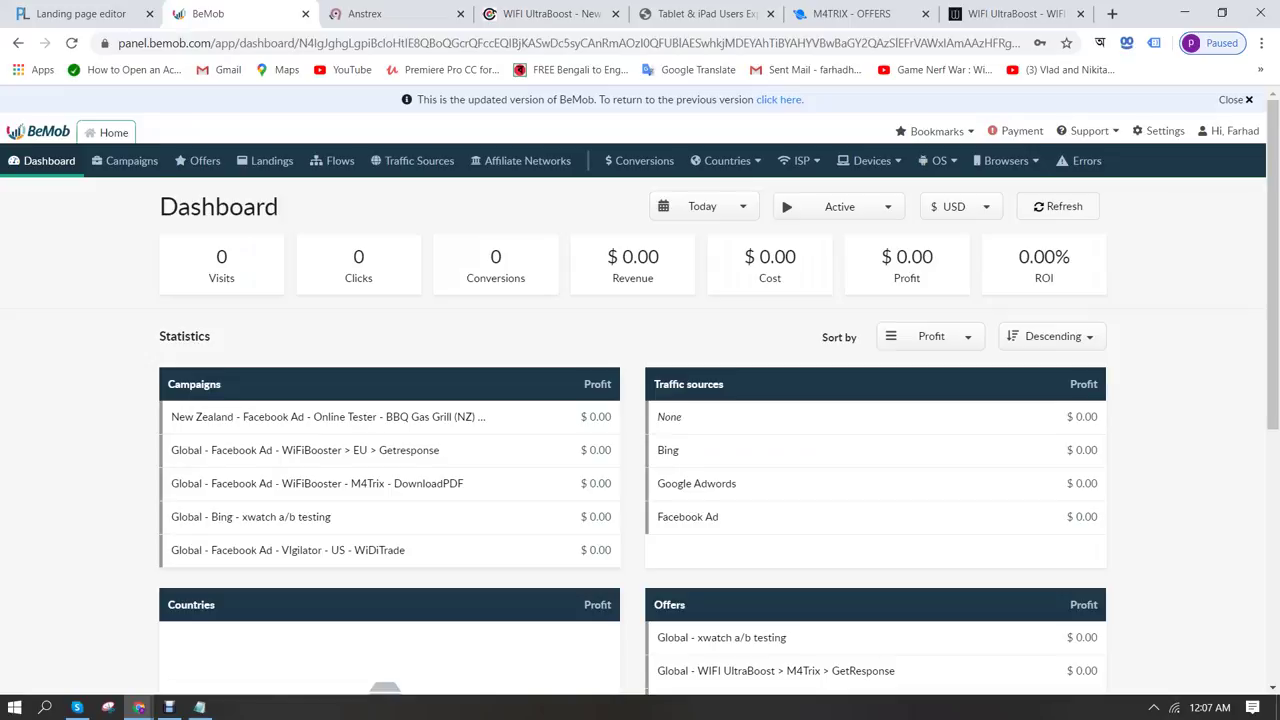
In Affiliate Networks, try the M4TRIX NETWORK template and discard it unsaved
{"action": "left_click", "coordinate": [527, 160]}
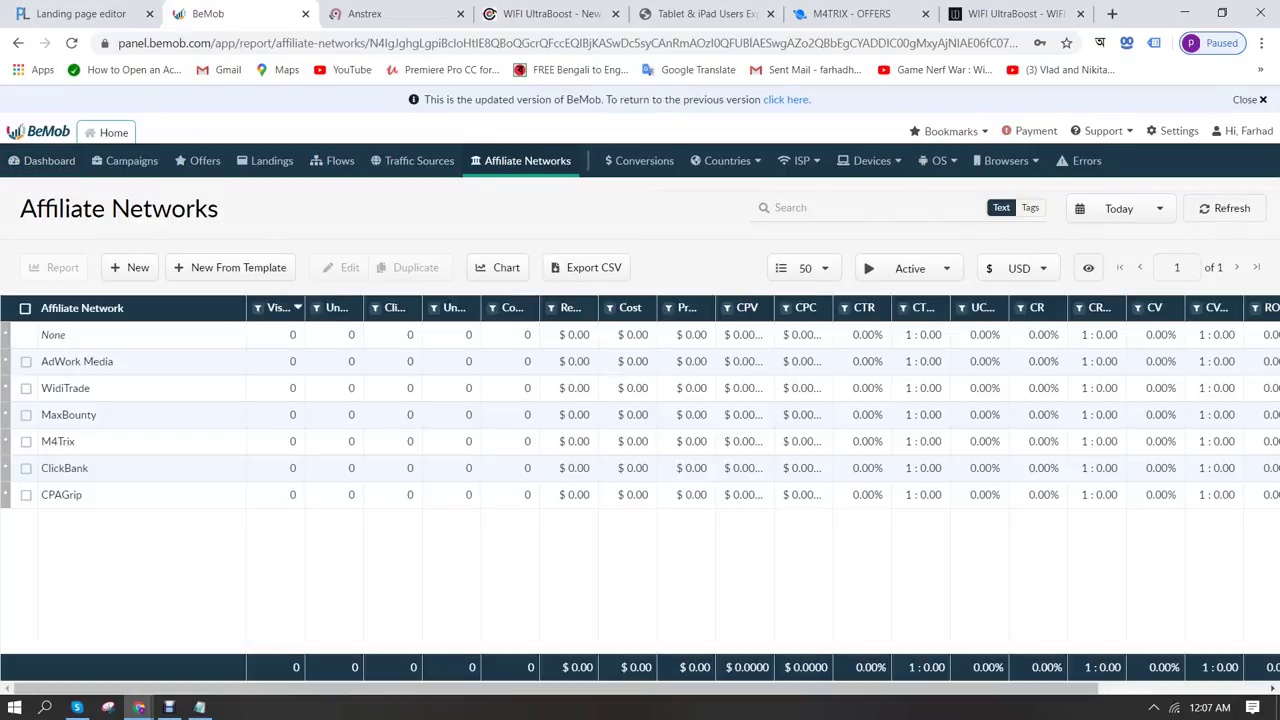
{"action": "left_click", "coordinate": [68, 414]}
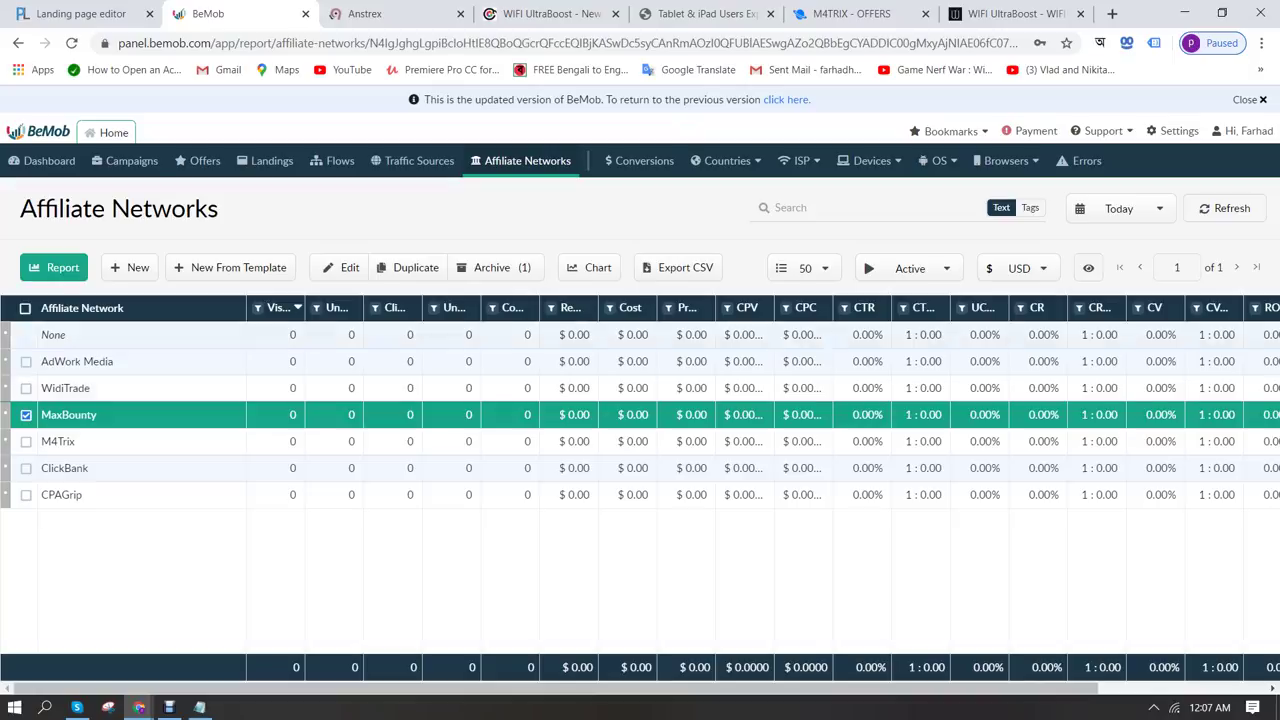
{"action": "left_click", "coordinate": [230, 267]}
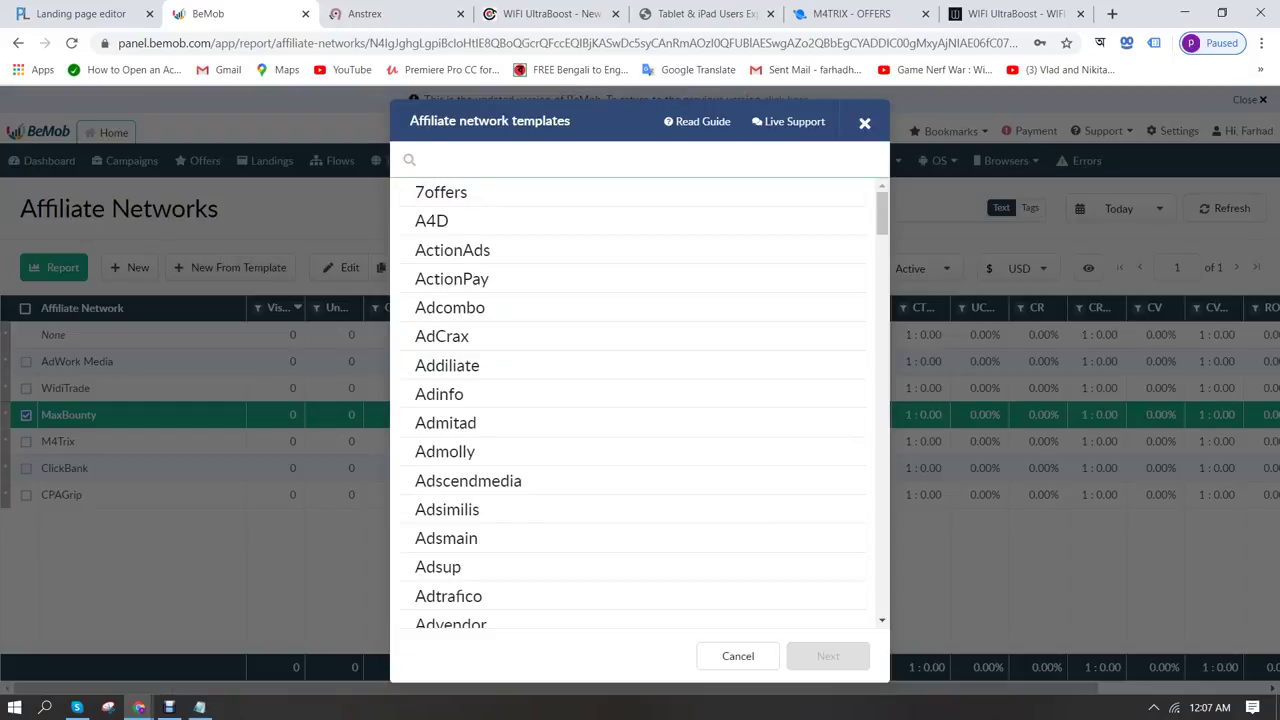
{"action": "type", "text": "m4tri"}
{"action": "left_click", "coordinate": [489, 192]}
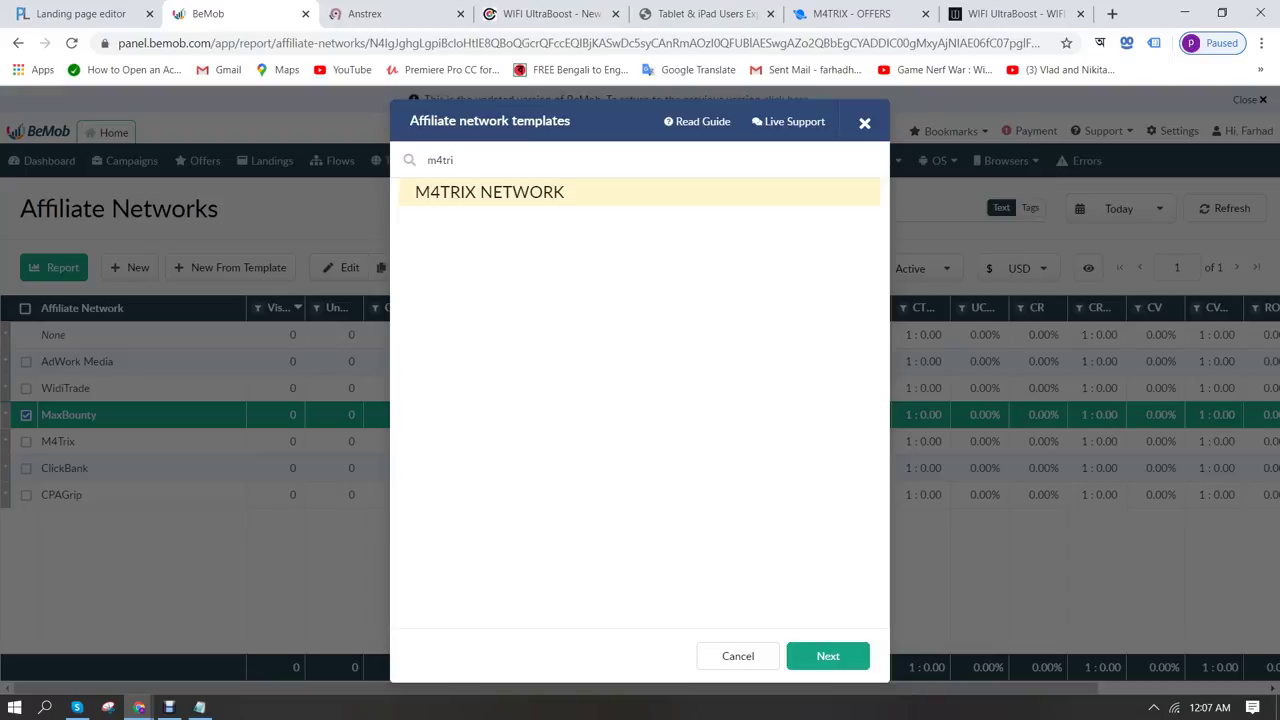
{"action": "left_click", "coordinate": [828, 656]}
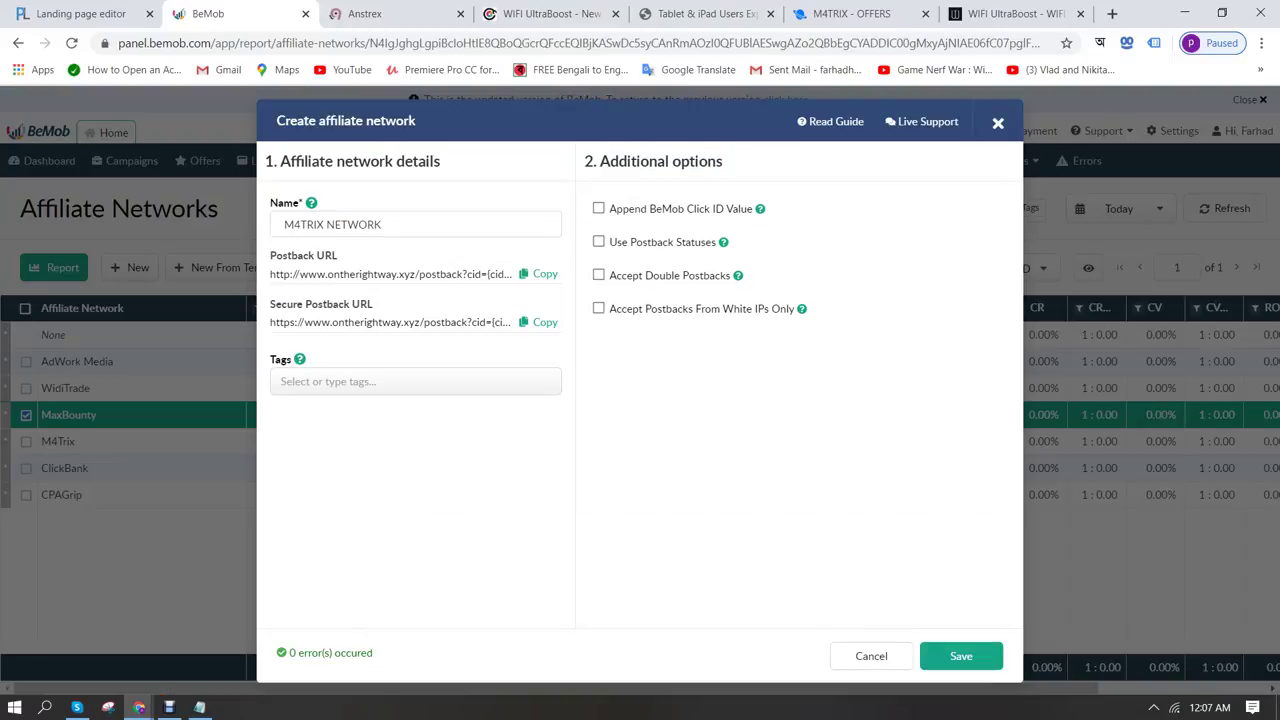
{"action": "left_click", "coordinate": [871, 656]}
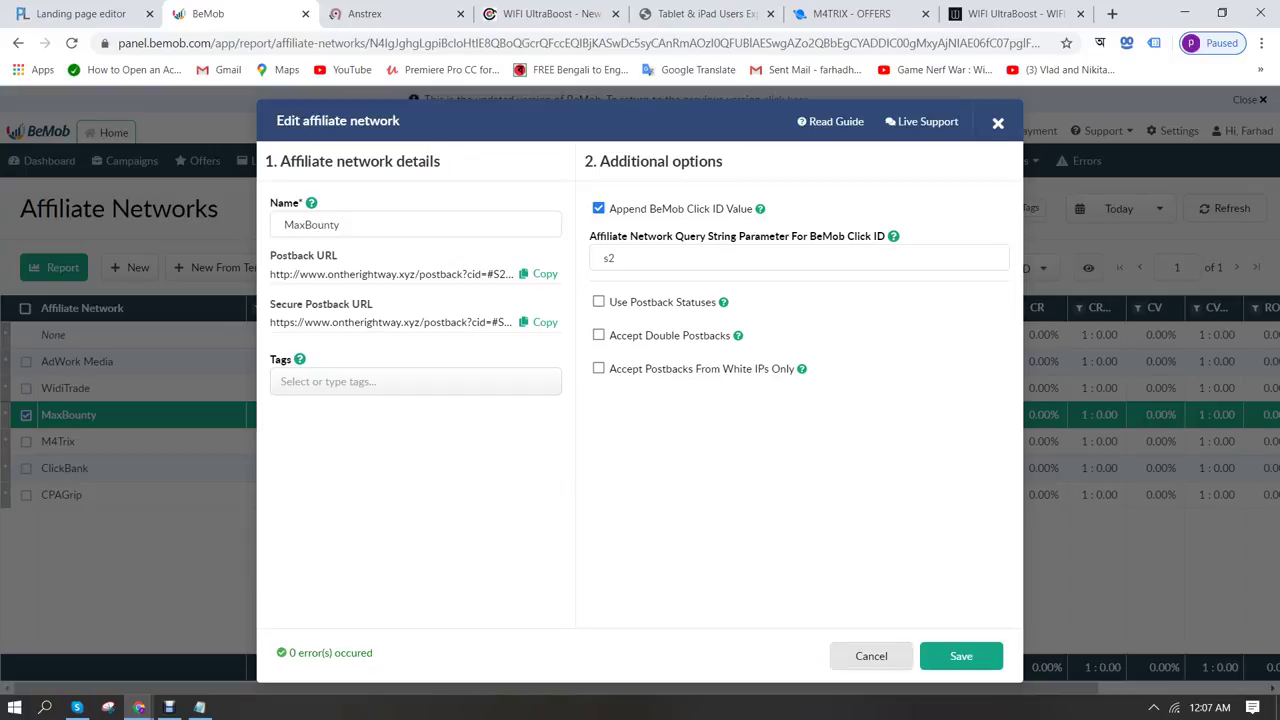
Close the MaxBounty settings unsaved and start a new traffic source from template
{"action": "left_click", "coordinate": [871, 656]}
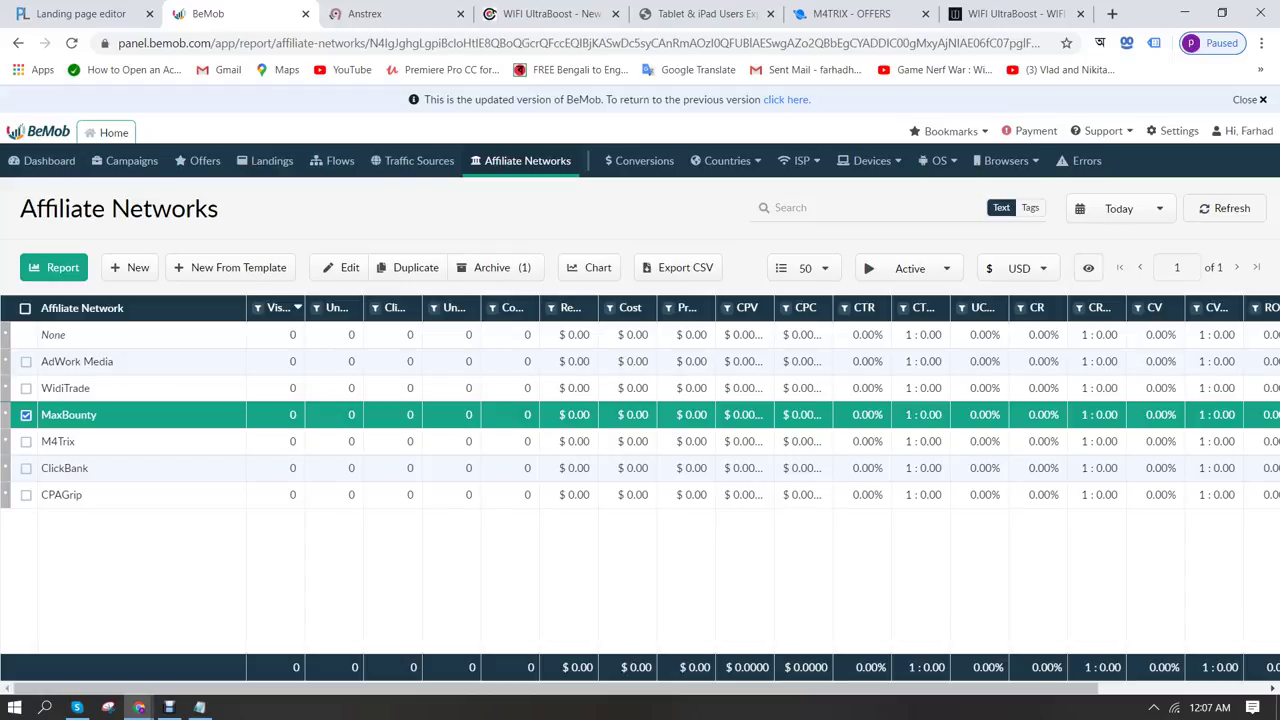
{"action": "left_click", "coordinate": [419, 160]}
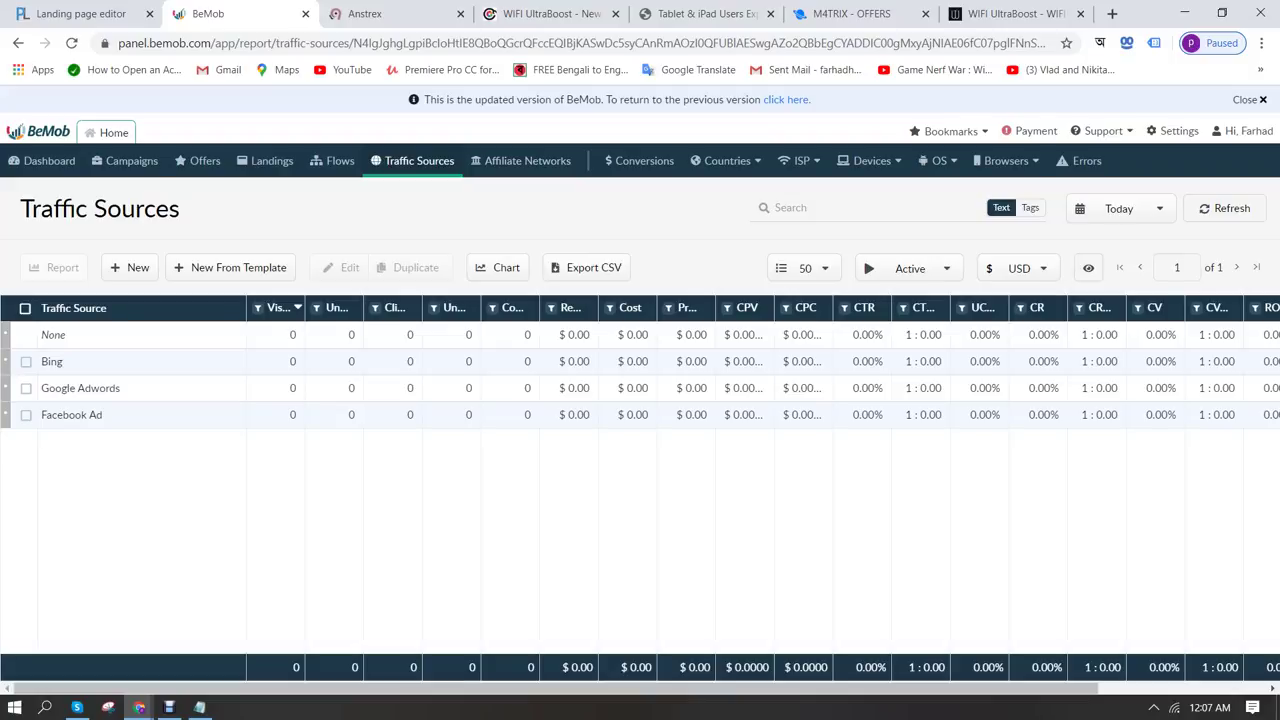
{"action": "left_click", "coordinate": [238, 267]}
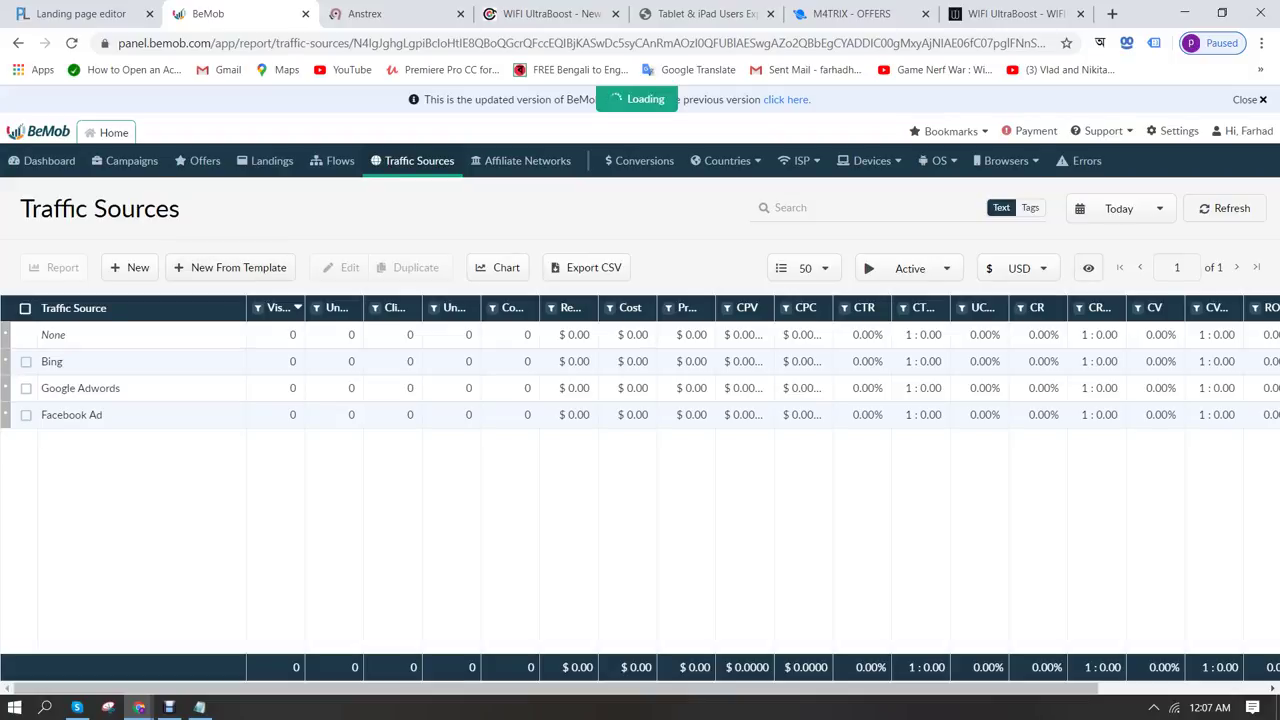
{"action": "type", "text": "bing"}
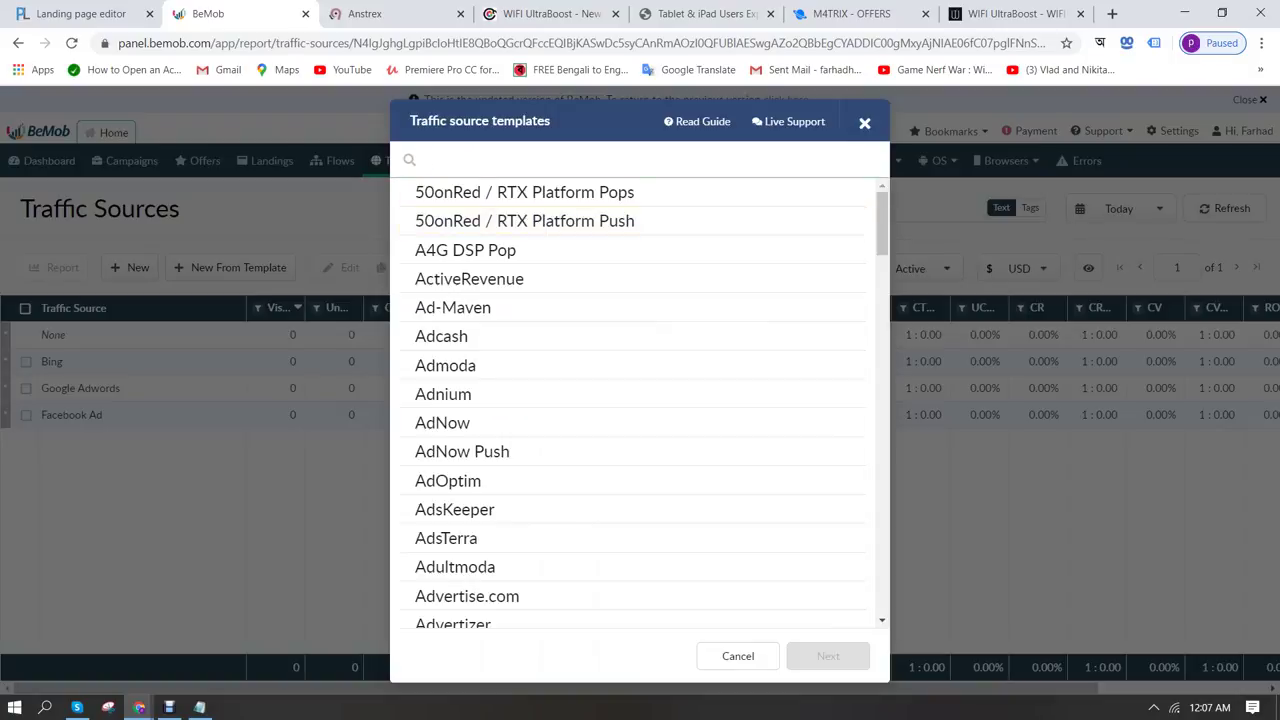
{"action": "key", "text": "Down"}
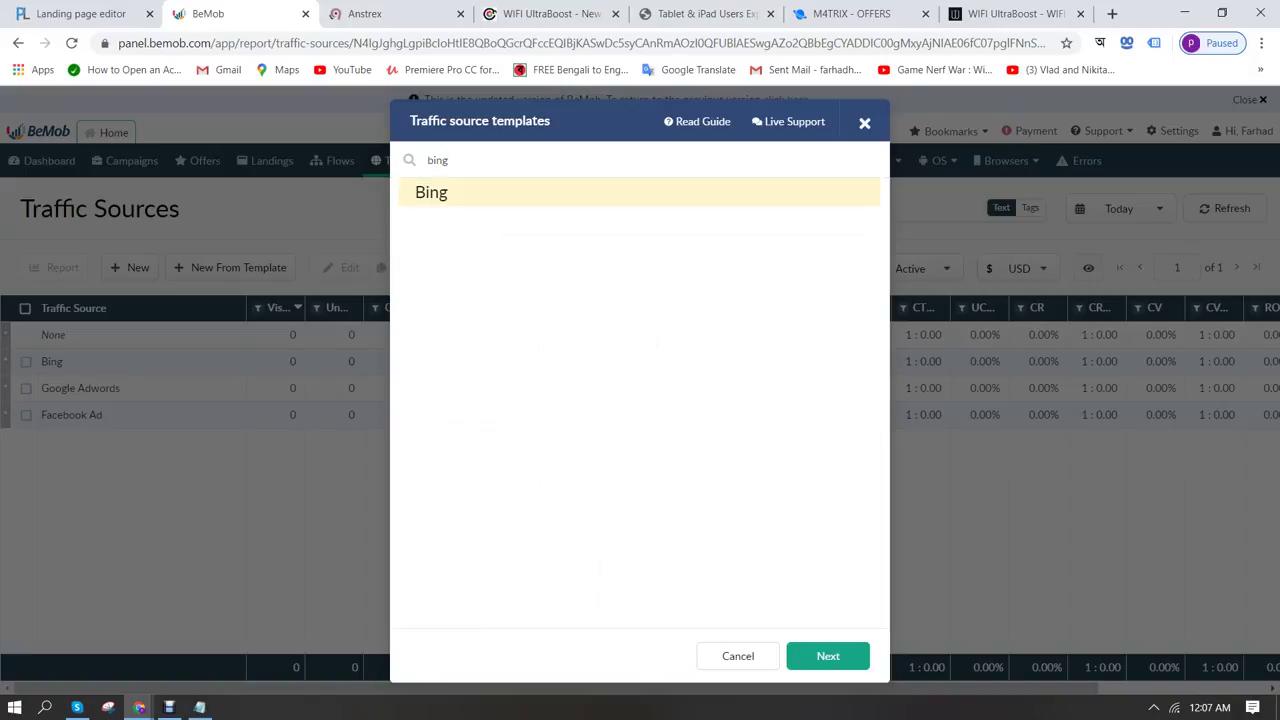
{"action": "key", "text": "Return"}
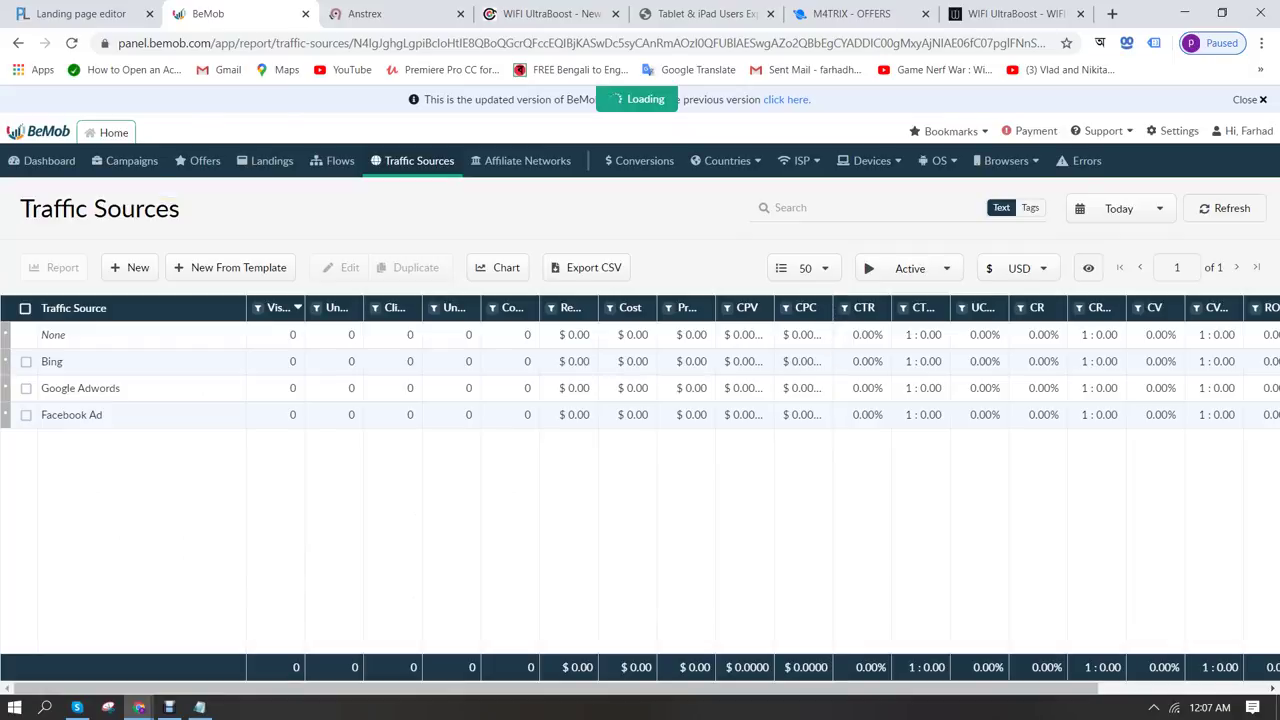
{"action": "scroll", "coordinate": [340, 390], "scroll_direction": "down", "scroll_amount": 2}
{"action": "scroll", "coordinate": [340, 390], "scroll_direction": "up", "scroll_amount": 2}
{"action": "scroll", "coordinate": [850, 380], "scroll_direction": "down", "scroll_amount": 2}
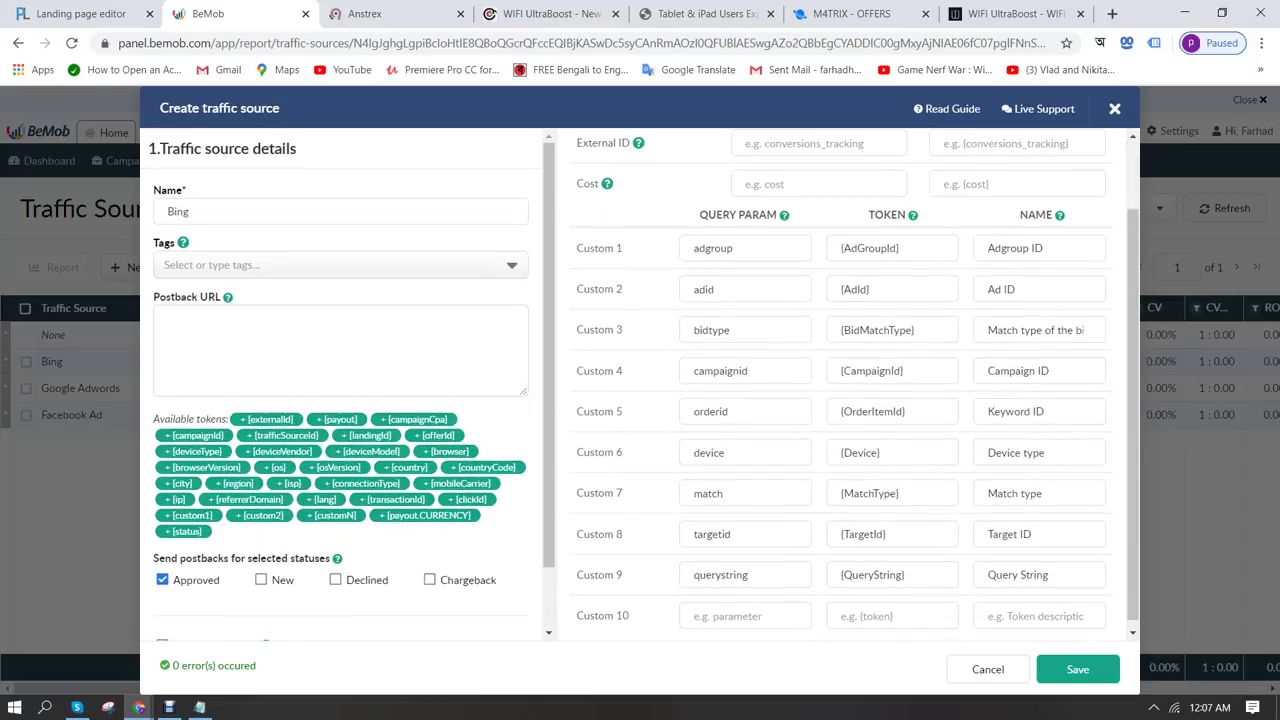
{"action": "scroll", "coordinate": [850, 380], "scroll_direction": "up", "scroll_amount": 2}
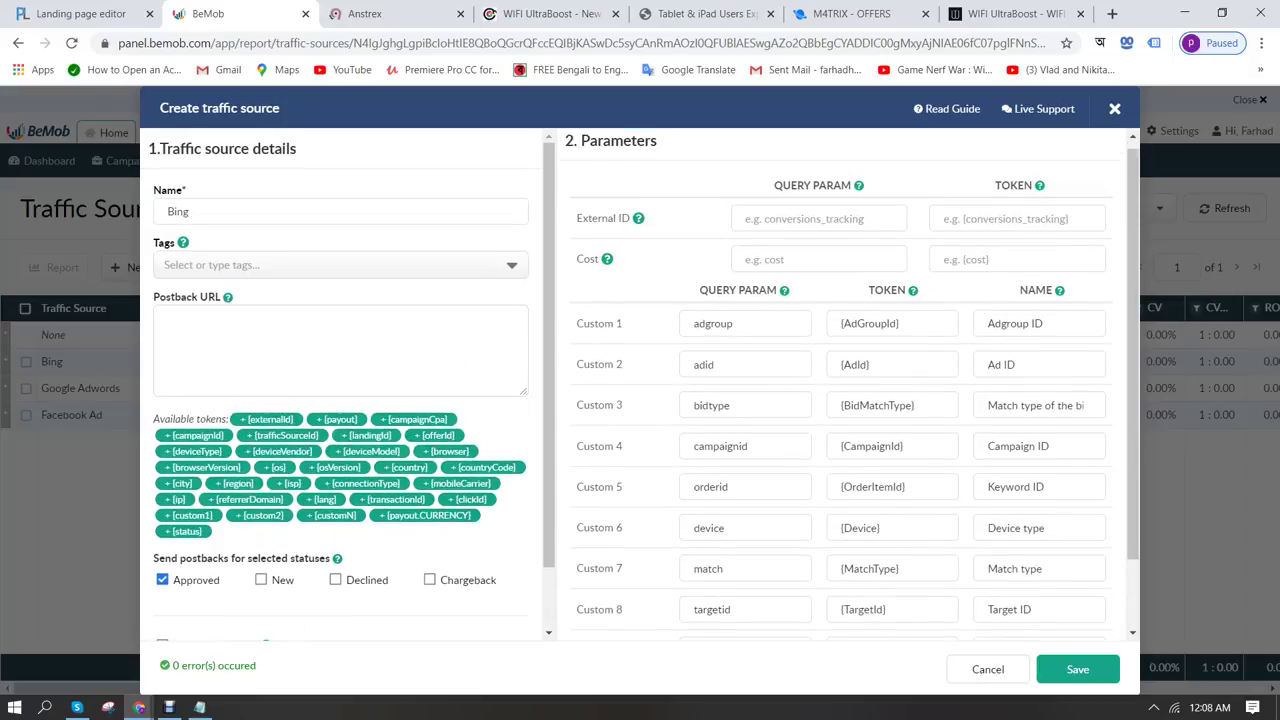
{"action": "scroll", "coordinate": [850, 380], "scroll_direction": "up", "scroll_amount": 1}
{"action": "scroll", "coordinate": [850, 380], "scroll_direction": "down", "scroll_amount": 2}
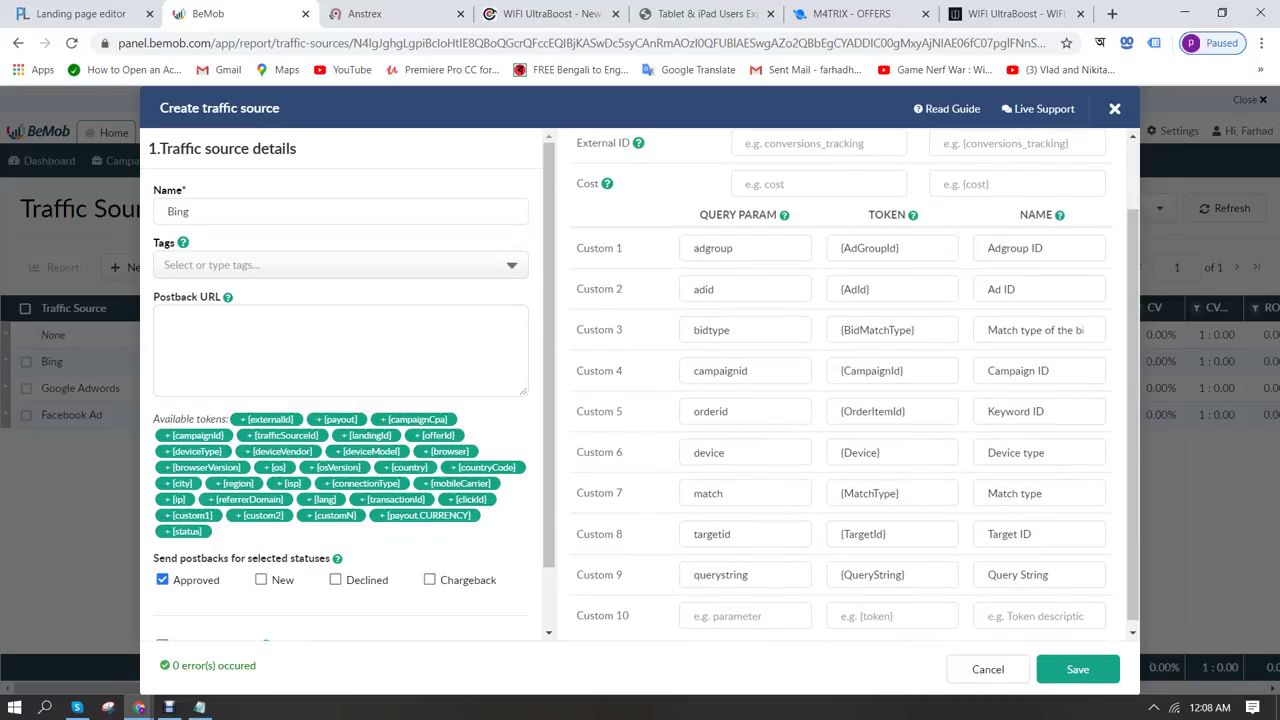
{"action": "scroll", "coordinate": [855, 379], "scroll_direction": "down", "scroll_amount": 1}
{"action": "scroll", "coordinate": [855, 384], "scroll_direction": "up", "scroll_amount": 2}
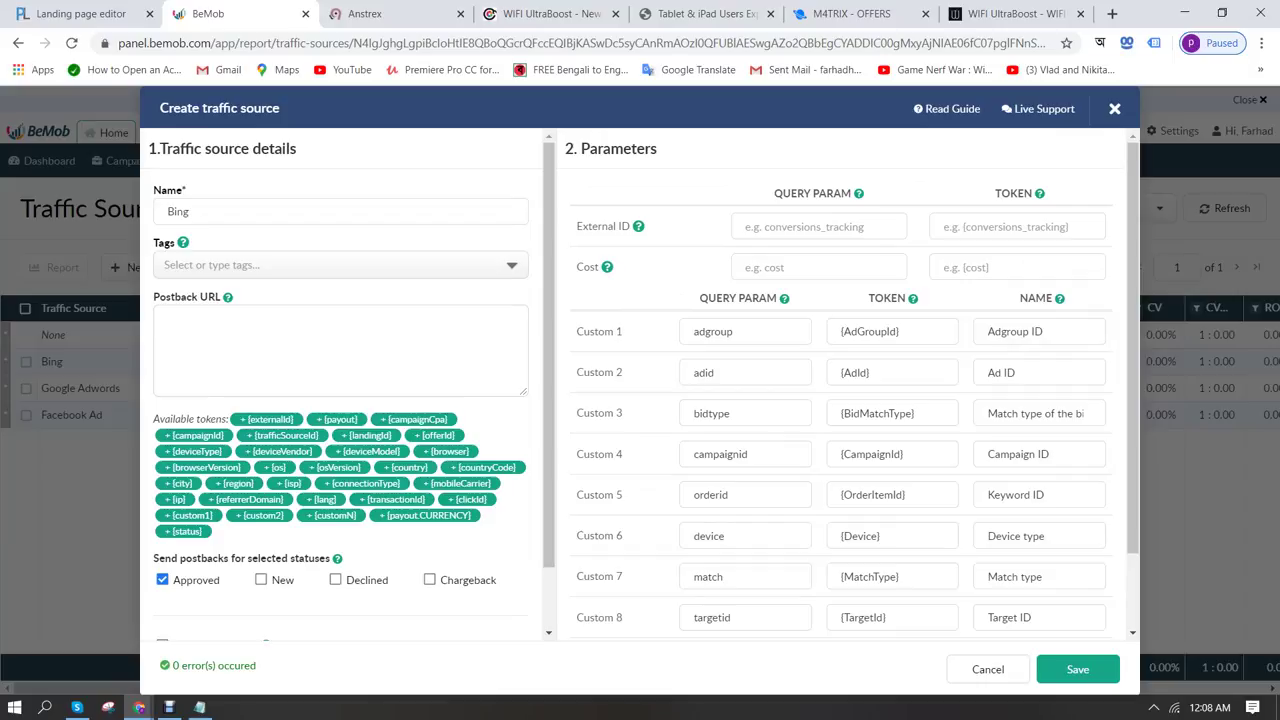
{"action": "scroll", "coordinate": [855, 380], "scroll_direction": "down", "scroll_amount": 2}
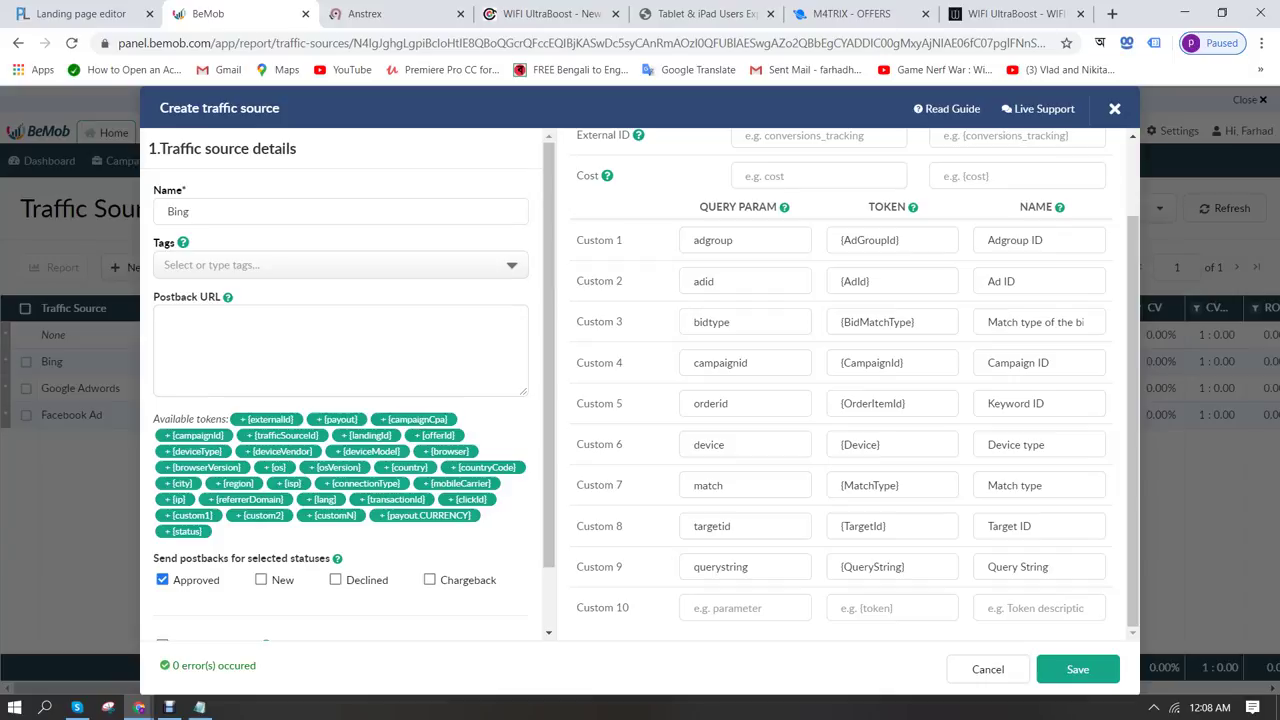
{"action": "left_click", "coordinate": [760, 567]}
{"action": "key", "text": "Tab"}
{"action": "key", "text": "Tab"}
{"action": "scroll", "coordinate": [350, 390], "scroll_direction": "down", "scroll_amount": 1}
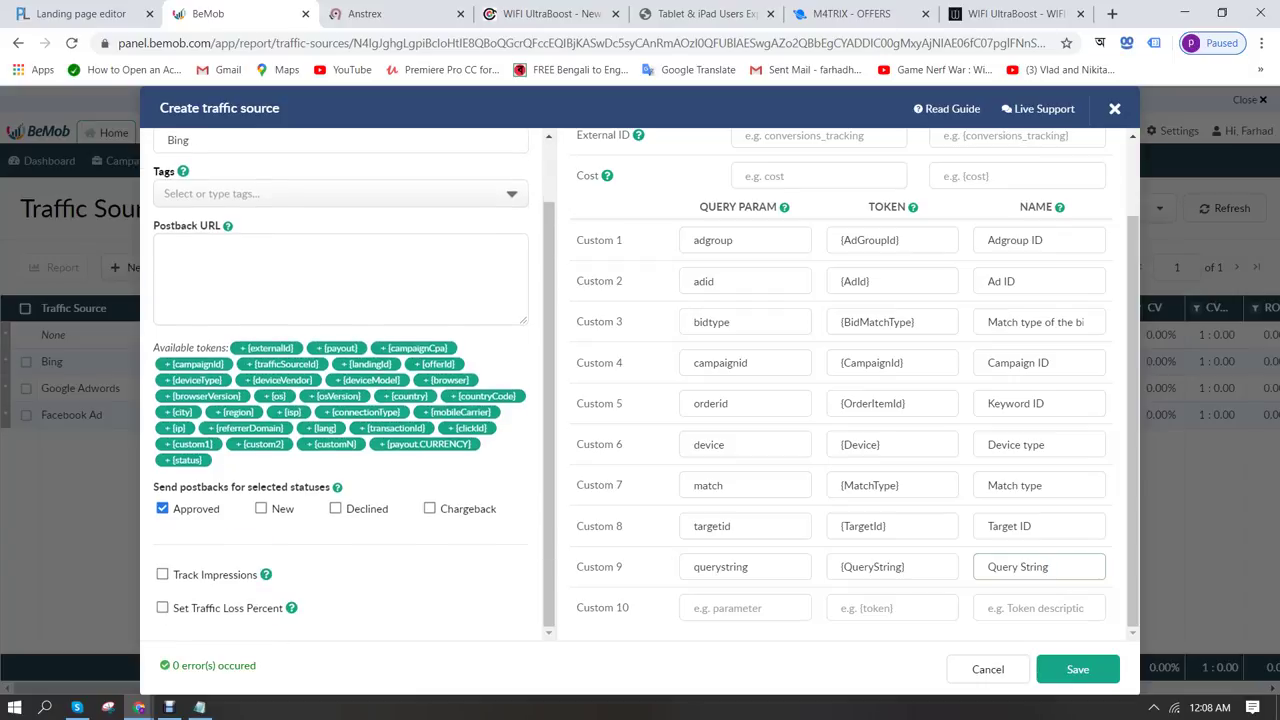
{"action": "scroll", "coordinate": [350, 390], "scroll_direction": "up", "scroll_amount": 1}
{"action": "left_click", "coordinate": [748, 567]}
{"action": "left_click", "coordinate": [745, 526]}
{"action": "double_click", "coordinate": [708, 485]}
{"action": "left_click", "coordinate": [725, 444]}
{"action": "left_click", "coordinate": [728, 403]}
{"action": "left_click", "coordinate": [725, 362]}
{"action": "left_click", "coordinate": [725, 322]}
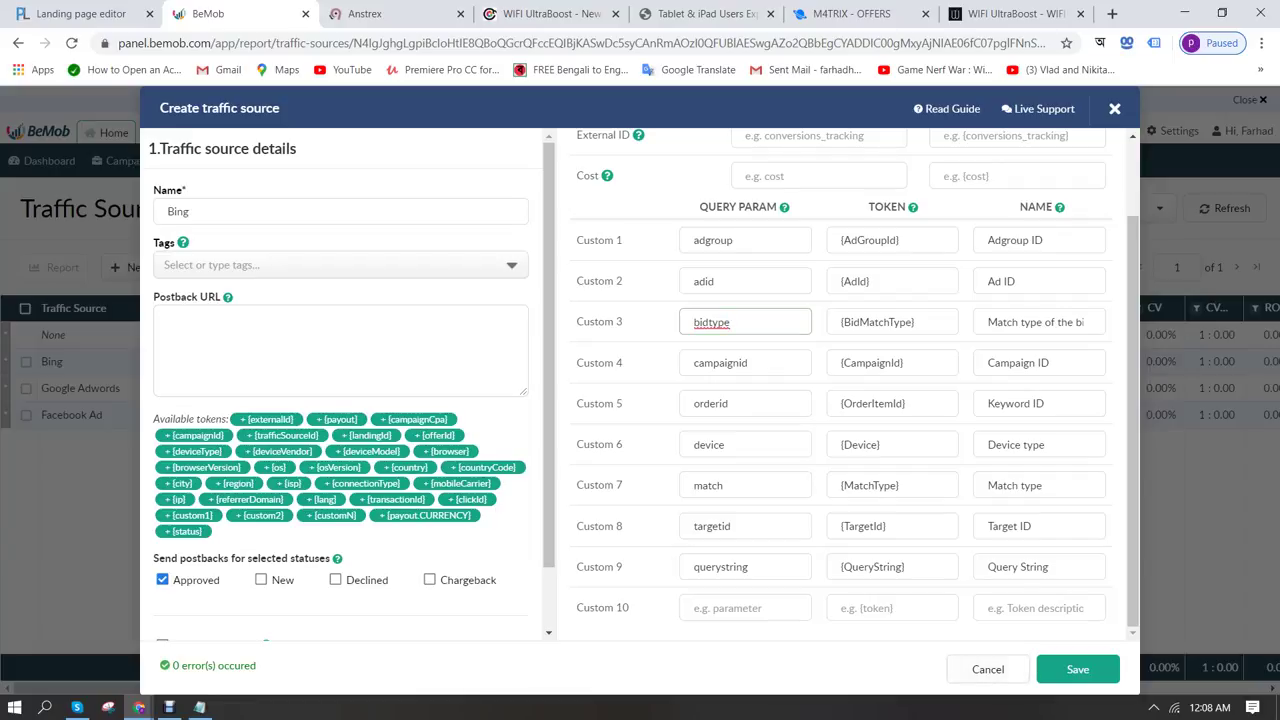
{"action": "left_click", "coordinate": [988, 669]}
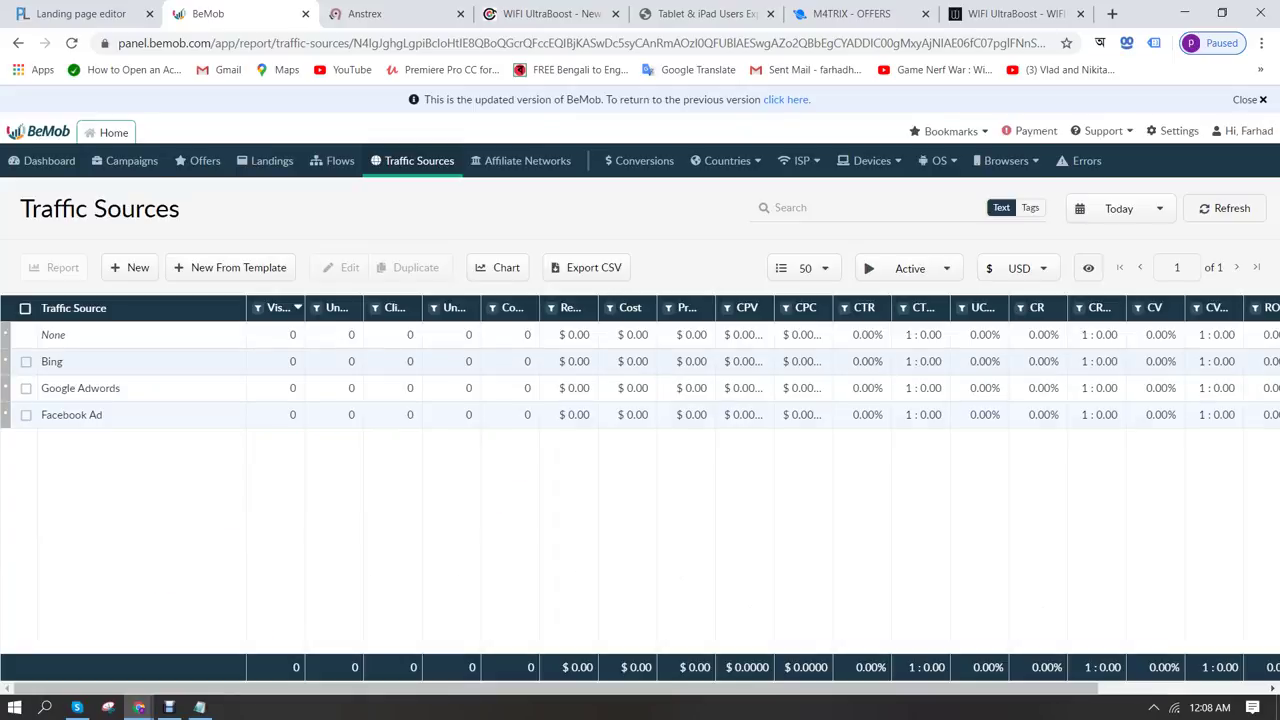
Start a new landing in Landings and name it as the client's wifi booster landing page
{"action": "left_click", "coordinate": [266, 160]}
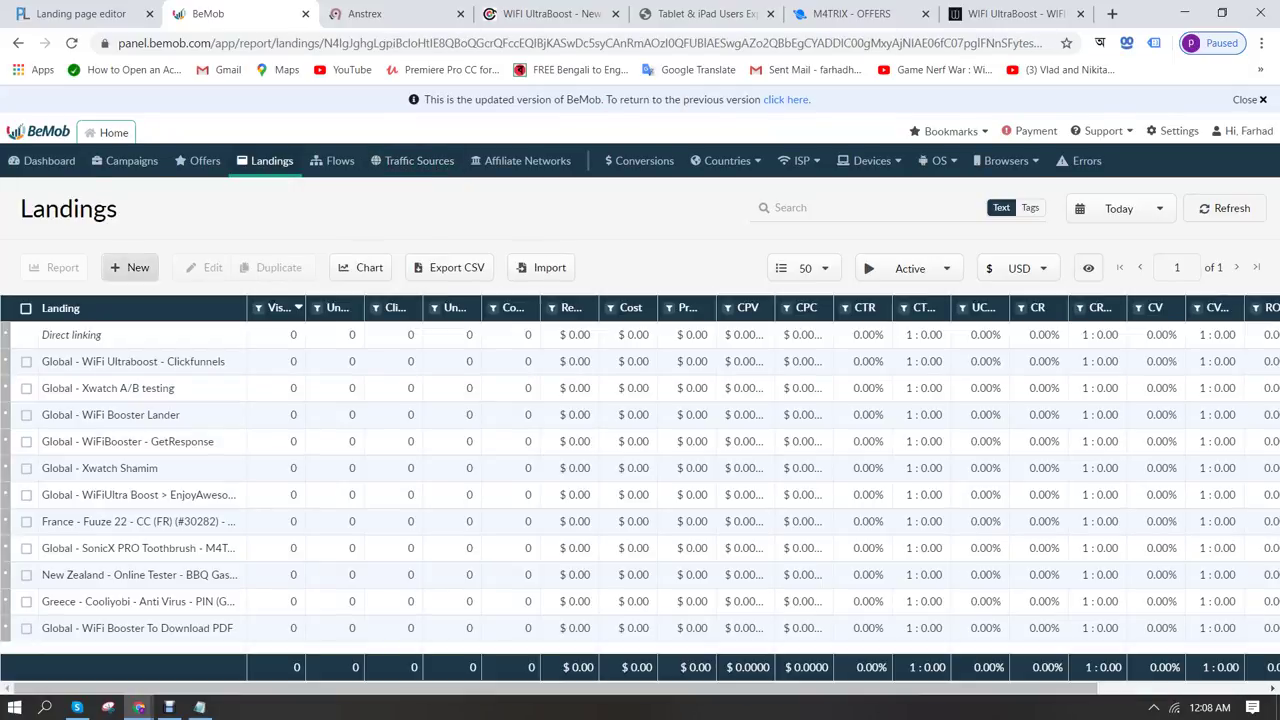
{"action": "left_click", "coordinate": [130, 267]}
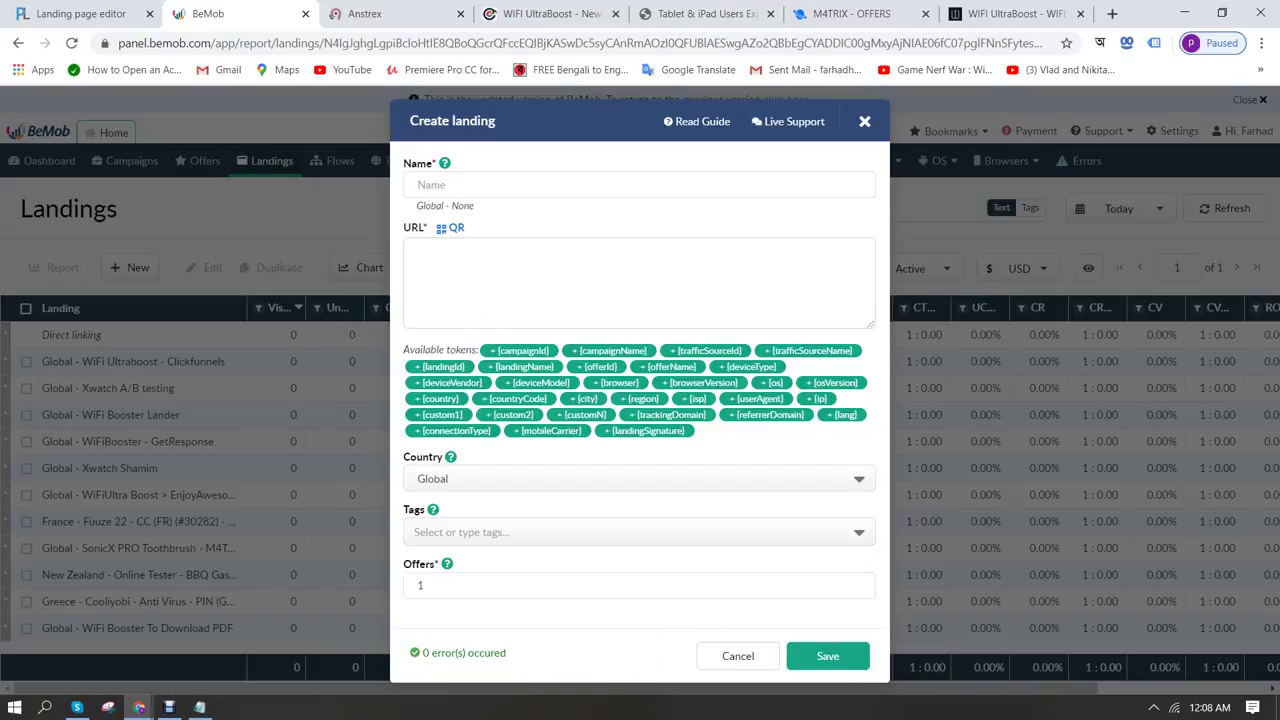
{"action": "left_click", "coordinate": [500, 184]}
{"action": "type", "text": "w"}
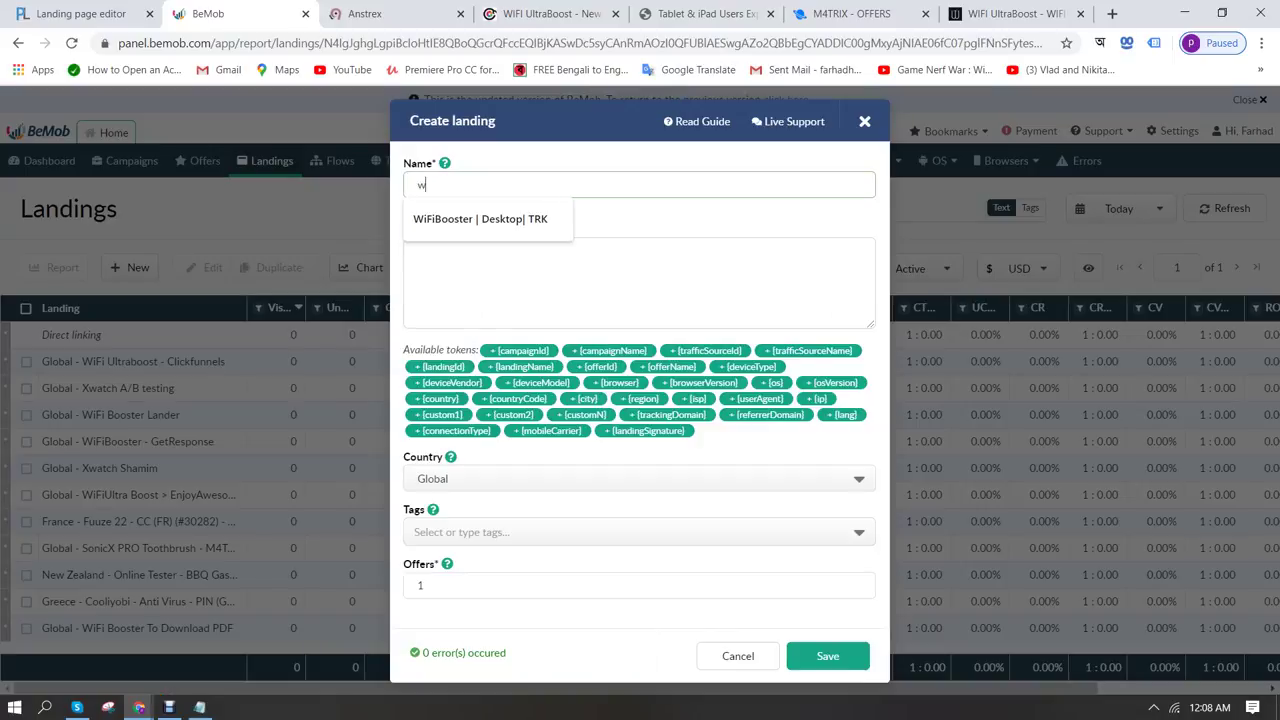
{"action": "type", "text": "ifi booster"}
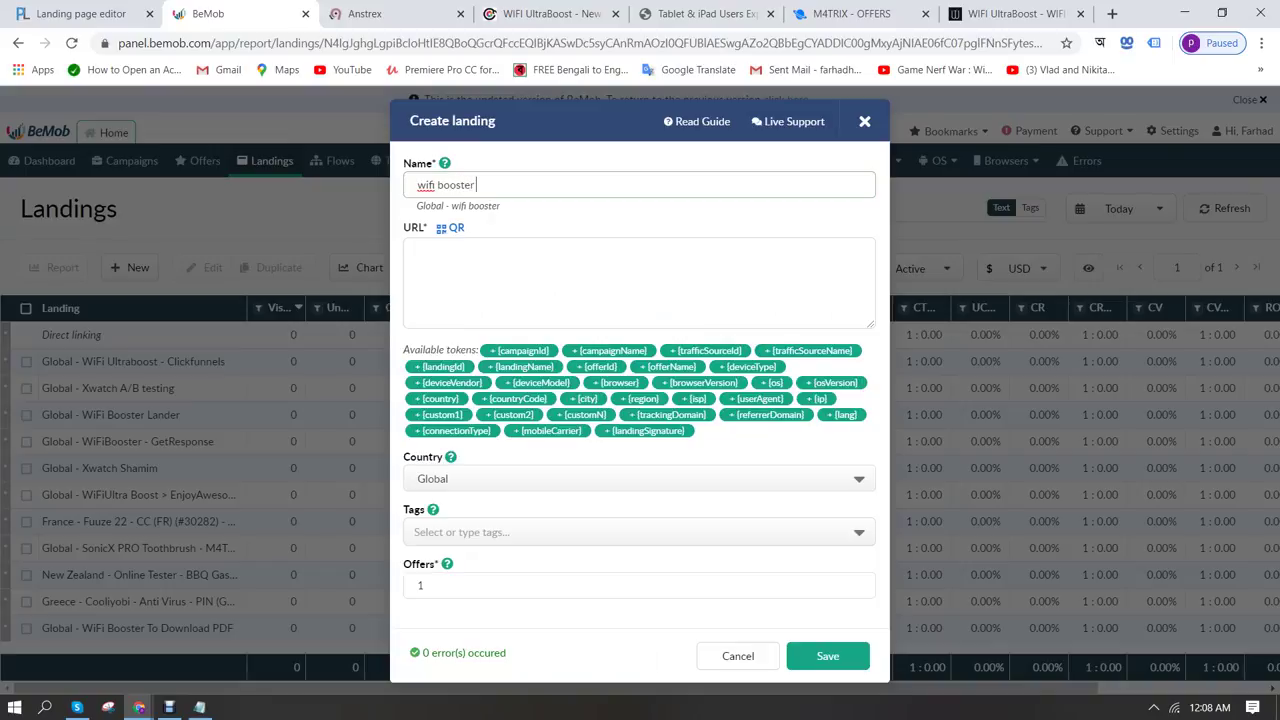
{"action": "type", "text": " land"}
{"action": "type", "text": "page for shihab"}
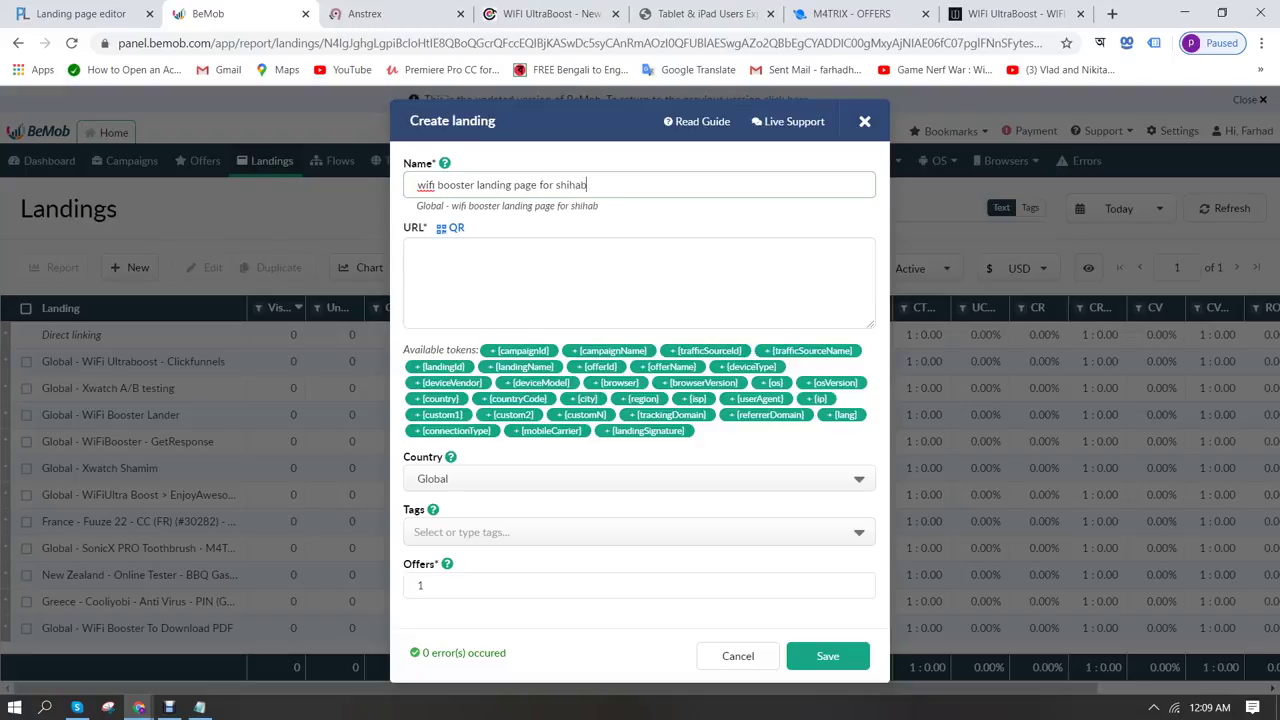
Paste the topgadgetinsider WiFi UltraBoost URL as the landing URL and save
{"action": "key", "text": "ctrl+Tab"}
{"action": "key", "text": "ctrl+Tab"}
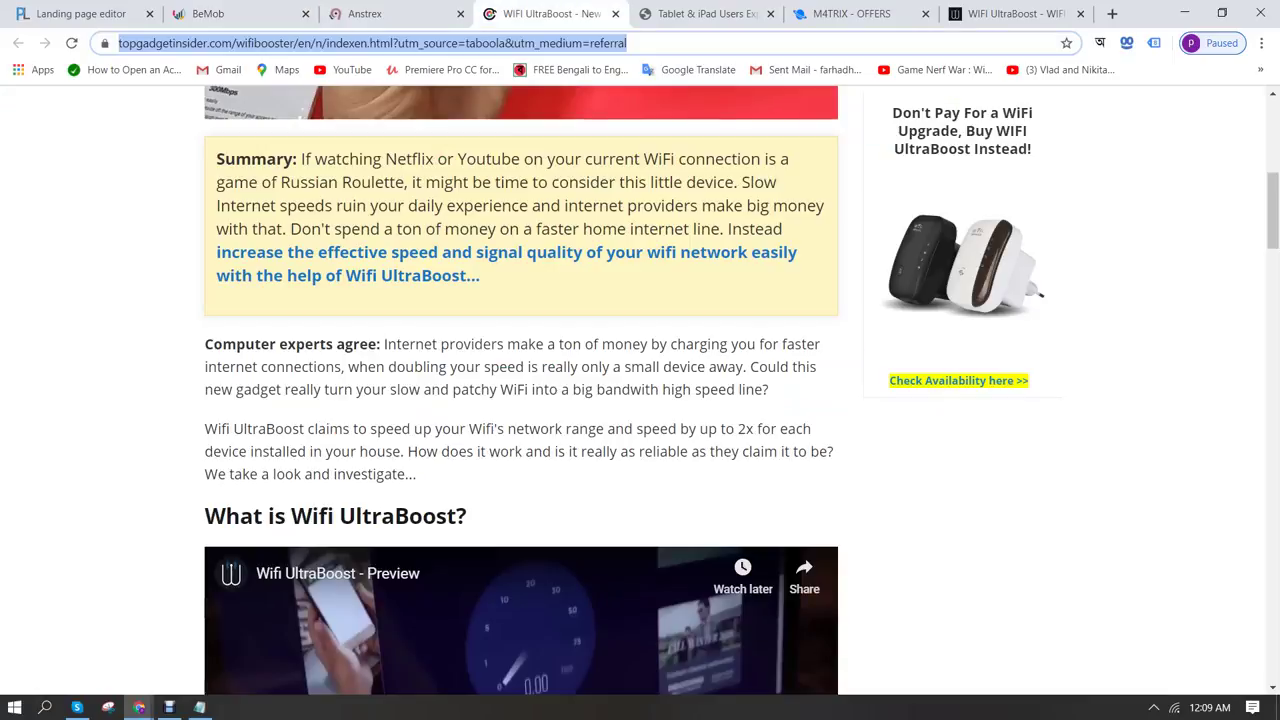
{"action": "key", "text": "ctrl+shift+Tab"}
{"action": "key", "text": "ctrl+shift+Tab"}
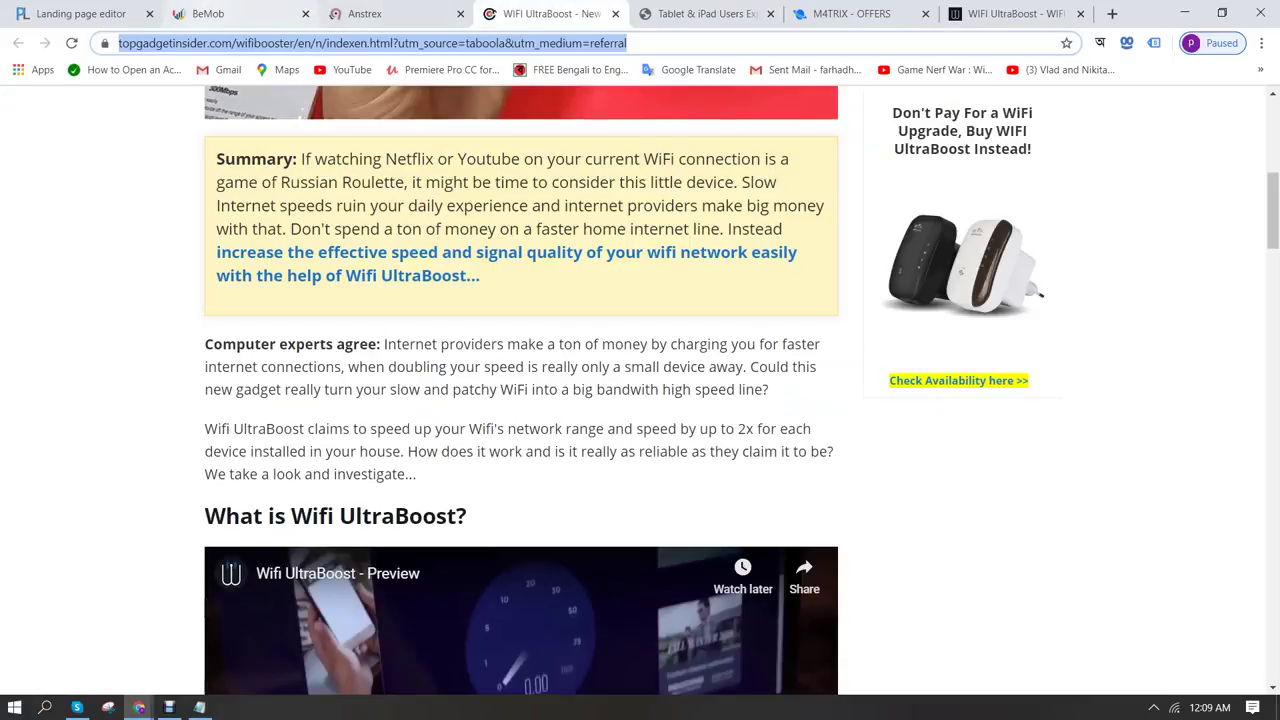
{"action": "type", "text": "https://topgadgetinsider.com/wifibooster/en/n/indexen.html?utm_source=taboola&utm_medium=referral"}
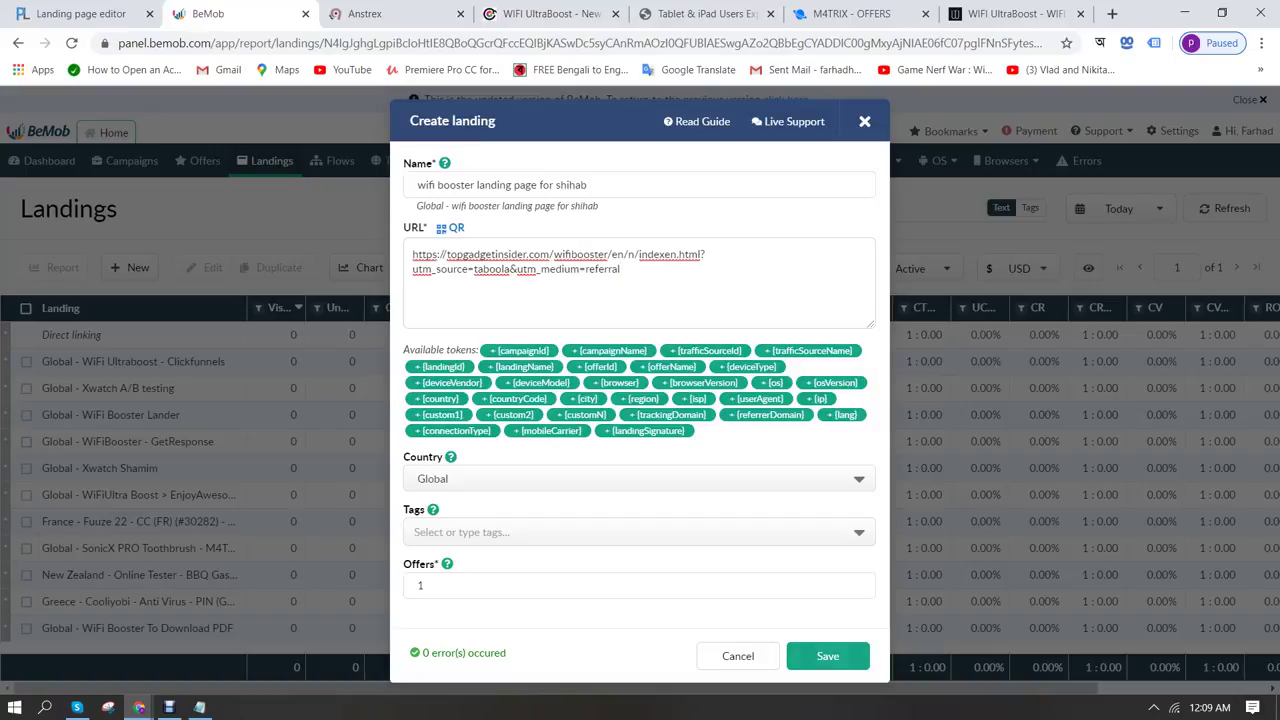
{"action": "left_click", "coordinate": [827, 655]}
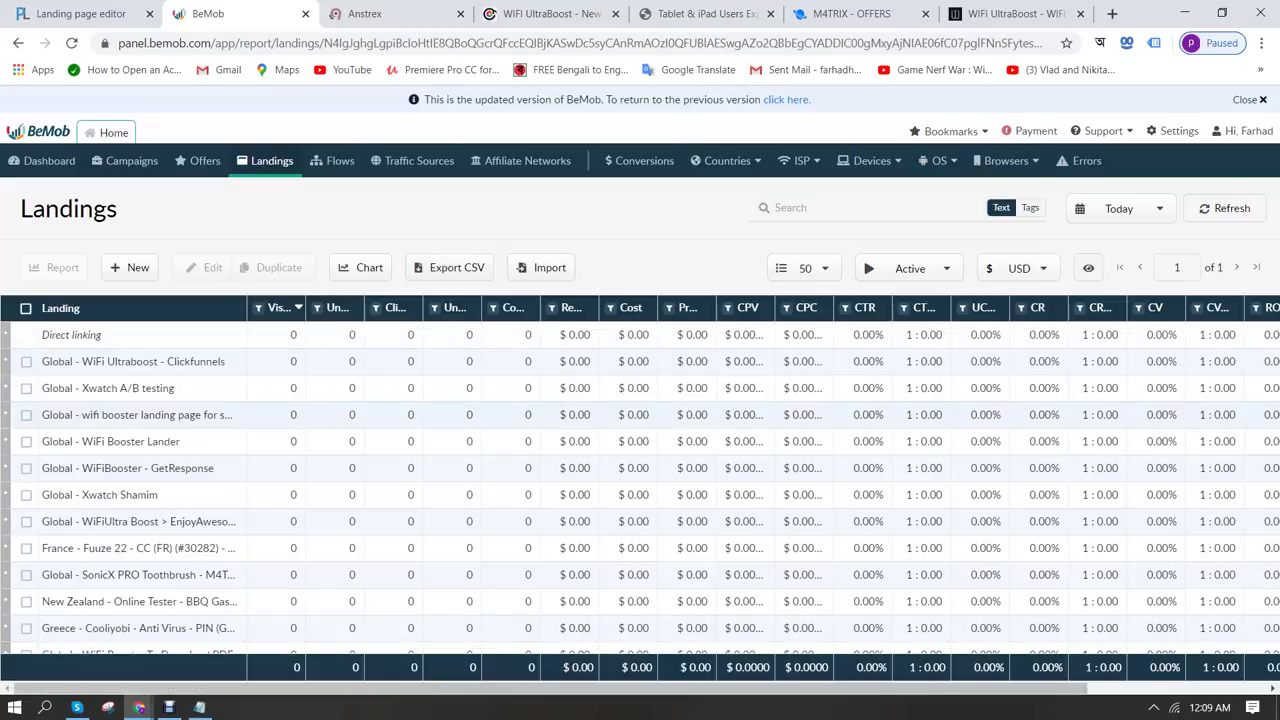
Start a new offer named as the client's wifi booster Bing ad offer, under M4Trix
{"action": "left_click_drag", "start_coordinate": [246, 308], "coordinate": [432, 308]}
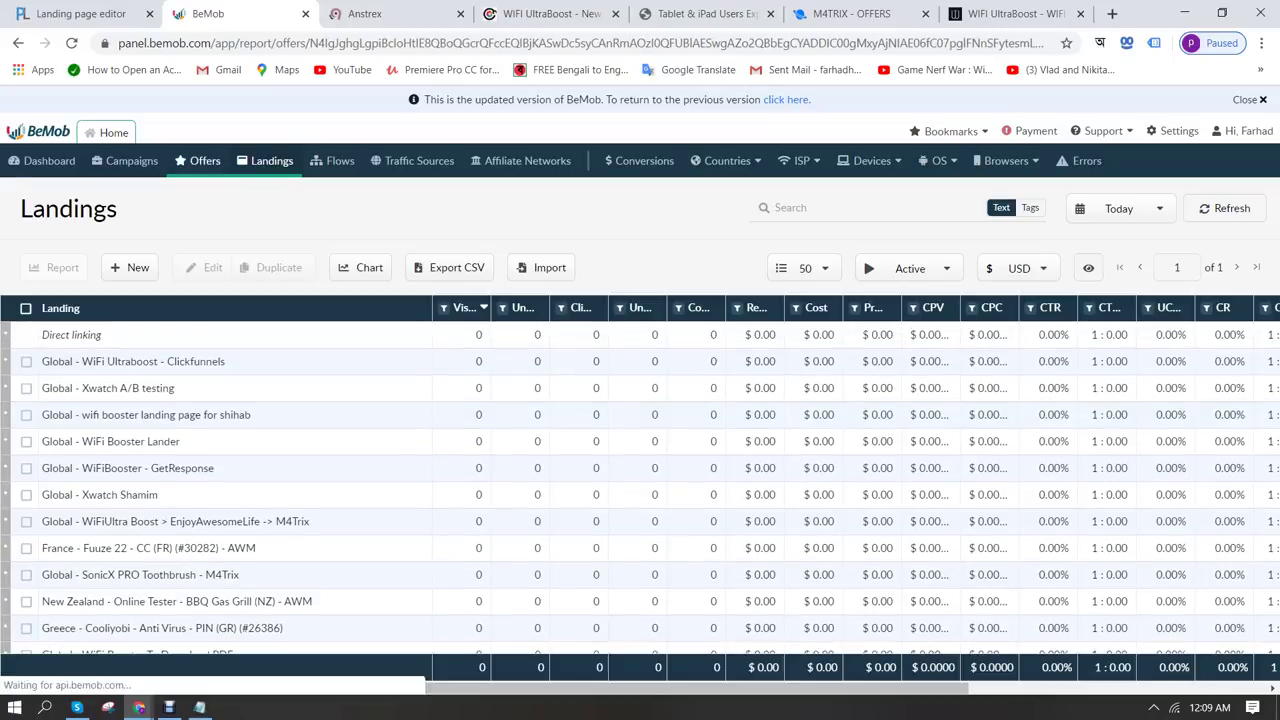
{"action": "left_click", "coordinate": [200, 160]}
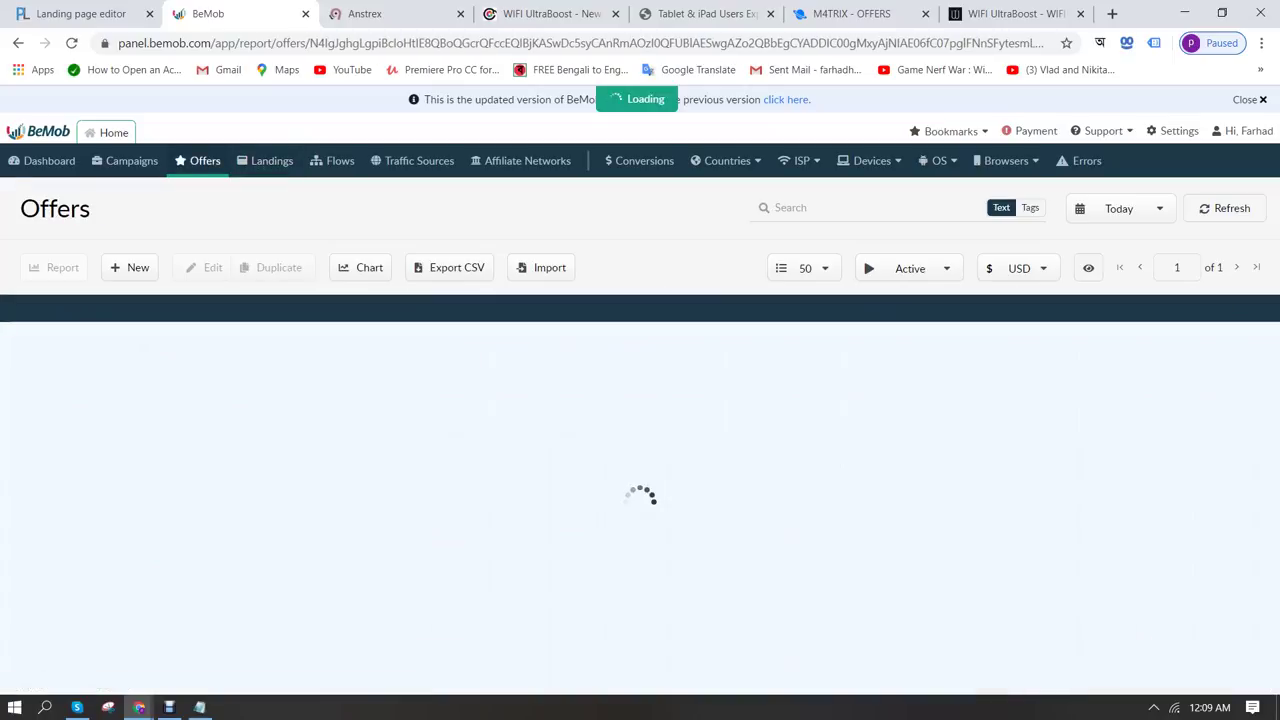
{"action": "left_click", "coordinate": [130, 267]}
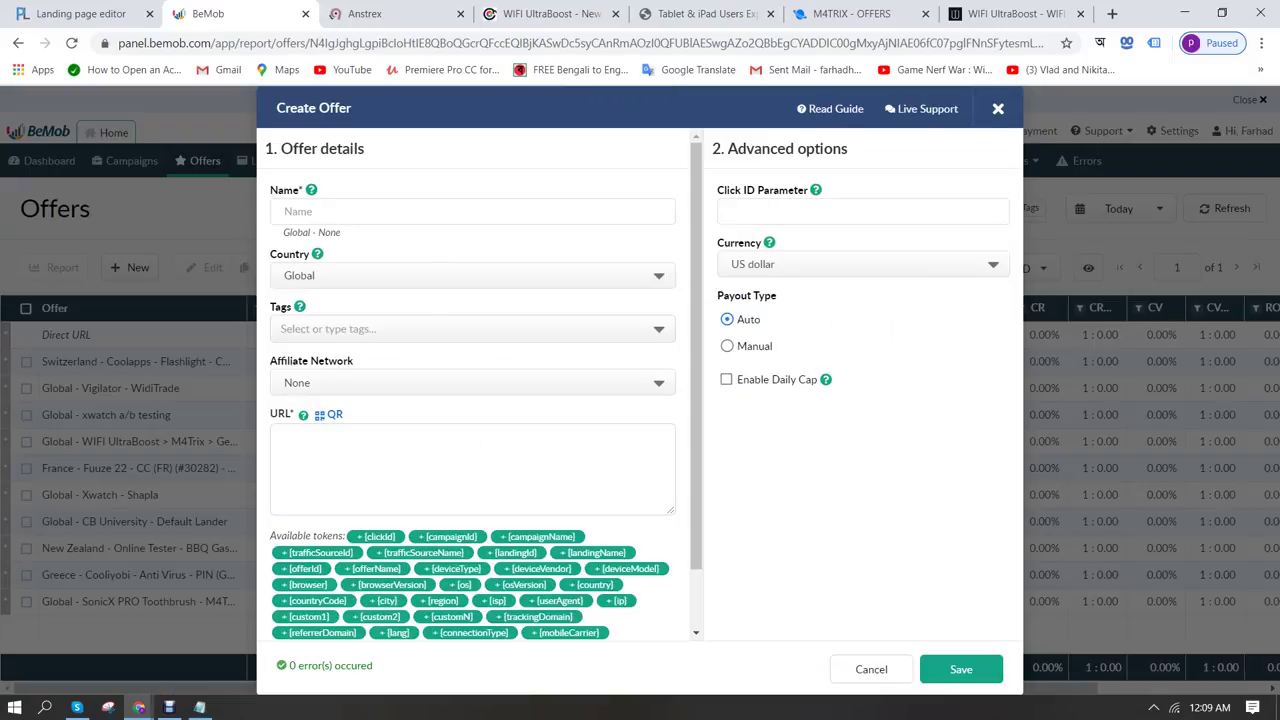
{"action": "left_click", "coordinate": [470, 211]}
{"action": "type", "text": "wi"}
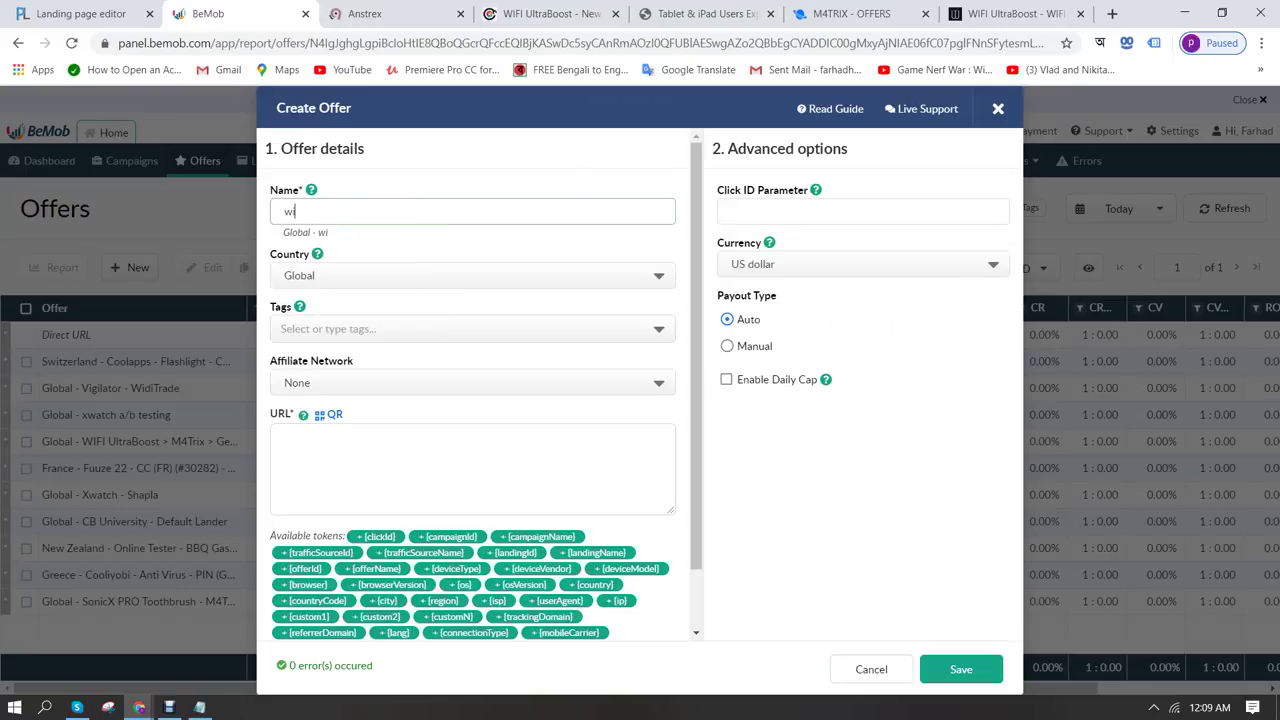
{"action": "type", "text": "fi booster for shi"}
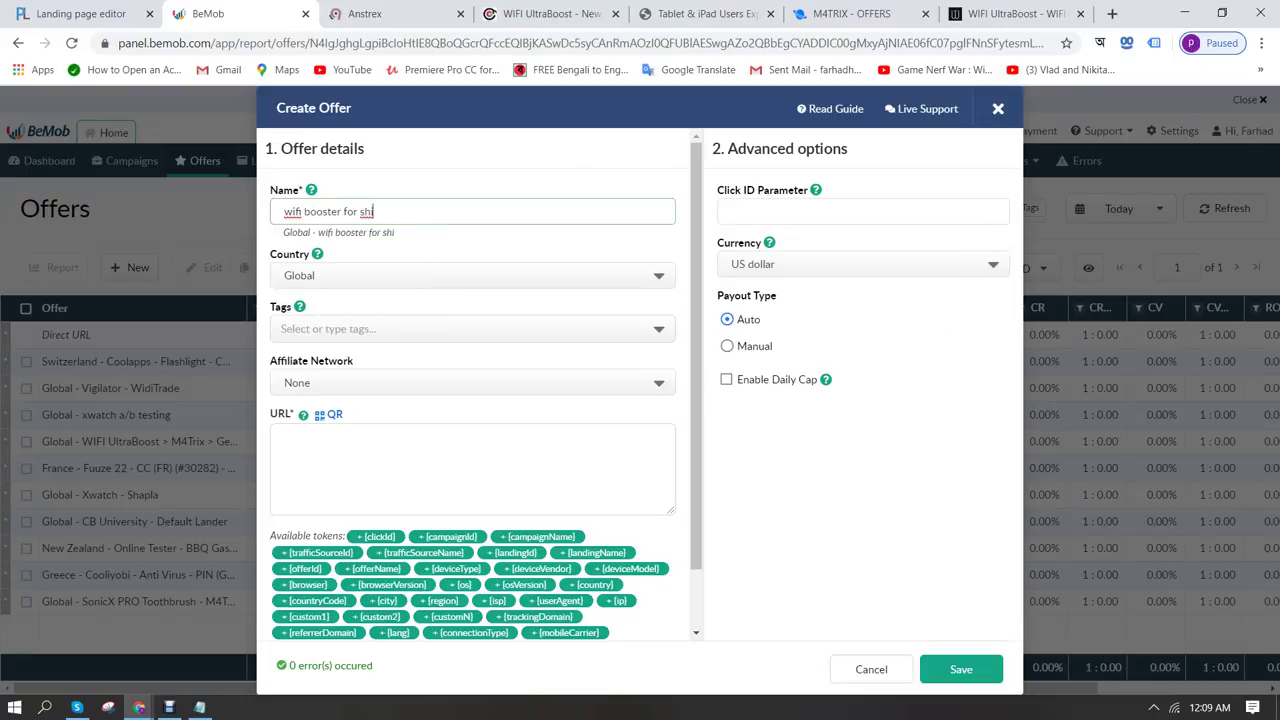
{"action": "type", "text": "hab vai, bing ad"}
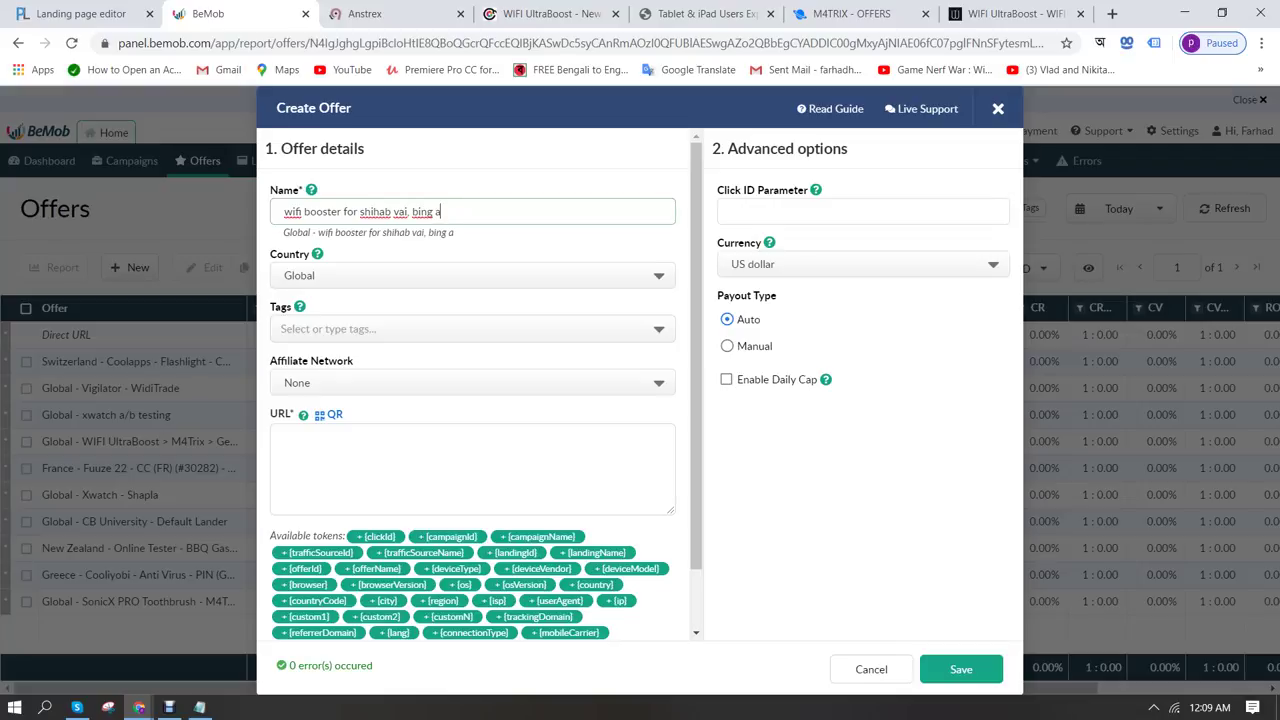
{"action": "left_click", "coordinate": [470, 382]}
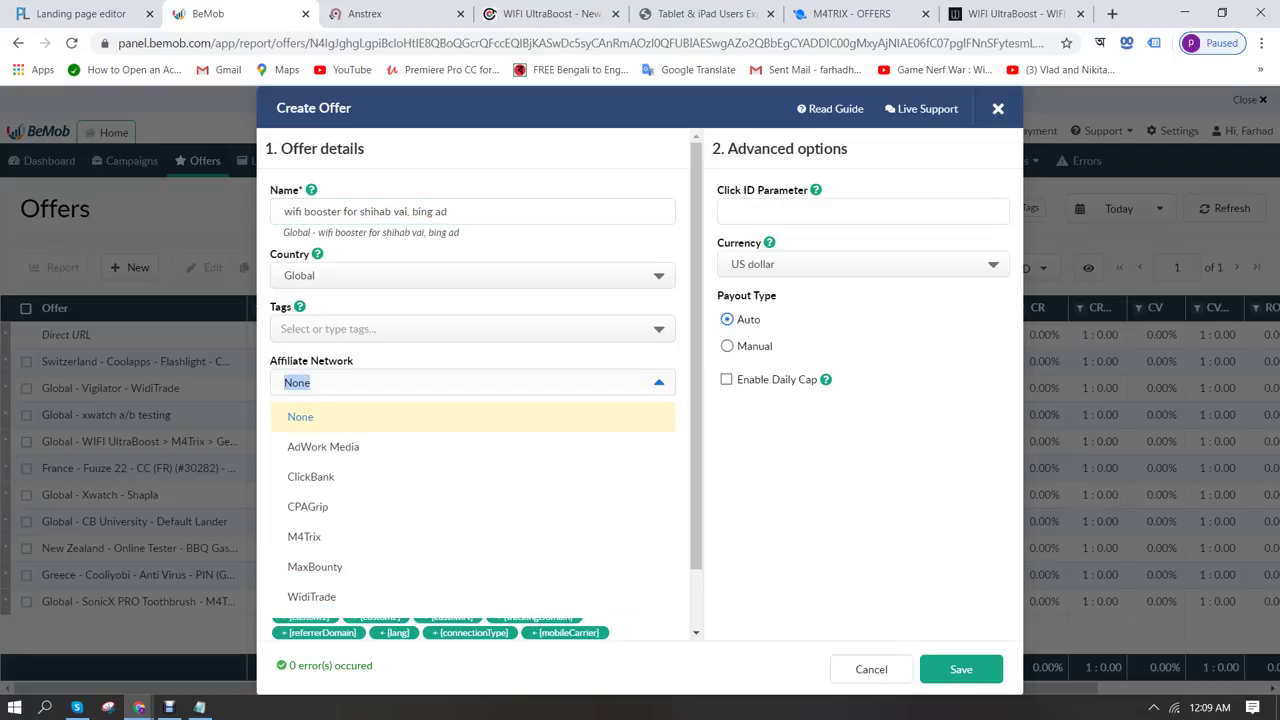
{"action": "left_click", "coordinate": [304, 536]}
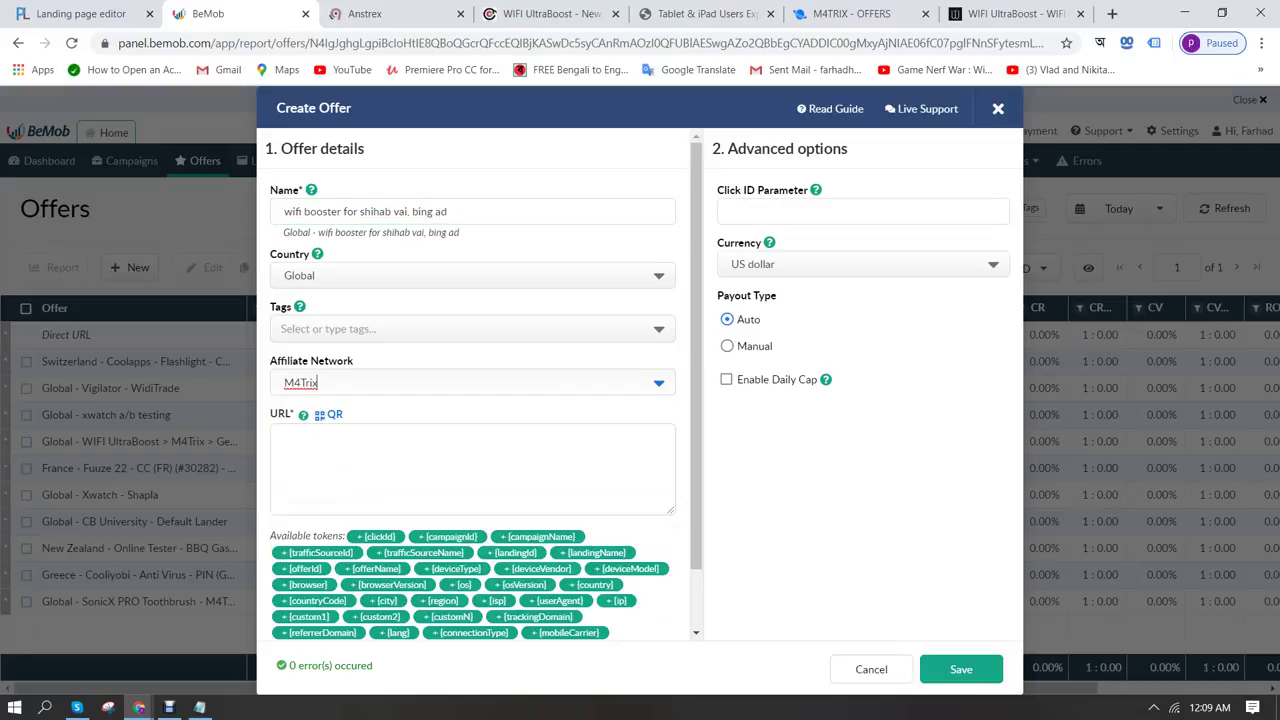
Copy the hyperstech order link up to net=4080 from Notepad into the offer URL
{"action": "left_click", "coordinate": [281, 440]}
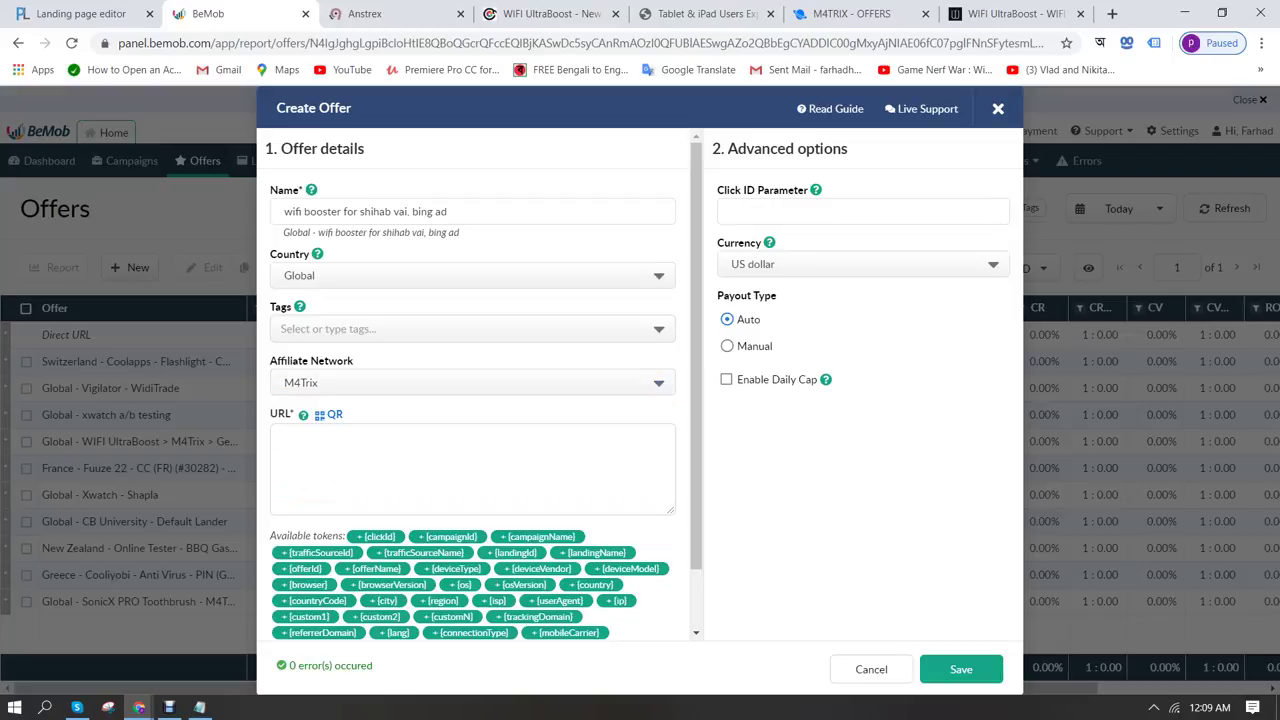
{"action": "key", "text": "alt+Tab"}
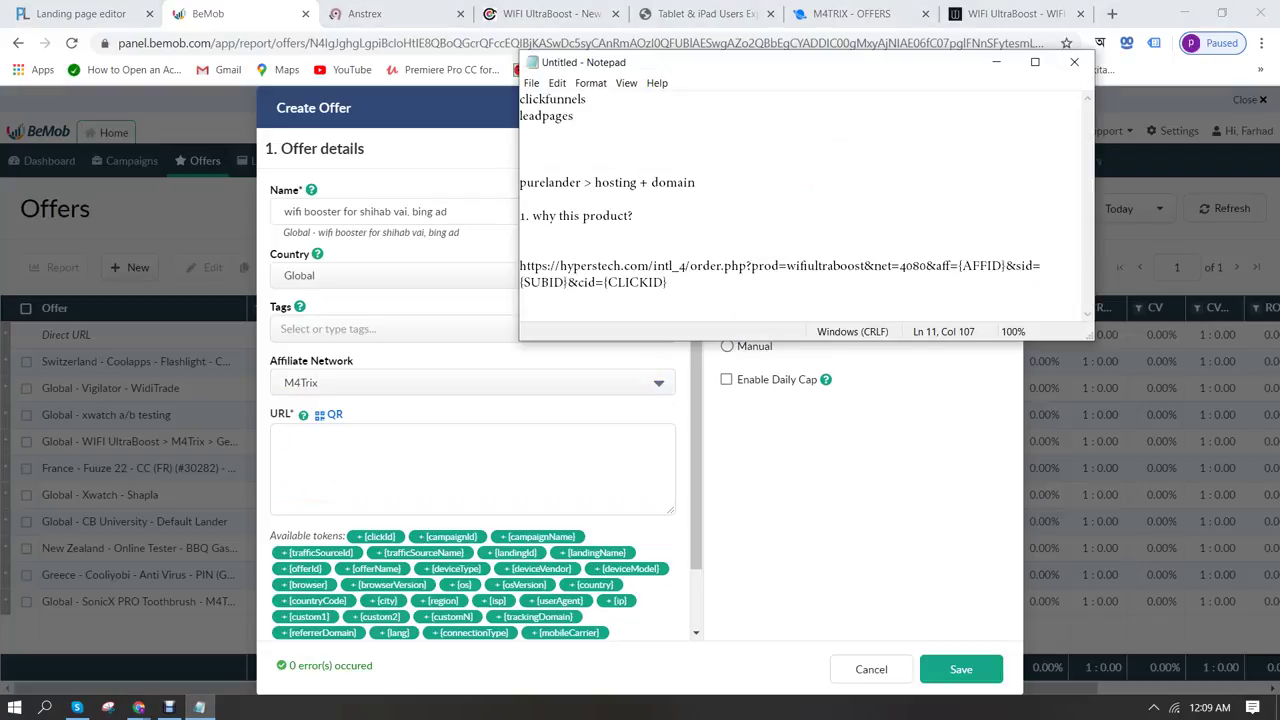
{"action": "key", "text": "Home"}
{"action": "key", "text": "ctrl+shift+Right"}
{"action": "key", "text": "ctrl+shift+Right"}
{"action": "key", "text": "Up"}
{"action": "key", "text": "Down"}
{"action": "key", "text": "shift+End"}
{"action": "key", "text": "ctrl+shift+Left"}
{"action": "key", "text": "ctrl+shift+Left"}
{"action": "key", "text": "ctrl+shift+Left"}
{"action": "key", "text": "ctrl+shift+Left"}
{"action": "key", "text": "ctrl+shift+Left"}
{"action": "key", "text": "ctrl+shift+Left"}
{"action": "key", "text": "ctrl+shift+Left"}
{"action": "key", "text": "ctrl+shift+Left"}
{"action": "key", "text": "ctrl+shift+Left"}
{"action": "key", "text": "ctrl+shift+Left"}
{"action": "key", "text": "ctrl+shift+Left"}
{"action": "key", "text": "ctrl+shift+Left"}
{"action": "key", "text": "ctrl+shift+Left"}
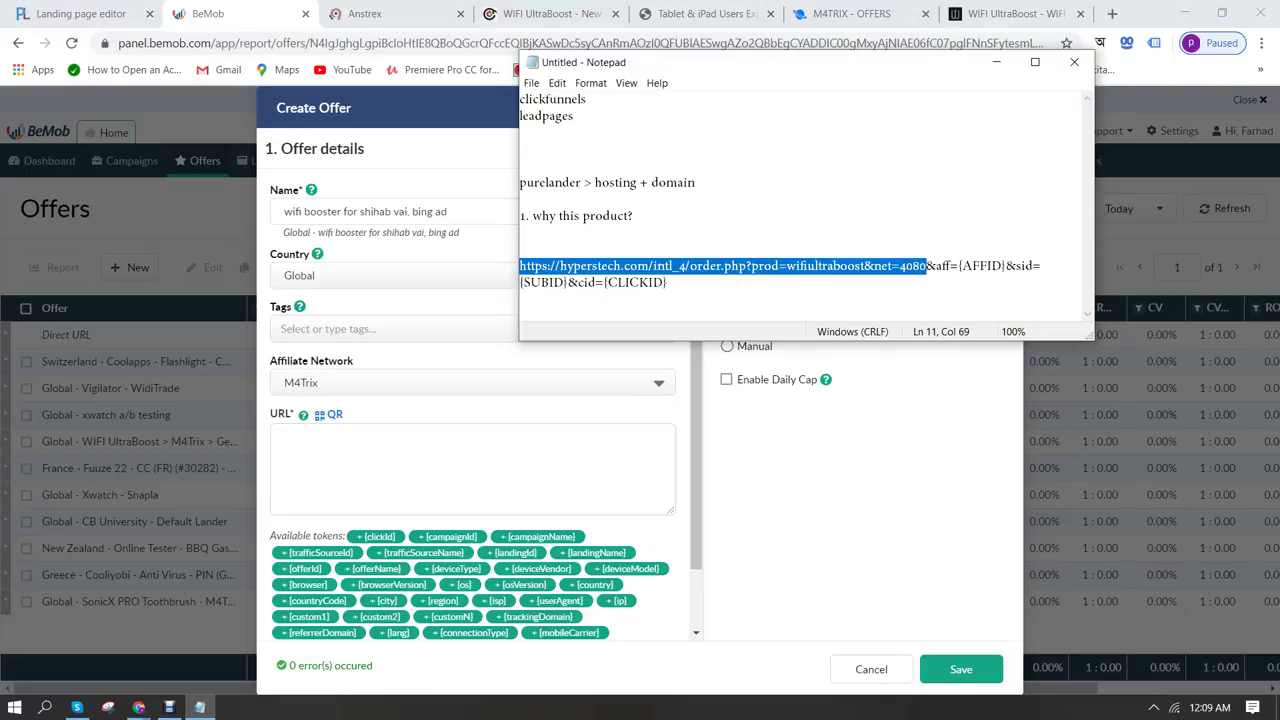
{"action": "key", "text": "ctrl+c"}
{"action": "key", "text": "alt+Tab"}
{"action": "key", "text": "ctrl+v"}
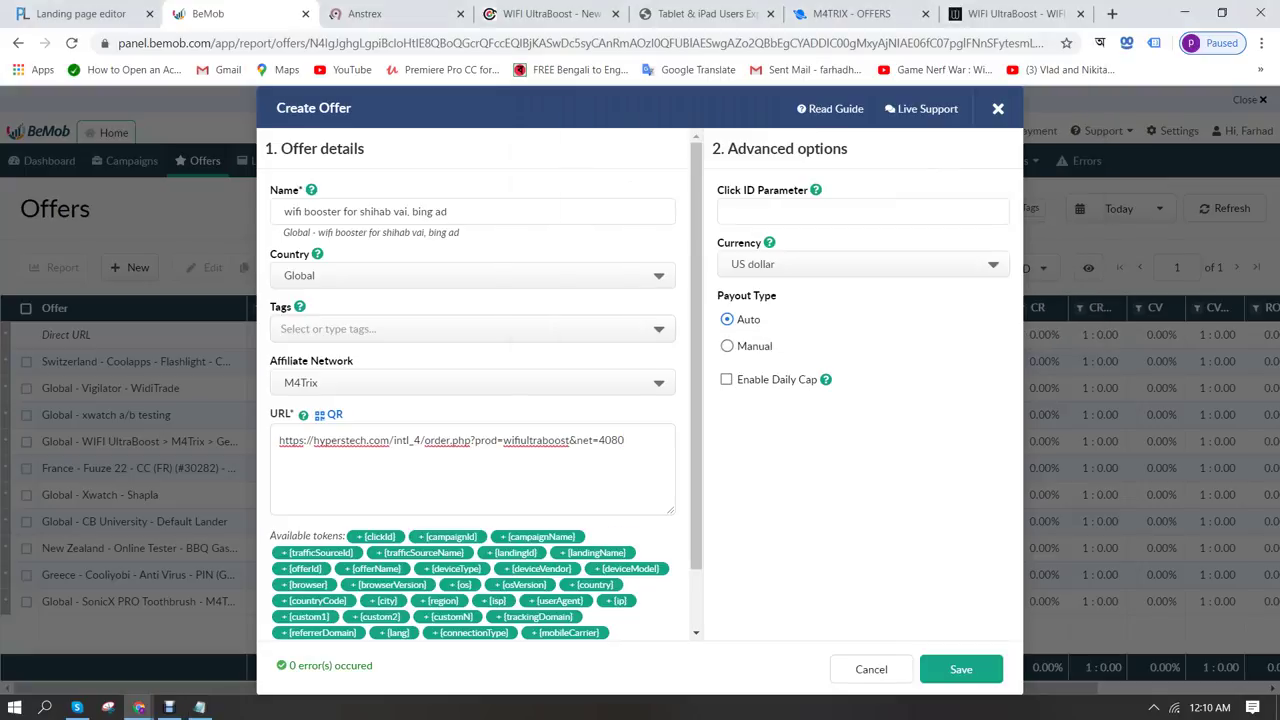
Append &cid={clickId} to the offer URL and save the offer
{"action": "type", "text": "&cid="}
{"action": "left_click", "coordinate": [380, 536]}
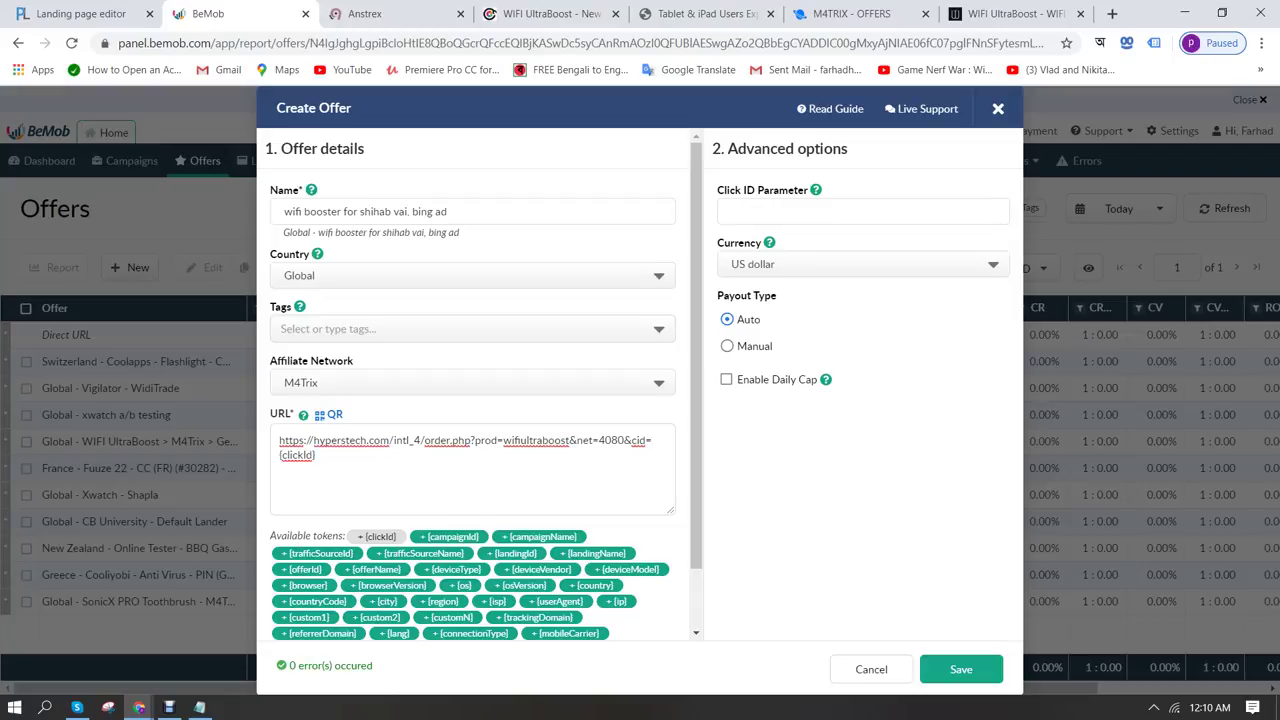
{"action": "scroll", "coordinate": [485, 393], "scroll_direction": "down", "scroll_amount": 1}
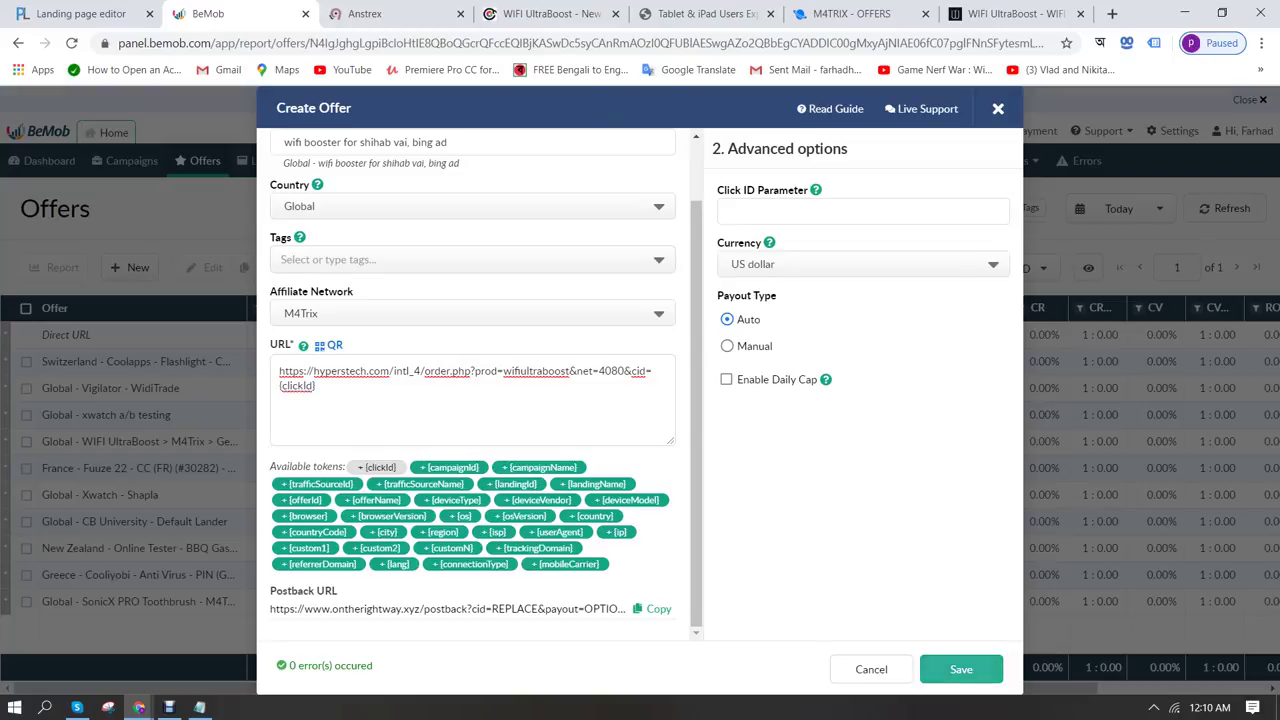
{"action": "left_click", "coordinate": [961, 669]}
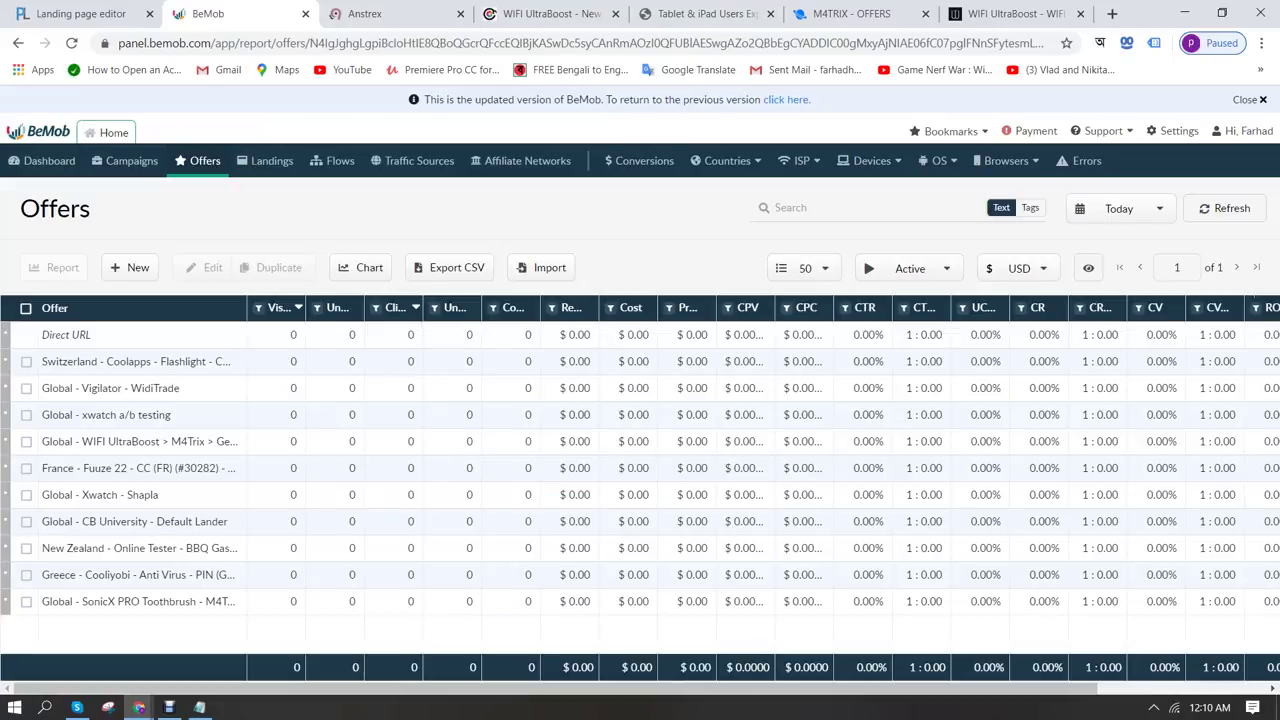
Start a new campaign named as the client's wifi booster Bing ads campaign
{"action": "left_click", "coordinate": [131, 160]}
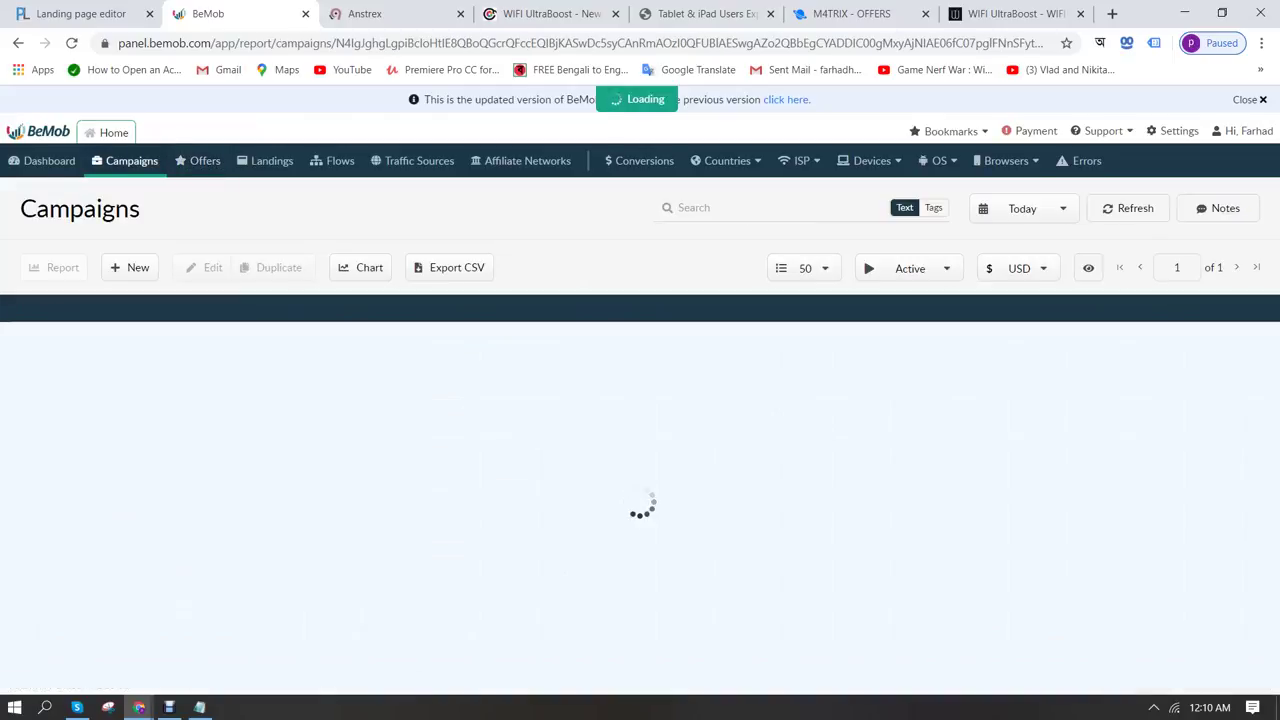
{"action": "left_click", "coordinate": [130, 267]}
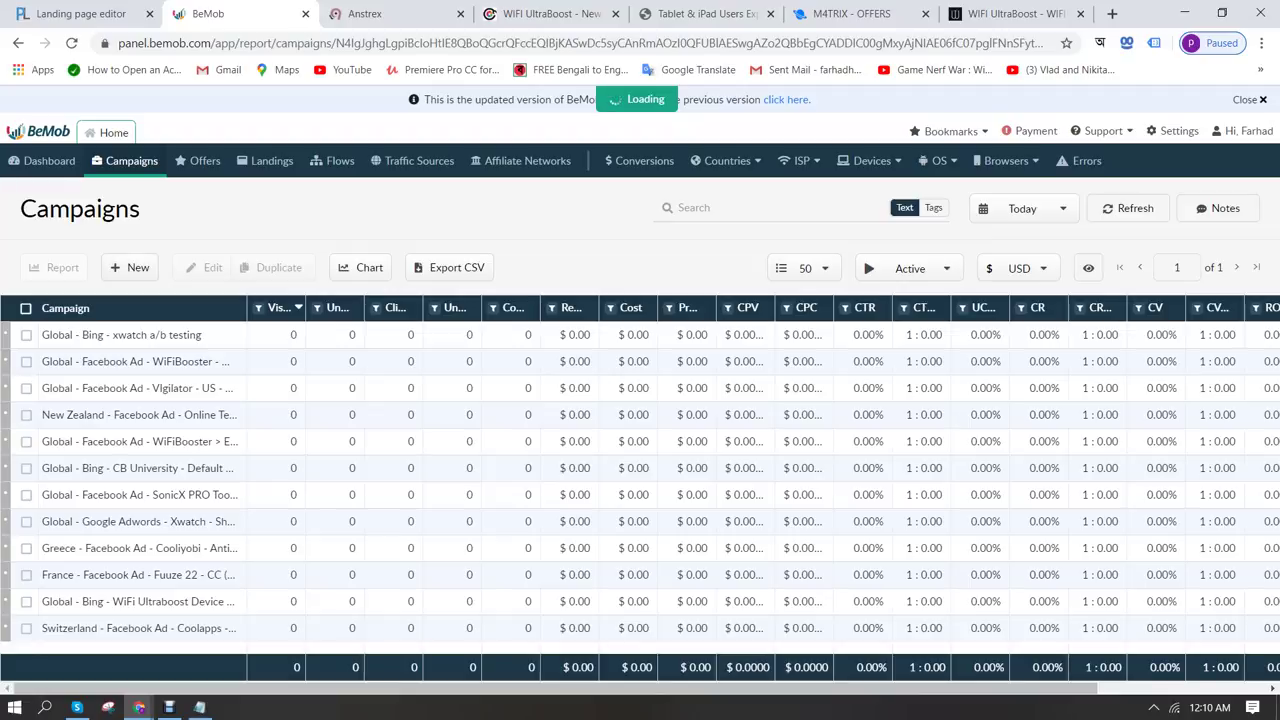
{"action": "type", "text": "wif booster new campaign fro shi"}
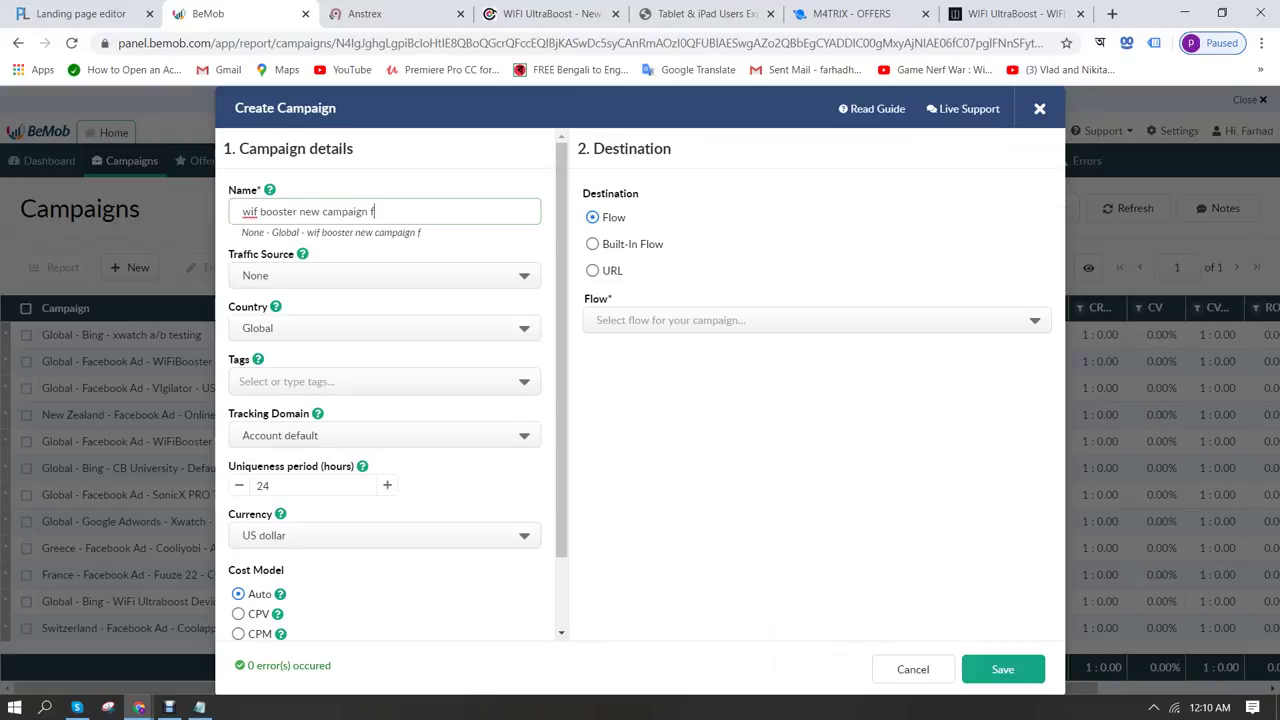
{"action": "key", "text": "BackSpace"}
{"action": "key", "text": "BackSpace"}
{"action": "key", "text": "BackSpace"}
{"action": "key", "text": "BackSpace"}
{"action": "key", "text": "BackSpace"}
{"action": "key", "text": "BackSpace"}
{"action": "type", "text": "or shihab bing ads"}
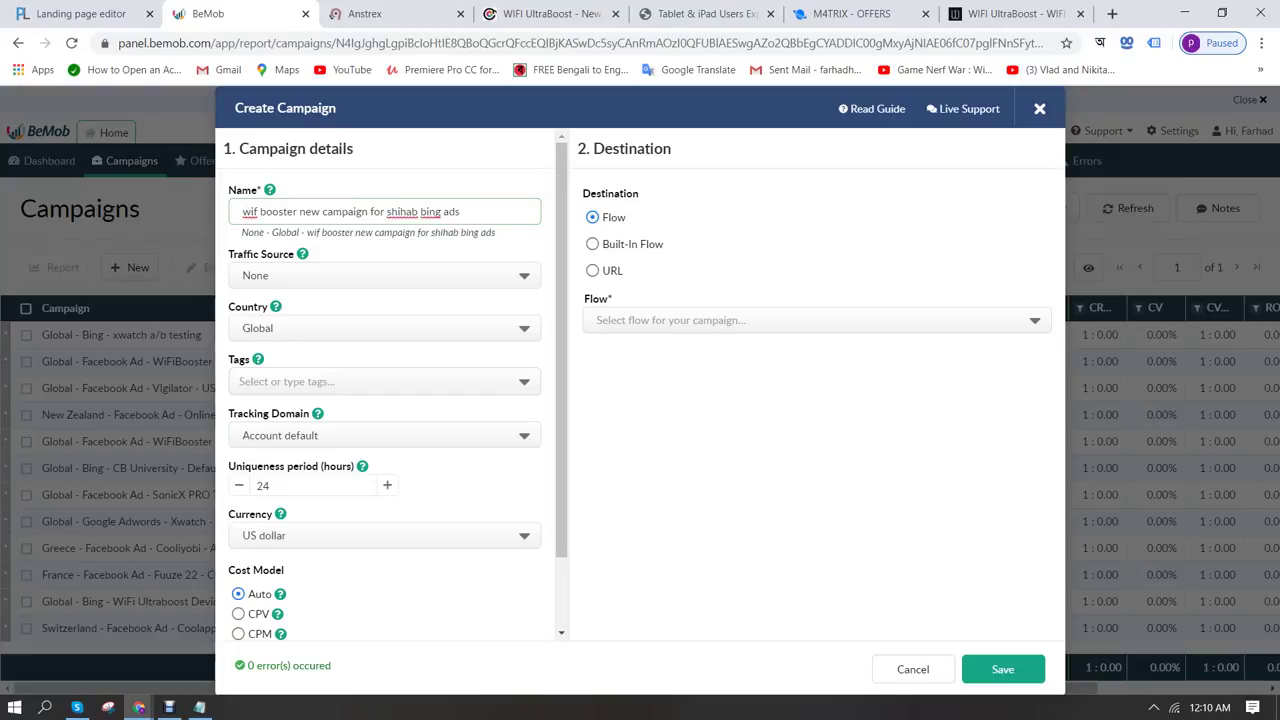
{"action": "key", "text": "Tab"}
{"action": "key", "text": "Down"}
{"action": "key", "text": "Return"}
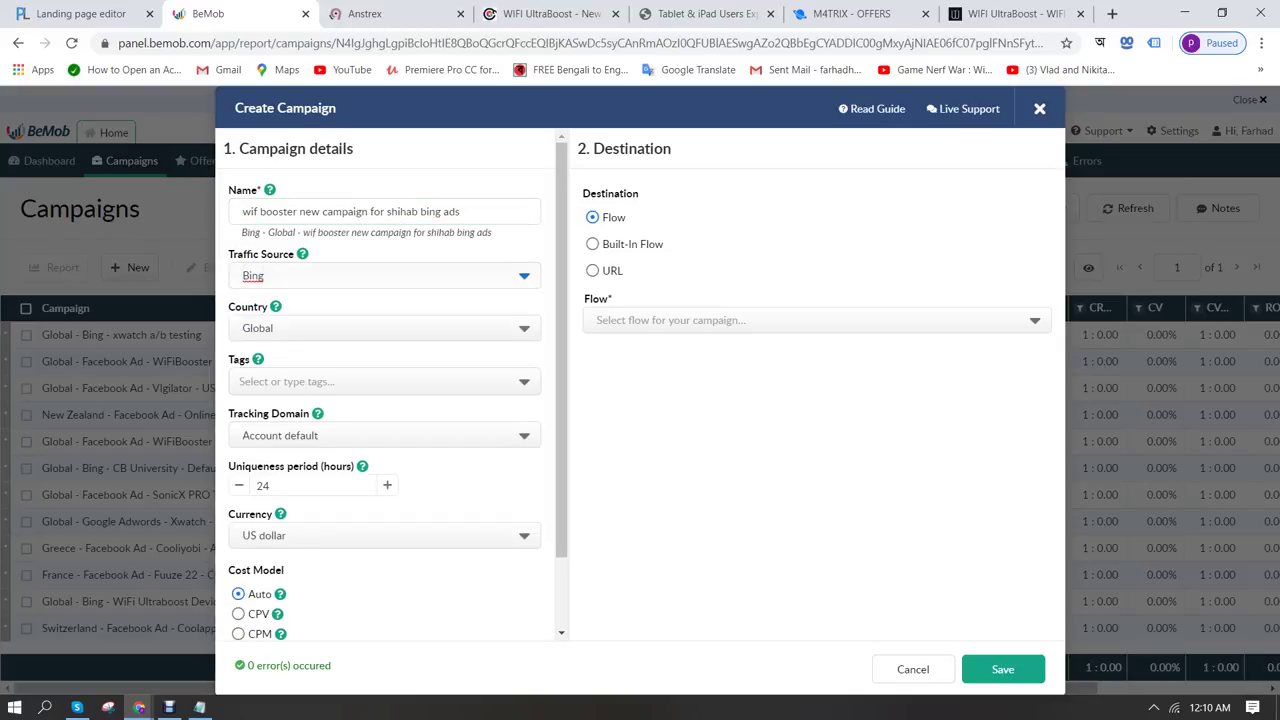
{"action": "left_click", "coordinate": [380, 435]}
{"action": "key", "text": "Down"}
{"action": "key", "text": "Down"}
{"action": "key", "text": "Down"}
{"action": "key", "text": "Down"}
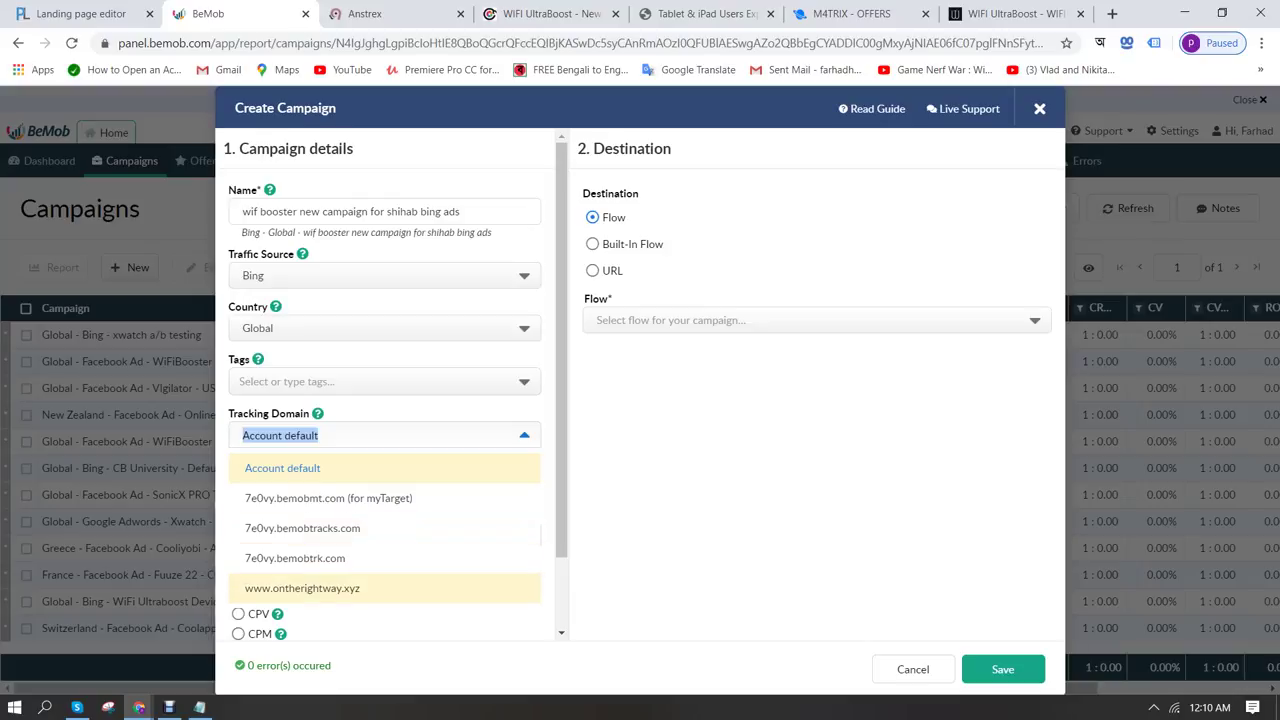
{"action": "key", "text": "Return"}
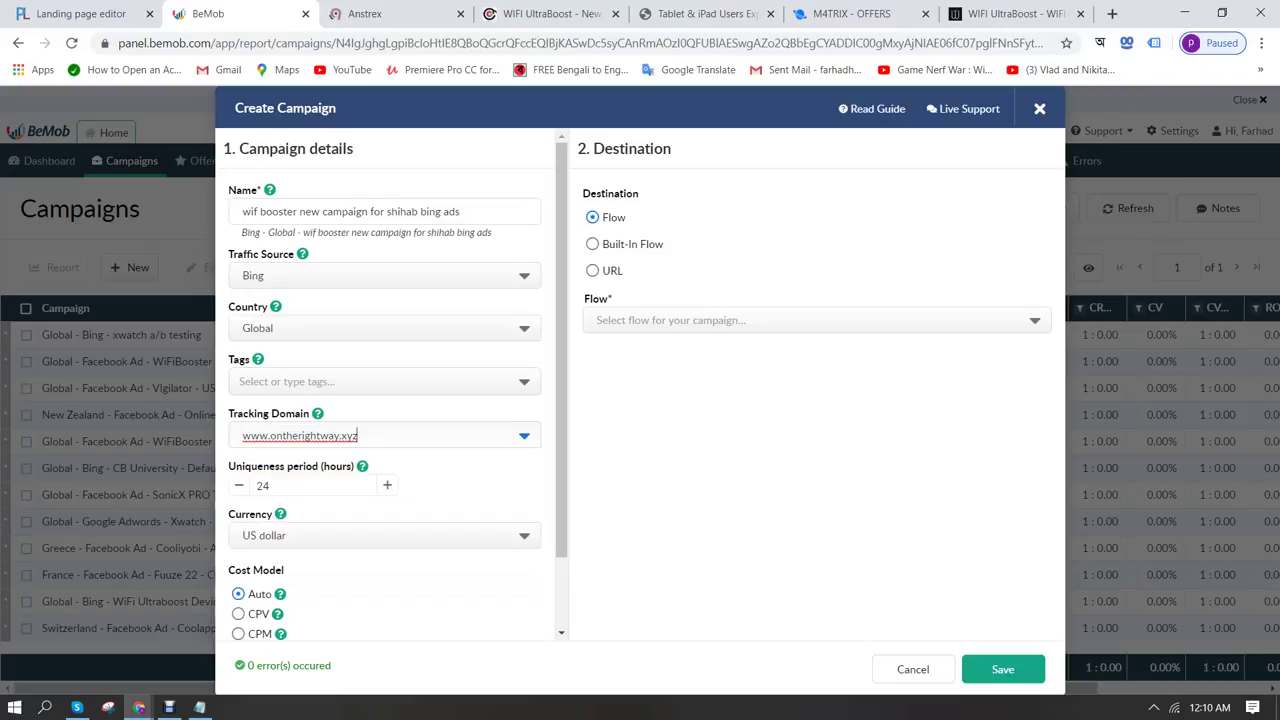
{"action": "scroll", "coordinate": [390, 384], "scroll_direction": "down", "scroll_amount": 2}
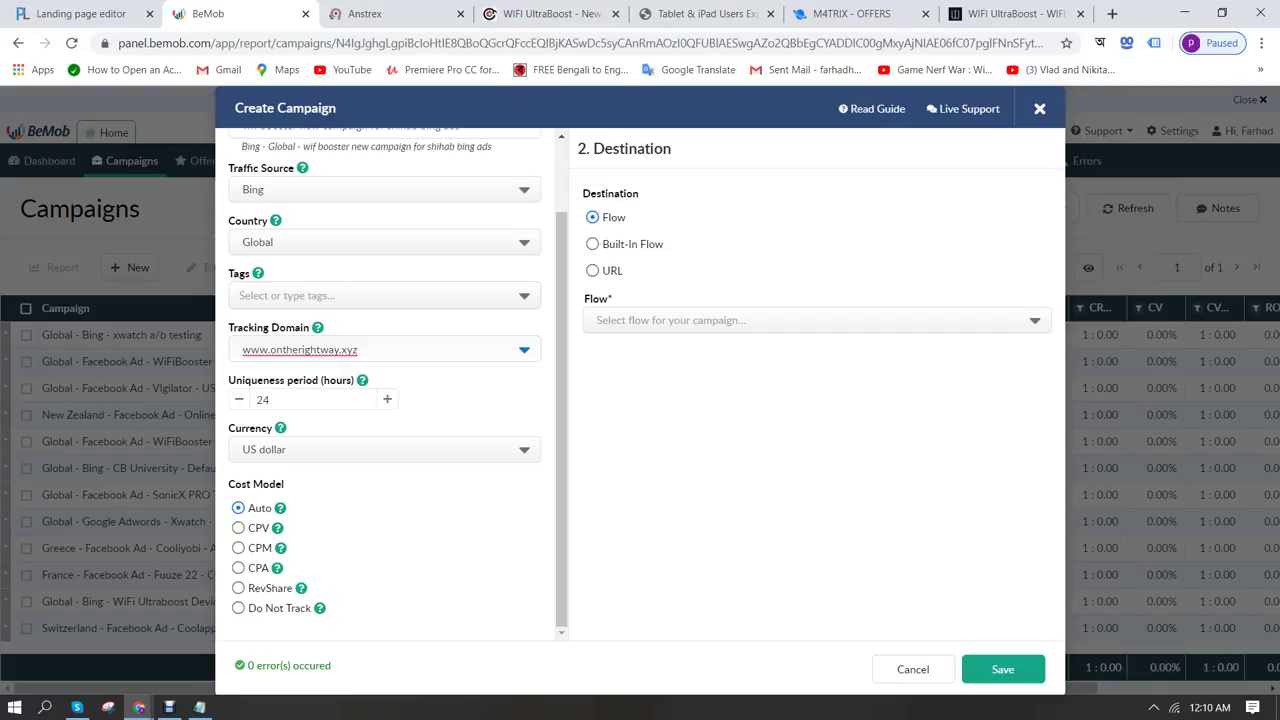
{"action": "left_click", "coordinate": [238, 608]}
Switch the destination to Built-In Flow and use the wifi booster landing in the path
{"action": "scroll", "coordinate": [390, 380], "scroll_direction": "up", "scroll_amount": 2}
{"action": "scroll", "coordinate": [390, 380], "scroll_direction": "down", "scroll_amount": 2}
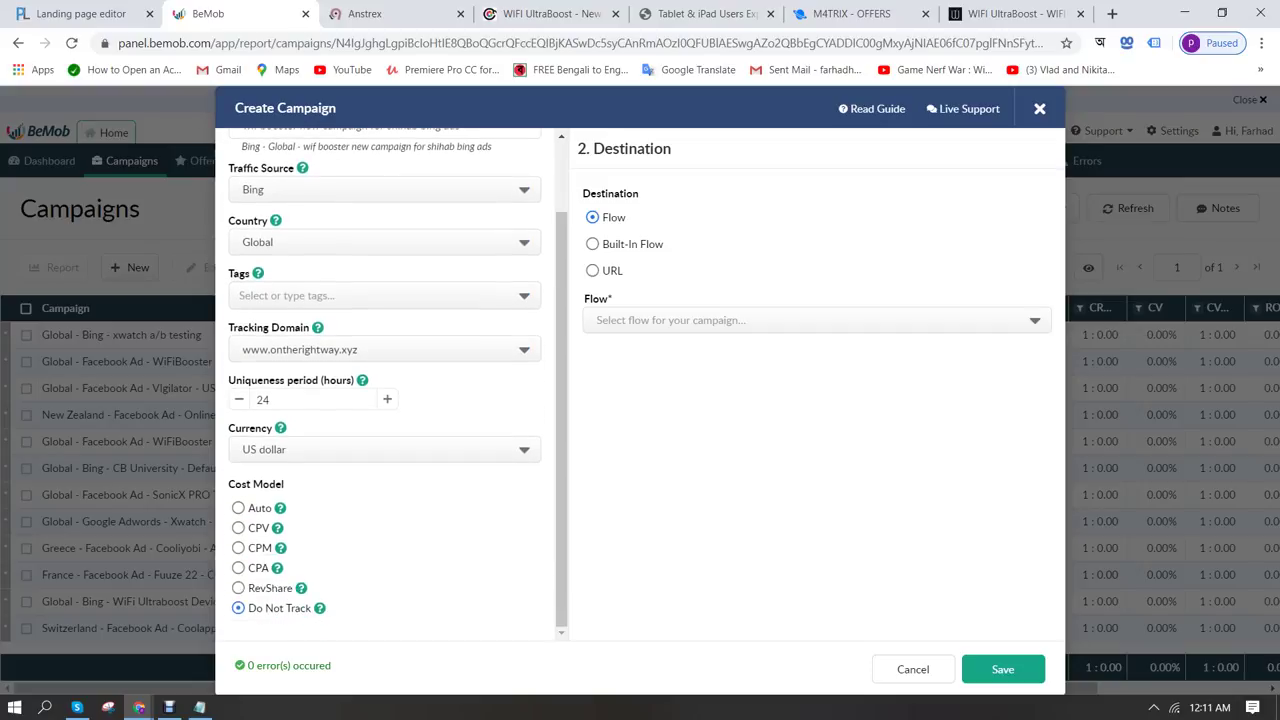
{"action": "left_click", "coordinate": [592, 244]}
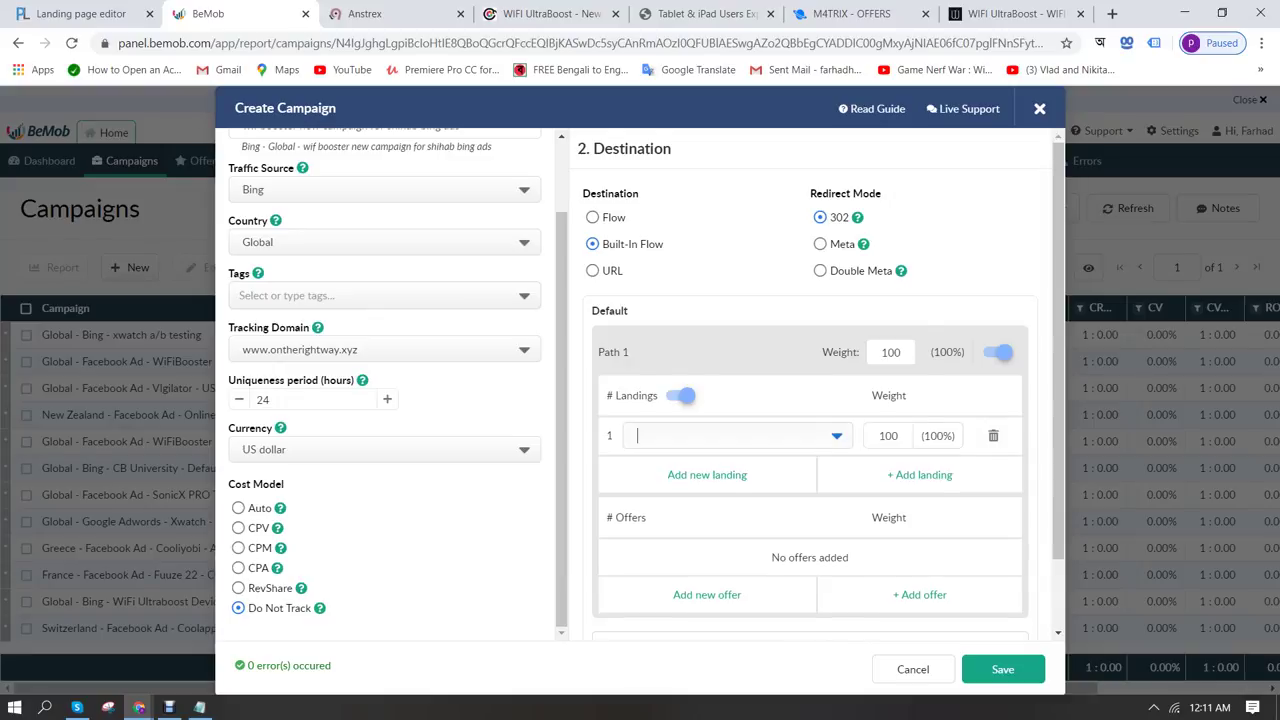
{"action": "left_click", "coordinate": [730, 436]}
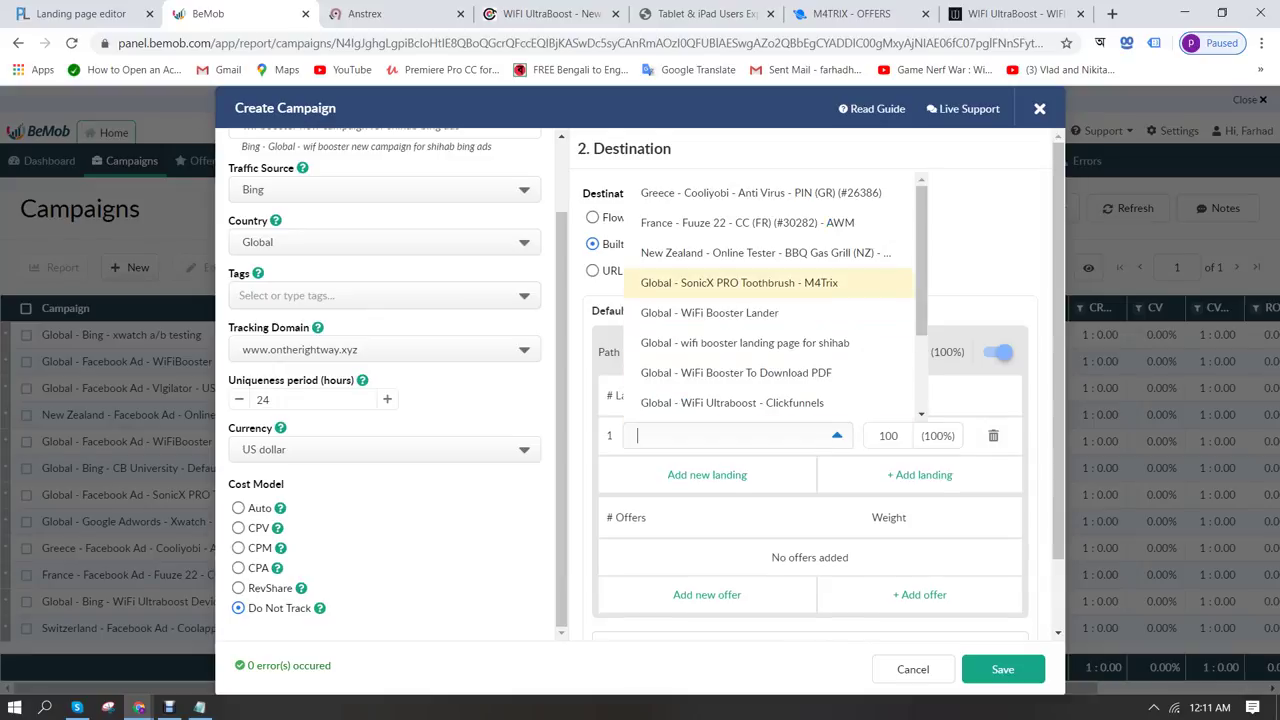
{"action": "scroll", "coordinate": [745, 270], "scroll_direction": "down", "scroll_amount": 1}
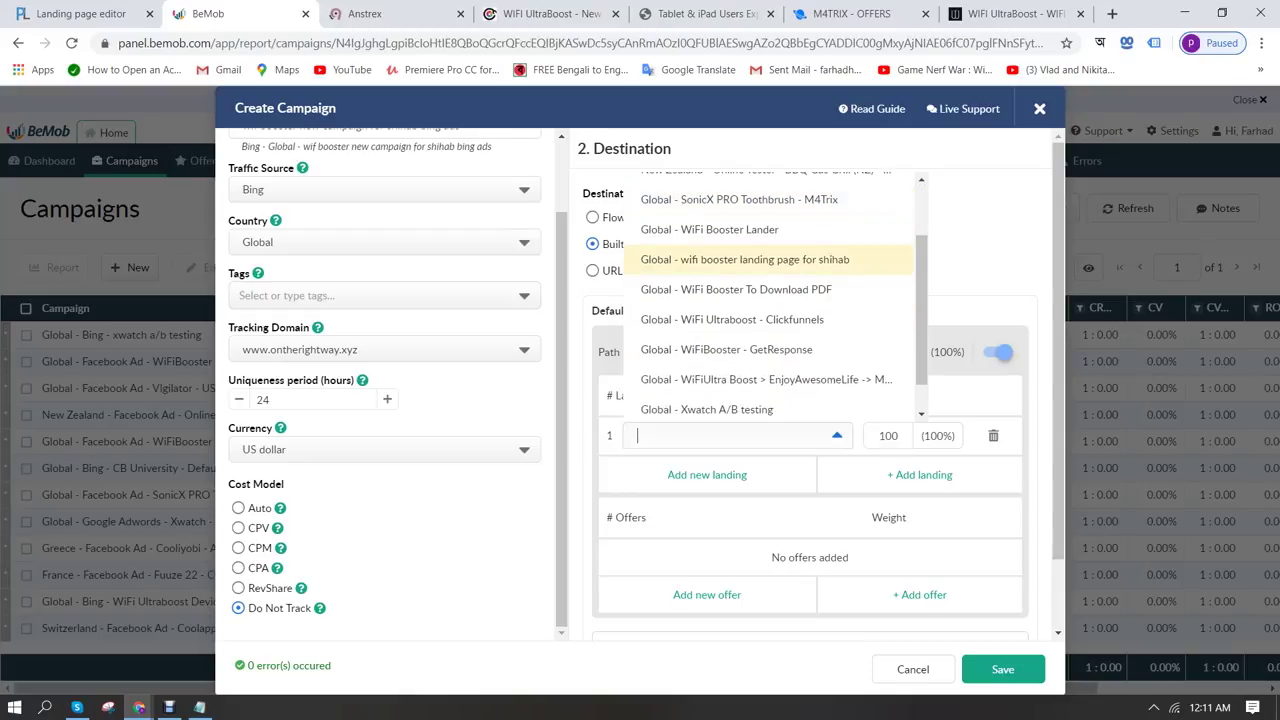
{"action": "left_click", "coordinate": [745, 259]}
Add the wifi booster Bing ad offer to the path and save the campaign
{"action": "left_click", "coordinate": [919, 594]}
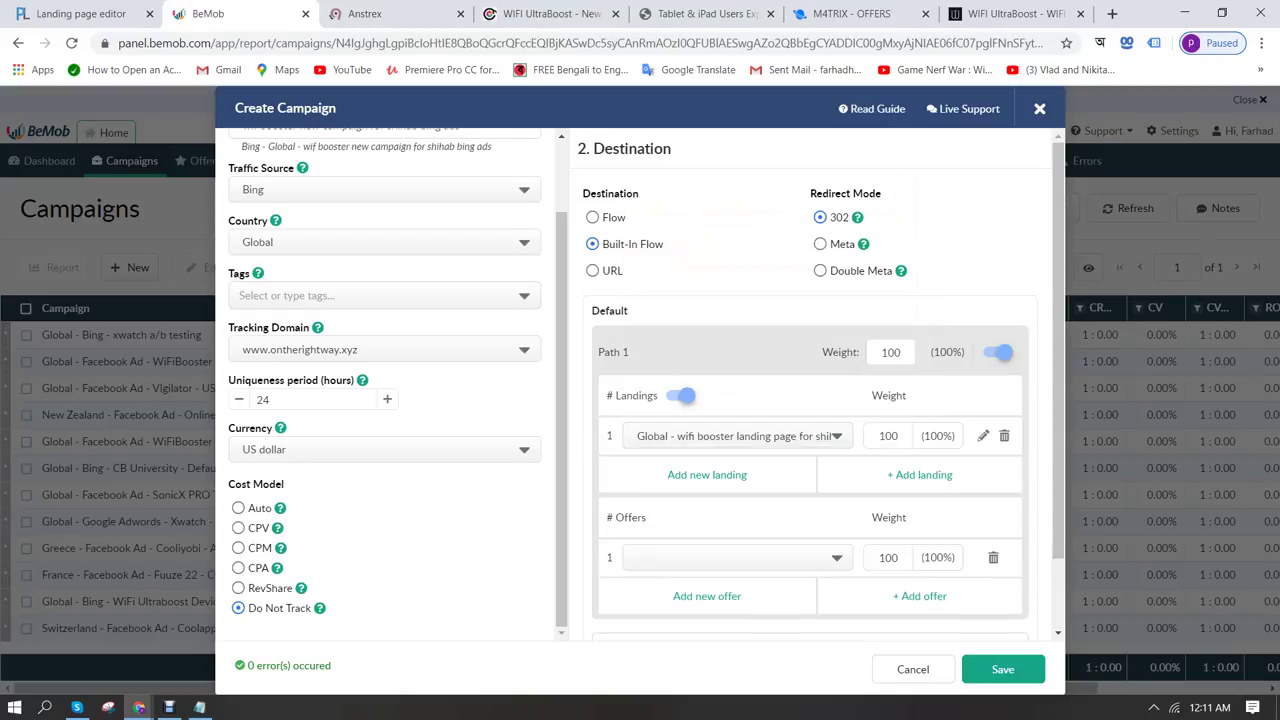
{"action": "left_click", "coordinate": [730, 557]}
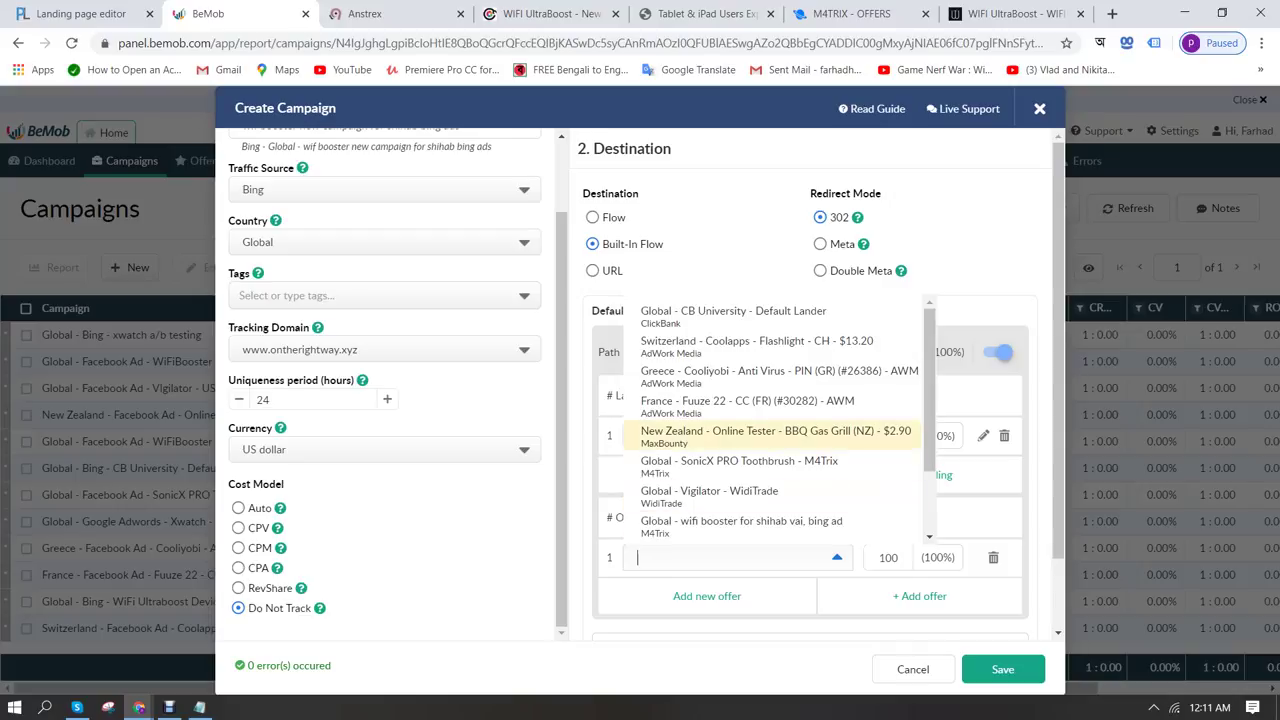
{"action": "scroll", "coordinate": [770, 435], "scroll_direction": "down", "scroll_amount": 2}
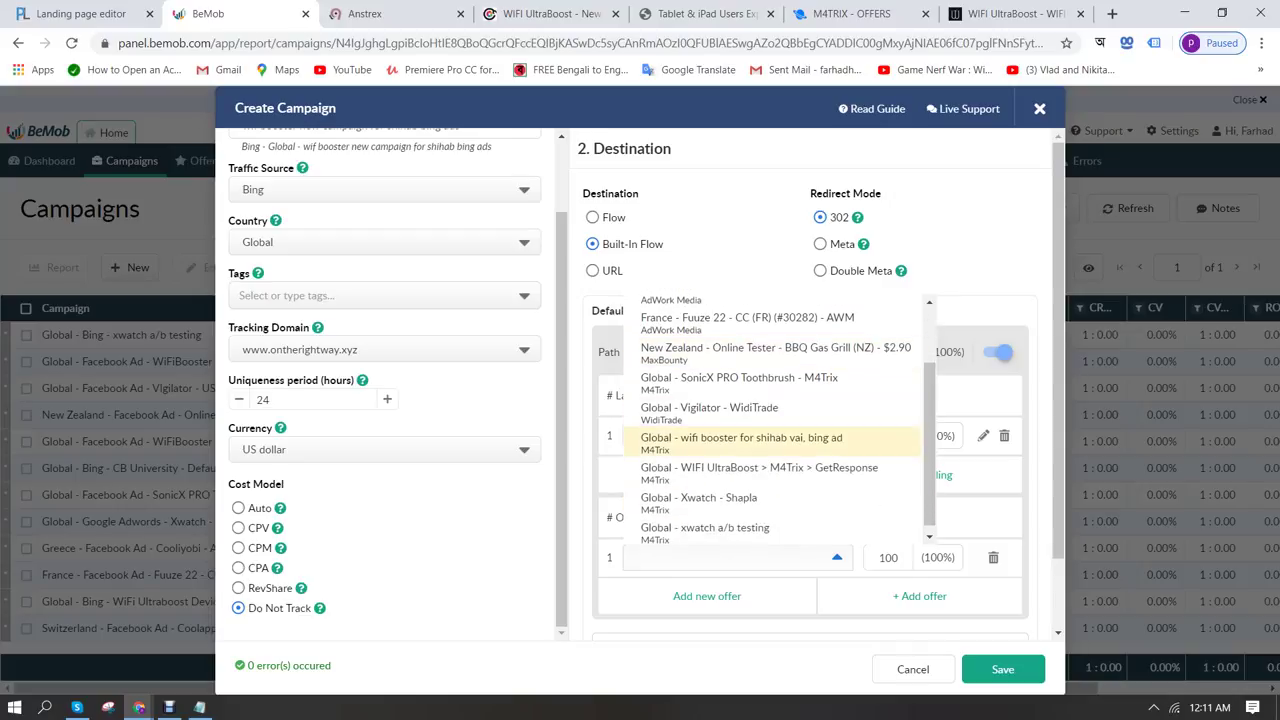
{"action": "left_click", "coordinate": [760, 438]}
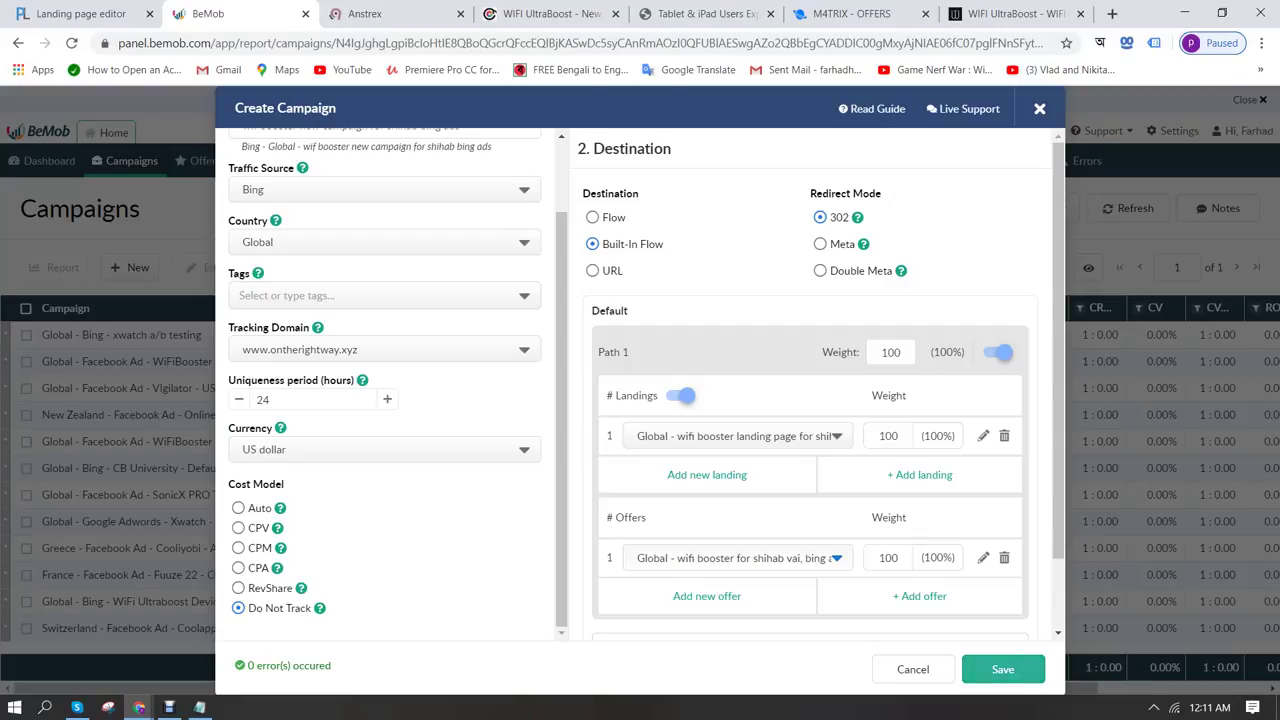
{"action": "left_click", "coordinate": [1003, 669]}
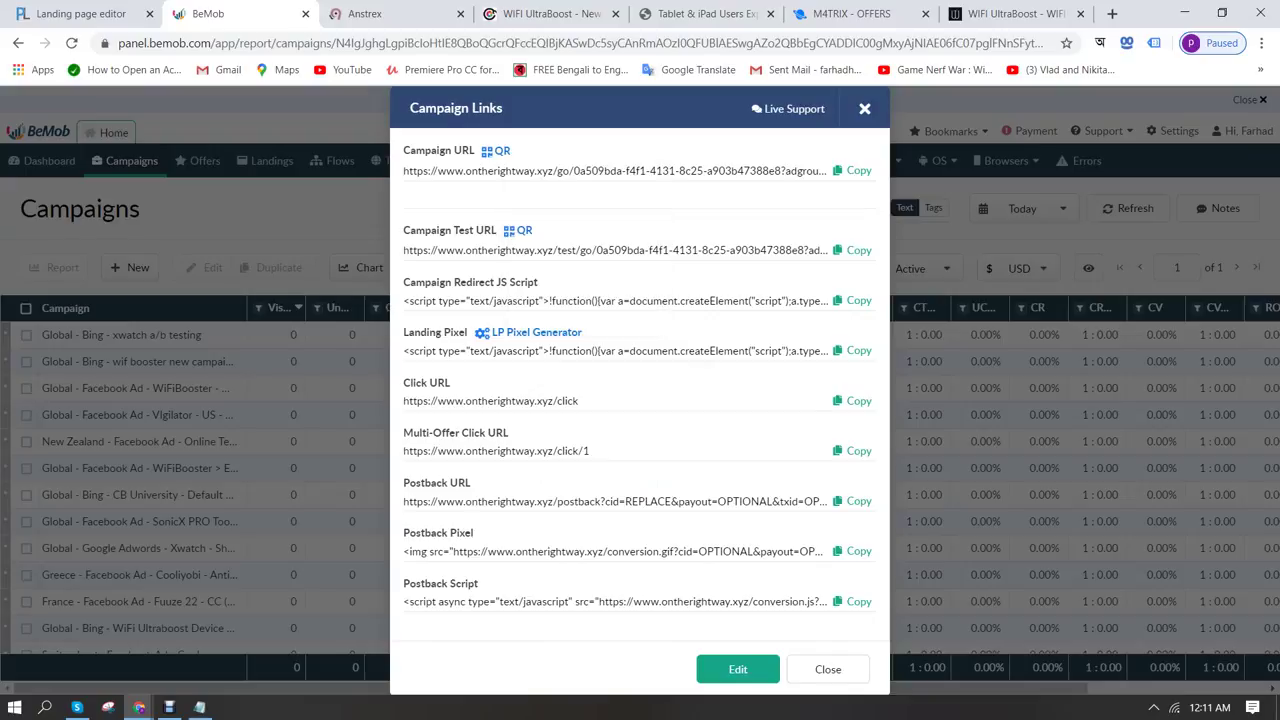
Generate the LP pixel for the wifi booster landing page and copy its script
{"action": "left_click", "coordinate": [536, 332]}
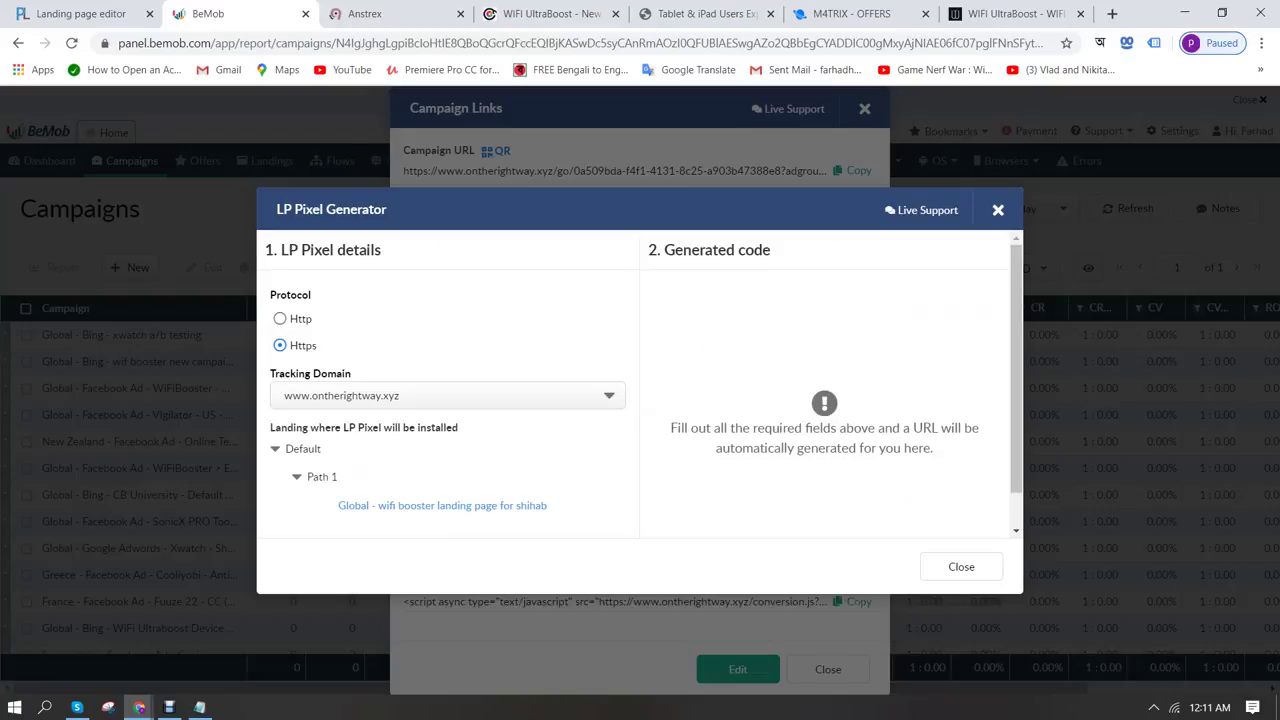
{"action": "left_click", "coordinate": [442, 505]}
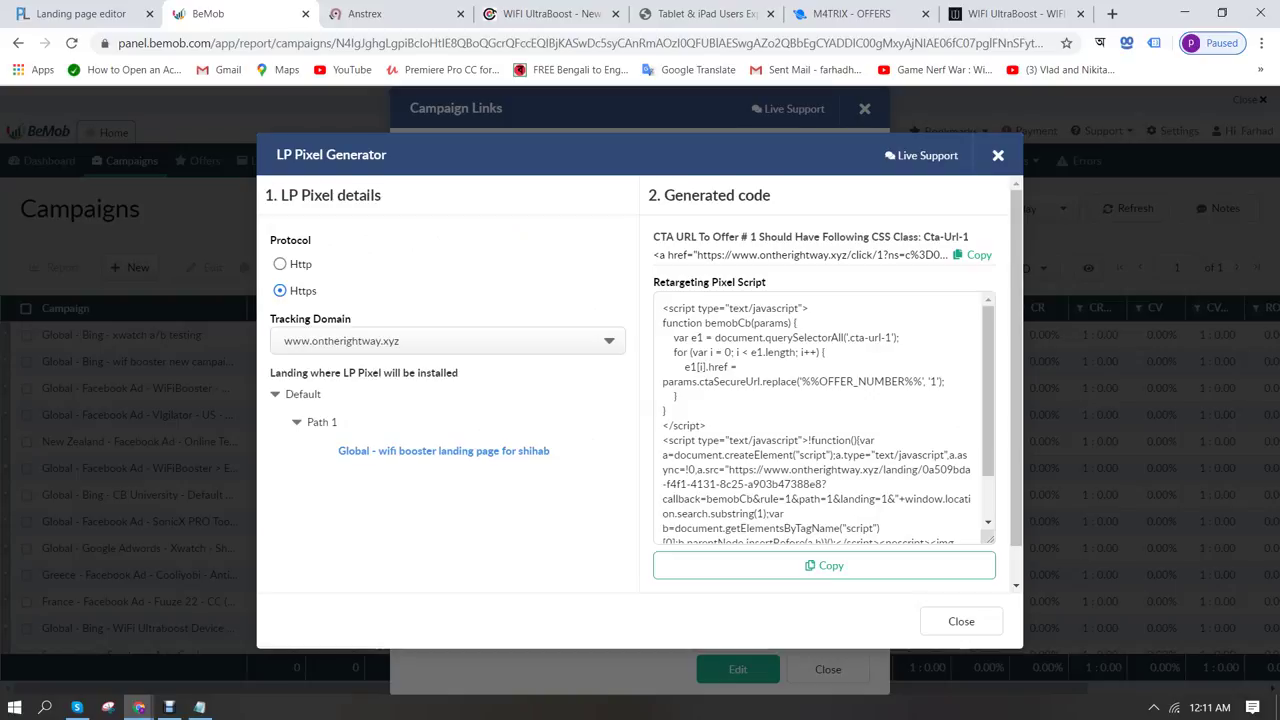
{"action": "left_click", "coordinate": [824, 565]}
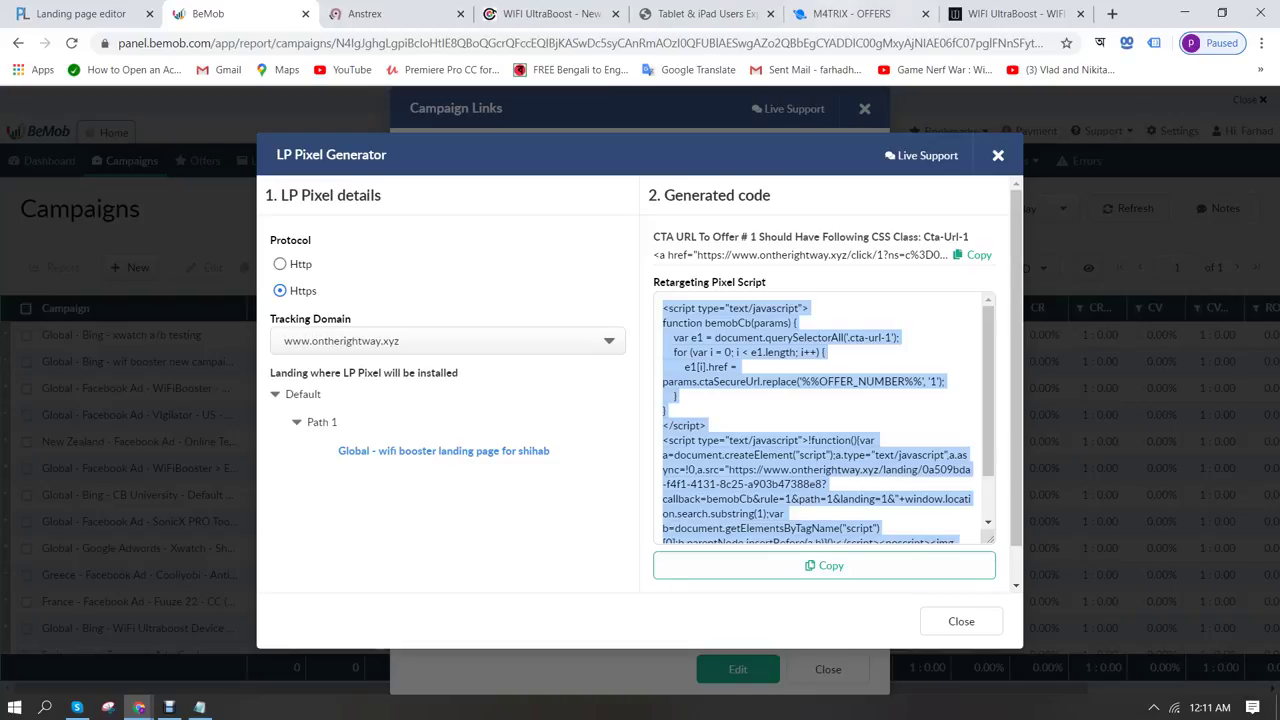
Check the other browser tabs, then copy the CTA link for offer 1
{"action": "left_click", "coordinate": [850, 13]}
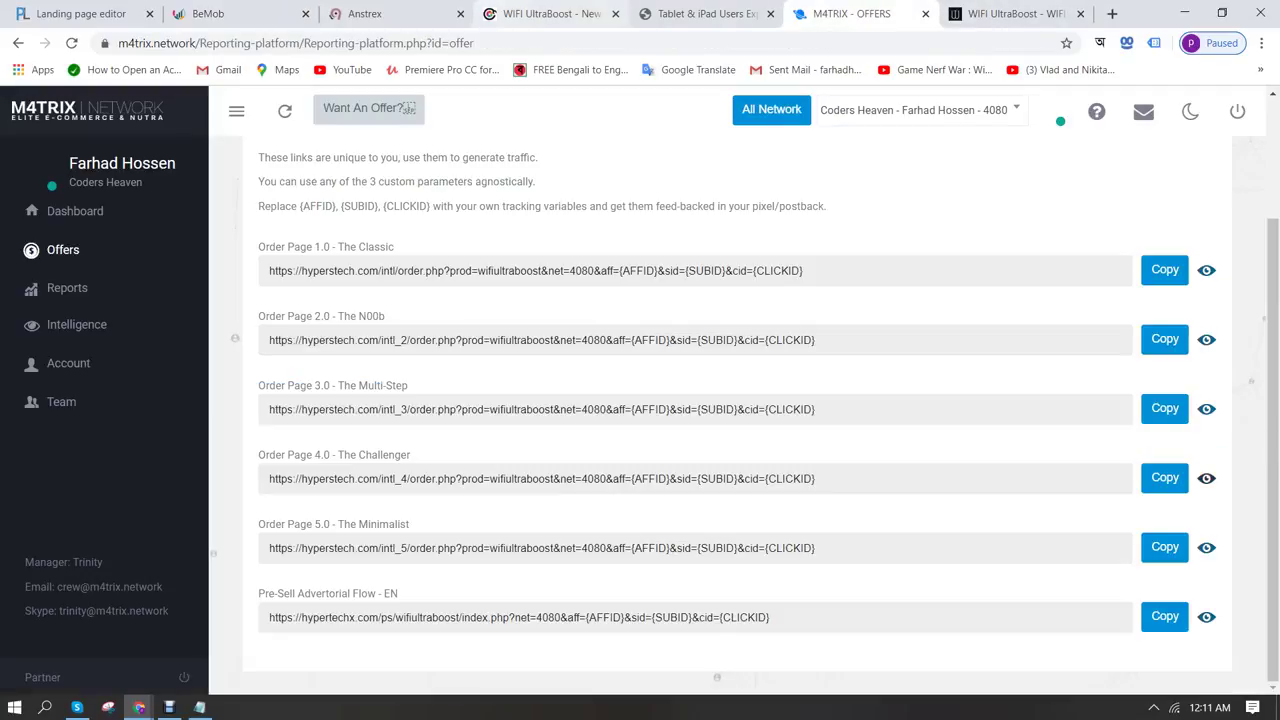
{"action": "left_click", "coordinate": [500, 13]}
{"action": "key", "text": "ctrl+shift+Tab"}
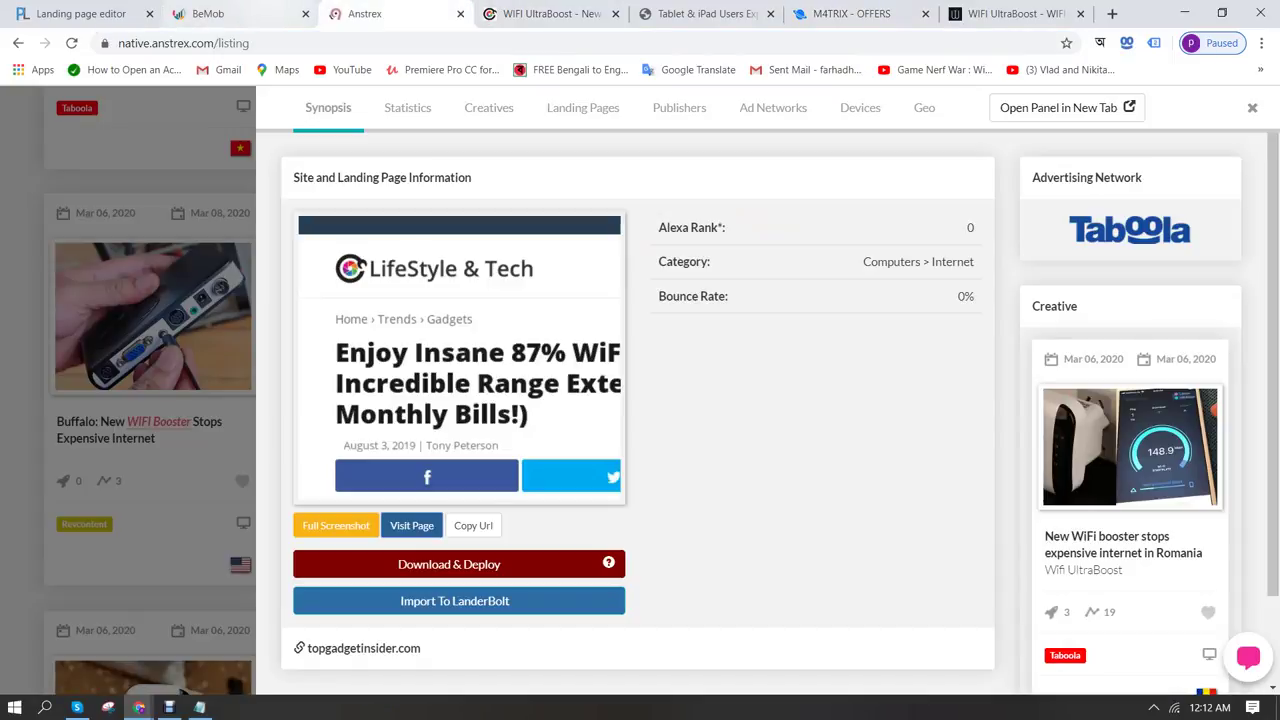
{"action": "key", "text": "ctrl+shift+Tab"}
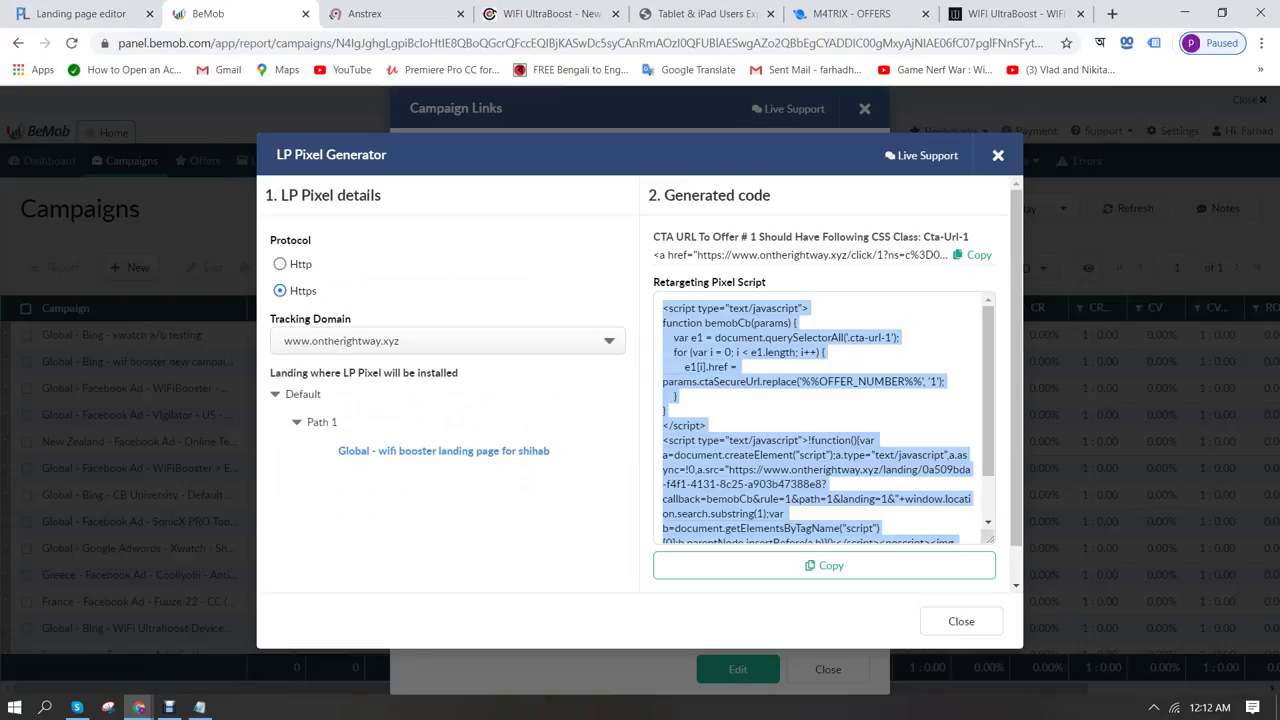
{"action": "left_click", "coordinate": [824, 255]}
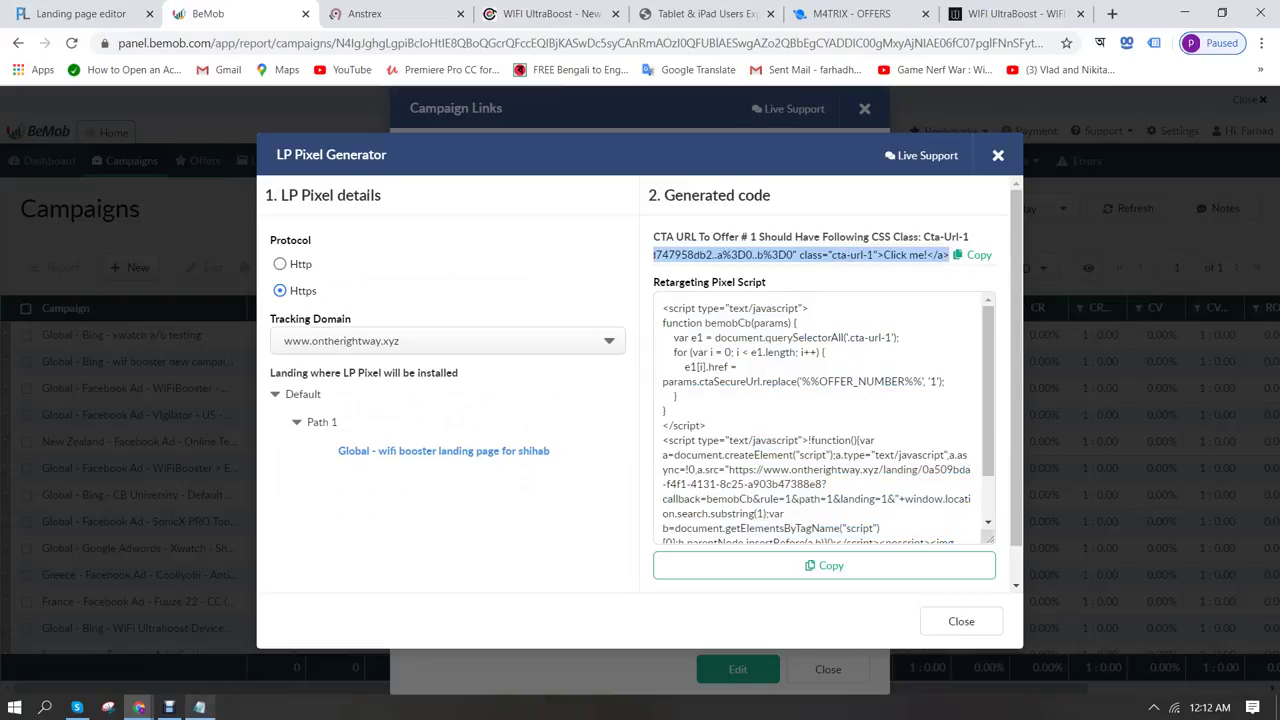
Maximize the Notepad notes with the caret after the order link
{"action": "left_click", "coordinate": [199, 707]}
{"action": "left_click", "coordinate": [1035, 62]}
{"action": "left_click", "coordinate": [669, 210]}
Paste the CTA anchor below the order link, removing the href opening and Click me! text
{"action": "key", "text": "Return"}
{"action": "key", "text": "Return"}
{"action": "key", "text": "Return"}
{"action": "key", "text": "ctrl+v"}
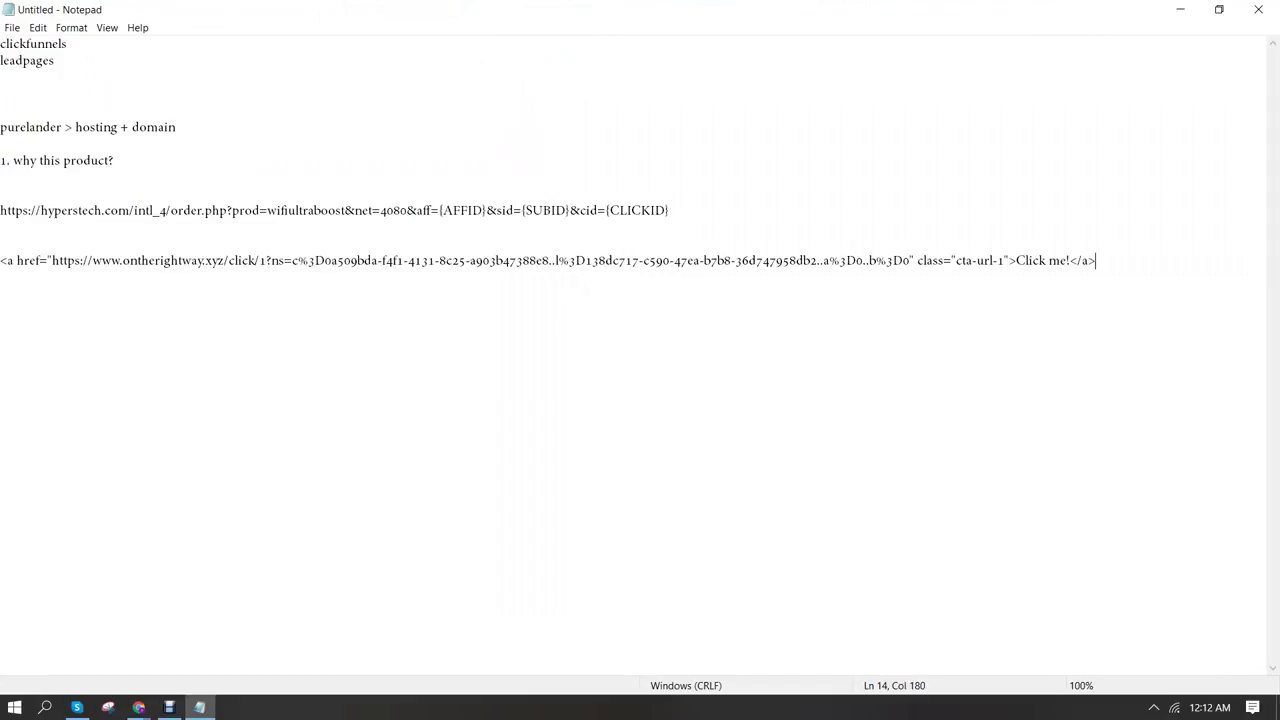
{"action": "left_click", "coordinate": [51, 260]}
{"action": "key", "text": "BackSpace"}
{"action": "key", "text": "BackSpace"}
{"action": "key", "text": "BackSpace"}
{"action": "key", "text": "BackSpace"}
{"action": "key", "text": "BackSpace"}
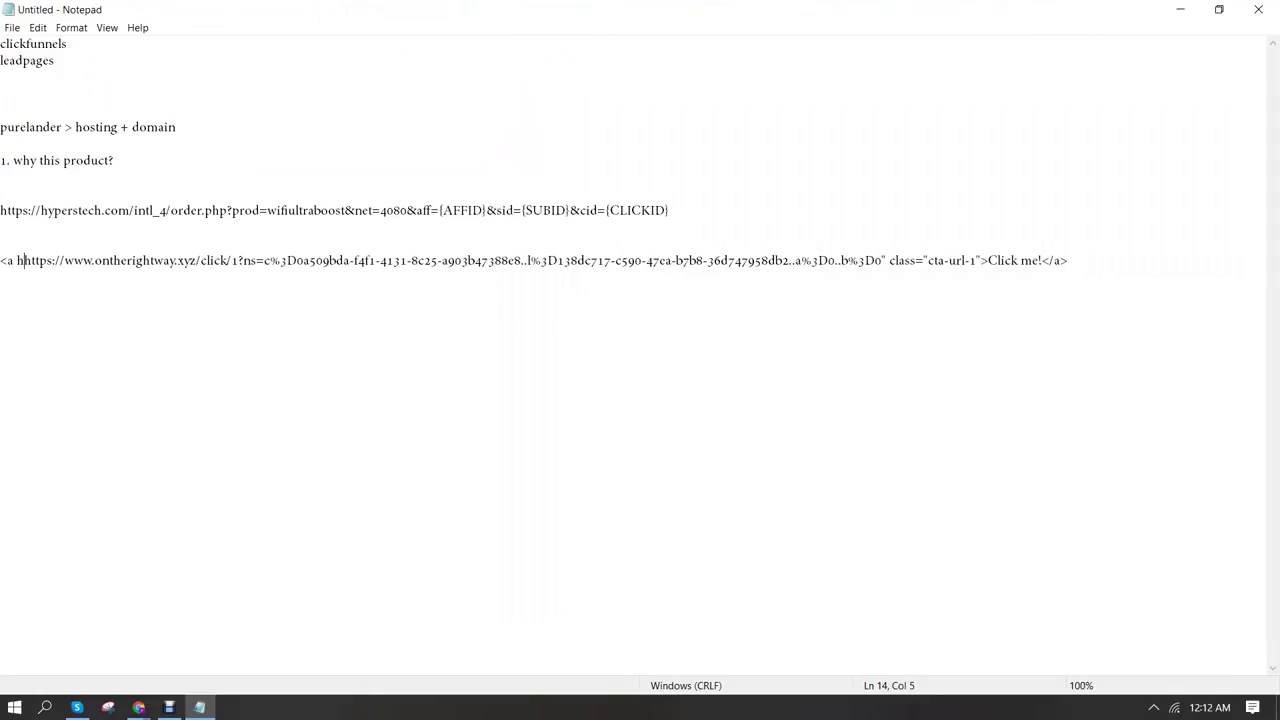
{"action": "key", "text": "BackSpace"}
{"action": "key", "text": "BackSpace"}
{"action": "key", "text": "BackSpace"}
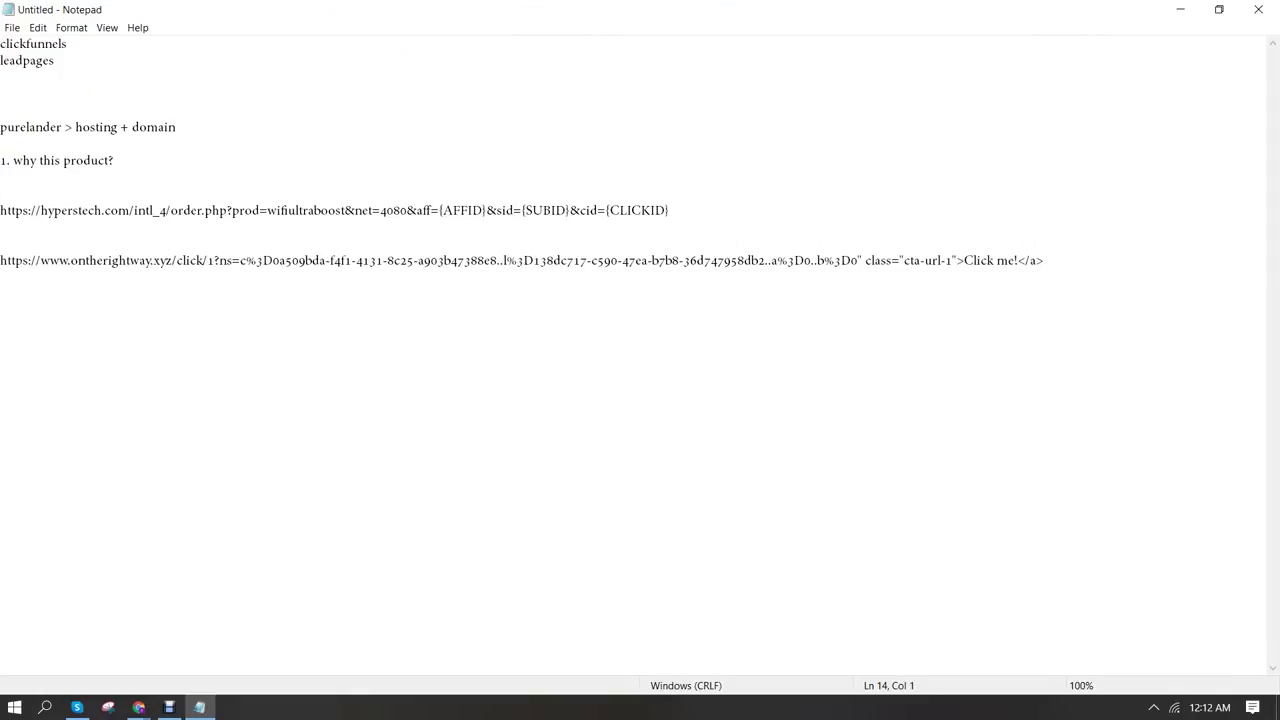
{"action": "key", "text": "BackSpace"}
{"action": "key", "text": "BackSpace"}
{"action": "key", "text": "BackSpace"}
{"action": "key", "text": "BackSpace"}
{"action": "key", "text": "BackSpace"}
{"action": "key", "text": "BackSpace"}
{"action": "key", "text": "BackSpace"}
{"action": "key", "text": "BackSpace"}
{"action": "key", "text": "BackSpace"}
{"action": "key", "text": "BackSpace"}
Select and copy the ontherightway.xyz tracking URL, then go to the next browser tab
{"action": "key", "text": "ctrl+shift+Left"}
{"action": "key", "text": "ctrl+shift+Left"}
{"action": "key", "text": "ctrl+shift+Left"}
{"action": "key", "text": "ctrl+shift+Left"}
{"action": "key", "text": "ctrl+shift+Left"}
{"action": "key", "text": "ctrl+shift+Left"}
{"action": "key", "text": "ctrl+shift+Left"}
{"action": "key", "text": "ctrl+shift+Left"}
{"action": "key", "text": "ctrl+shift+Left"}
{"action": "key", "text": "ctrl+shift+Left"}
{"action": "key", "text": "ctrl+shift+Left"}
{"action": "key", "text": "ctrl+shift+Left"}
{"action": "key", "text": "ctrl+shift+Left"}
{"action": "key", "text": "ctrl+shift+Left"}
{"action": "key", "text": "ctrl+shift+Left"}
{"action": "key", "text": "ctrl+shift+Left"}
{"action": "key", "text": "ctrl+shift+Left"}
{"action": "key", "text": "ctrl+shift+Left"}
{"action": "key", "text": "ctrl+shift+Left"}
{"action": "key", "text": "ctrl+shift+Left"}
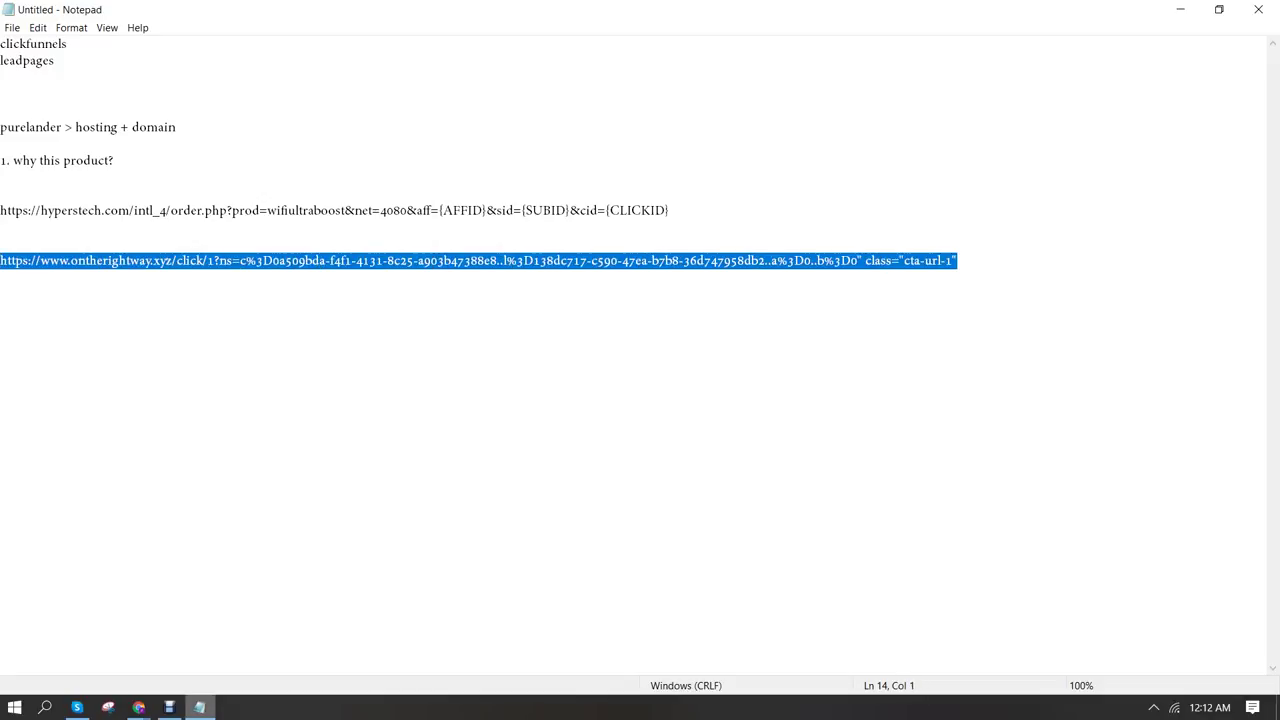
{"action": "key", "text": "alt+Tab"}
{"action": "key", "text": "ctrl+Tab"}
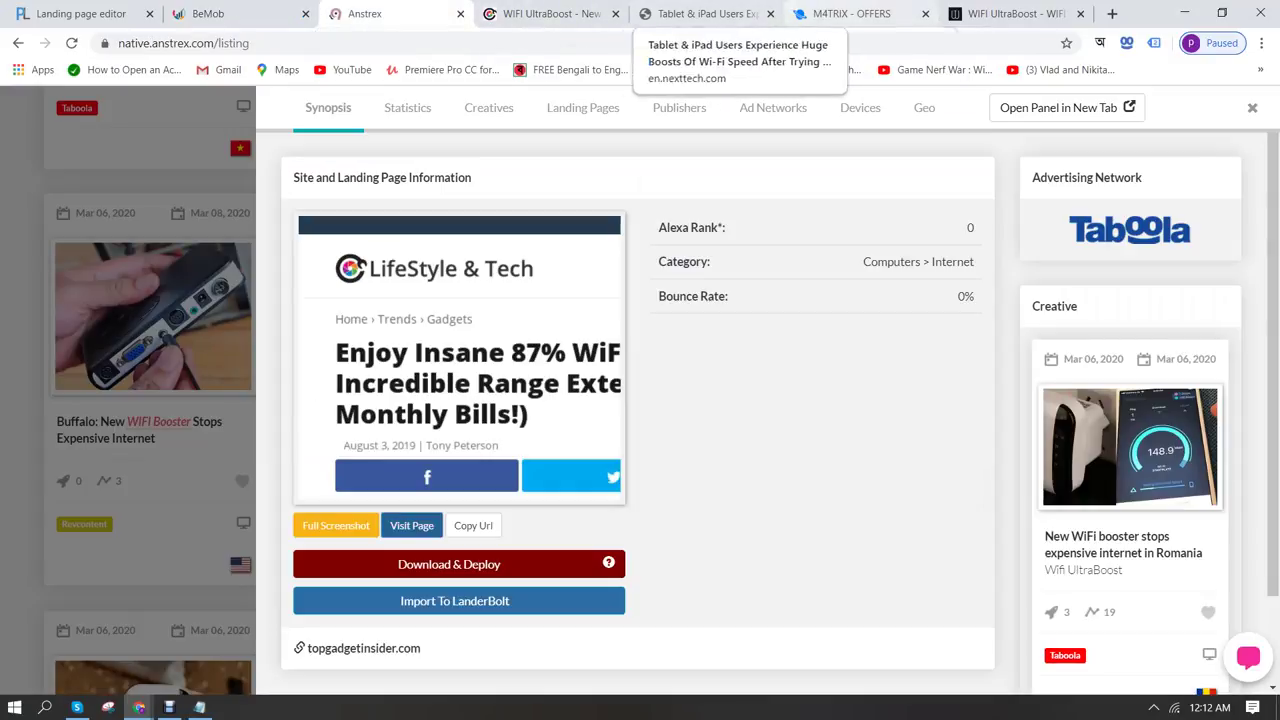
Replace the techsxpro order link in Links Replacer with the pasted tracking URL
{"action": "left_click", "coordinate": [80, 13]}
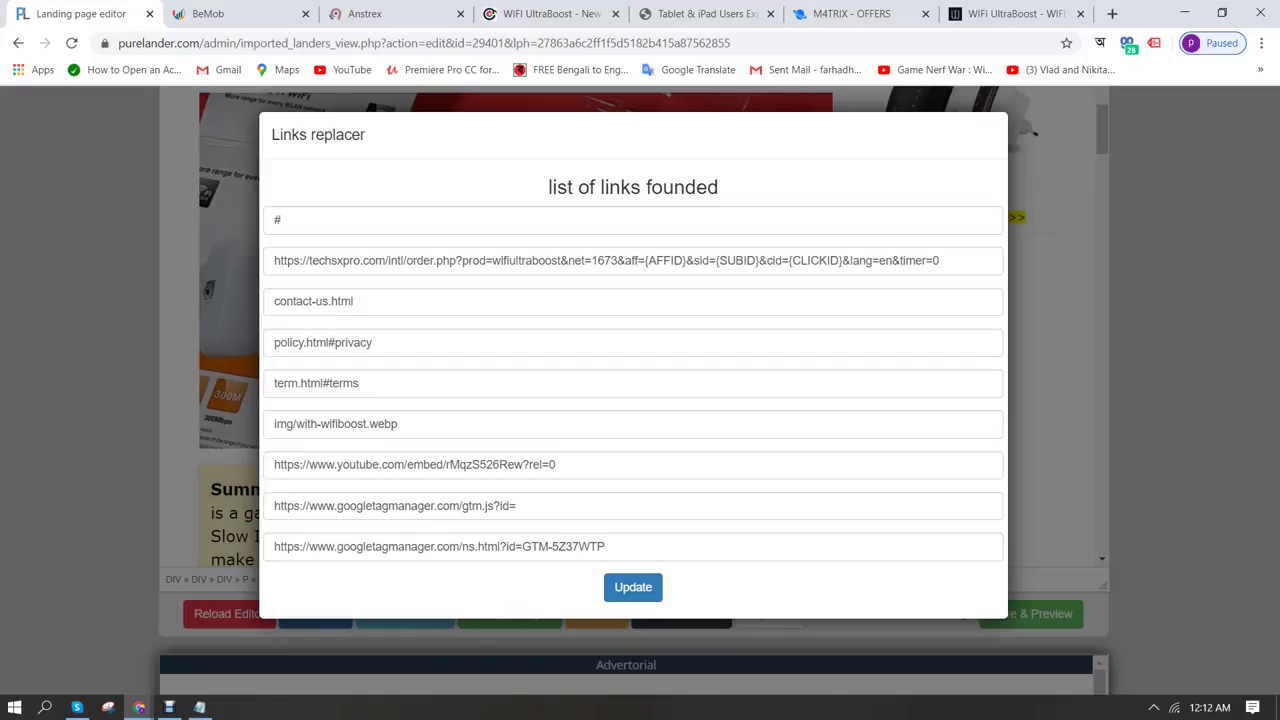
{"action": "left_click", "coordinate": [600, 260]}
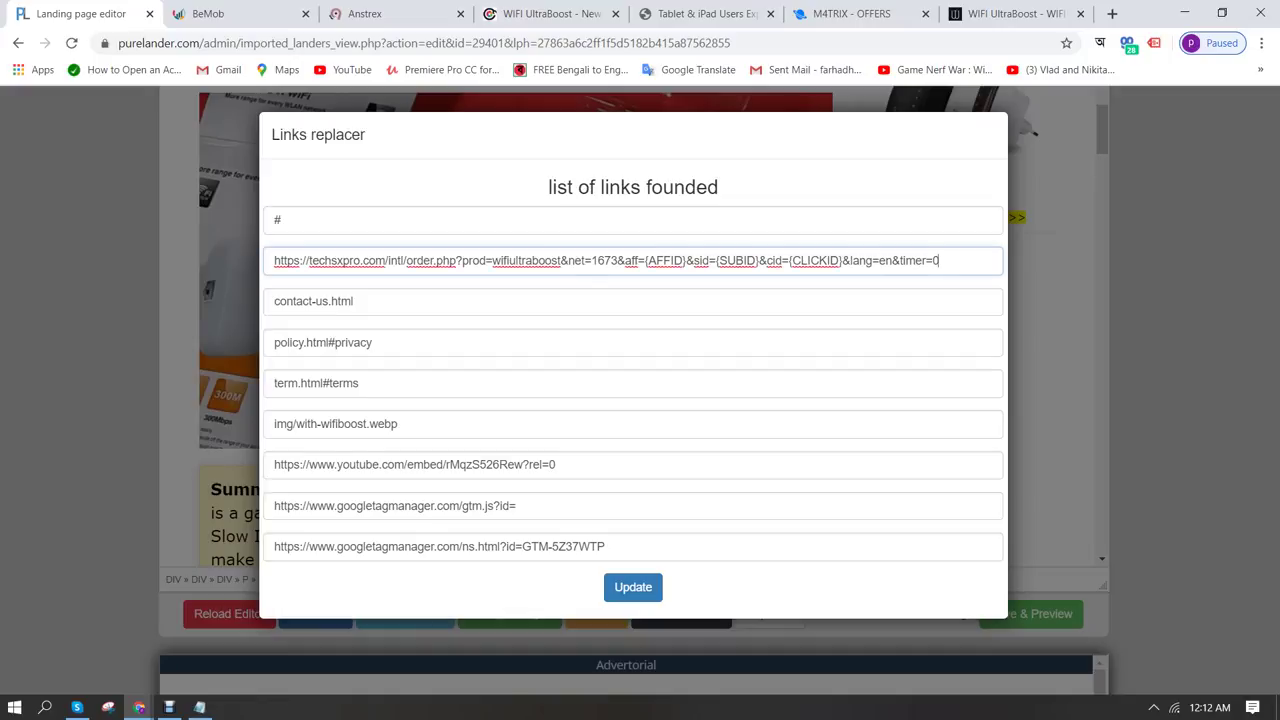
{"action": "key", "text": "ctrl+a"}
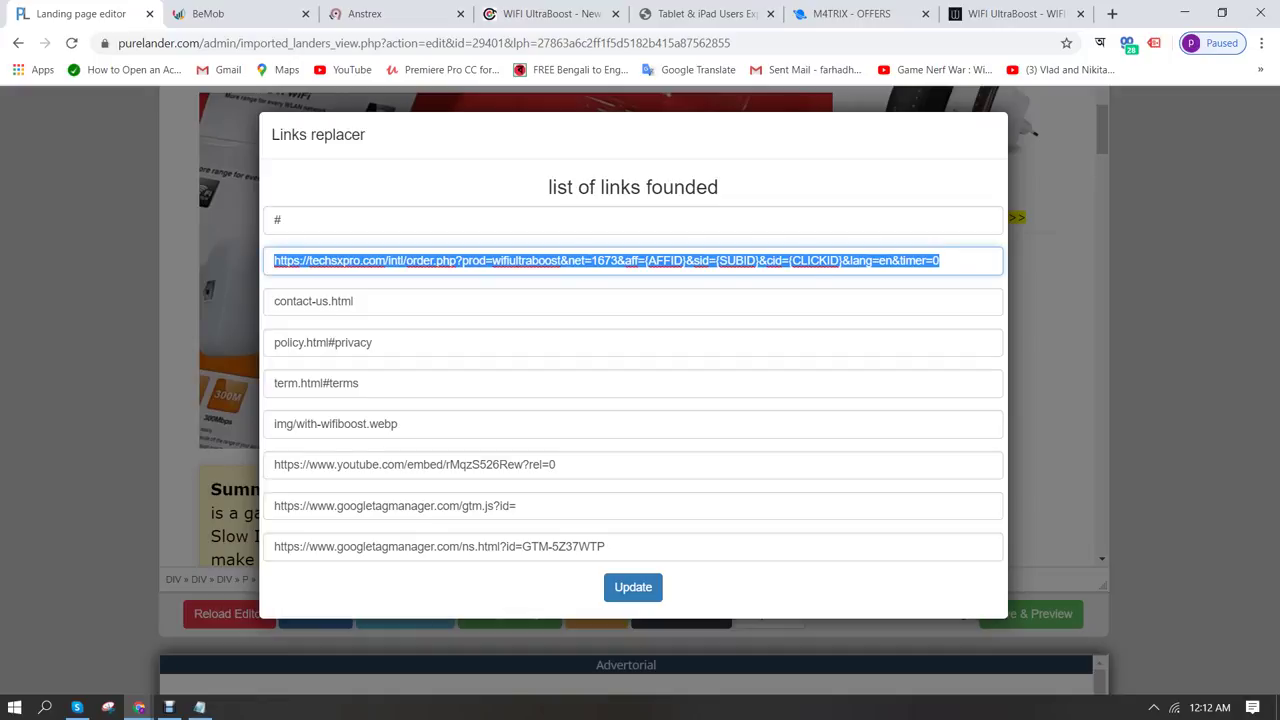
{"action": "key", "text": "BackSpace"}
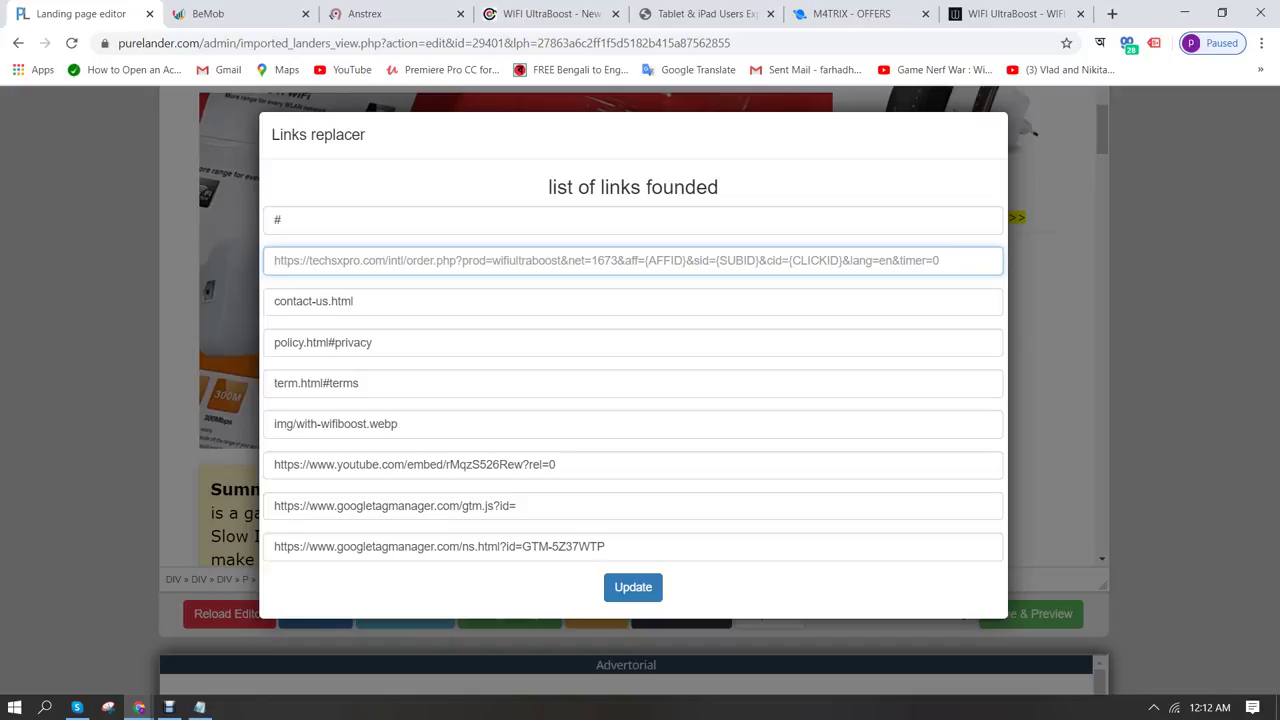
{"action": "key", "text": "ctrl+v"}
Paste the tracking URL into the # link field and apply the replacements
{"action": "left_click", "coordinate": [281, 220]}
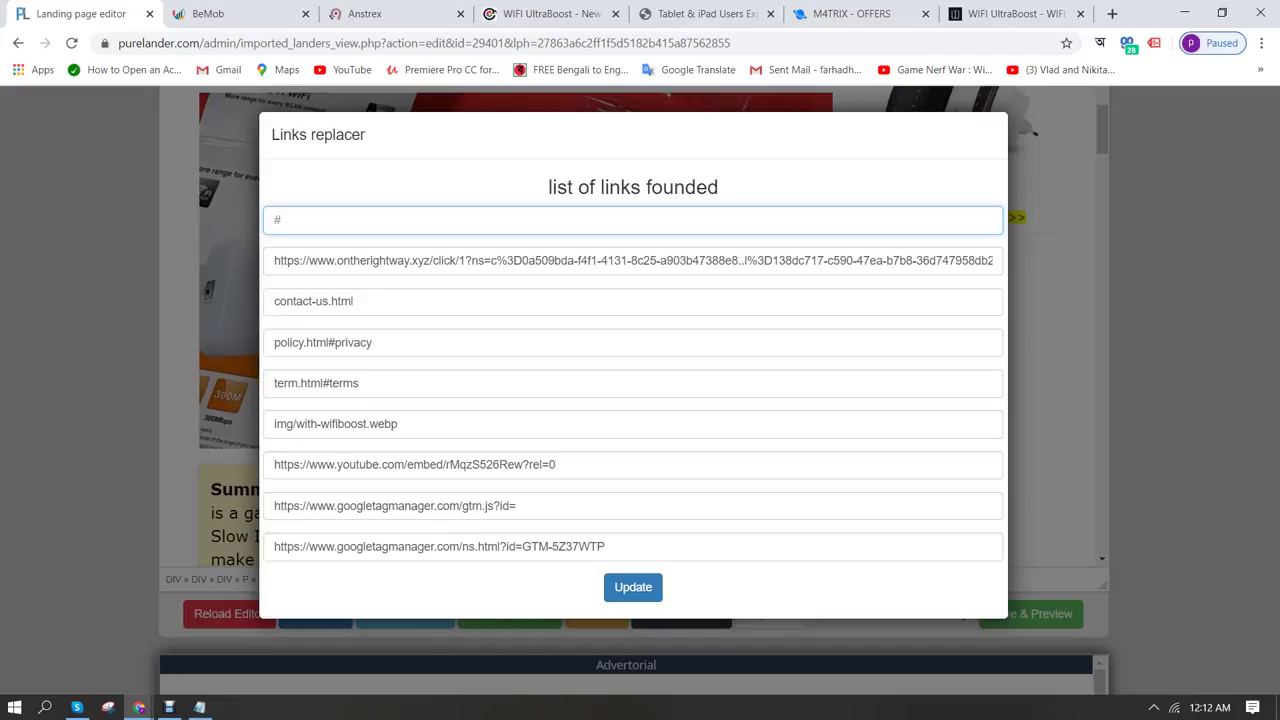
{"action": "key", "text": "ctrl+v"}
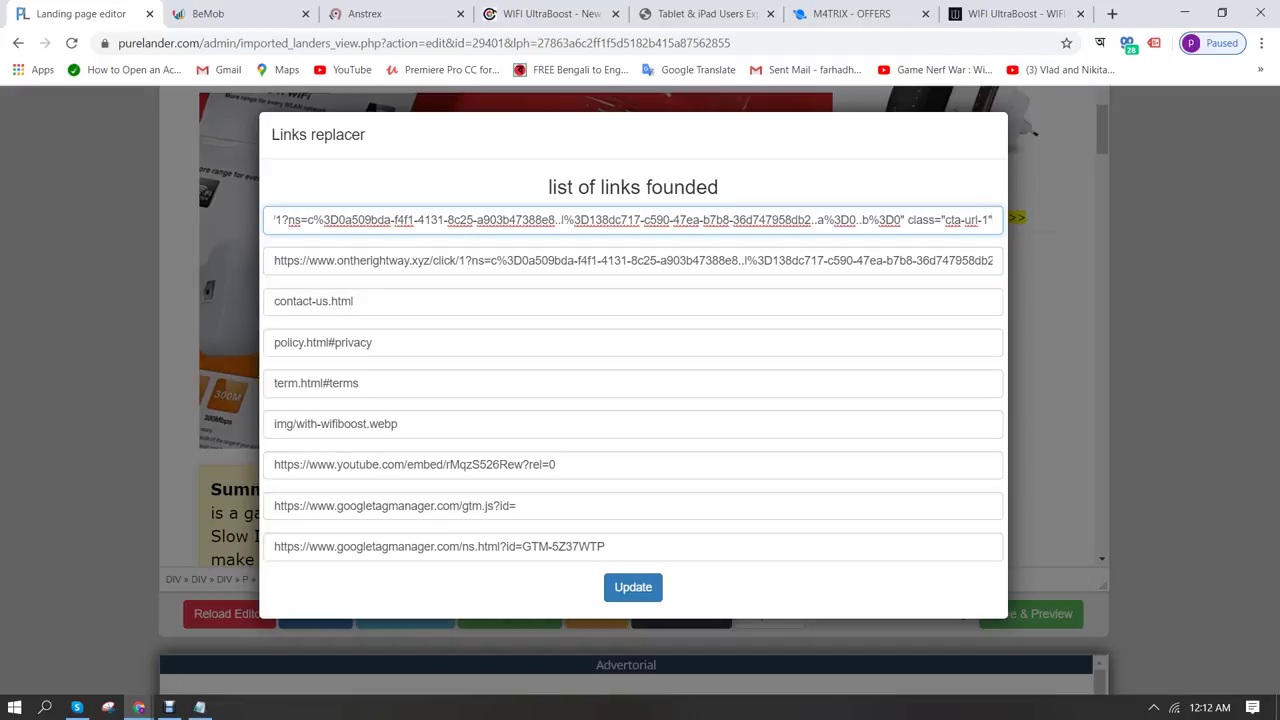
{"action": "key", "text": "Tab"}
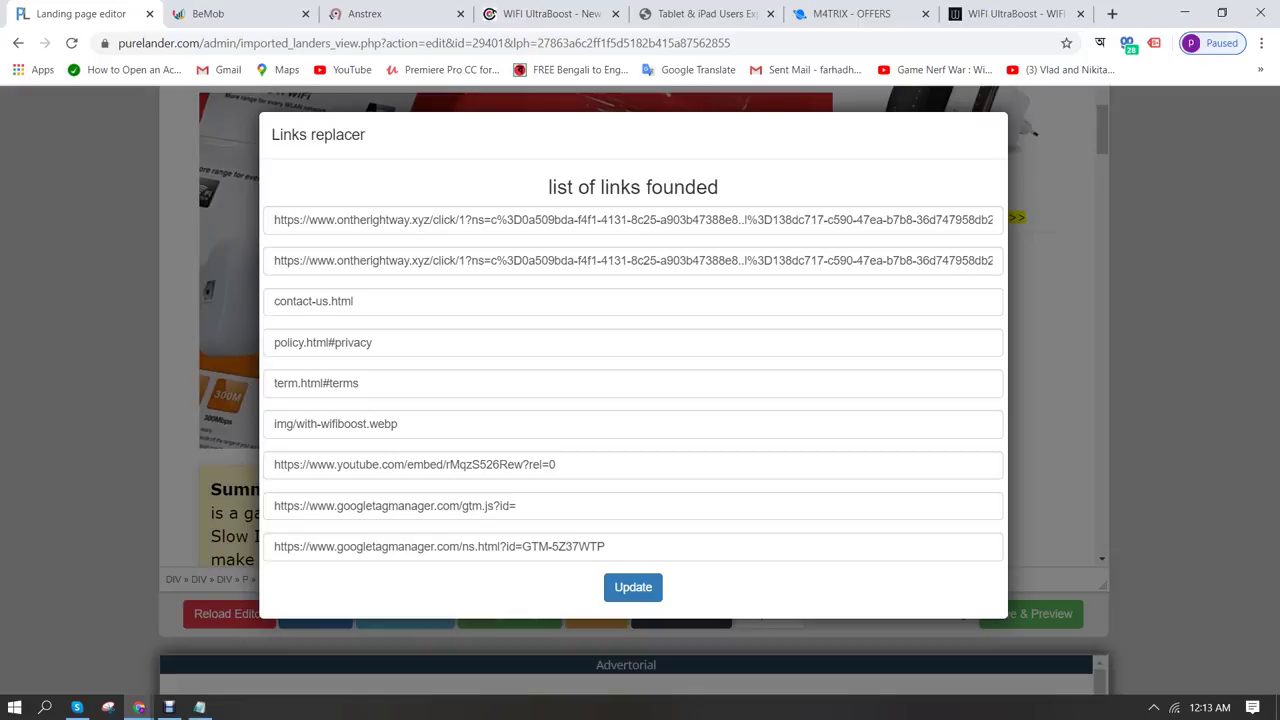
{"action": "left_click", "coordinate": [633, 587]}
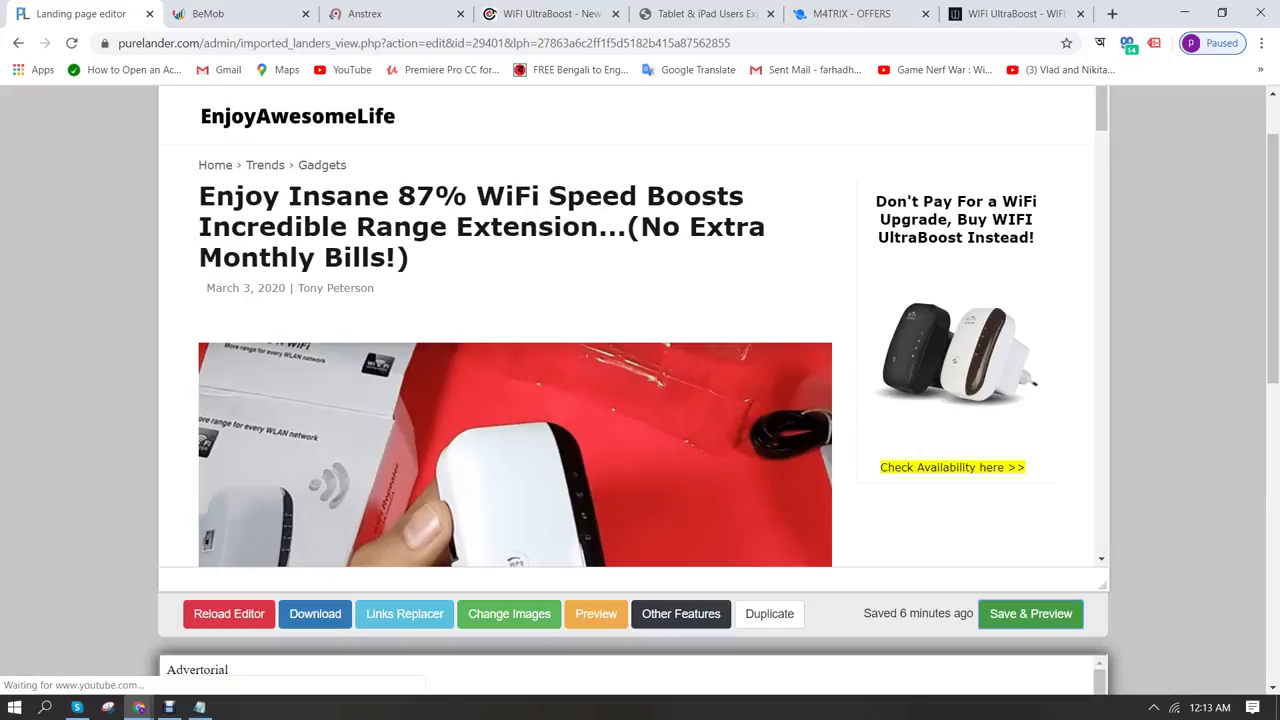
Preview the updated lander and test its Check Availability offer link
{"action": "scroll", "coordinate": [640, 325], "scroll_direction": "down", "scroll_amount": 4}
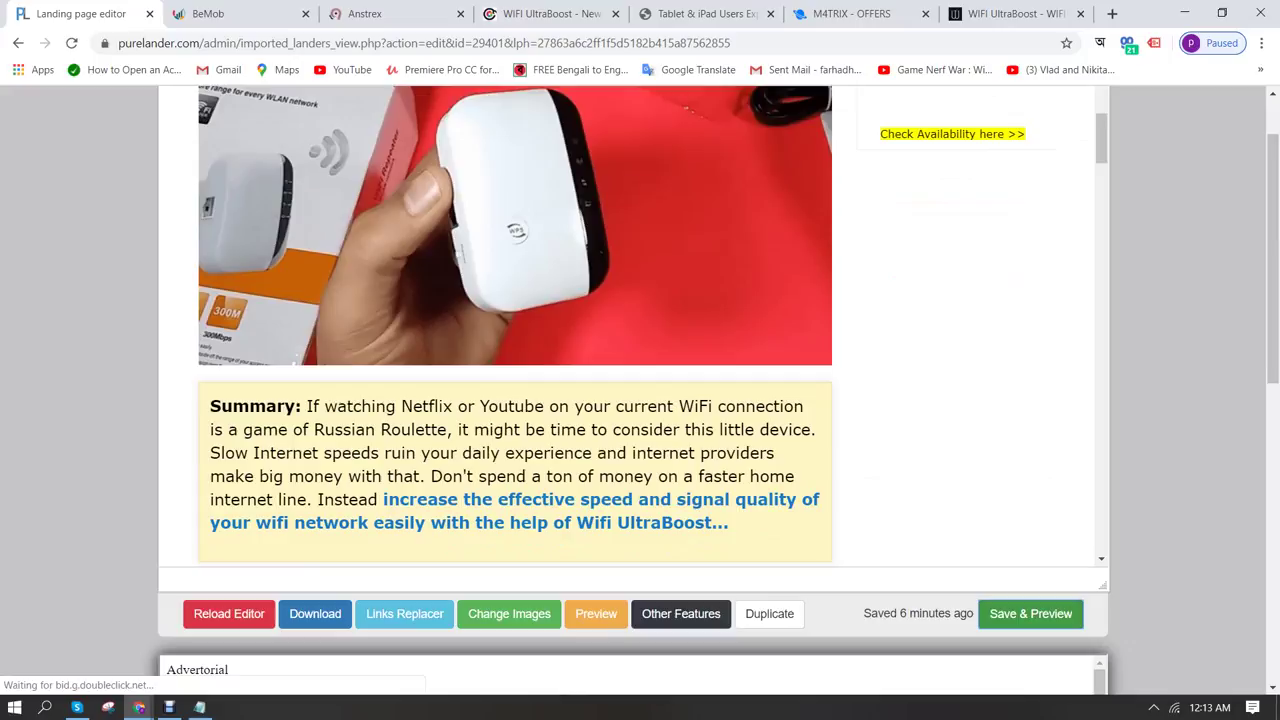
{"action": "scroll", "coordinate": [640, 325], "scroll_direction": "down", "scroll_amount": 3}
{"action": "scroll", "coordinate": [640, 325], "scroll_direction": "up", "scroll_amount": 1}
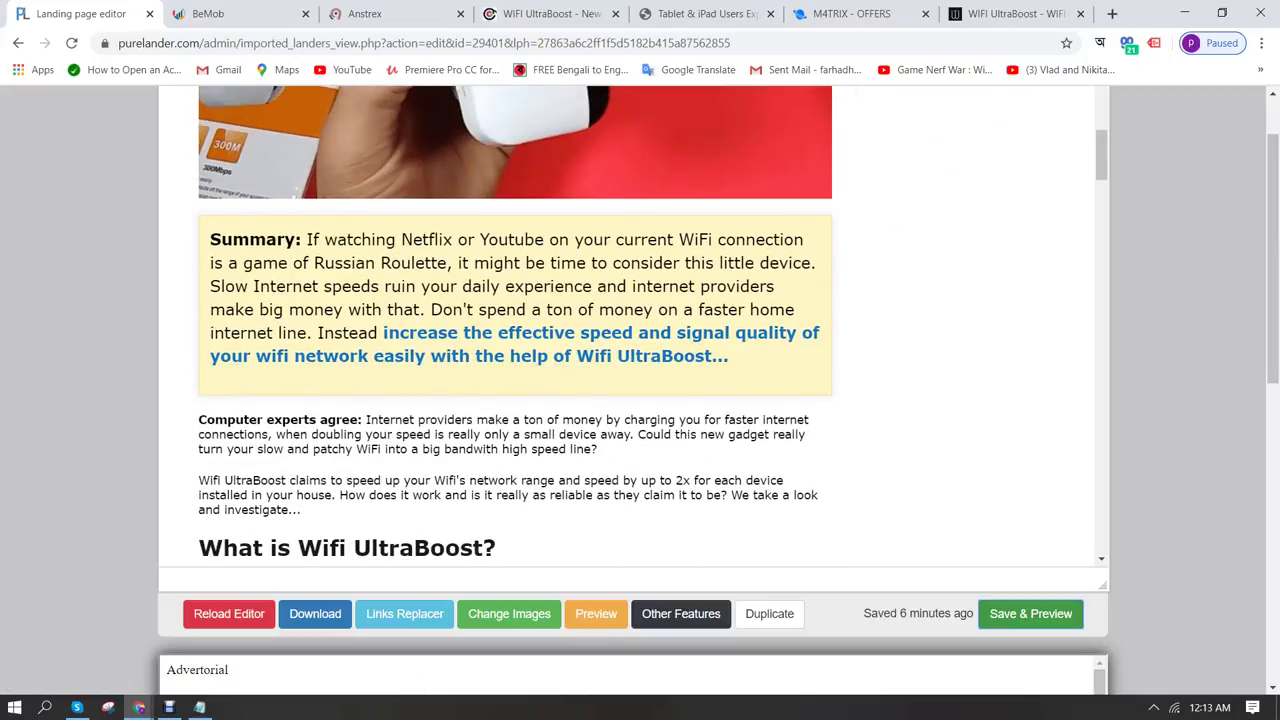
{"action": "left_click", "coordinate": [596, 613]}
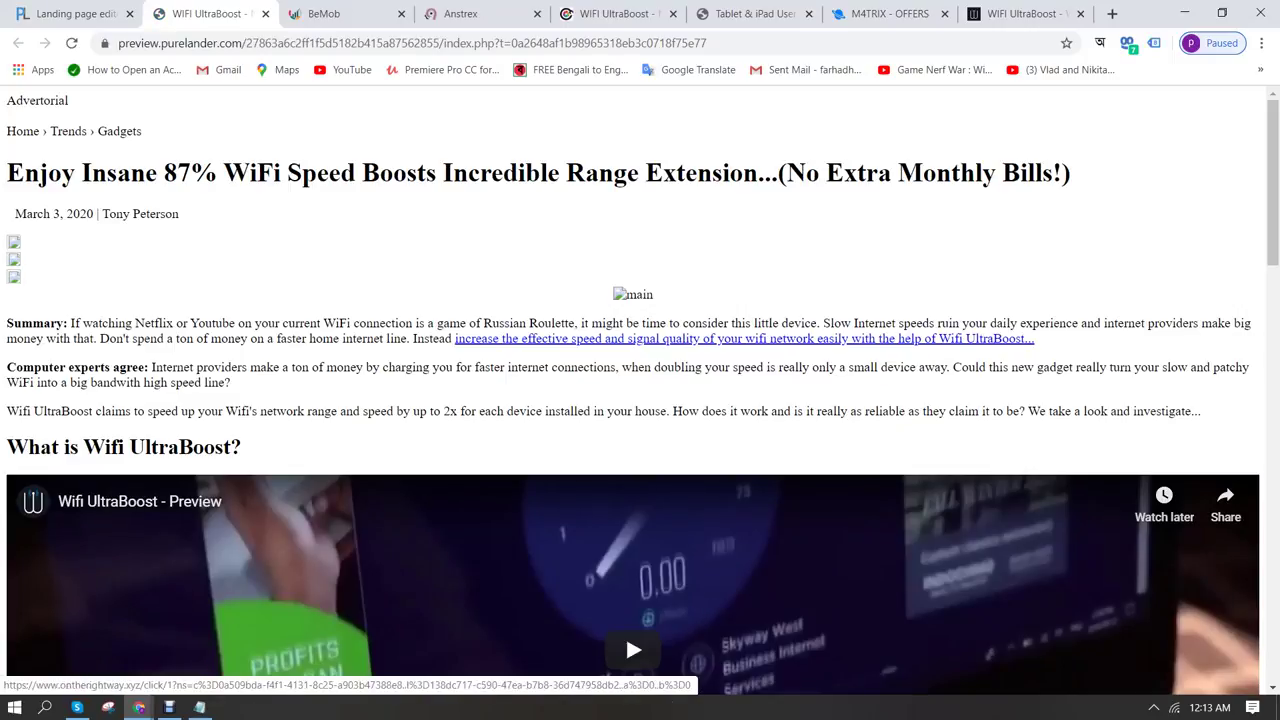
{"action": "left_click", "coordinate": [940, 338]}
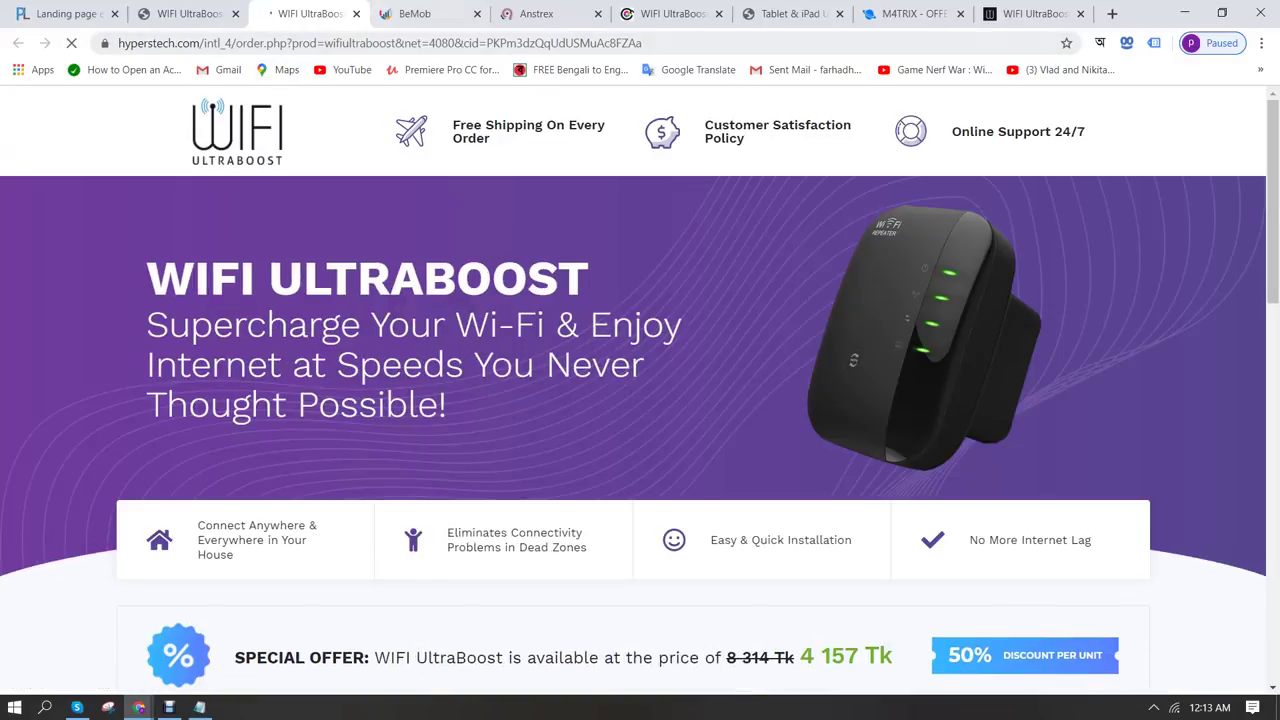
Close the offer and preview tabs and bring up the Download Landing Page options
{"action": "left_click", "coordinate": [356, 14]}
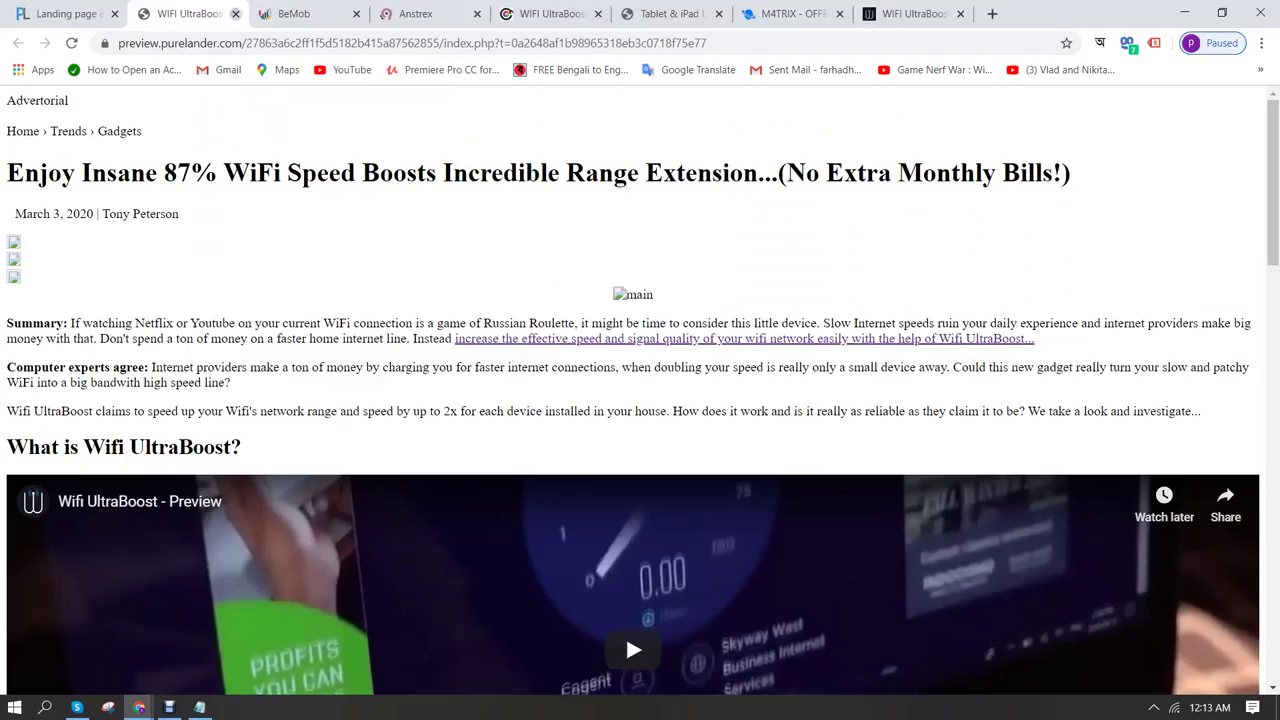
{"action": "left_click", "coordinate": [236, 14]}
{"action": "left_click", "coordinate": [60, 14]}
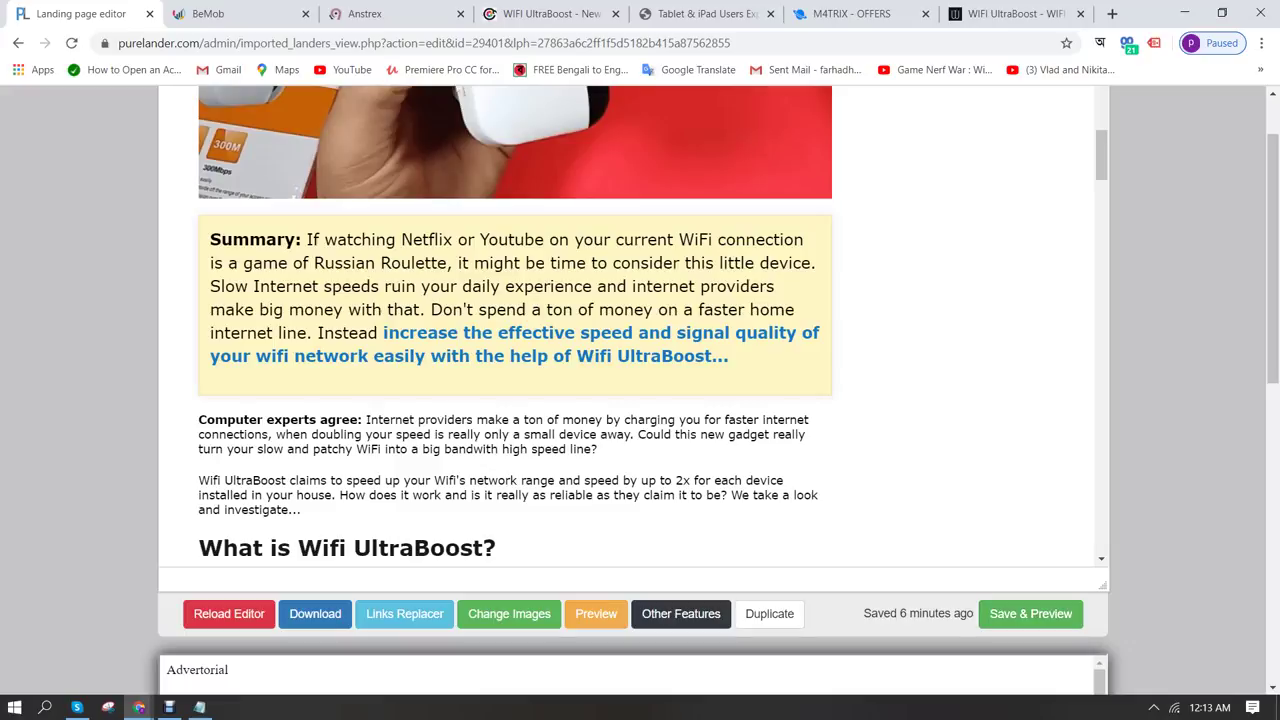
{"action": "left_click", "coordinate": [315, 613]}
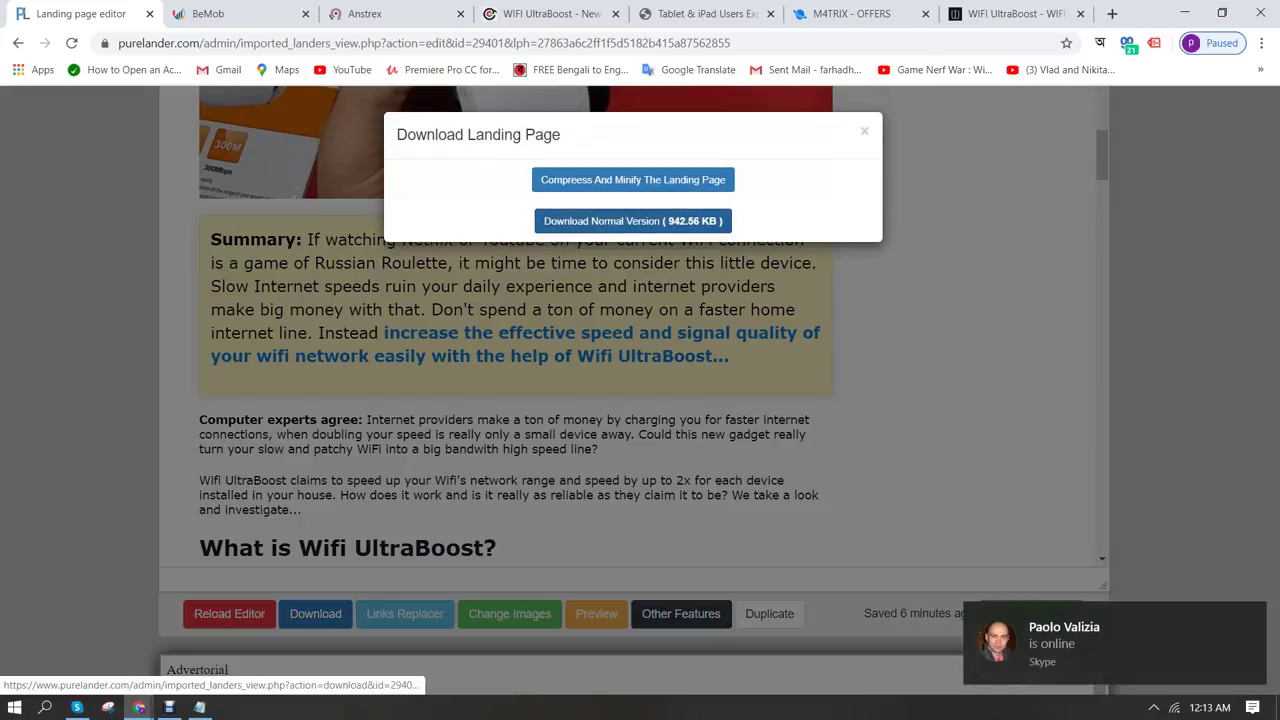
Download the normal uncompressed lander zip and open a File Explorer window
{"action": "left_click", "coordinate": [633, 221]}
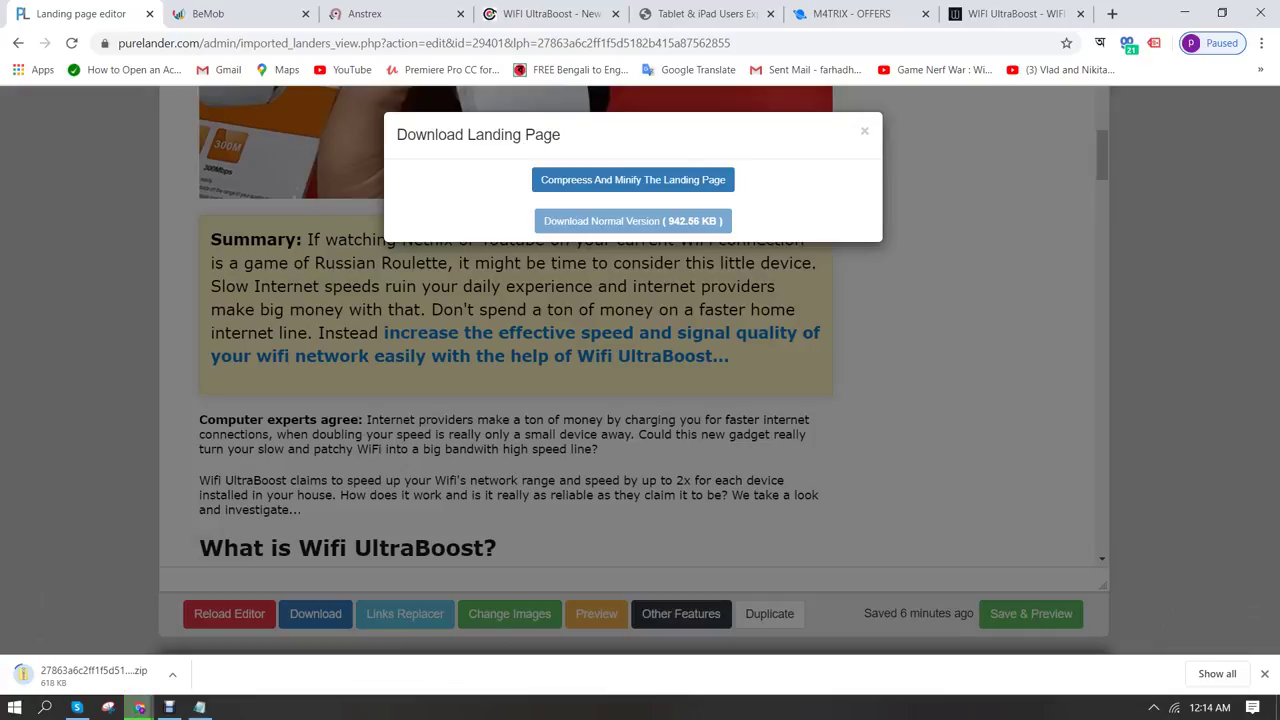
{"action": "key", "text": "super+e"}
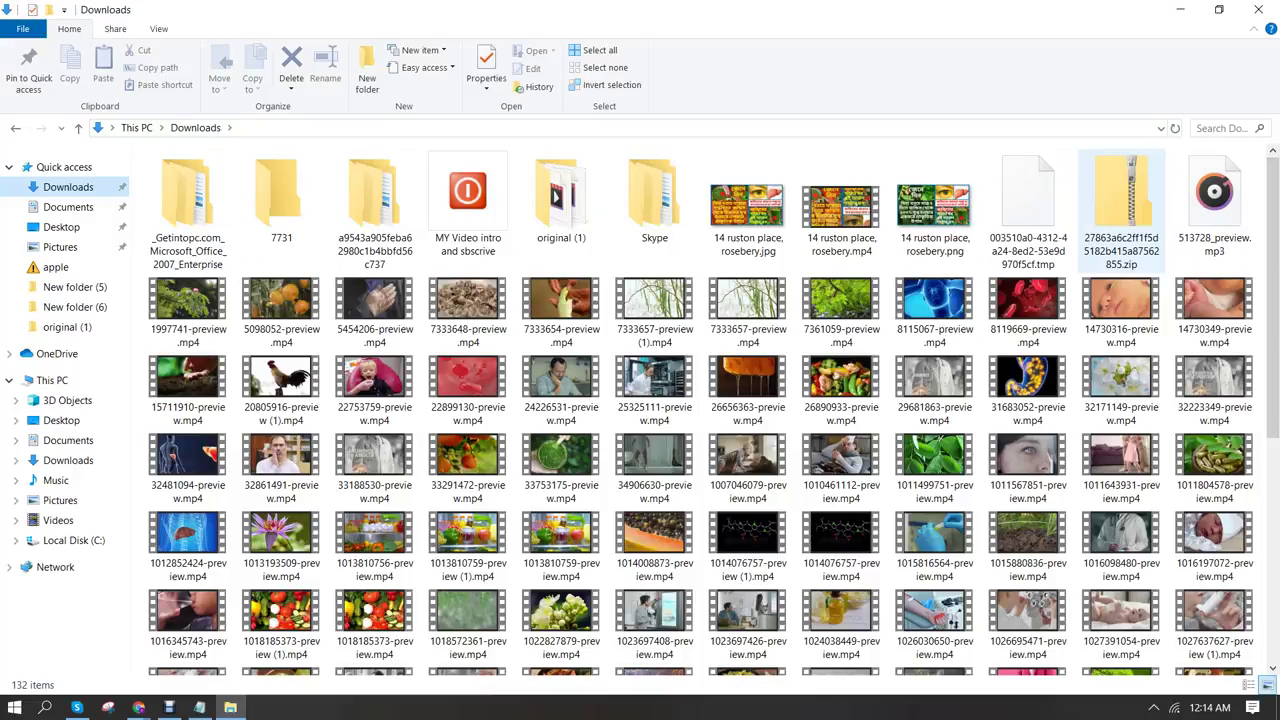
Copy the downloaded lander zip and clear all windows off the desktop
{"action": "left_click", "coordinate": [1120, 215]}
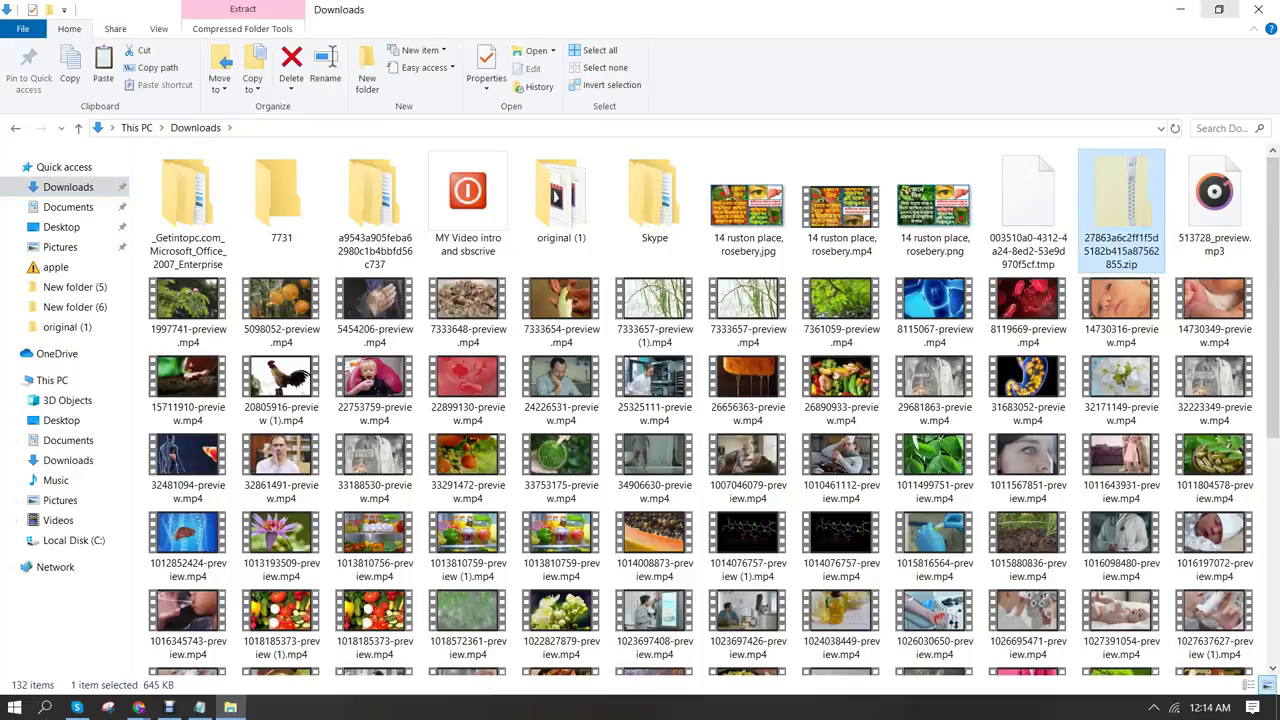
{"action": "left_click", "coordinate": [1181, 10]}
{"action": "left_click", "coordinate": [1184, 12]}
{"action": "left_click", "coordinate": [1184, 12]}
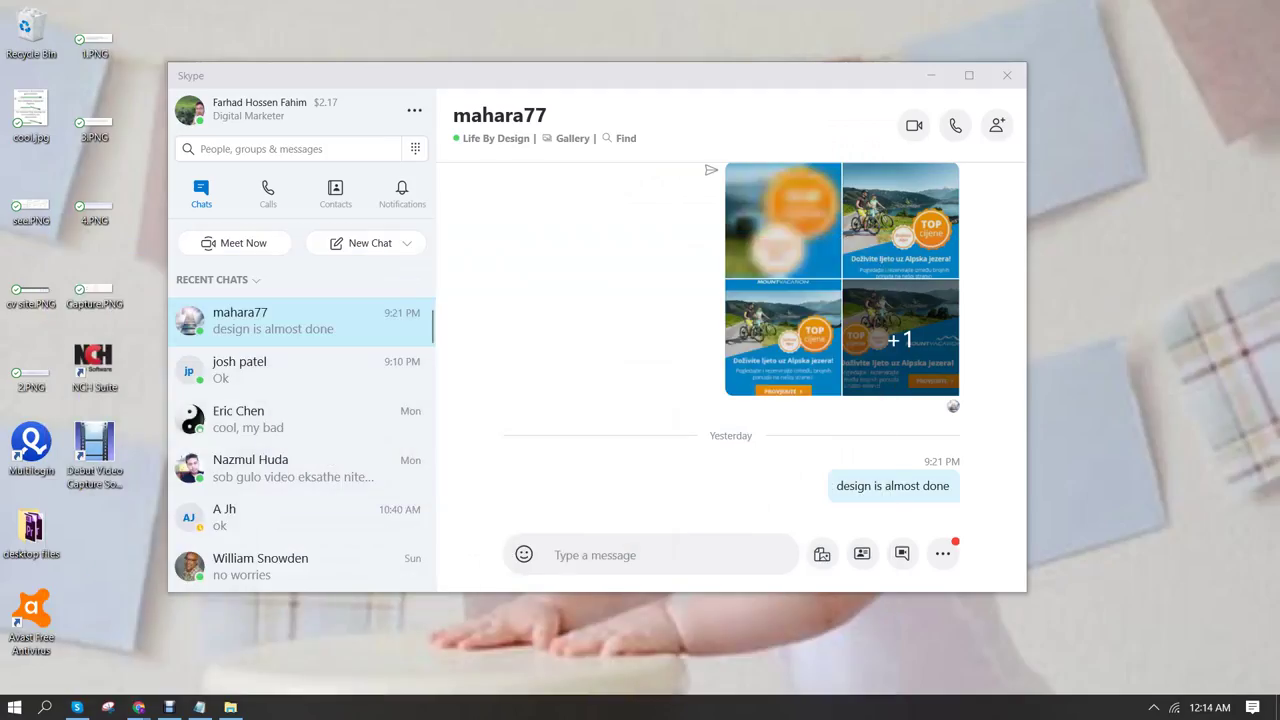
{"action": "key", "text": "super+d"}
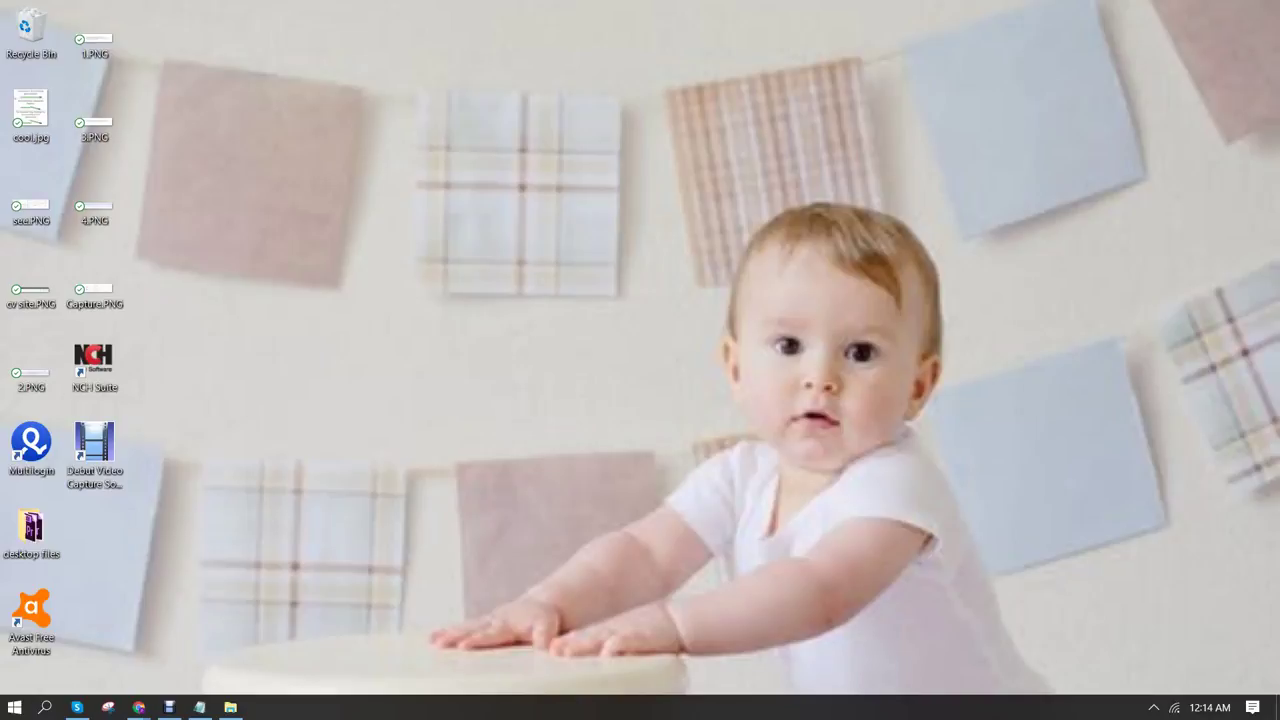
Paste the zip onto the desktop, move its icon up and begin renaming it
{"action": "right_click", "coordinate": [444, 245]}
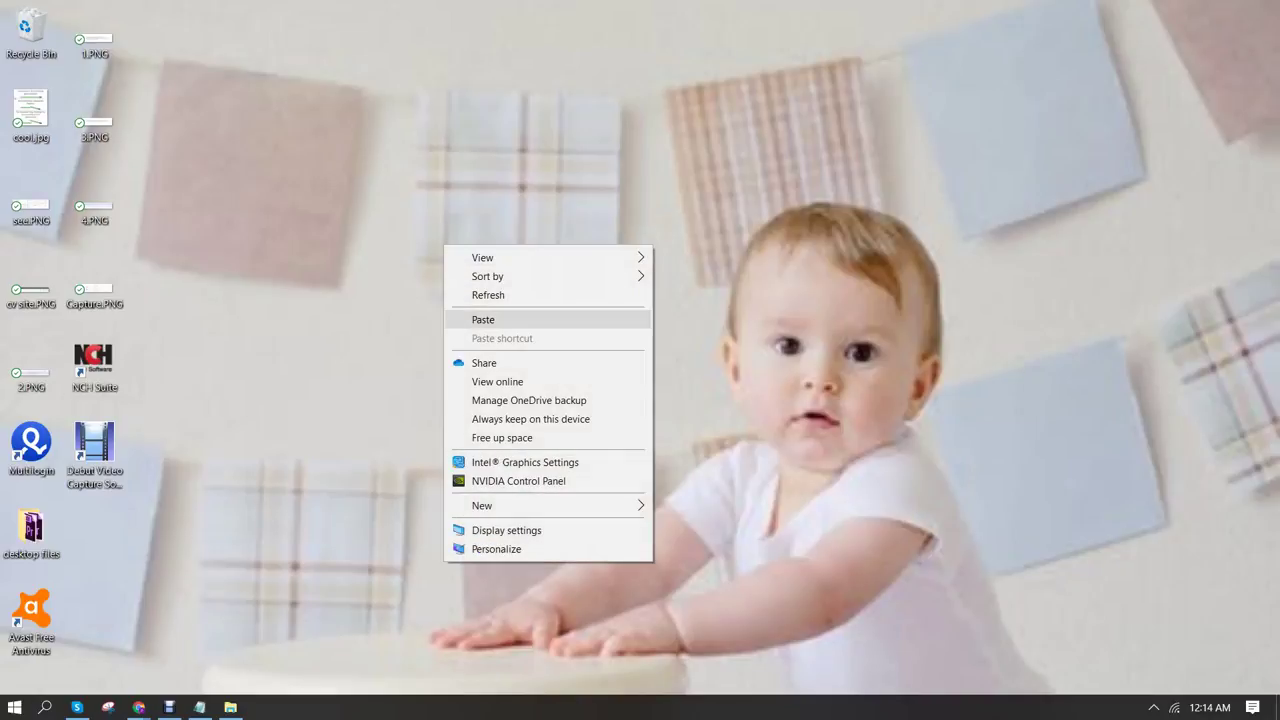
{"action": "left_click", "coordinate": [483, 319]}
{"action": "left_click_drag", "start_coordinate": [95, 540], "coordinate": [95, 215]}
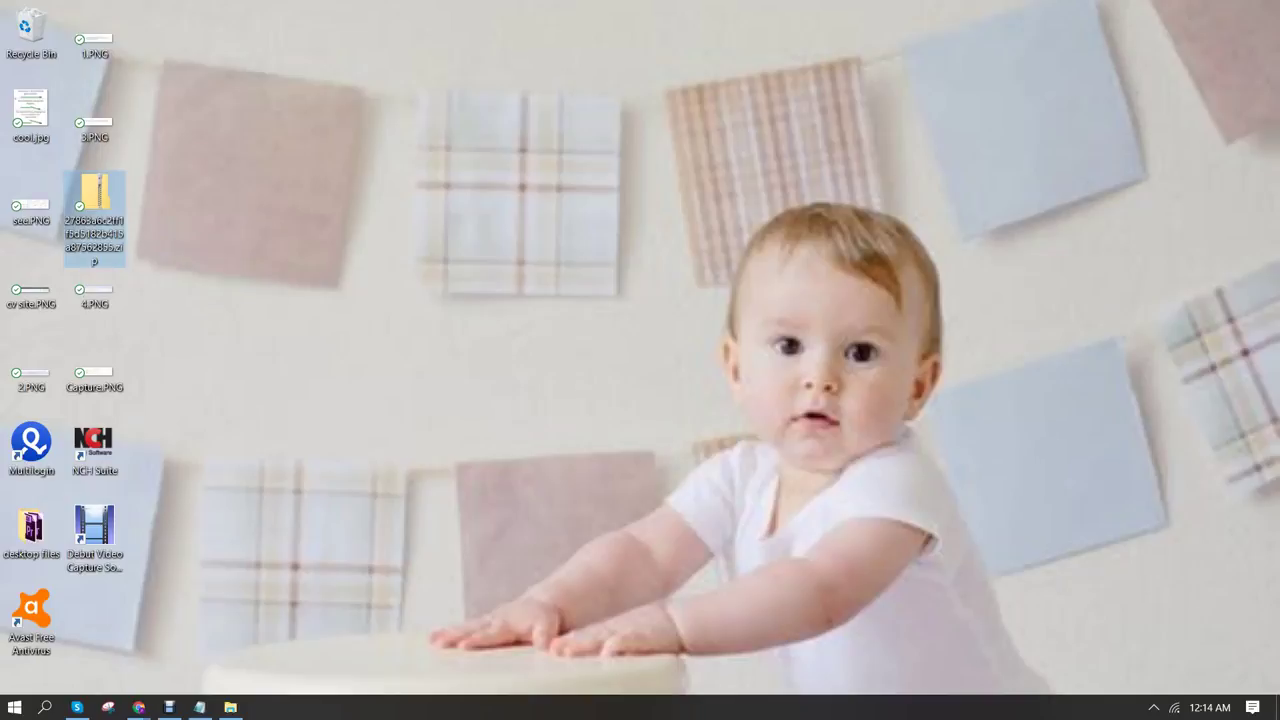
{"action": "key", "text": "F2"}
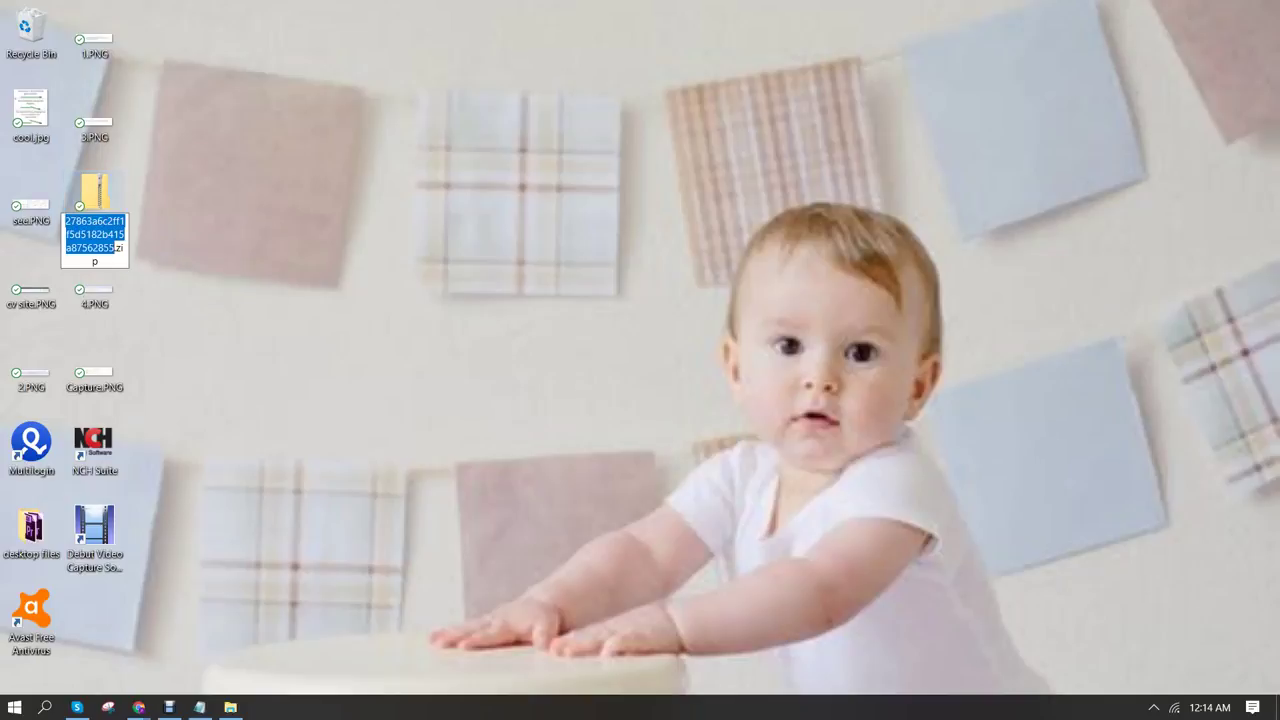
Rename the zip to lp.zip and extract all its files into an lp folder
{"action": "type", "text": "lo"}
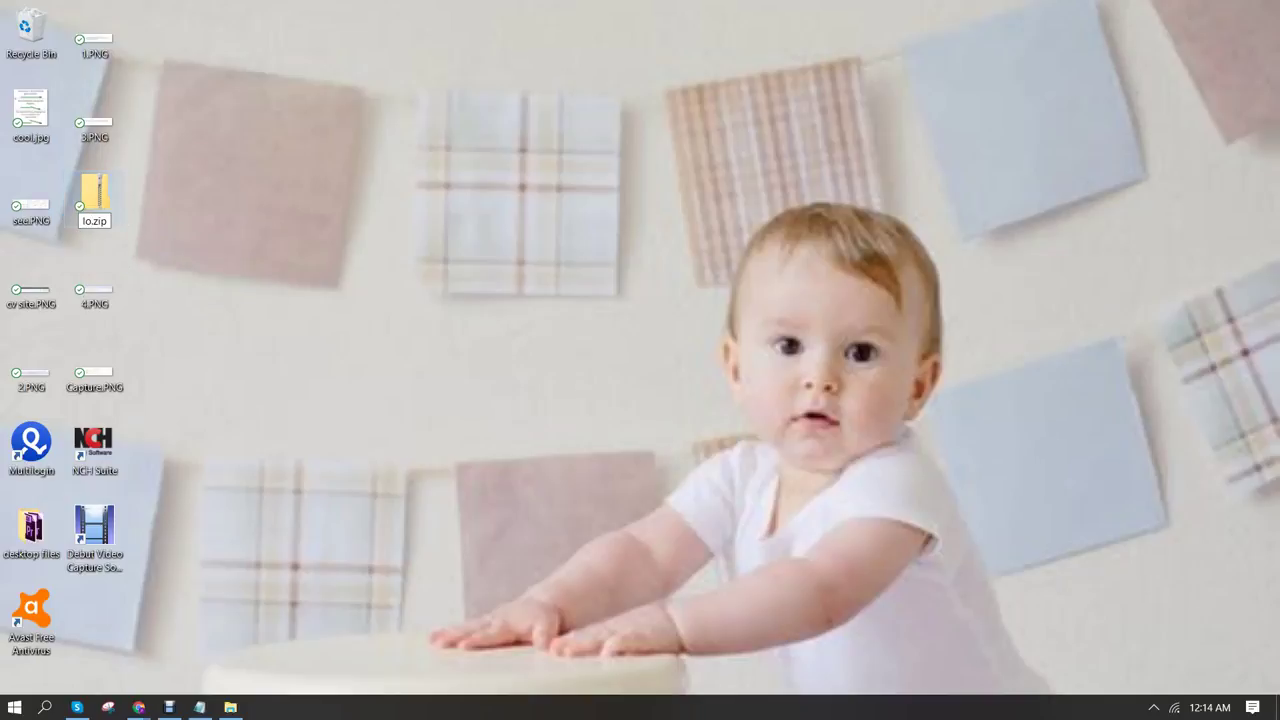
{"action": "key", "text": "Return"}
{"action": "right_click", "coordinate": [24, 110]}
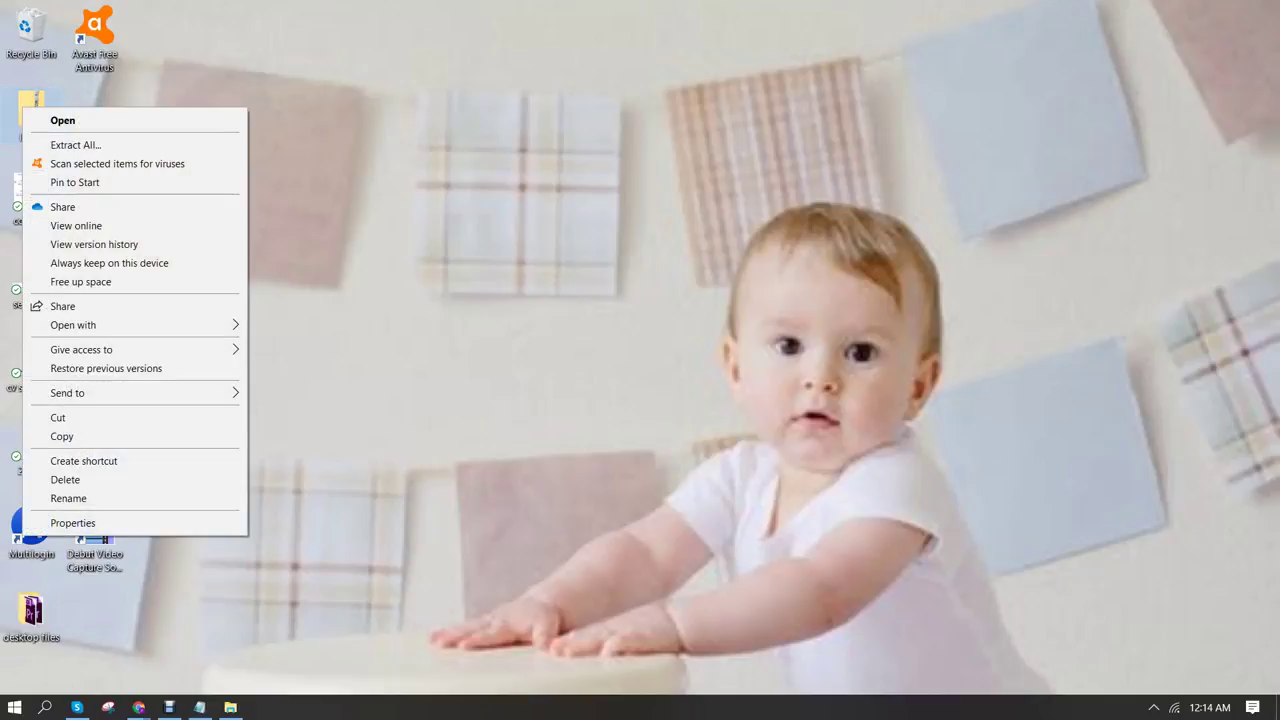
{"action": "left_click", "coordinate": [75, 145]}
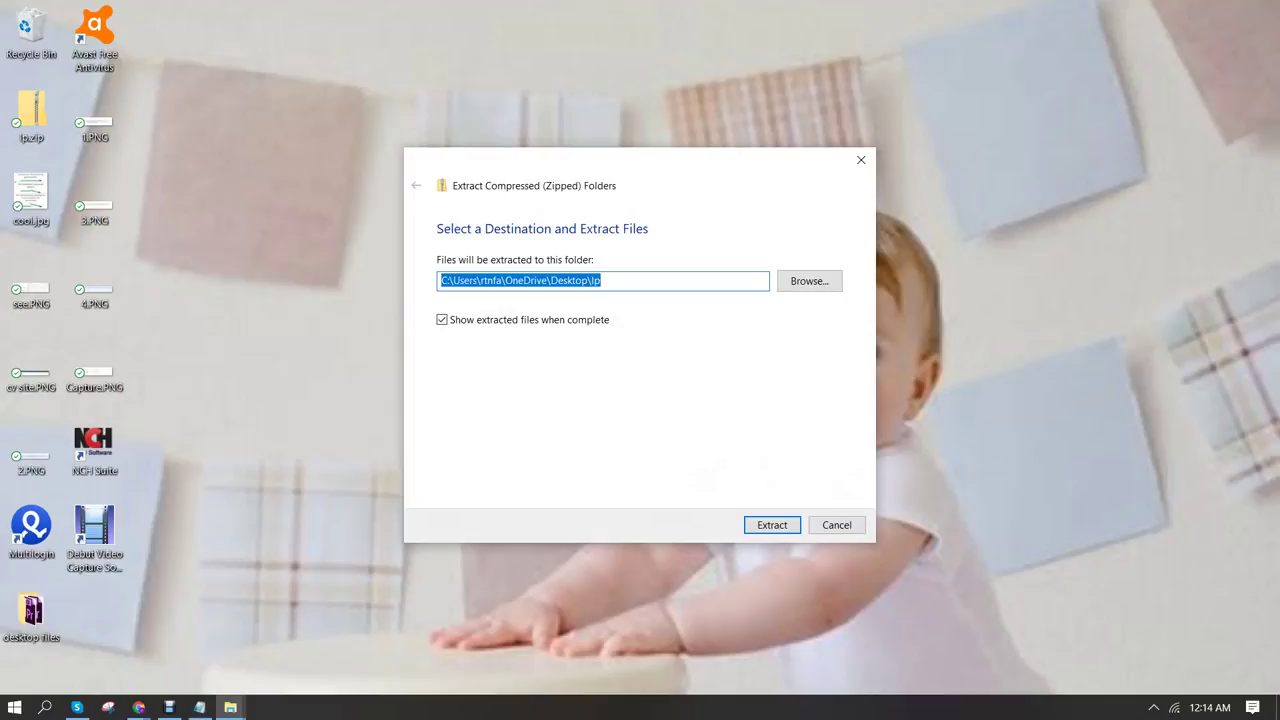
{"action": "key", "text": "Return"}
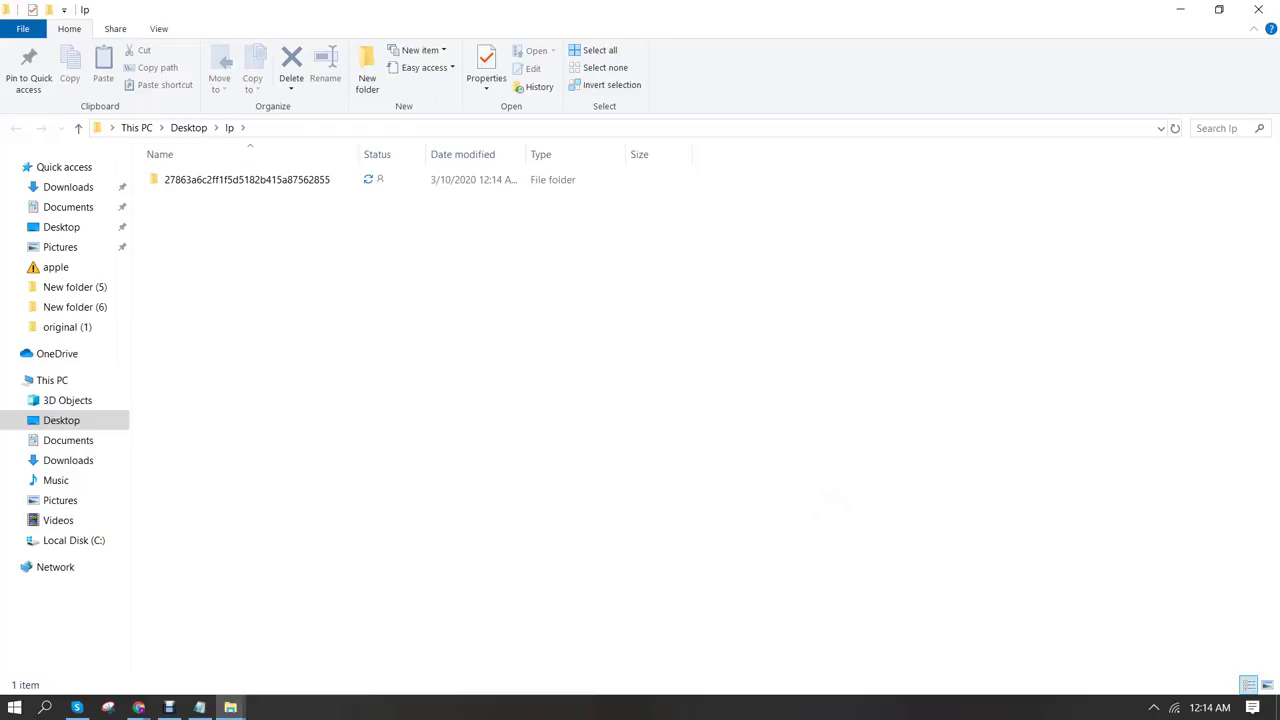
In the lp folder, rename the extracted subfolder to 'new lp' and open it
{"action": "left_click", "coordinate": [1258, 9]}
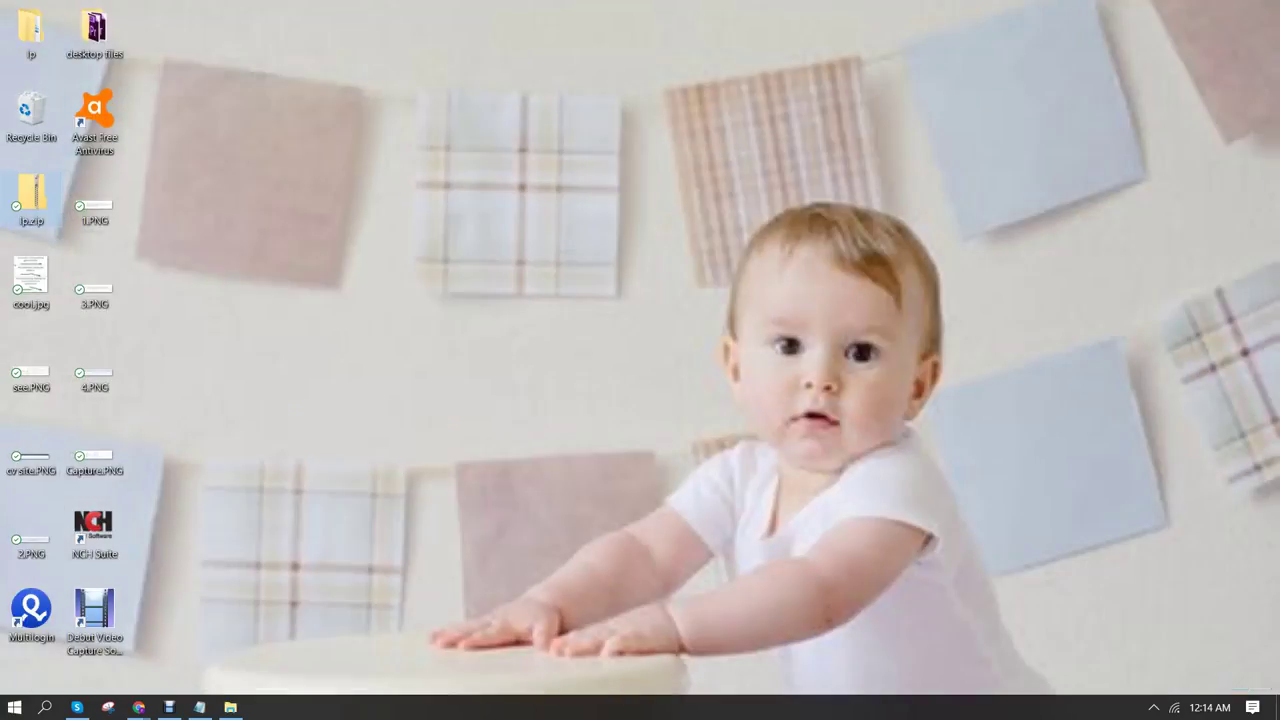
{"action": "double_click", "coordinate": [30, 28]}
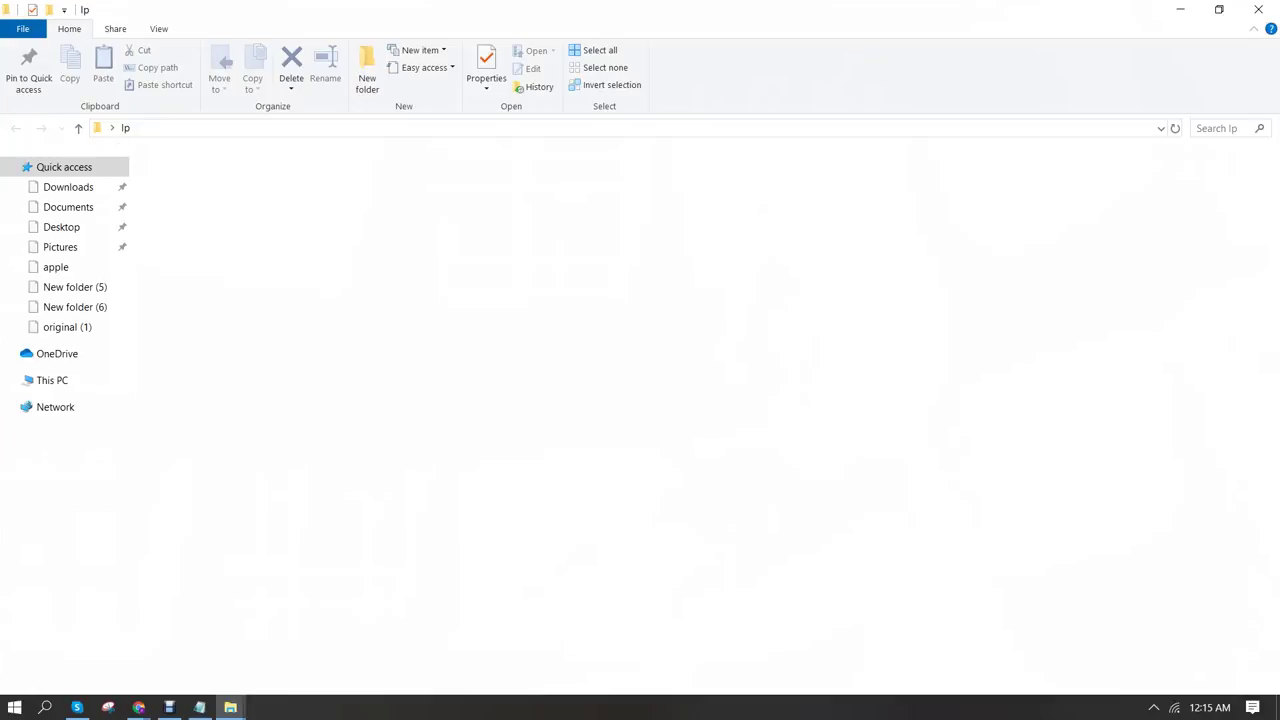
{"action": "right_click", "coordinate": [220, 180]}
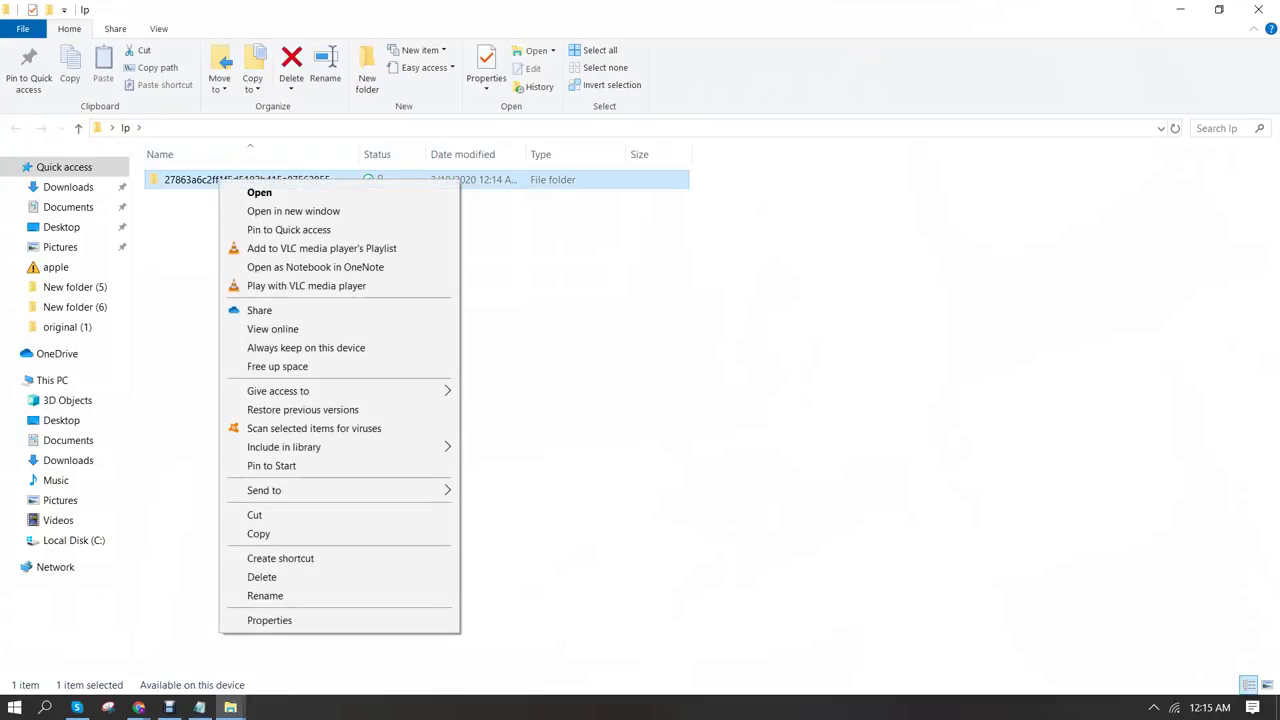
{"action": "left_click", "coordinate": [265, 595]}
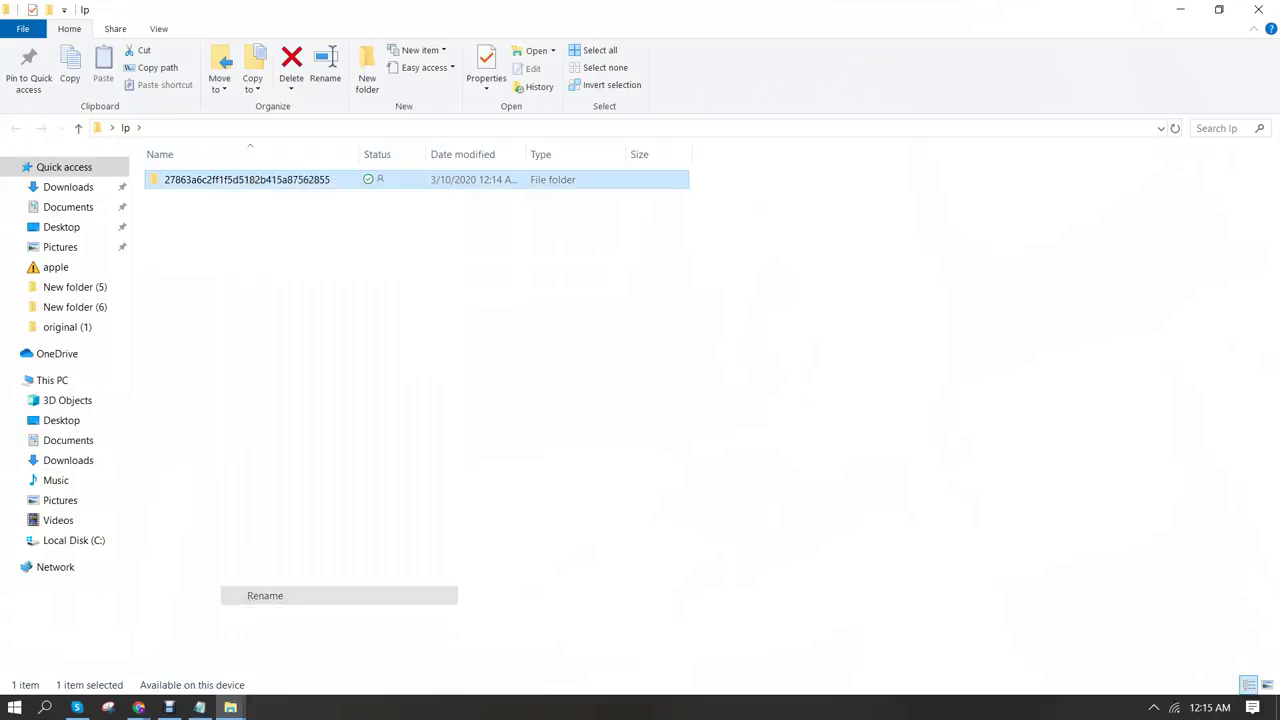
{"action": "type", "text": "new lp"}
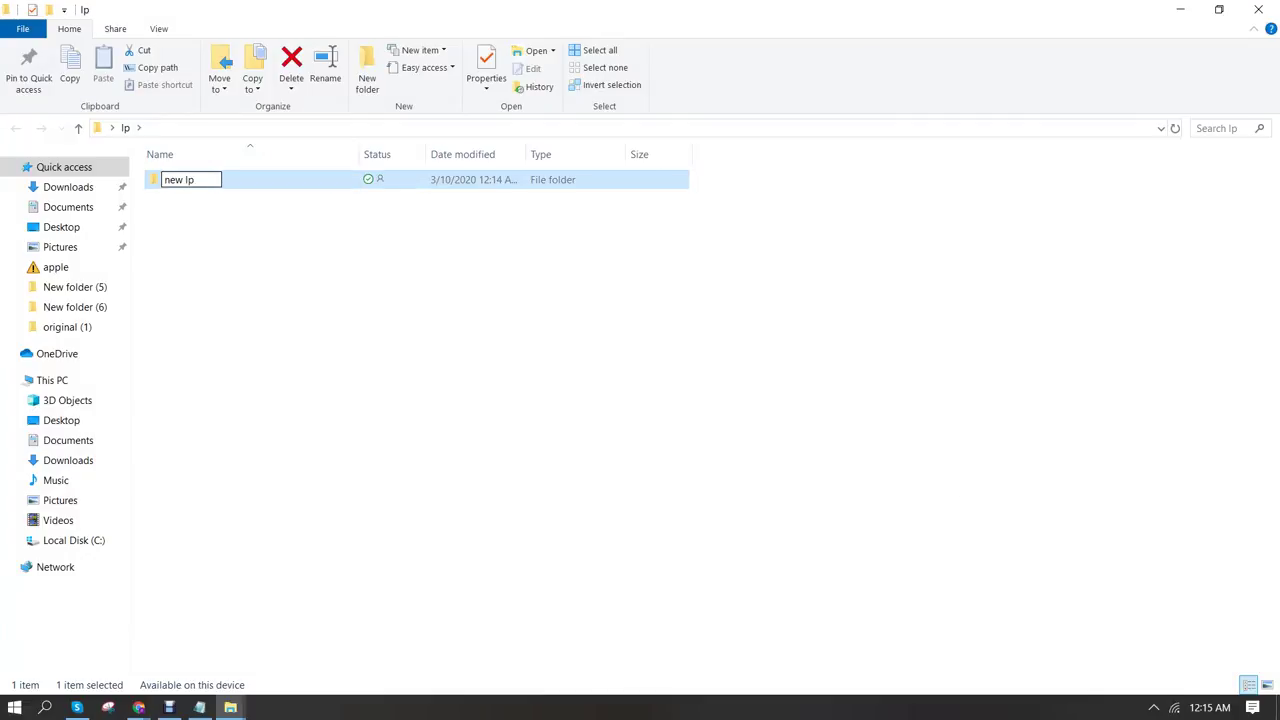
{"action": "key", "text": "Return"}
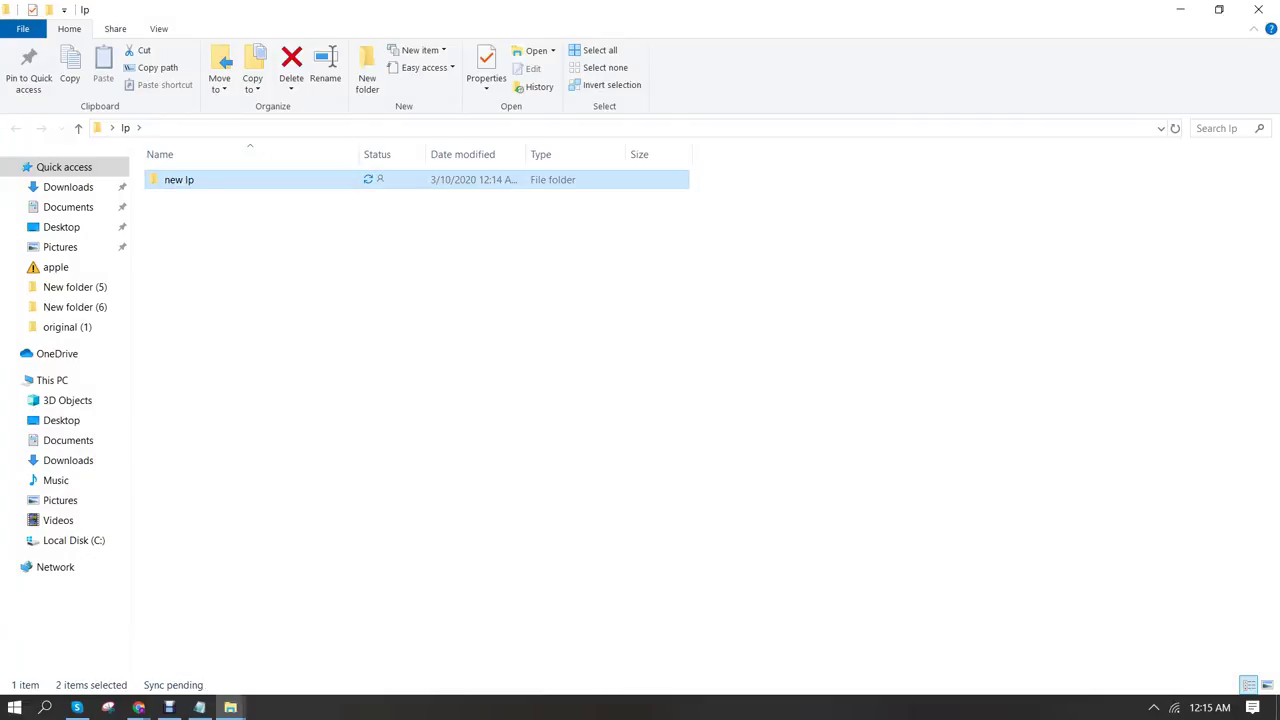
{"action": "key", "text": "Return"}
Open index.html in Chrome, scroll through the local preview, then return to the new lp window
{"action": "left_click", "coordinate": [187, 233]}
{"action": "key", "text": "Return"}
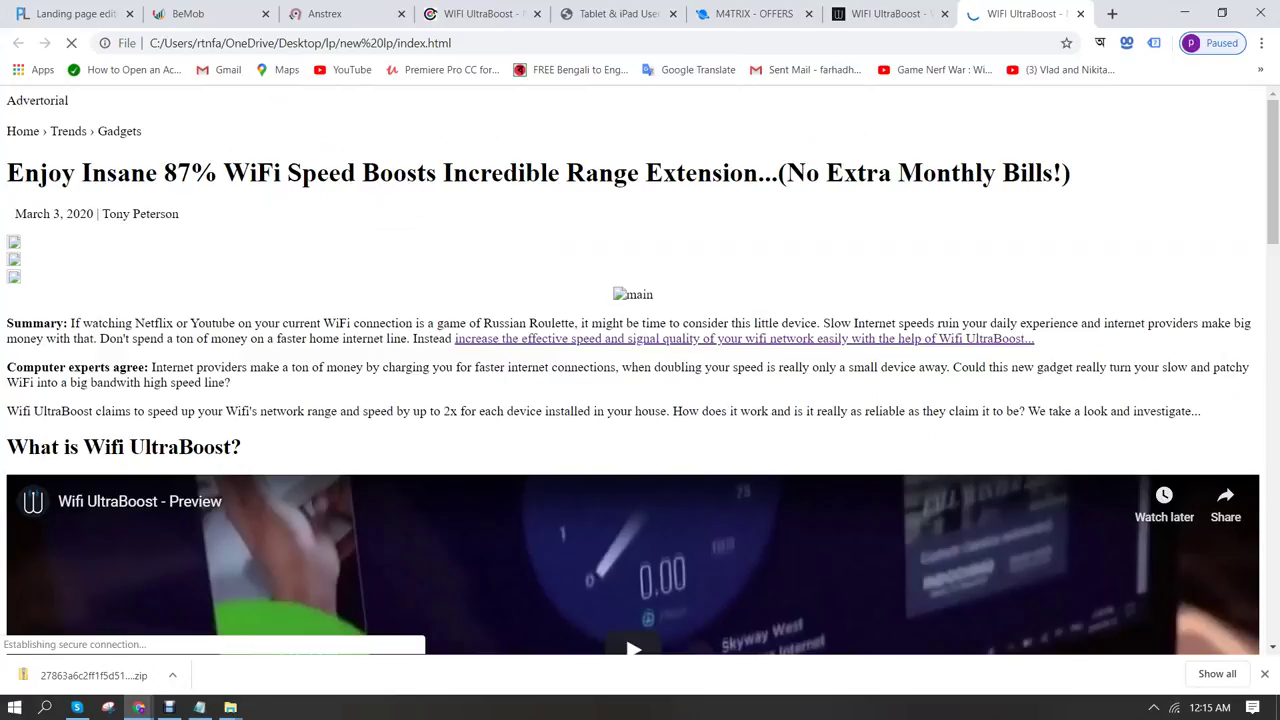
{"action": "scroll", "coordinate": [640, 370], "scroll_direction": "down", "scroll_amount": 10}
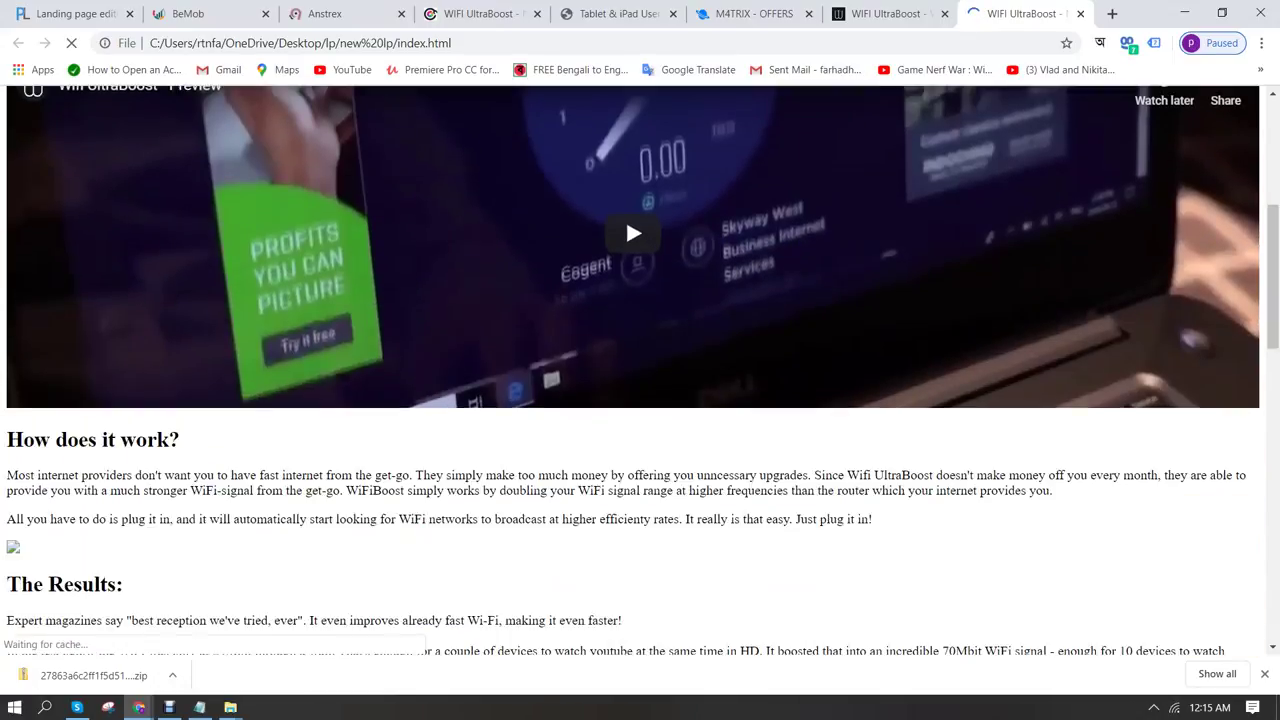
{"action": "scroll", "coordinate": [640, 370], "scroll_direction": "down", "scroll_amount": 10}
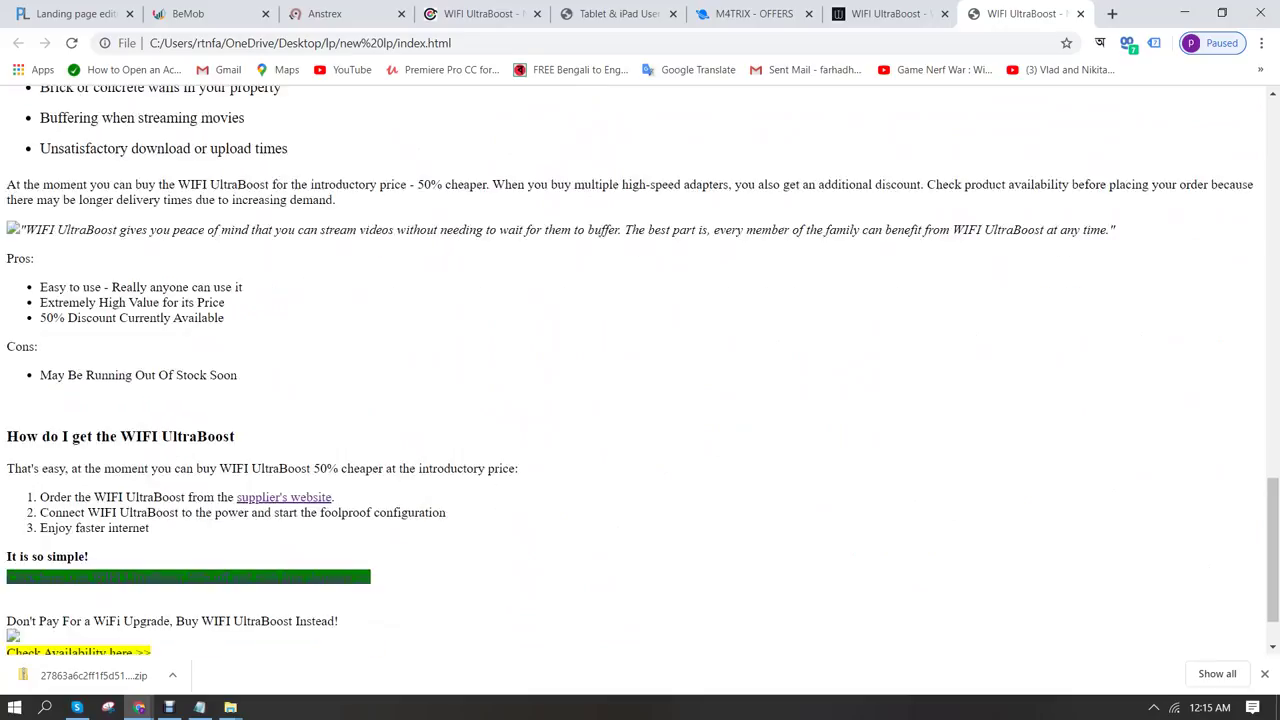
{"action": "scroll", "coordinate": [640, 370], "scroll_direction": "up", "scroll_amount": 12}
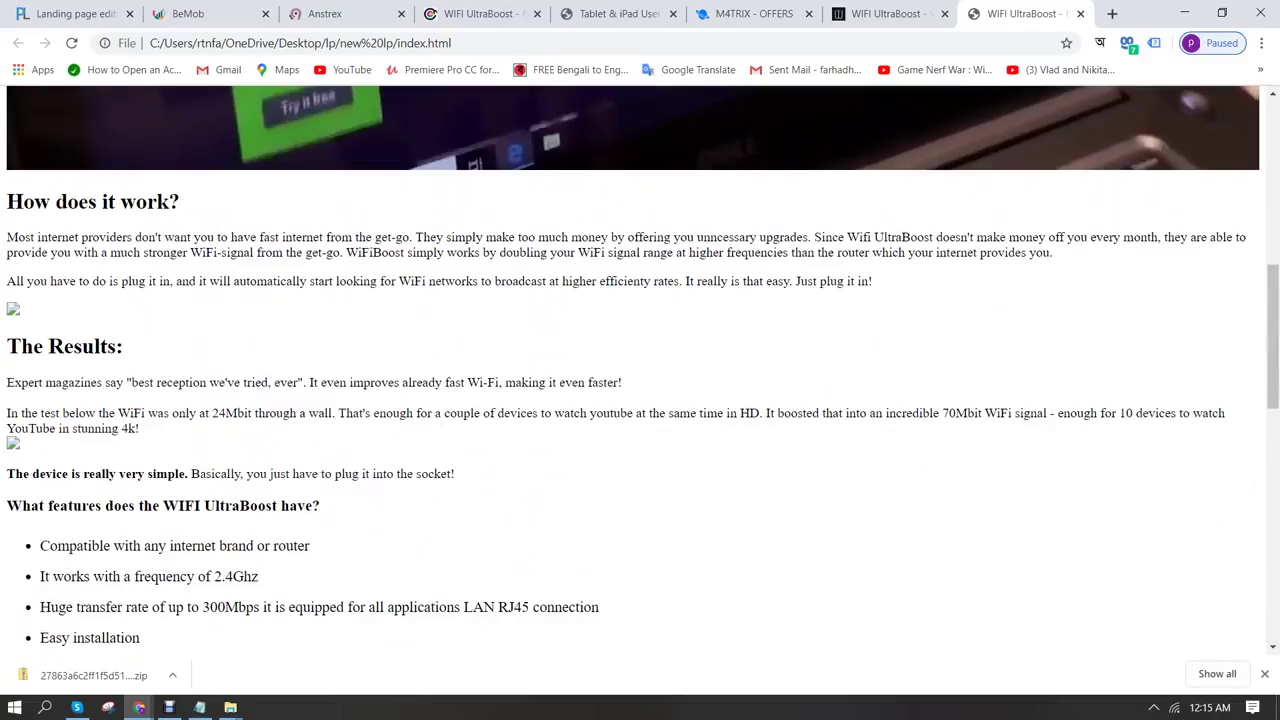
{"action": "scroll", "coordinate": [640, 370], "scroll_direction": "up", "scroll_amount": 10}
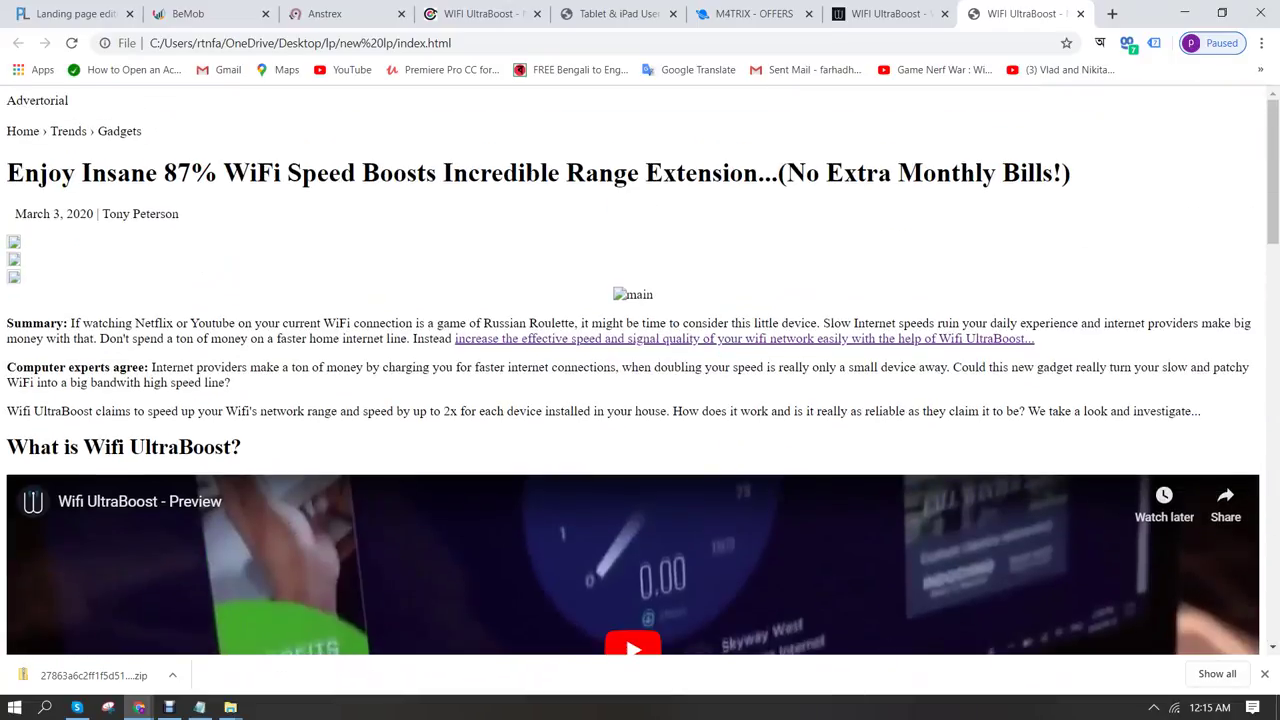
{"action": "left_click", "coordinate": [230, 707]}
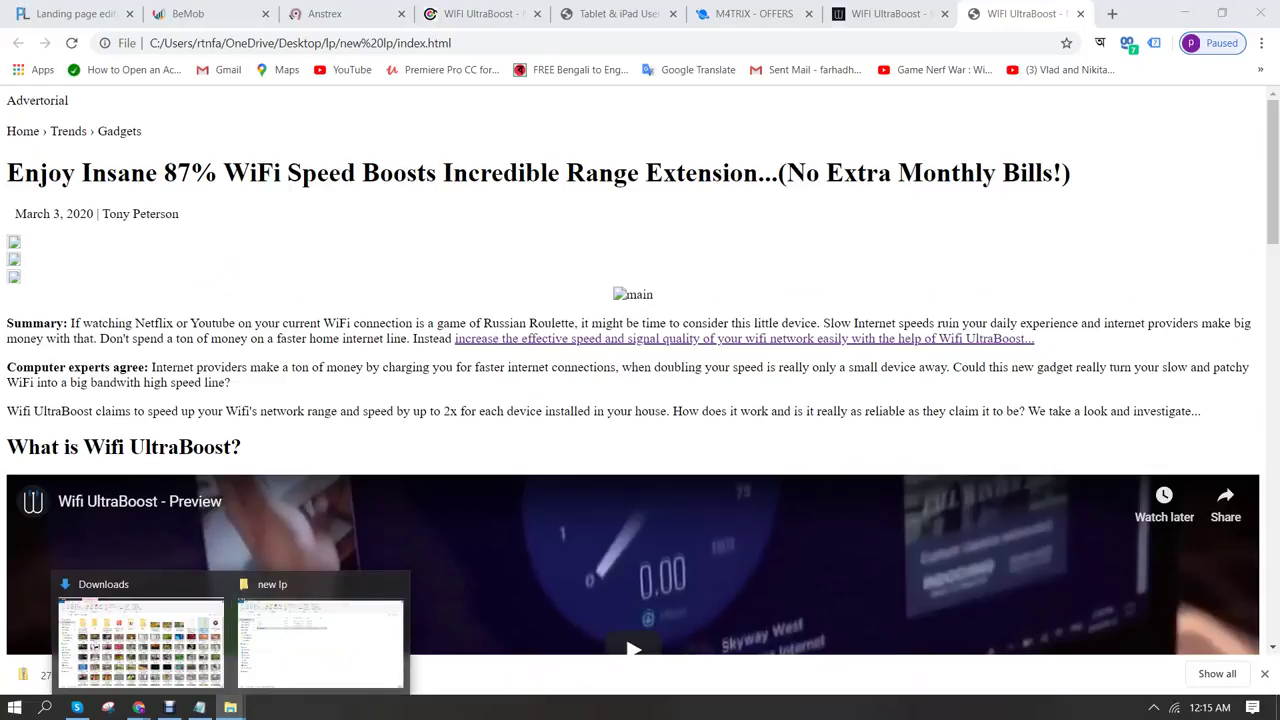
{"action": "left_click", "coordinate": [320, 640]}
Look through the img folder, then scroll the original WiFi UltraBoost page in Chrome
{"action": "double_click", "coordinate": [171, 197]}
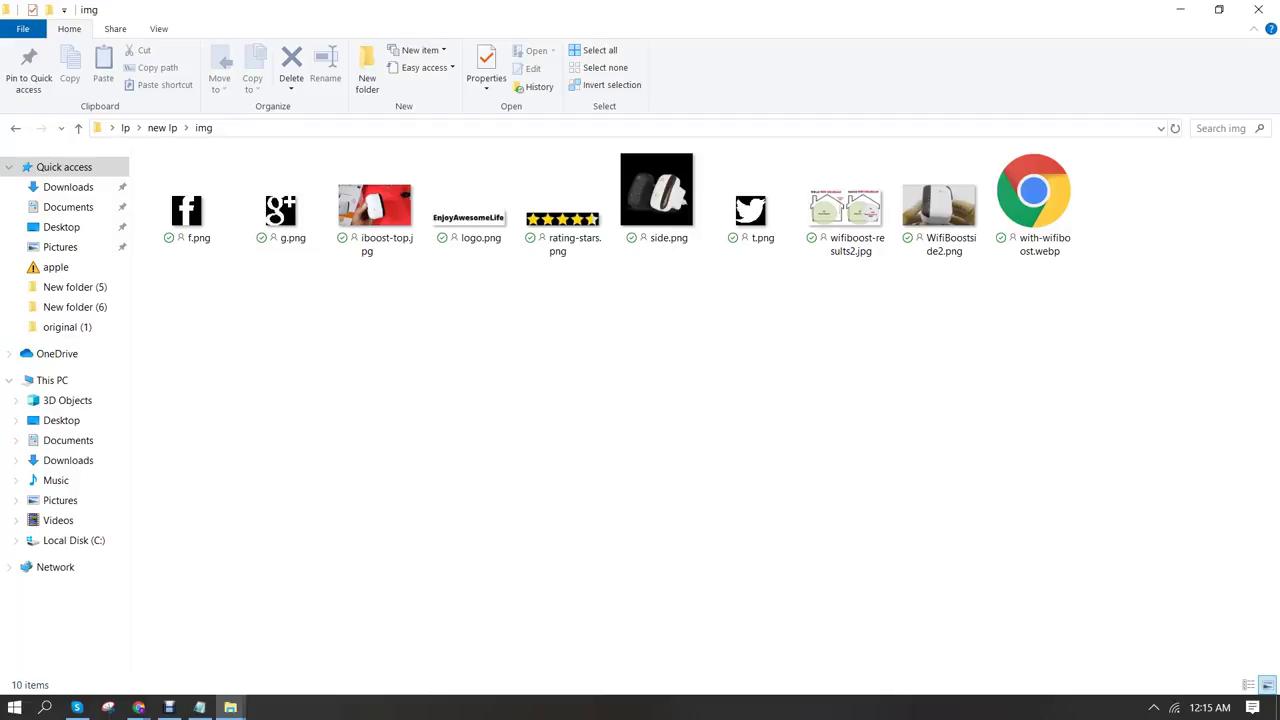
{"action": "key", "text": "alt+Left"}
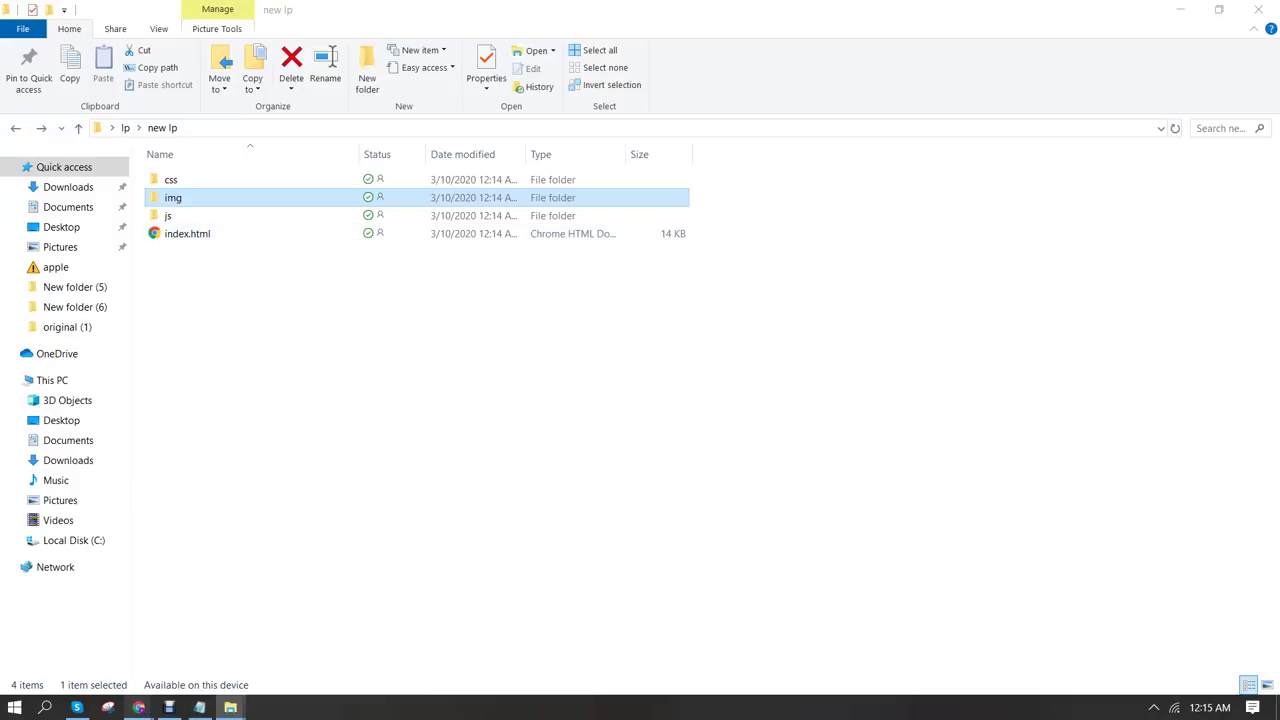
{"action": "mouse_move", "coordinate": [138, 707]}
{"action": "left_click", "coordinate": [86, 632]}
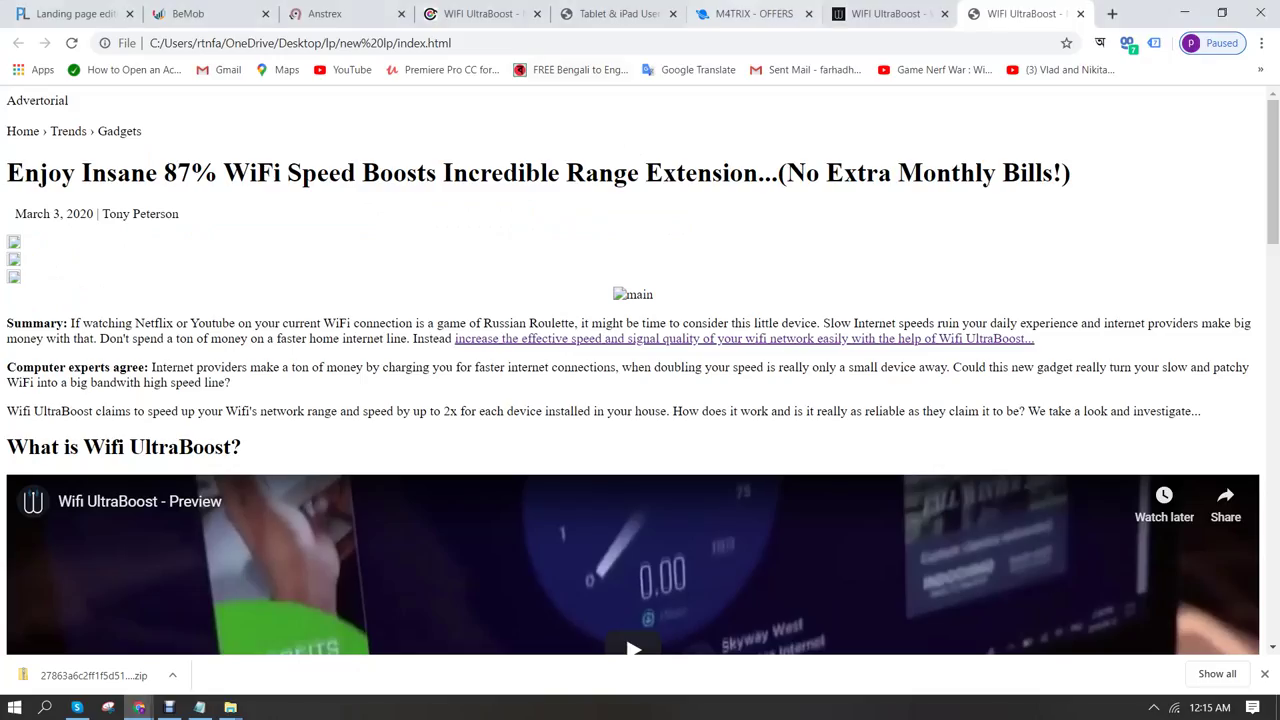
{"action": "left_click", "coordinate": [480, 14]}
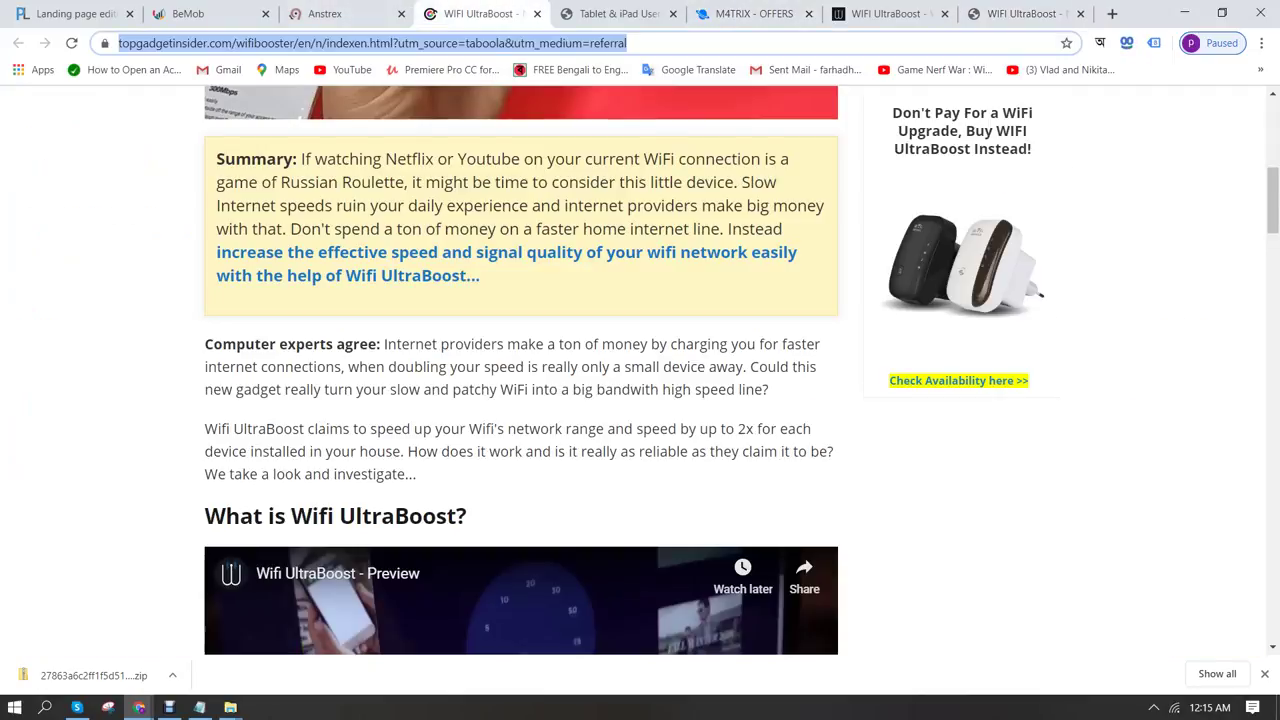
{"action": "scroll", "coordinate": [640, 370], "scroll_direction": "down", "scroll_amount": 1}
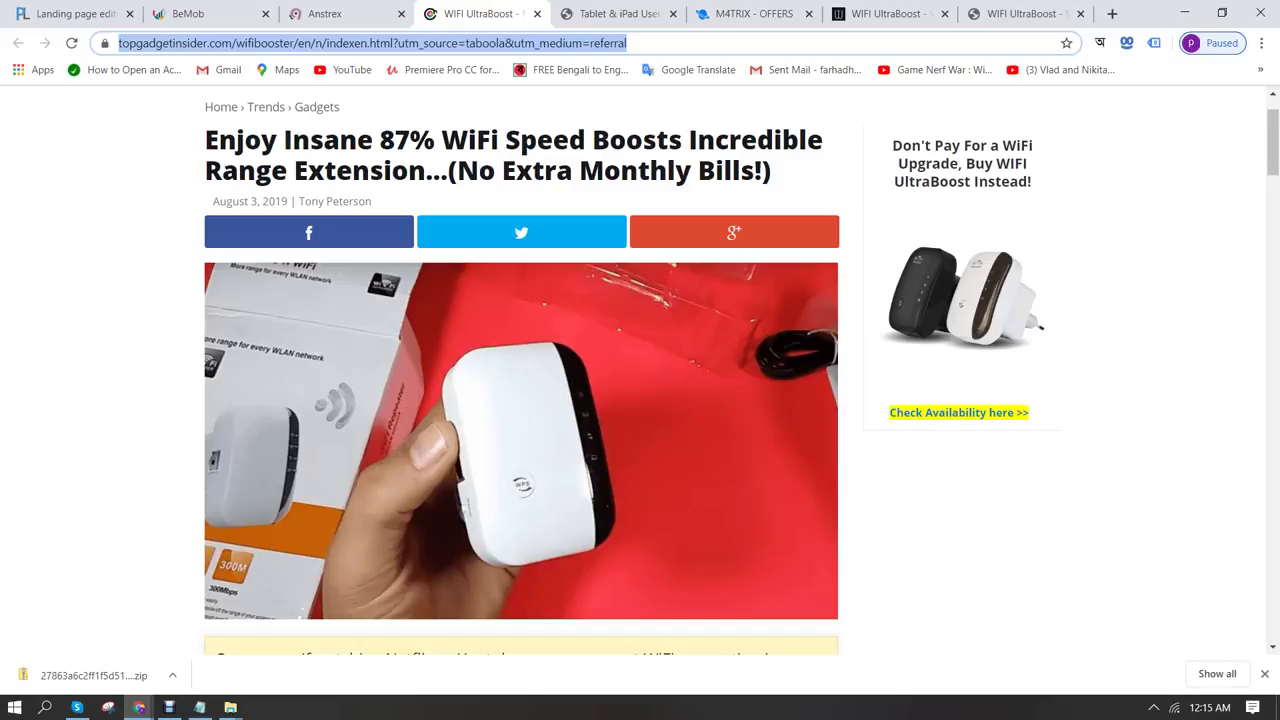
{"action": "left_click", "coordinate": [1264, 674]}
Select iboost-top.jpg in the img folder and compare it with the live page
{"action": "left_click", "coordinate": [230, 707]}
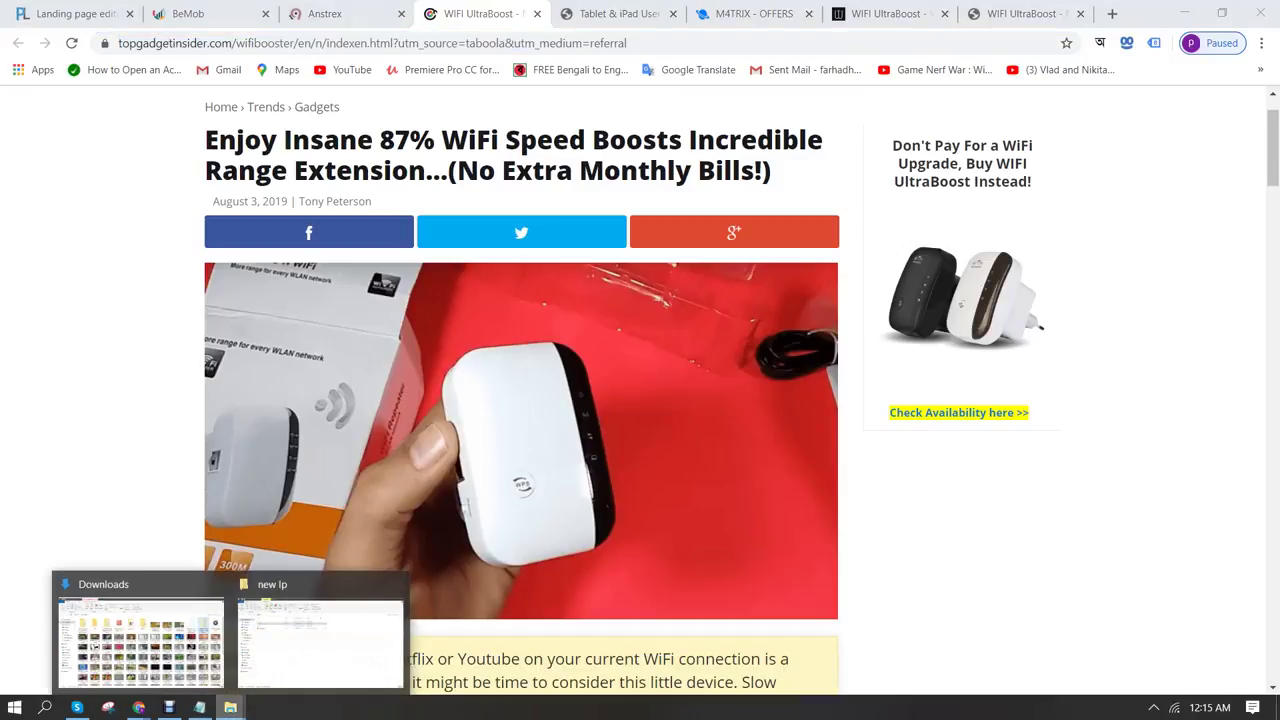
{"action": "left_click", "coordinate": [320, 640]}
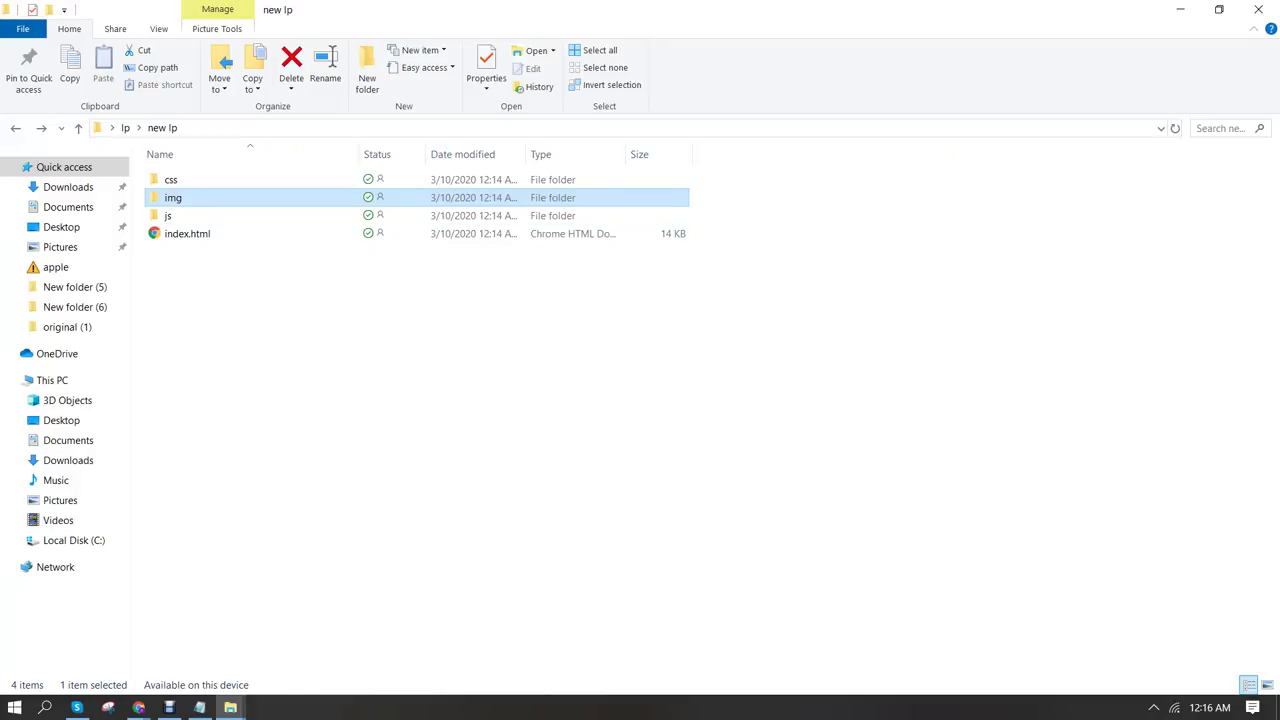
{"action": "key", "text": "Return"}
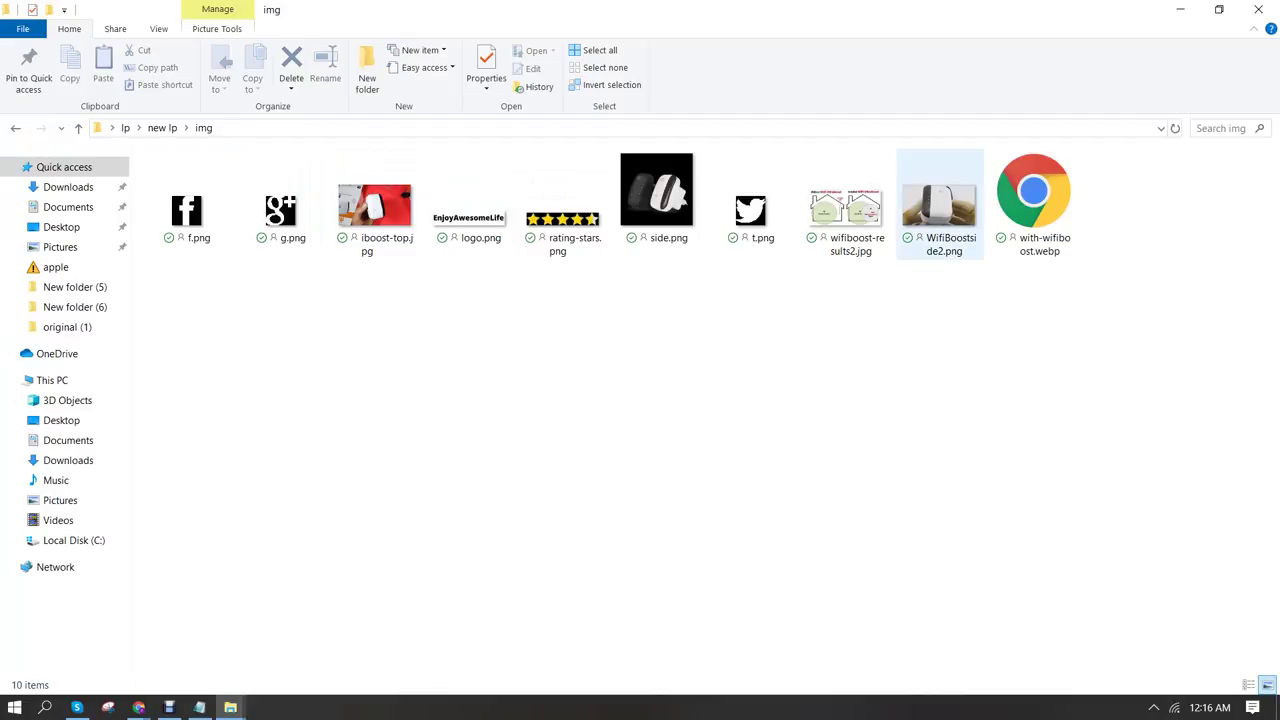
{"action": "left_click", "coordinate": [375, 205]}
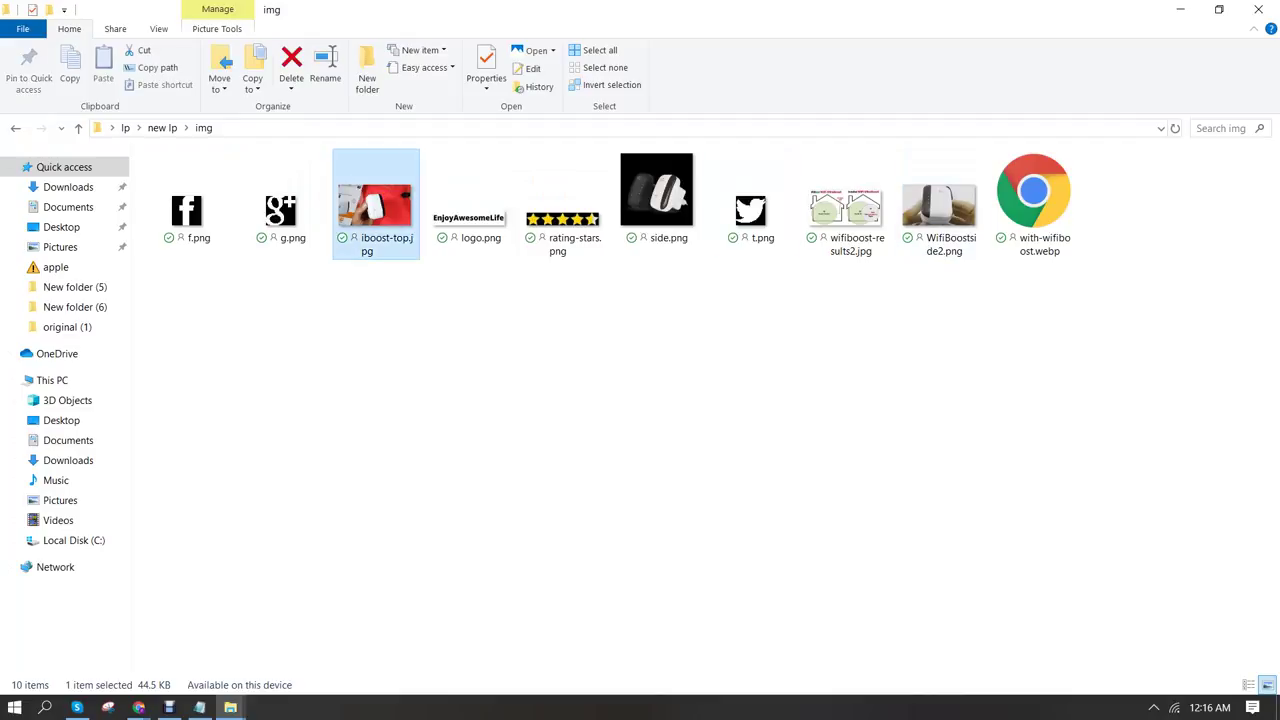
{"action": "left_click", "coordinate": [138, 707]}
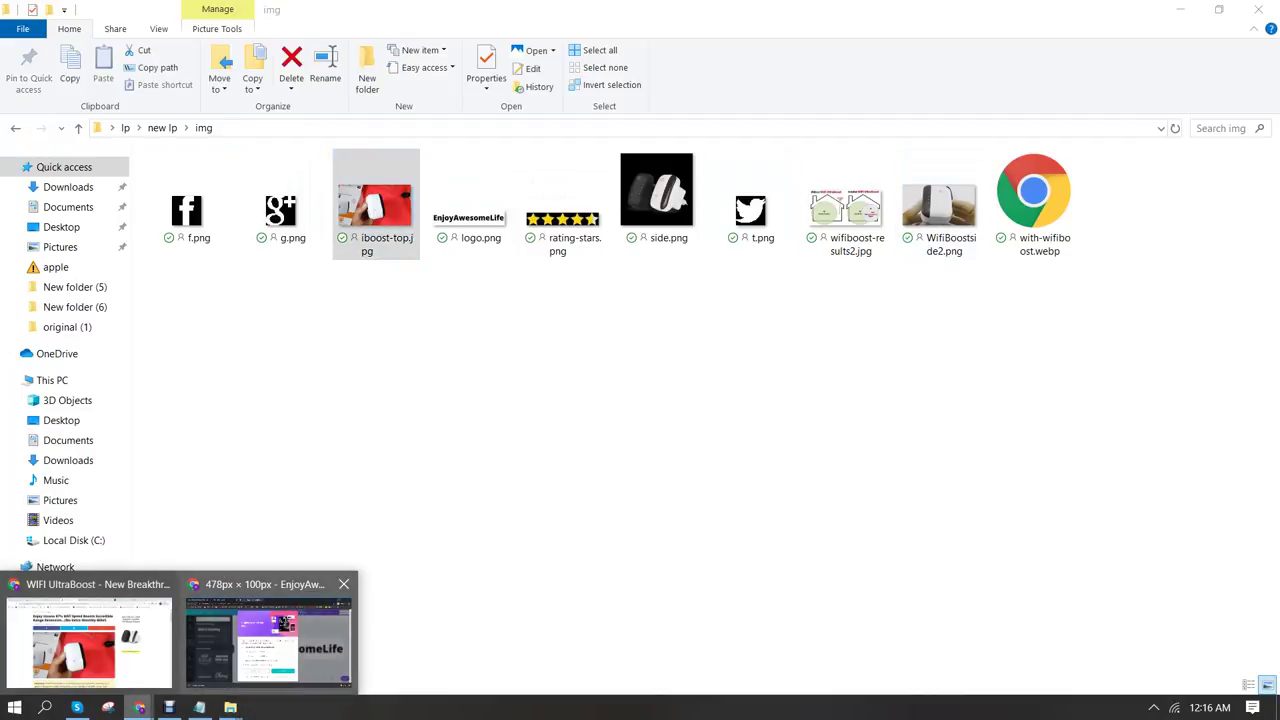
{"action": "left_click", "coordinate": [88, 640]}
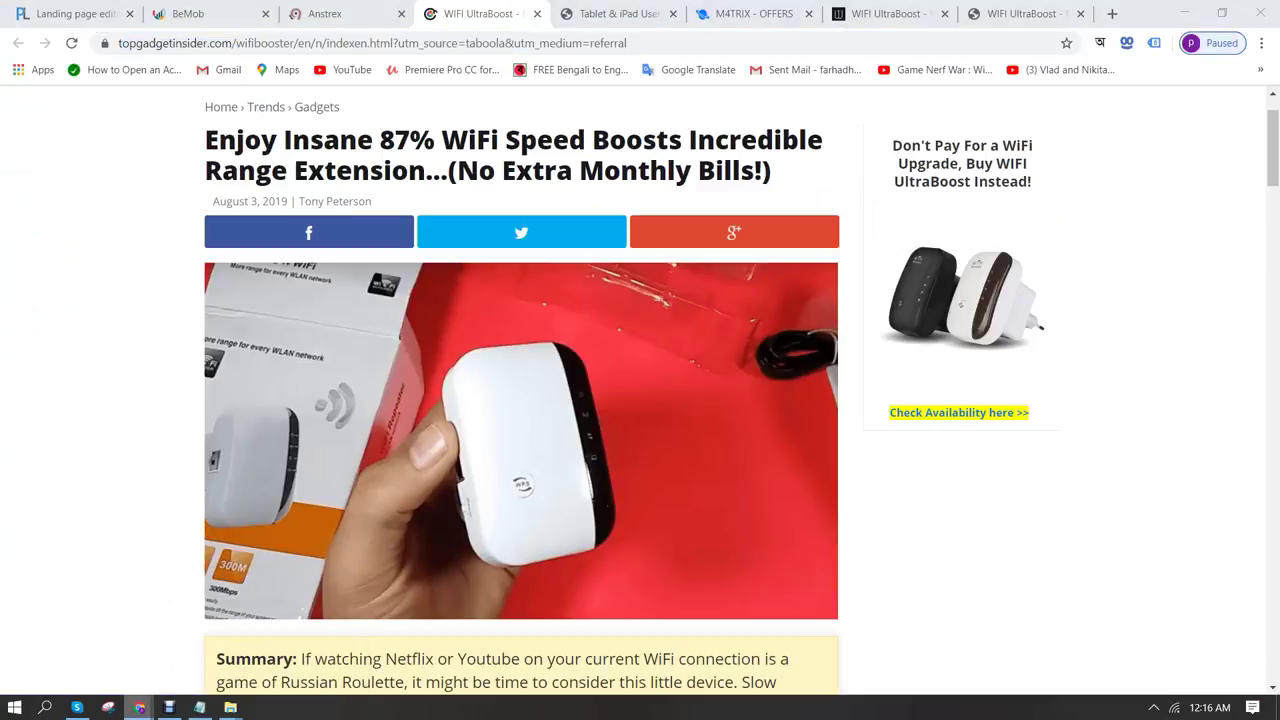
{"action": "left_click", "coordinate": [138, 707]}
{"action": "mouse_move", "coordinate": [268, 640]}
{"action": "left_click", "coordinate": [230, 707]}
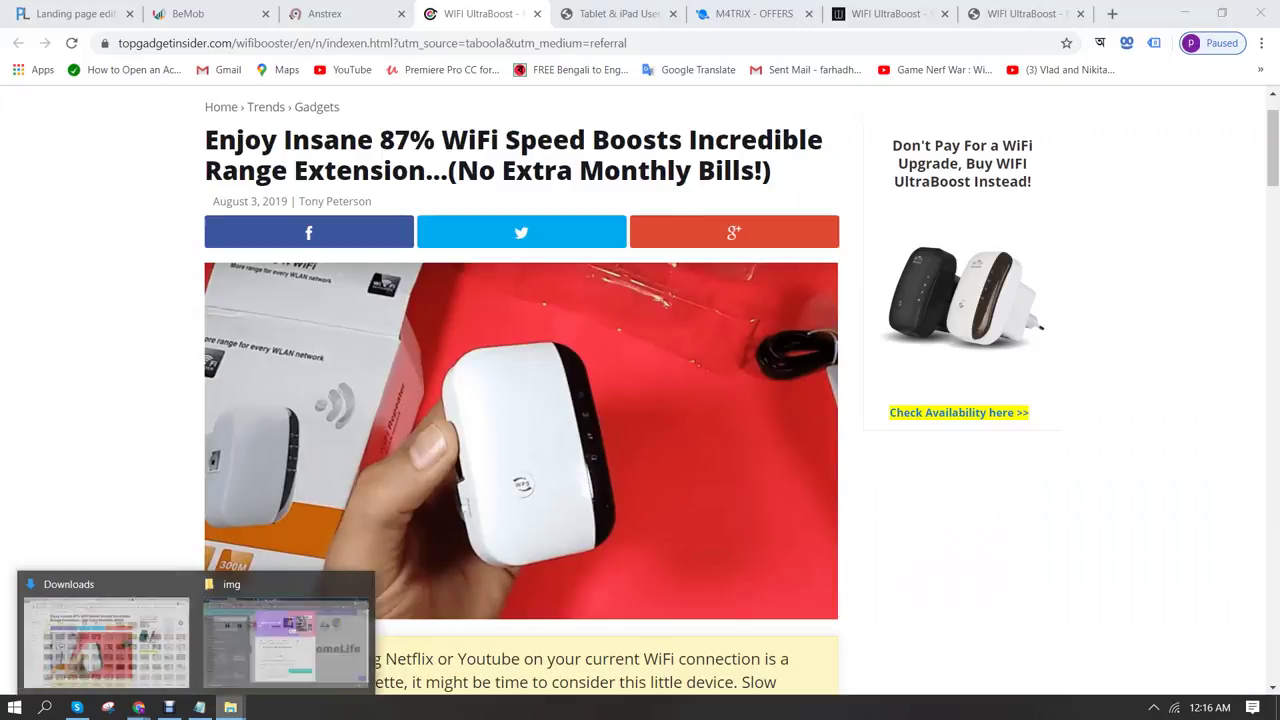
{"action": "mouse_move", "coordinate": [320, 640]}
{"action": "left_click", "coordinate": [320, 640]}
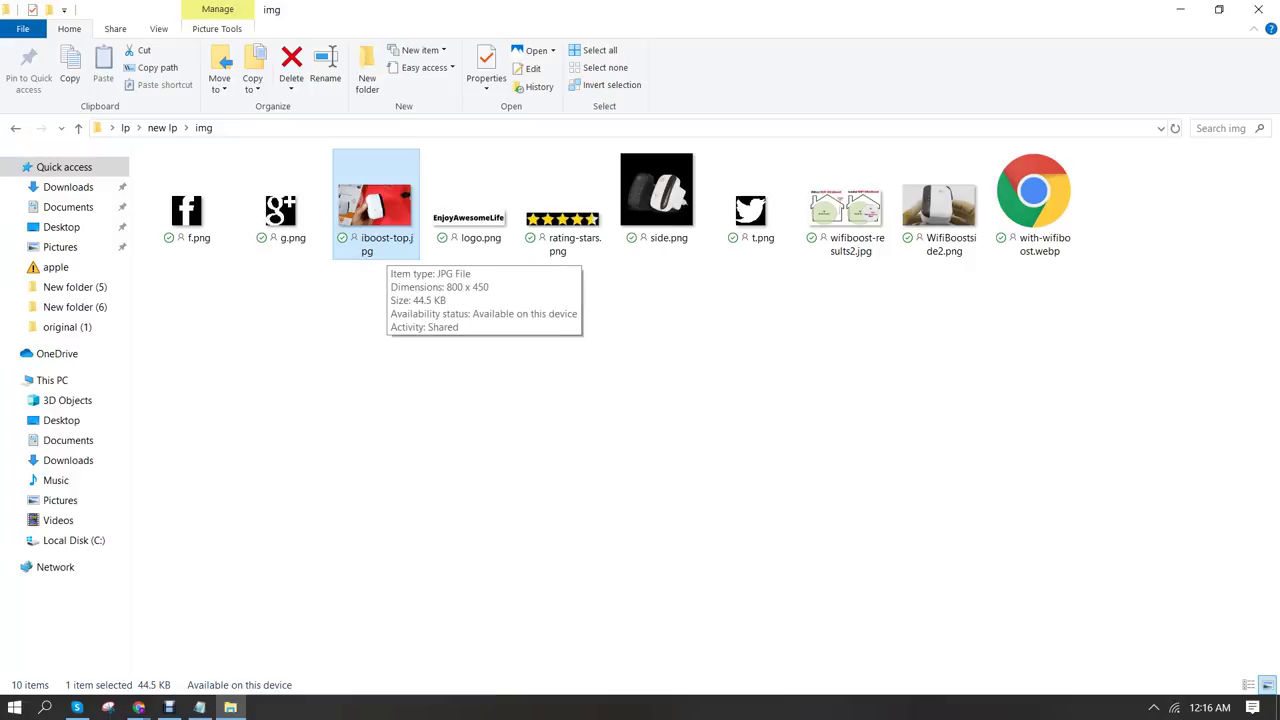
Leave iboost-top.jpg's name unchanged and go back to the new lp folder
{"action": "key", "text": "F2"}
{"action": "left_click", "coordinate": [404, 238]}
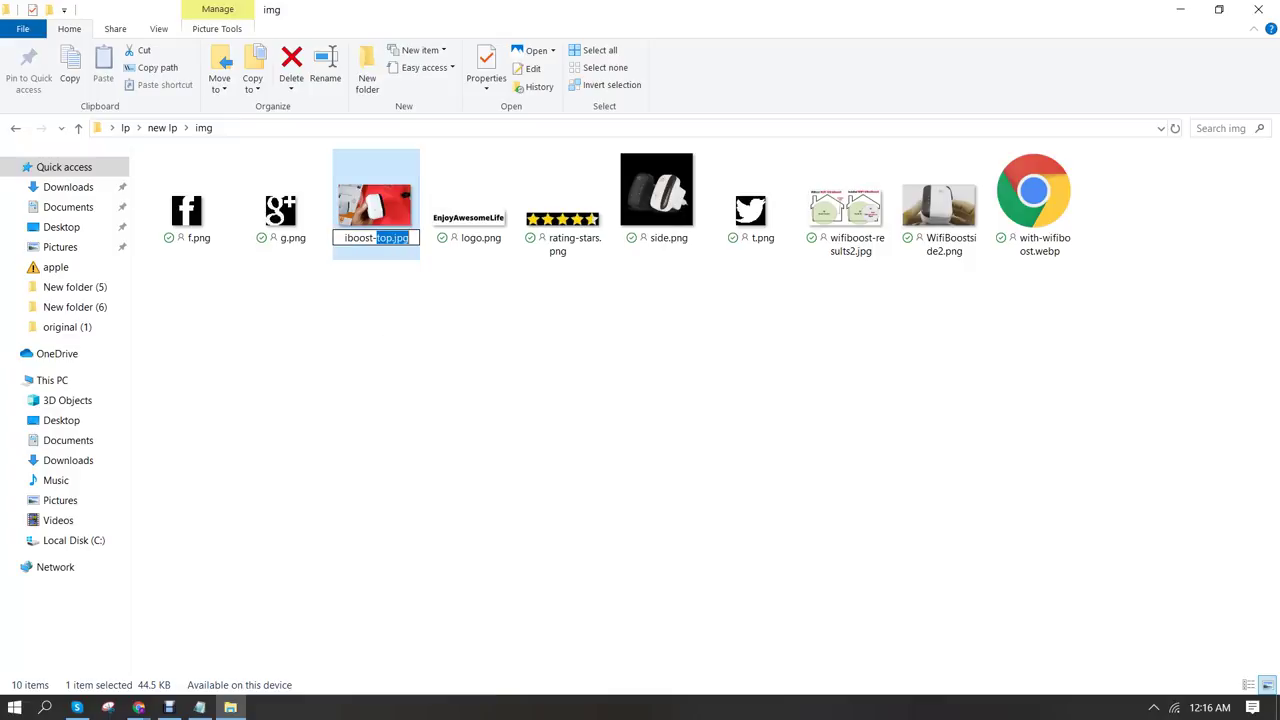
{"action": "left_click_drag", "start_coordinate": [408, 238], "coordinate": [345, 238]}
{"action": "left_click", "coordinate": [600, 450]}
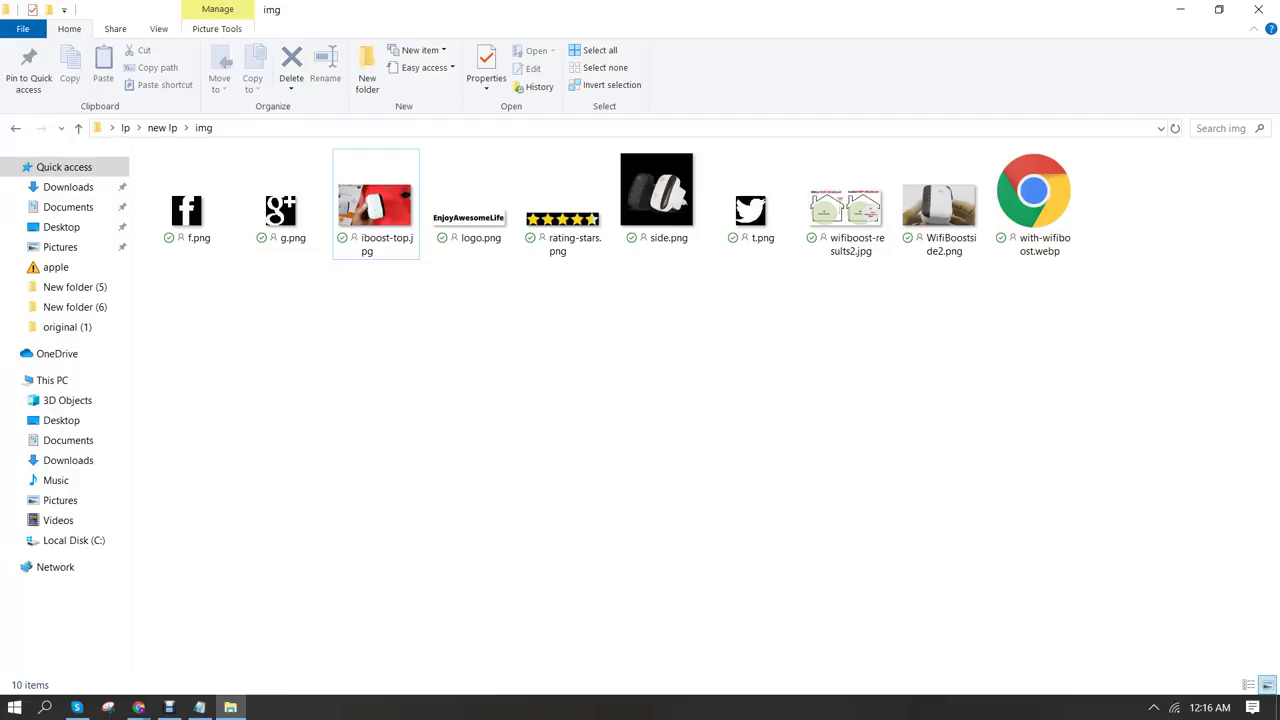
{"action": "key", "text": "BackSpace"}
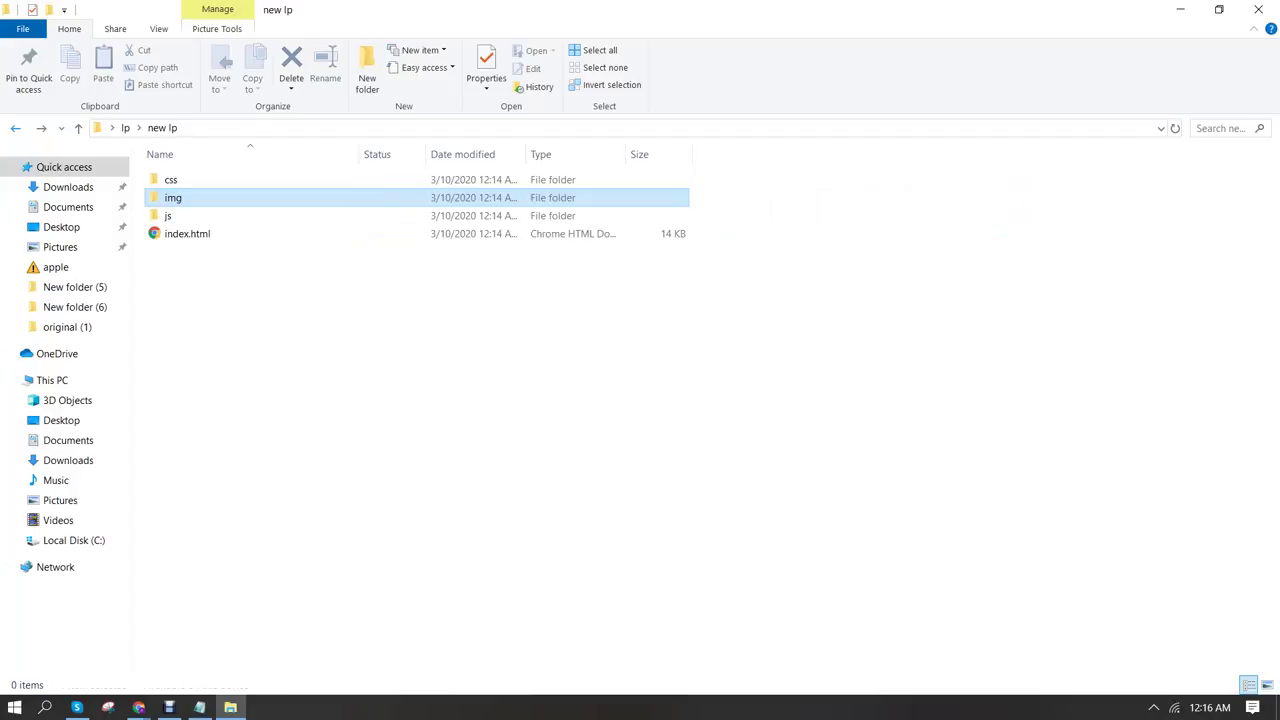
Open index.html in Notepad via Open with > More apps, maximize it and scroll the source
{"action": "left_click", "coordinate": [187, 233]}
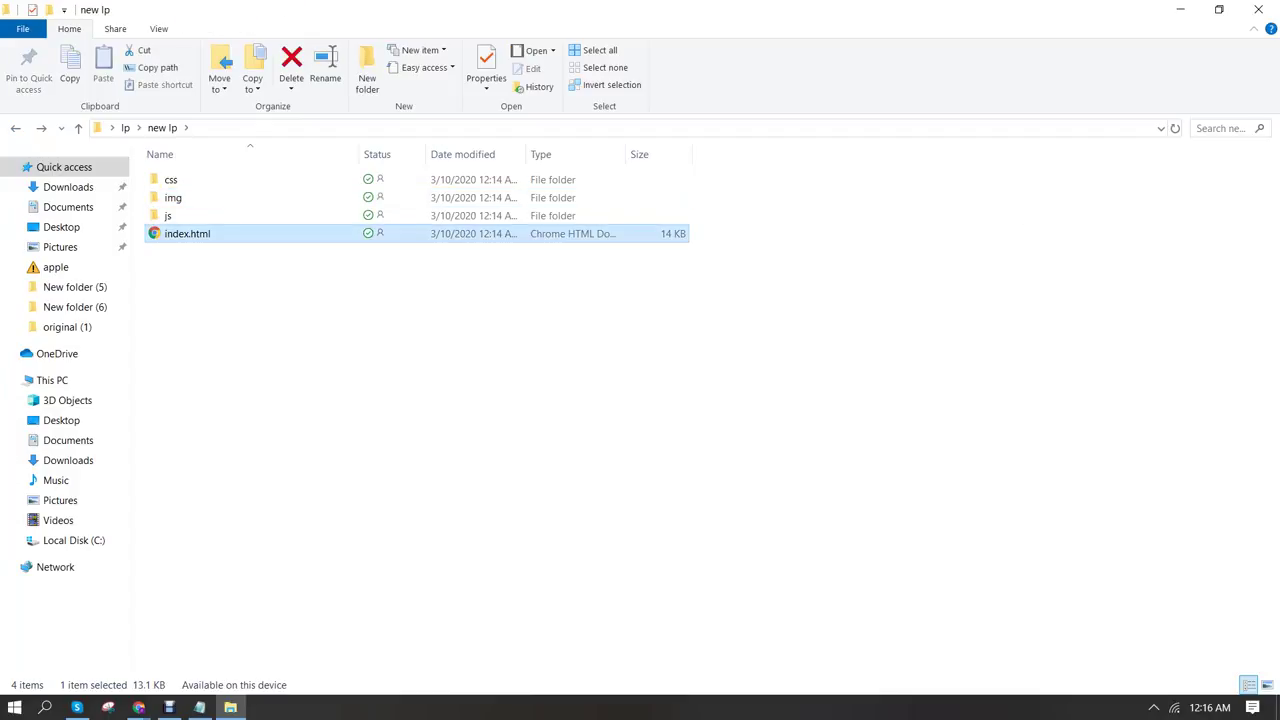
{"action": "right_click", "coordinate": [178, 235]}
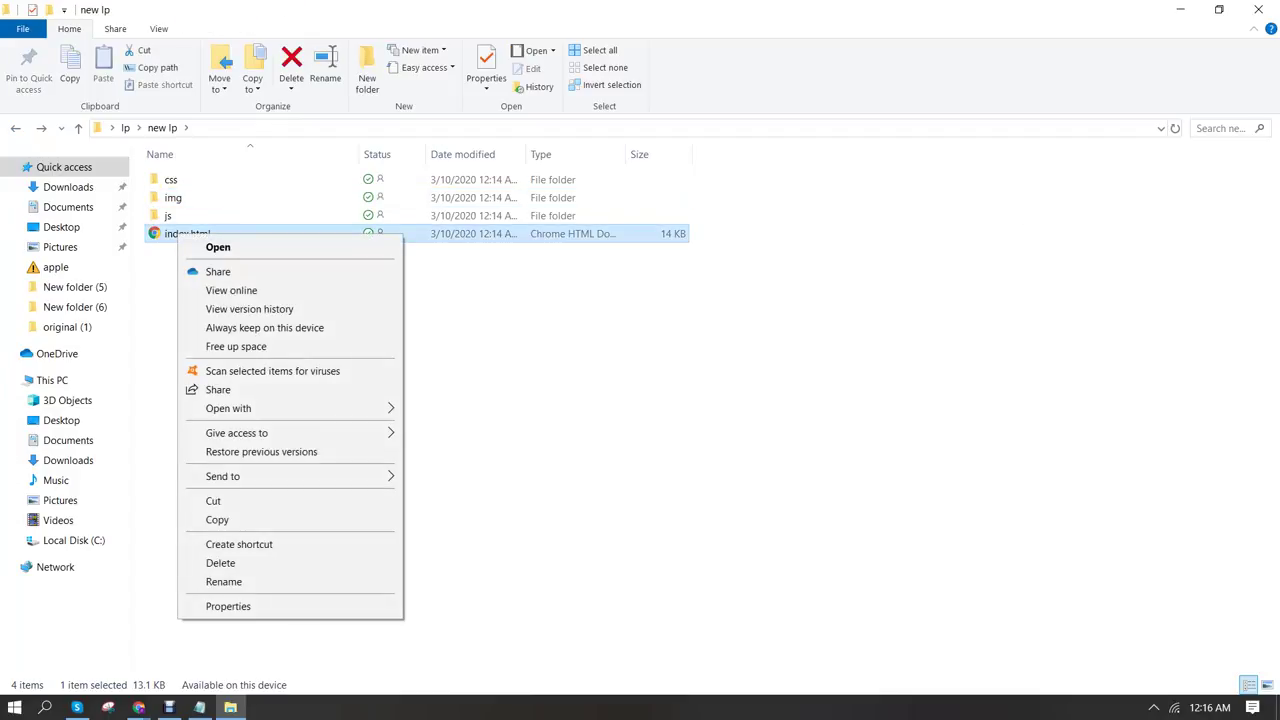
{"action": "mouse_move", "coordinate": [290, 408]}
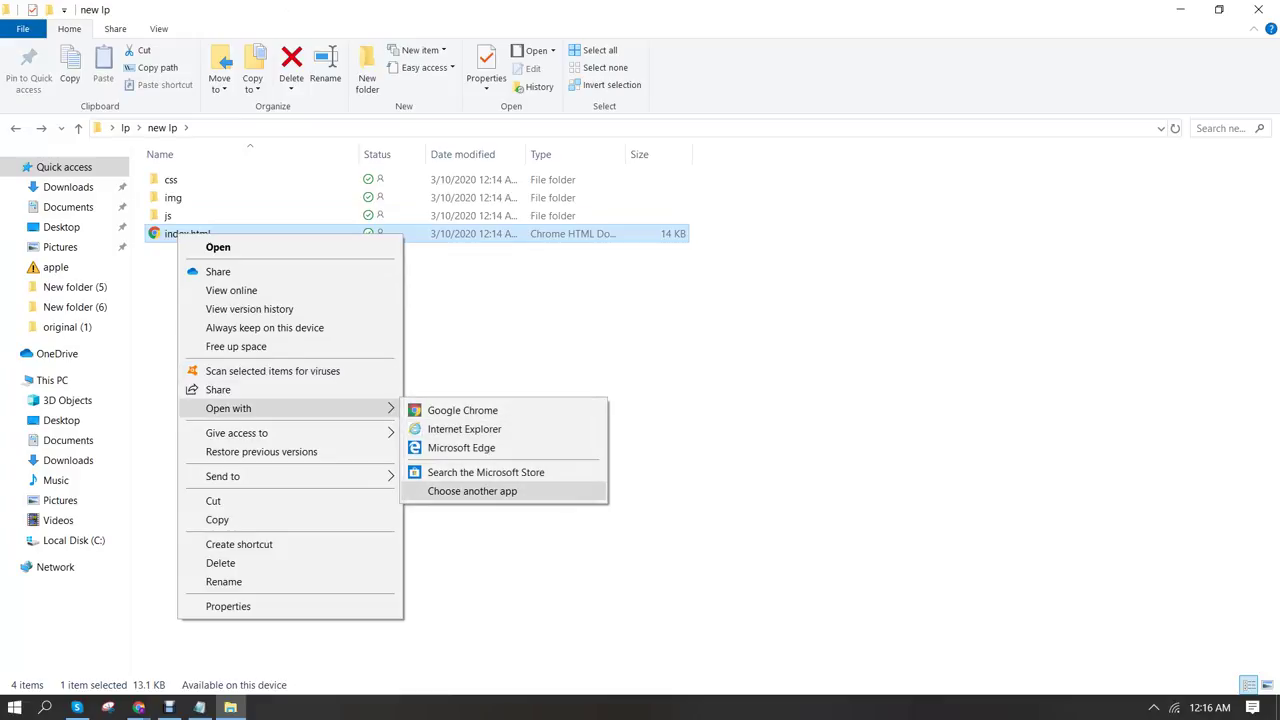
{"action": "left_click", "coordinate": [472, 491]}
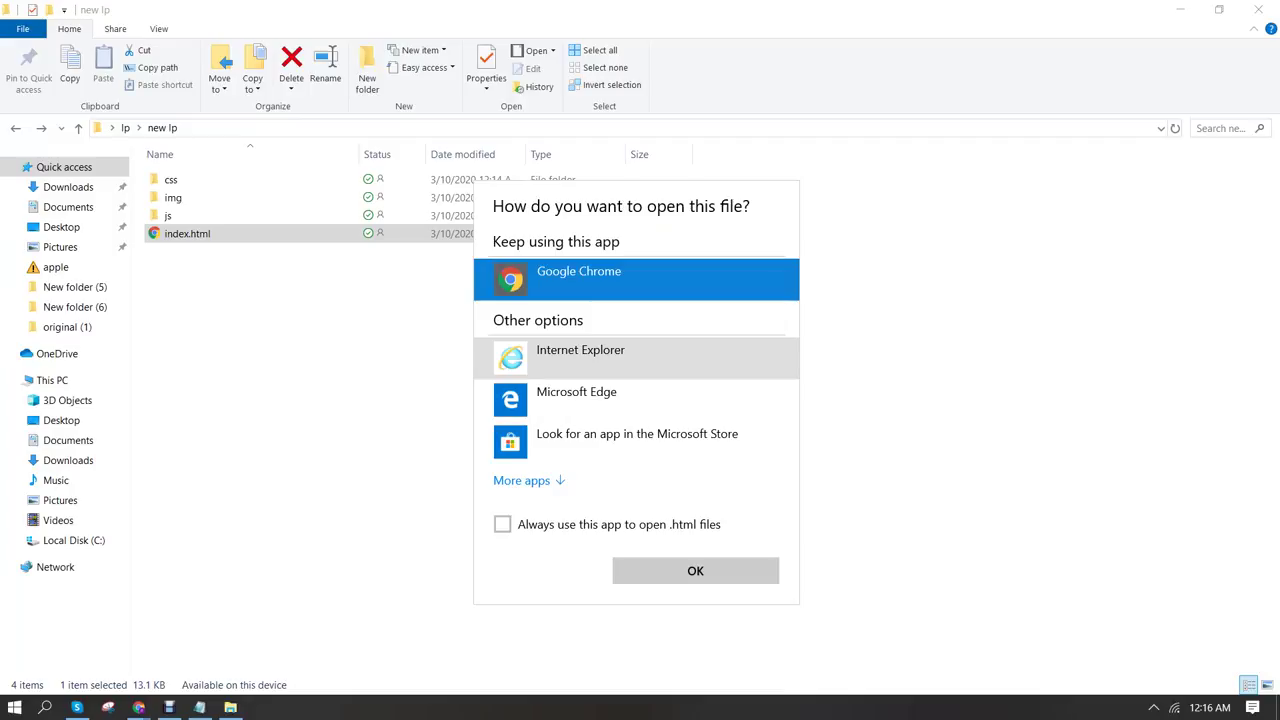
{"action": "left_click", "coordinate": [521, 480]}
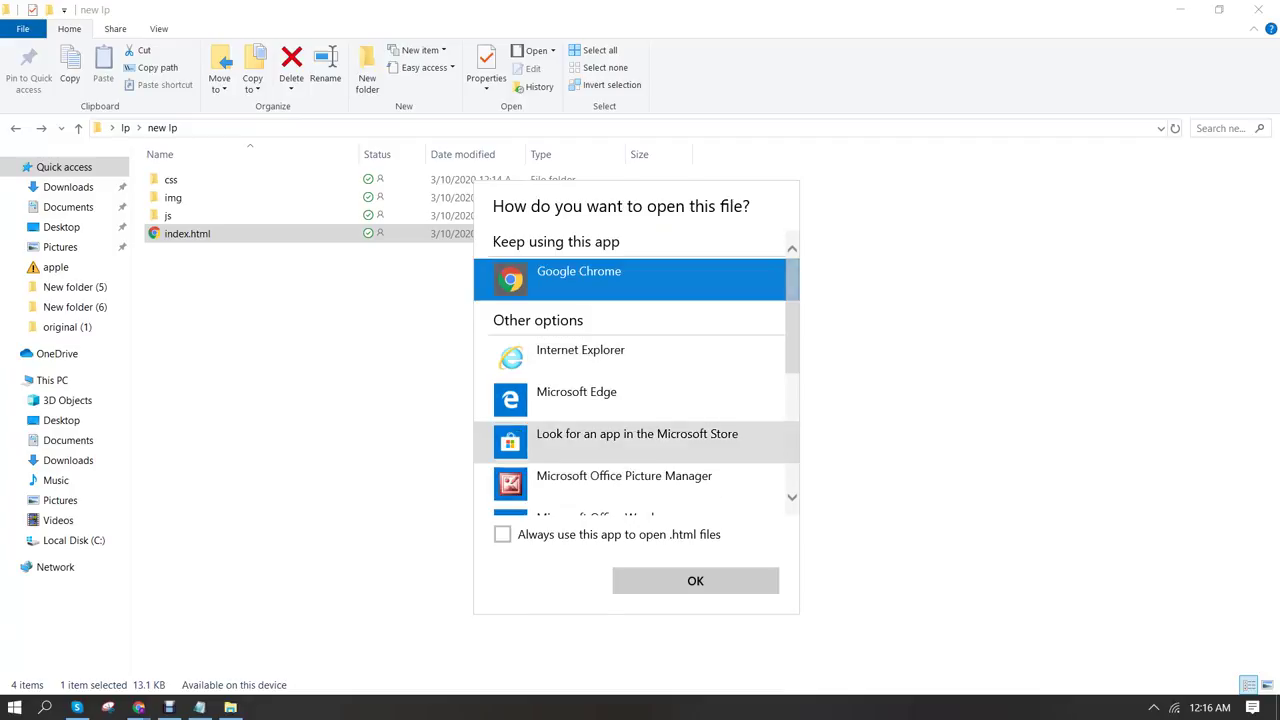
{"action": "scroll", "coordinate": [630, 400], "scroll_direction": "down", "scroll_amount": 3}
{"action": "scroll", "coordinate": [630, 395], "scroll_direction": "down", "scroll_amount": 1}
{"action": "left_click", "coordinate": [600, 397]}
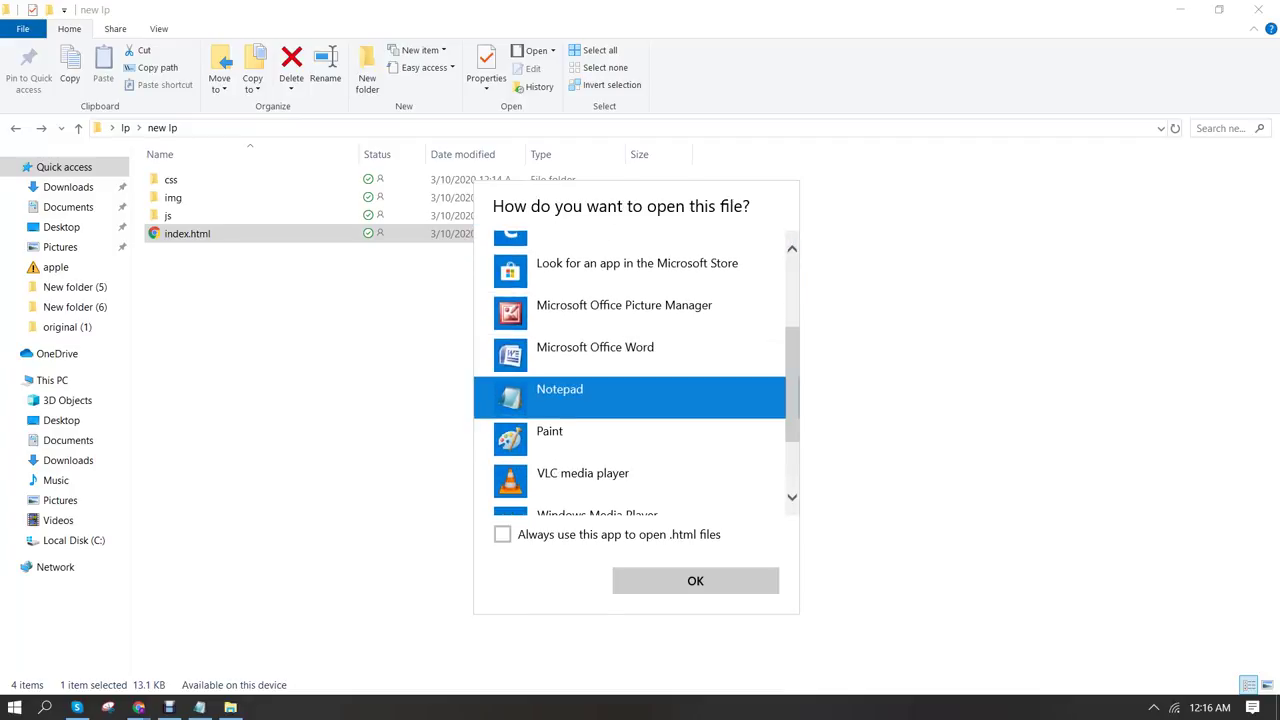
{"action": "key", "text": "Return"}
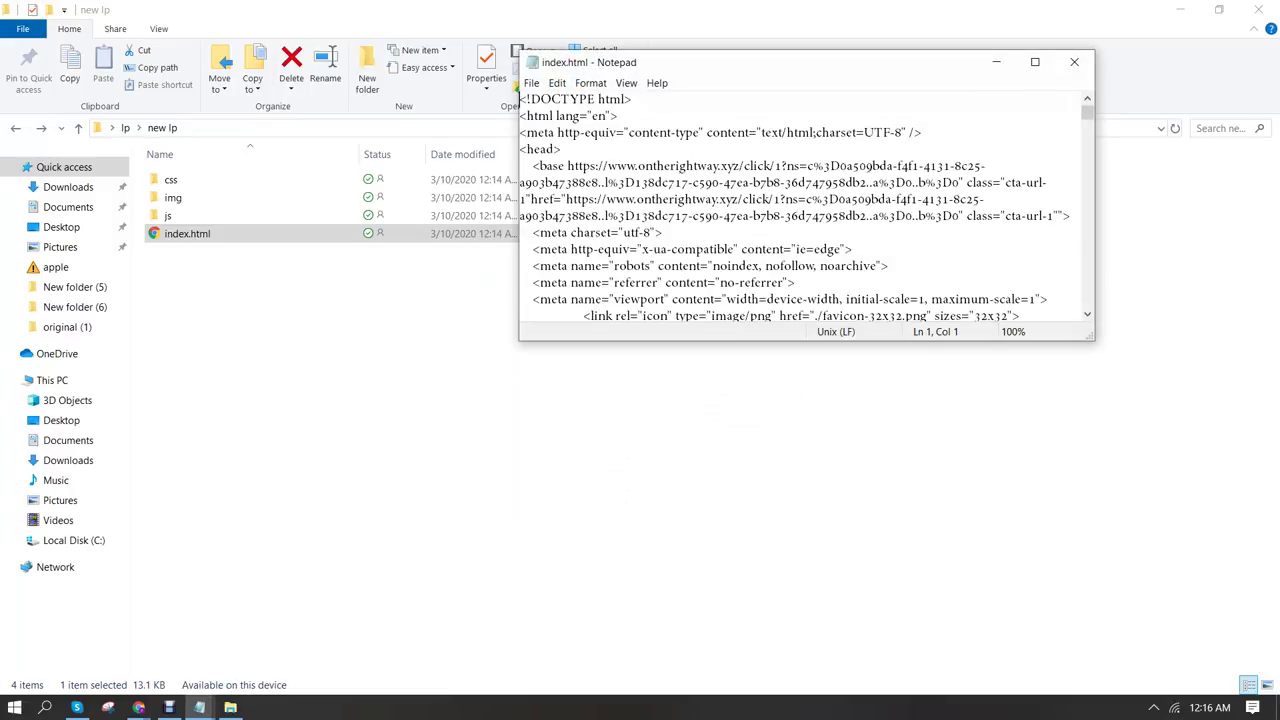
{"action": "key", "text": "super+Up"}
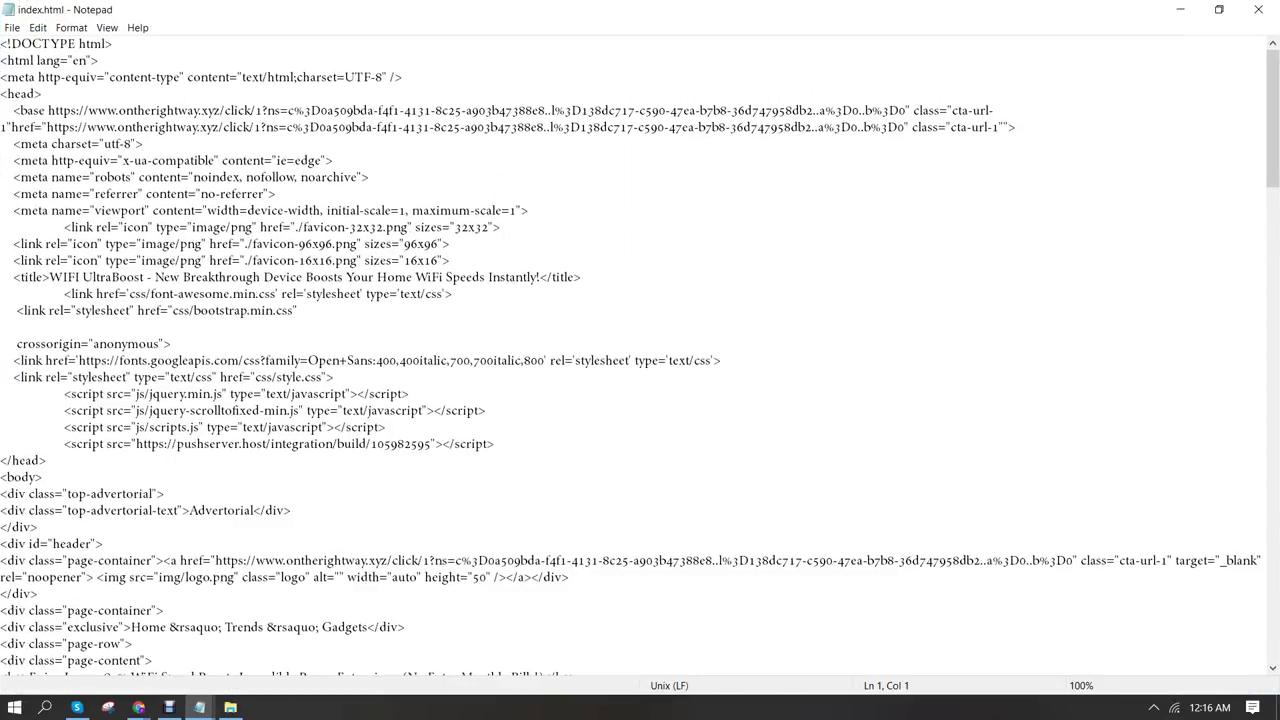
{"action": "scroll", "coordinate": [640, 354], "scroll_direction": "down", "scroll_amount": 1}
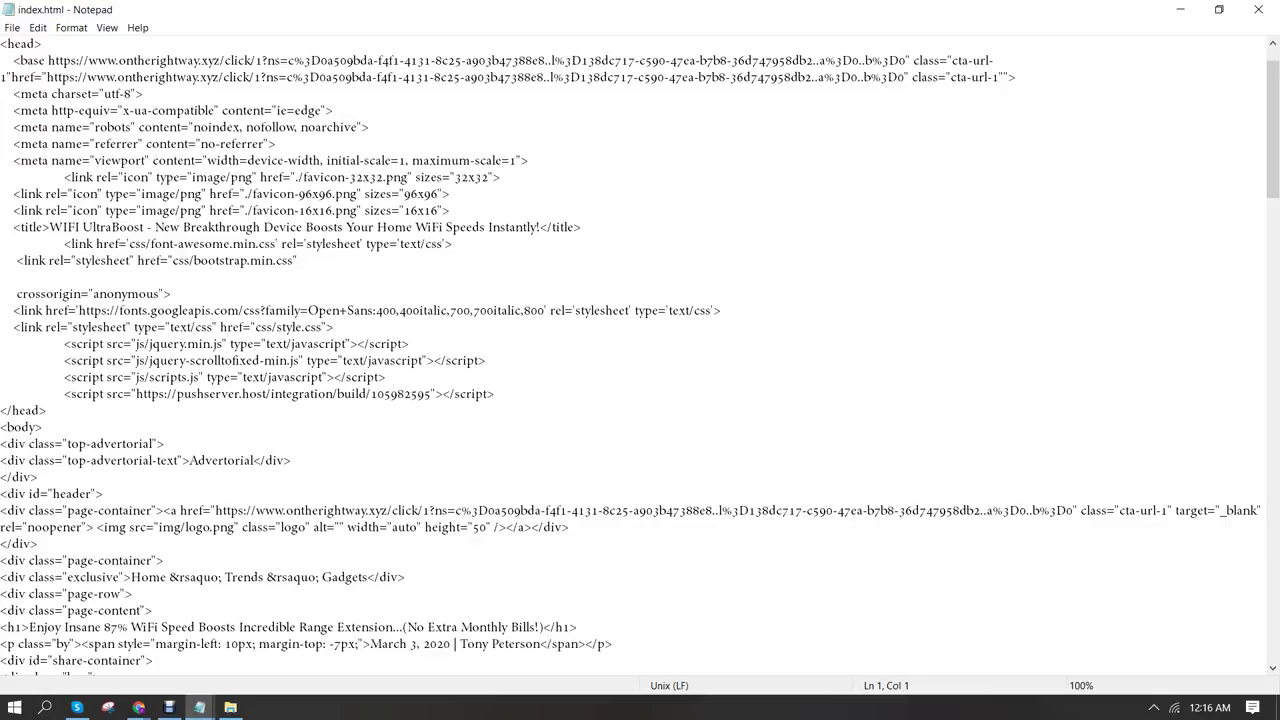
{"action": "scroll", "coordinate": [640, 354], "scroll_direction": "down", "scroll_amount": 2}
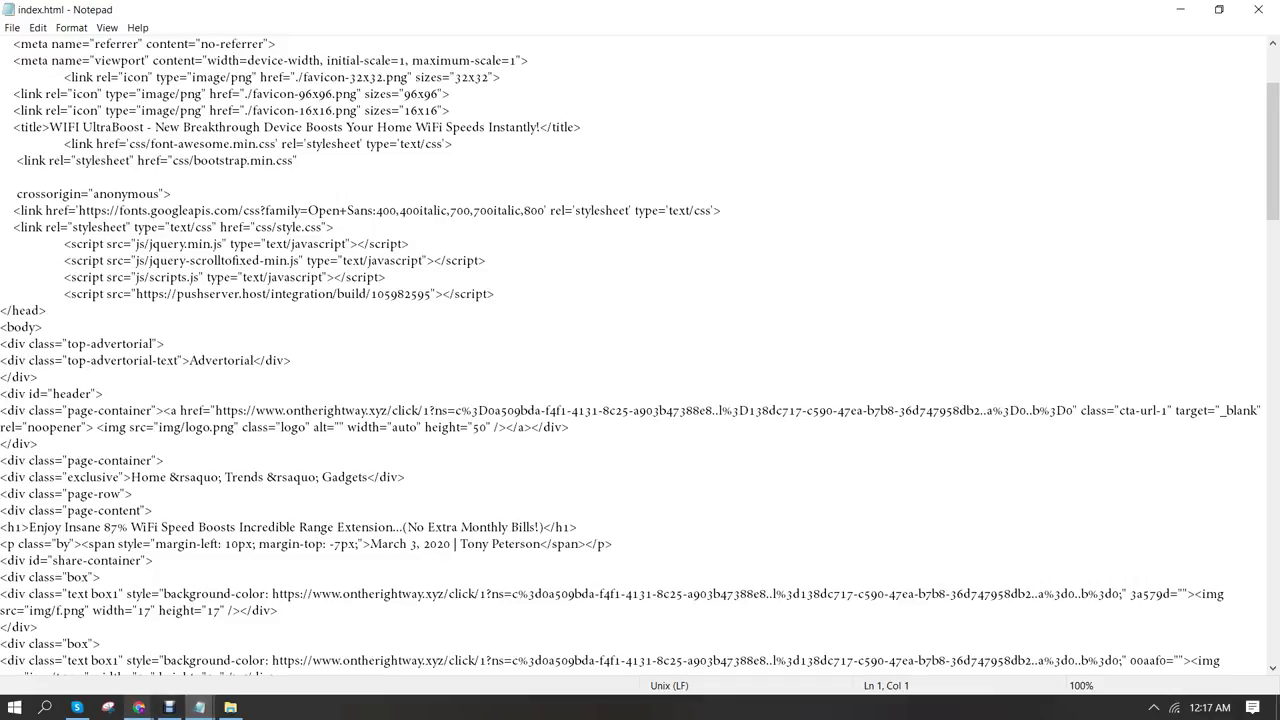
Preview the local index.html copy of the landing page in Chrome
{"action": "mouse_move", "coordinate": [138, 707]}
{"action": "left_click", "coordinate": [88, 640]}
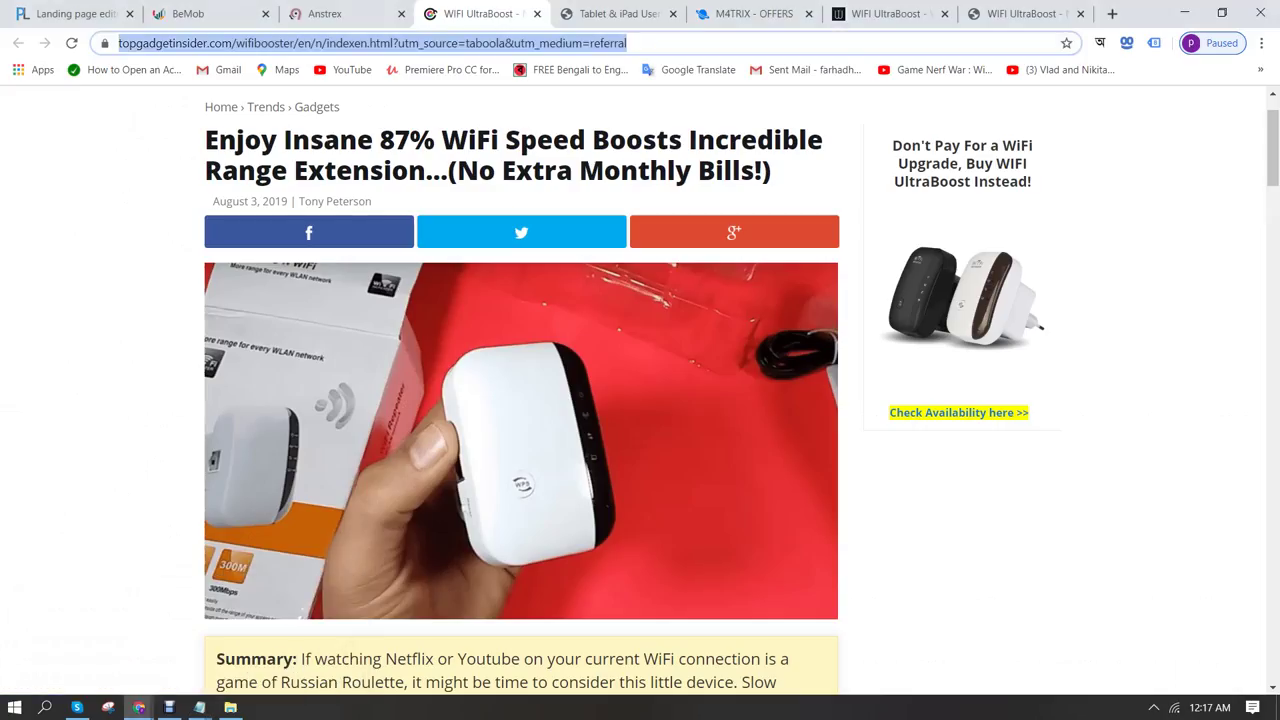
{"action": "type", "text": "C:/Users/rtnfa/OneDrive/Desktop/lp/new%20lp/index.html"}
{"action": "key", "text": "Return"}
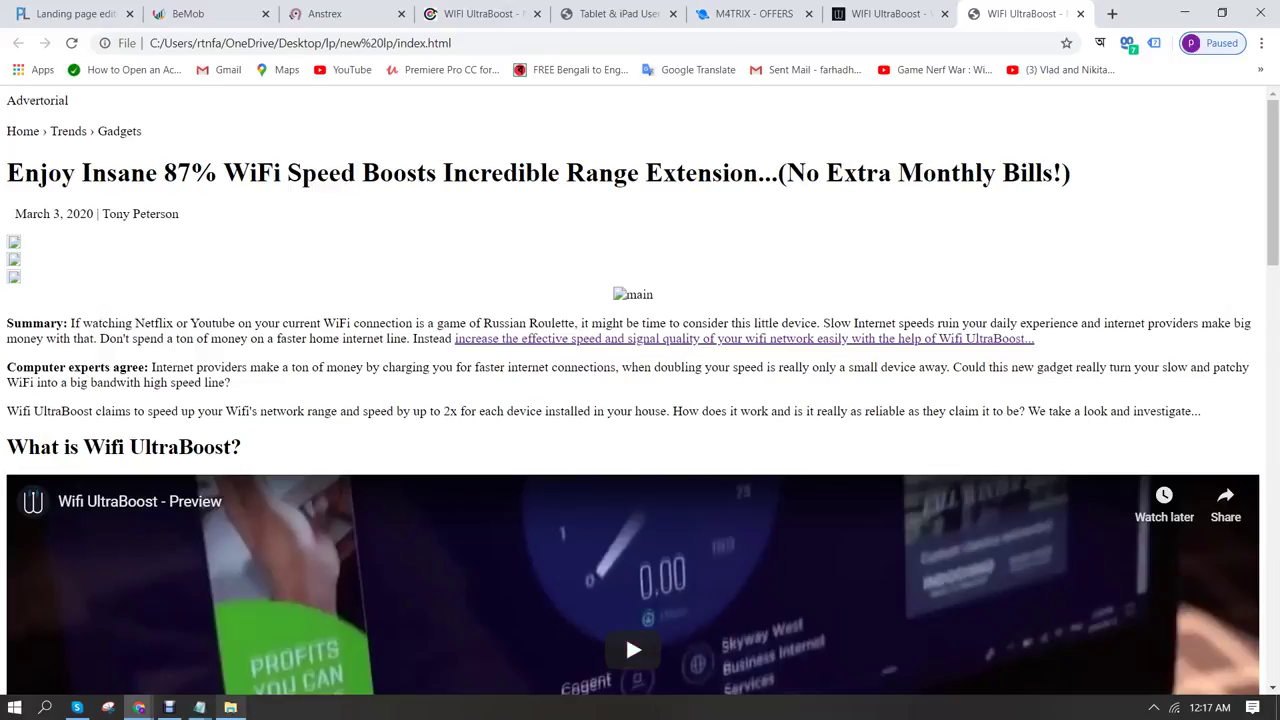
In Notepad, select the 87% WiFi speed headline text inside index.html's h1 tag
{"action": "mouse_move", "coordinate": [199, 707]}
{"action": "left_click", "coordinate": [290, 640]}
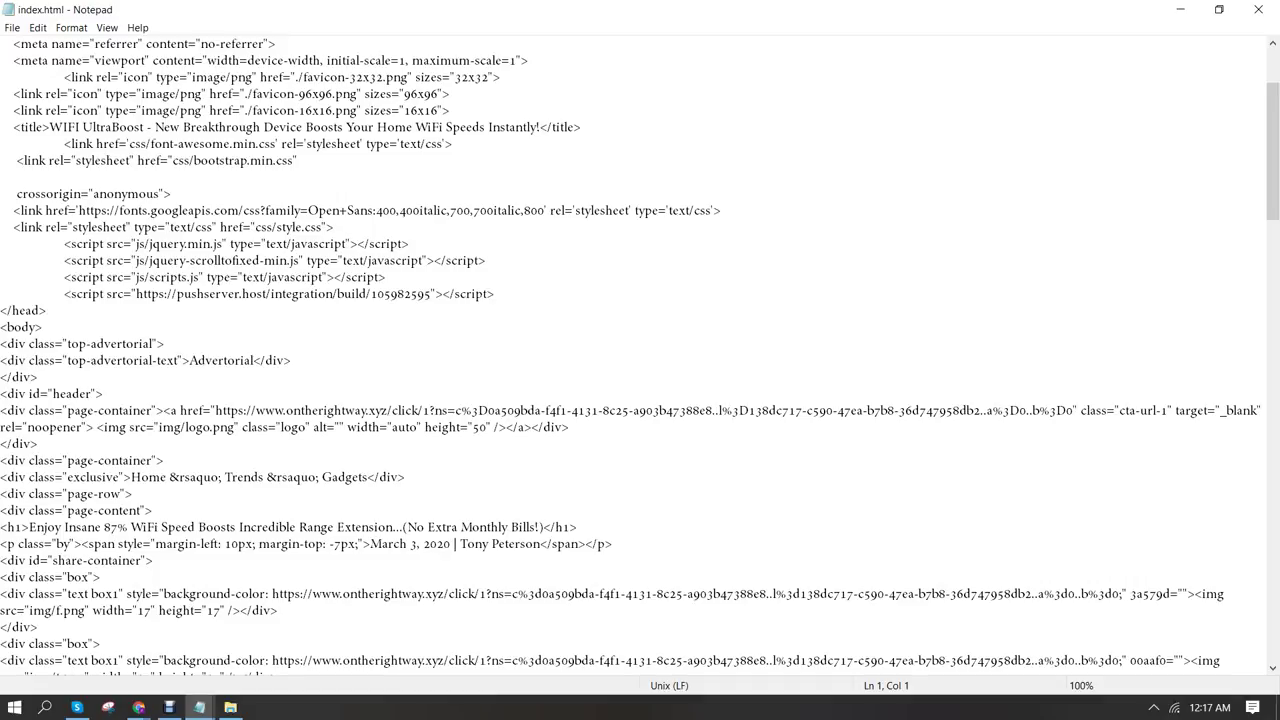
{"action": "scroll", "coordinate": [640, 353], "scroll_direction": "down", "scroll_amount": 1}
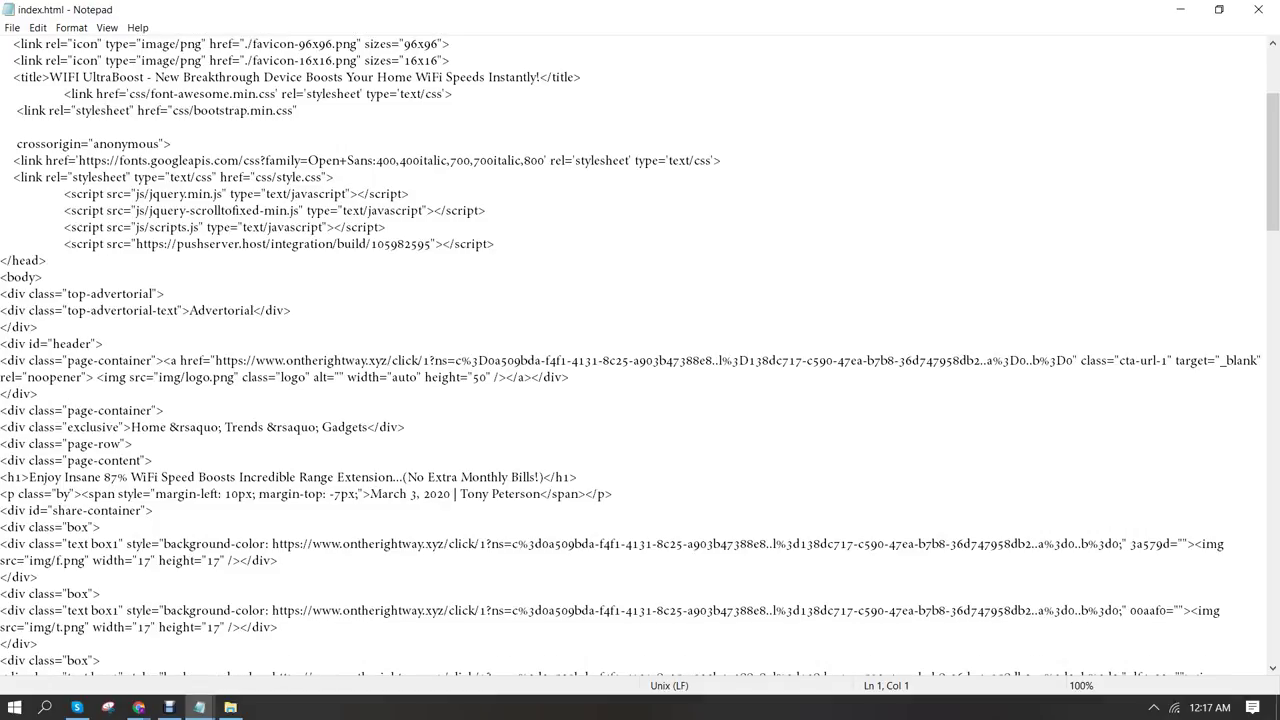
{"action": "scroll", "coordinate": [640, 353], "scroll_direction": "down", "scroll_amount": 1}
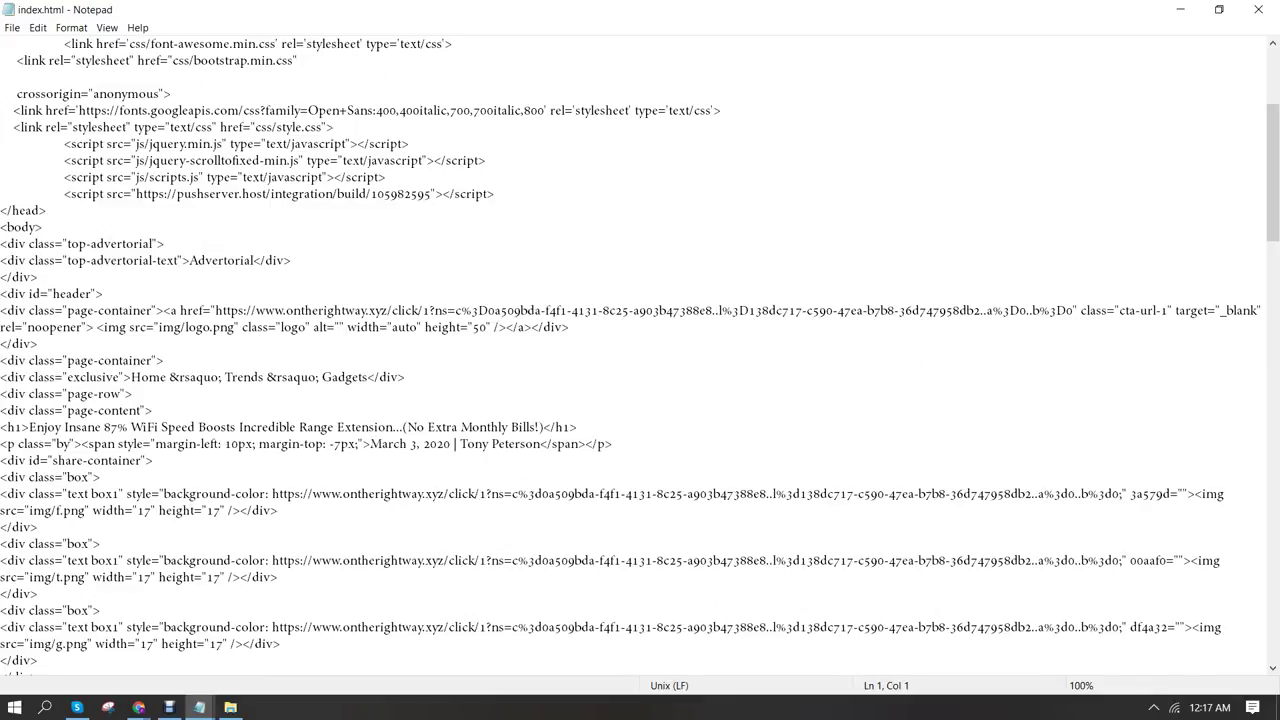
{"action": "scroll", "coordinate": [640, 353], "scroll_direction": "down", "scroll_amount": 1}
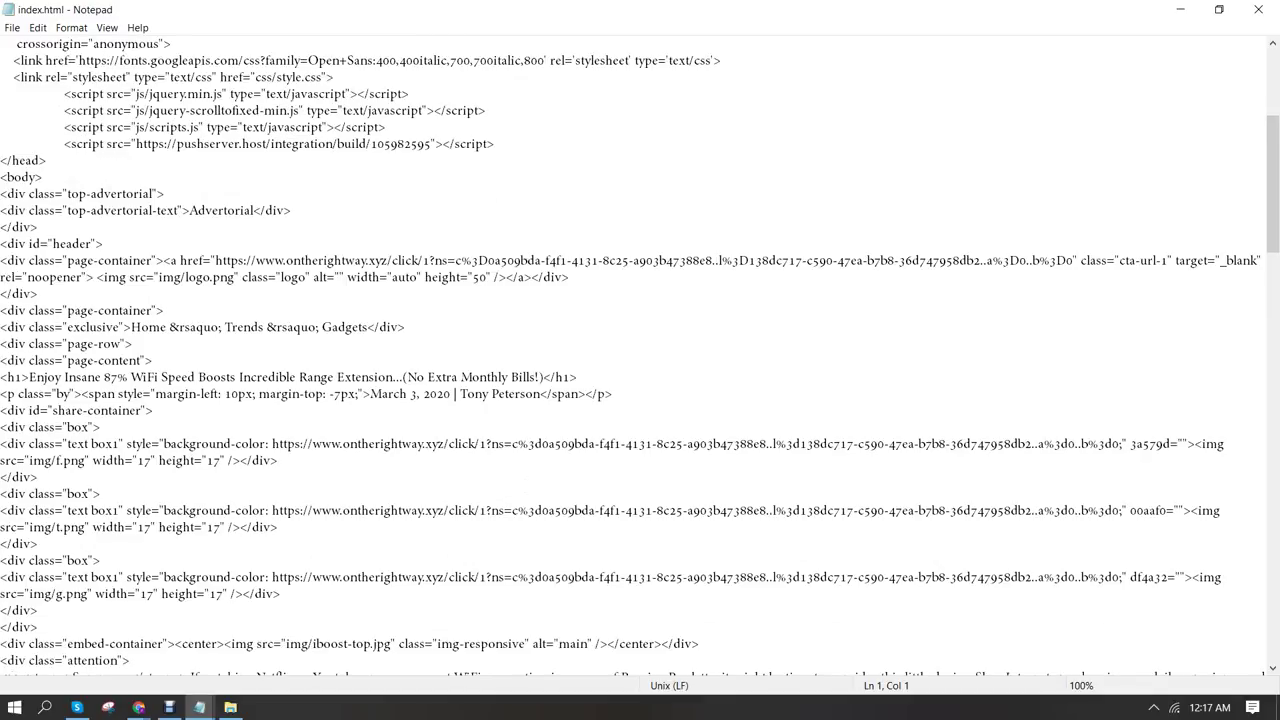
{"action": "left_click_drag", "start_coordinate": [29, 377], "coordinate": [543, 377]}
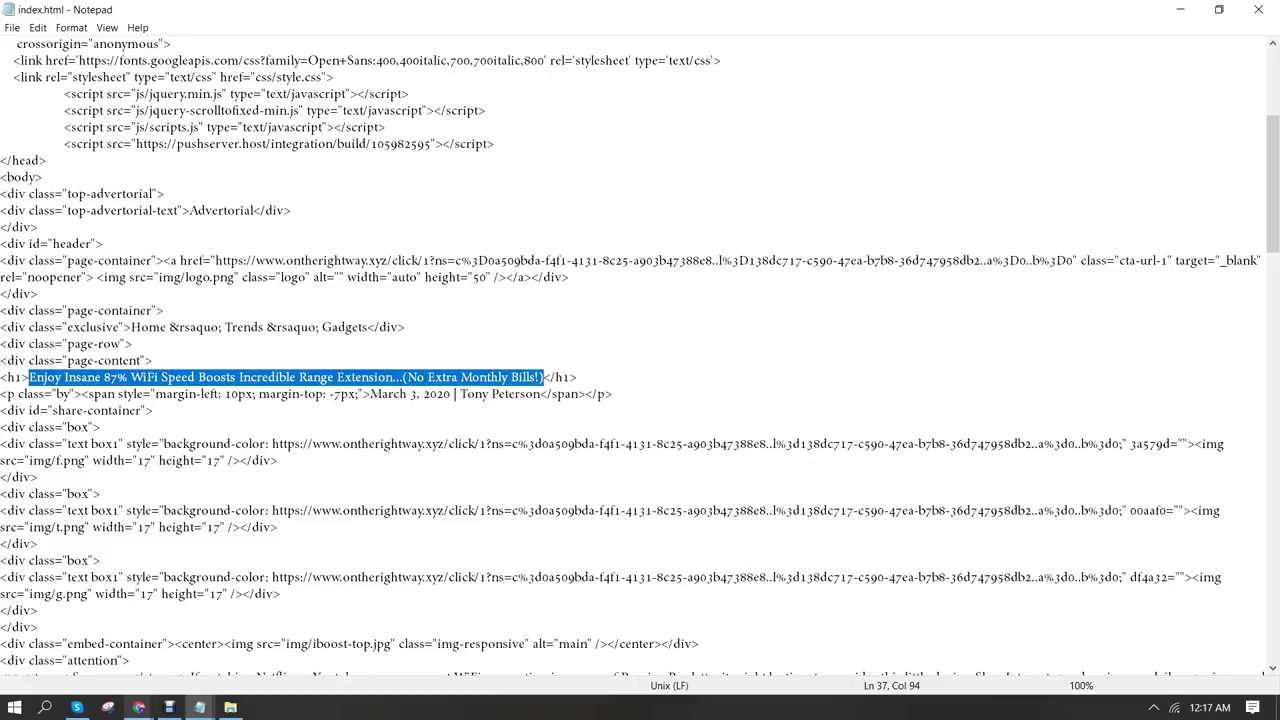
Compare against the original WiFi UltraBoost article page in Chrome
{"action": "mouse_move", "coordinate": [138, 707]}
{"action": "left_click", "coordinate": [85, 640]}
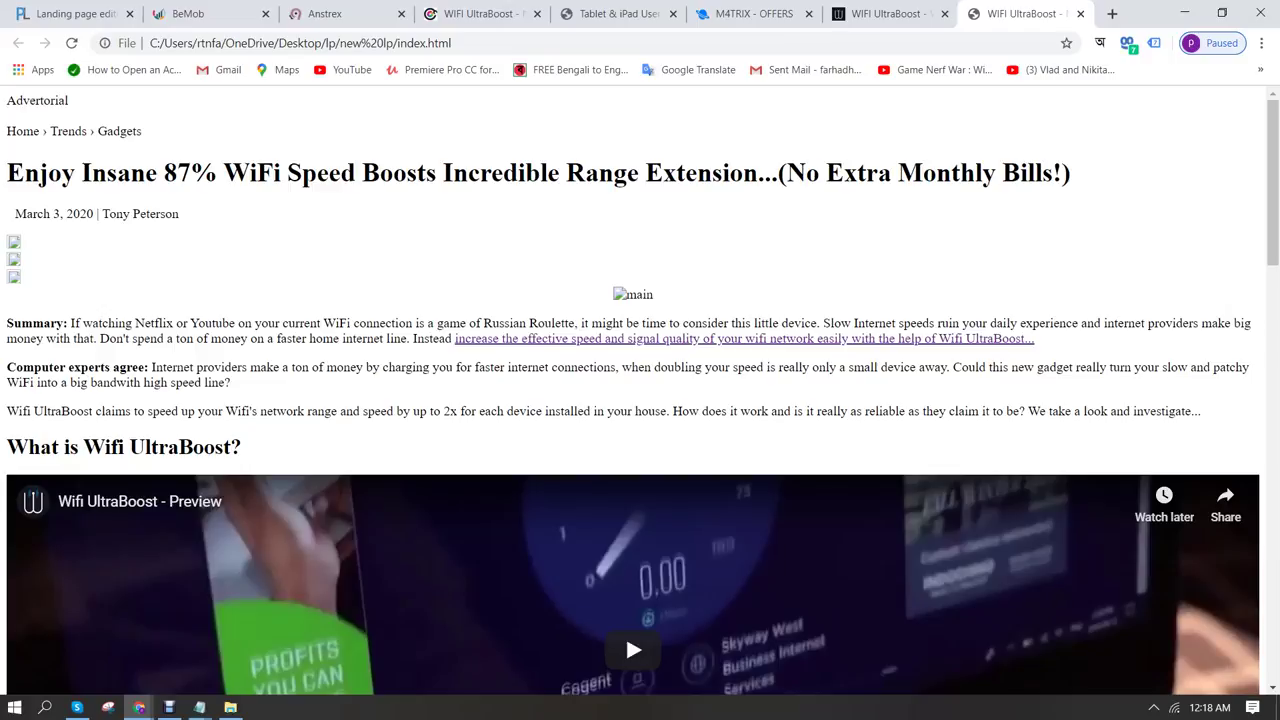
{"action": "left_click", "coordinate": [478, 13]}
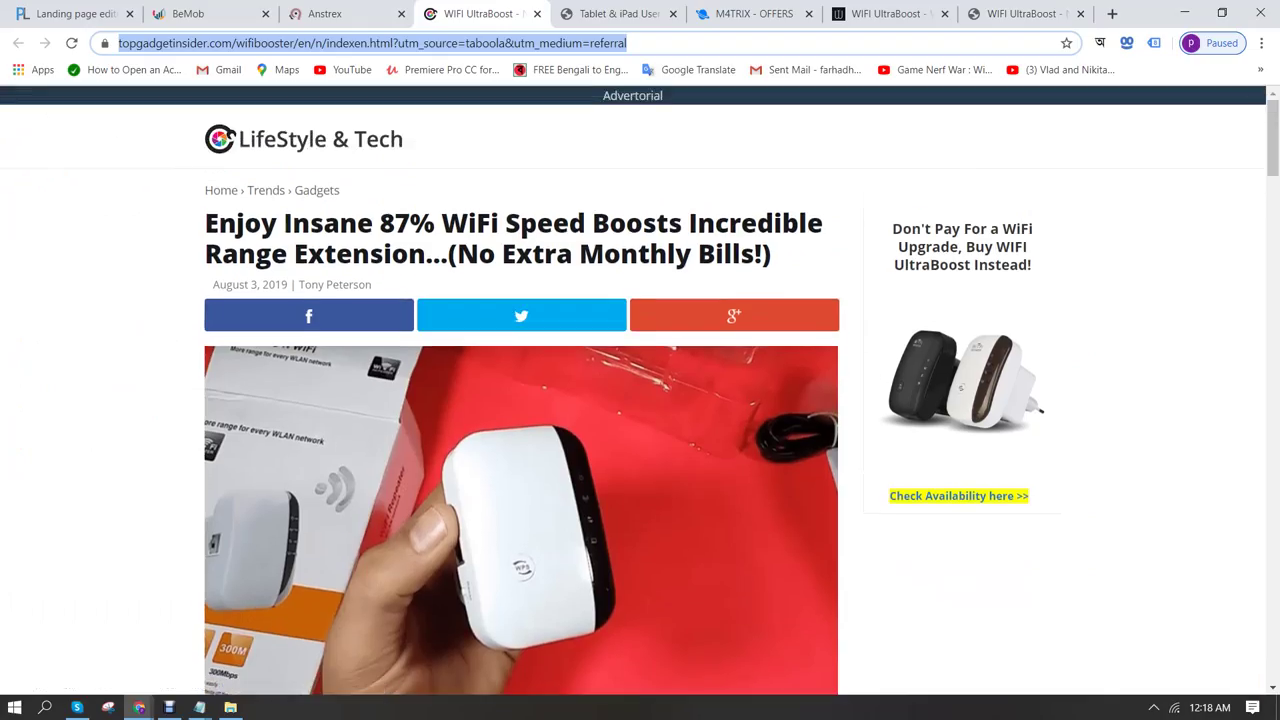
{"action": "scroll", "coordinate": [309, 315], "scroll_direction": "down", "scroll_amount": 2}
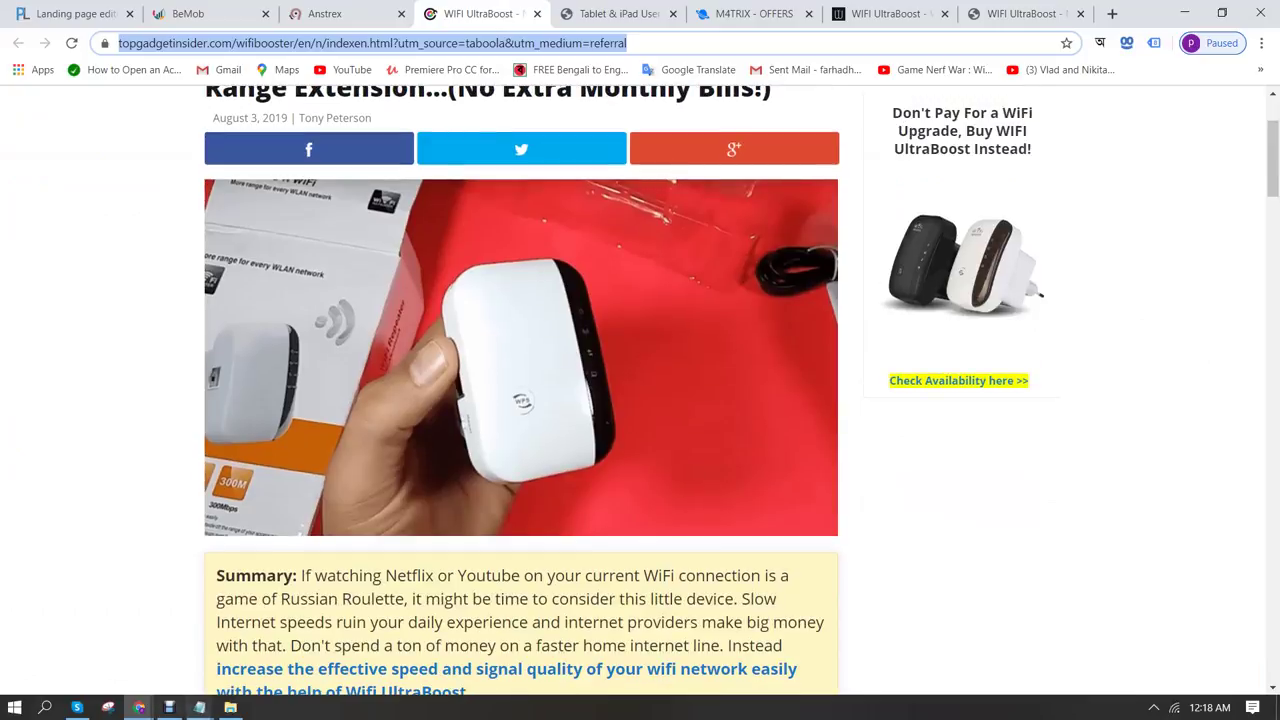
Select the image path img/iboost-top.jpg in index.html, then bring up the lp folder
{"action": "mouse_move", "coordinate": [200, 707]}
{"action": "left_click", "coordinate": [289, 640]}
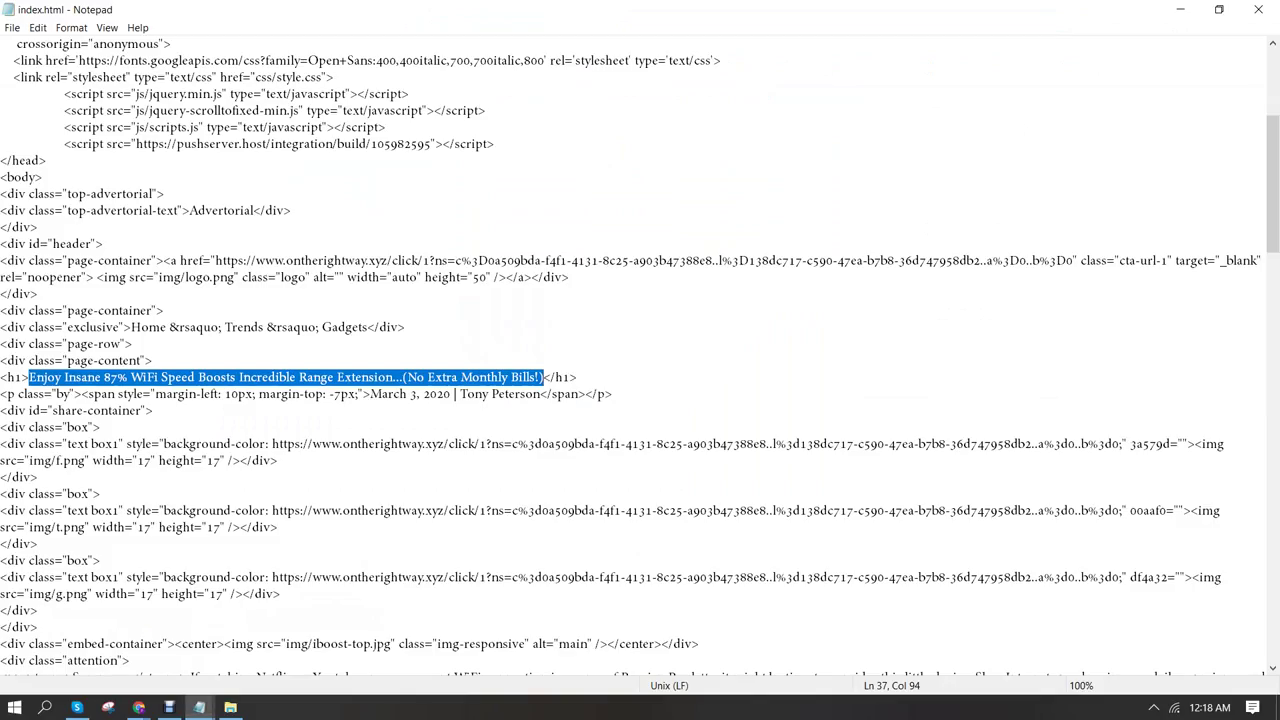
{"action": "scroll", "coordinate": [640, 357], "scroll_direction": "down", "scroll_amount": 1}
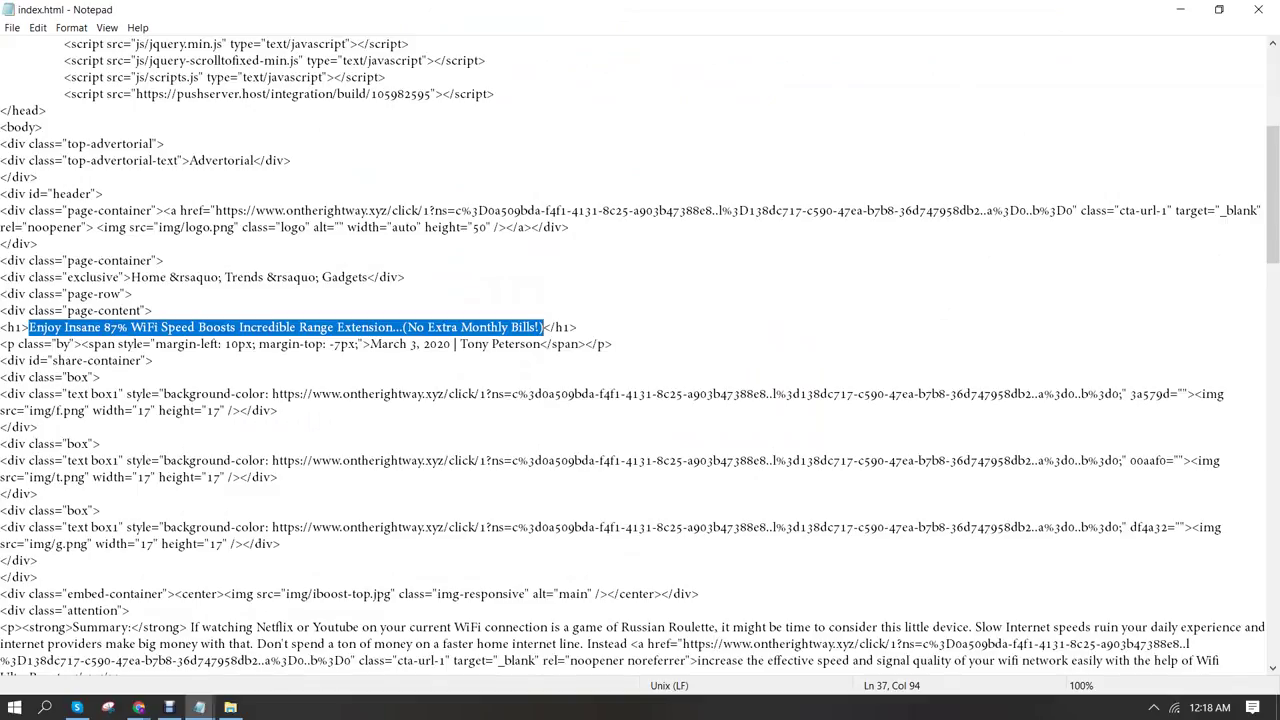
{"action": "scroll", "coordinate": [640, 357], "scroll_direction": "down", "scroll_amount": 1}
{"action": "scroll", "coordinate": [640, 357], "scroll_direction": "down", "scroll_amount": 2}
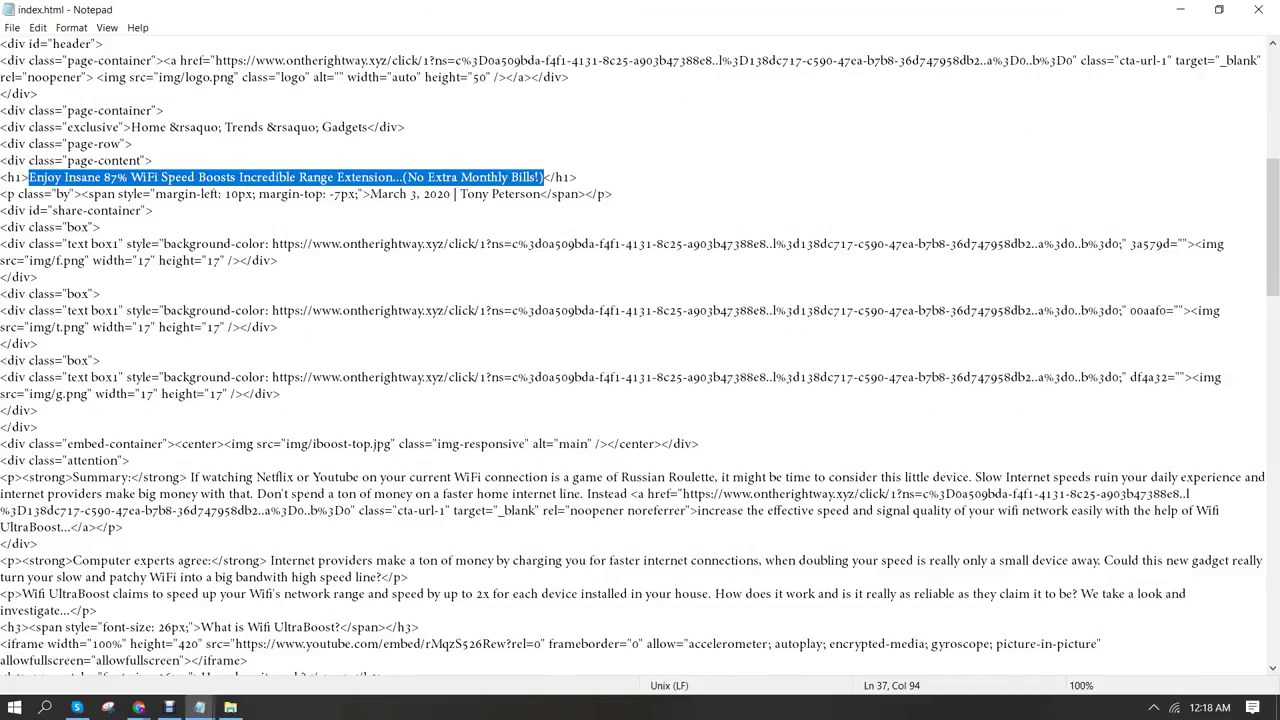
{"action": "left_click_drag", "start_coordinate": [286, 444], "coordinate": [392, 444]}
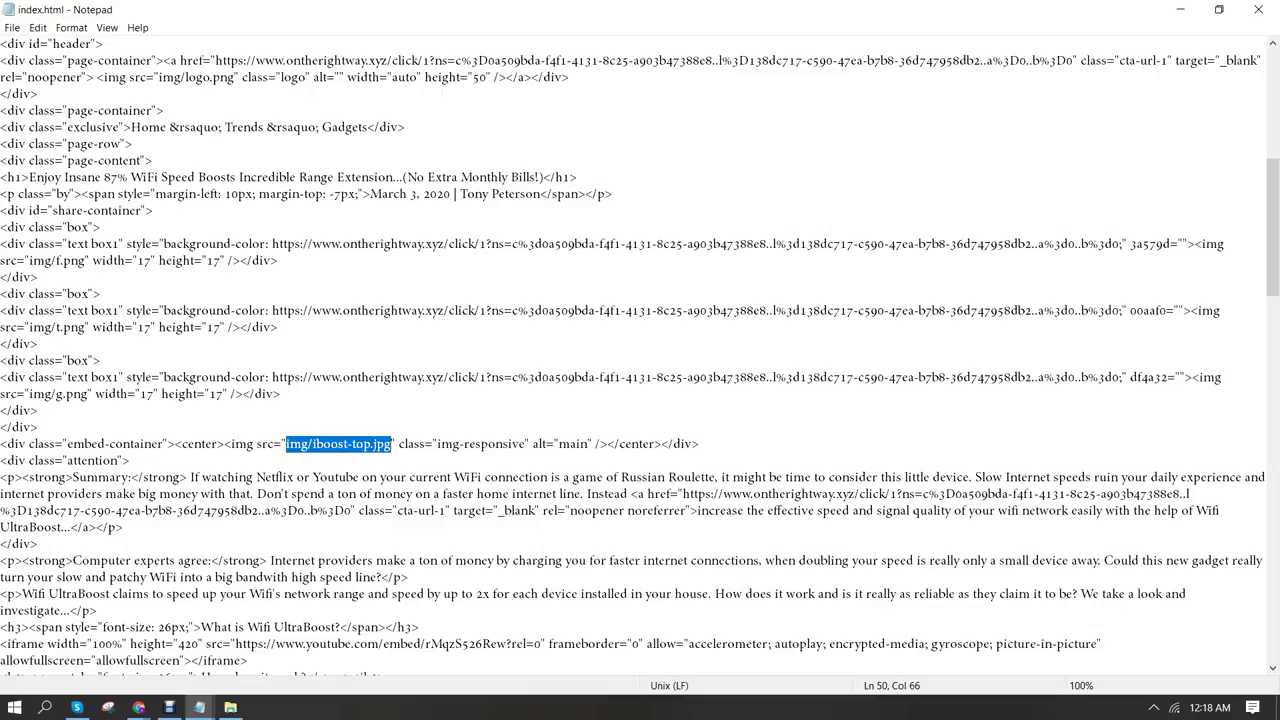
{"action": "left_click", "coordinate": [230, 707]}
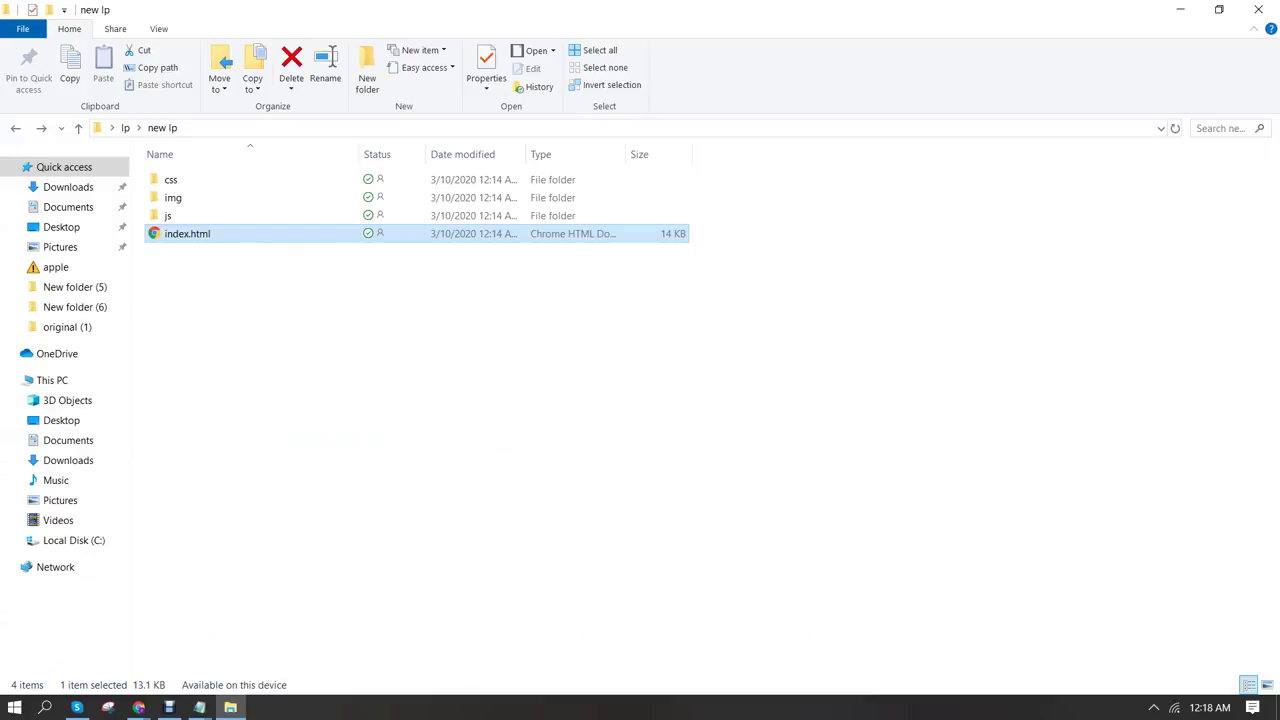
Check iboost-top.jpg in the img folder, then return to the WiFi UltraBoost article in Chrome
{"action": "double_click", "coordinate": [173, 197]}
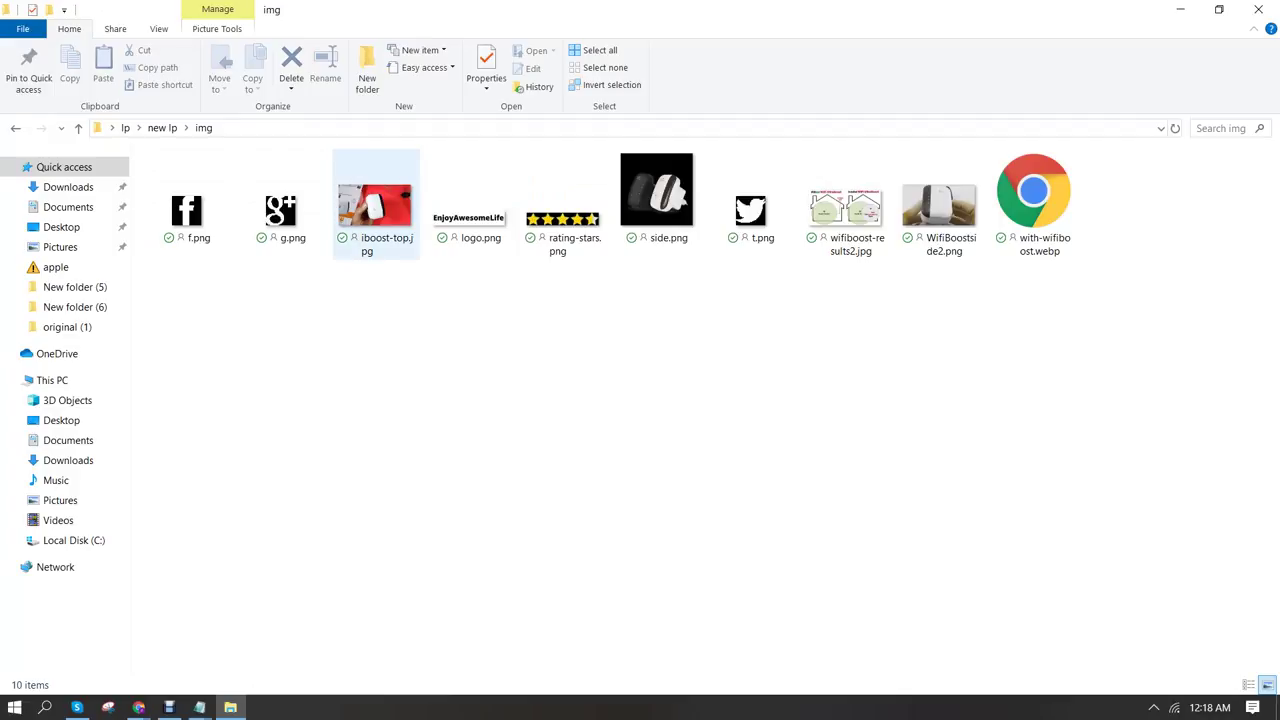
{"action": "mouse_move", "coordinate": [378, 245]}
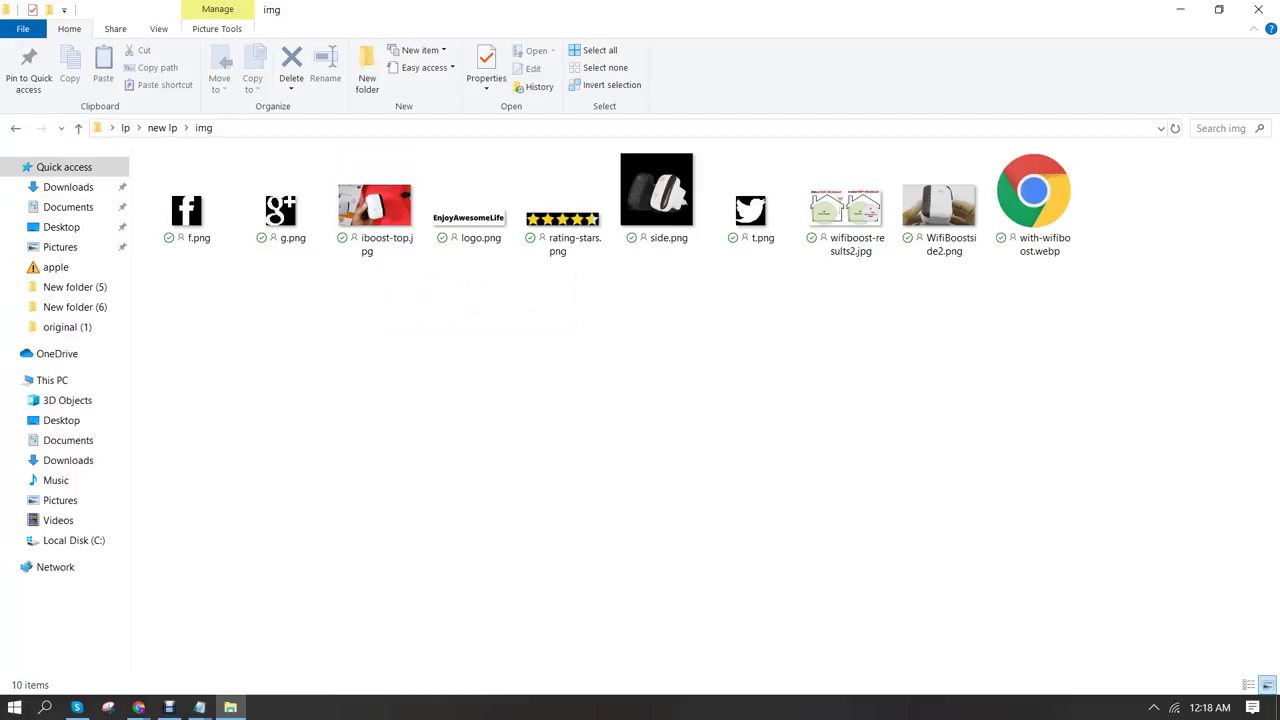
{"action": "left_click", "coordinate": [139, 707]}
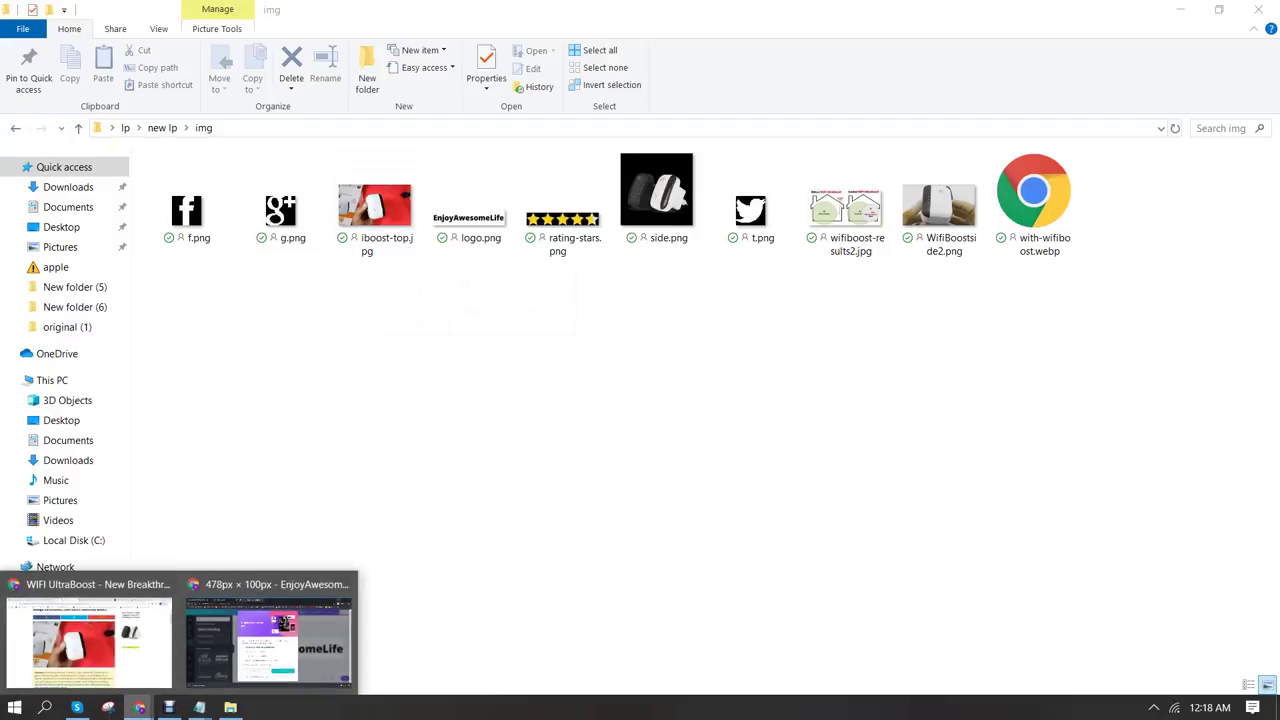
{"action": "left_click", "coordinate": [89, 640]}
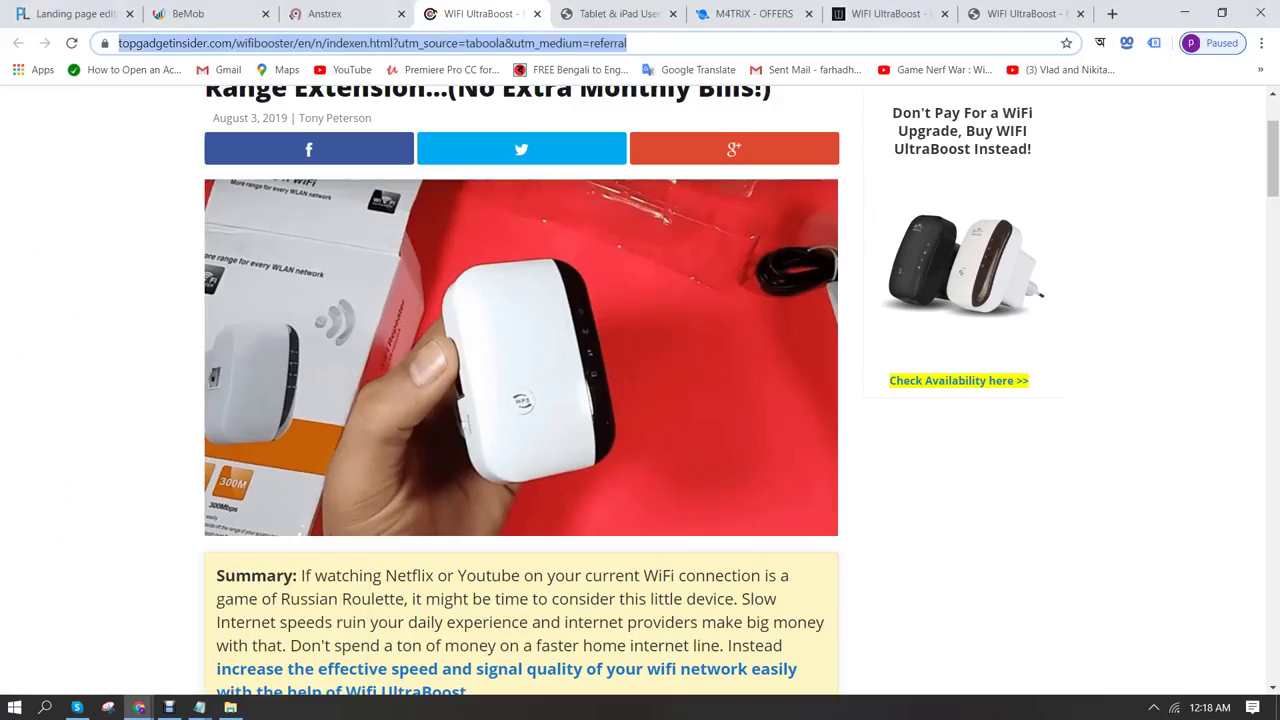
Switch through the Chrome tabs to the Tablet & iPad Users advertorial
{"action": "left_click", "coordinate": [615, 13]}
{"action": "left_click", "coordinate": [480, 13]}
{"action": "left_click", "coordinate": [330, 13]}
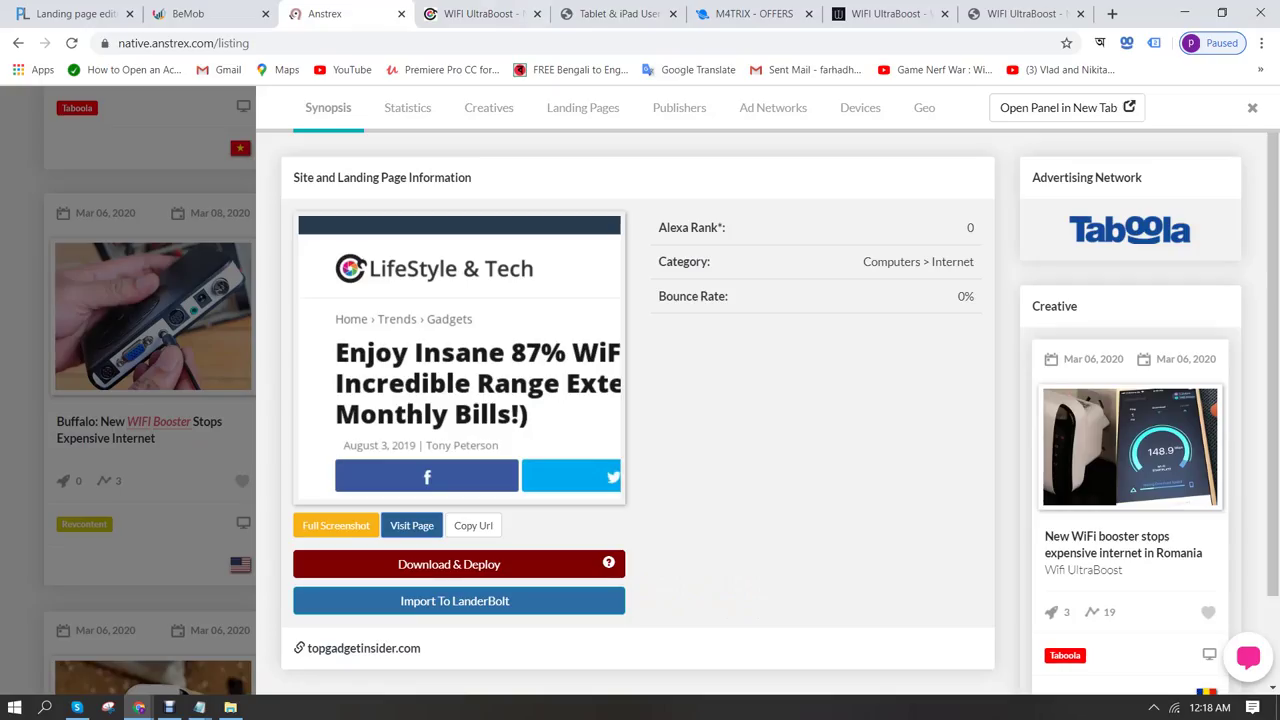
{"action": "key", "text": "ctrl+5"}
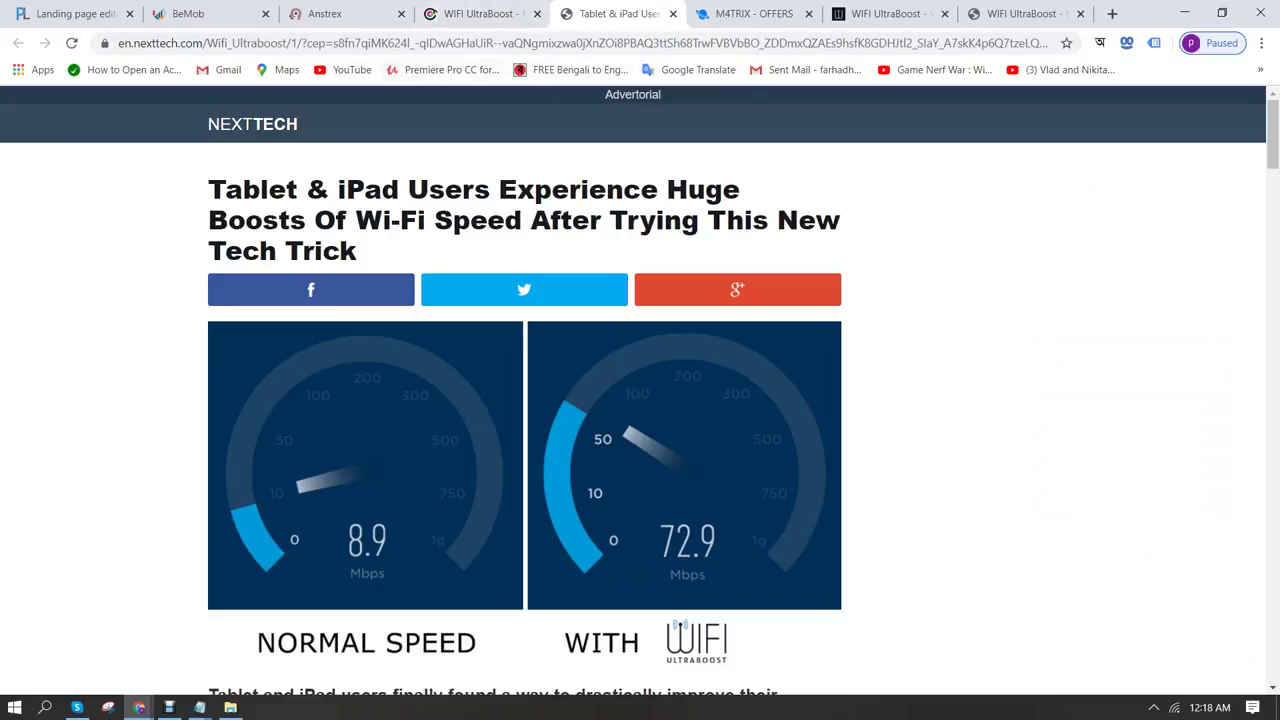
Load the advertorial address without its tracking parameters and select the redirected address
{"action": "left_click_drag", "start_coordinate": [305, 43], "coordinate": [1050, 43]}
{"action": "key", "text": "ctrl+x"}
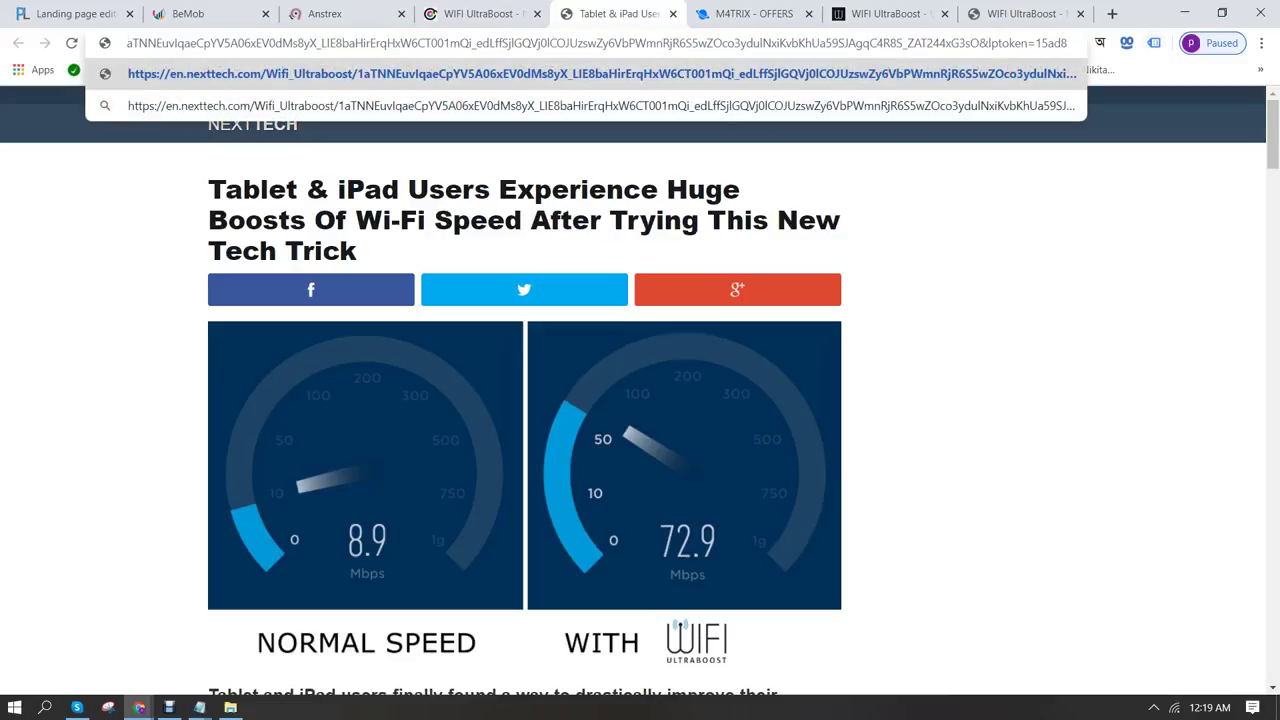
{"action": "left_click_drag", "start_coordinate": [1050, 43], "coordinate": [1050, 43]}
{"action": "key", "text": "BackSpace"}
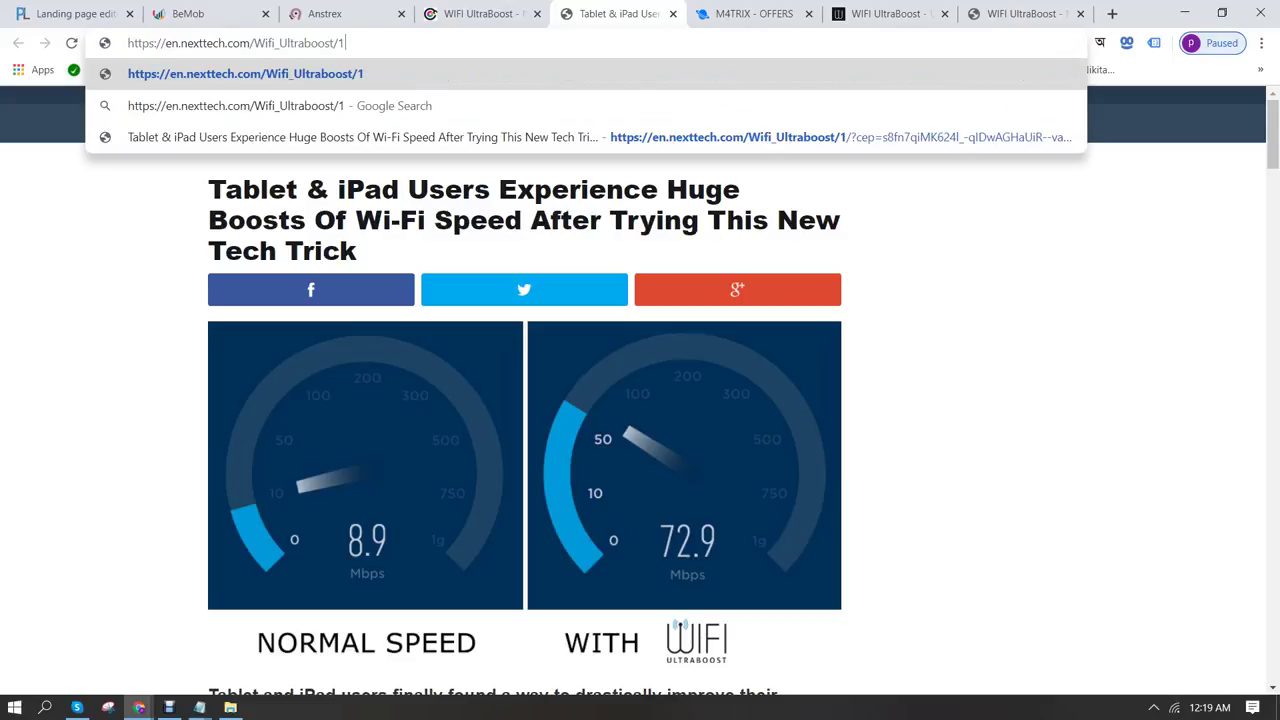
{"action": "key", "text": "Return"}
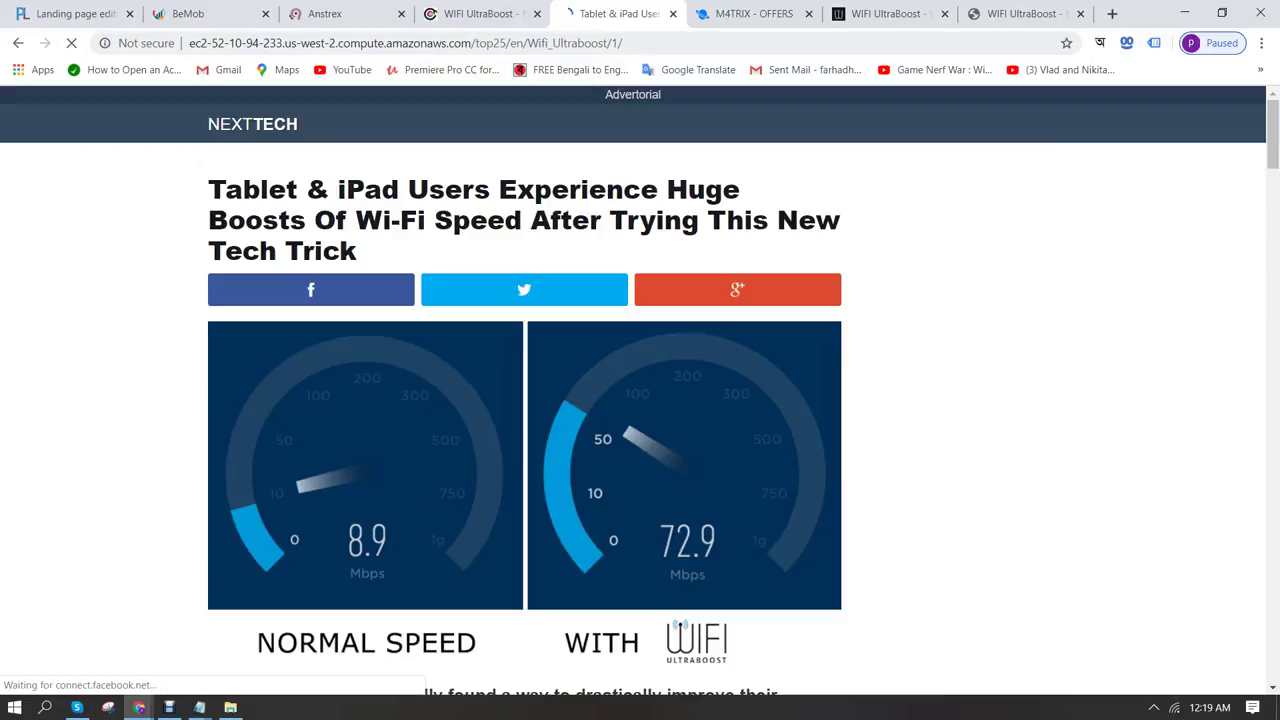
{"action": "key", "text": "ctrl+l"}
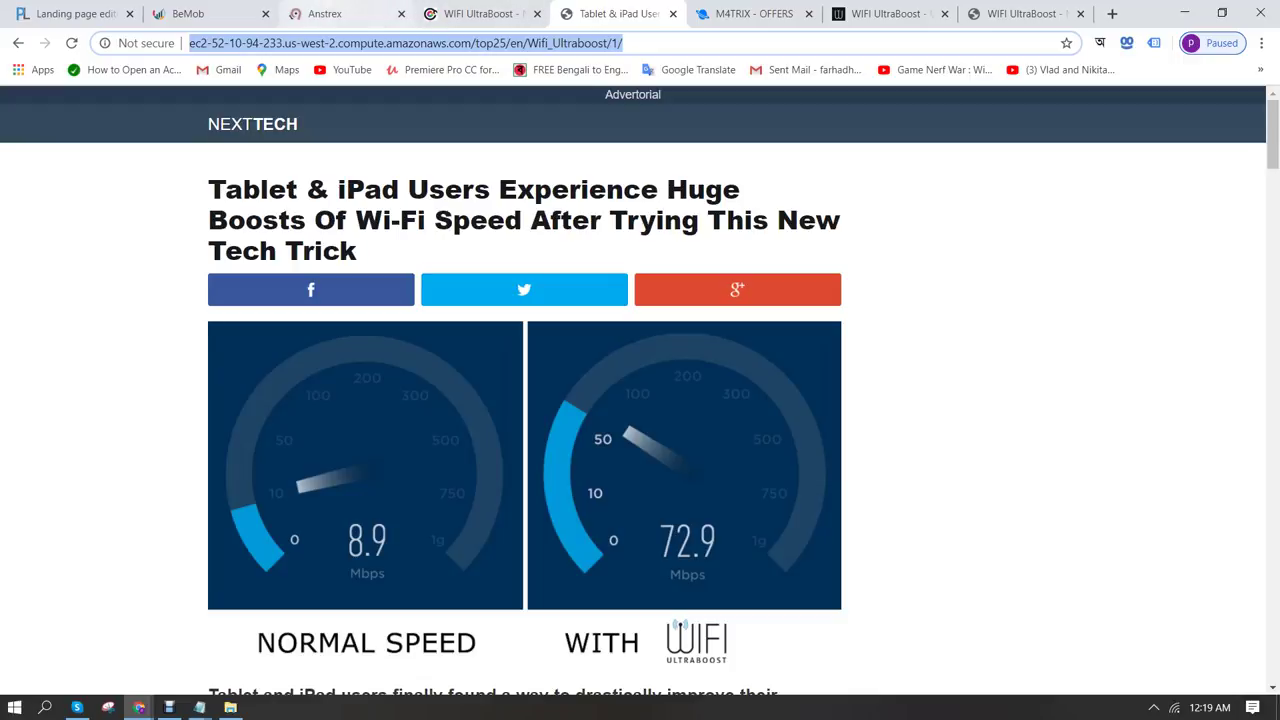
{"action": "left_click", "coordinate": [70, 14]}
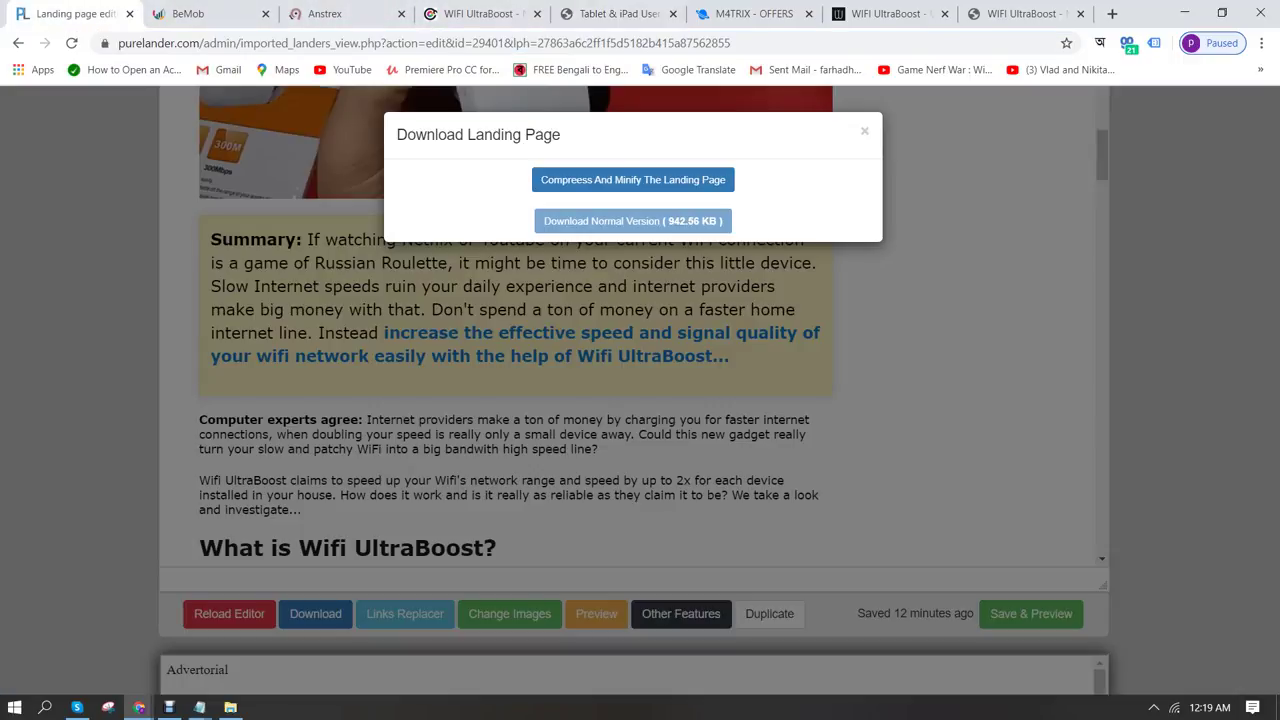
Rip the pasted Wifi Ultraboost amazonaws URL in Lander Ripper with name 's', creating lander #29405
{"action": "key", "text": "Escape"}
{"action": "scroll", "coordinate": [640, 390], "scroll_direction": "up", "scroll_amount": 1}
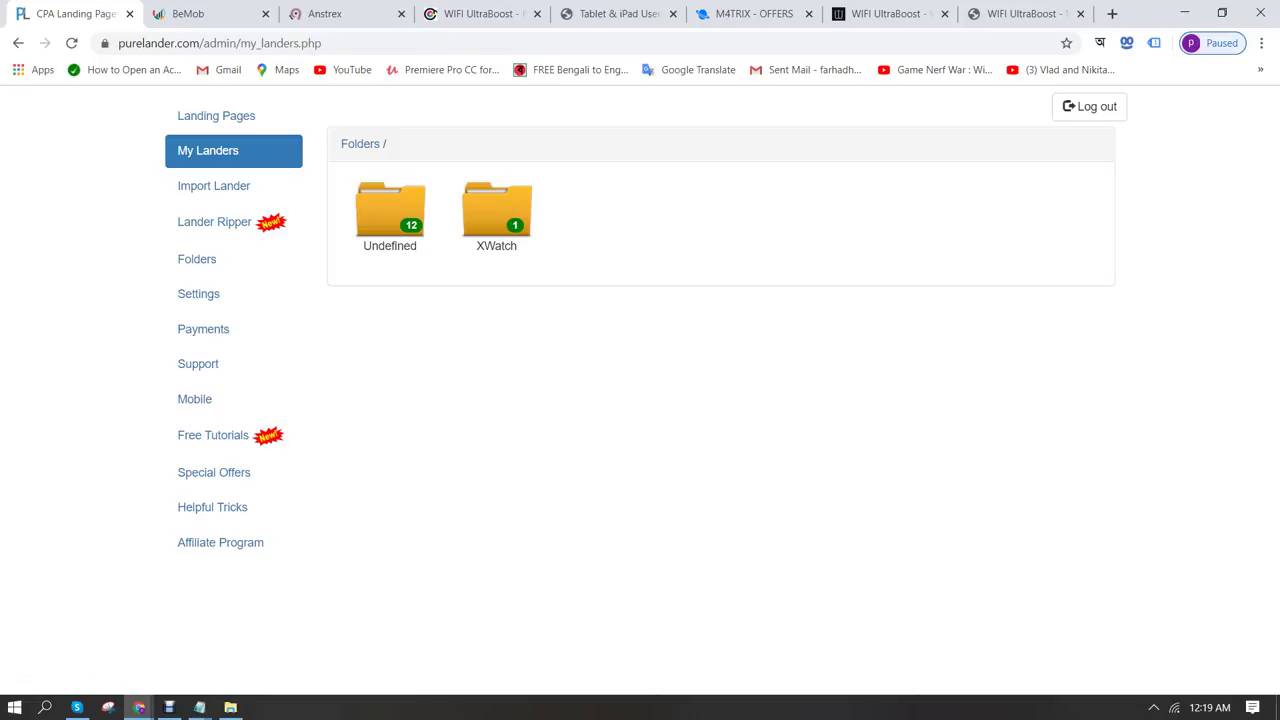
{"action": "left_click", "coordinate": [214, 222]}
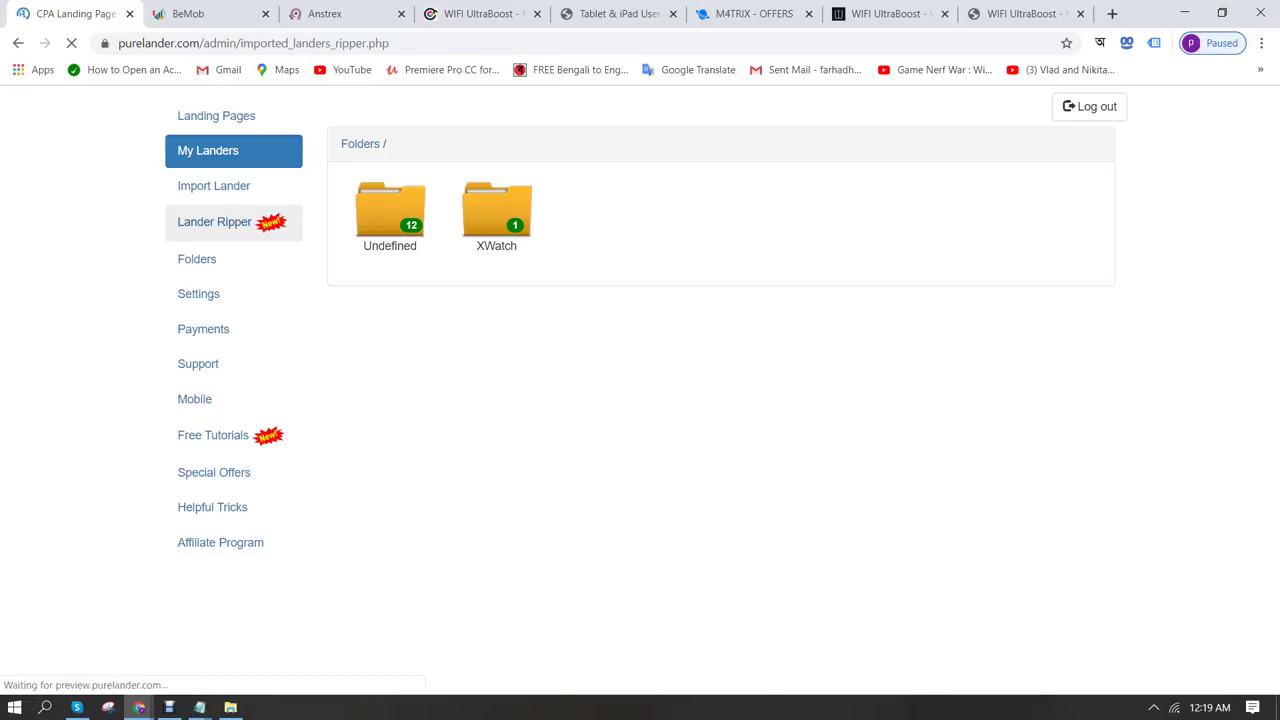
{"action": "left_click", "coordinate": [735, 349]}
{"action": "key", "text": "ctrl+v"}
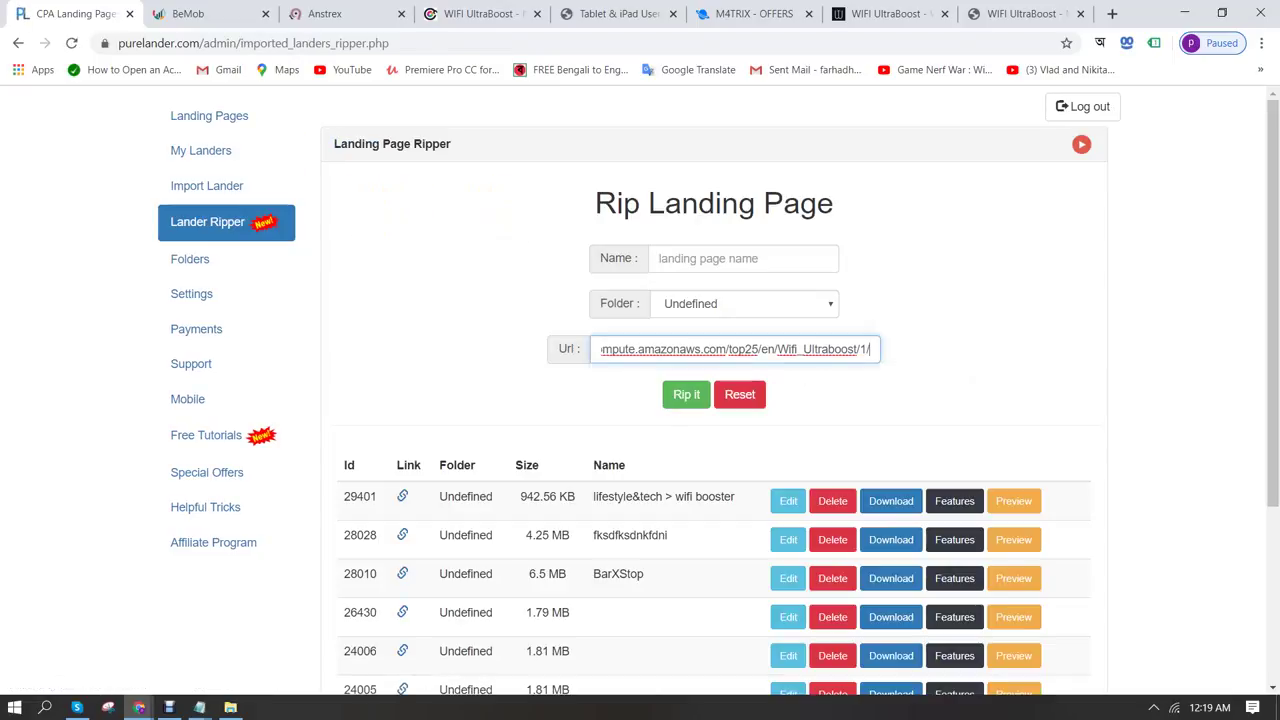
{"action": "left_click", "coordinate": [743, 258]}
{"action": "type", "text": "shihab, wifi"}
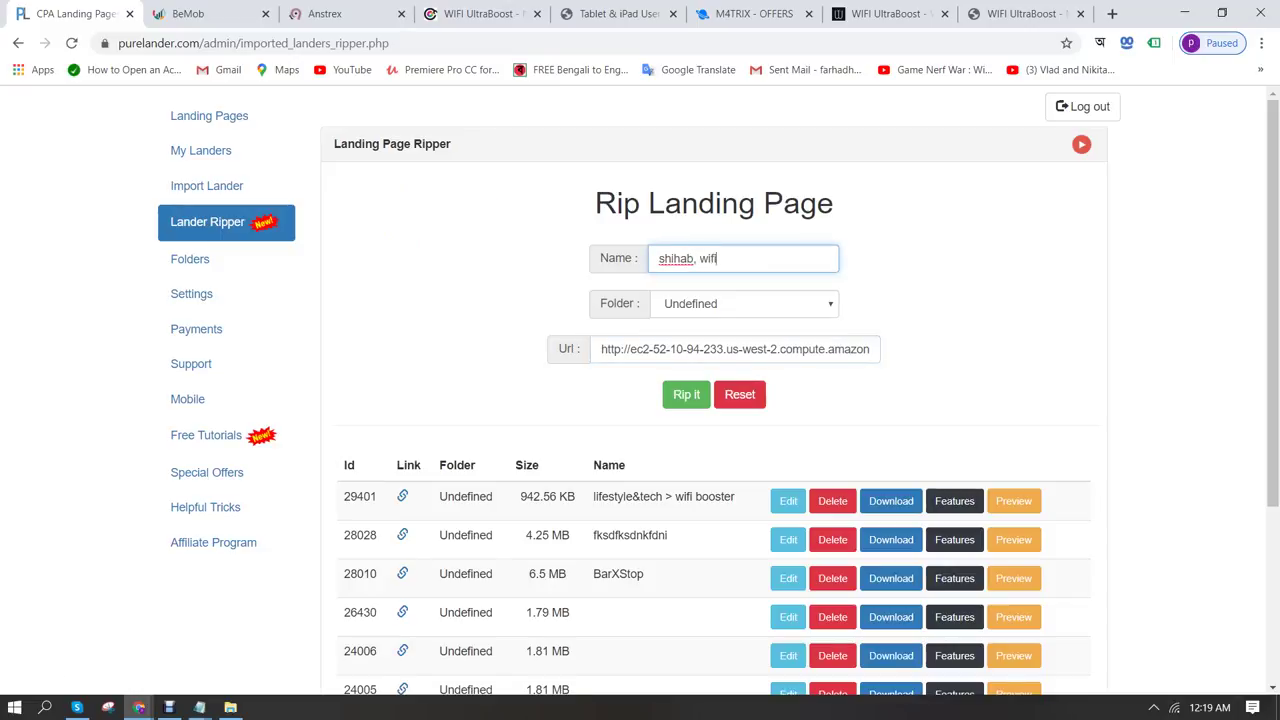
{"action": "left_click", "coordinate": [686, 394]}
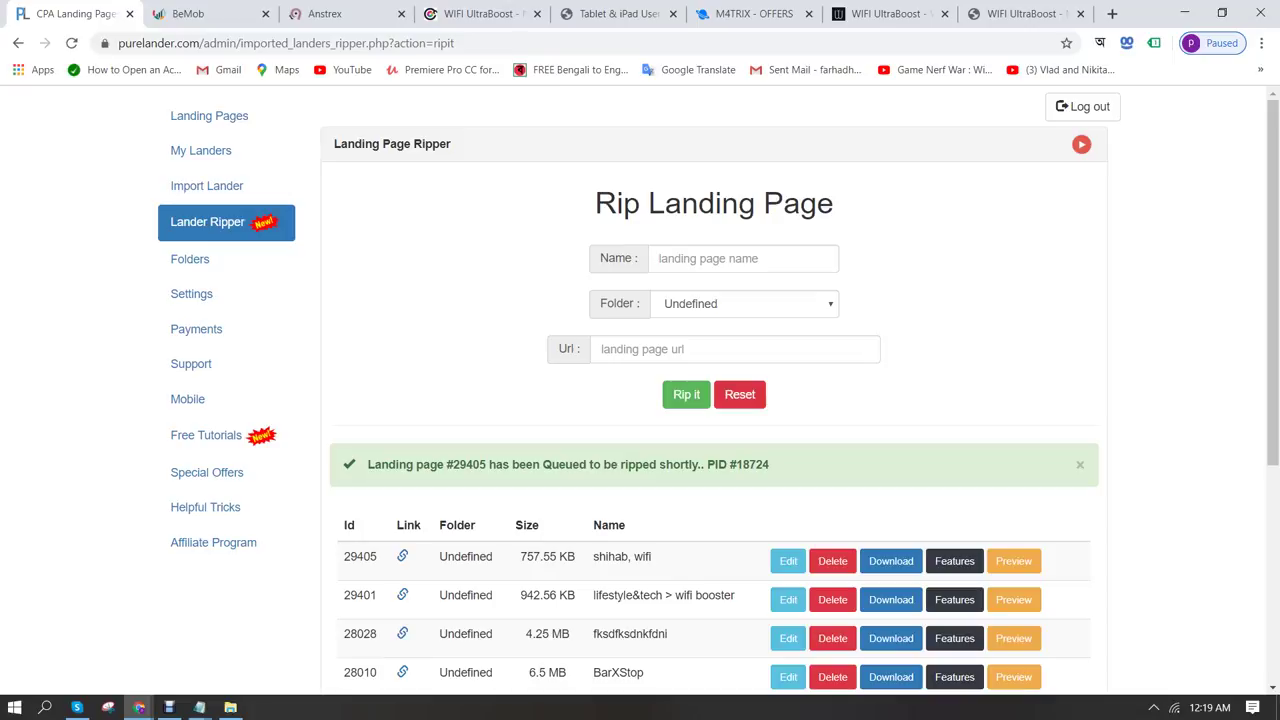
Preview lander 29405, open it in the editor, and bring up the Notepad offer-link notes
{"action": "left_click", "coordinate": [1013, 561]}
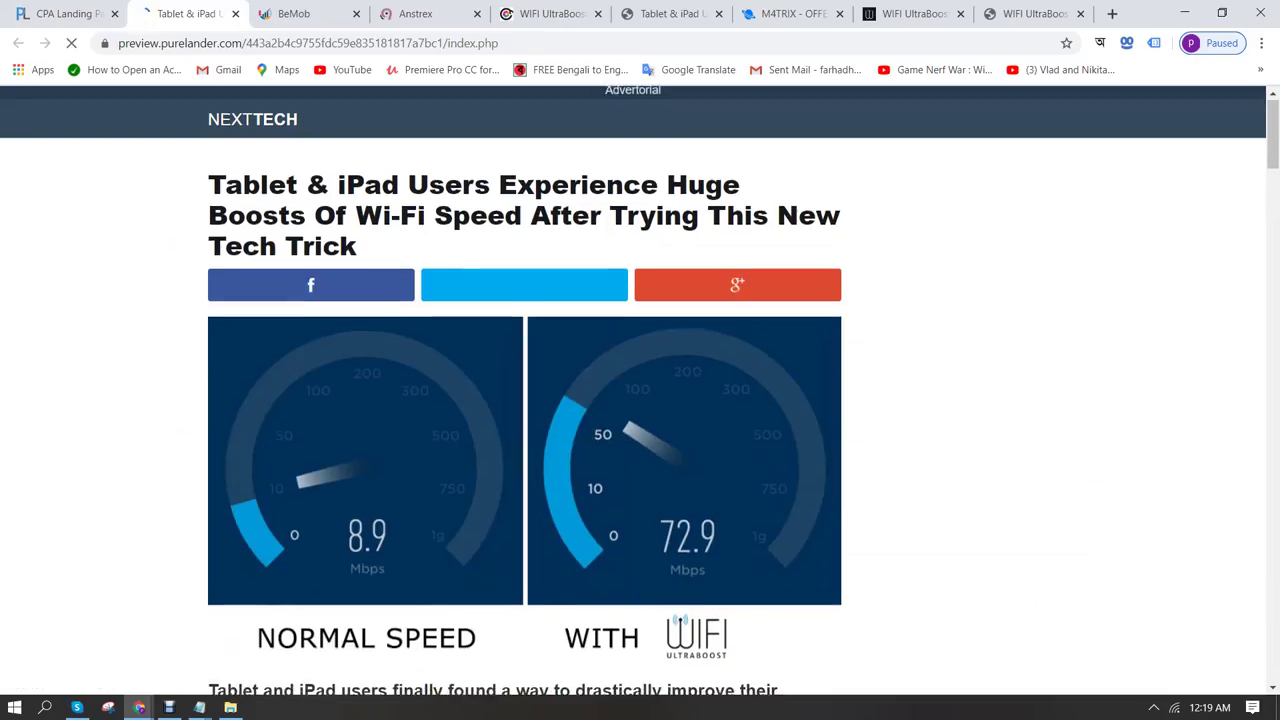
{"action": "scroll", "coordinate": [640, 390], "scroll_direction": "down", "scroll_amount": 5}
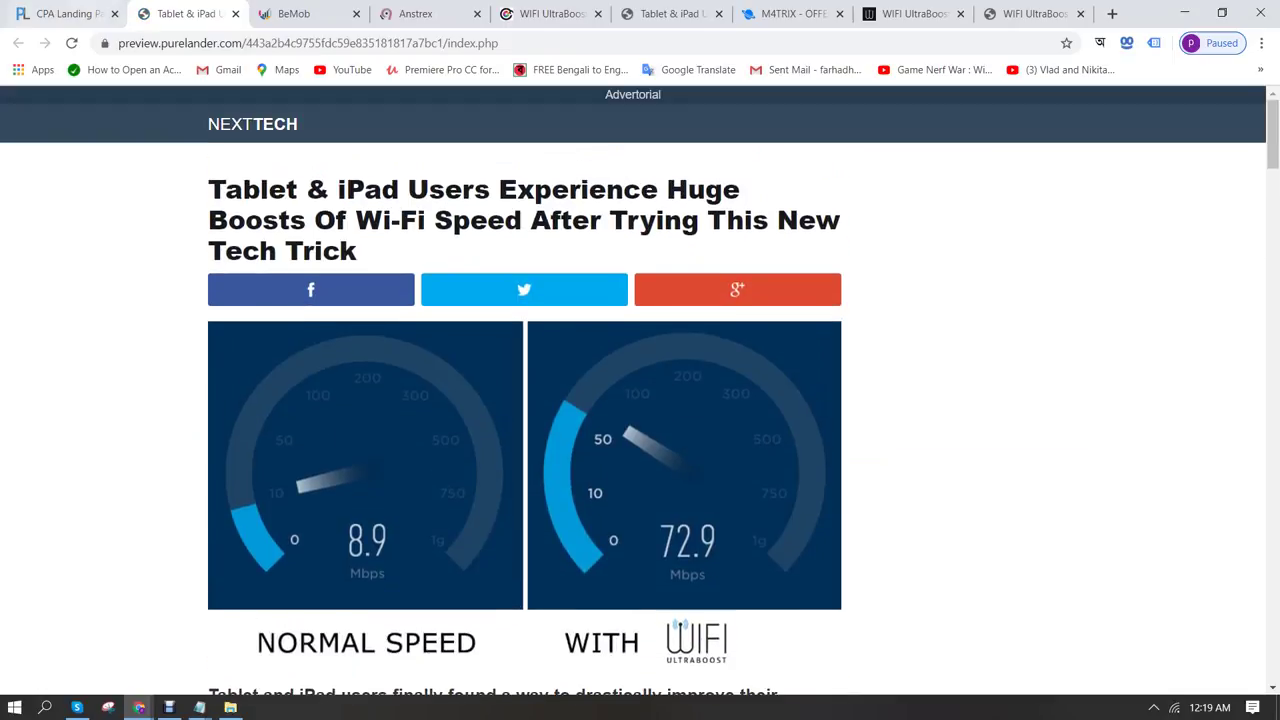
{"action": "key", "text": "ctrl+shift+Tab"}
{"action": "left_click", "coordinate": [788, 561]}
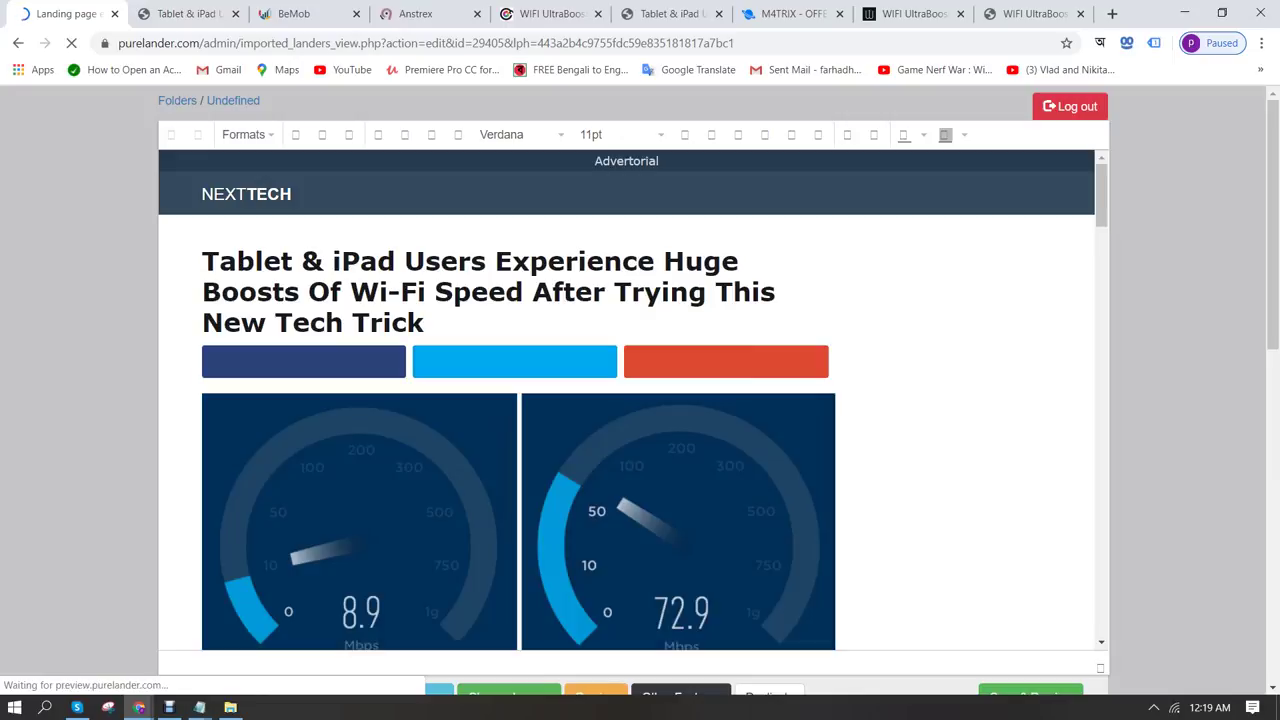
{"action": "scroll", "coordinate": [628, 400], "scroll_direction": "down", "scroll_amount": 6}
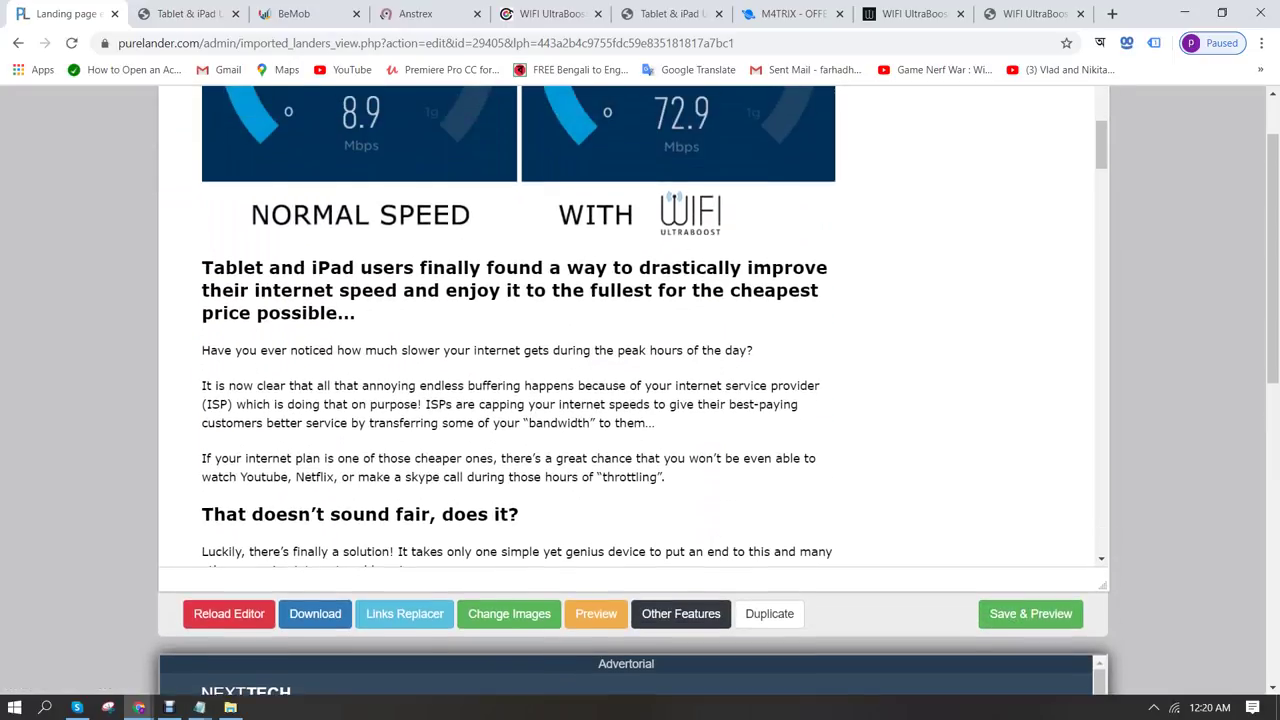
{"action": "scroll", "coordinate": [518, 326], "scroll_direction": "down", "scroll_amount": 5}
{"action": "scroll", "coordinate": [518, 326], "scroll_direction": "down", "scroll_amount": 2}
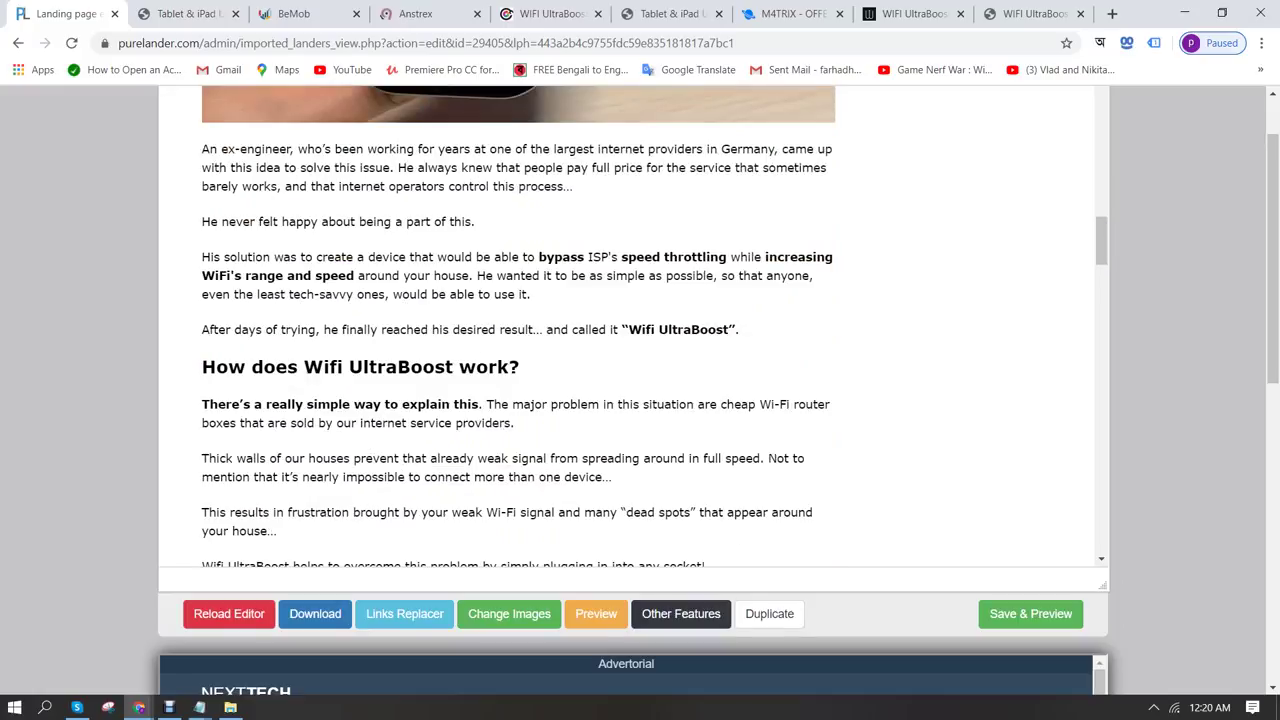
{"action": "mouse_move", "coordinate": [199, 707]}
{"action": "left_click", "coordinate": [108, 630]}
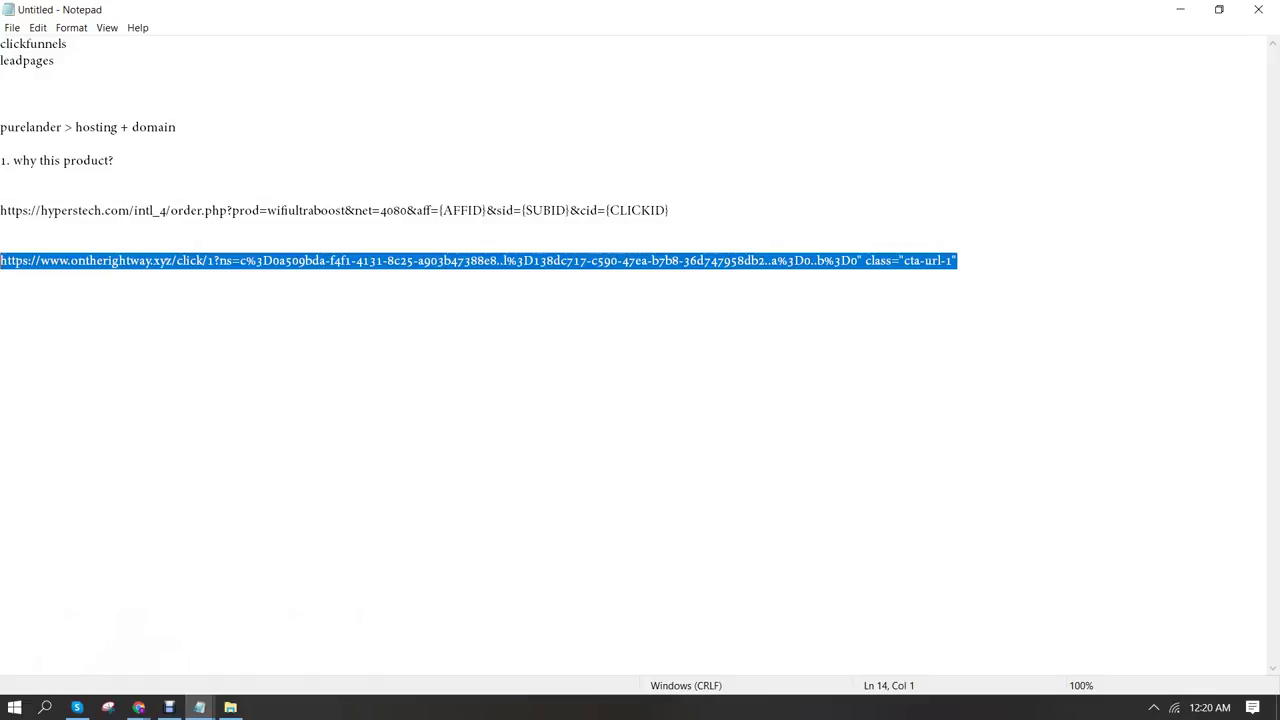
Copy the ontherightway.xyz offer link from the Notepad notes
{"action": "right_click", "coordinate": [336, 260]}
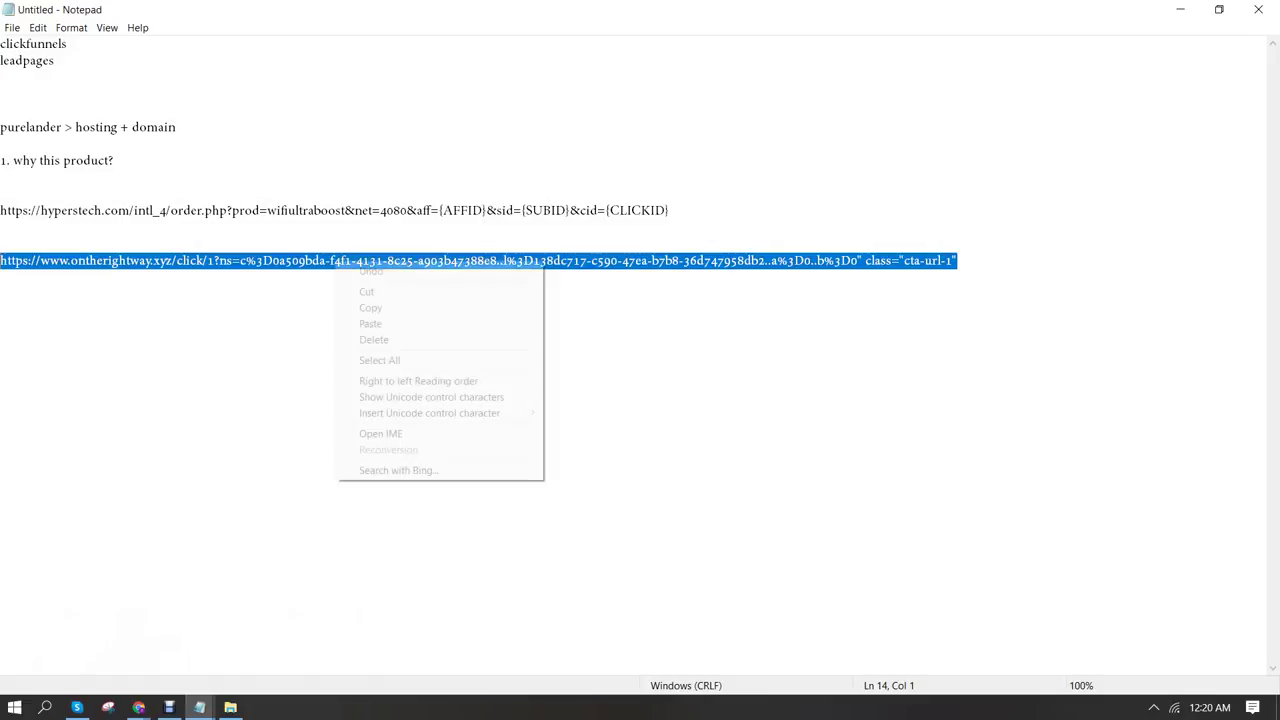
{"action": "left_click", "coordinate": [360, 306]}
{"action": "left_click", "coordinate": [139, 707]}
{"action": "left_click", "coordinate": [90, 635]}
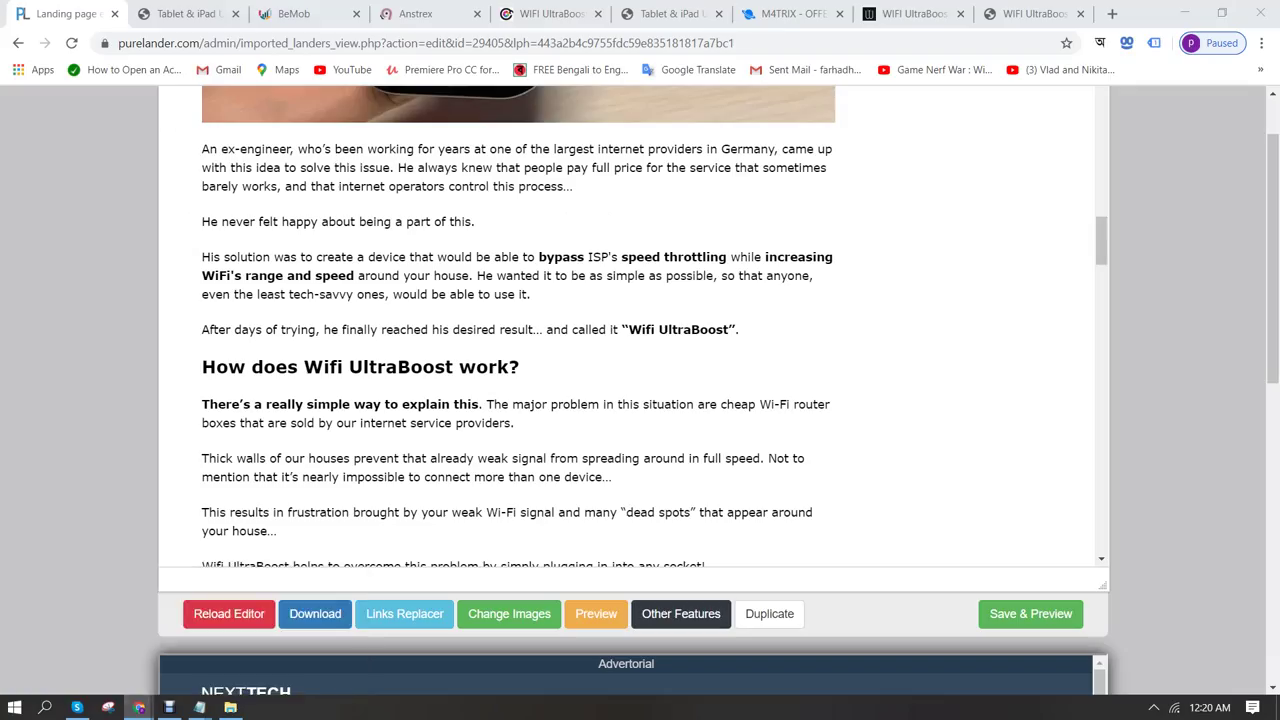
In Links Replacer, replace the securefunnel.io click link with the ontherightway.xyz link and update
{"action": "left_click", "coordinate": [405, 613]}
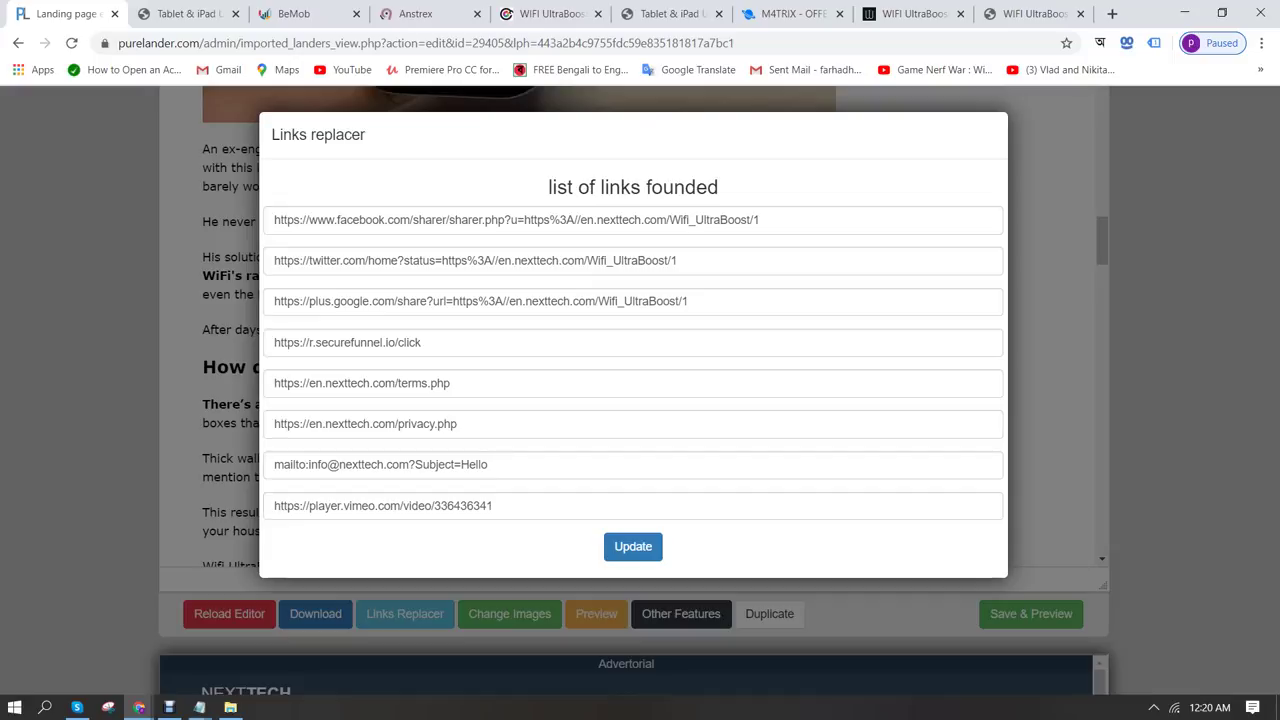
{"action": "double_click", "coordinate": [410, 342]}
{"action": "key", "text": "ctrl+a"}
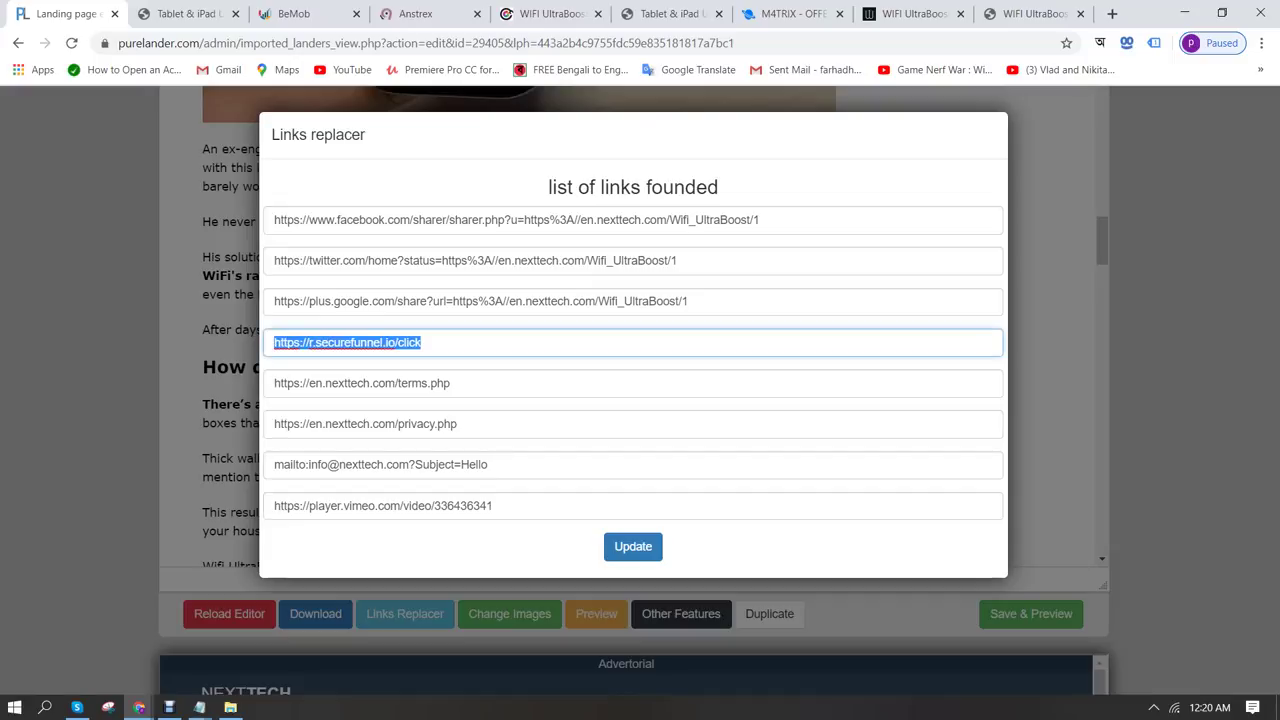
{"action": "key", "text": "ctrl+v"}
{"action": "left_click", "coordinate": [633, 546]}
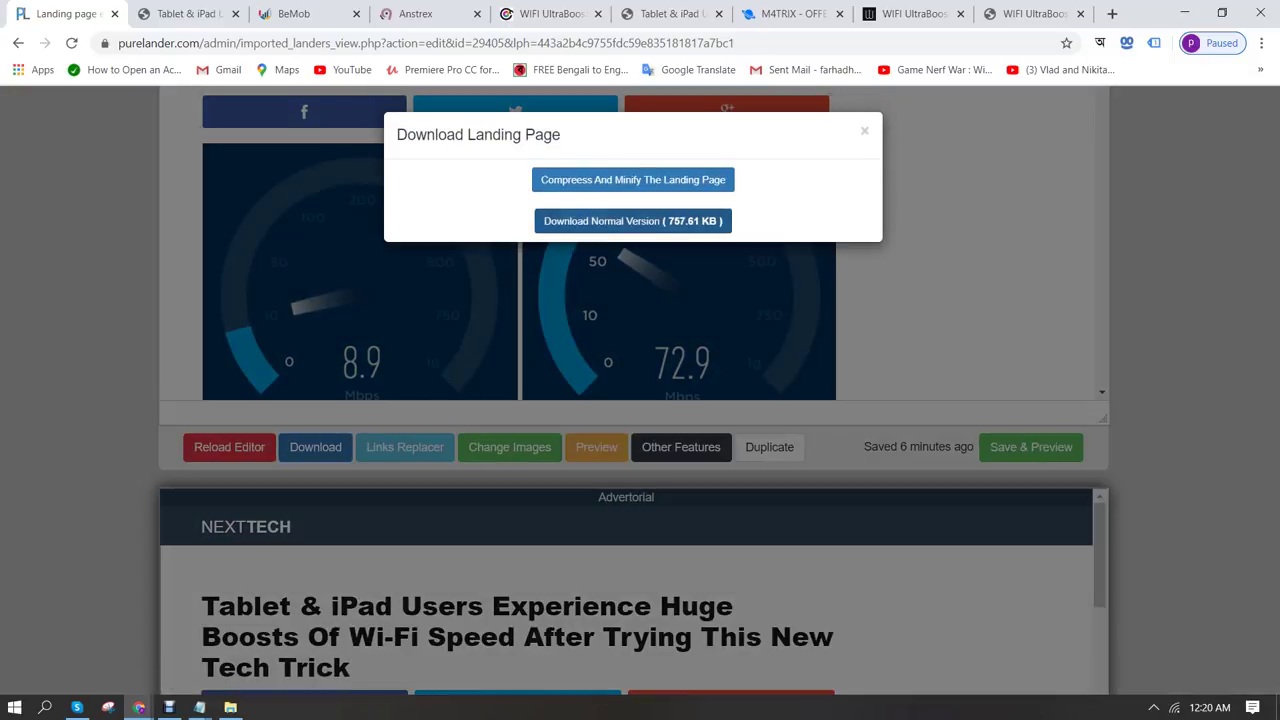
Download lander 29405's normal version as a 364 KB zip and open File Explorer
{"action": "left_click", "coordinate": [633, 221]}
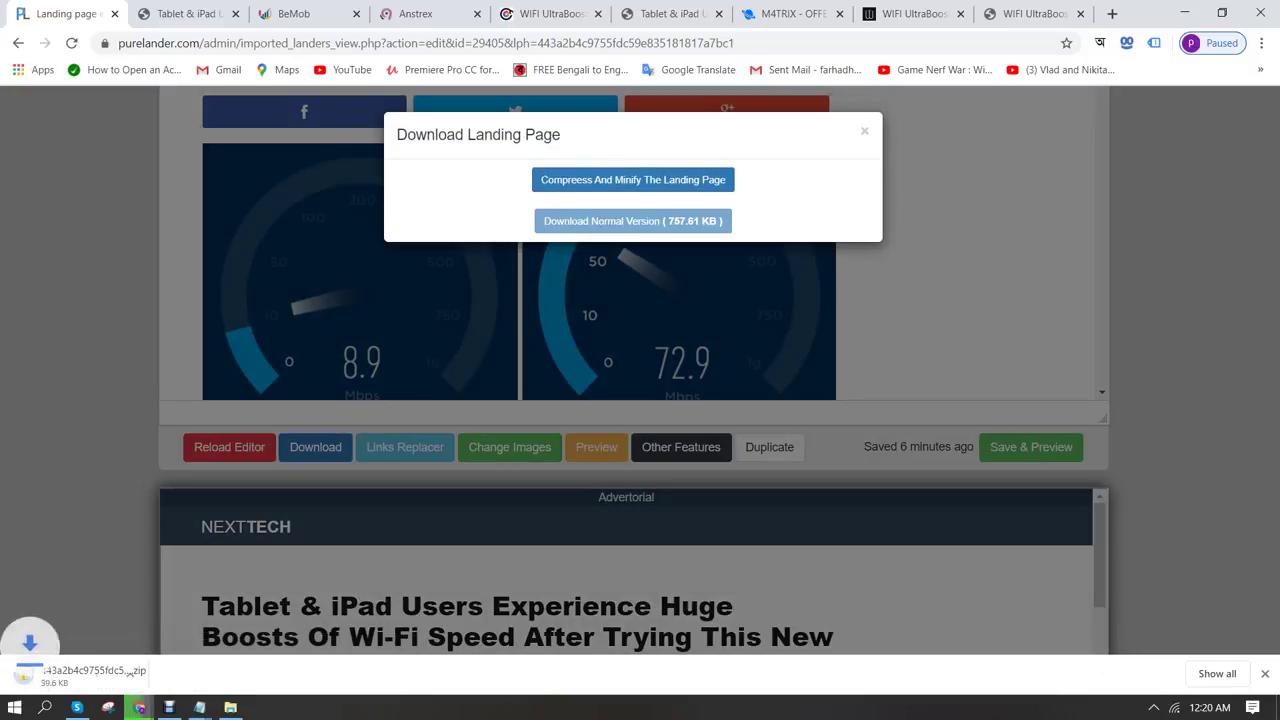
{"action": "key", "text": "alt+Tab"}
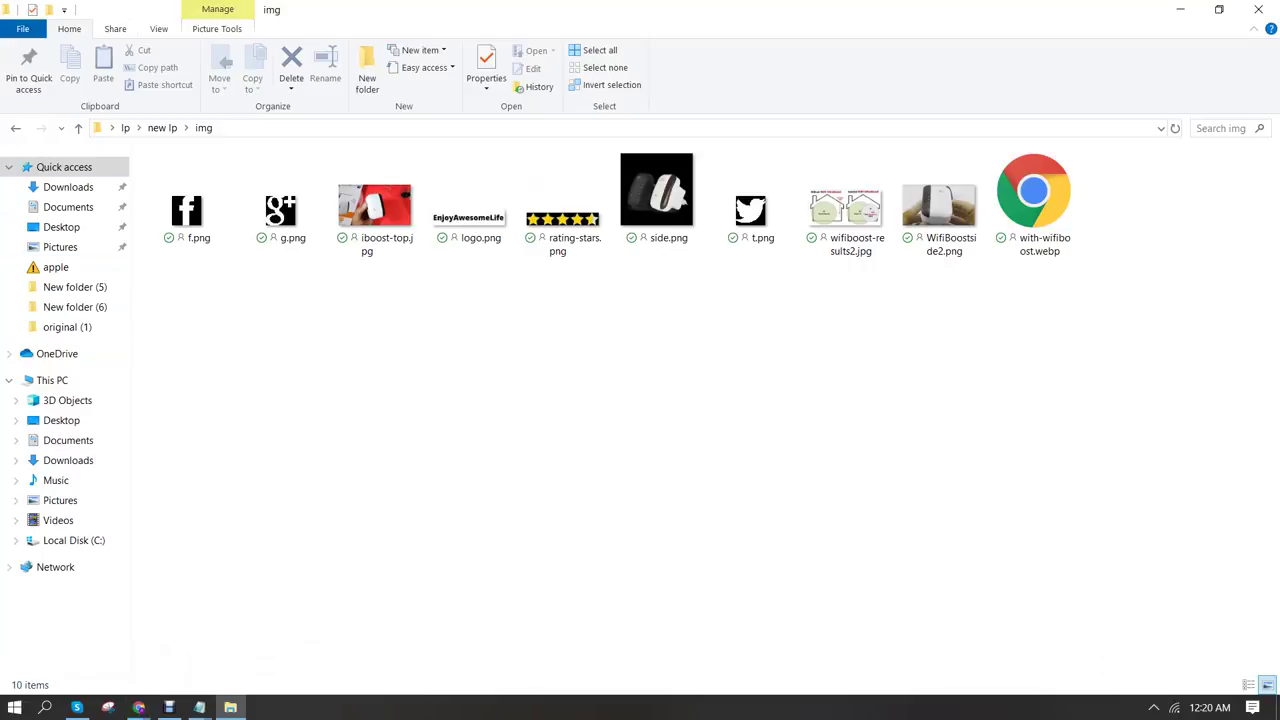
{"action": "left_click", "coordinate": [1258, 9]}
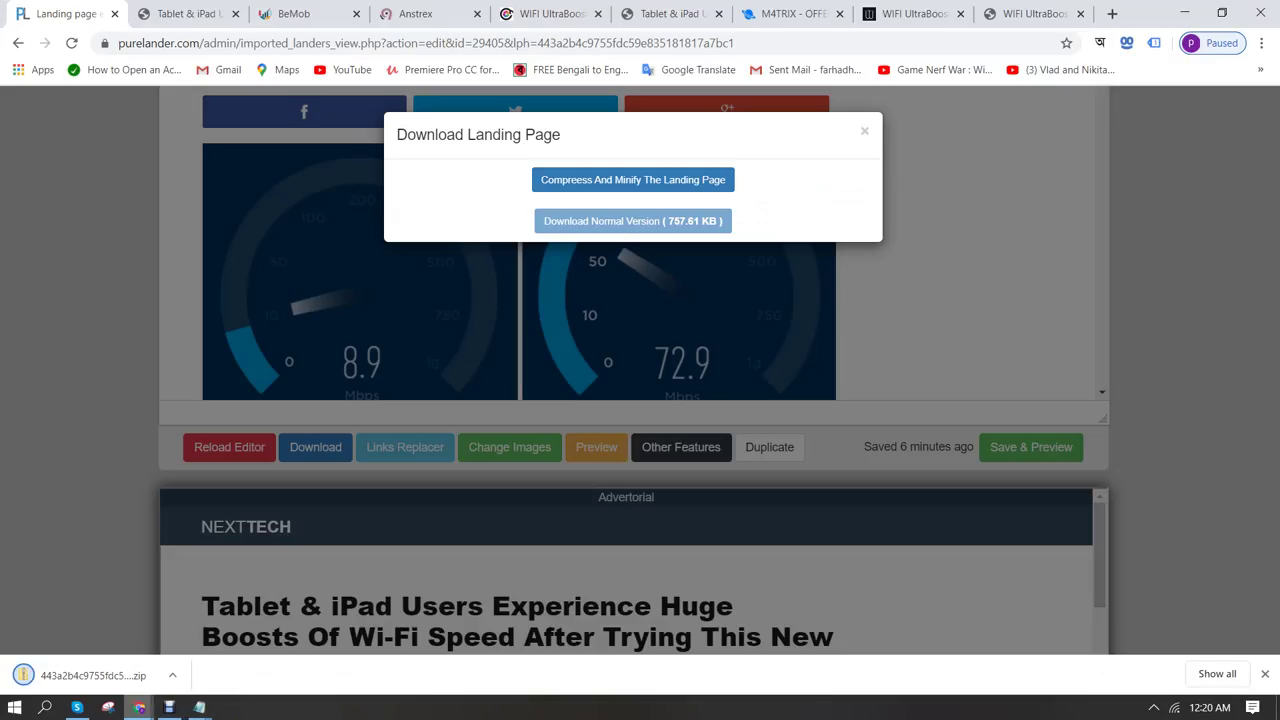
{"action": "mouse_move", "coordinate": [139, 707]}
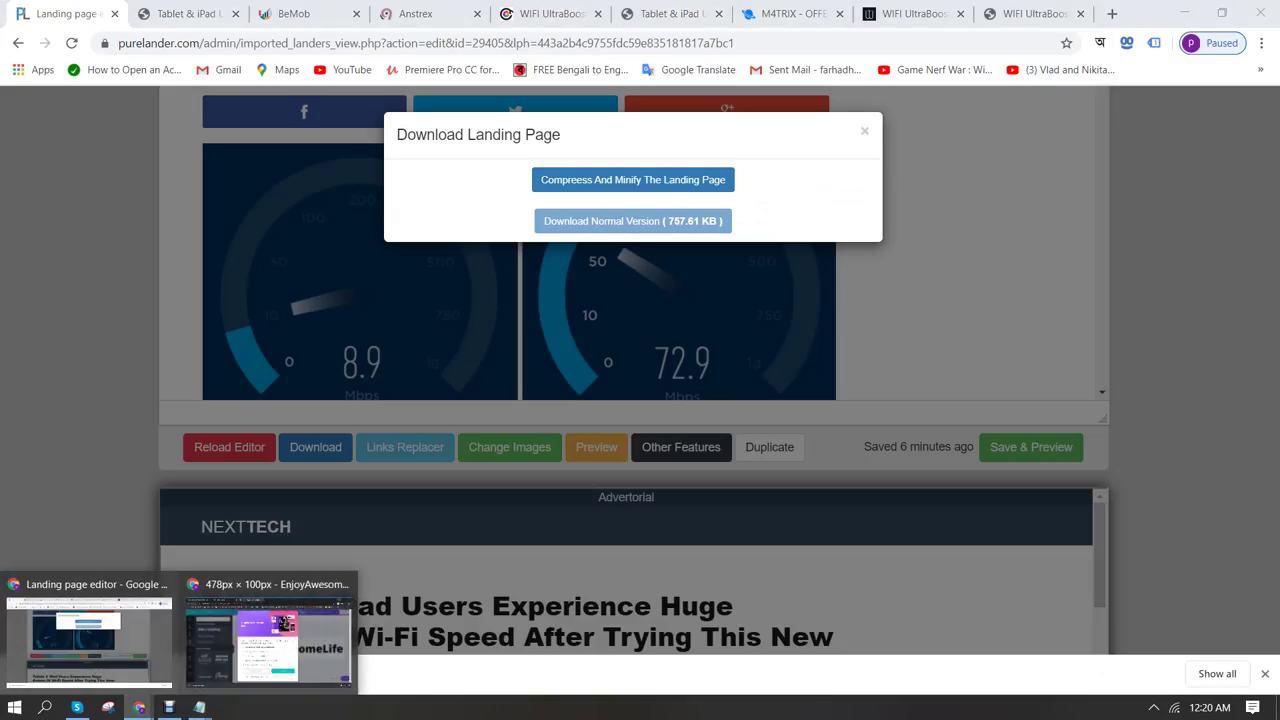
{"action": "key", "text": "Escape"}
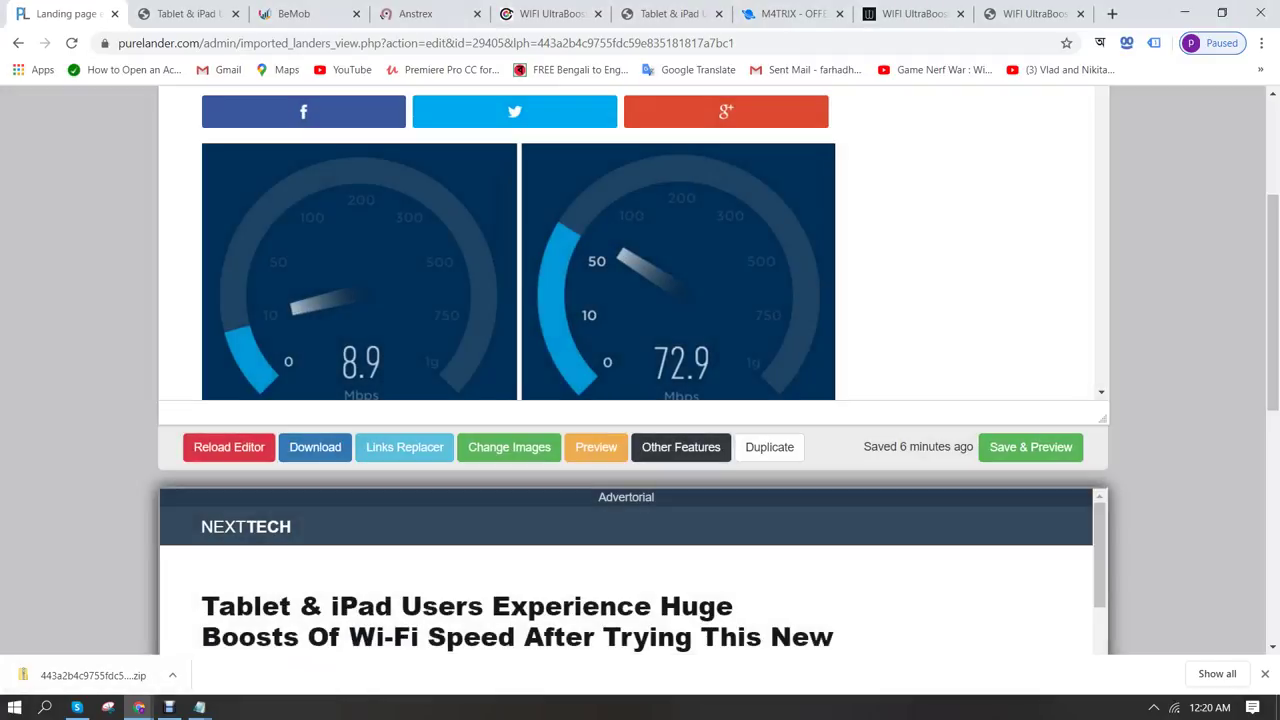
{"action": "key", "text": "super+e"}
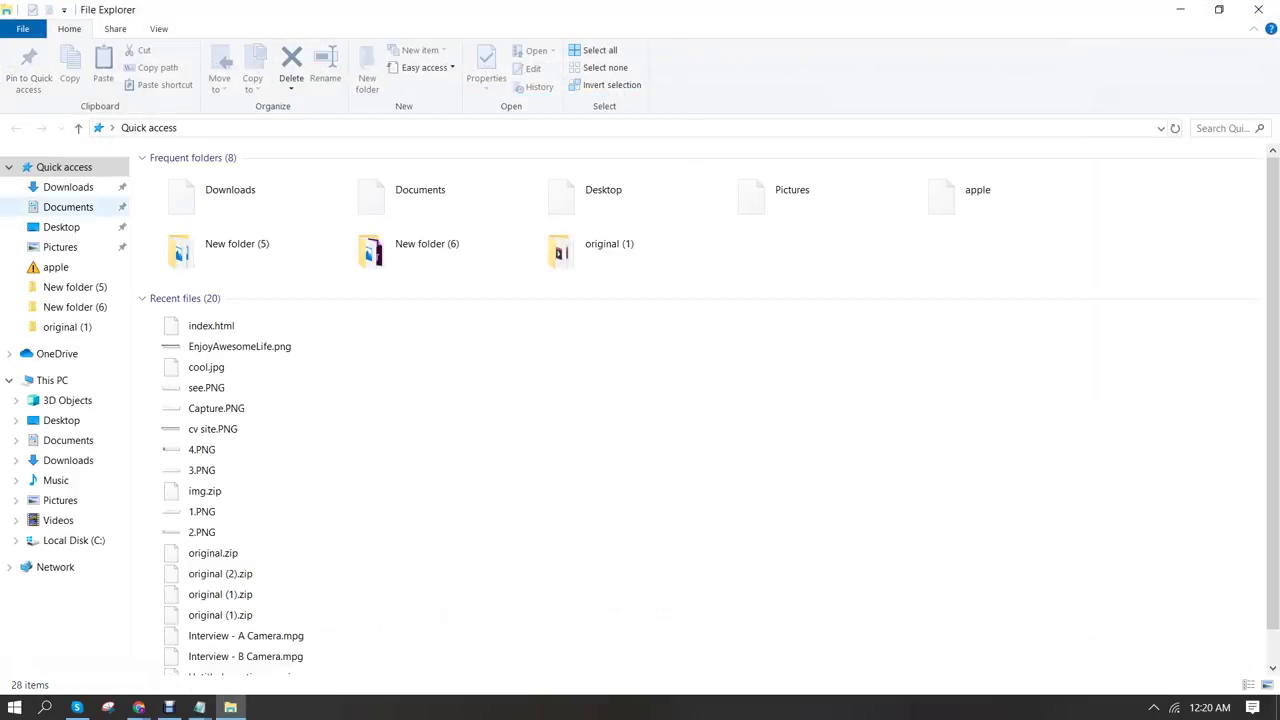
Select the downloaded lander zip in Downloads and clear the open windows off the desktop
{"action": "left_click", "coordinate": [68, 207]}
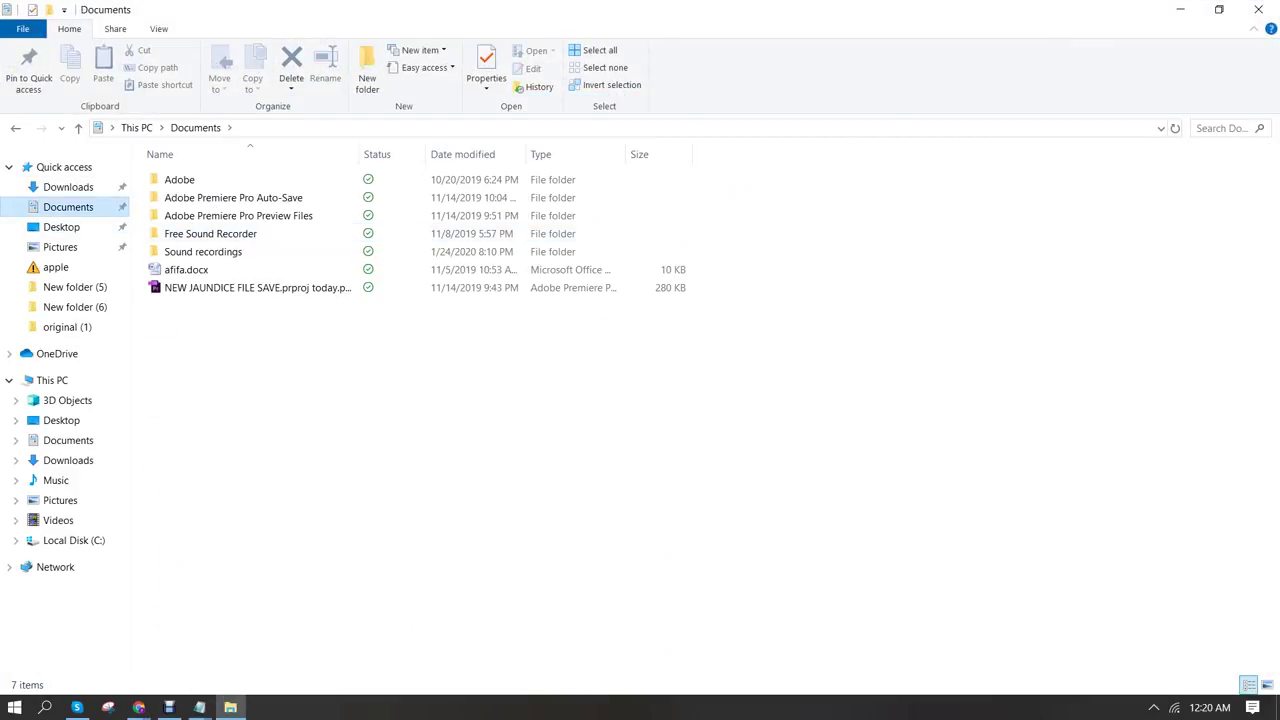
{"action": "left_click", "coordinate": [68, 187]}
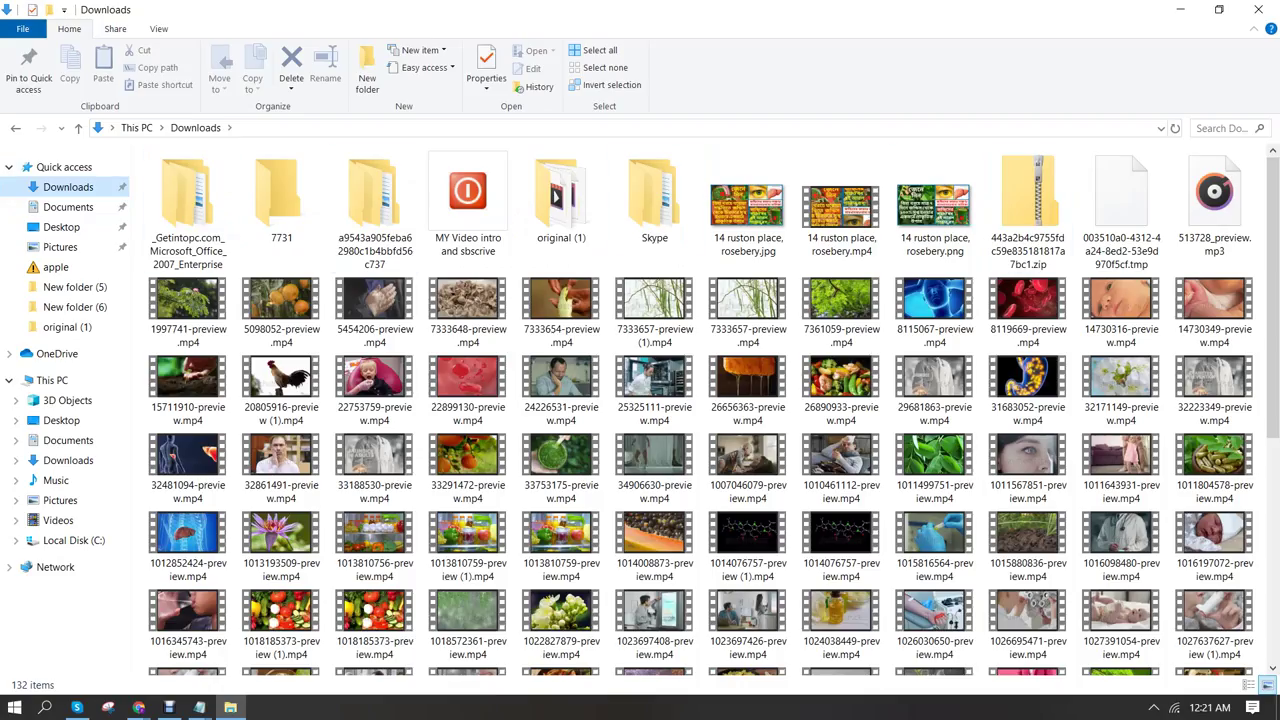
{"action": "left_click", "coordinate": [1028, 205]}
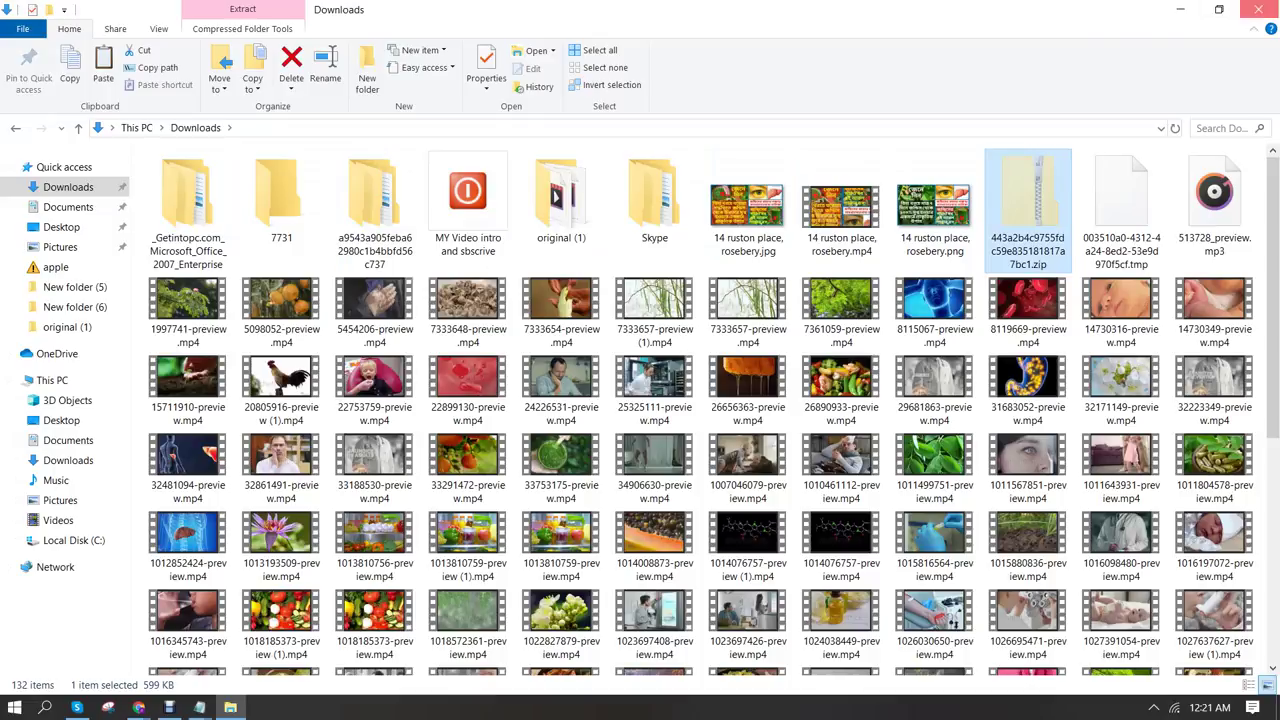
{"action": "left_click", "coordinate": [1258, 9]}
{"action": "left_click", "coordinate": [1180, 9]}
{"action": "left_click", "coordinate": [1180, 9]}
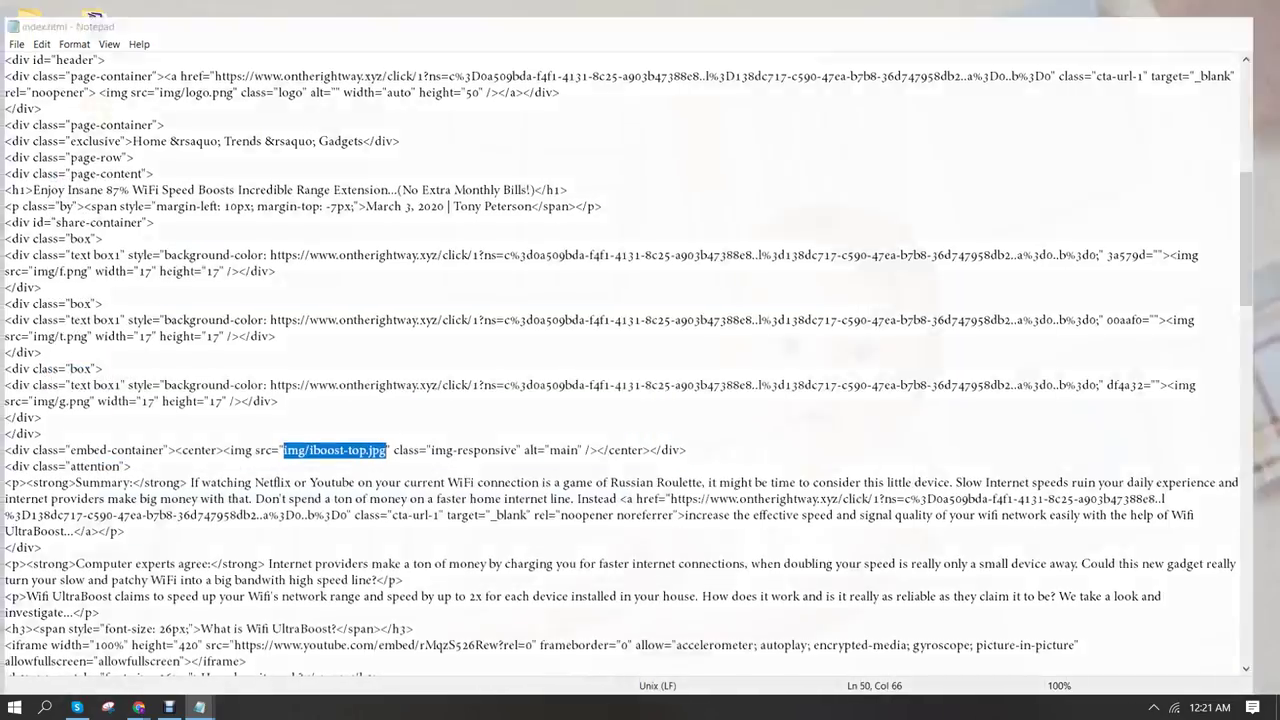
{"action": "left_click", "coordinate": [1180, 9]}
Paste the lander zip onto the desktop and extract all its files to a desktop folder
{"action": "right_click", "coordinate": [478, 190]}
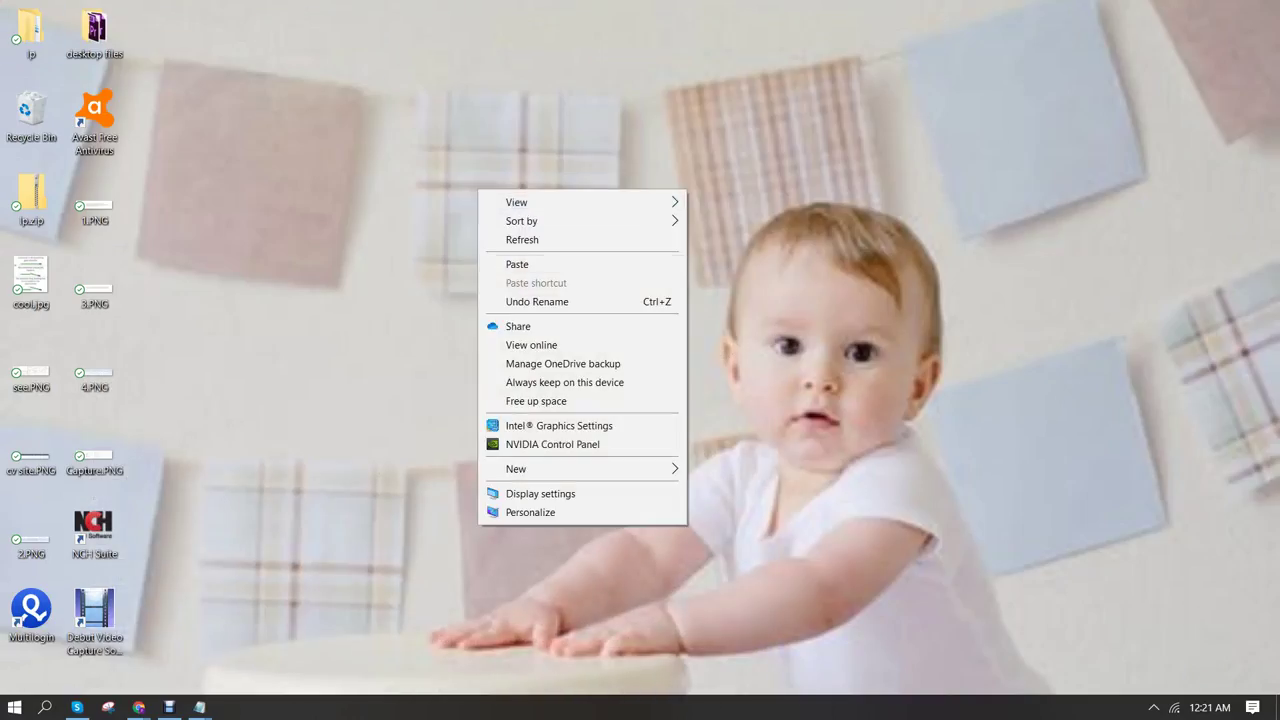
{"action": "left_click", "coordinate": [505, 264]}
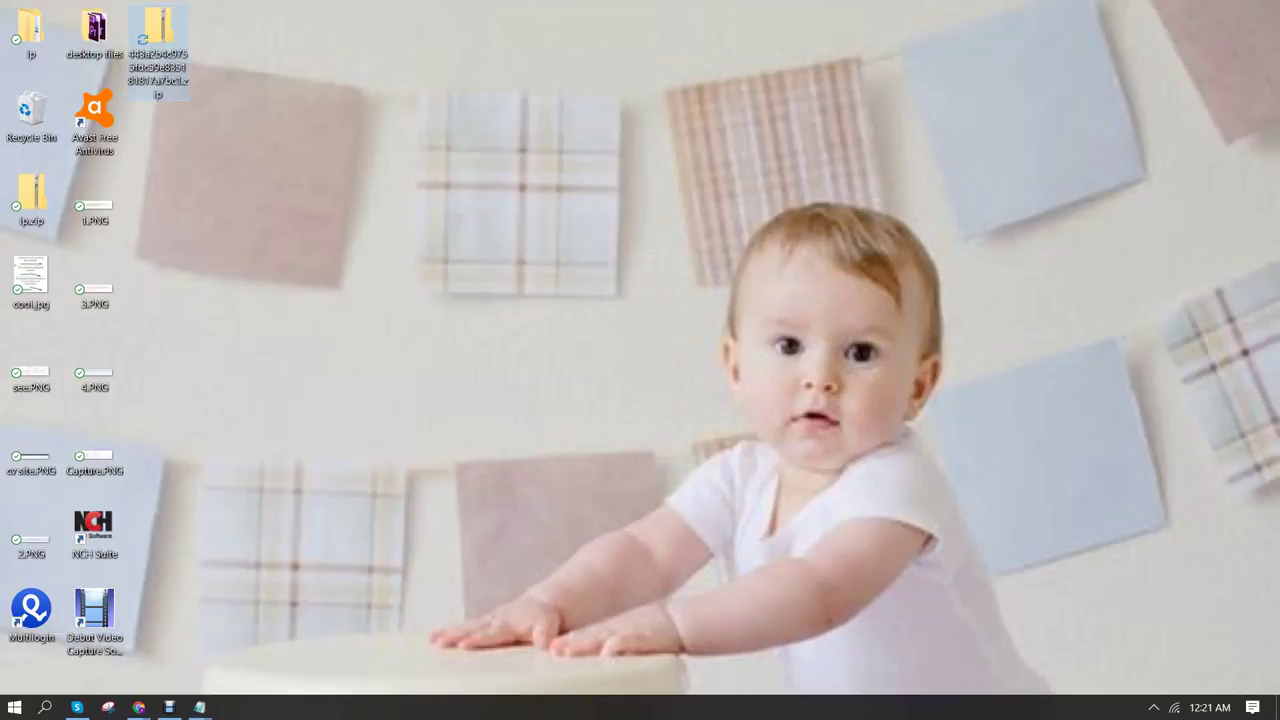
{"action": "double_click", "coordinate": [158, 30]}
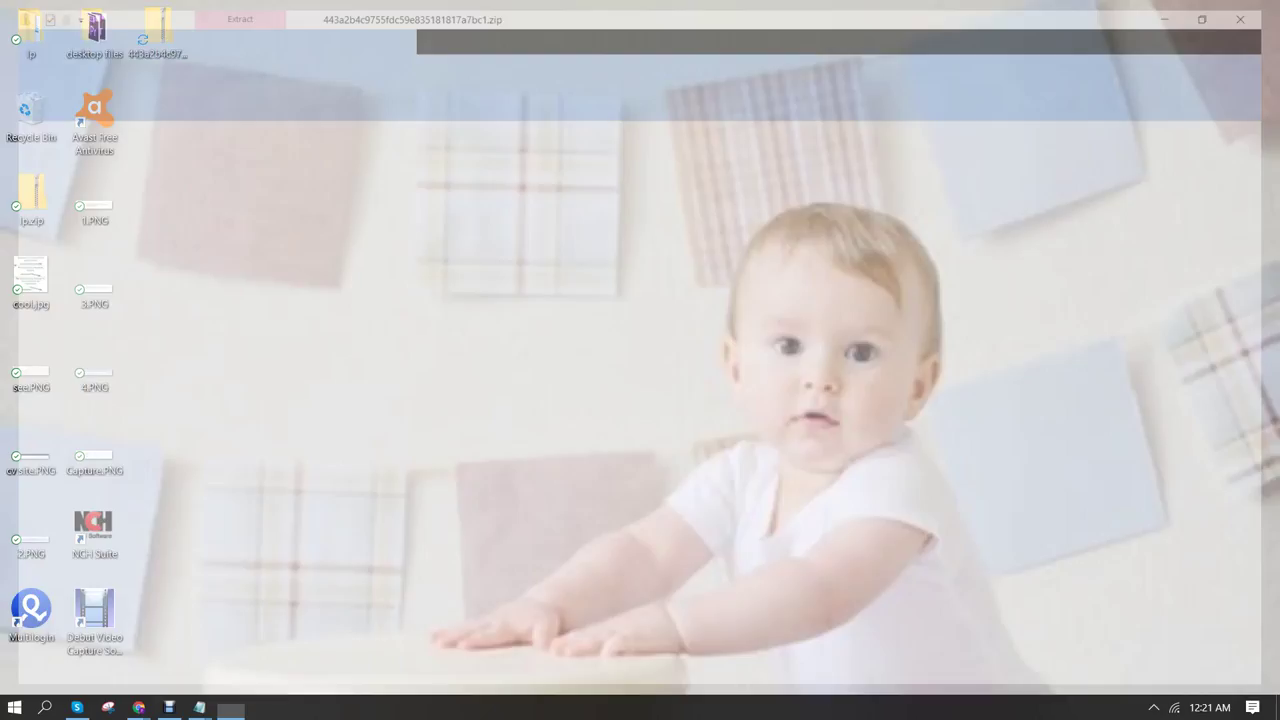
{"action": "key", "text": "alt+F4"}
{"action": "left_click", "coordinate": [158, 30]}
{"action": "right_click", "coordinate": [158, 42]}
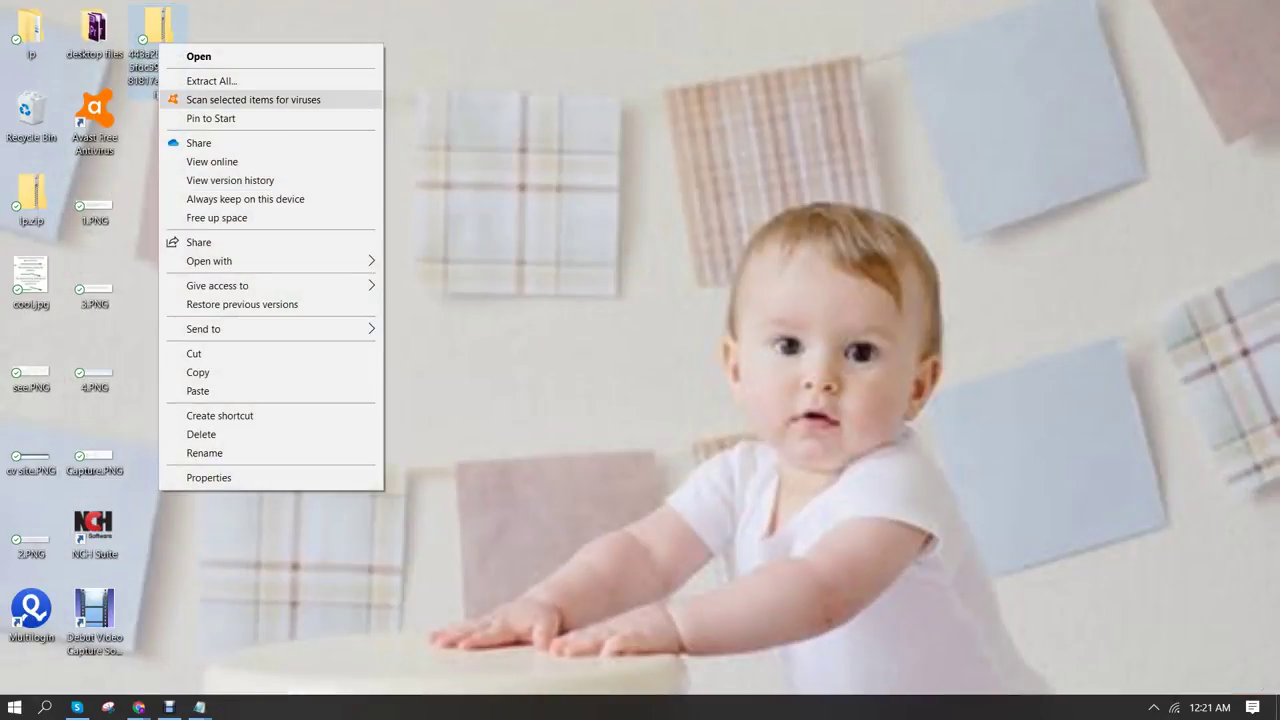
{"action": "left_click", "coordinate": [211, 80]}
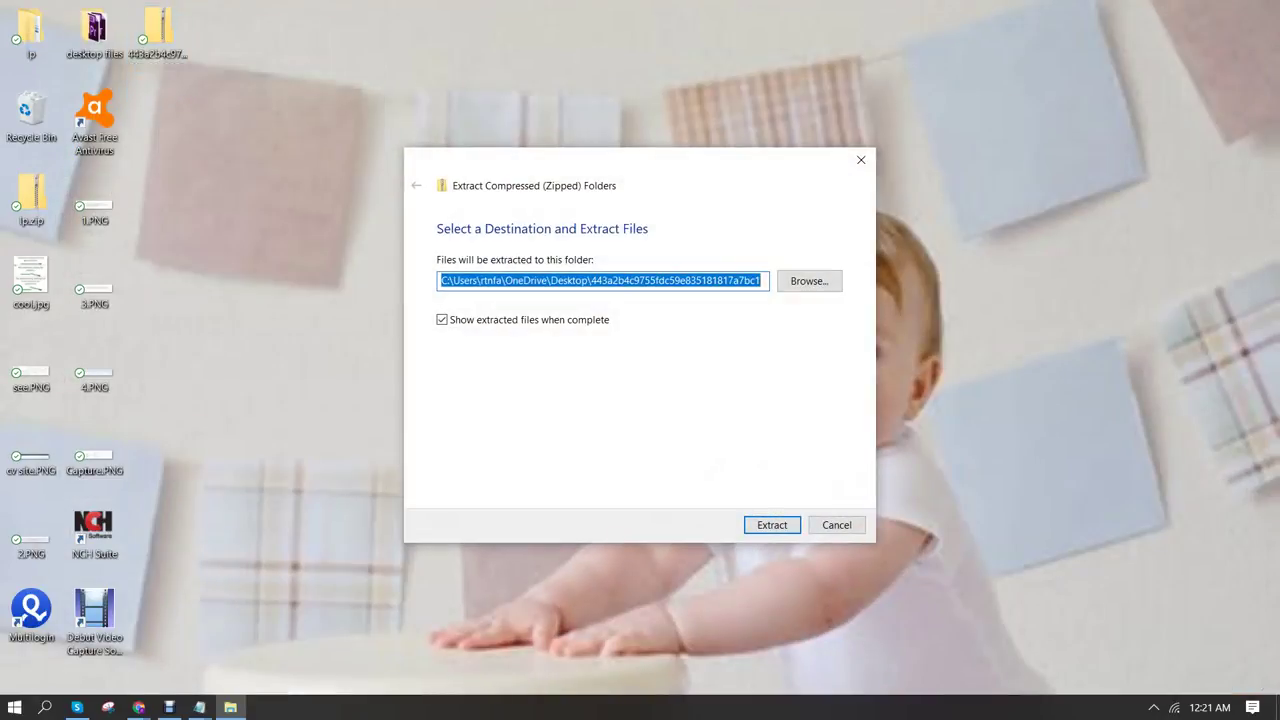
{"action": "key", "text": "Return"}
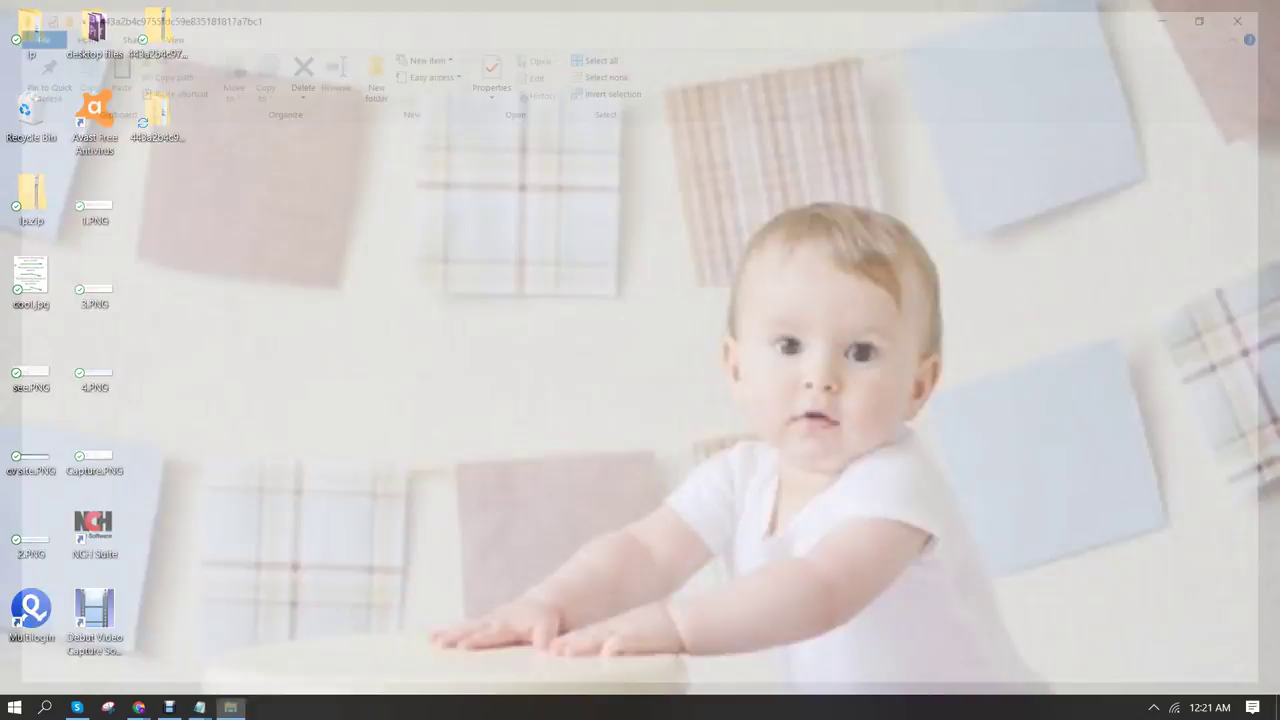
Open the extracted folder's inner page folder and select index.html to preview it
{"action": "left_click", "coordinate": [1262, 8]}
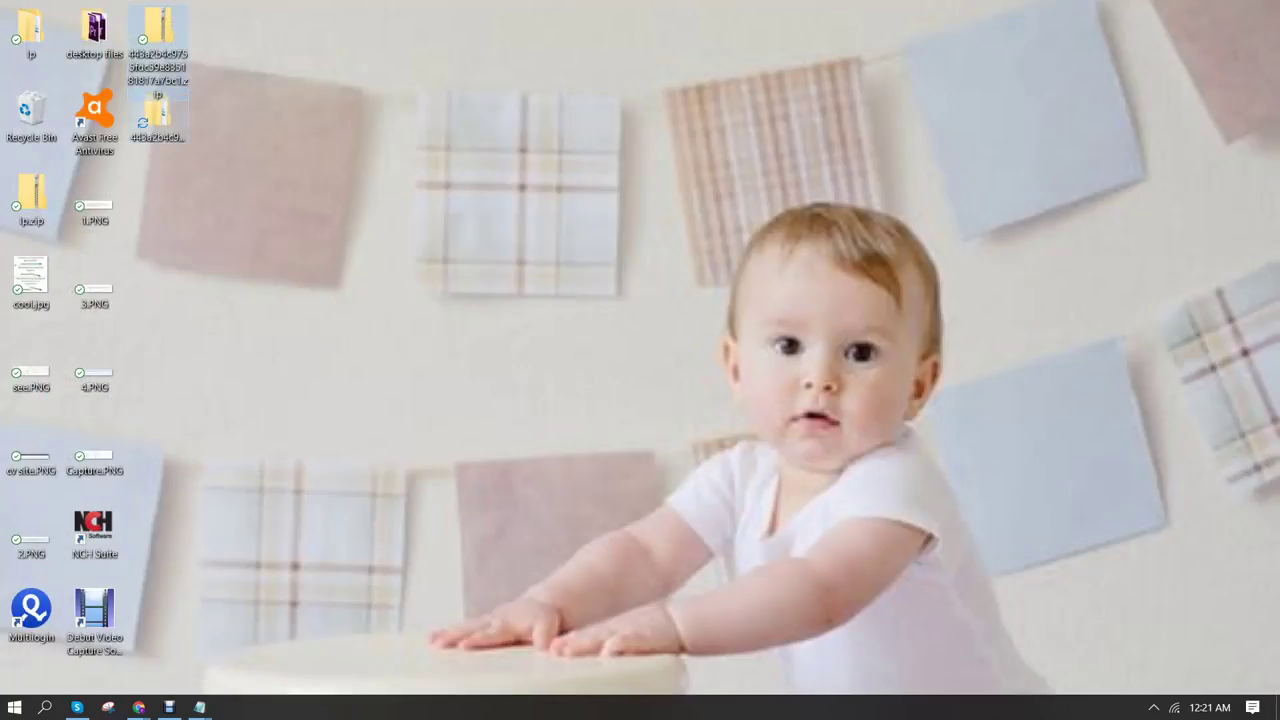
{"action": "double_click", "coordinate": [158, 115]}
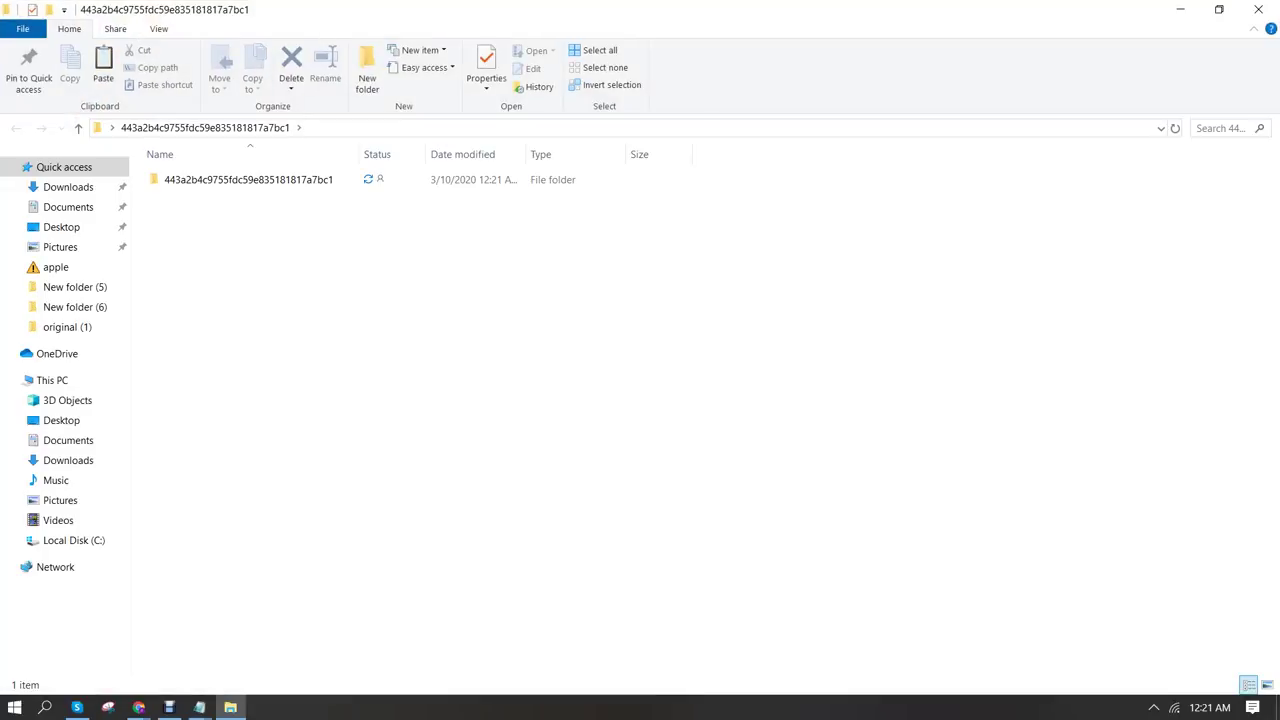
{"action": "double_click", "coordinate": [248, 179]}
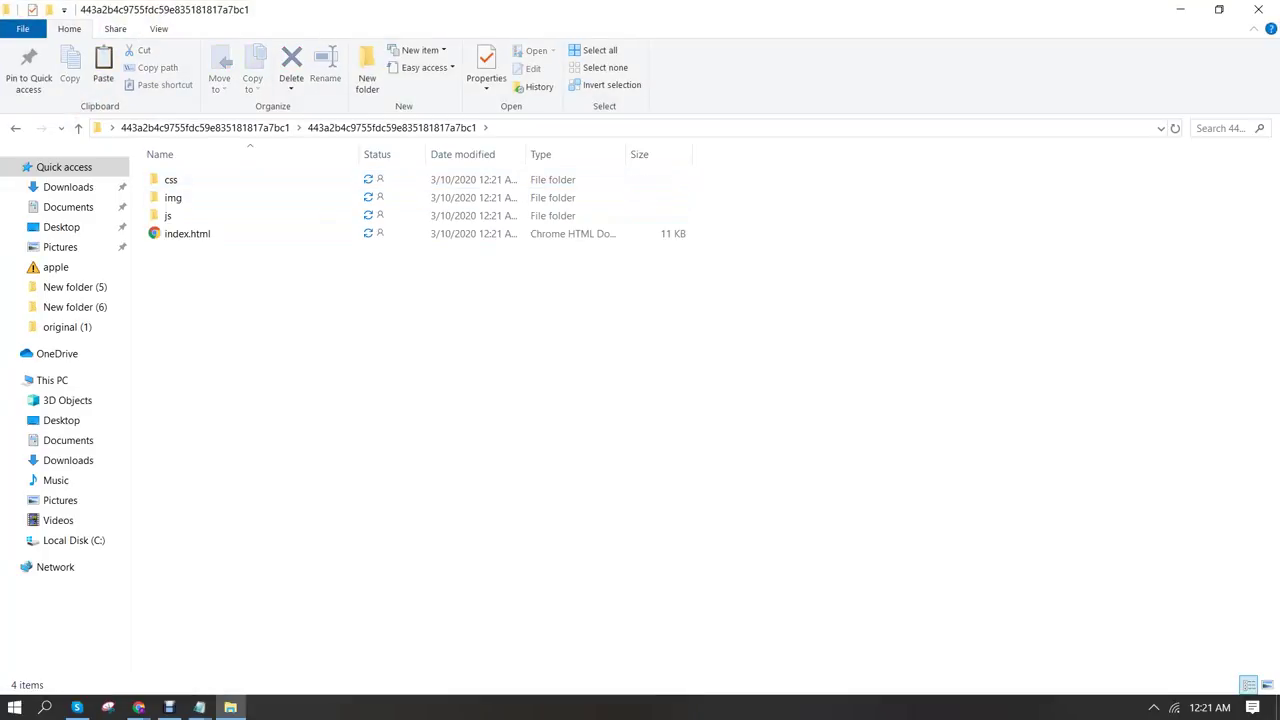
{"action": "left_click", "coordinate": [187, 233]}
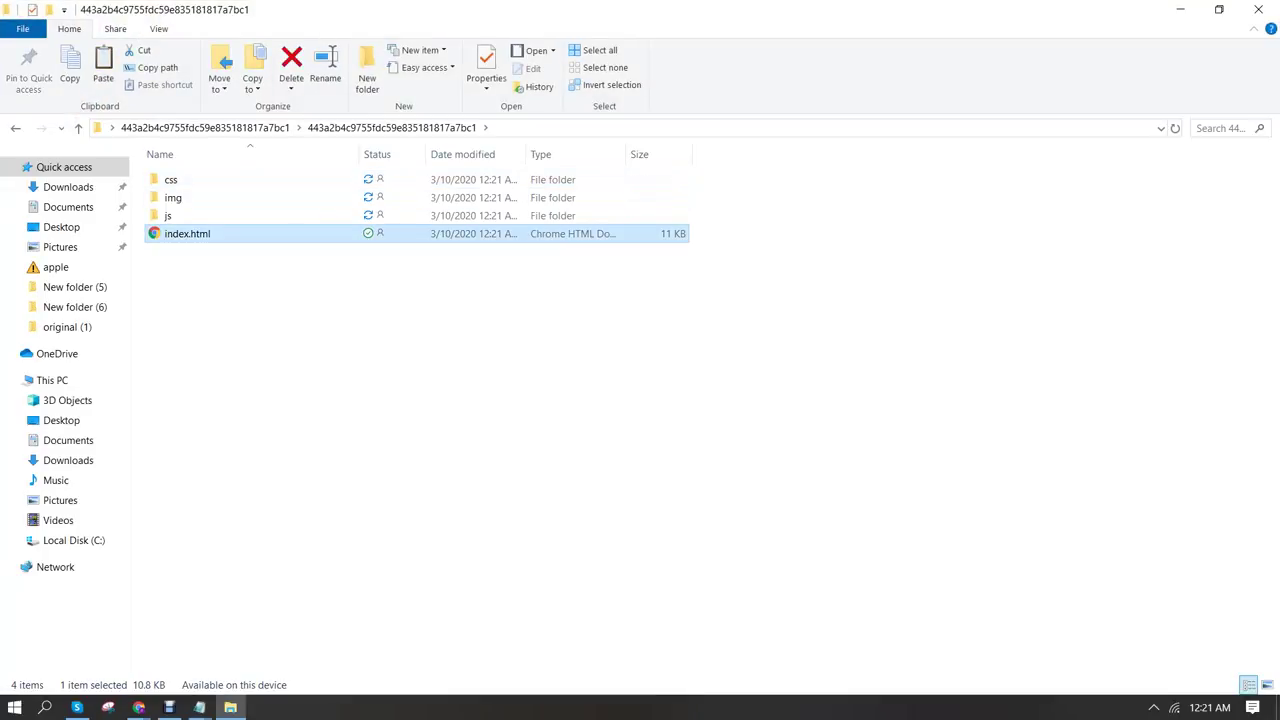
{"action": "left_click", "coordinate": [1180, 9]}
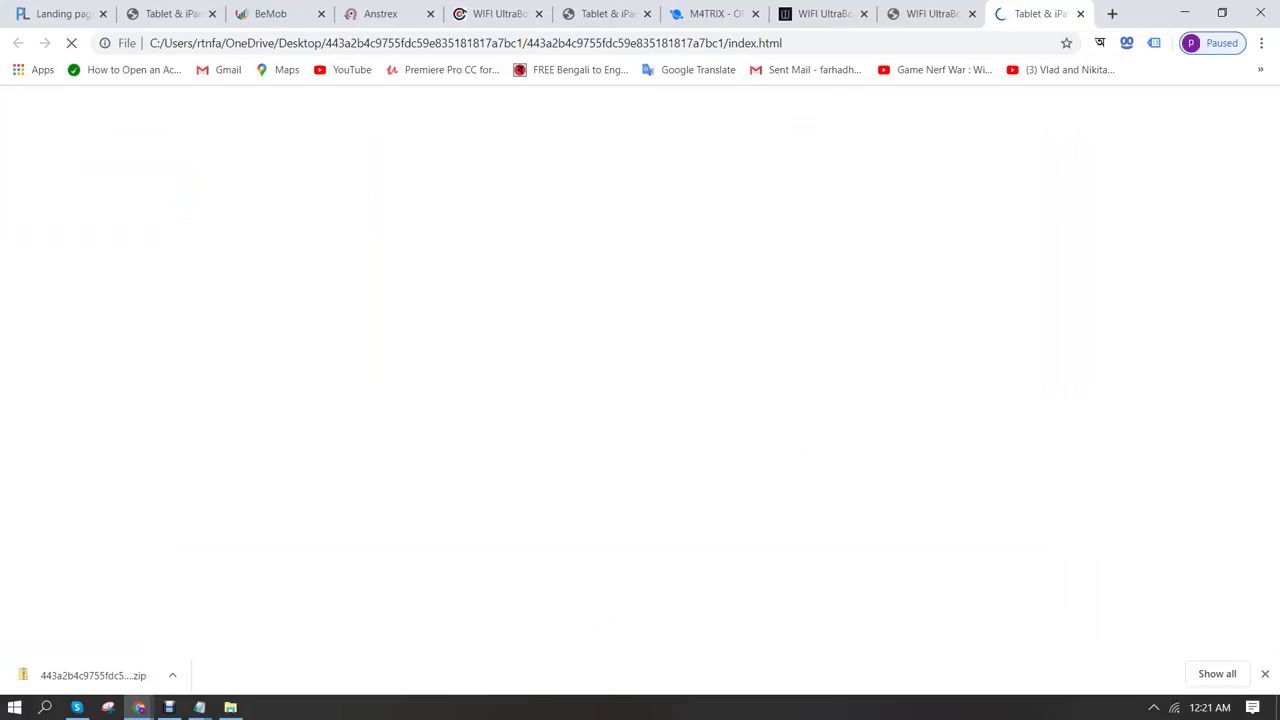
Scroll the local Wifi UltraBoost advertorial to its footer, then return to the extracted folder
{"action": "scroll", "coordinate": [640, 370], "scroll_direction": "down", "scroll_amount": 5}
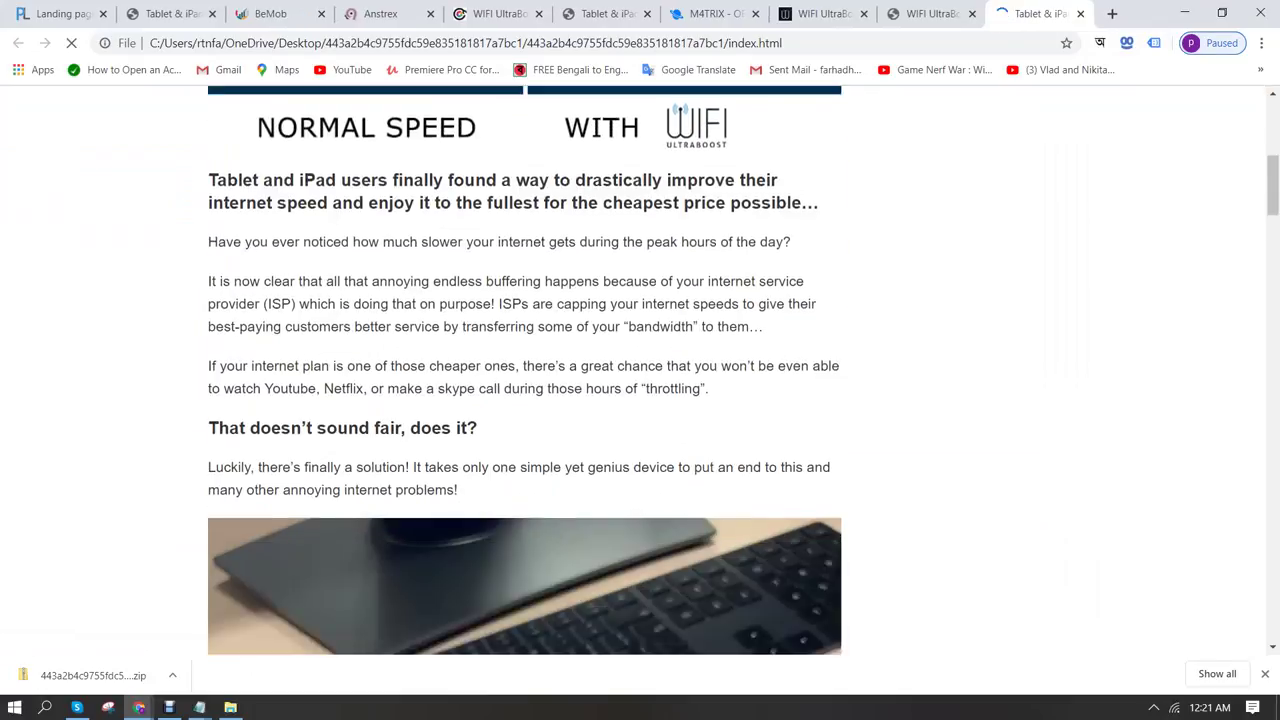
{"action": "scroll", "coordinate": [525, 370], "scroll_direction": "down", "scroll_amount": 20}
{"action": "scroll", "coordinate": [525, 370], "scroll_direction": "up", "scroll_amount": 5}
{"action": "scroll", "coordinate": [525, 370], "scroll_direction": "down", "scroll_amount": 15}
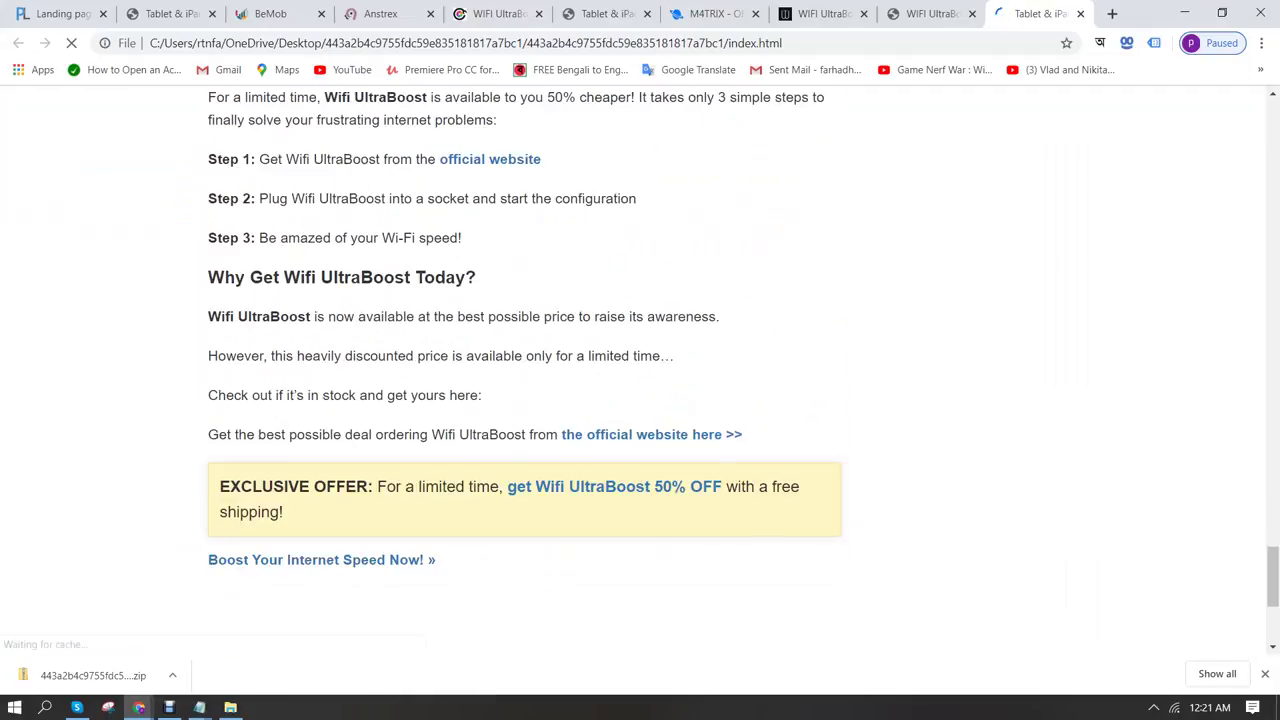
{"action": "scroll", "coordinate": [525, 370], "scroll_direction": "down", "scroll_amount": 3}
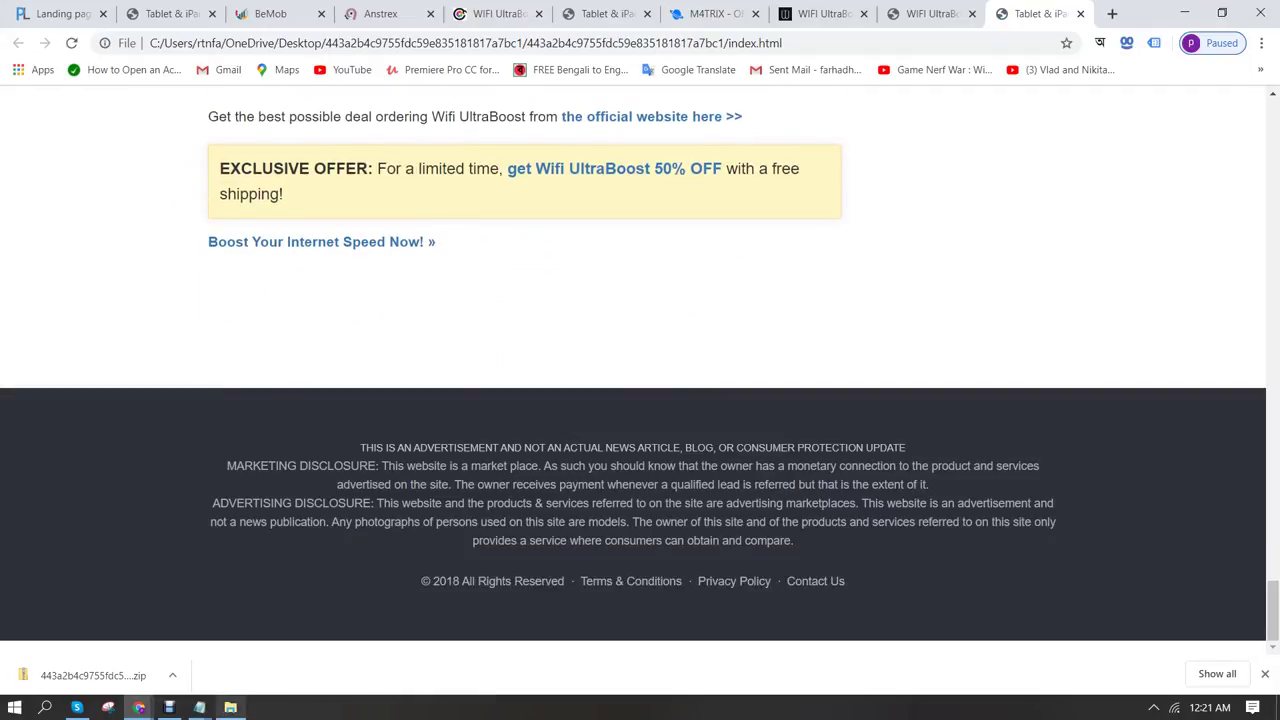
{"action": "left_click", "coordinate": [1265, 674]}
{"action": "mouse_move", "coordinate": [230, 707]}
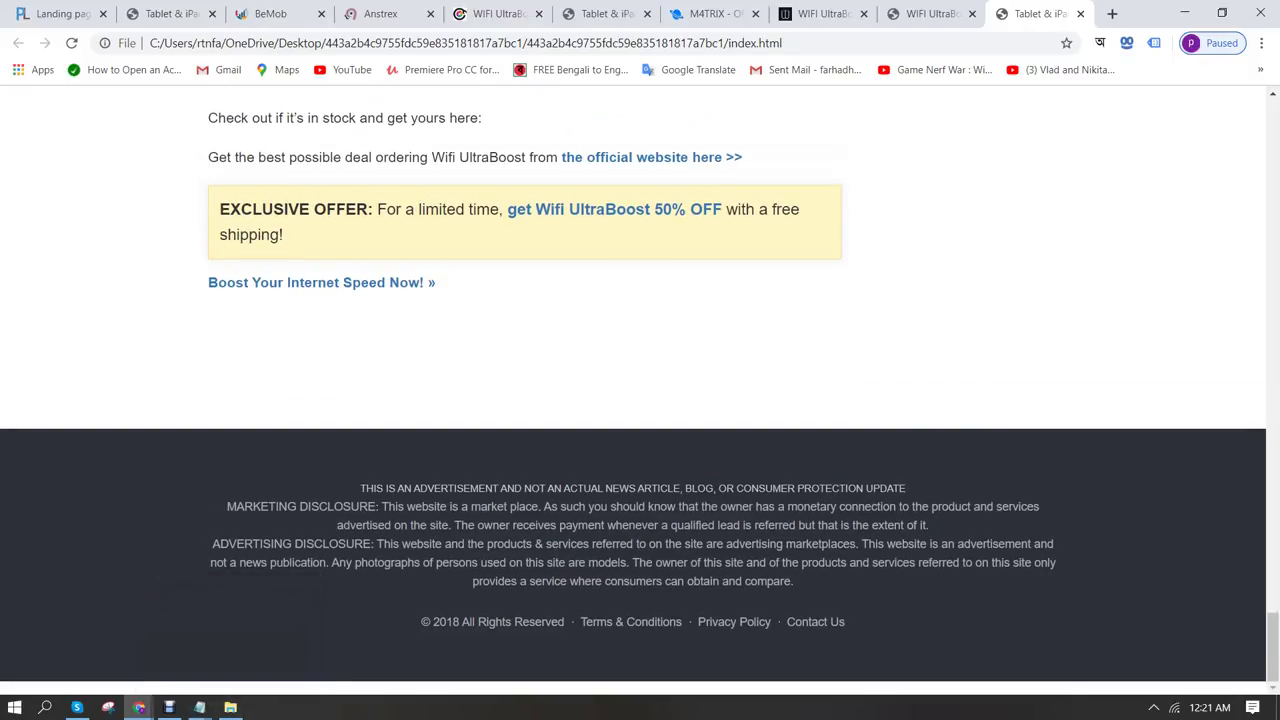
{"action": "left_click", "coordinate": [230, 707]}
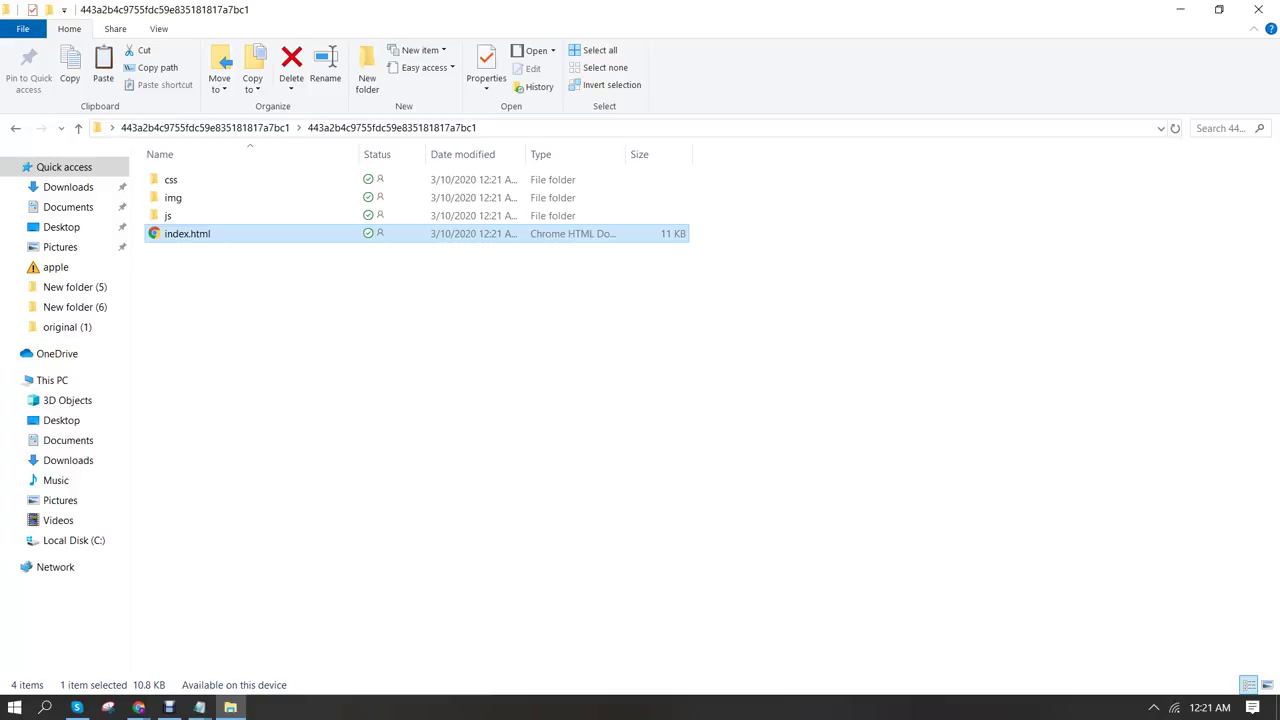
Reopen index.html in a maximized Notepad and add a blank line after the stylesheet link
{"action": "mouse_move", "coordinate": [199, 707]}
{"action": "left_click", "coordinate": [366, 586]}
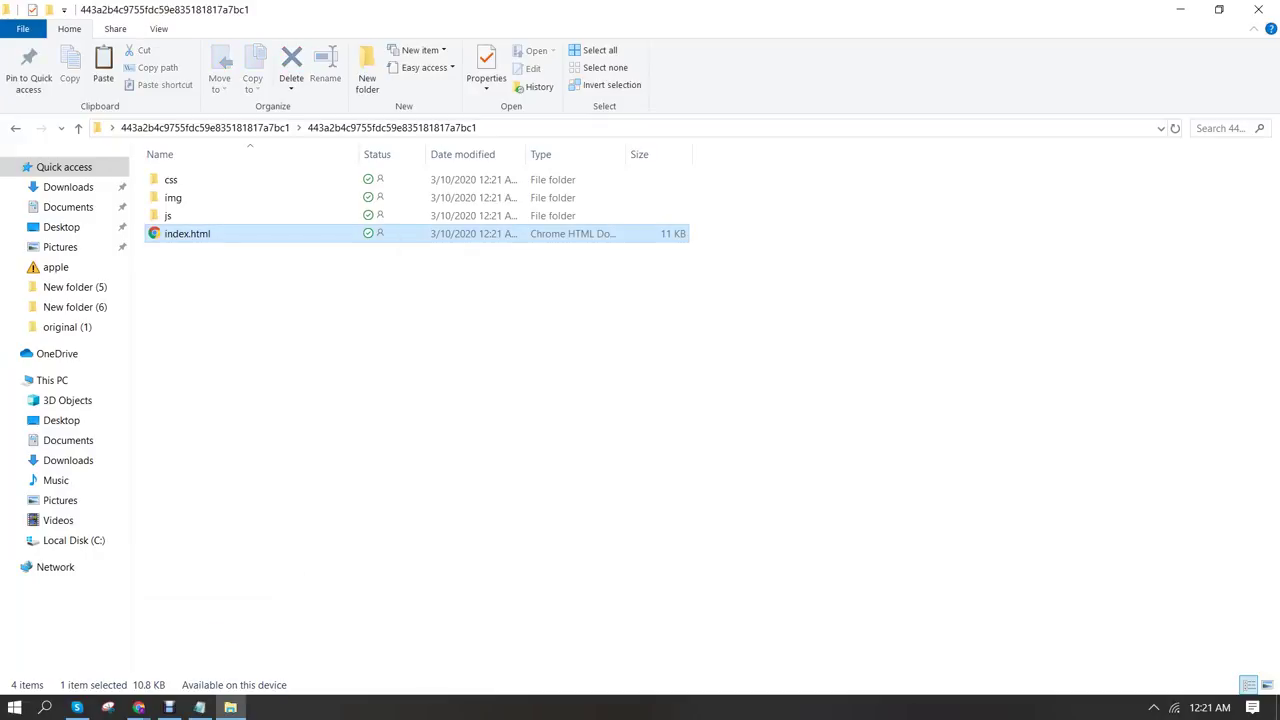
{"action": "right_click", "coordinate": [175, 236]}
{"action": "mouse_move", "coordinate": [300, 410]}
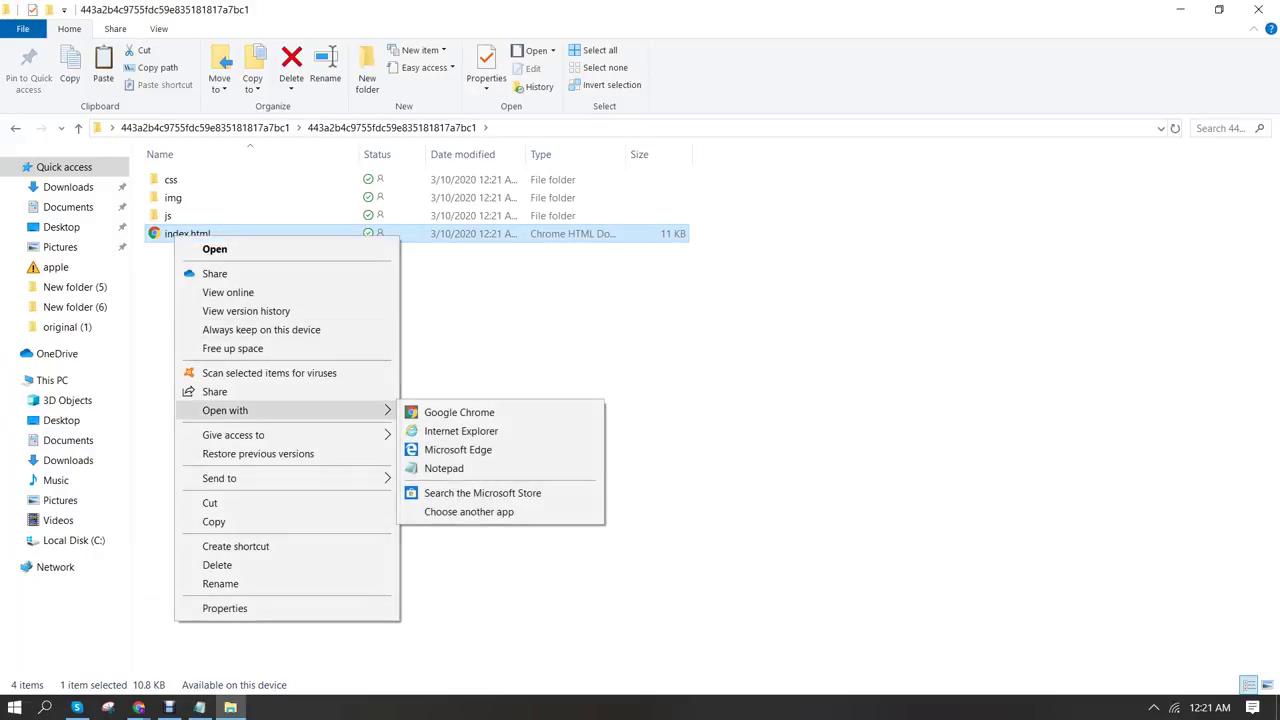
{"action": "left_click", "coordinate": [448, 468]}
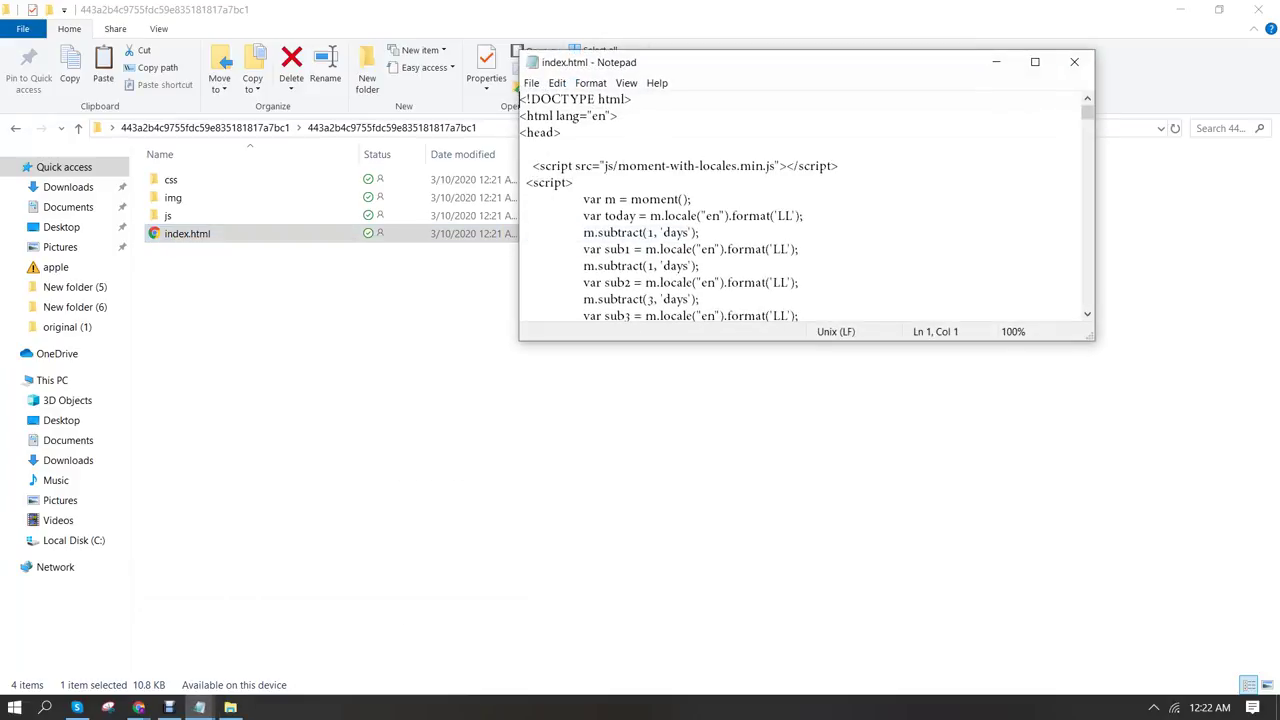
{"action": "left_click", "coordinate": [1035, 62]}
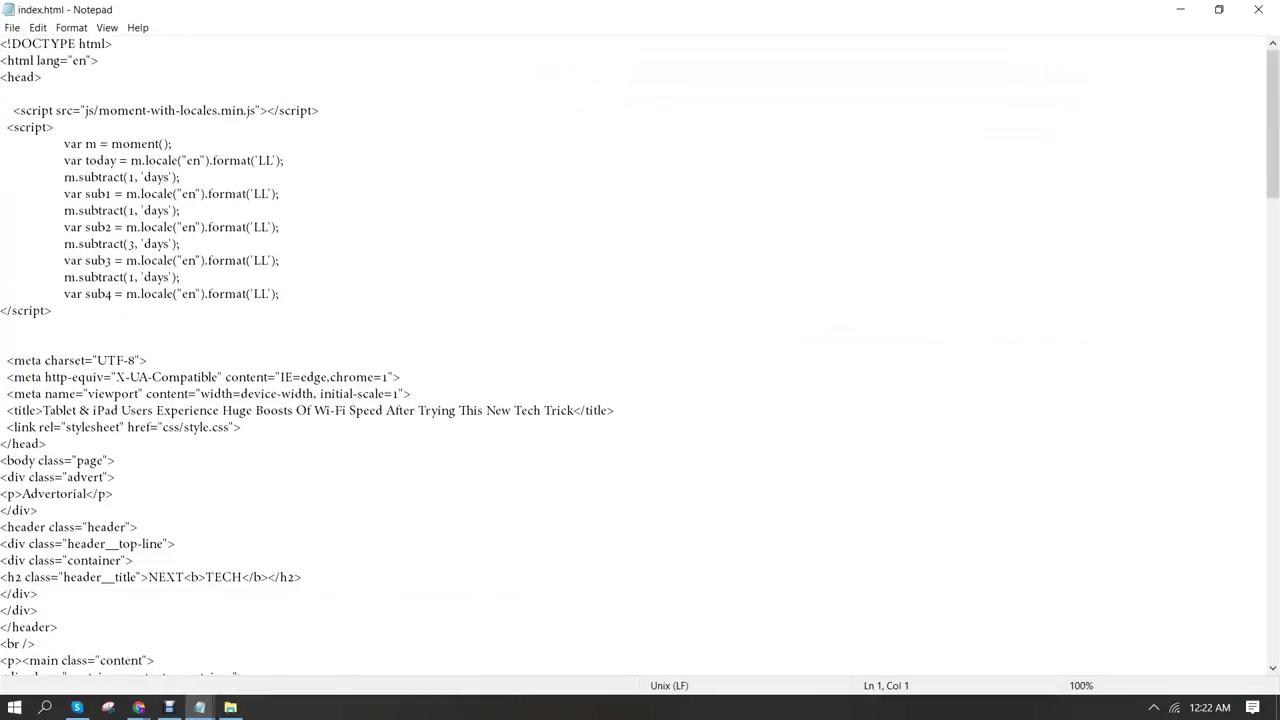
{"action": "key", "text": "shift+Right"}
{"action": "key", "text": "shift+Right"}
{"action": "key", "text": "shift+Right"}
{"action": "key", "text": "shift+Right"}
{"action": "key", "text": "shift+Right"}
{"action": "key", "text": "shift+Right"}
{"action": "left_click", "coordinate": [2, 443]}
{"action": "key", "text": "Right"}
{"action": "key", "text": "Return"}
{"action": "key", "text": "Return"}
{"action": "key", "text": "Return"}
{"action": "key", "text": "Return"}
{"action": "key", "text": "Return"}
{"action": "key", "text": "Return"}
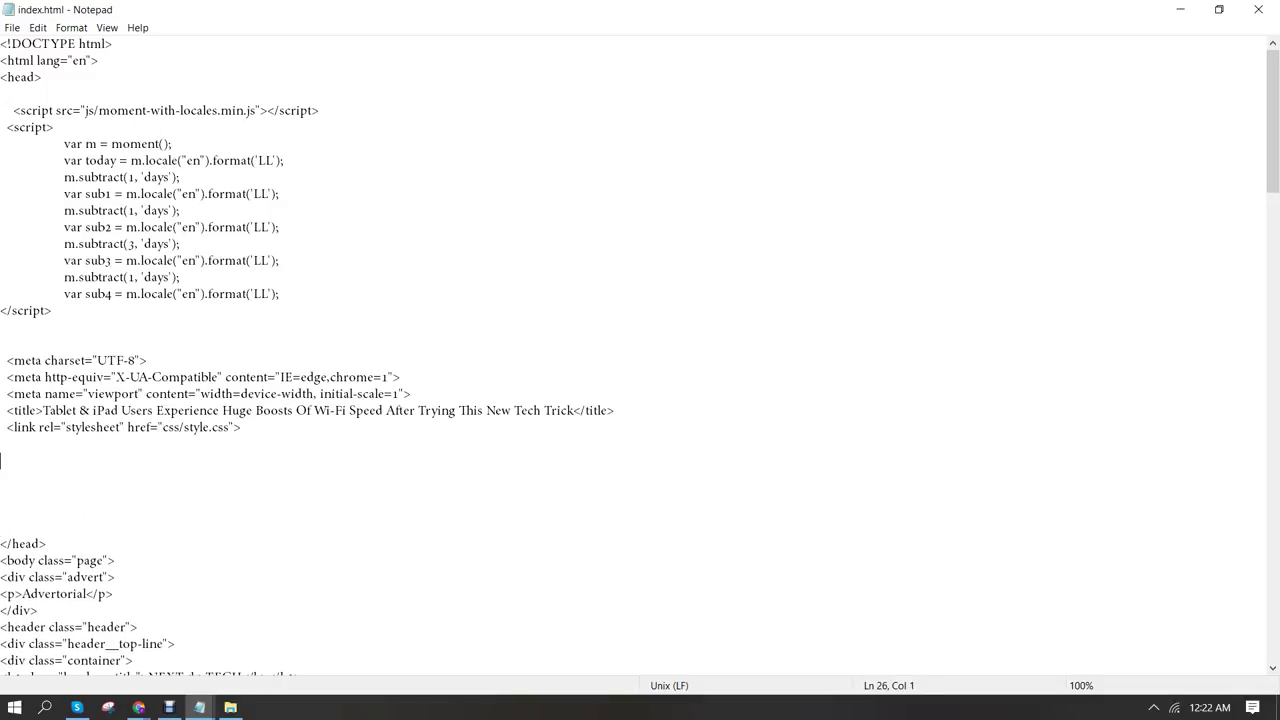
Copy BeMob's Retargeting Pixel Script, paste it into index.html's head, and save
{"action": "mouse_move", "coordinate": [138, 707]}
{"action": "left_click", "coordinate": [106, 634]}
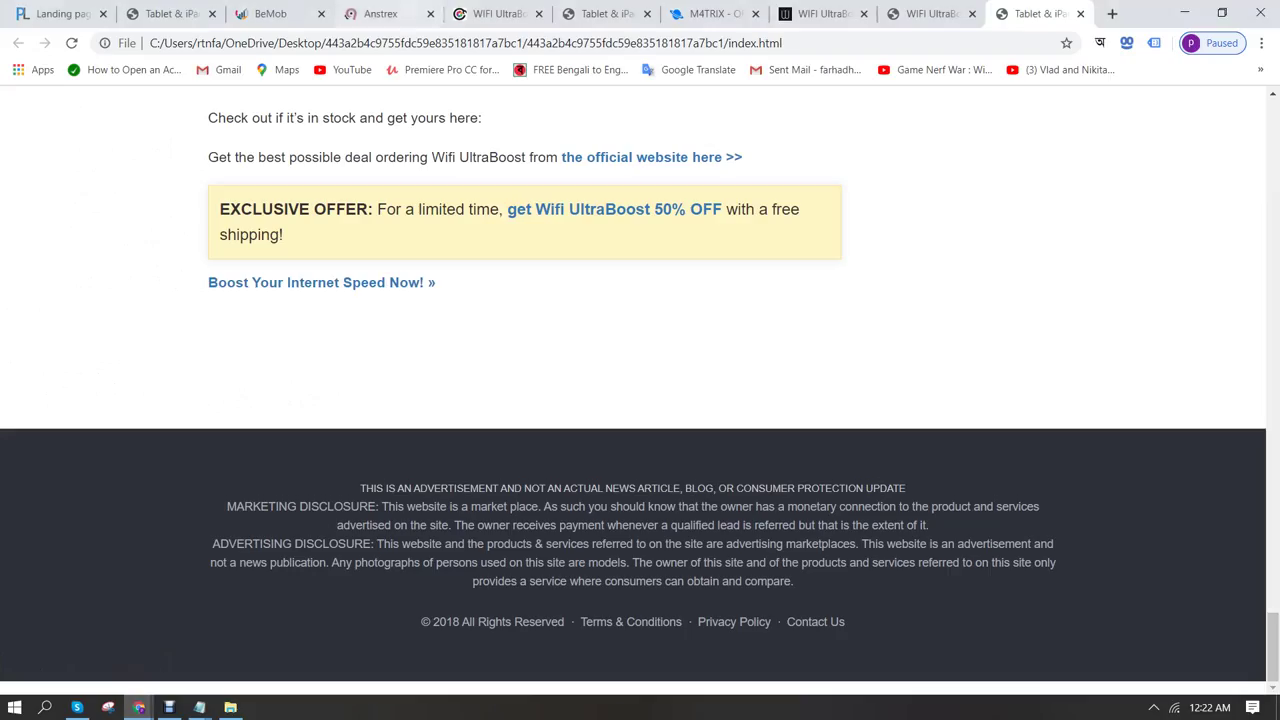
{"action": "key", "text": "ctrl+3"}
{"action": "left_click", "coordinate": [824, 565]}
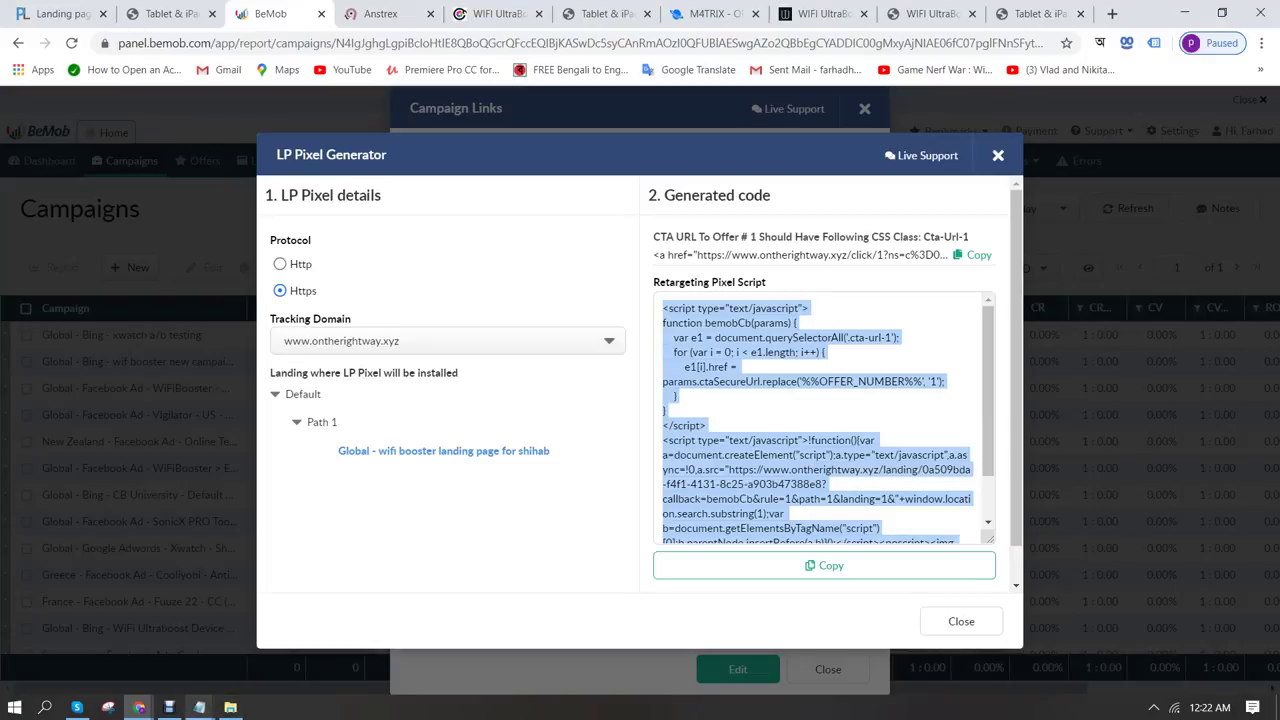
{"action": "mouse_move", "coordinate": [200, 707]}
{"action": "left_click", "coordinate": [290, 635]}
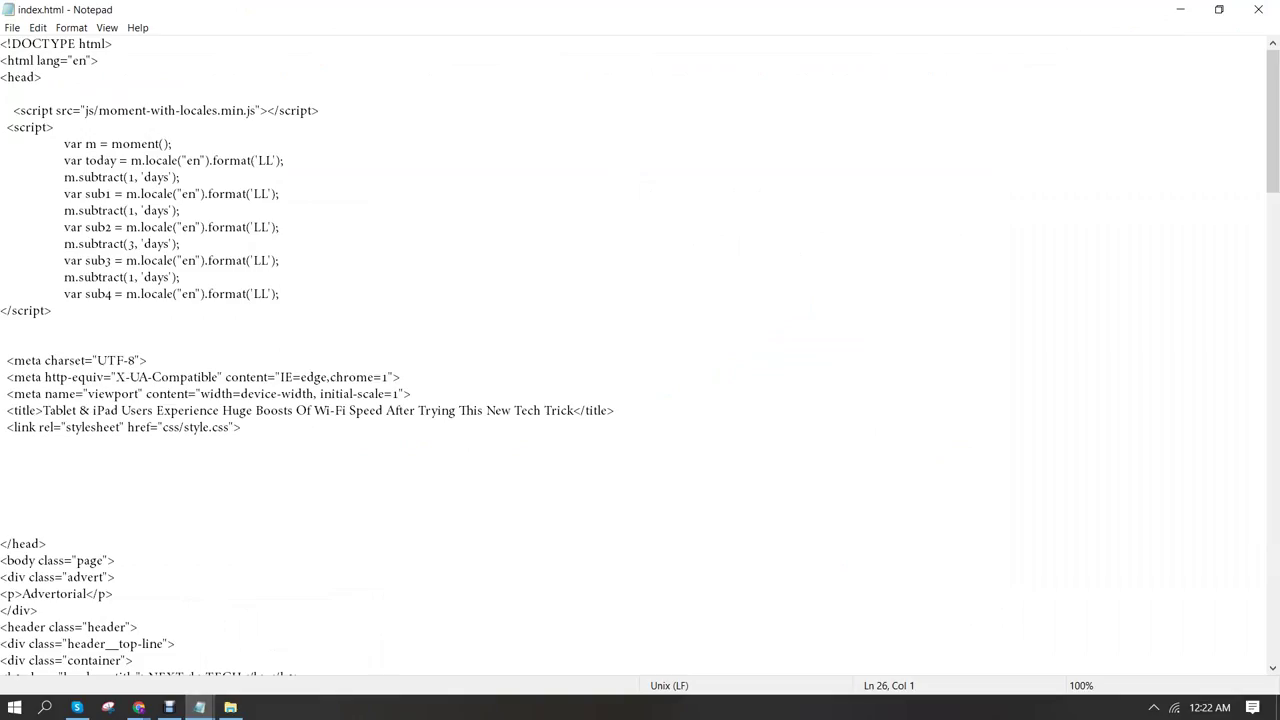
{"action": "key", "text": "Return"}
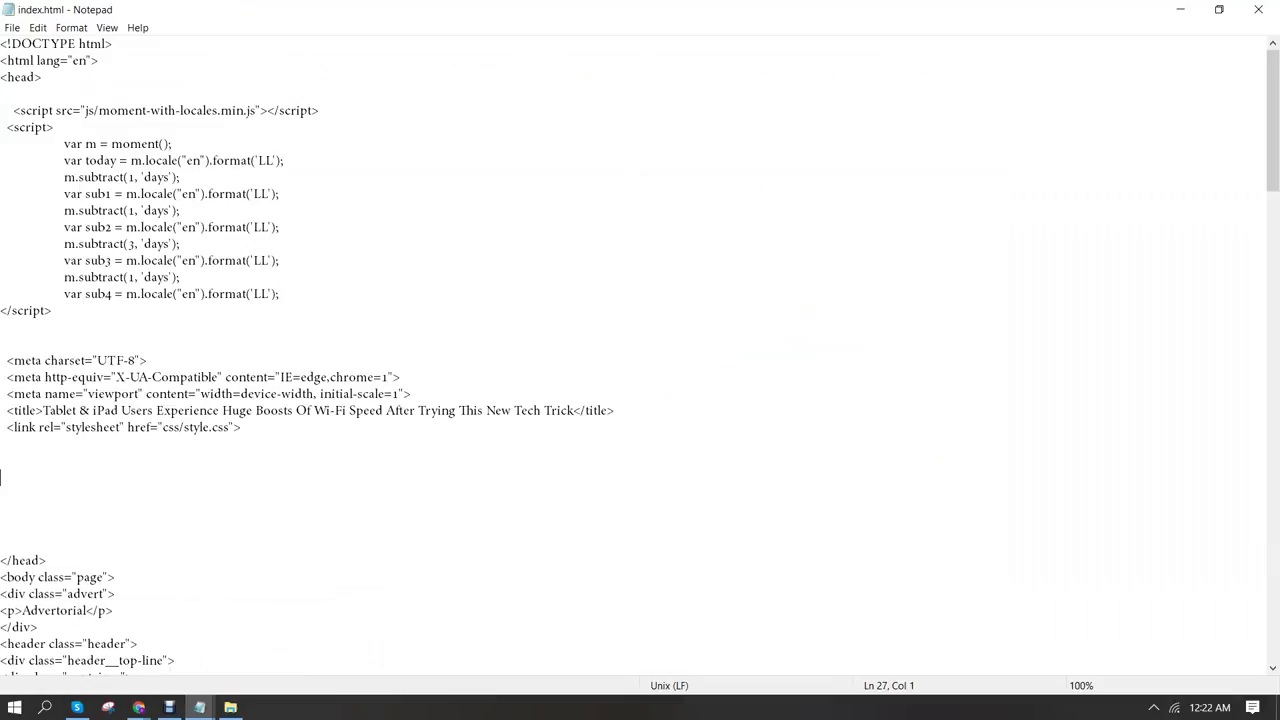
{"action": "key", "text": "ctrl+v"}
{"action": "scroll", "coordinate": [640, 344], "scroll_direction": "down", "scroll_amount": 5}
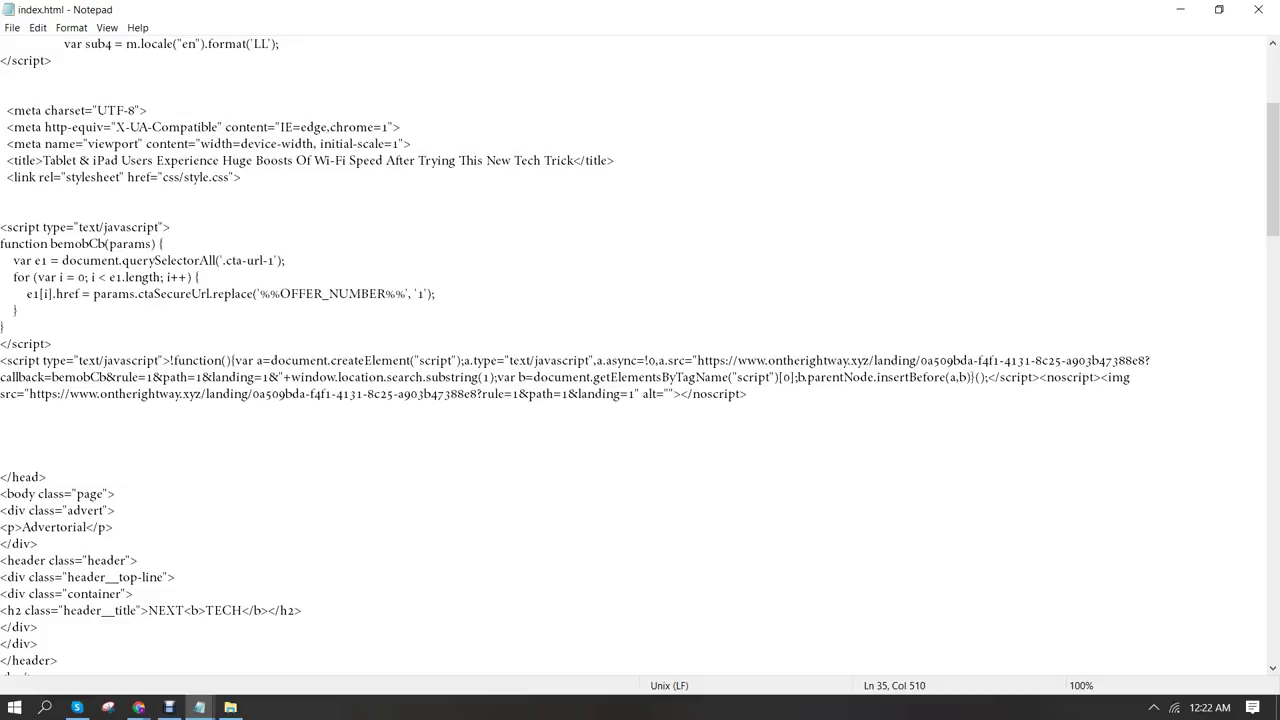
{"action": "key", "text": "alt+Tab"}
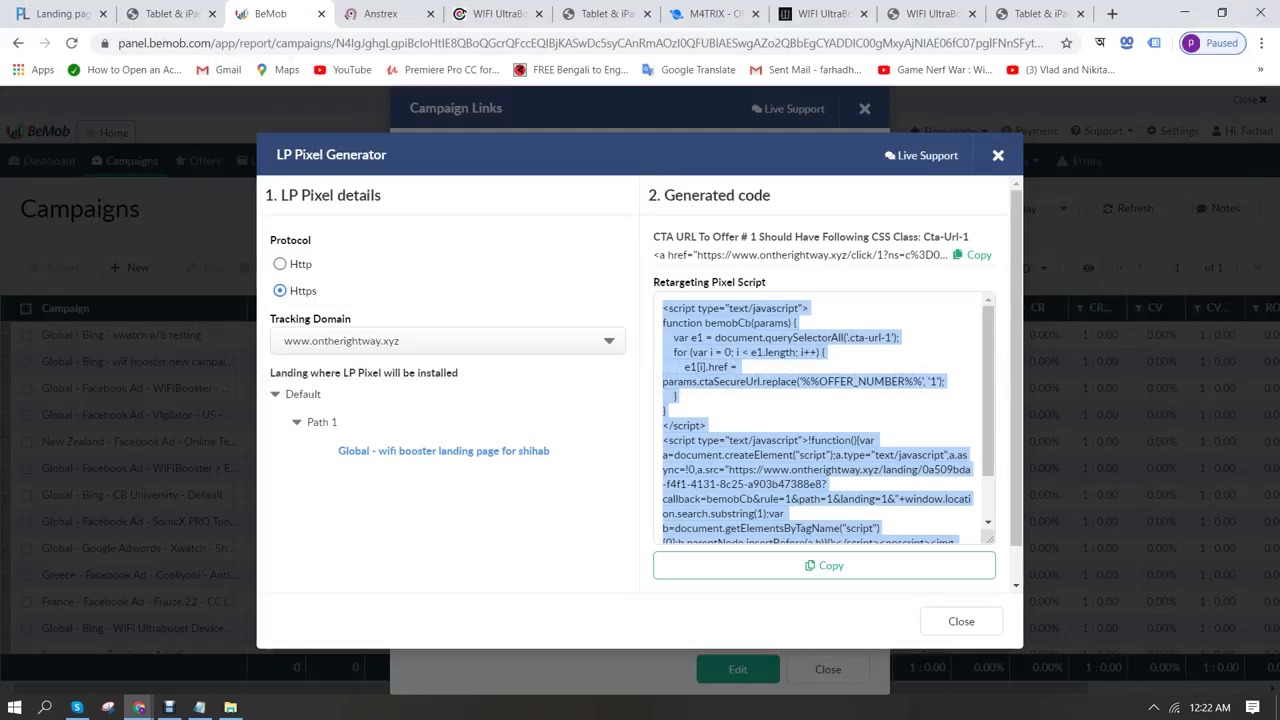
{"action": "left_click", "coordinate": [230, 707]}
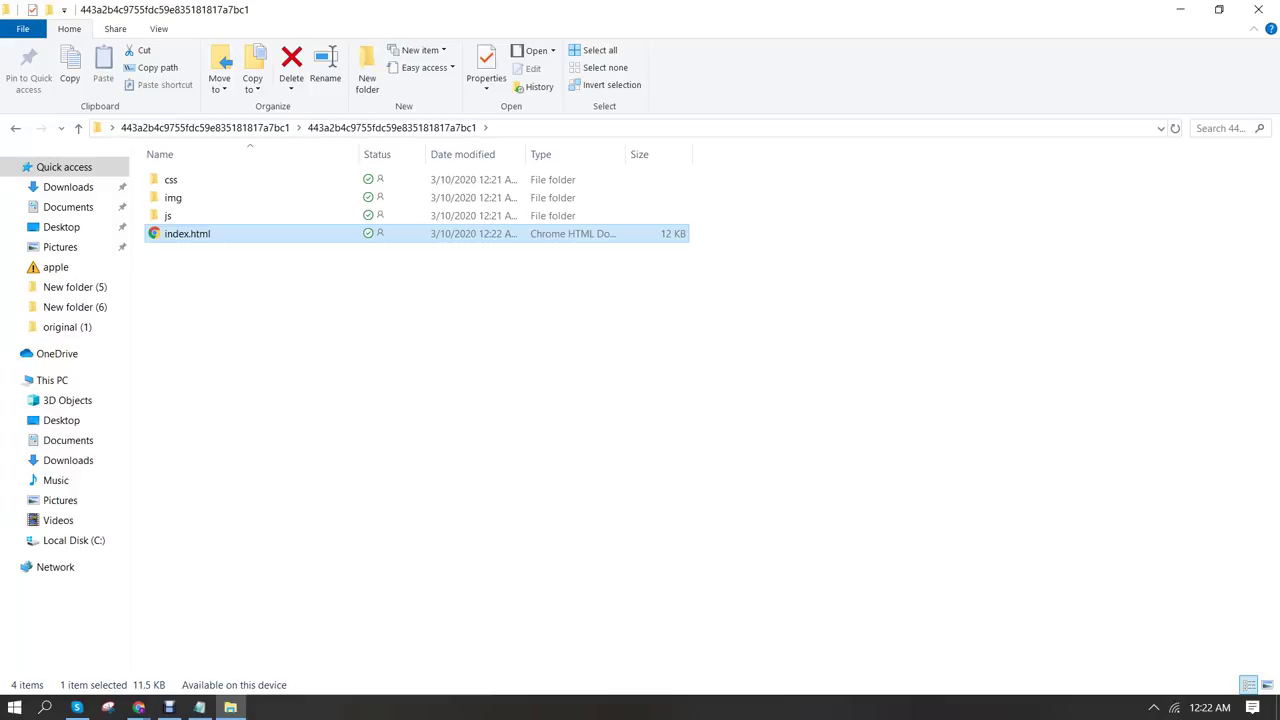
Compress css, img, js and index.html into an archive named img.zip
{"action": "left_click_drag", "start_coordinate": [214, 251], "coordinate": [150, 172]}
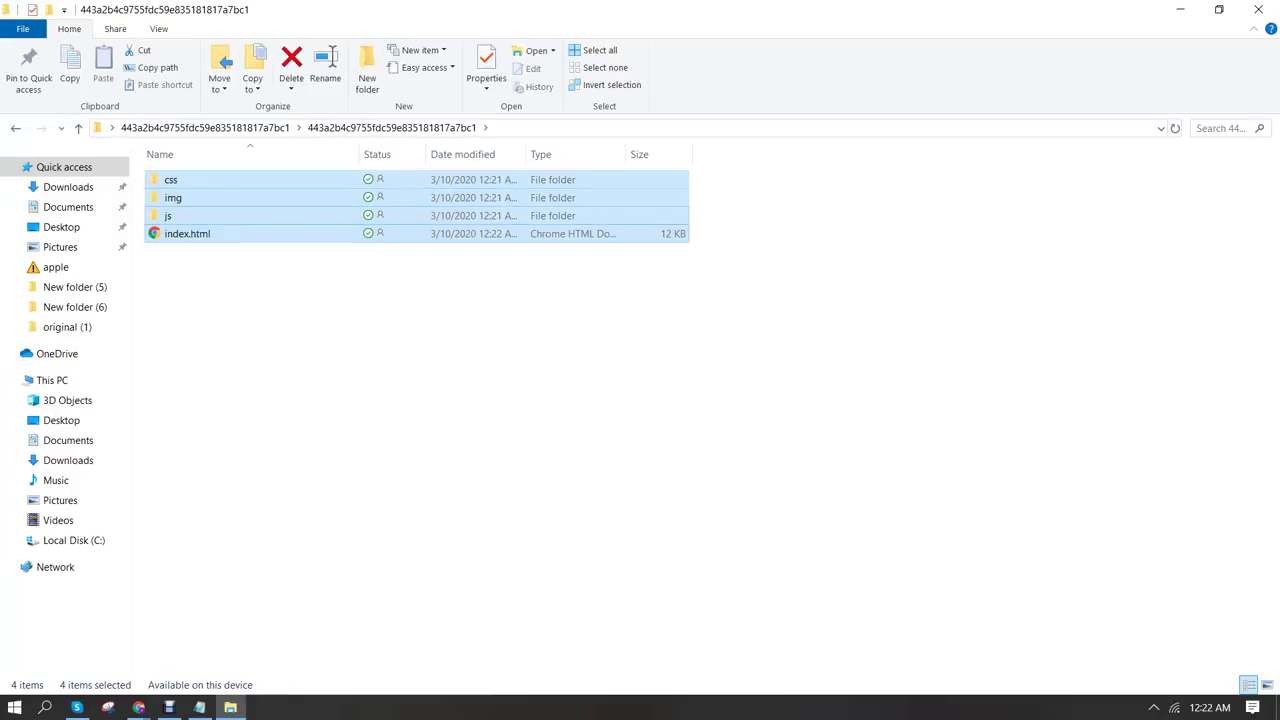
{"action": "right_click", "coordinate": [194, 195]}
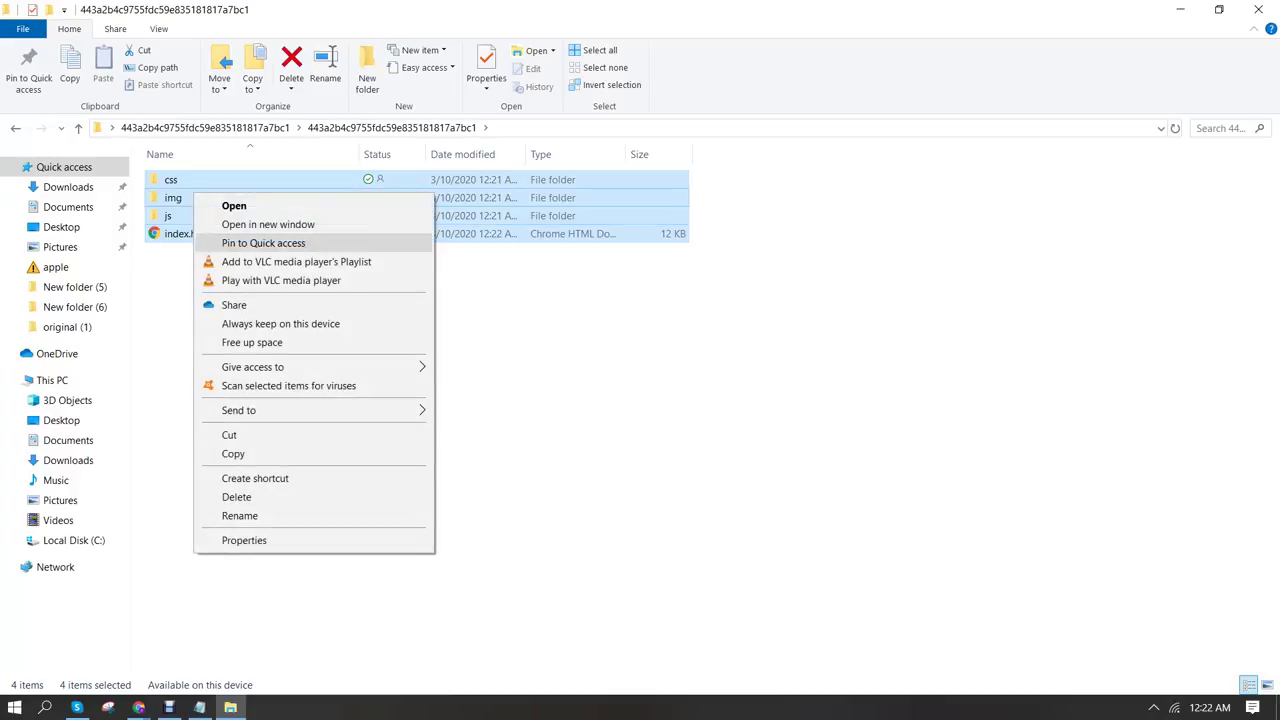
{"action": "mouse_move", "coordinate": [300, 410]}
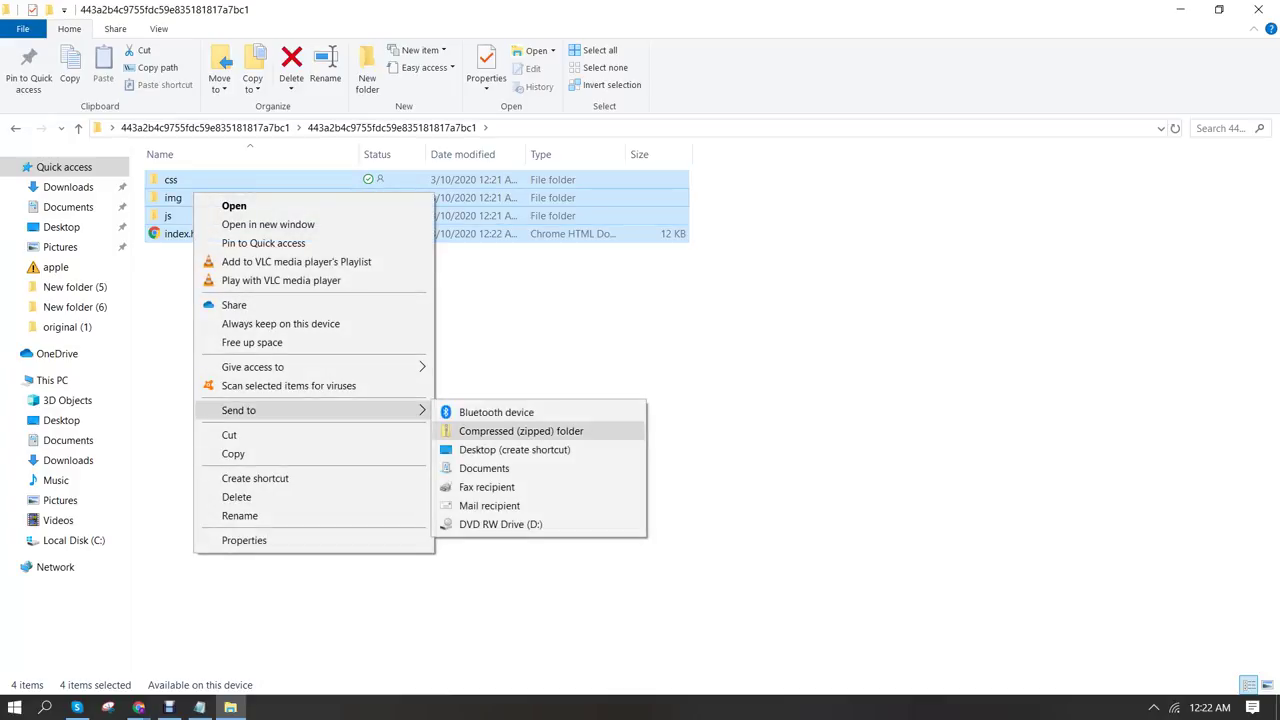
{"action": "left_click", "coordinate": [520, 431]}
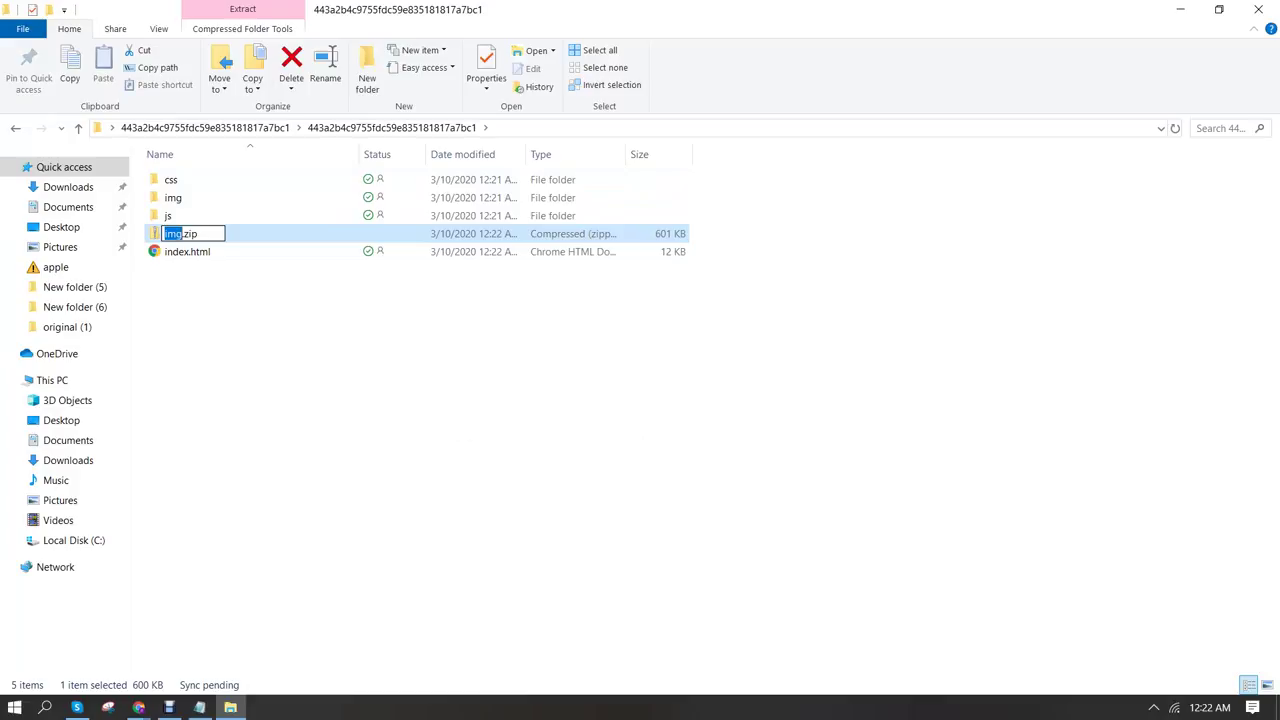
{"action": "key", "text": "Return"}
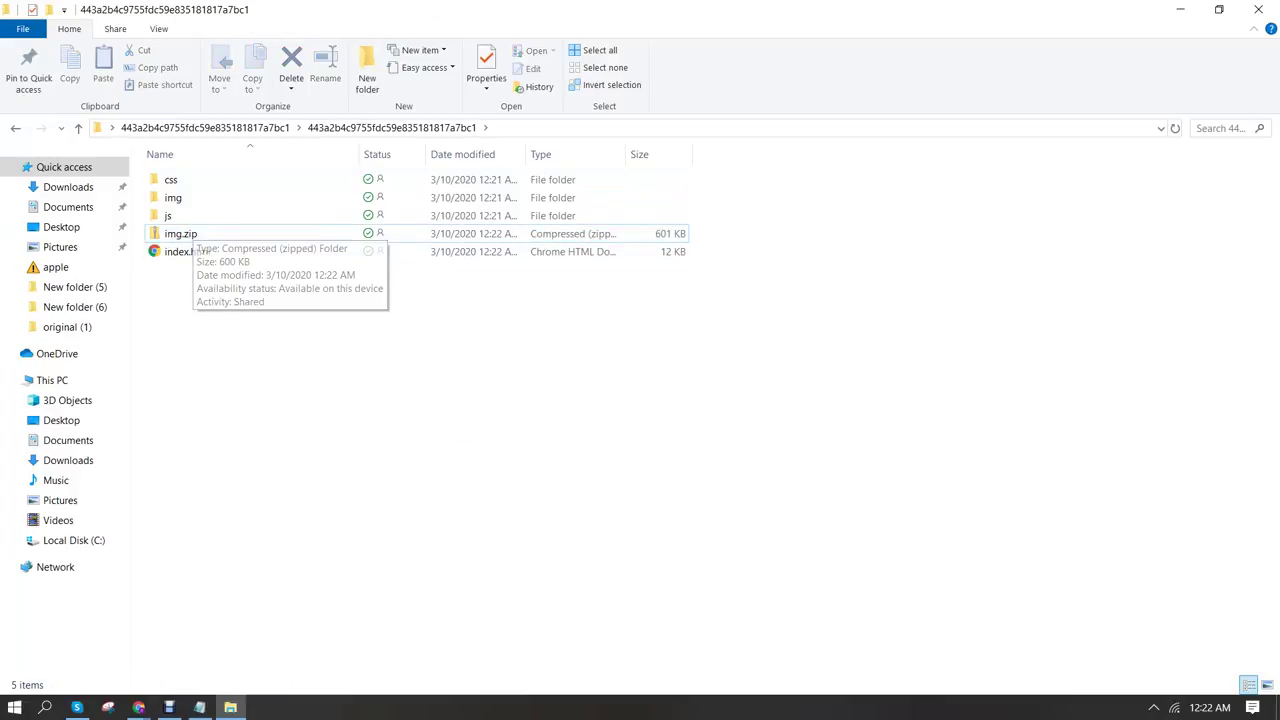
Select img.zip and bring back the Chrome window with BeMob's LP Pixel Generator
{"action": "left_click", "coordinate": [180, 233]}
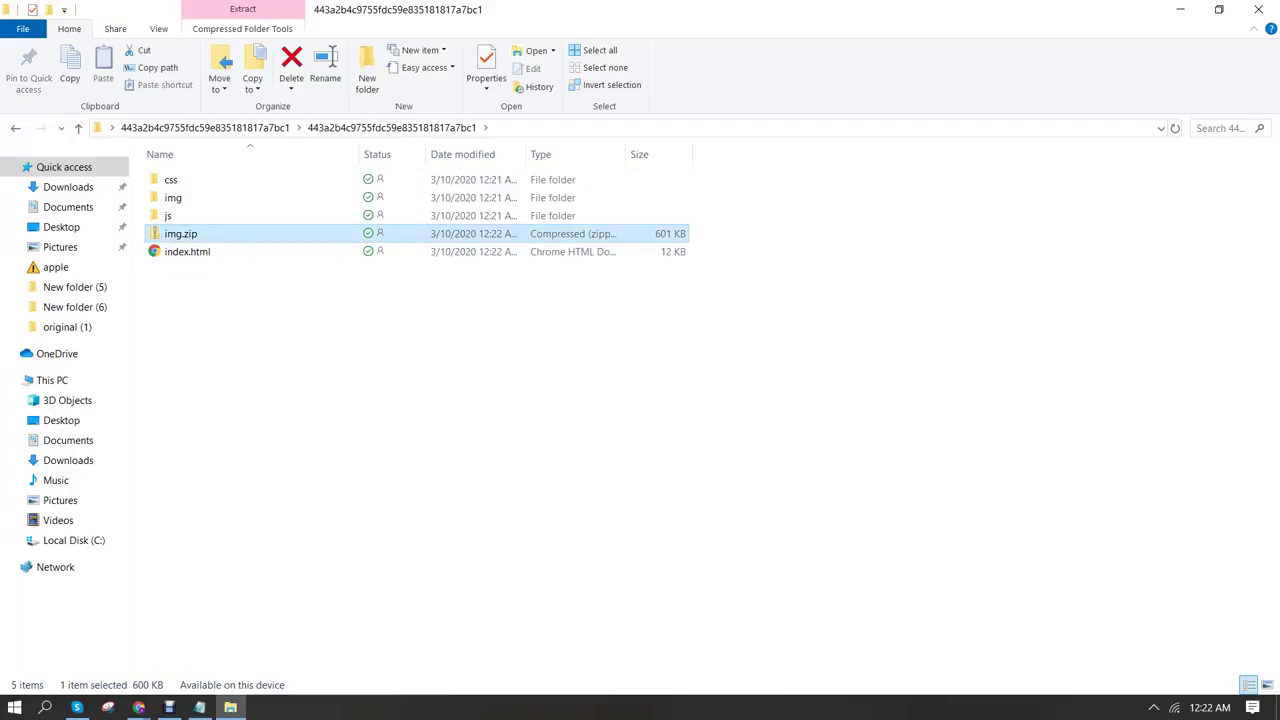
{"action": "left_click", "coordinate": [139, 707]}
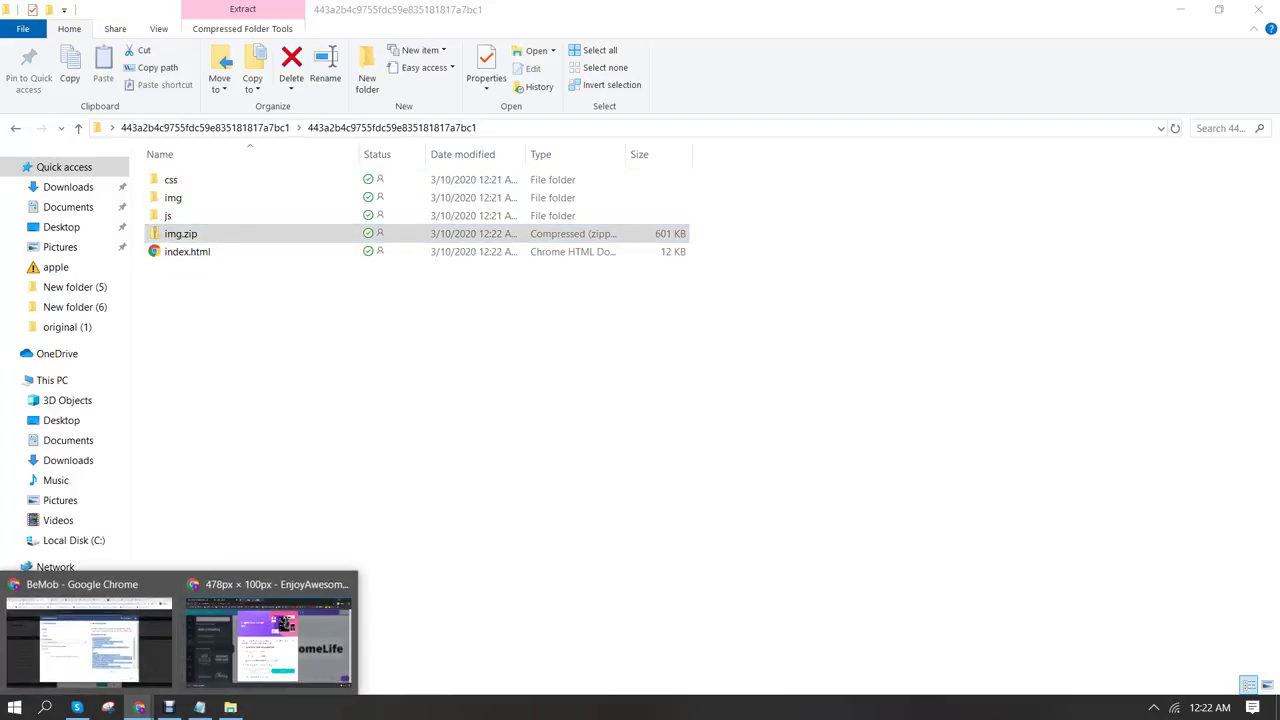
{"action": "left_click", "coordinate": [89, 635]}
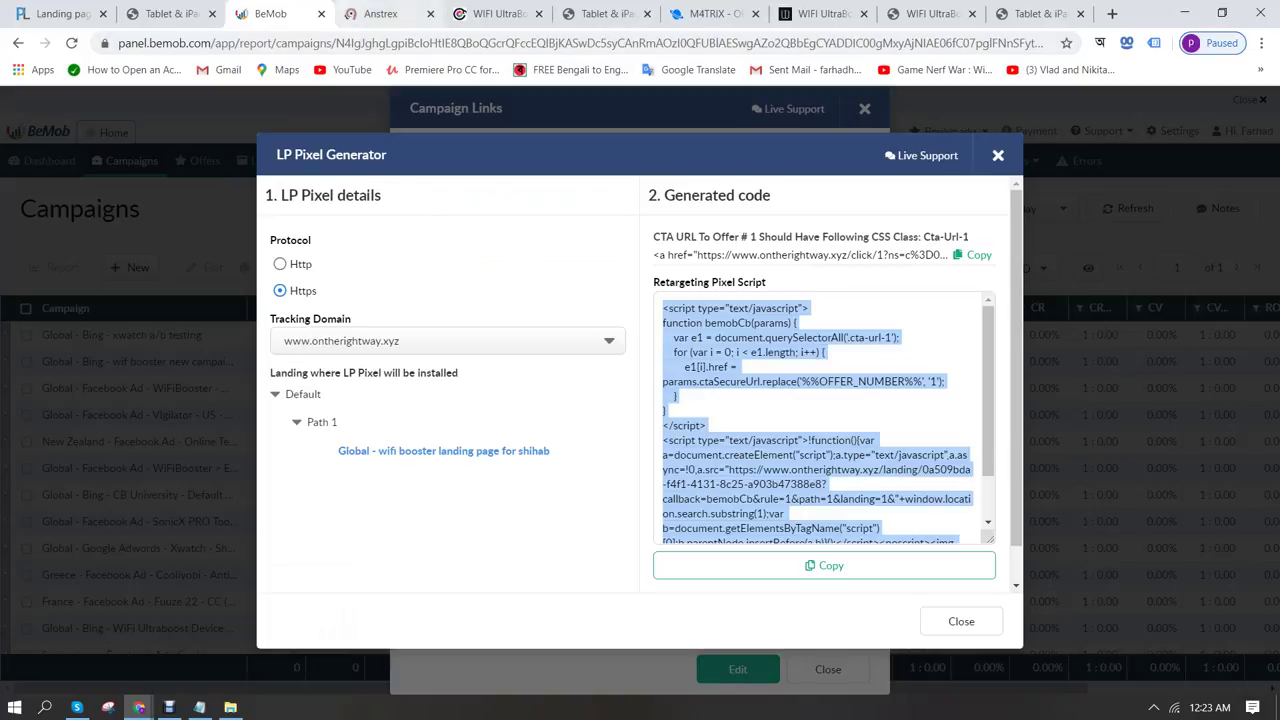
Load notesparrow.com/cpanel in a new Chrome tab to reach the cPanel login
{"action": "left_click", "coordinate": [388, 14]}
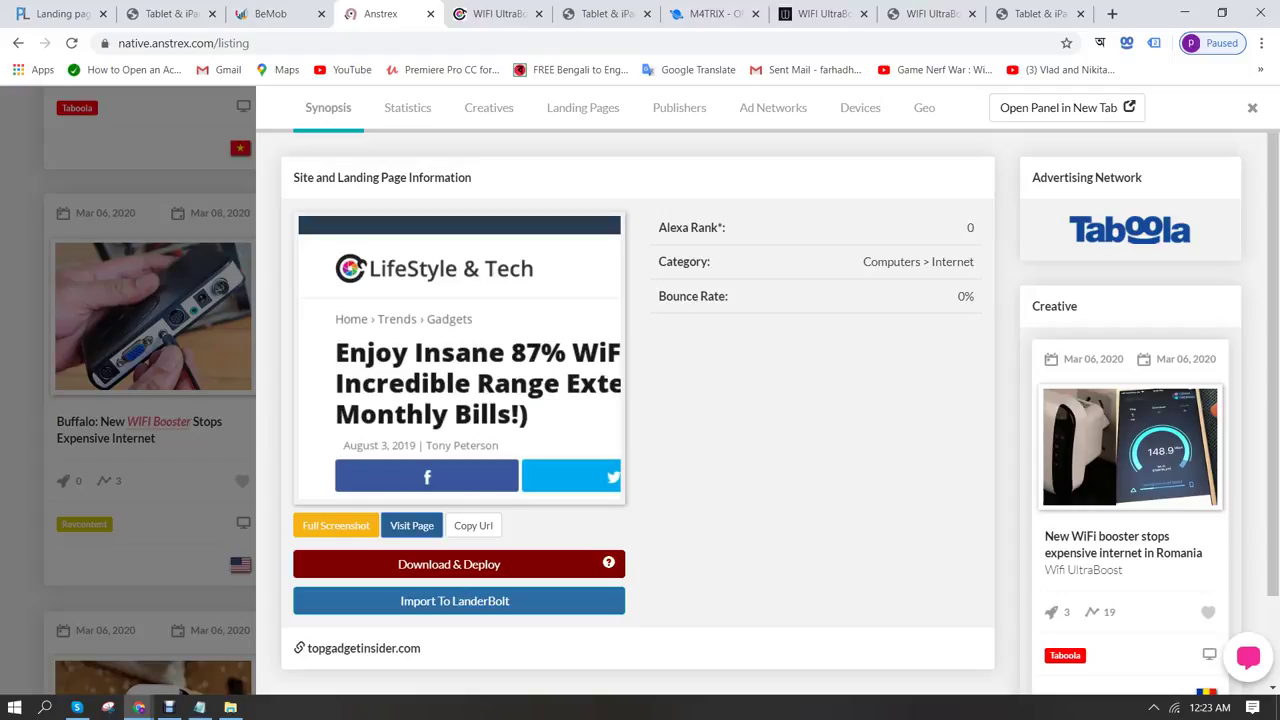
{"action": "left_click", "coordinate": [1112, 13]}
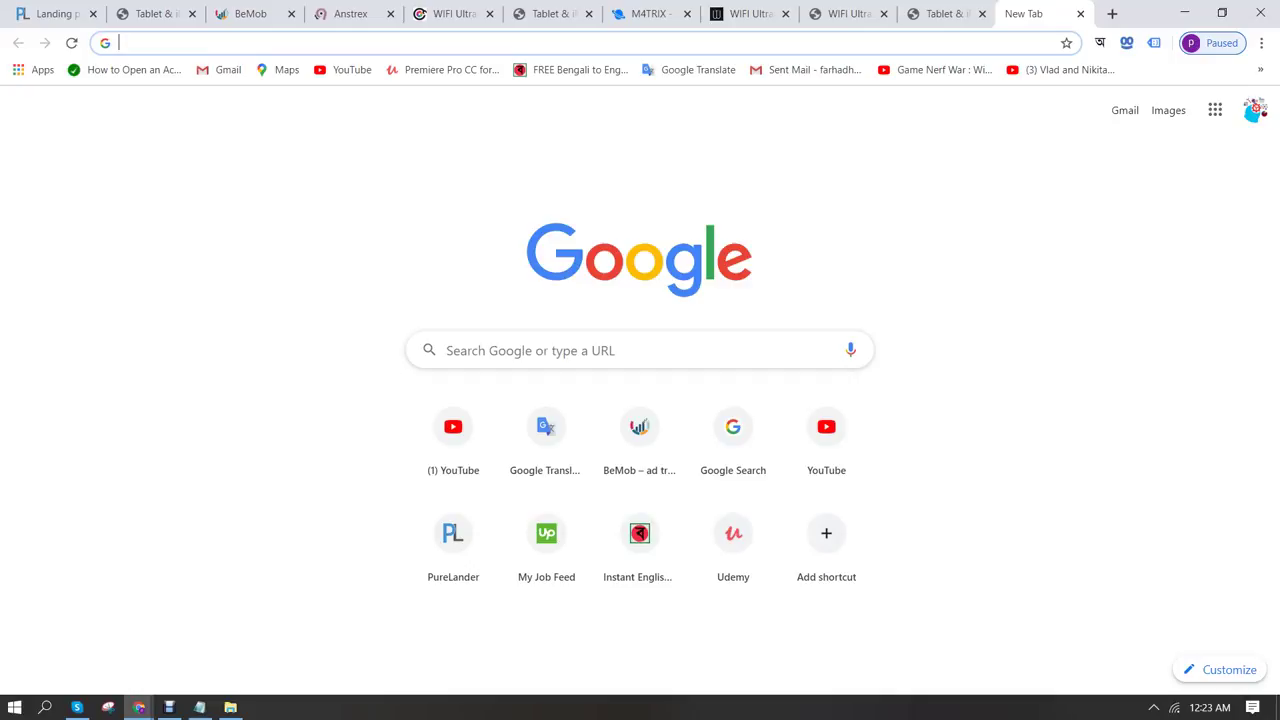
{"action": "type", "text": "note"}
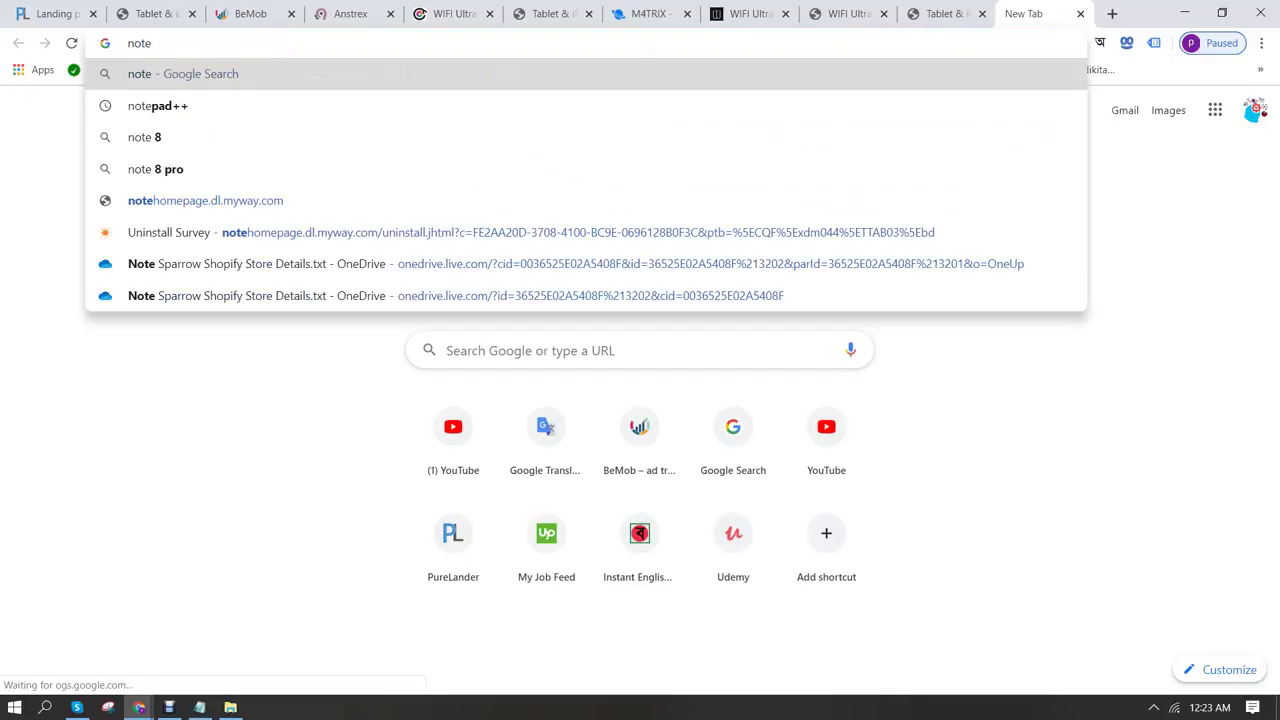
{"action": "type", "text": "sparrow"}
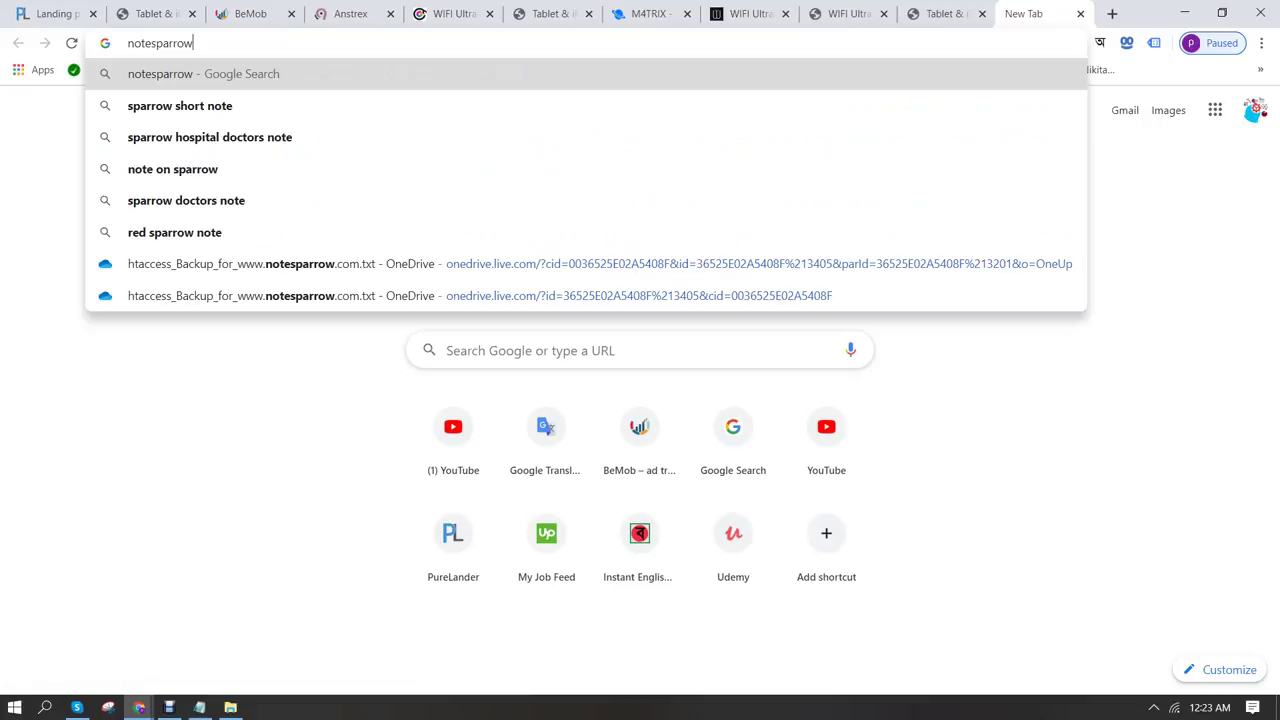
{"action": "type", "text": ".com/cpanel"}
{"action": "key", "text": "Return"}
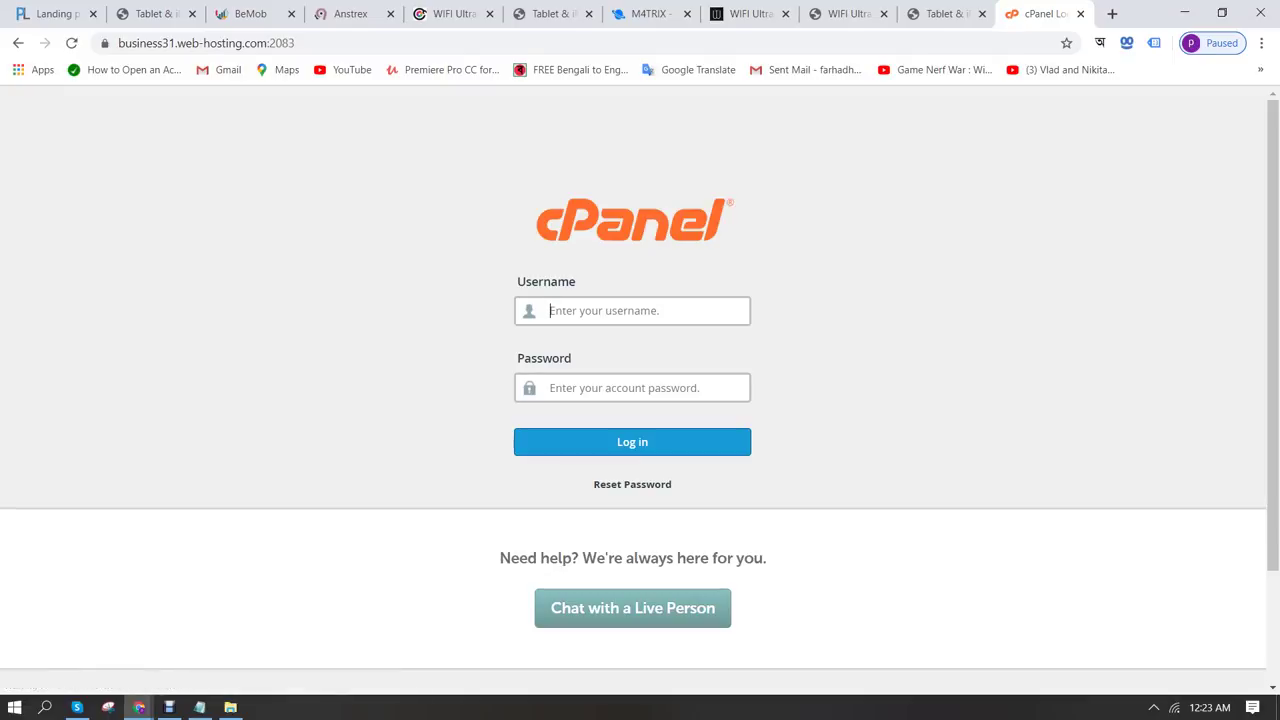
Log in to cPanel and open File Manager at the enjoyawesomelife.info folder
{"action": "left_click", "coordinate": [169, 707]}
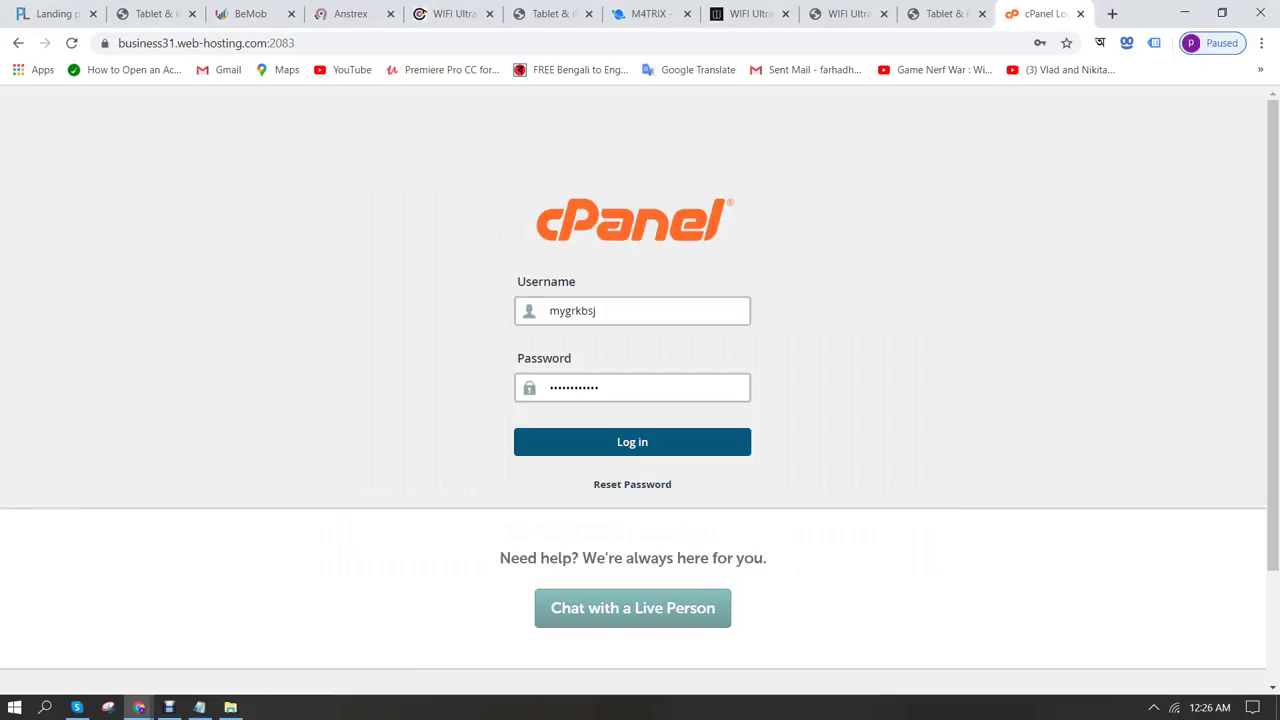
{"action": "key", "text": "Return"}
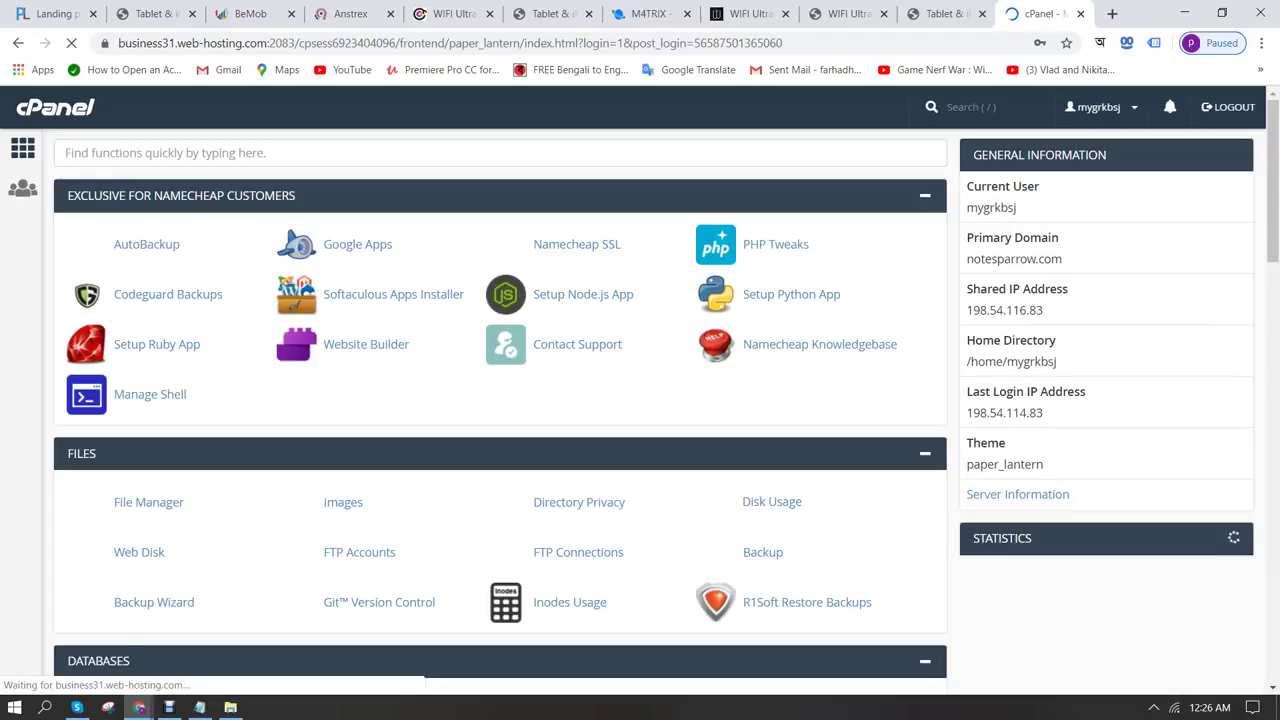
{"action": "key", "text": "slash"}
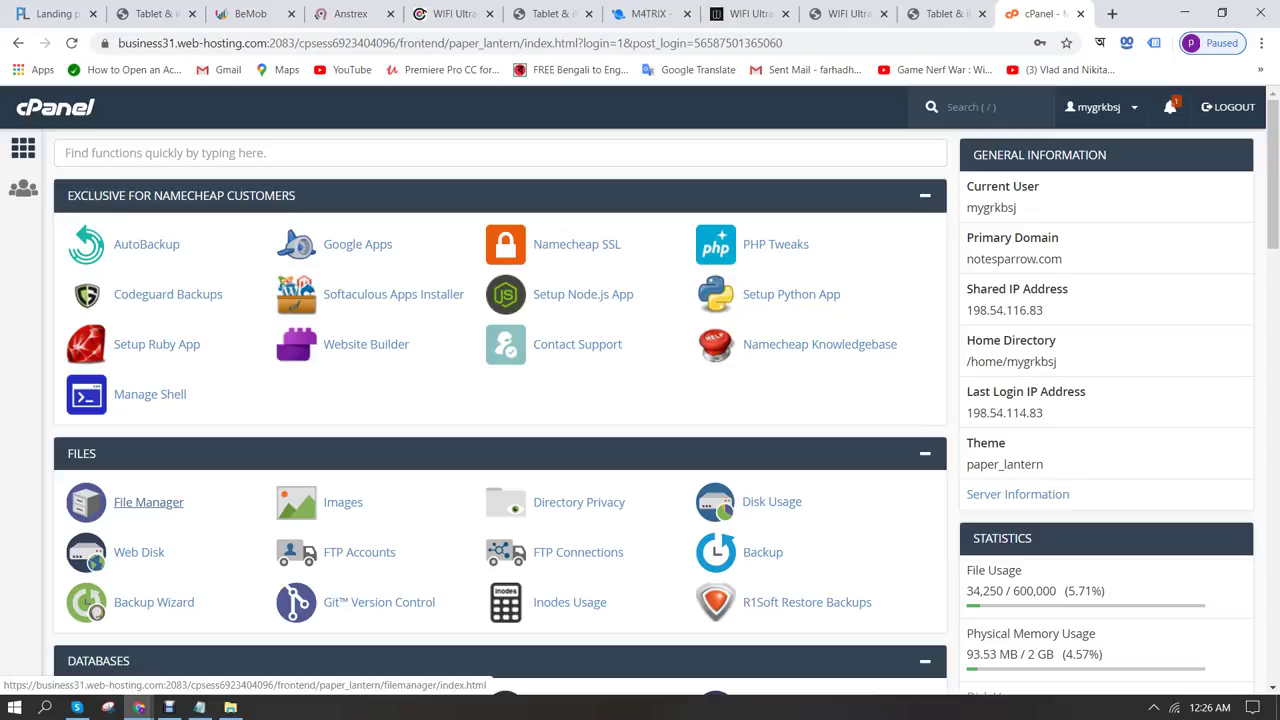
{"action": "left_click", "coordinate": [148, 502]}
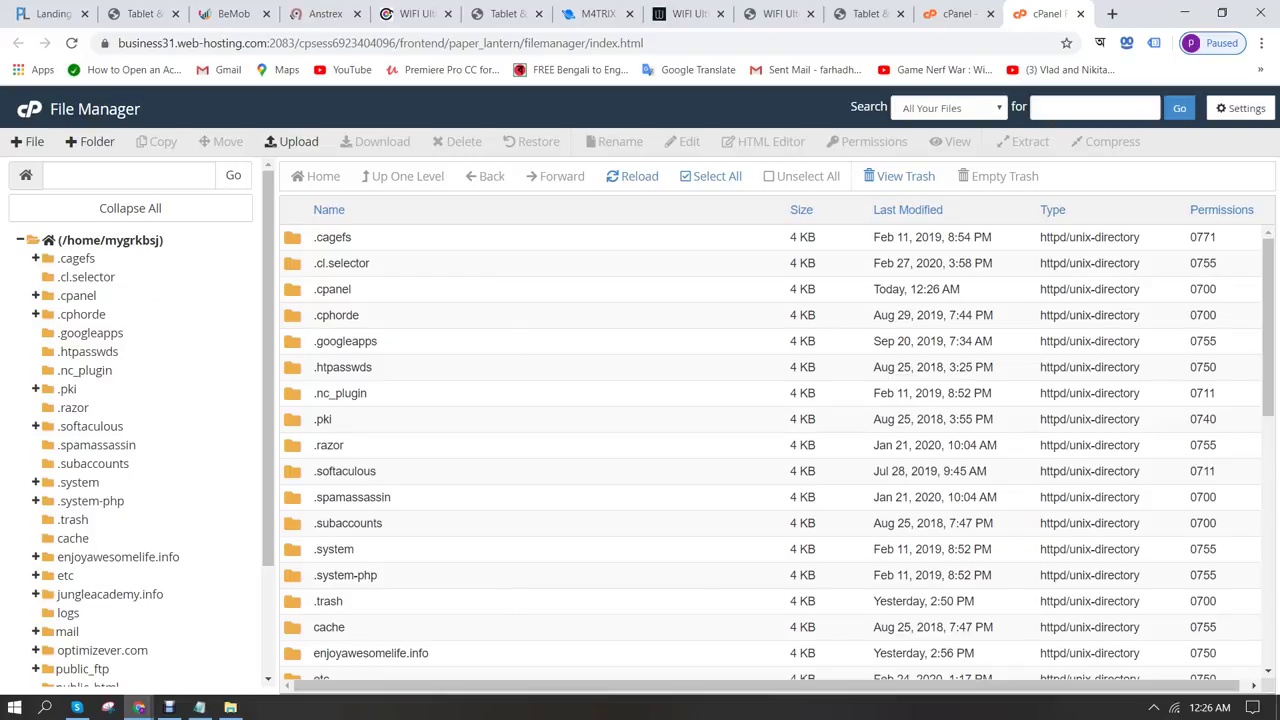
{"action": "left_click", "coordinate": [118, 557]}
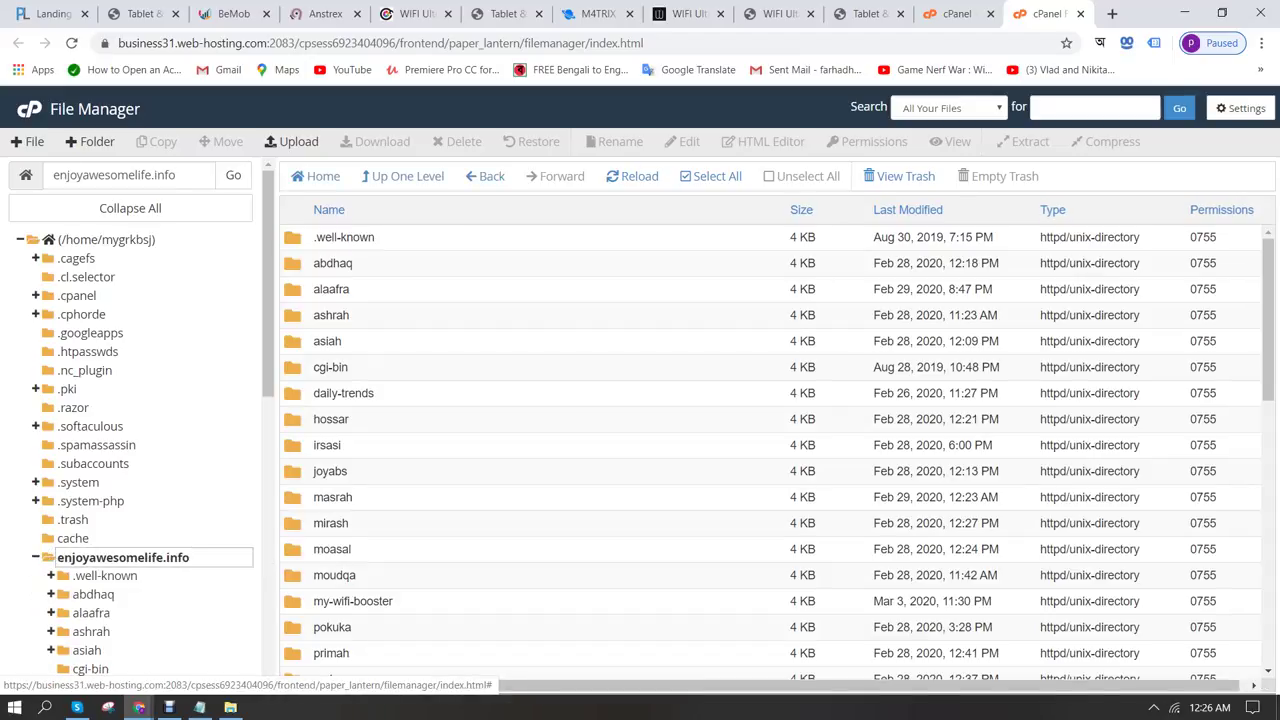
{"action": "scroll", "coordinate": [770, 450], "scroll_direction": "down", "scroll_amount": 5}
{"action": "scroll", "coordinate": [770, 450], "scroll_direction": "up", "scroll_amount": 5}
Create a new folder named shihabdhk there and open it
{"action": "left_click", "coordinate": [97, 141]}
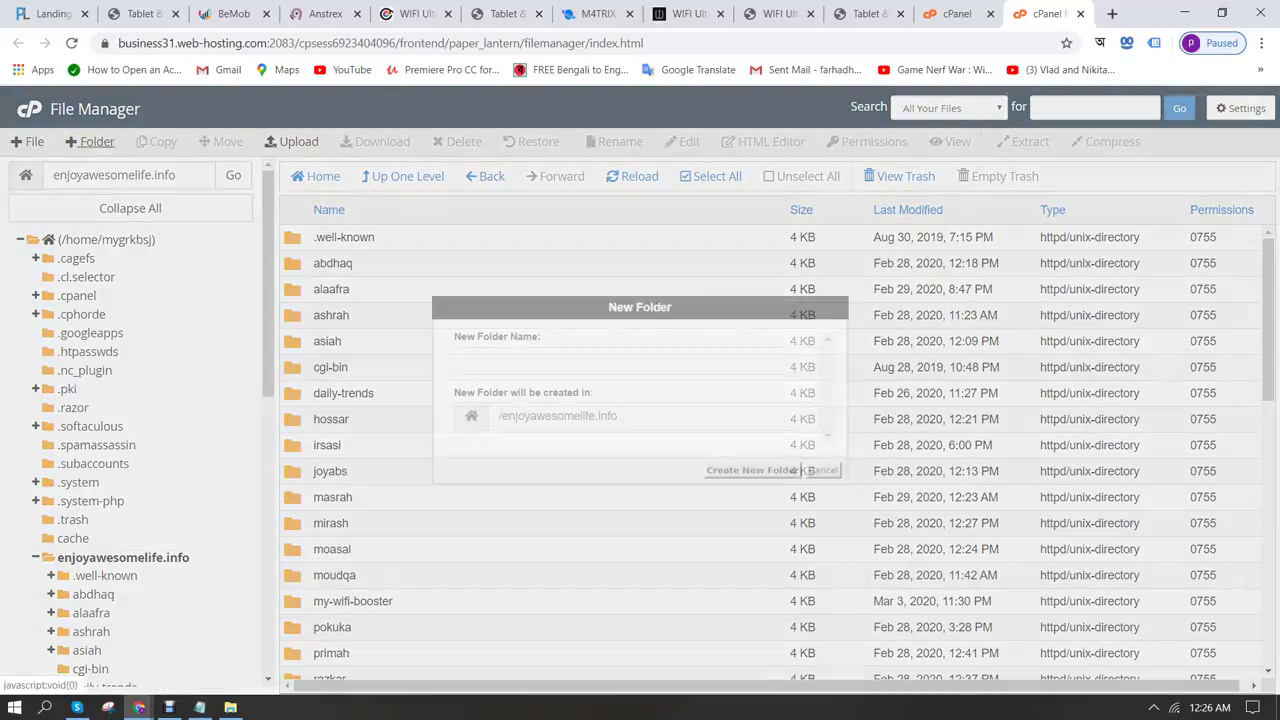
{"action": "type", "text": "shiha"}
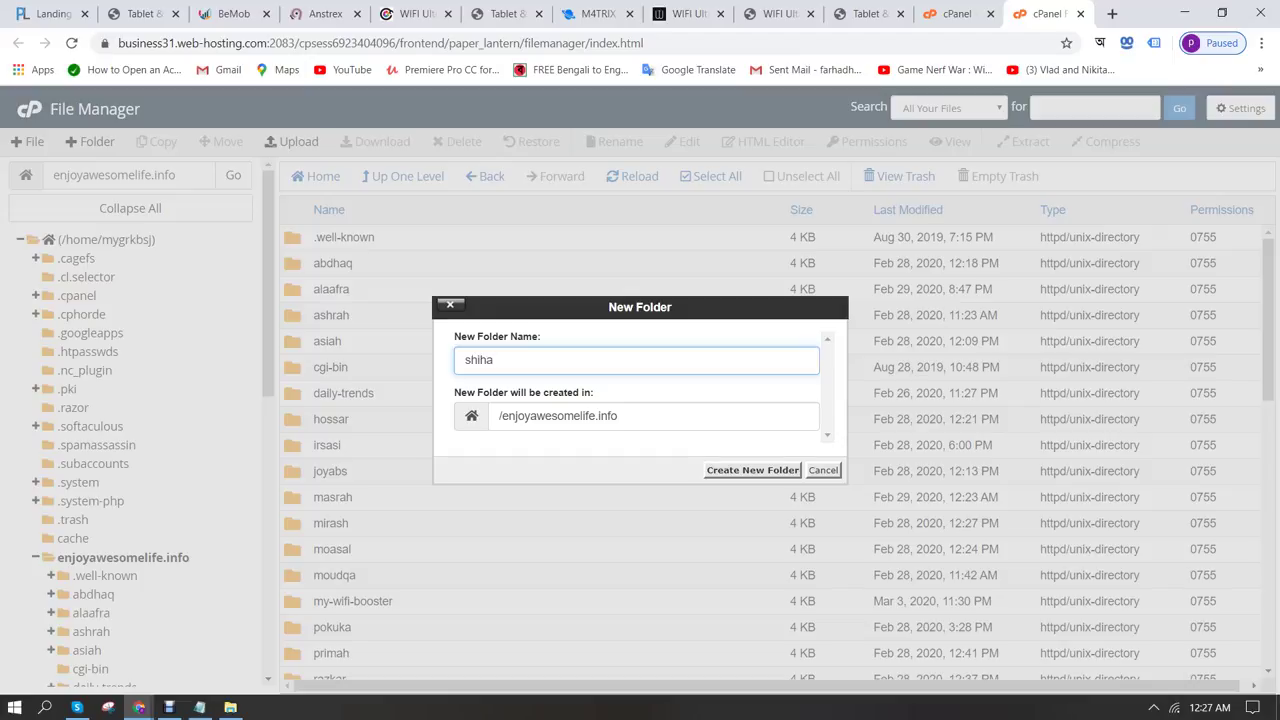
{"action": "type", "text": "b-vai"}
{"action": "key", "text": "BackSpace"}
{"action": "key", "text": "BackSpace"}
{"action": "key", "text": "BackSpace"}
{"action": "key", "text": "BackSpace"}
{"action": "type", "text": "dhk"}
{"action": "key", "text": "Return"}
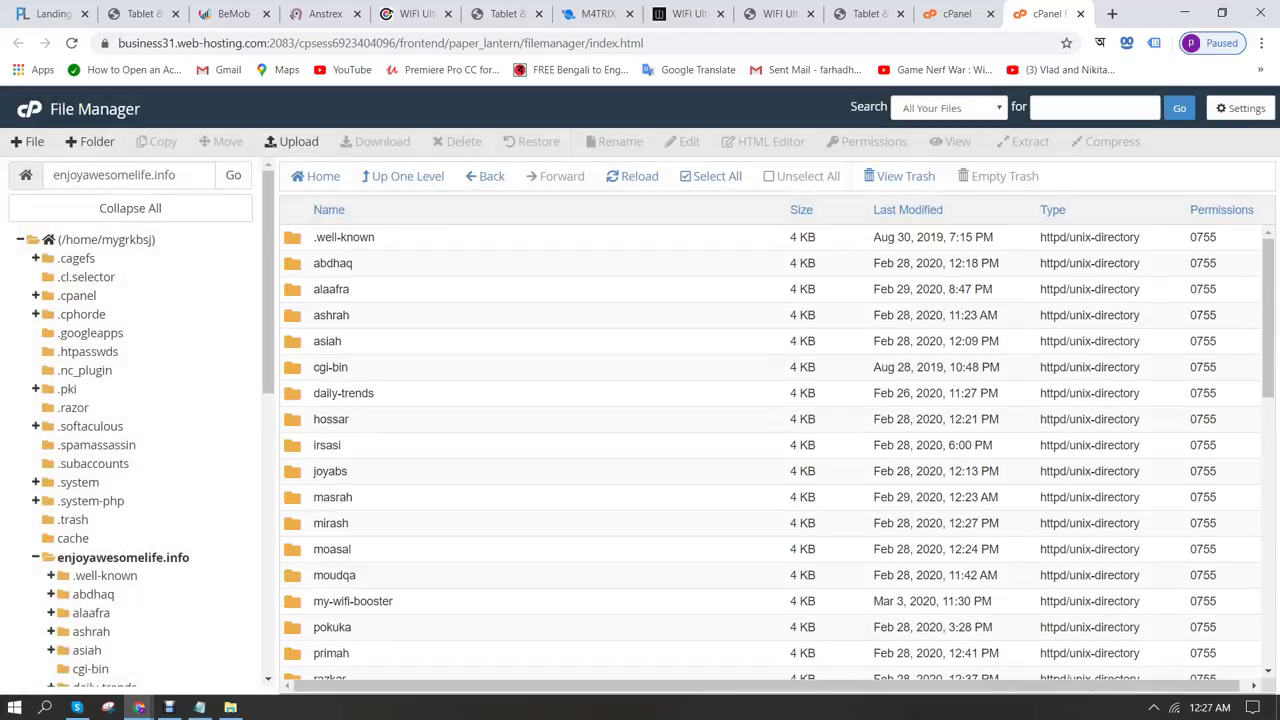
{"action": "scroll", "coordinate": [777, 452], "scroll_direction": "down", "scroll_amount": 4}
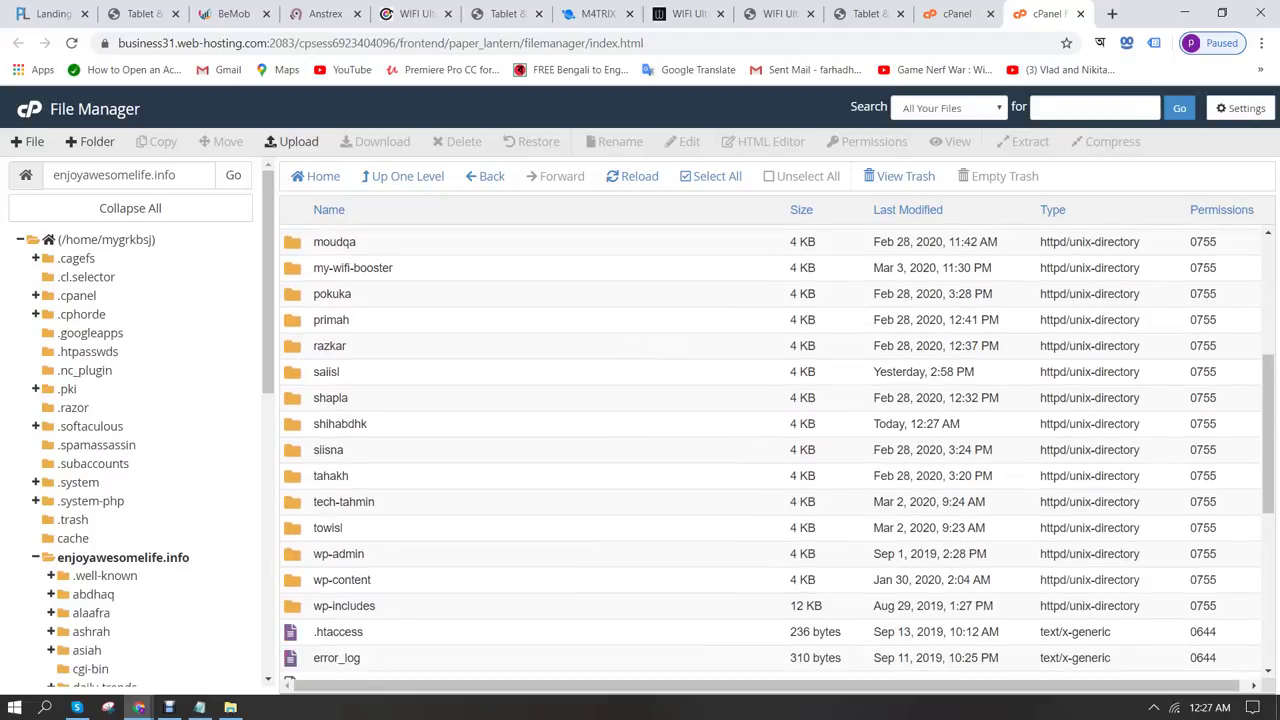
{"action": "scroll", "coordinate": [777, 452], "scroll_direction": "down", "scroll_amount": 1}
{"action": "scroll", "coordinate": [777, 452], "scroll_direction": "up", "scroll_amount": 1}
{"action": "left_click", "coordinate": [340, 423]}
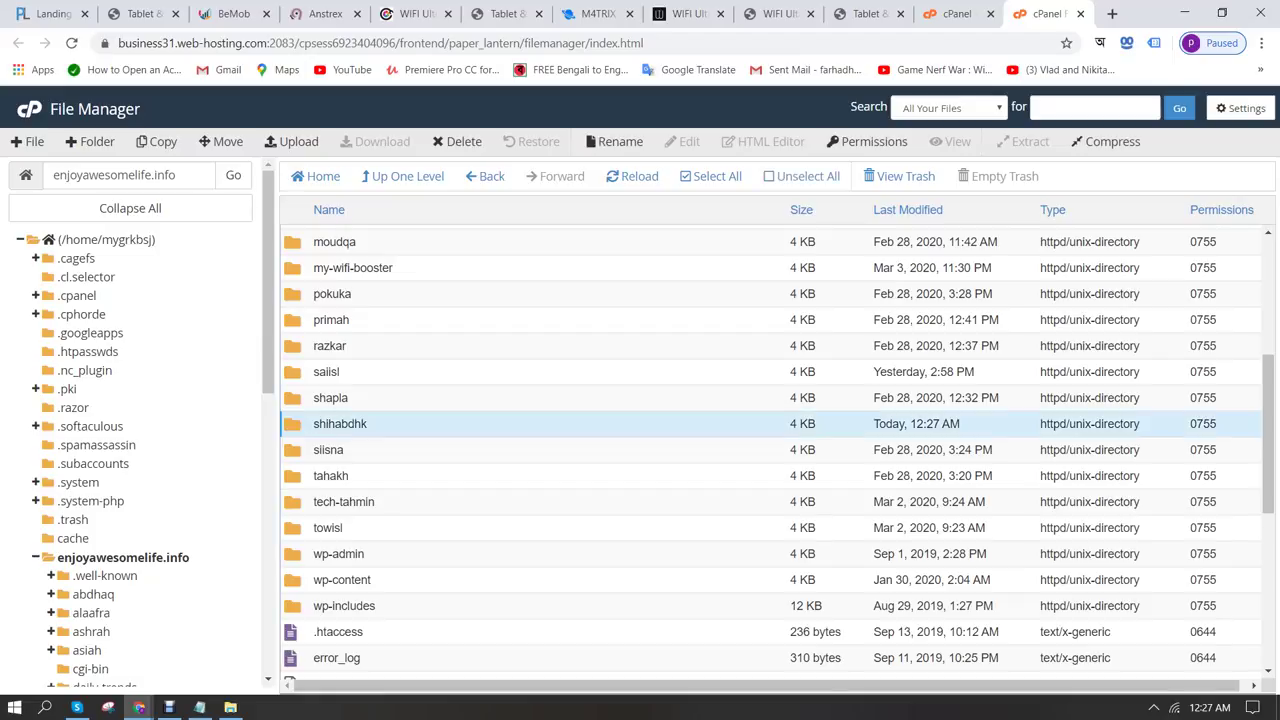
{"action": "double_click", "coordinate": [340, 423]}
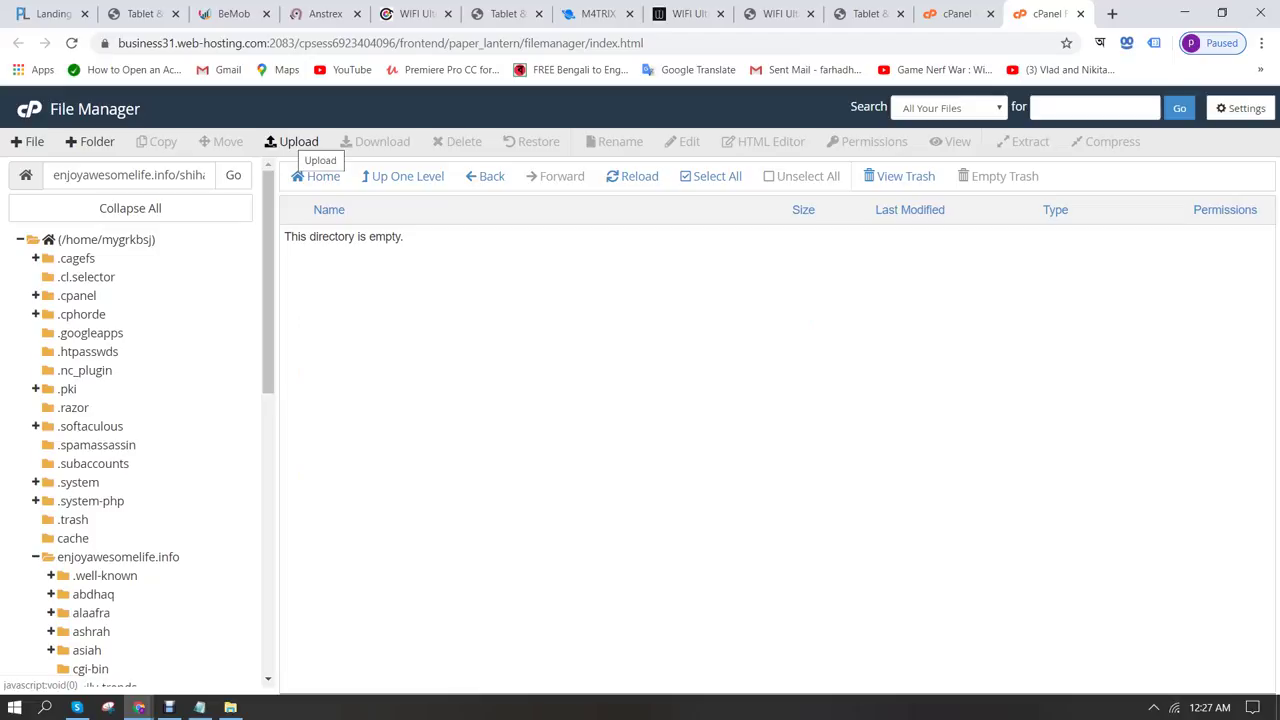
Upload img.zip from the Desktop's 443a2b4c… landing page folder, then return to File Manager
{"action": "left_click", "coordinate": [298, 142]}
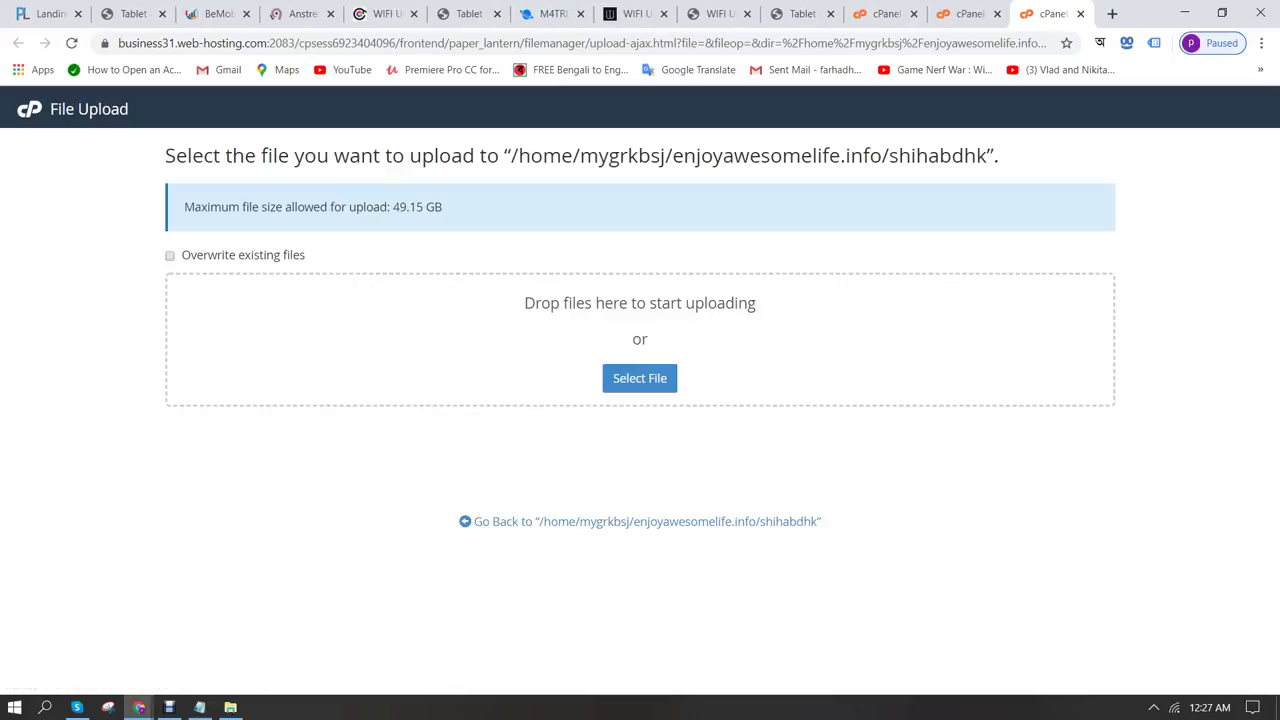
{"action": "left_click", "coordinate": [639, 378]}
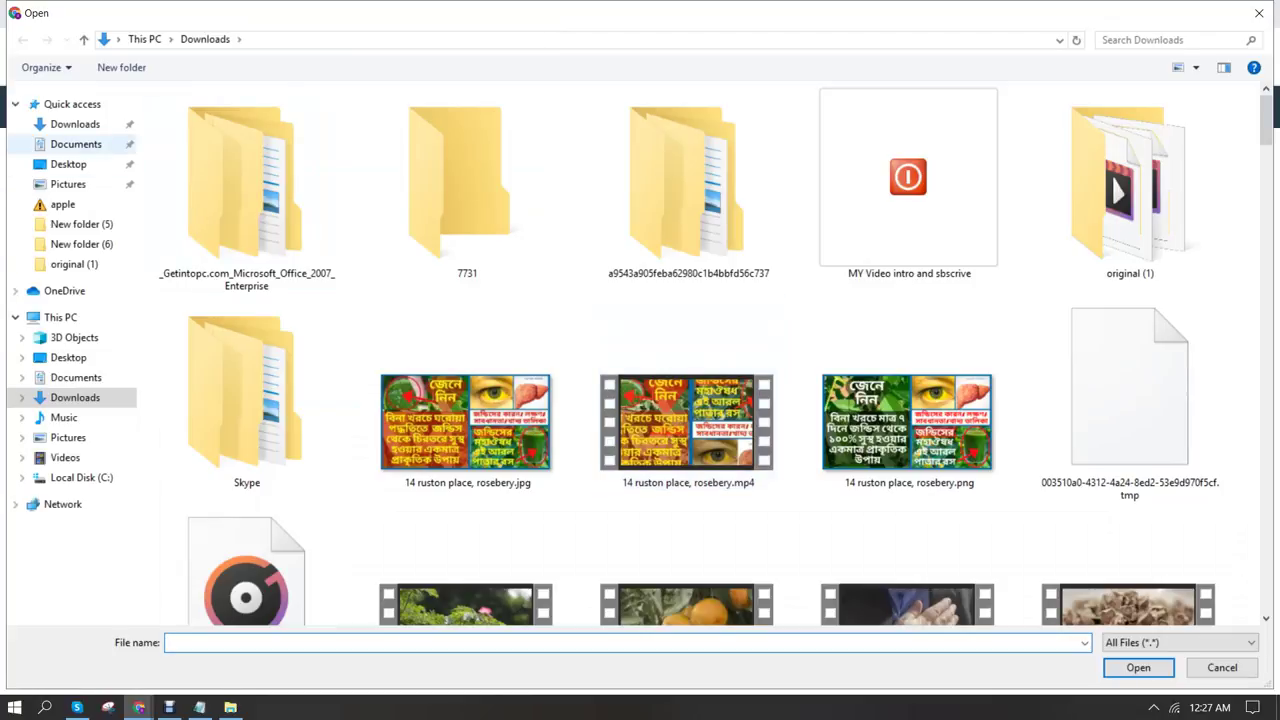
{"action": "left_click", "coordinate": [68, 164]}
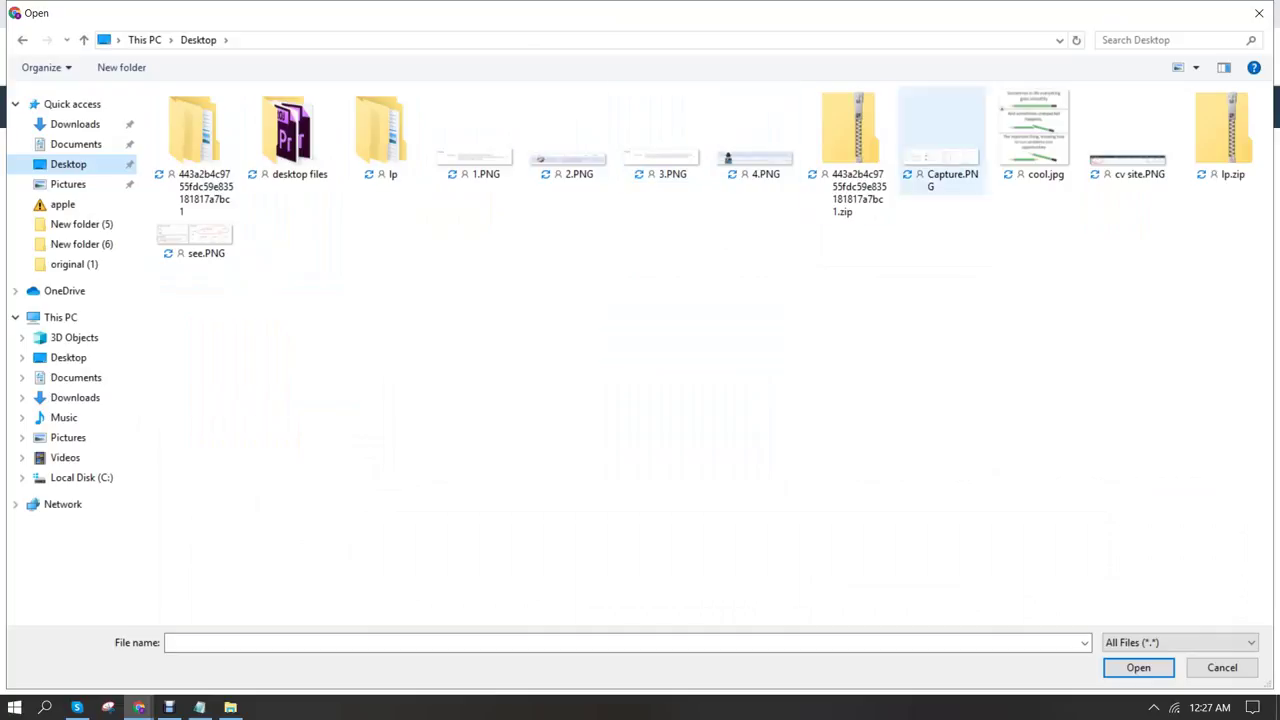
{"action": "left_click", "coordinate": [195, 135]}
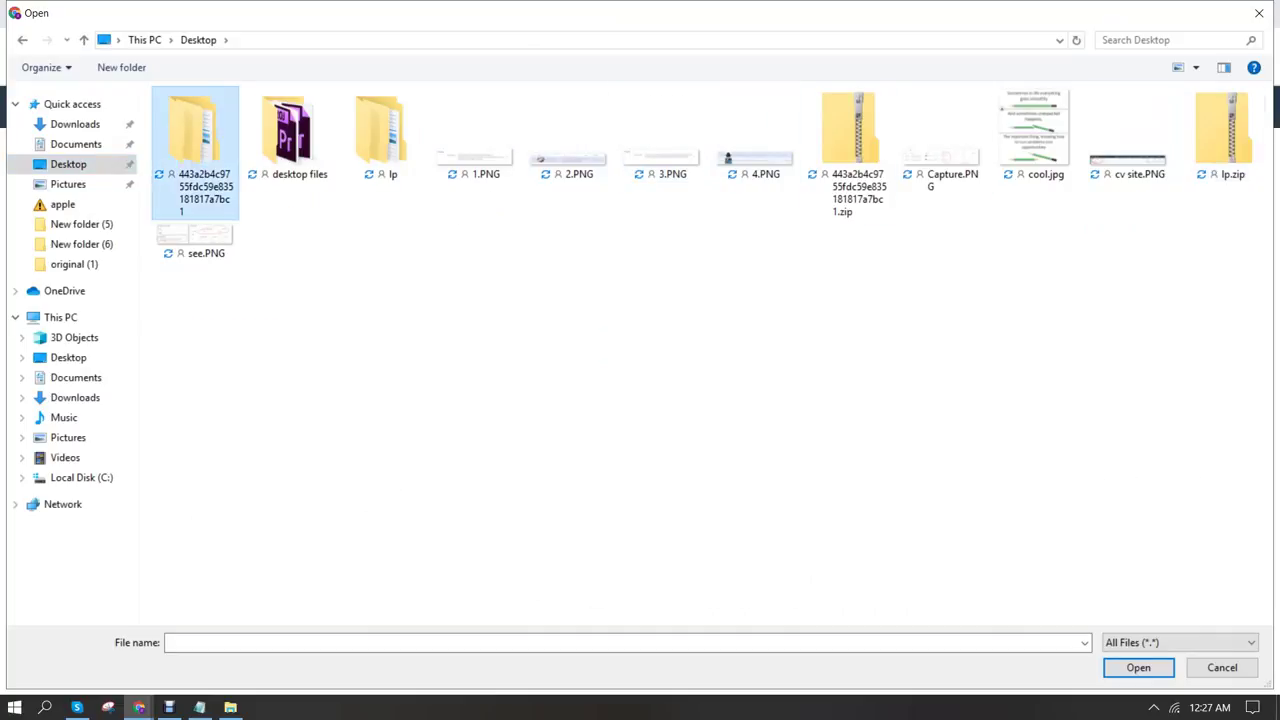
{"action": "key", "text": "Return"}
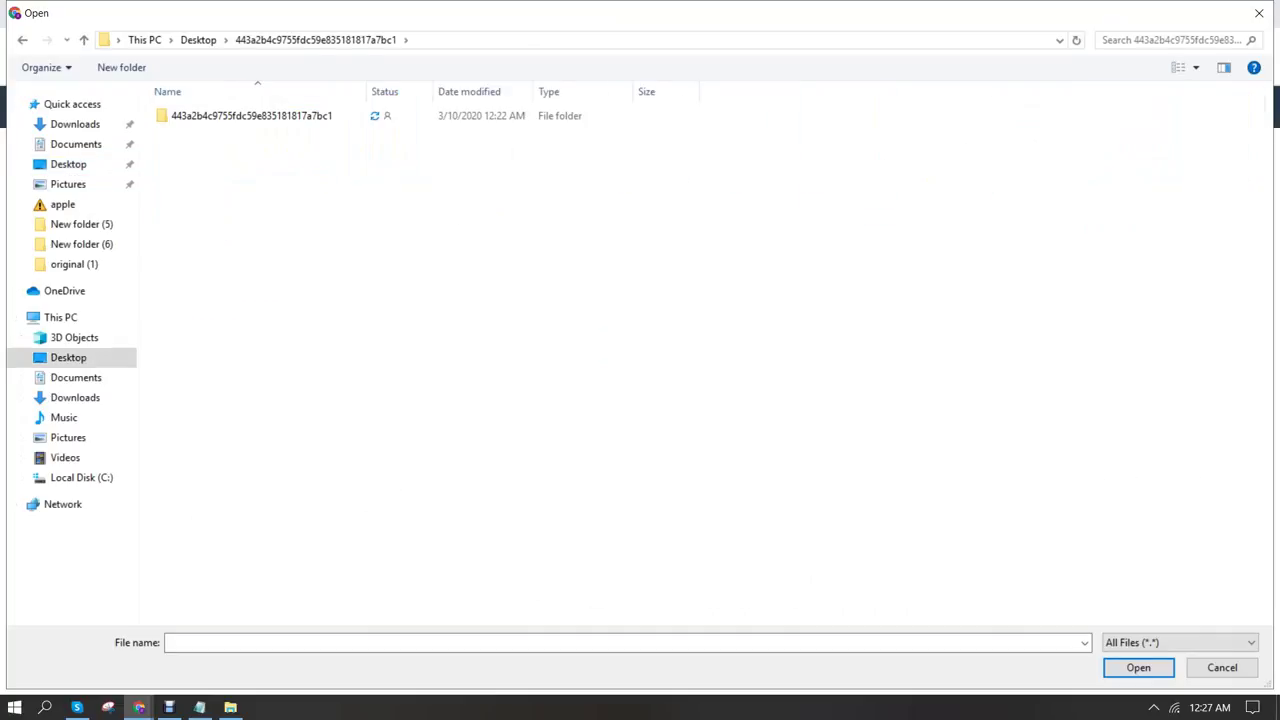
{"action": "double_click", "coordinate": [190, 115]}
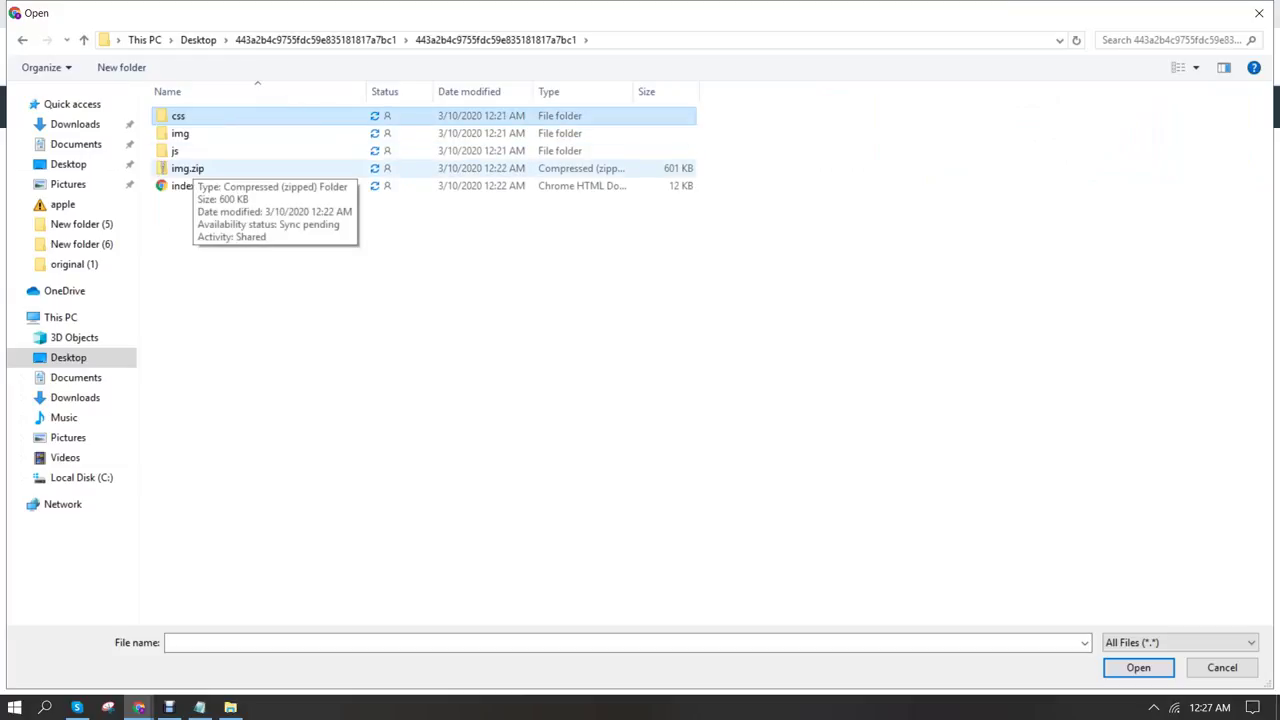
{"action": "left_click", "coordinate": [187, 168]}
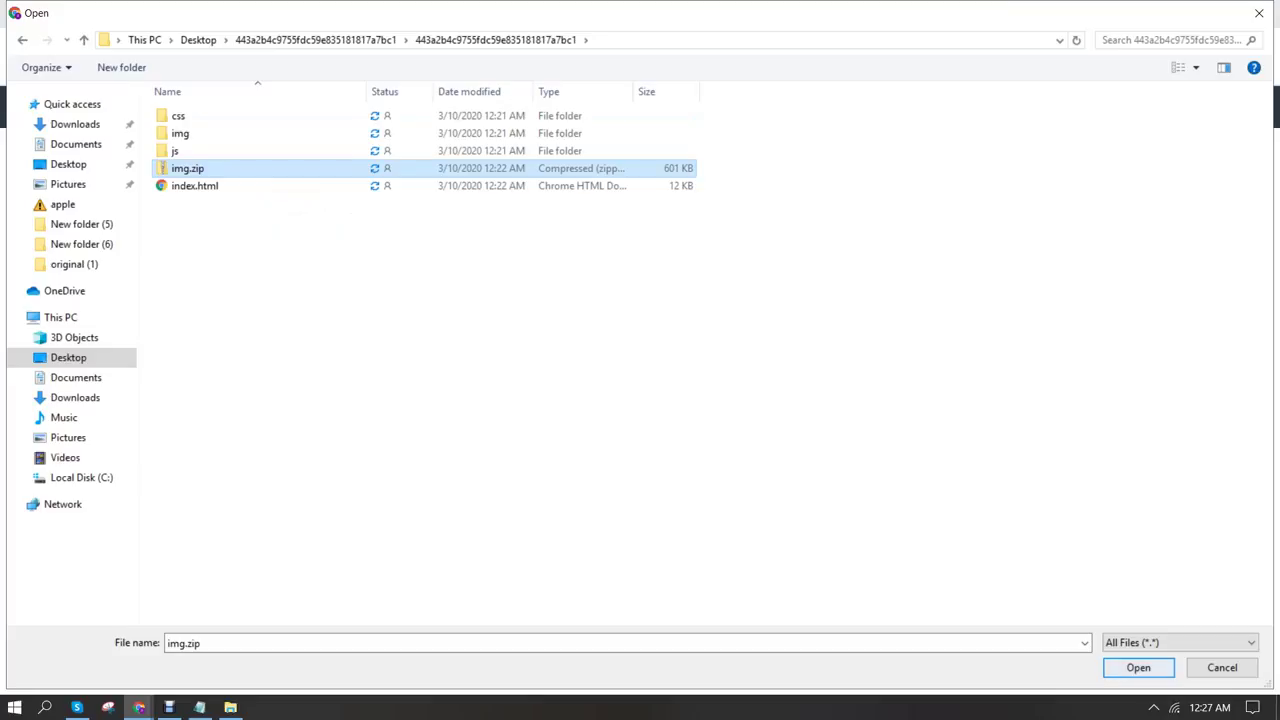
{"action": "key", "text": "Return"}
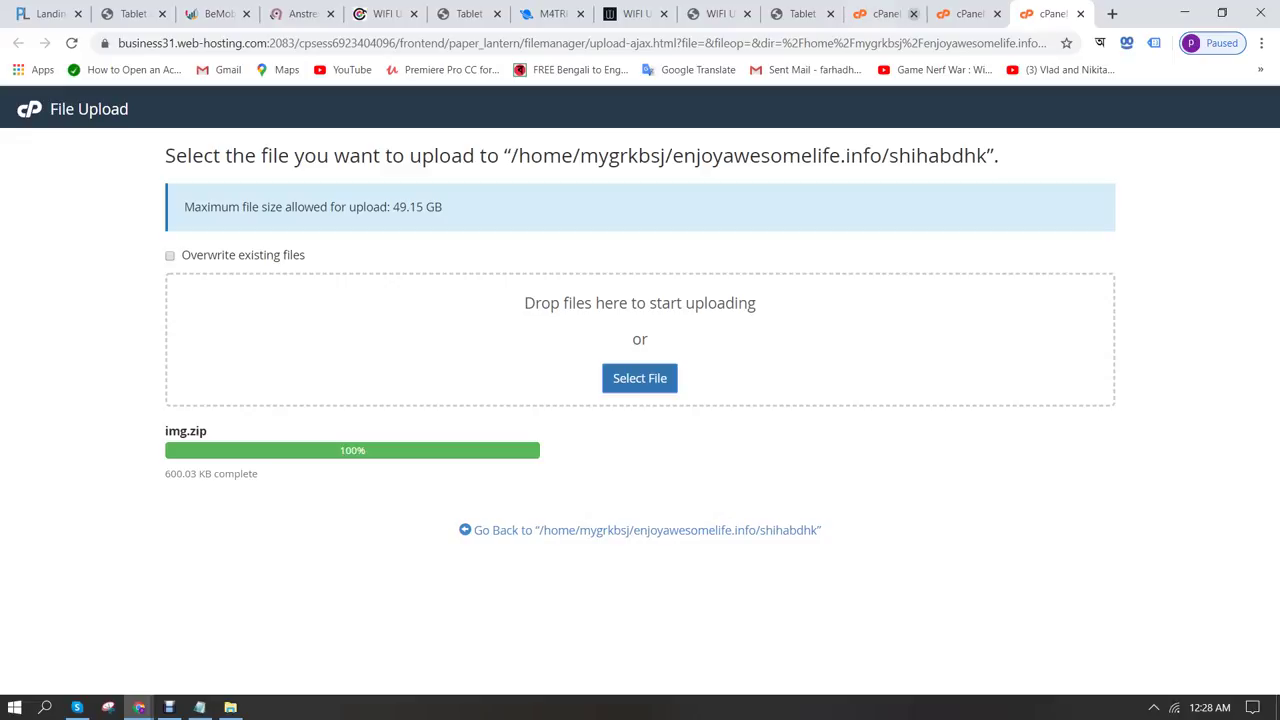
{"action": "left_click", "coordinate": [966, 14]}
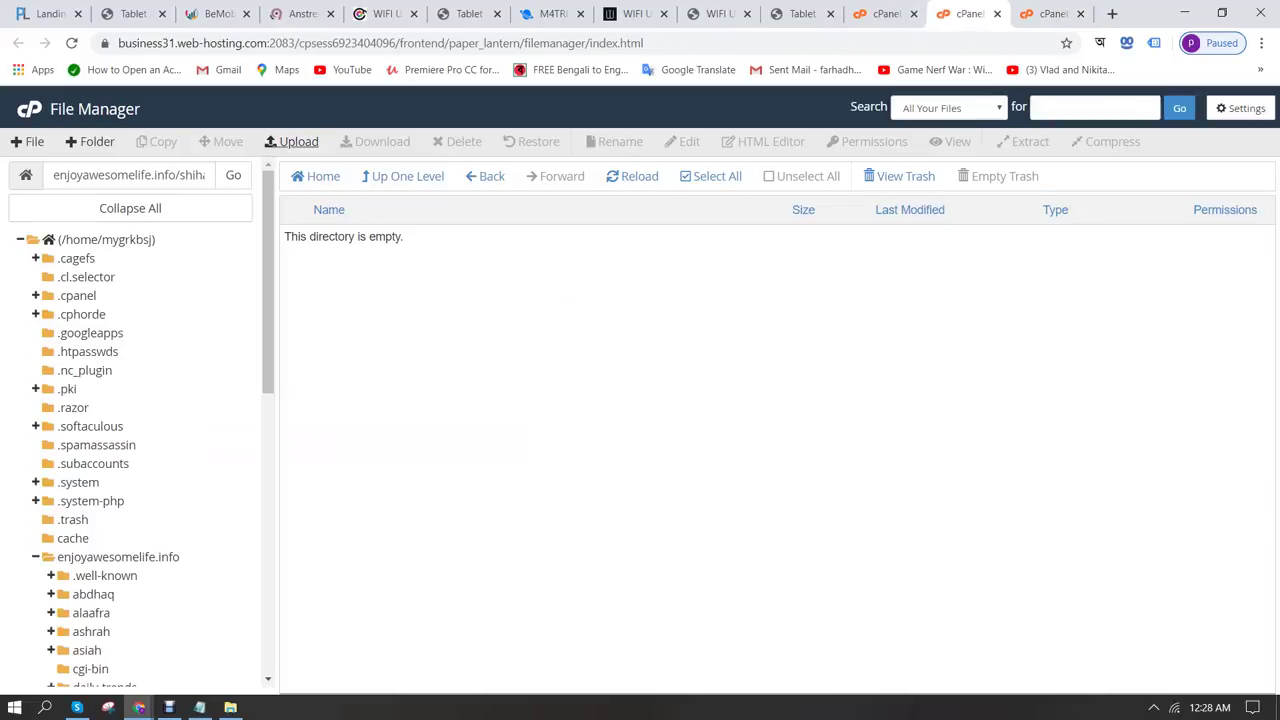
Extract img.zip into the shihabdhk folder
{"action": "left_click", "coordinate": [612, 177]}
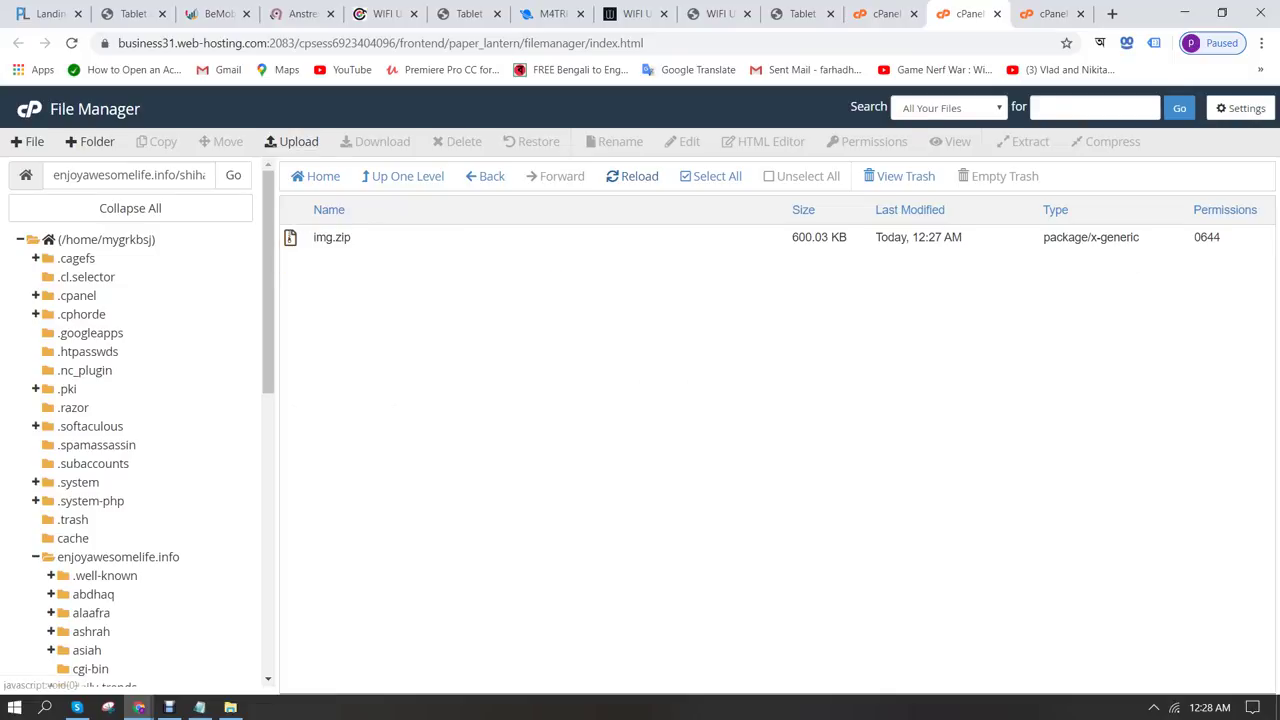
{"action": "right_click", "coordinate": [292, 241]}
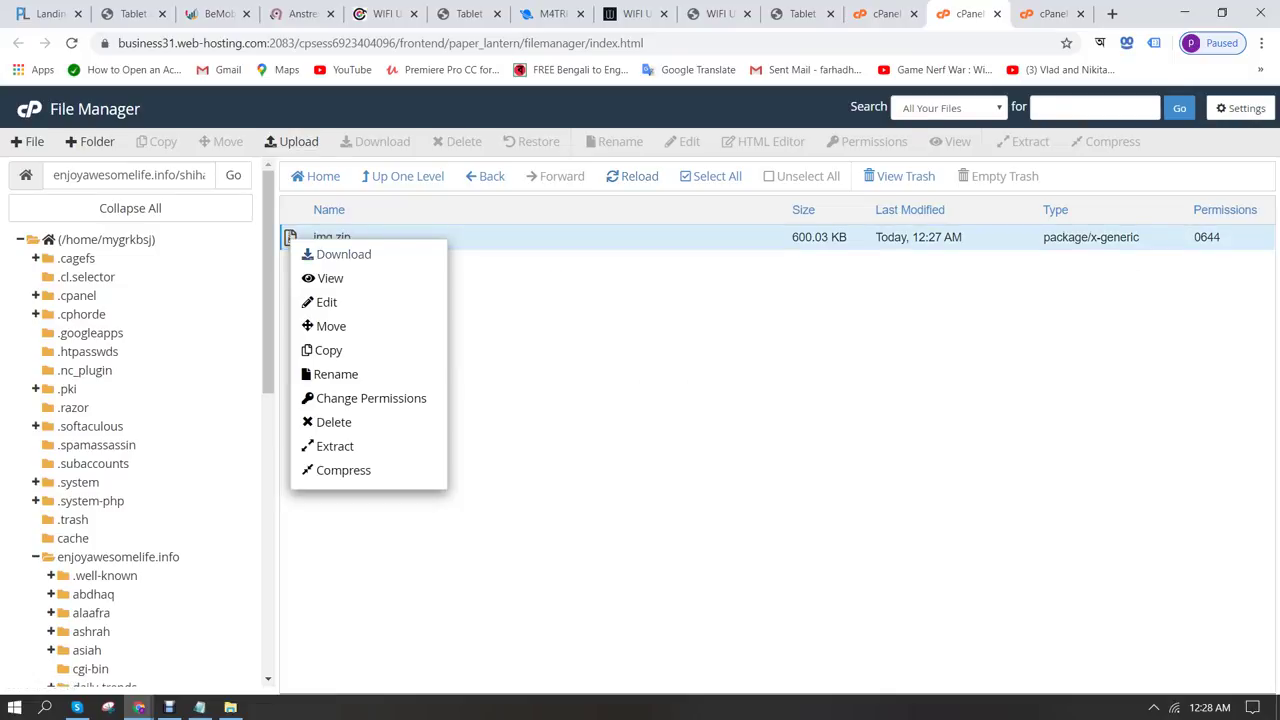
{"action": "left_click", "coordinate": [332, 446]}
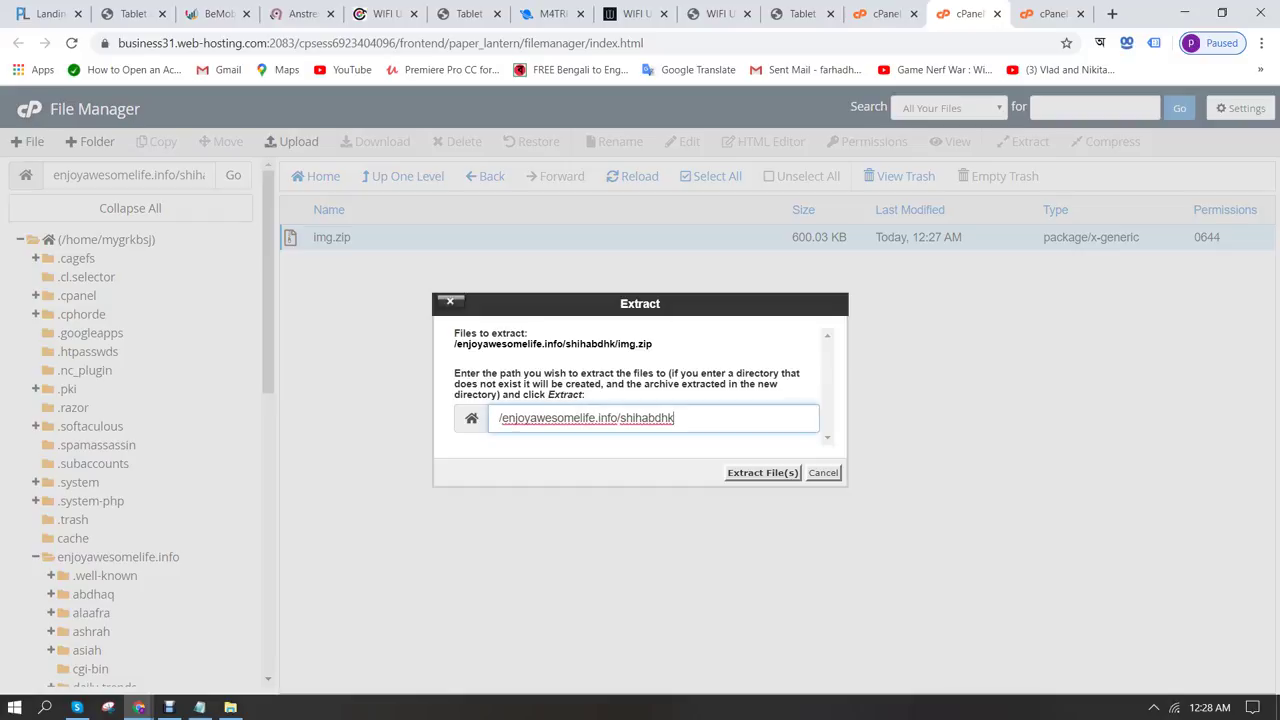
{"action": "left_click", "coordinate": [762, 472]}
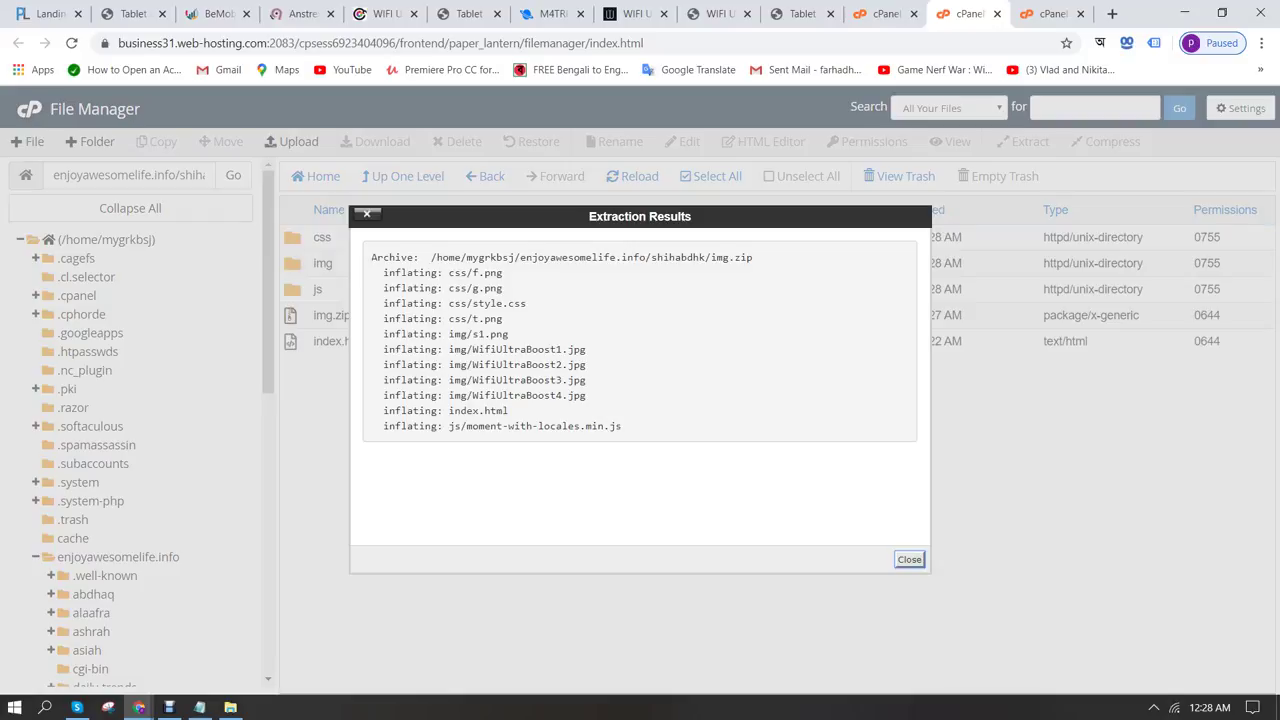
{"action": "left_click", "coordinate": [909, 559]}
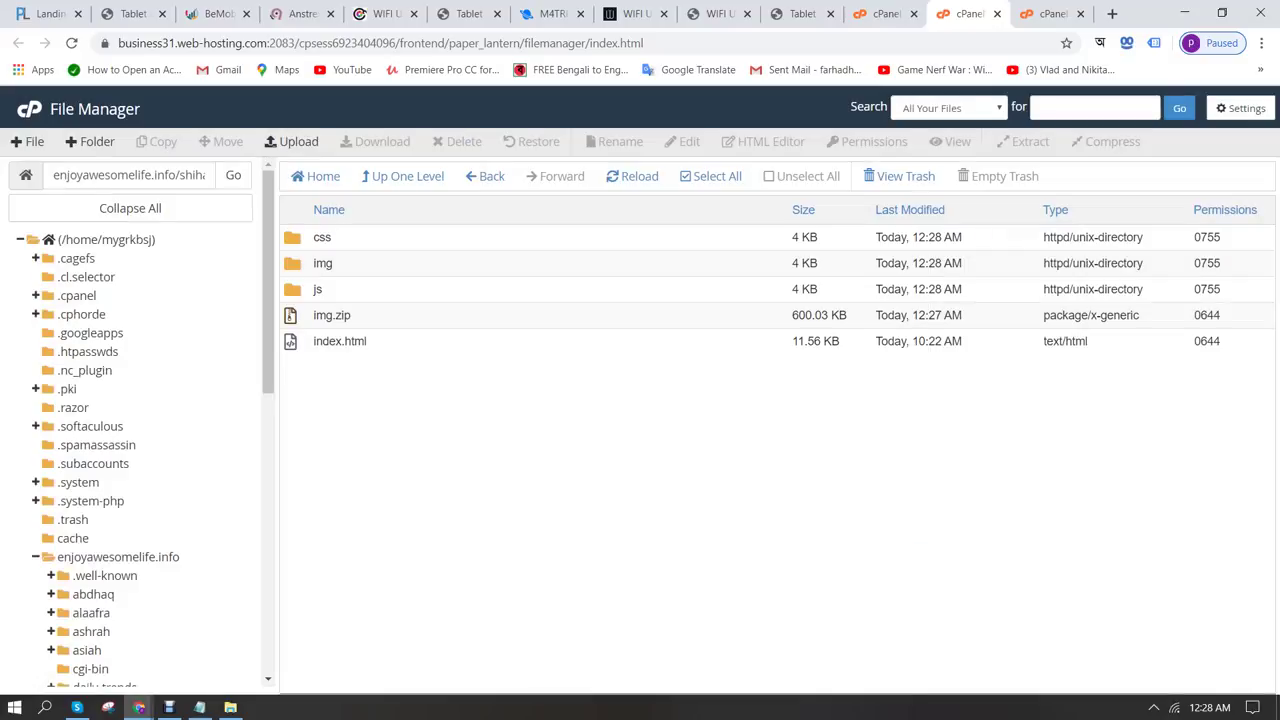
Delete the leftover img.zip archive to the trash
{"action": "left_click", "coordinate": [331, 315]}
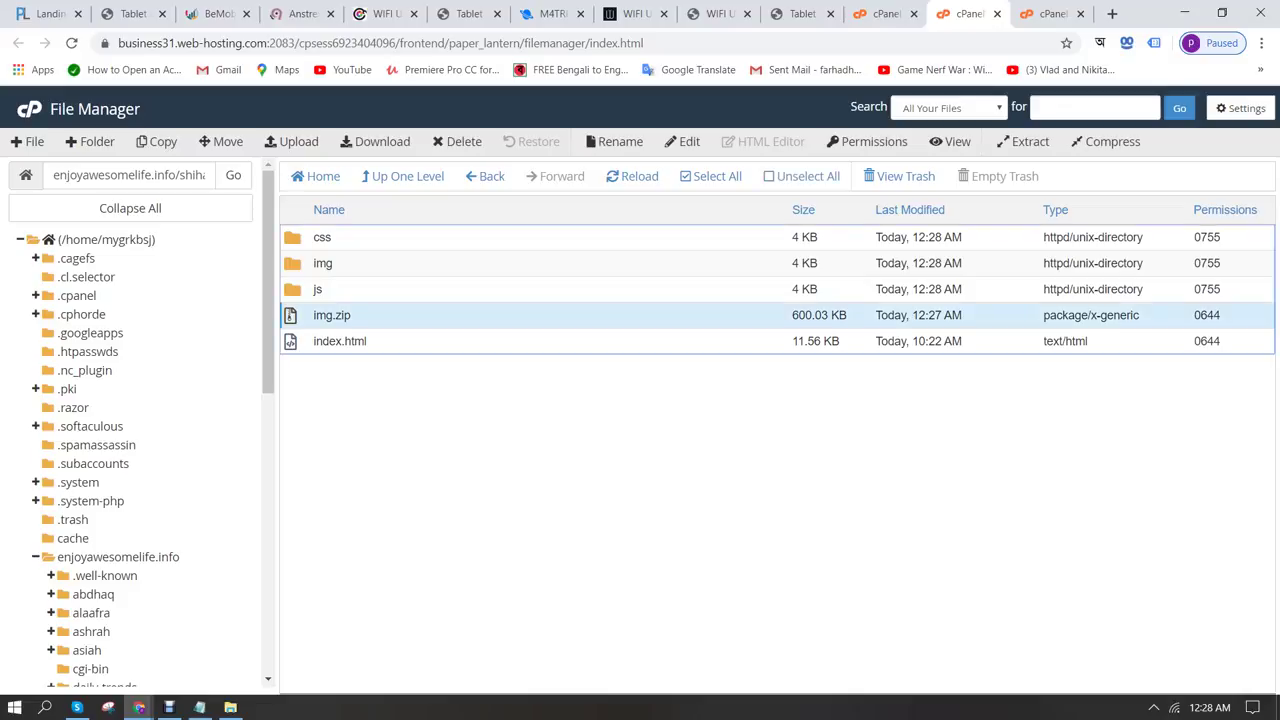
{"action": "left_click", "coordinate": [440, 141]}
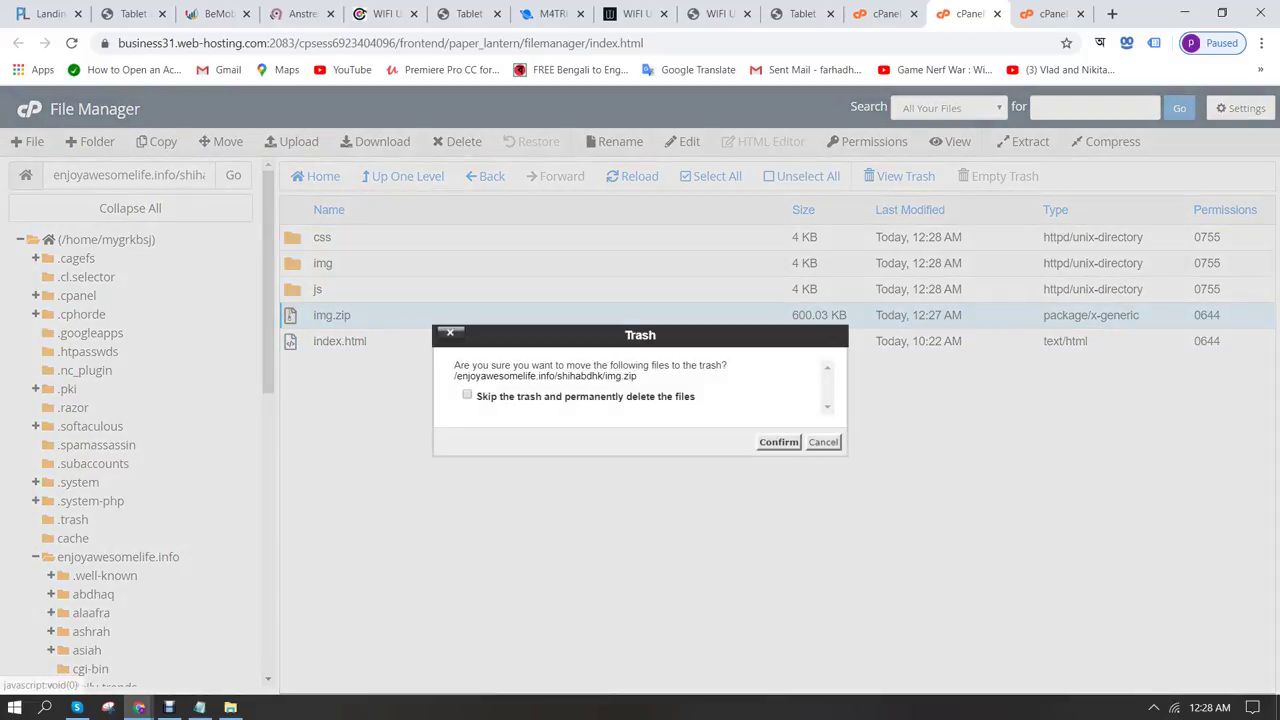
{"action": "left_click", "coordinate": [778, 442]}
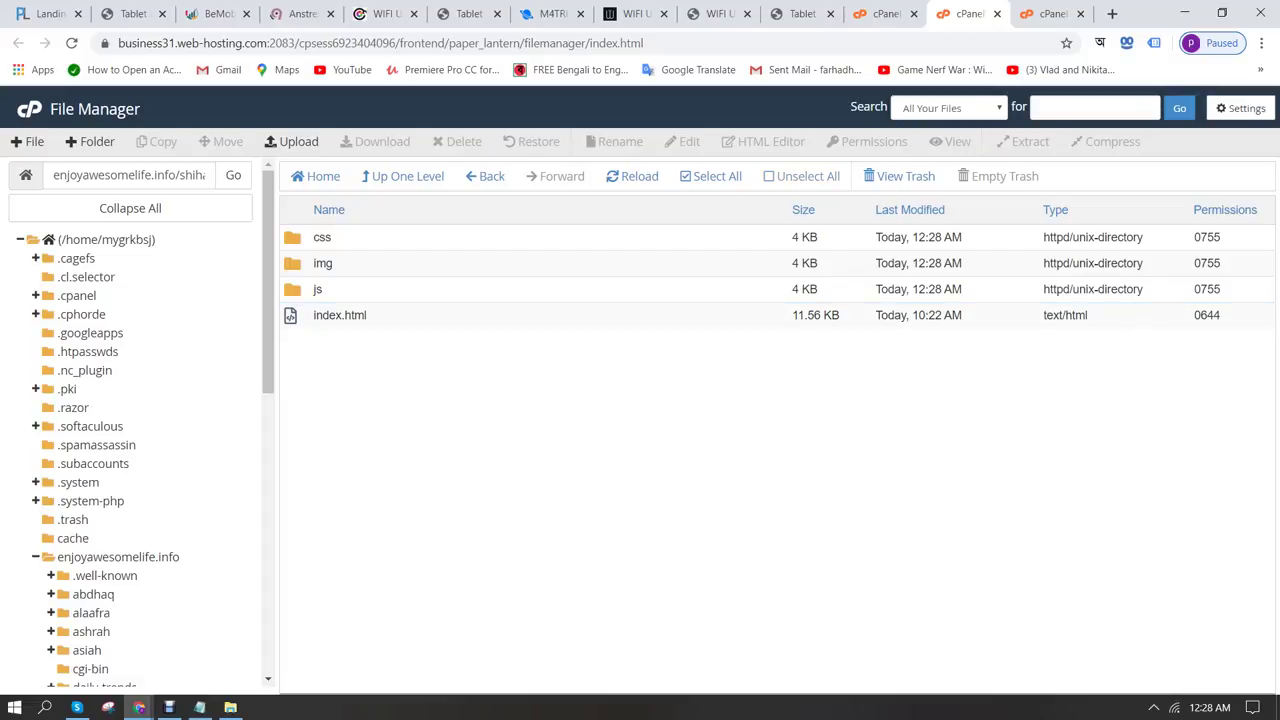
{"action": "left_click", "coordinate": [128, 175]}
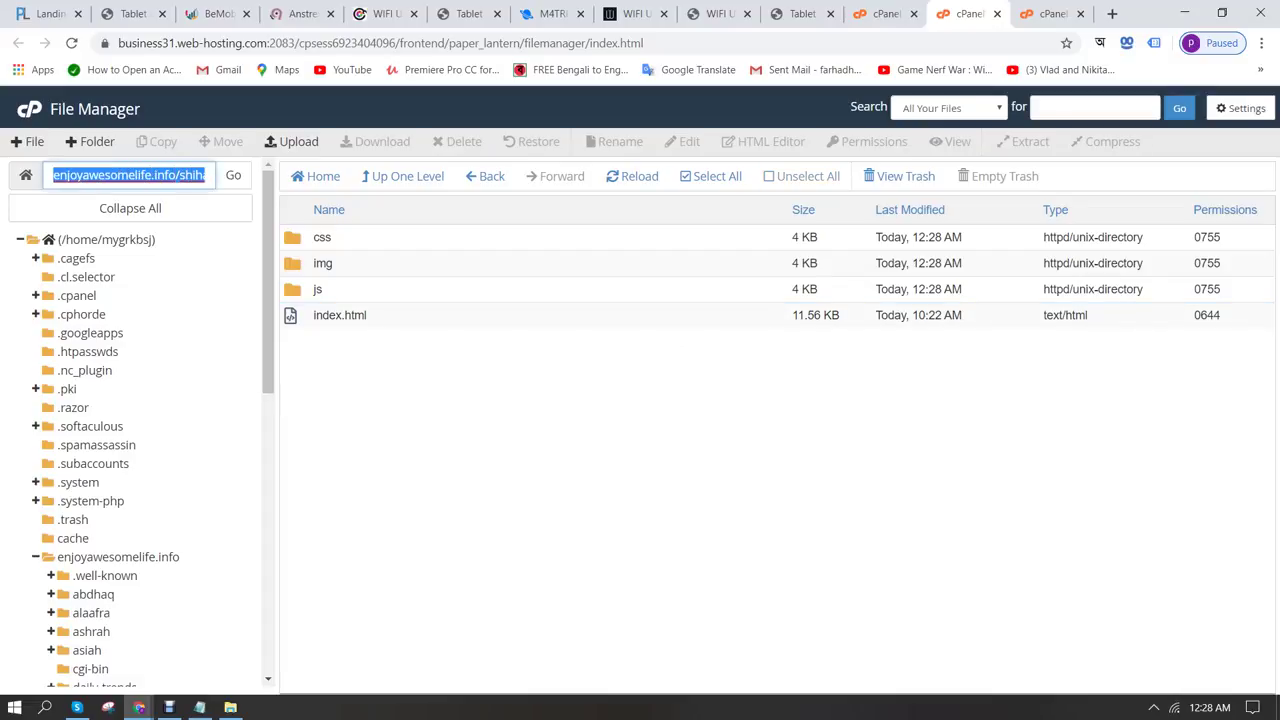
Open enjoyawesomelife.info/shihabdhk and scroll through the live landing page
{"action": "key", "text": "ctrl+Tab"}
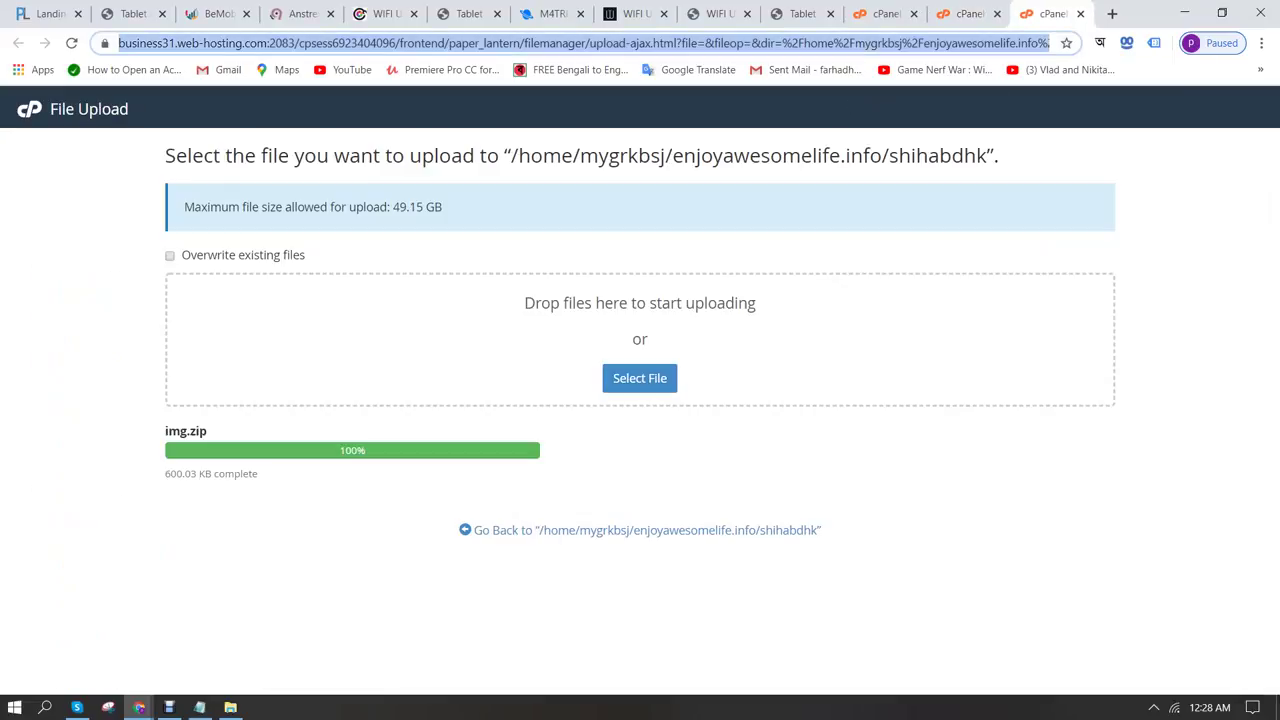
{"action": "type", "text": "enjoyawesomelife.info/shihabdhk"}
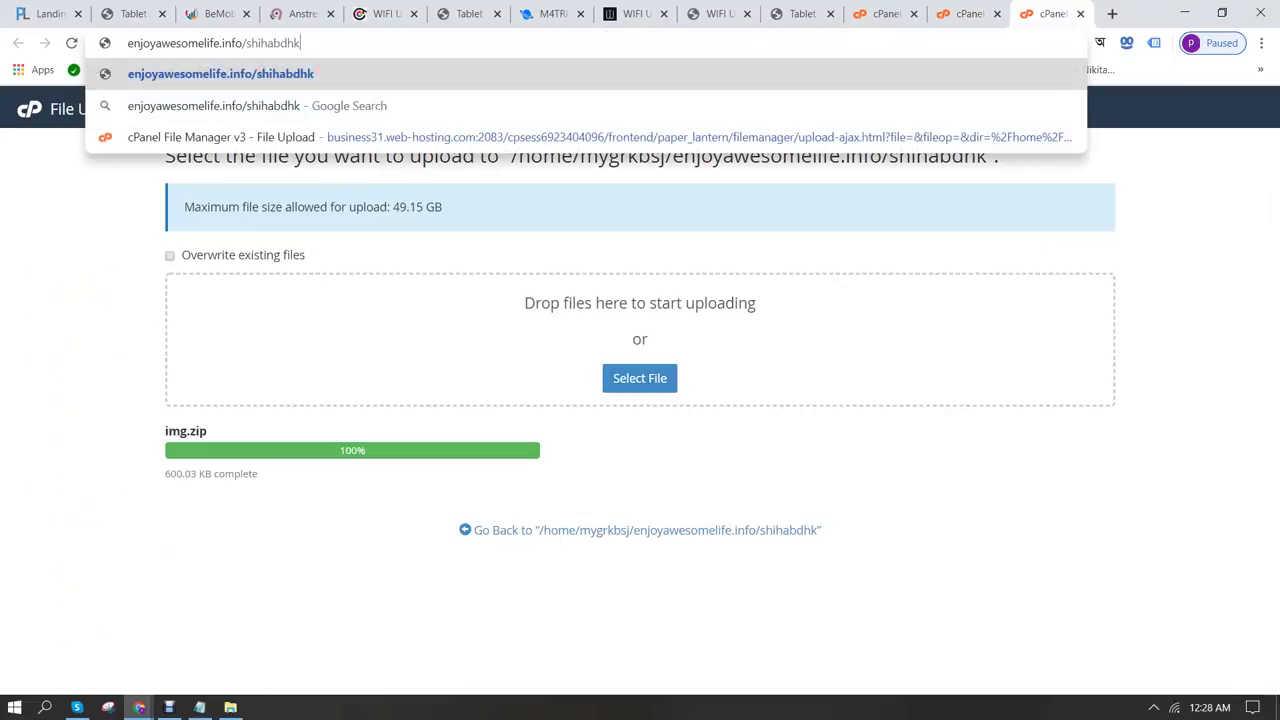
{"action": "key", "text": "Return"}
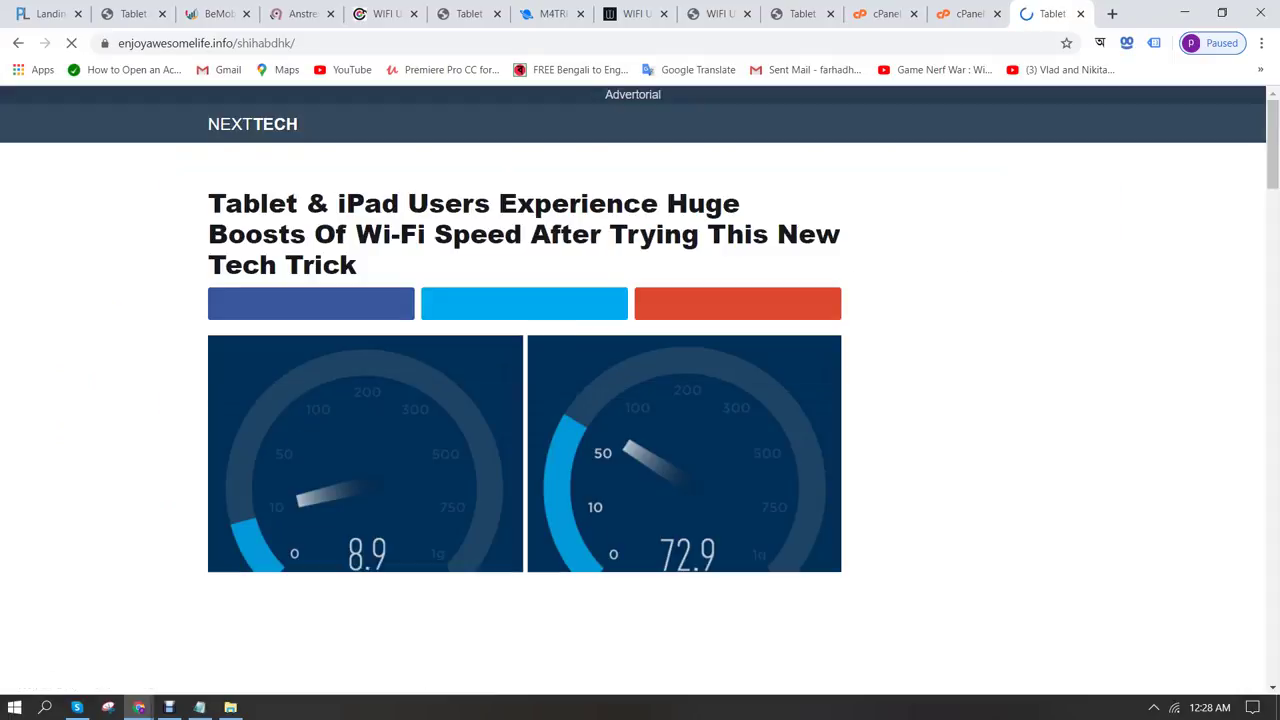
{"action": "scroll", "coordinate": [640, 390], "scroll_direction": "down", "scroll_amount": 5}
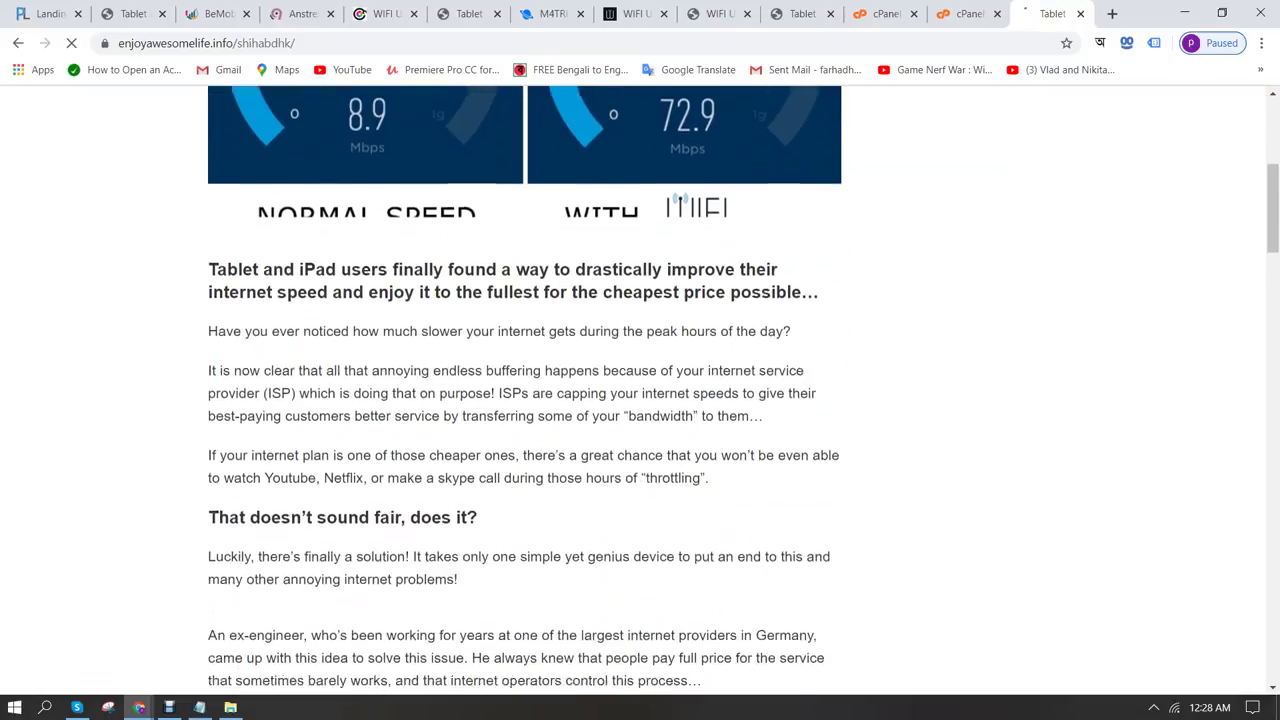
{"action": "scroll", "coordinate": [640, 390], "scroll_direction": "up", "scroll_amount": 4}
{"action": "scroll", "coordinate": [640, 390], "scroll_direction": "down", "scroll_amount": 7}
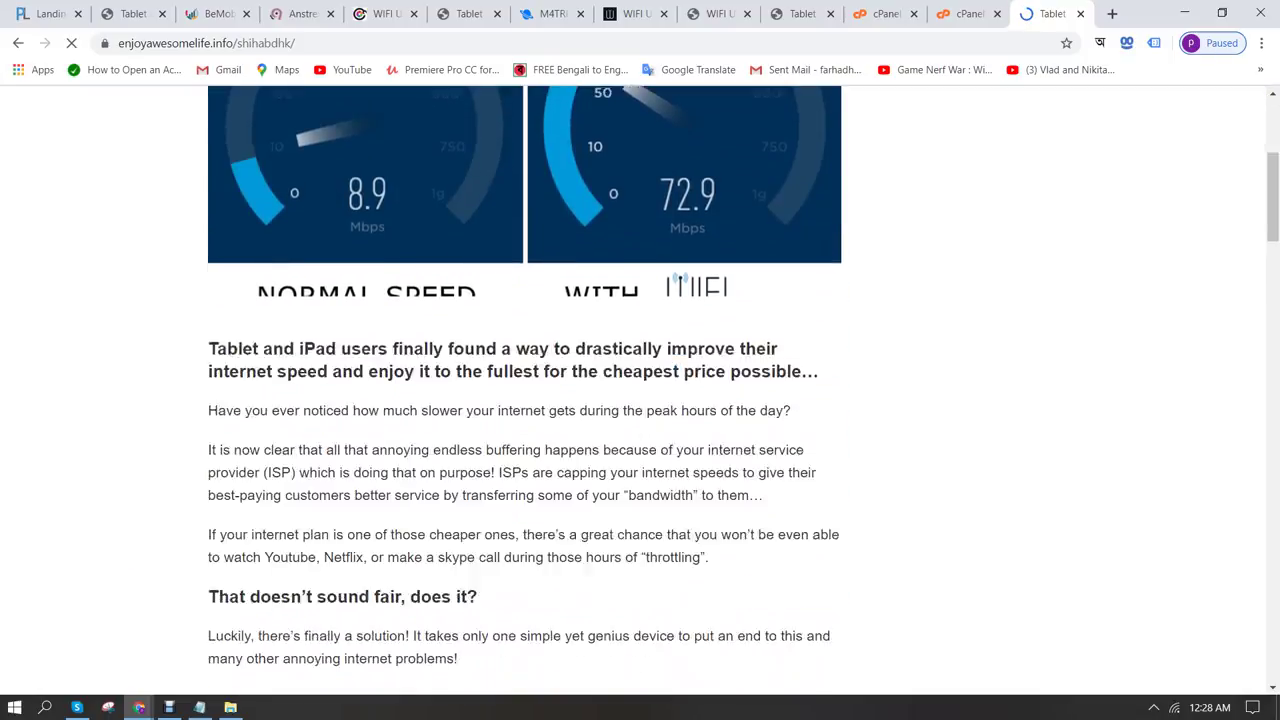
{"action": "scroll", "coordinate": [640, 390], "scroll_direction": "down", "scroll_amount": 10}
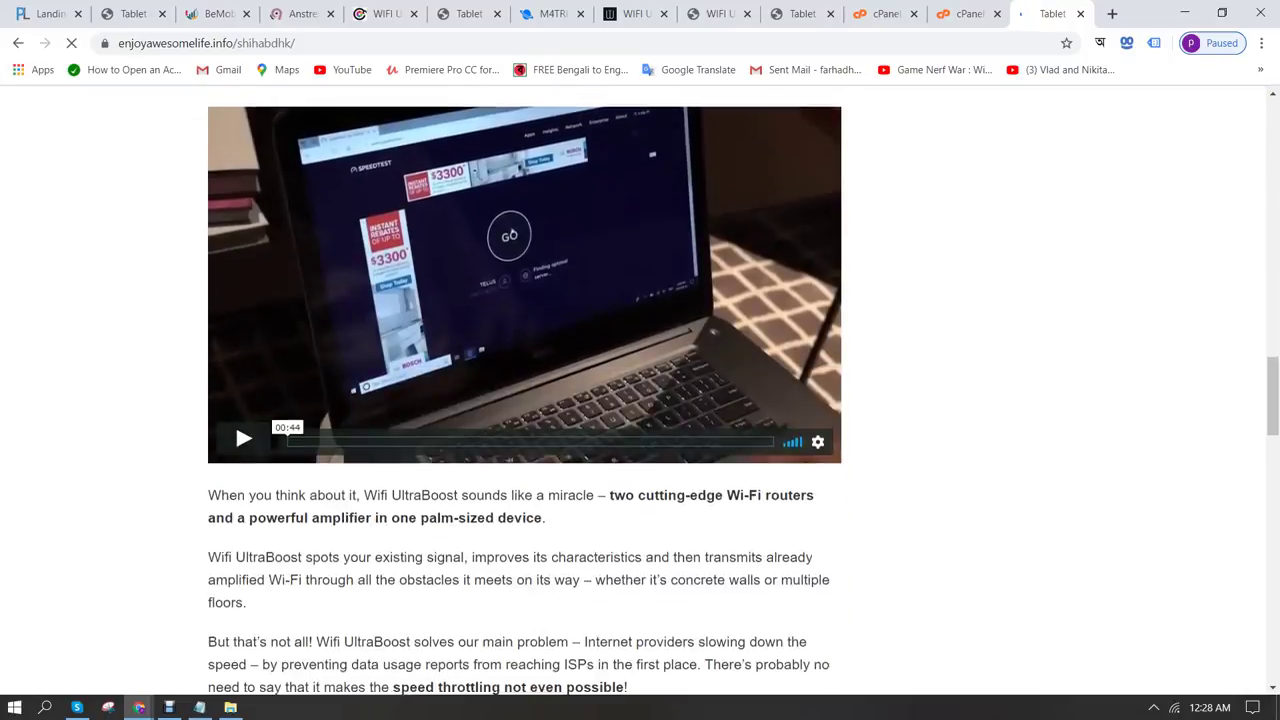
{"action": "scroll", "coordinate": [640, 390], "scroll_direction": "up", "scroll_amount": 9}
{"action": "scroll", "coordinate": [640, 390], "scroll_direction": "up", "scroll_amount": 1}
{"action": "scroll", "coordinate": [640, 390], "scroll_direction": "down", "scroll_amount": 2}
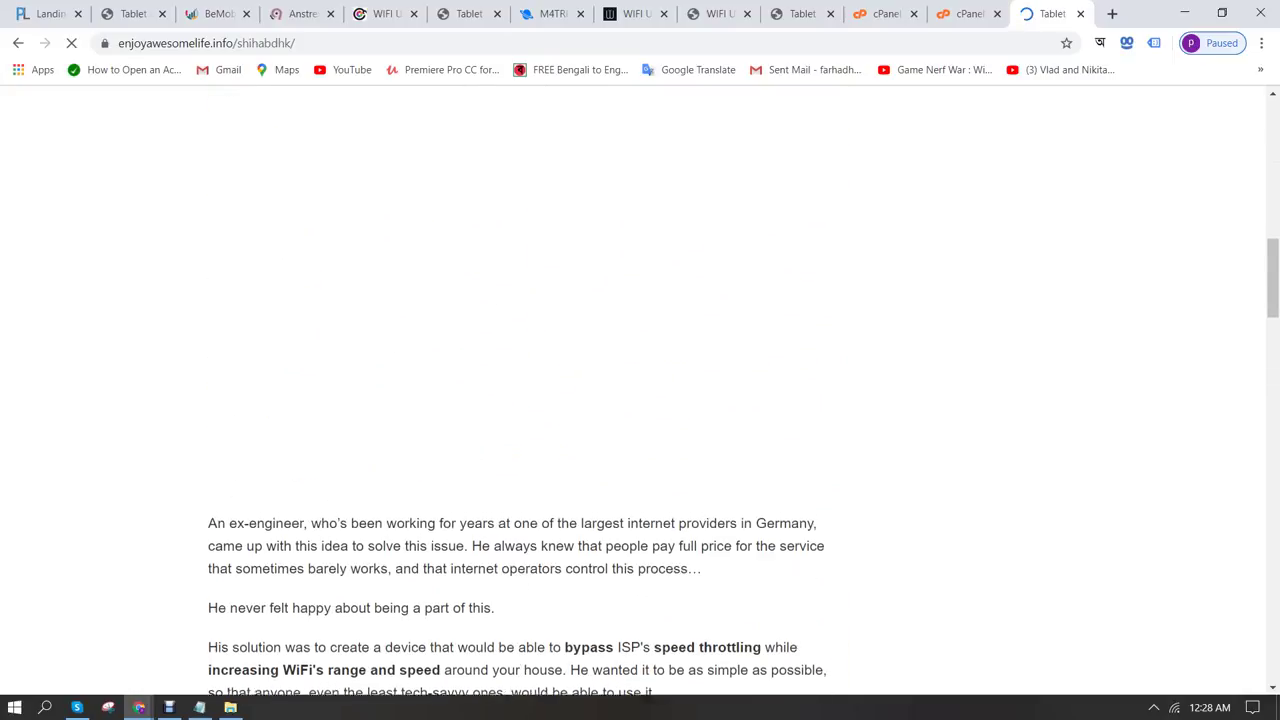
{"action": "scroll", "coordinate": [640, 390], "scroll_direction": "up", "scroll_amount": 2}
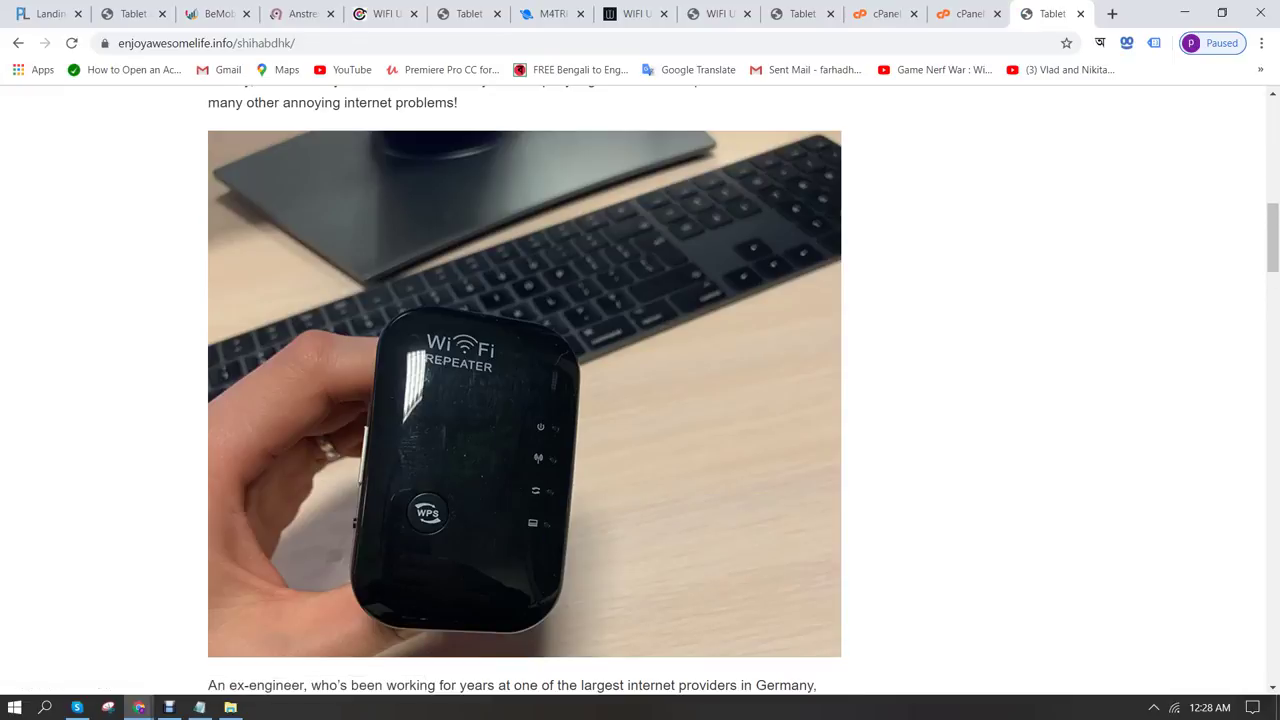
{"action": "scroll", "coordinate": [525, 390], "scroll_direction": "down", "scroll_amount": 15}
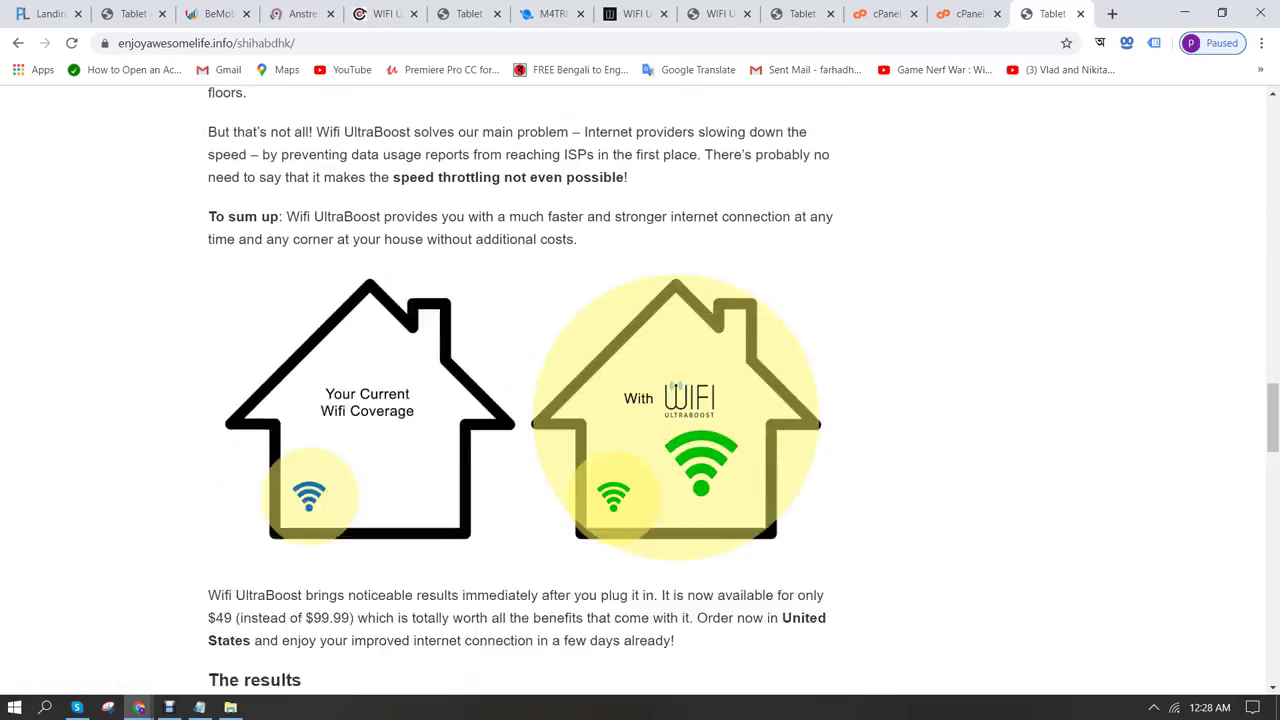
{"action": "scroll", "coordinate": [640, 390], "scroll_direction": "down", "scroll_amount": 20}
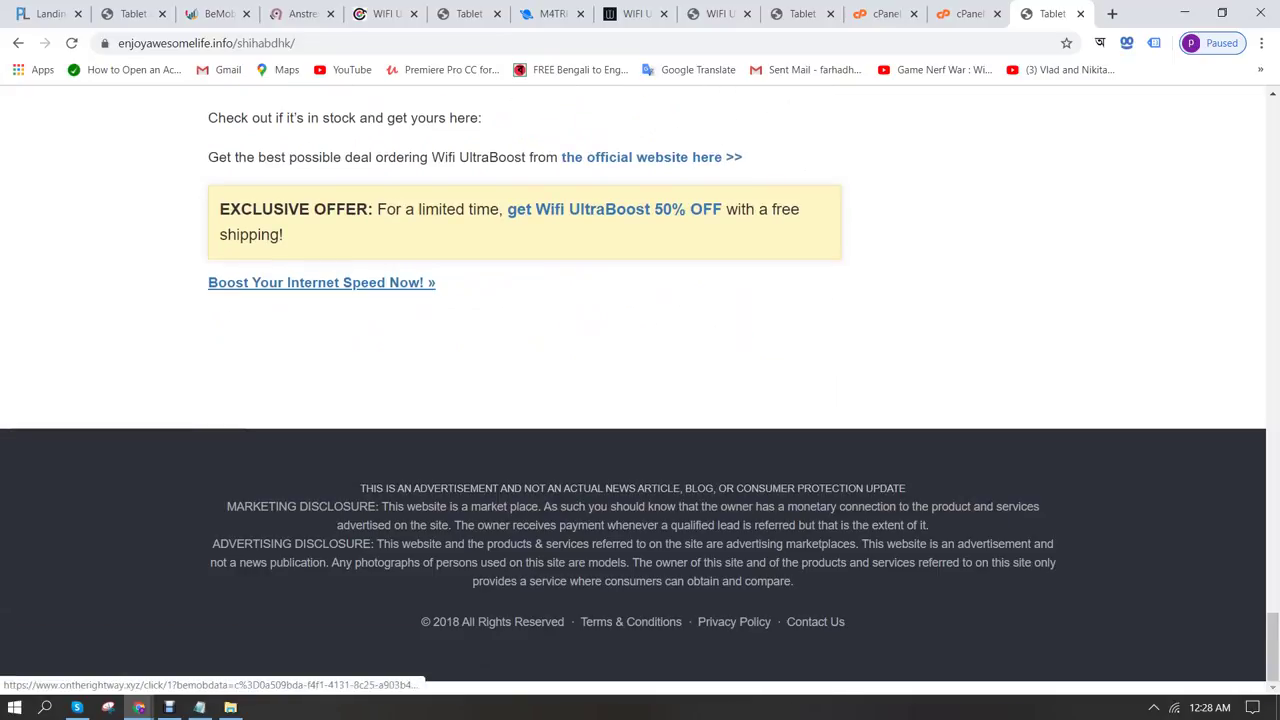
Follow 'Boost Your Internet Speed Now' to the WIFI UltraBoost order page, then return
{"action": "left_click", "coordinate": [320, 282]}
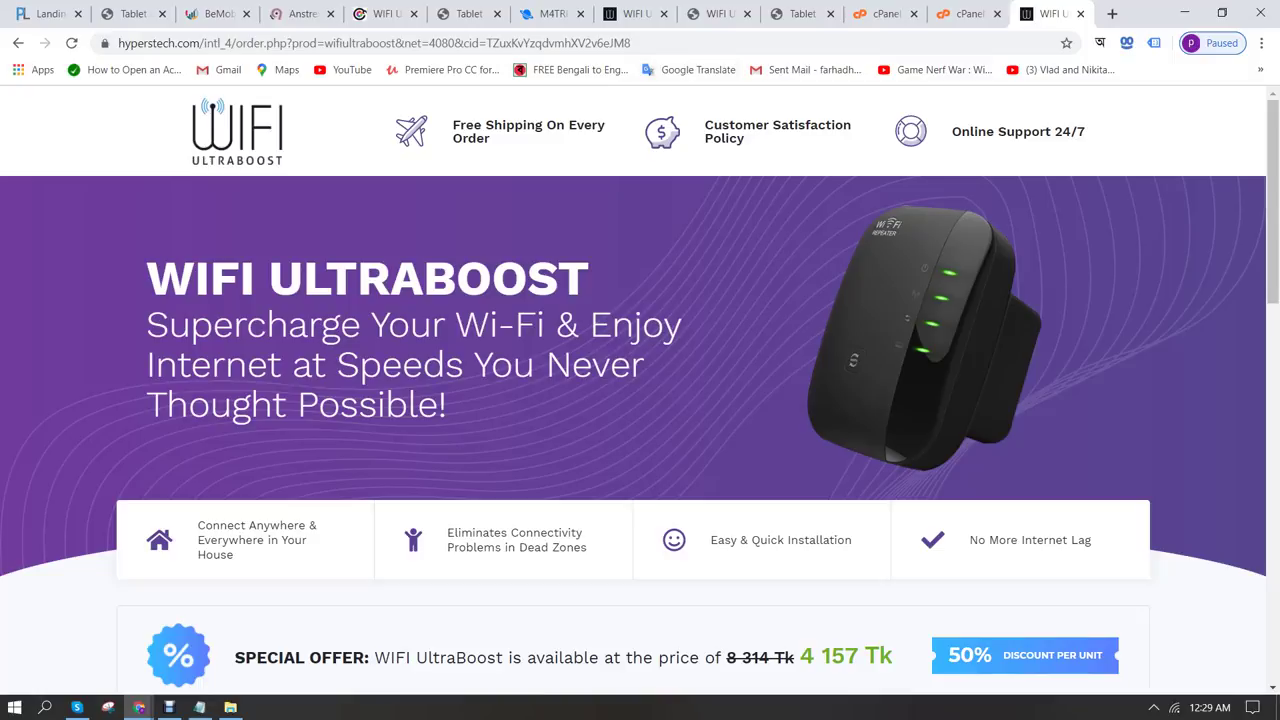
{"action": "left_click", "coordinate": [880, 14]}
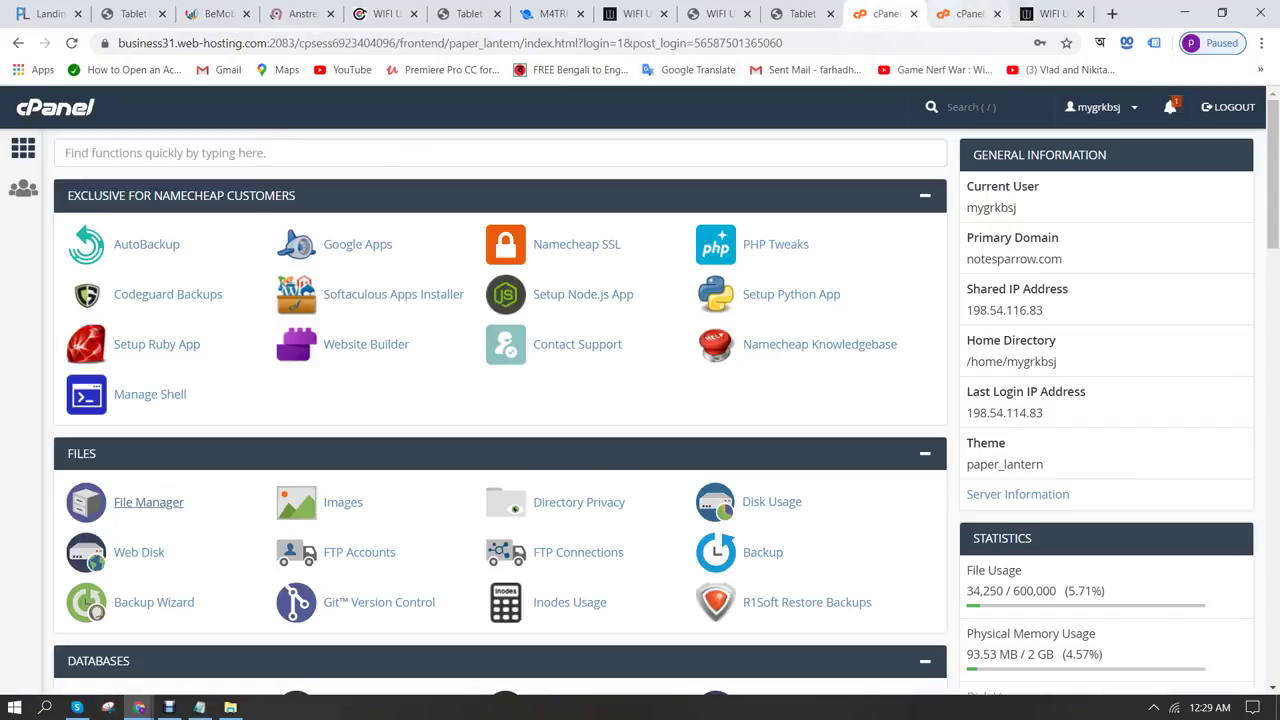
{"action": "key", "text": "ctrl+Tab"}
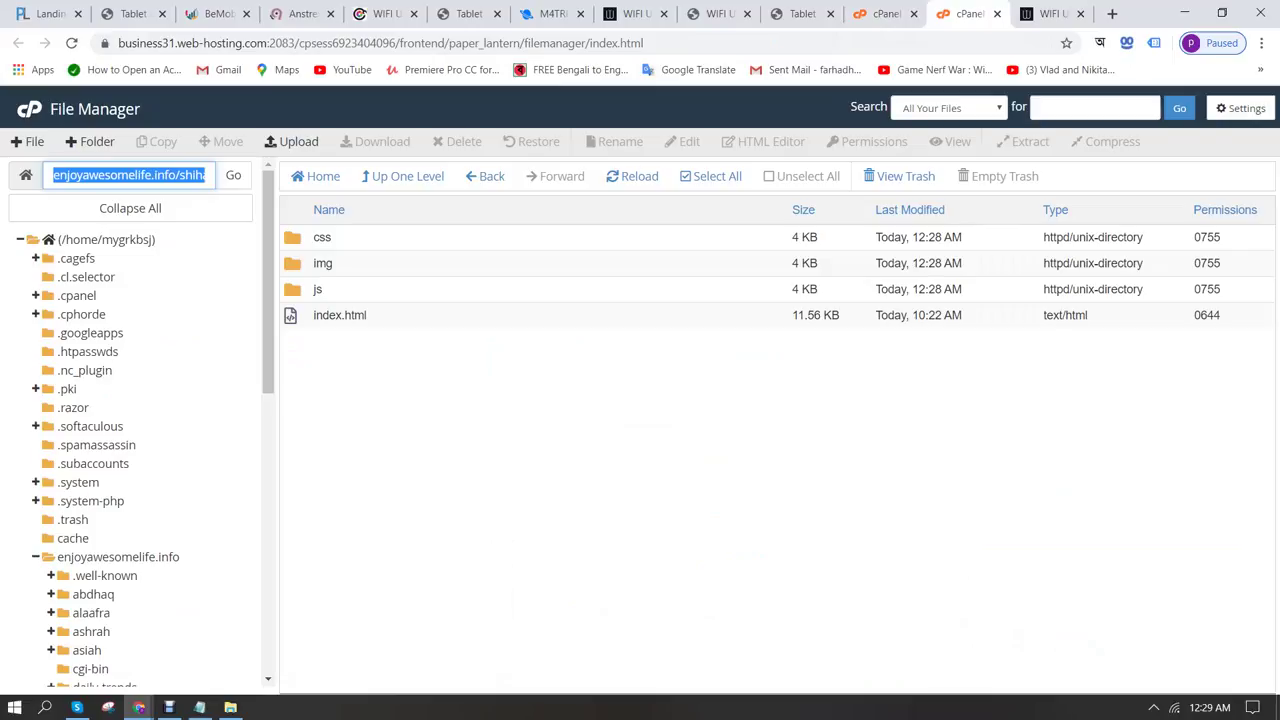
Open Tools > Research Keywords, keeping 'Find keywords related to a word or phrase'
{"action": "mouse_move", "coordinate": [139, 707]}
{"action": "left_click", "coordinate": [265, 630]}
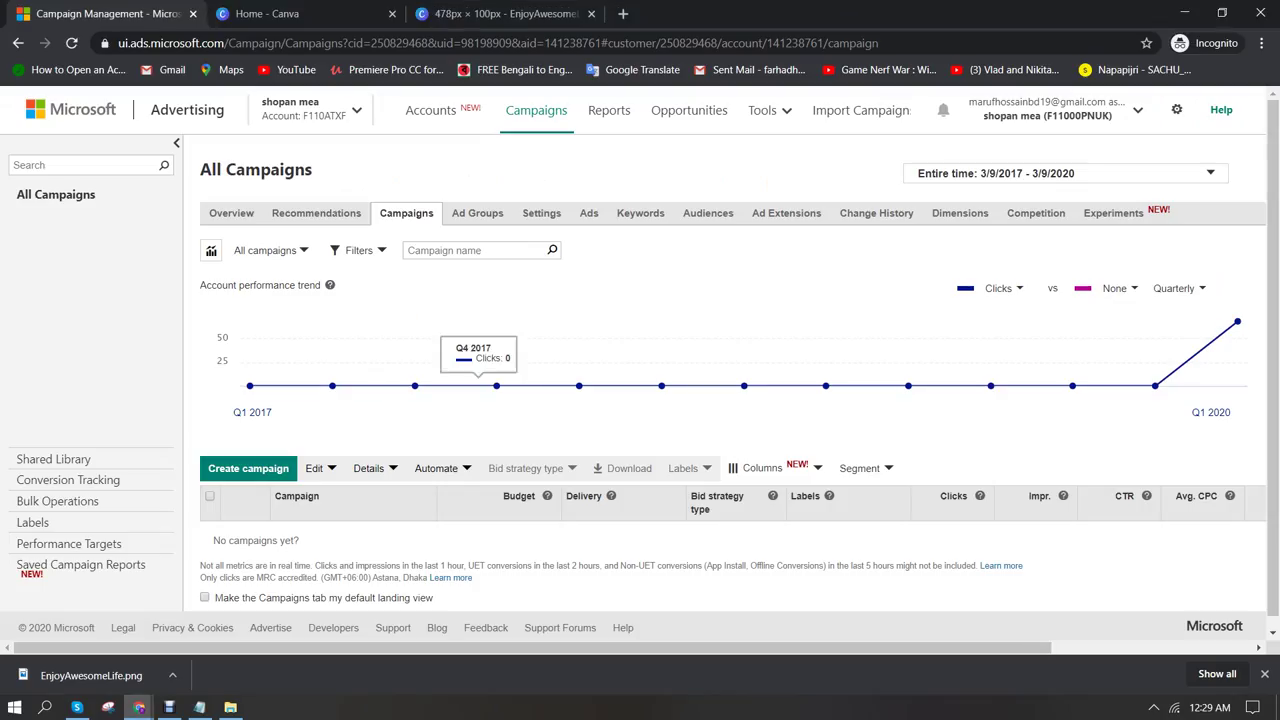
{"action": "left_click", "coordinate": [765, 111]}
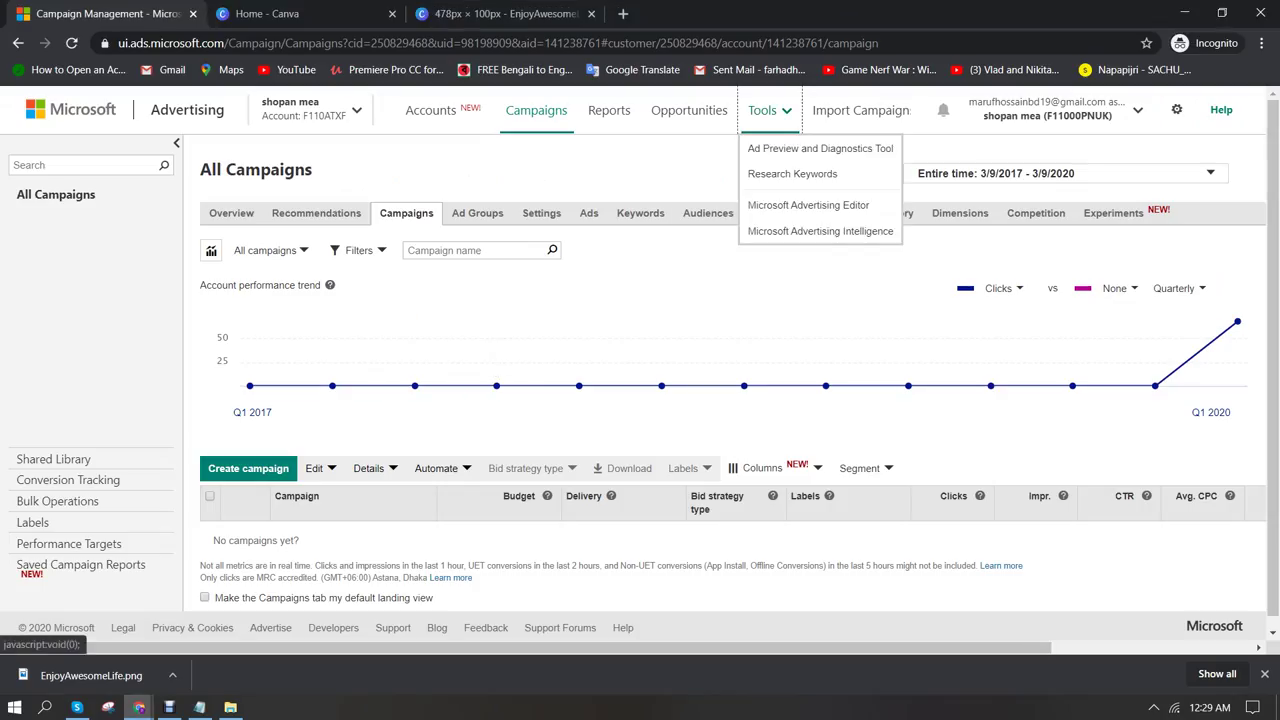
{"action": "left_click", "coordinate": [792, 173]}
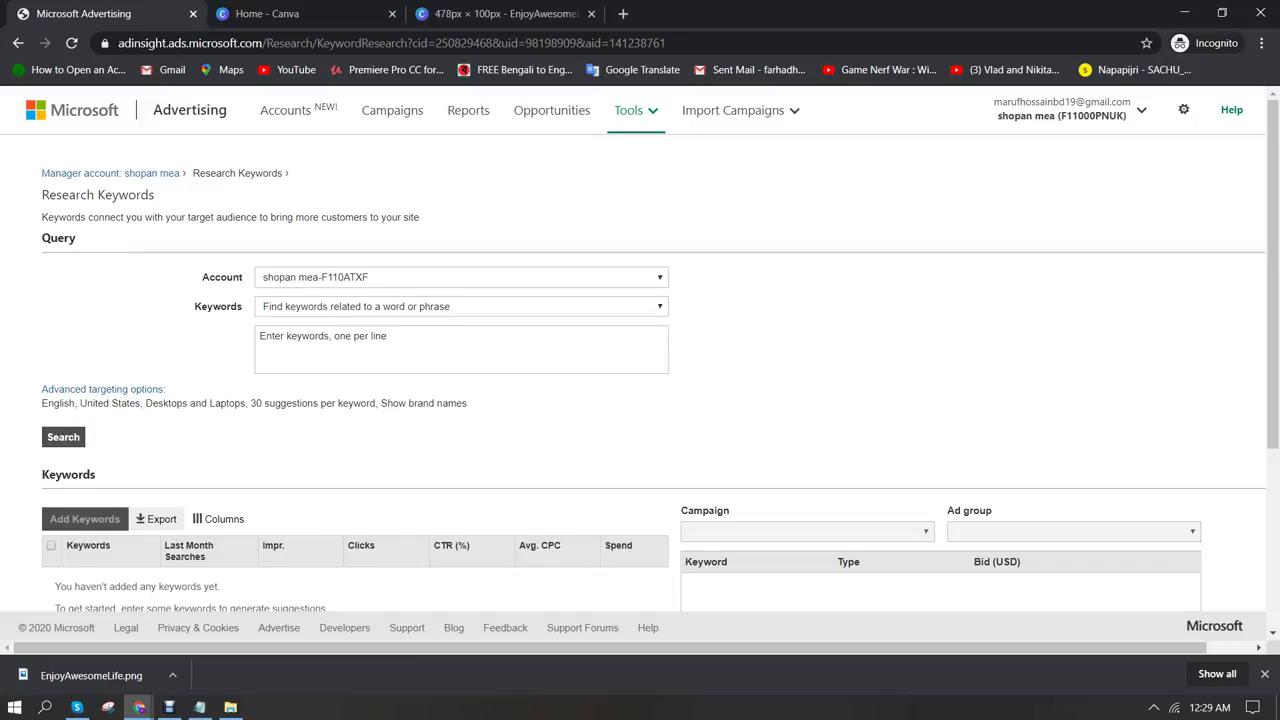
{"action": "scroll", "coordinate": [640, 400], "scroll_direction": "down", "scroll_amount": 3}
{"action": "scroll", "coordinate": [640, 400], "scroll_direction": "up", "scroll_amount": 3}
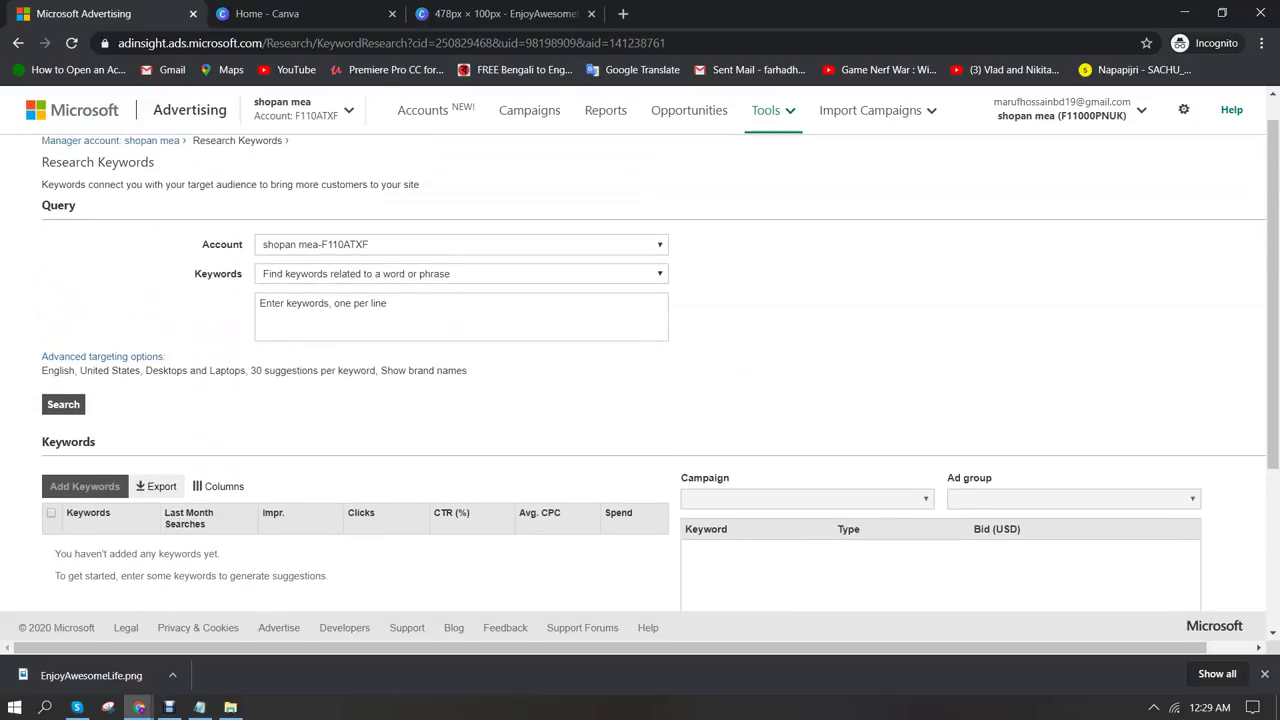
{"action": "key", "text": "alt+Down"}
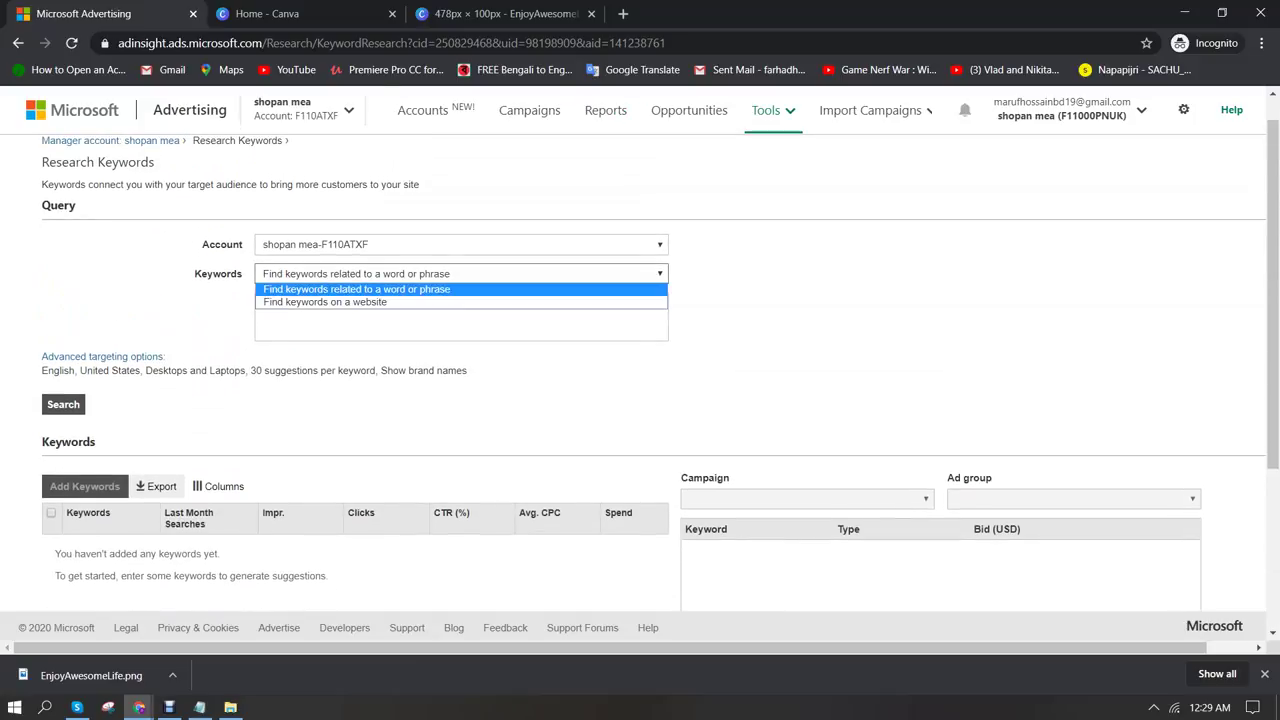
{"action": "key", "text": "Down"}
{"action": "key", "text": "Up"}
{"action": "key", "text": "Return"}
Enter 'wifi booster, wifi extender,' as the seed keywords
{"action": "left_click", "coordinate": [261, 303]}
{"action": "type", "text": "wifi booster"}
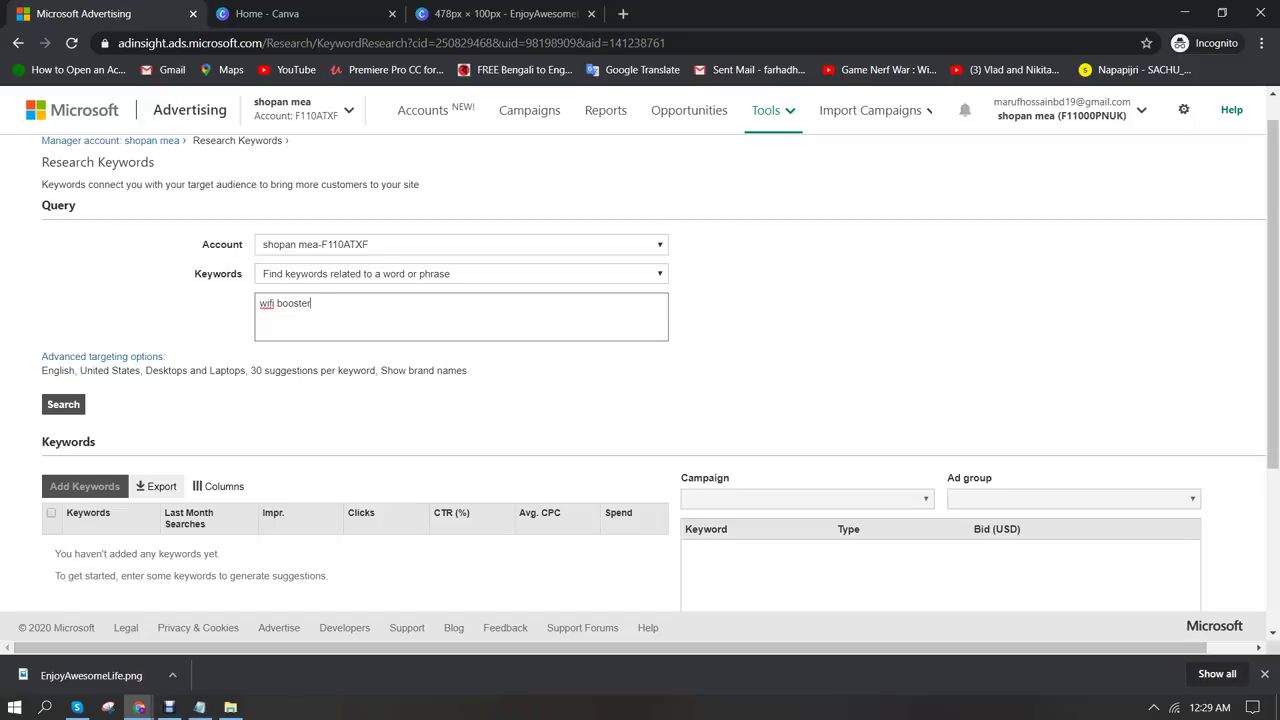
{"action": "type", "text": ", wifi extender,"}
{"action": "left_click", "coordinate": [103, 356]}
Keep Desktops and Laptops, set 60 max suggestions per keyword, hide brand names, and search
{"action": "scroll", "coordinate": [640, 380], "scroll_direction": "down", "scroll_amount": 1}
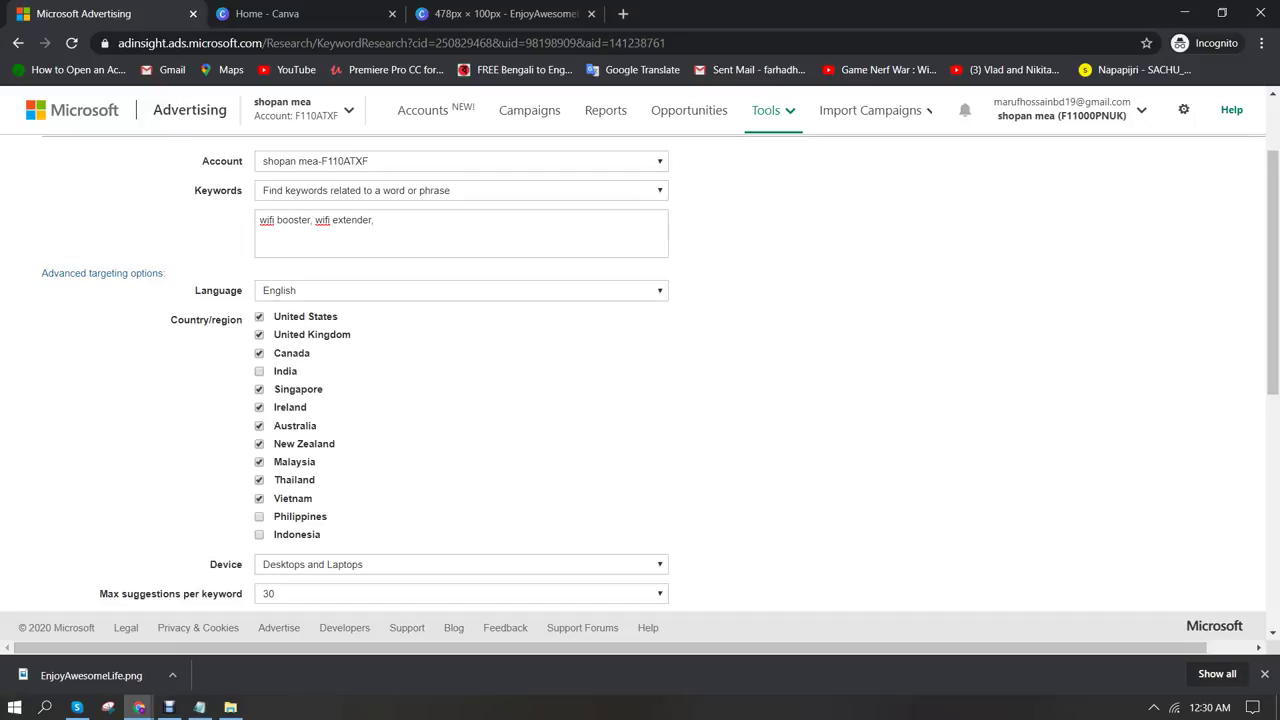
{"action": "scroll", "coordinate": [640, 374], "scroll_direction": "down", "scroll_amount": 1}
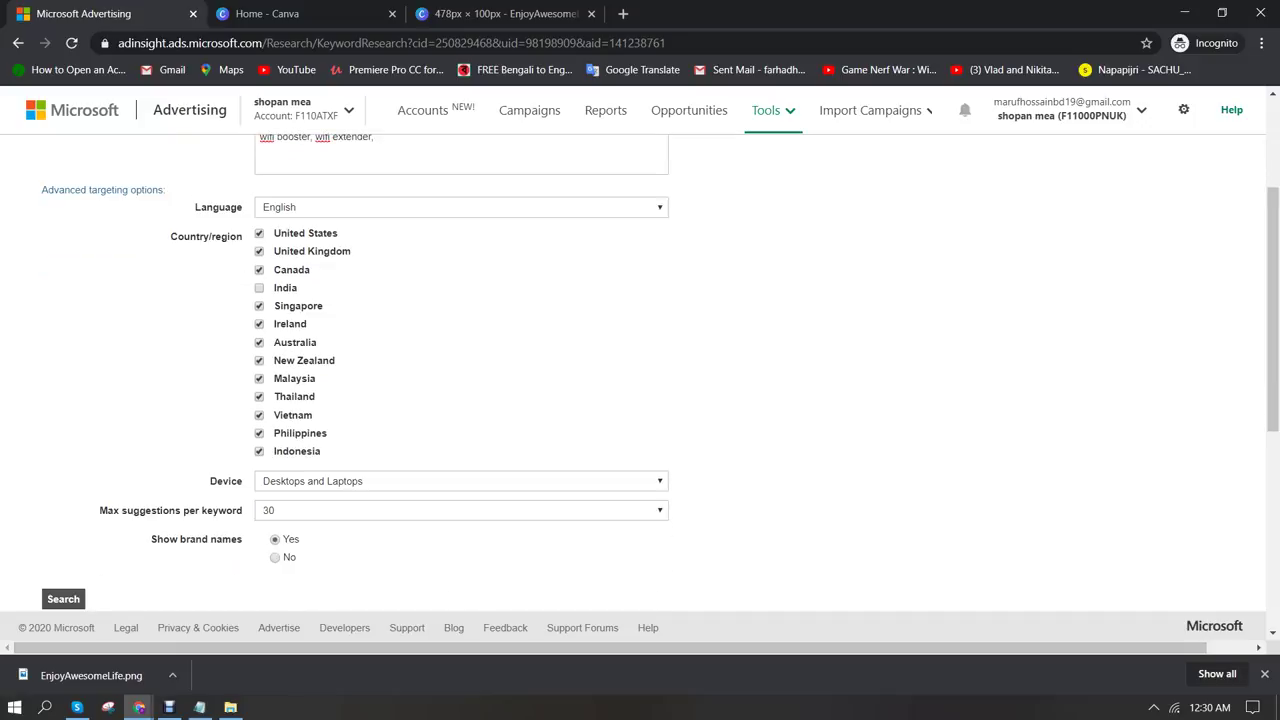
{"action": "scroll", "coordinate": [640, 374], "scroll_direction": "down", "scroll_amount": 2}
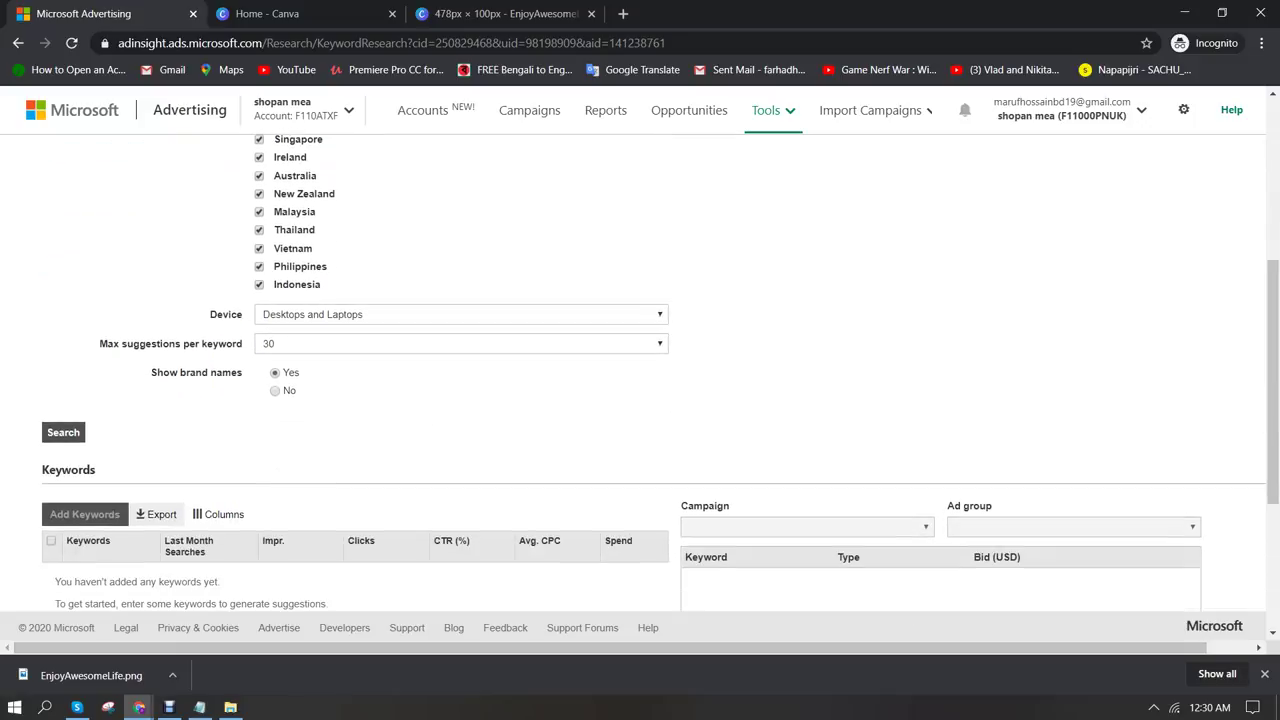
{"action": "left_click", "coordinate": [460, 314]}
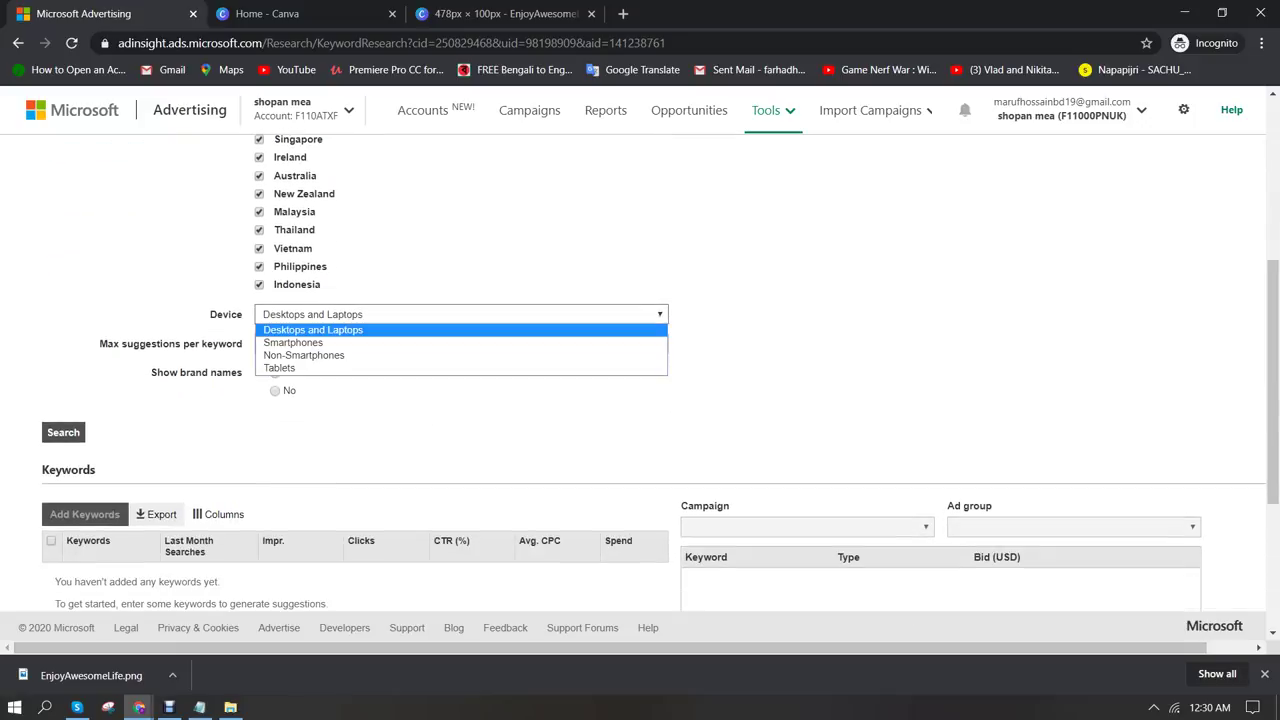
{"action": "key", "text": "Escape"}
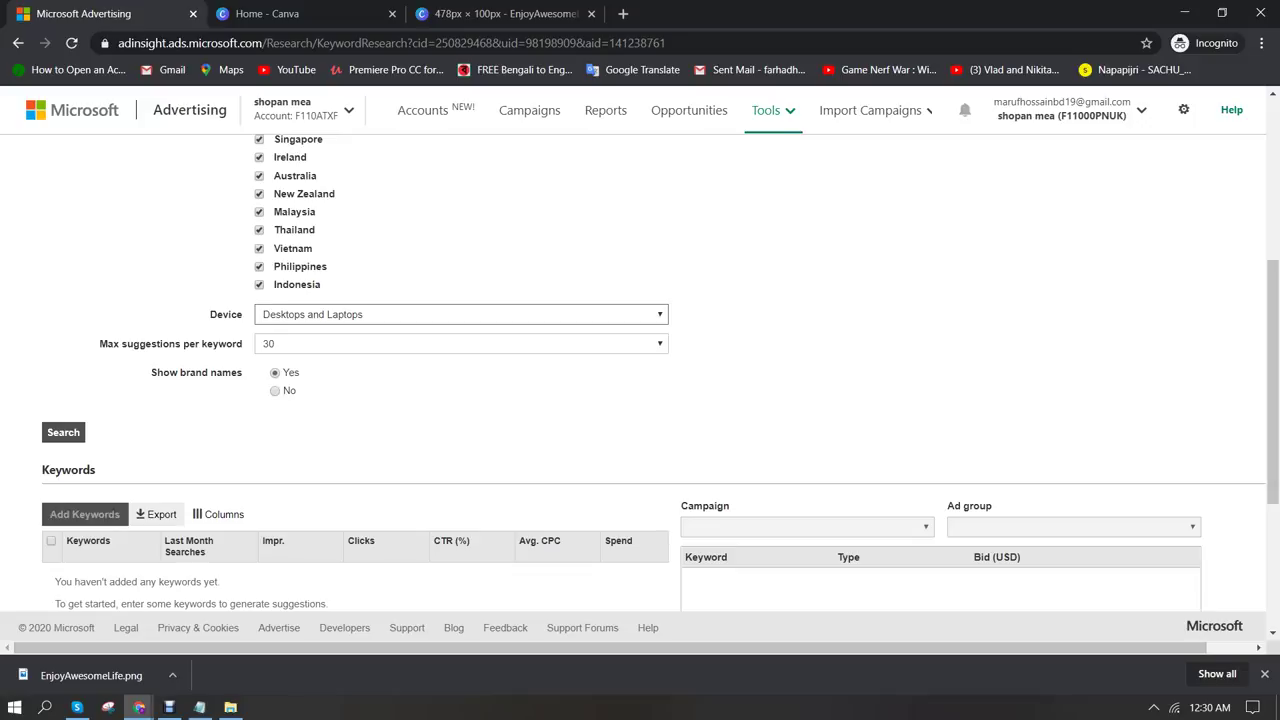
{"action": "left_click", "coordinate": [460, 343]}
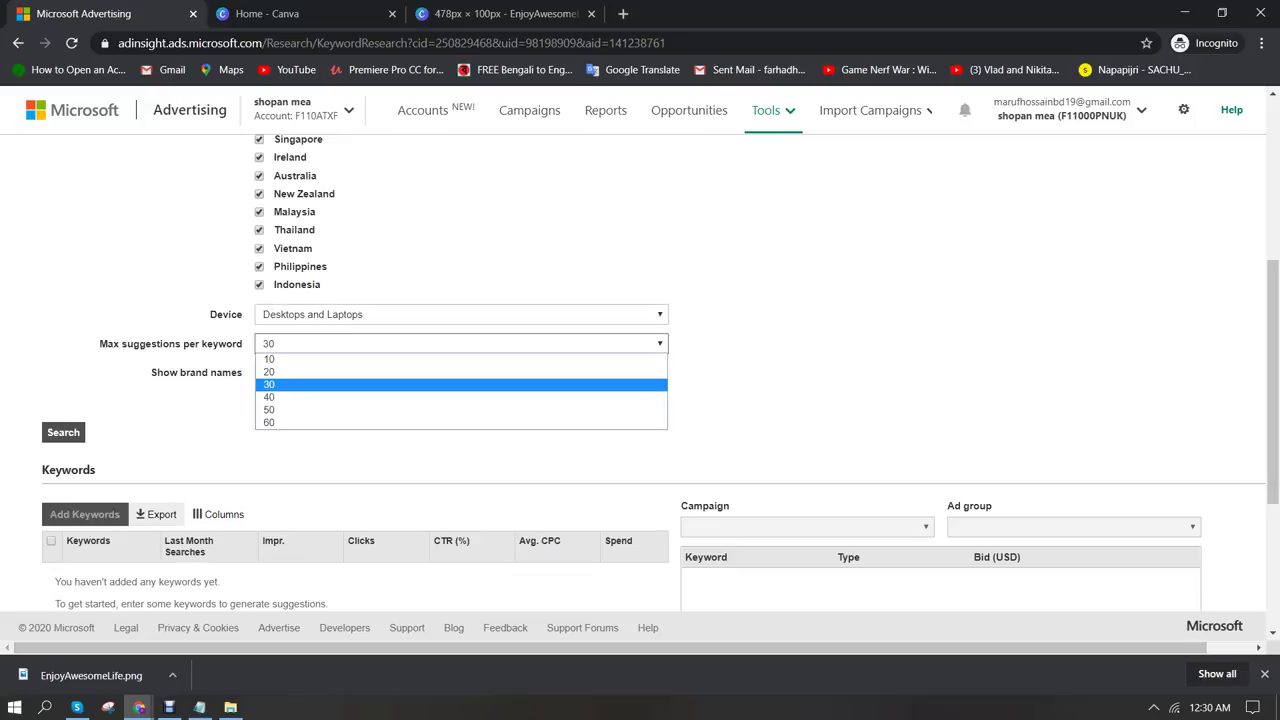
{"action": "left_click", "coordinate": [460, 423]}
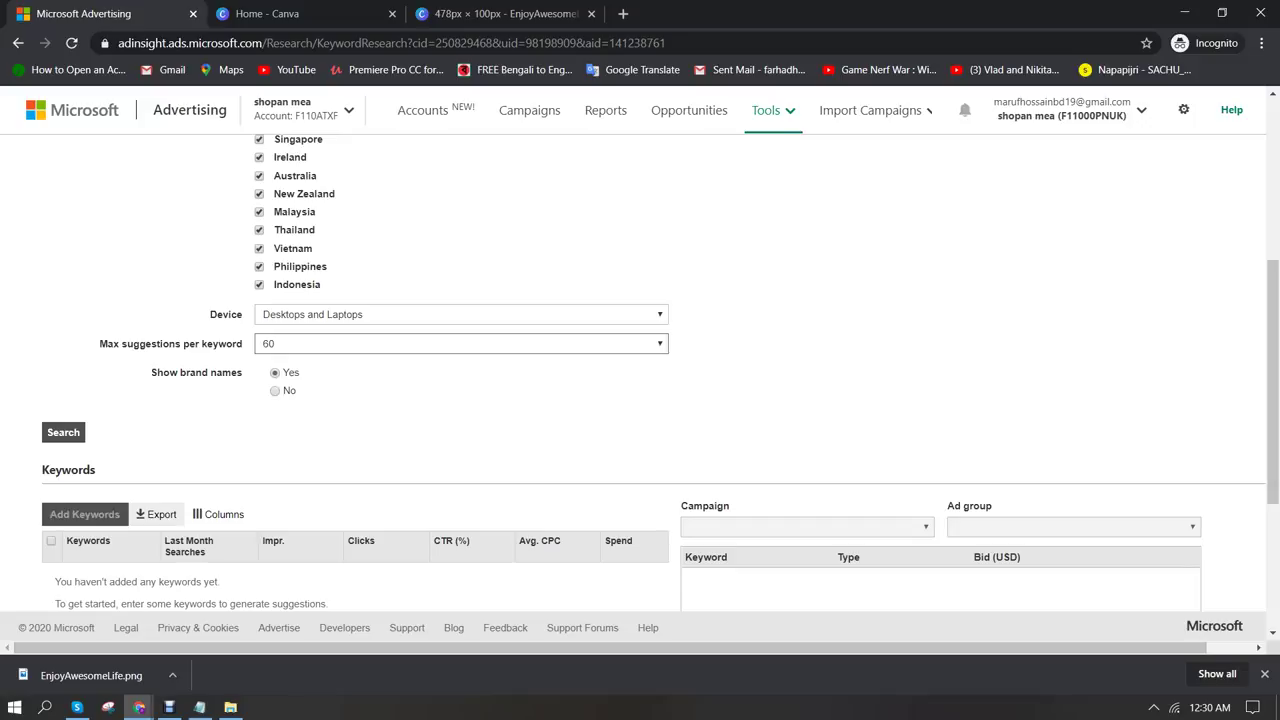
{"action": "left_click", "coordinate": [275, 390]}
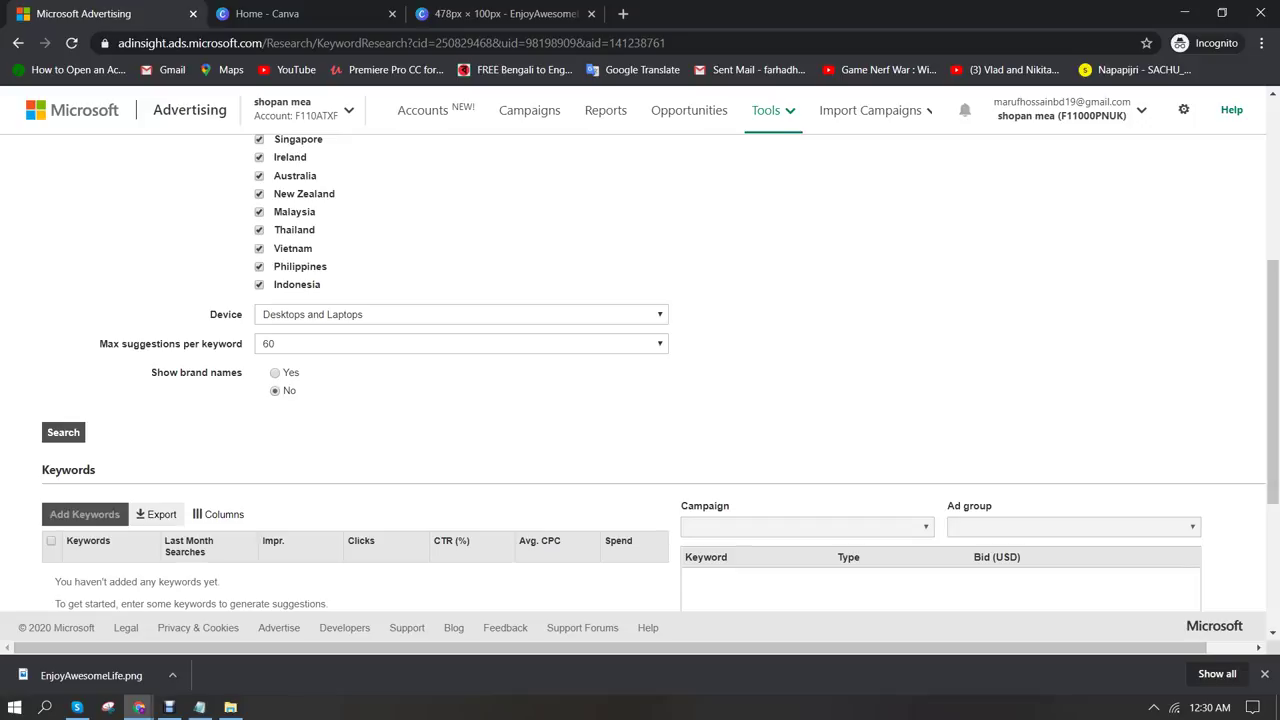
{"action": "left_click", "coordinate": [63, 432]}
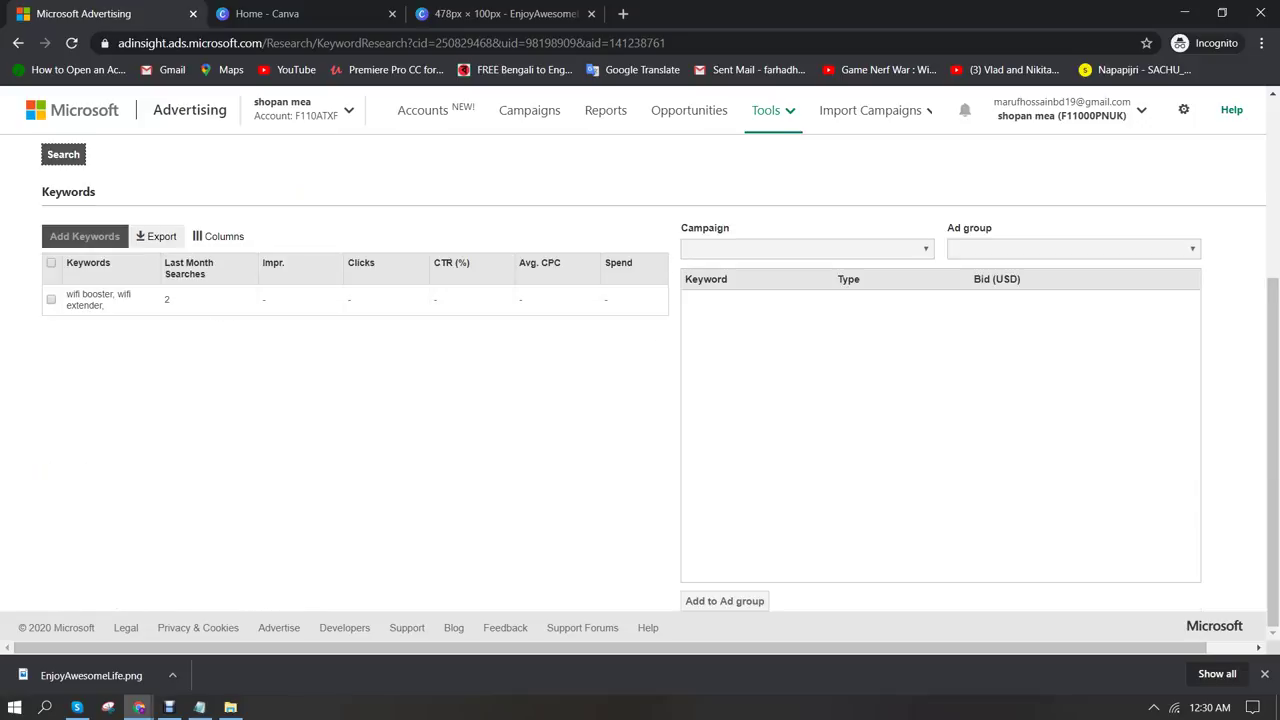
Rerun the keyword search from the query box
{"action": "scroll", "coordinate": [640, 400], "scroll_direction": "up", "scroll_amount": 3}
{"action": "scroll", "coordinate": [640, 400], "scroll_direction": "down", "scroll_amount": 2}
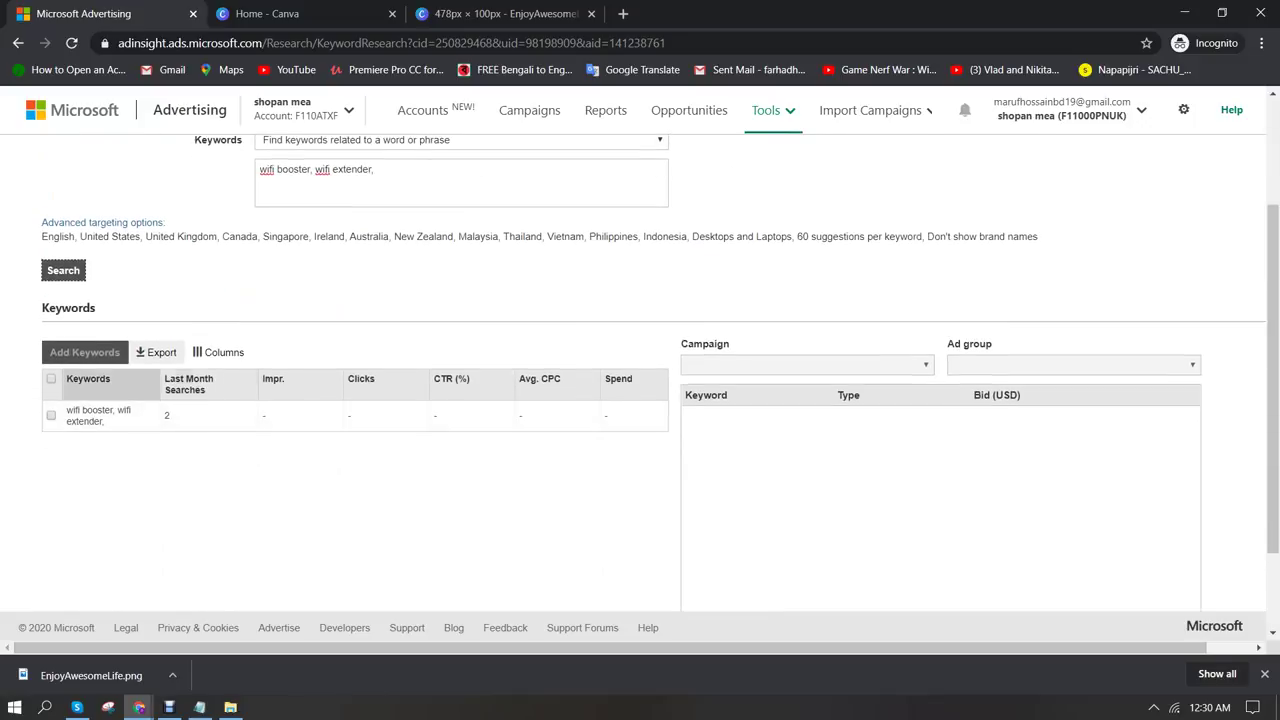
{"action": "scroll", "coordinate": [640, 400], "scroll_direction": "down", "scroll_amount": 2}
{"action": "scroll", "coordinate": [640, 400], "scroll_direction": "up", "scroll_amount": 3}
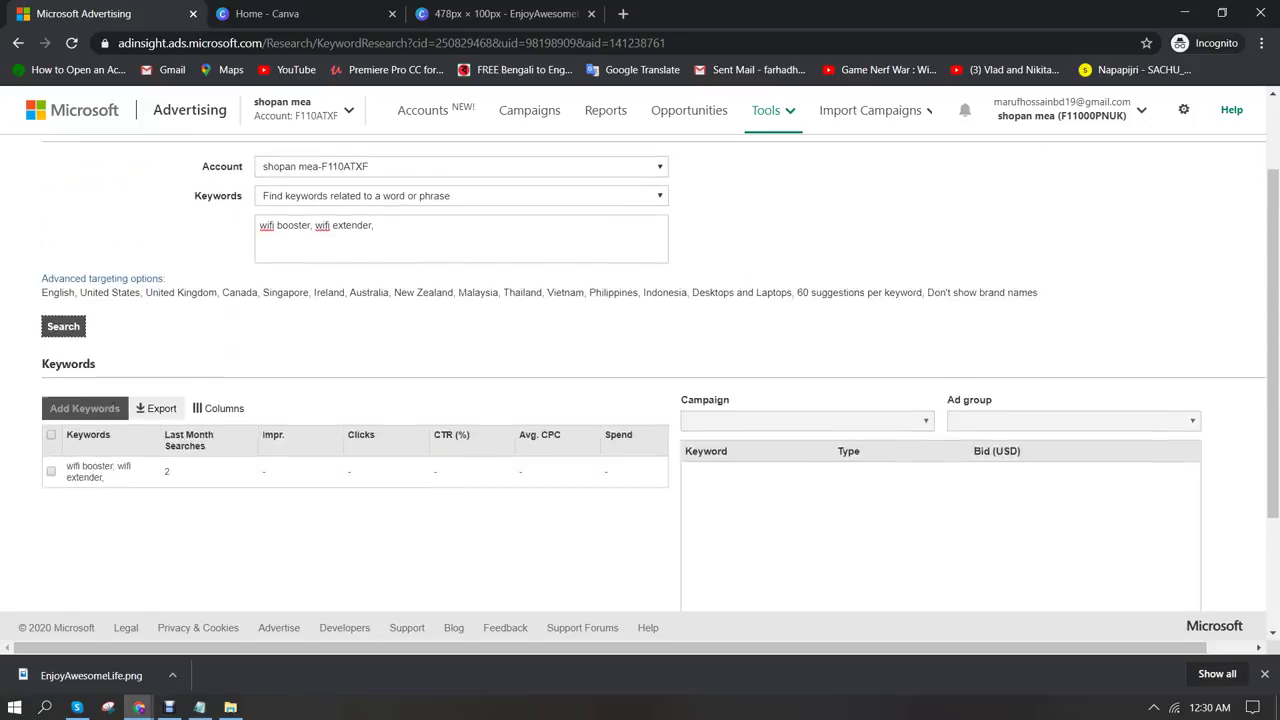
{"action": "scroll", "coordinate": [640, 400], "scroll_direction": "down", "scroll_amount": 3}
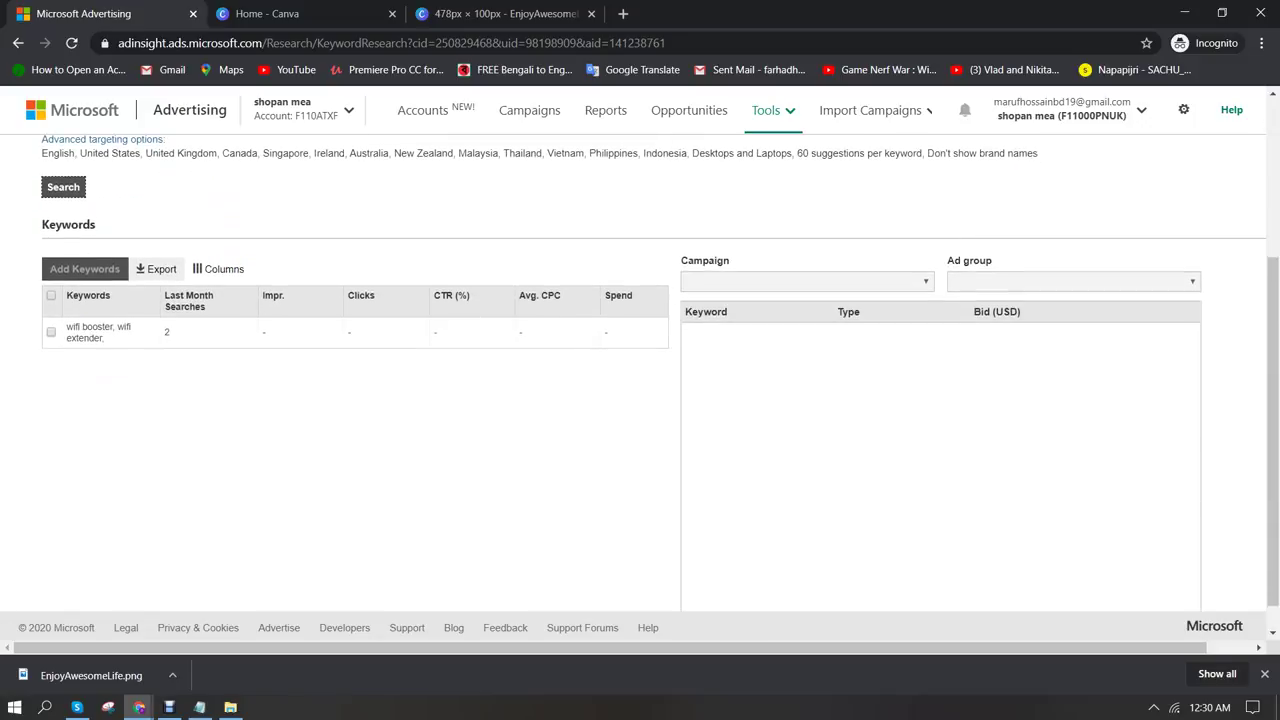
{"action": "scroll", "coordinate": [640, 400], "scroll_direction": "up", "scroll_amount": 3}
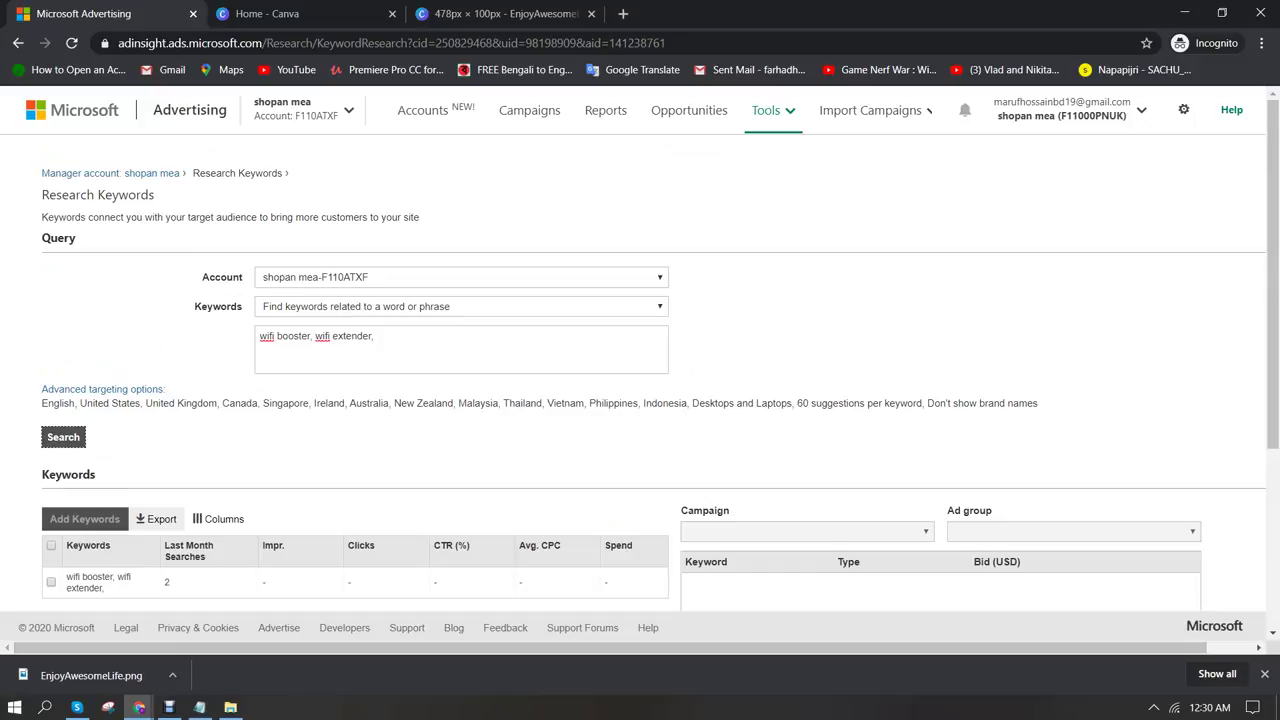
{"action": "scroll", "coordinate": [640, 350], "scroll_direction": "down", "scroll_amount": 1}
{"action": "left_click", "coordinate": [376, 252]}
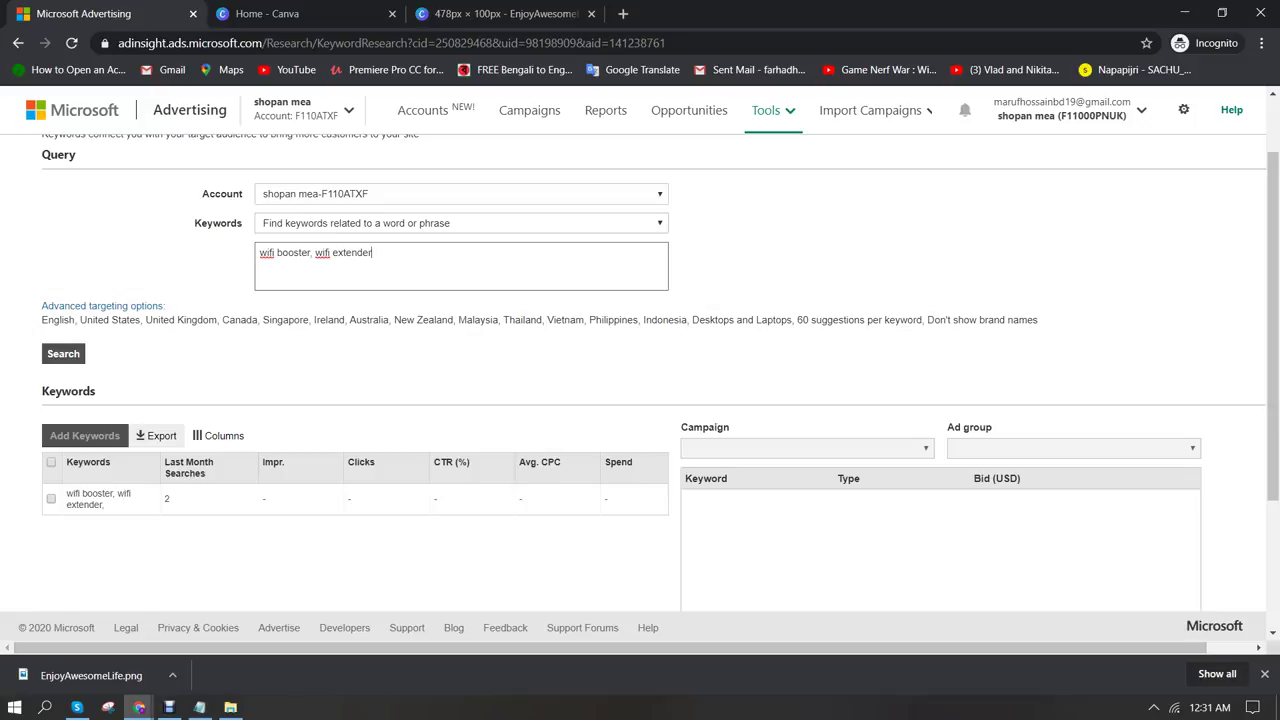
{"action": "key", "text": "Tab"}
{"action": "key", "text": "Return"}
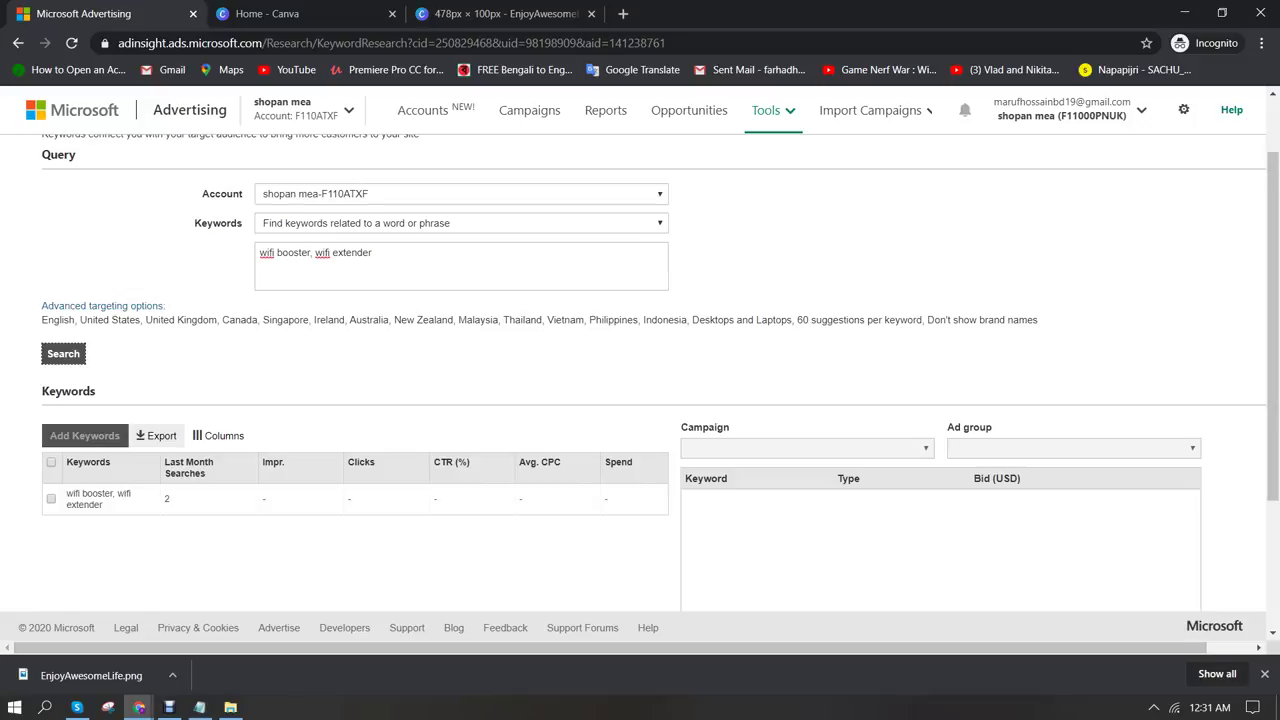
Keep 'related to a word or phrase' and delete 'wifi extender' from the query
{"action": "left_click", "coordinate": [460, 223]}
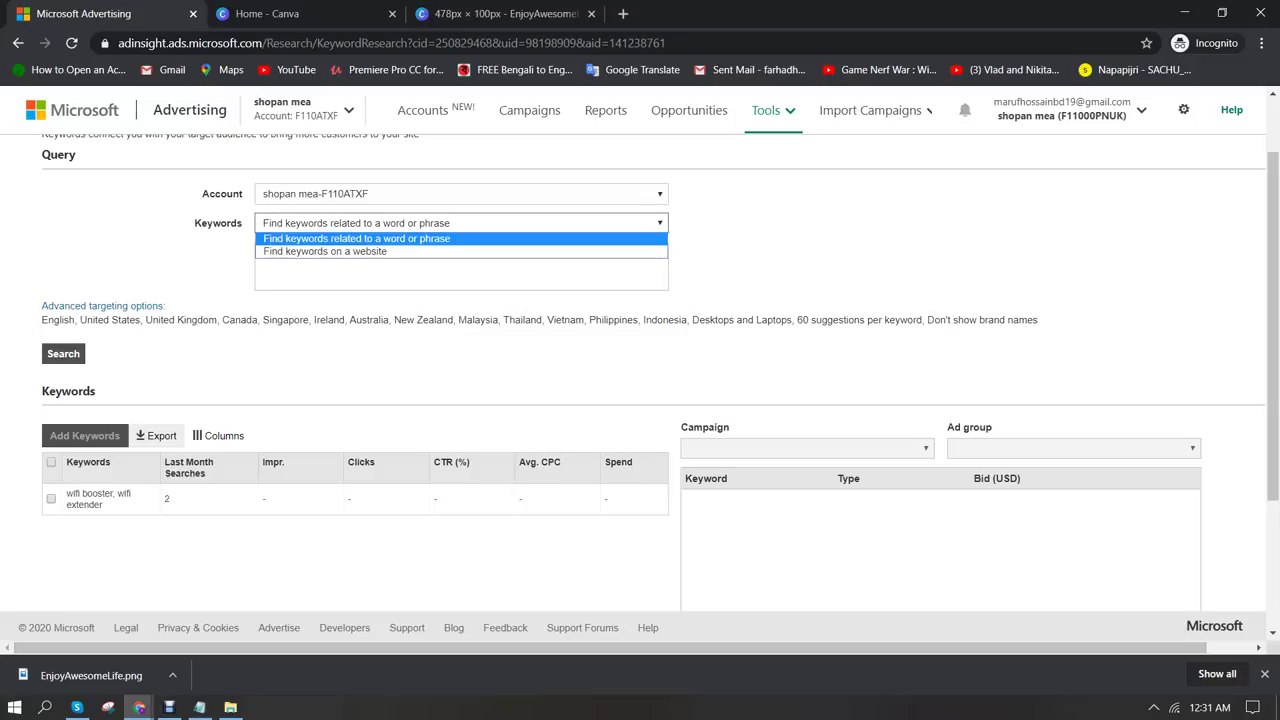
{"action": "key", "text": "Down"}
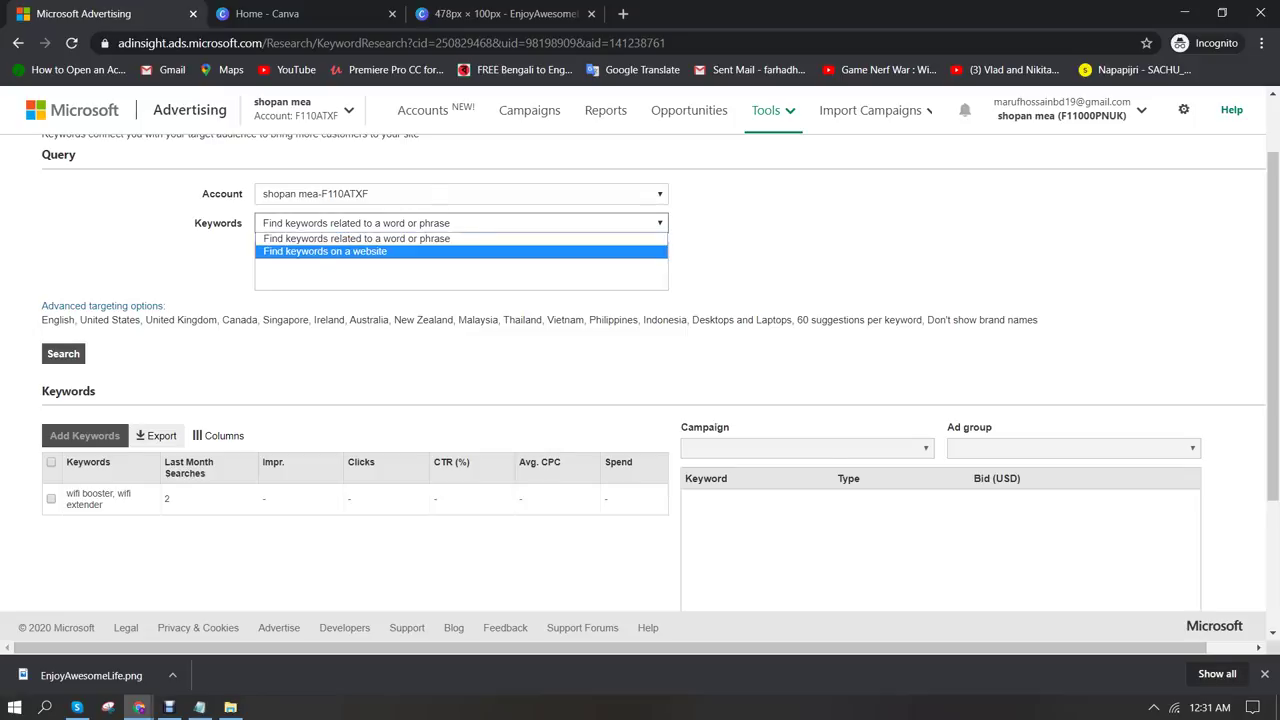
{"action": "key", "text": "Return"}
{"action": "key", "text": "alt+Down"}
{"action": "key", "text": "Up"}
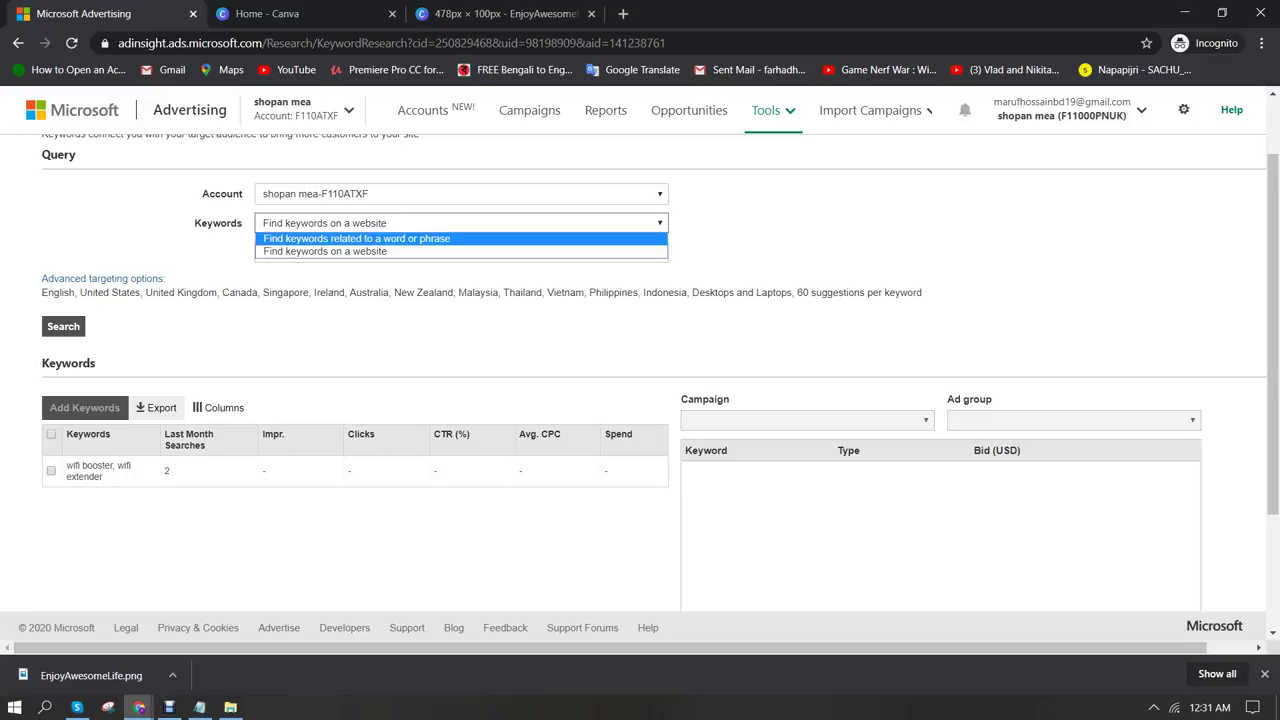
{"action": "key", "text": "Return"}
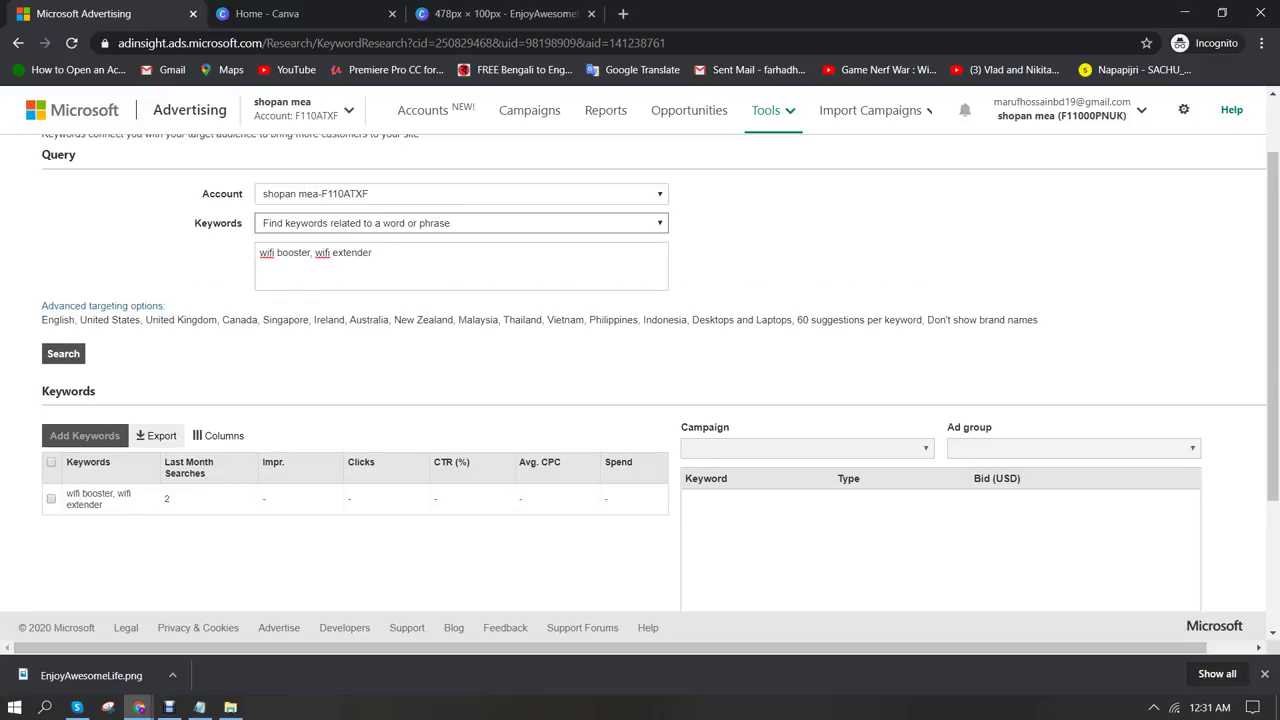
{"action": "left_click", "coordinate": [370, 252]}
{"action": "key", "text": "BackSpace"}
{"action": "key", "text": "BackSpace"}
{"action": "key", "text": "BackSpace"}
{"action": "key", "text": "BackSpace"}
{"action": "key", "text": "BackSpace"}
{"action": "key", "text": "BackSpace"}
{"action": "key", "text": "BackSpace"}
{"action": "key", "text": "BackSpace"}
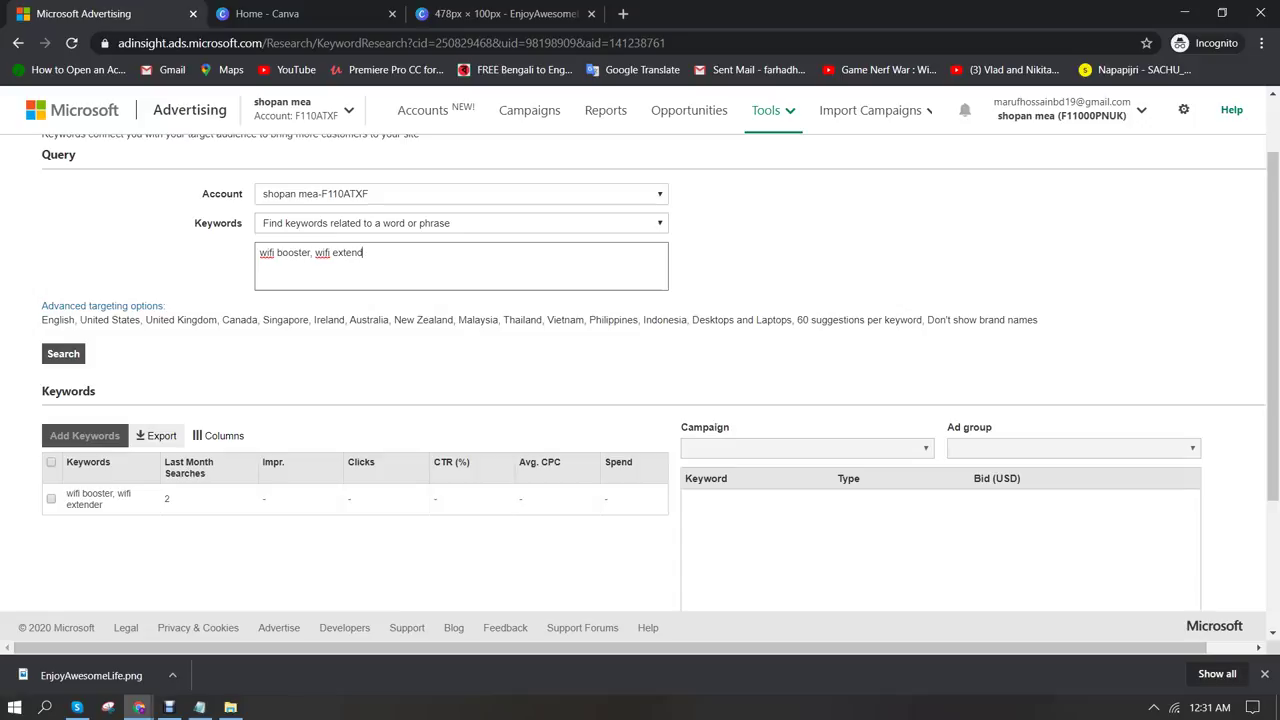
{"action": "key", "text": "BackSpace"}
{"action": "key", "text": "BackSpace"}
Run the wifi booster keyword suggestion search and page through the results
{"action": "left_click", "coordinate": [63, 353]}
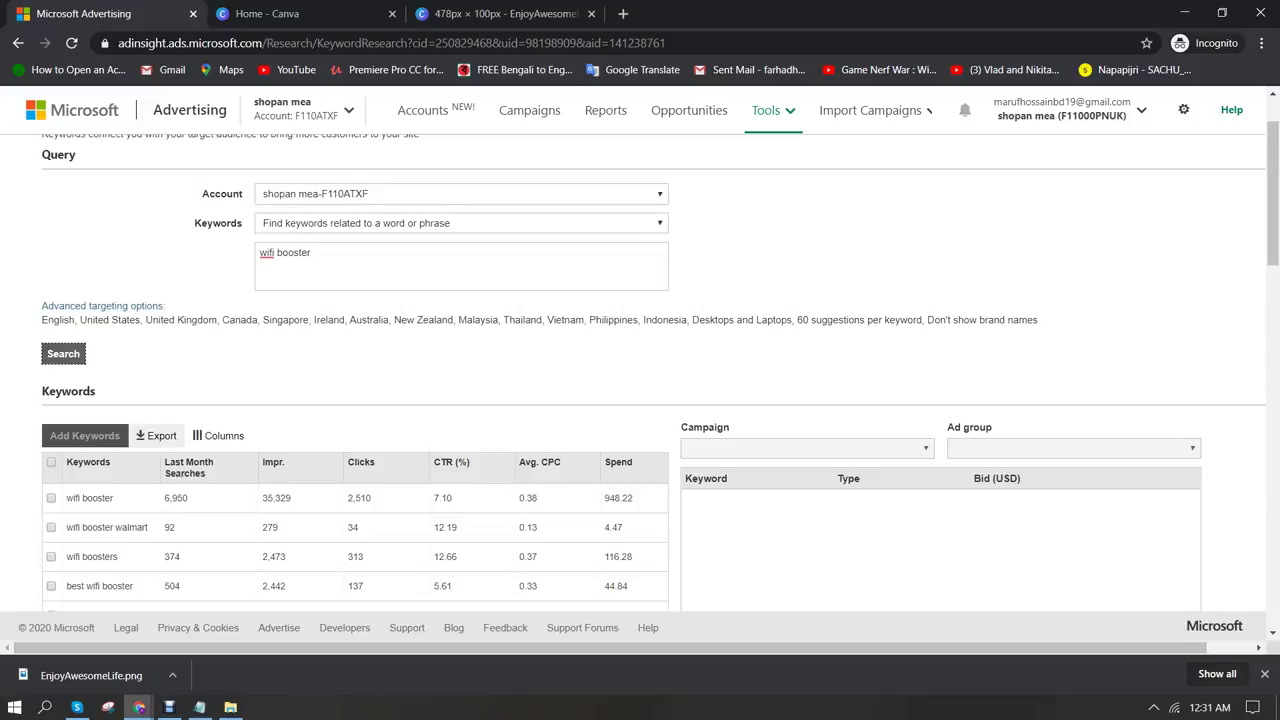
{"action": "scroll", "coordinate": [640, 380], "scroll_direction": "down", "scroll_amount": 3}
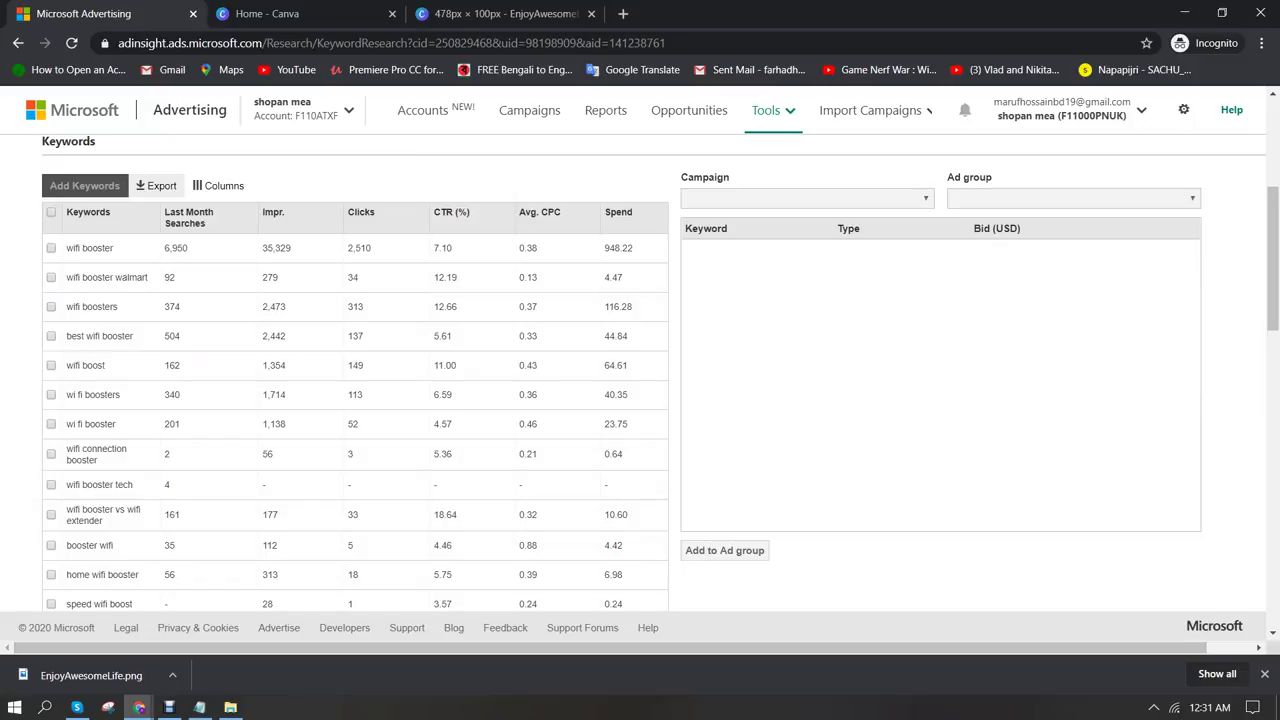
{"action": "scroll", "coordinate": [350, 320], "scroll_direction": "down", "scroll_amount": 1}
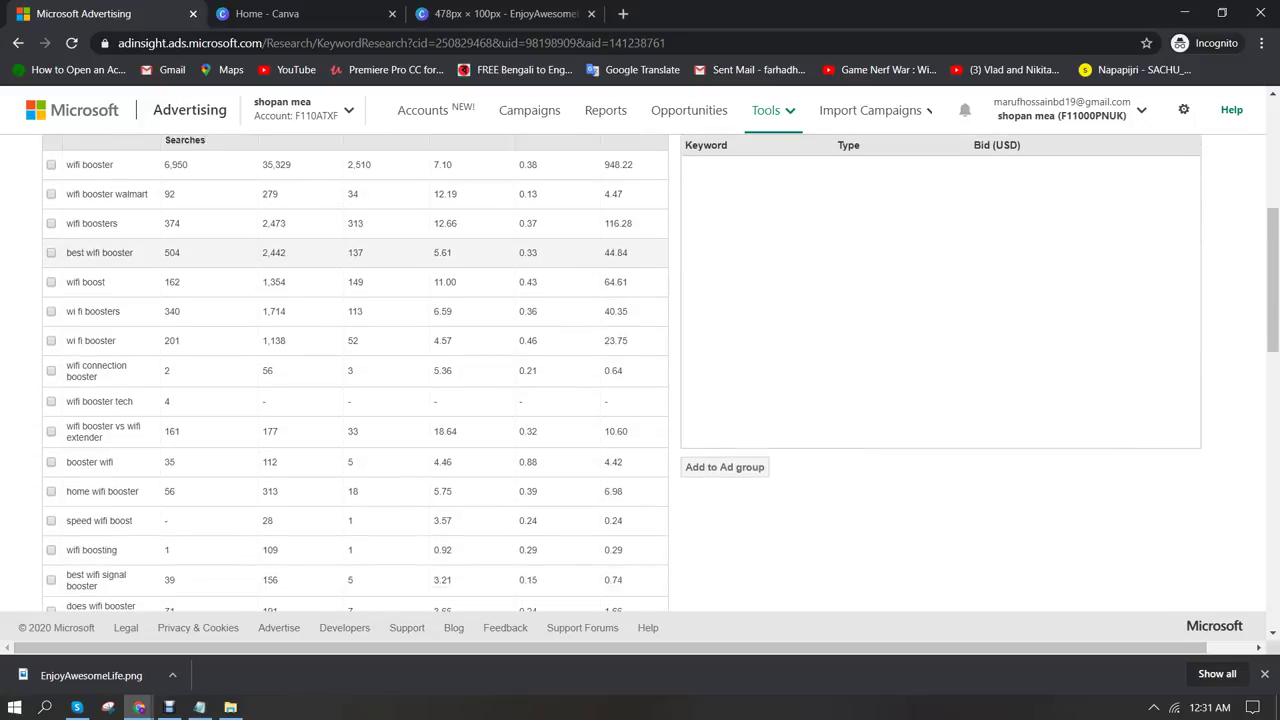
{"action": "scroll", "coordinate": [640, 380], "scroll_direction": "up", "scroll_amount": 2}
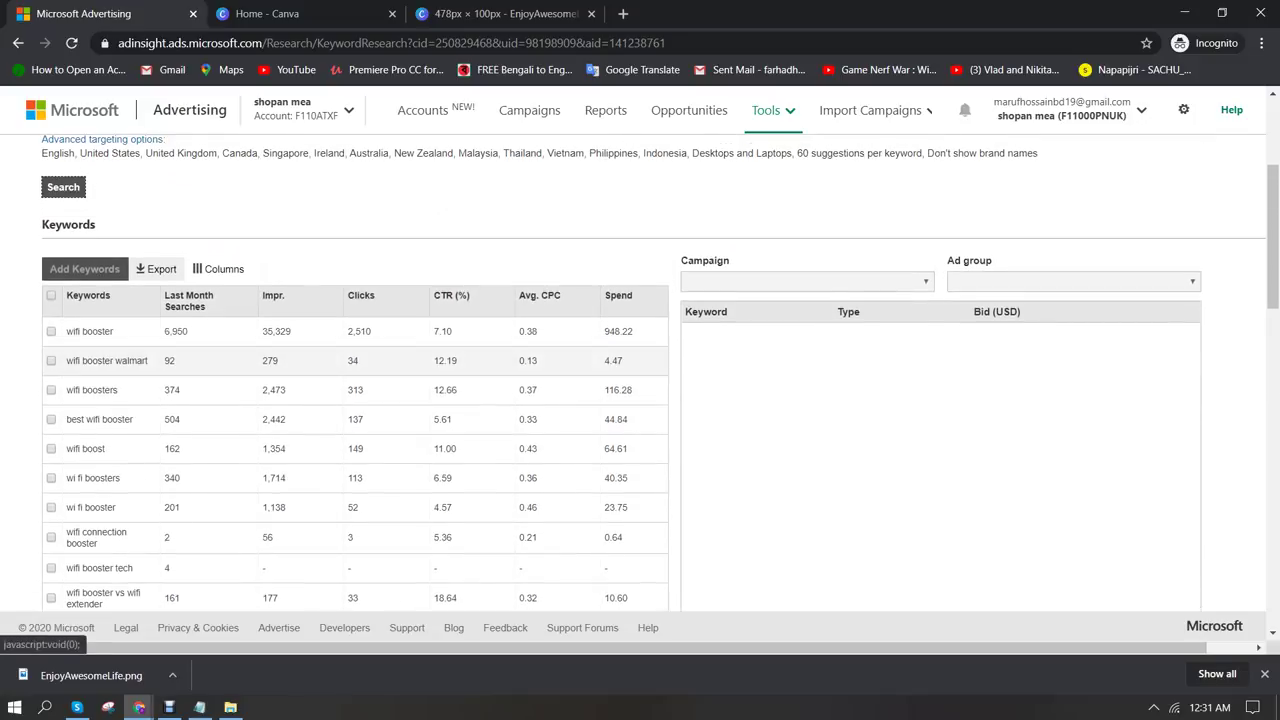
{"action": "scroll", "coordinate": [640, 380], "scroll_direction": "up", "scroll_amount": 3}
{"action": "scroll", "coordinate": [640, 380], "scroll_direction": "down", "scroll_amount": 2}
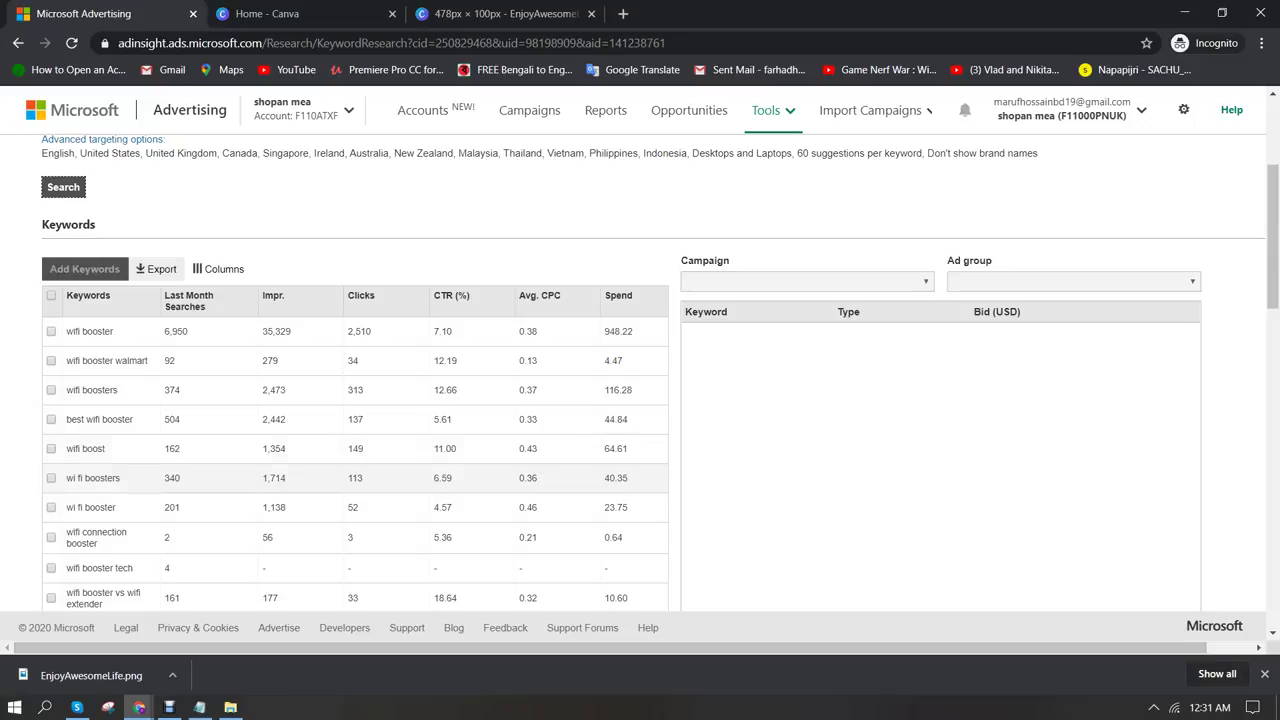
{"action": "scroll", "coordinate": [355, 400], "scroll_direction": "down", "scroll_amount": 6}
{"action": "scroll", "coordinate": [355, 400], "scroll_direction": "down", "scroll_amount": 8}
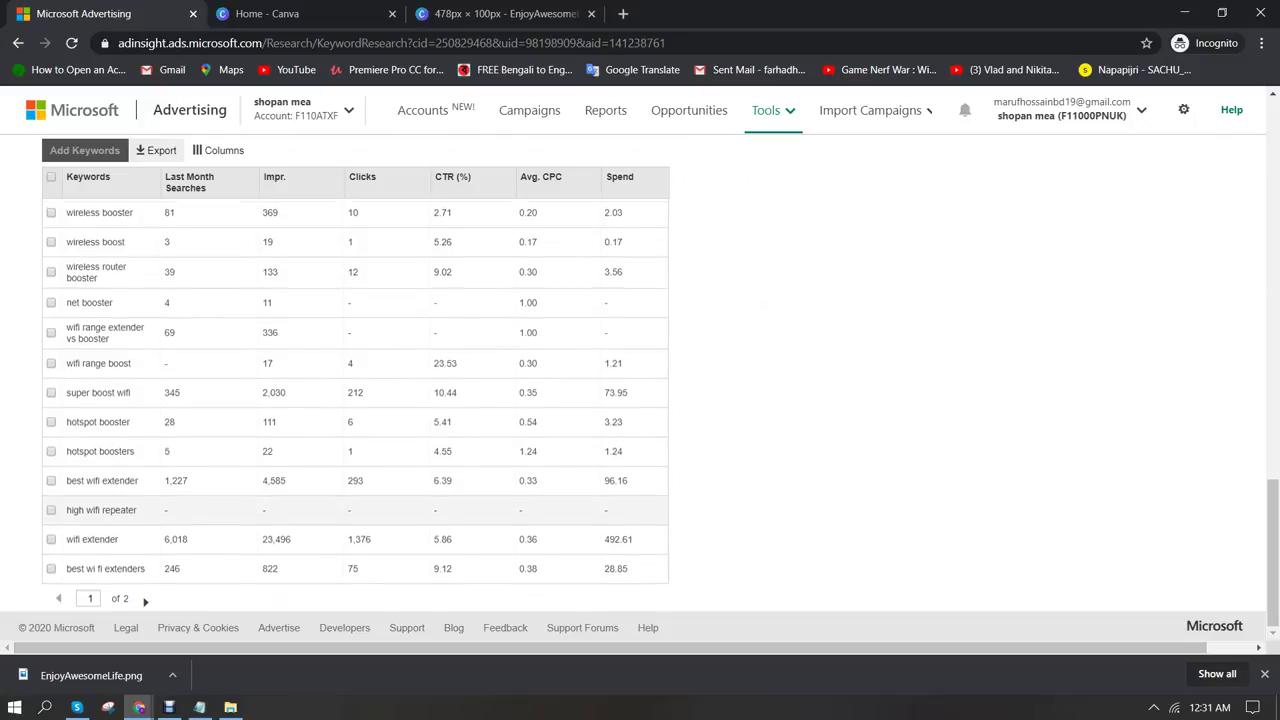
{"action": "left_click", "coordinate": [145, 600]}
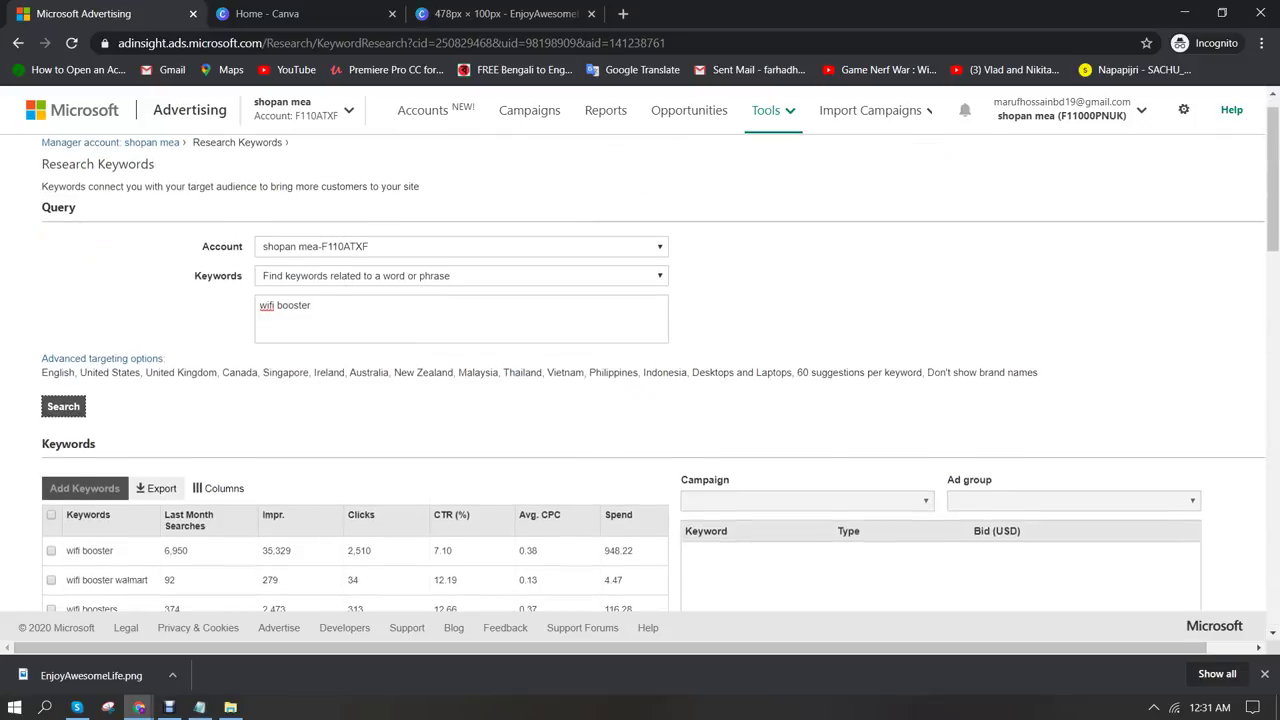
{"action": "scroll", "coordinate": [660, 400], "scroll_direction": "down", "scroll_amount": 3}
Sort the suggestions by clicks descending, putting wifi booster (2,510) first
{"action": "left_click", "coordinate": [370, 295]}
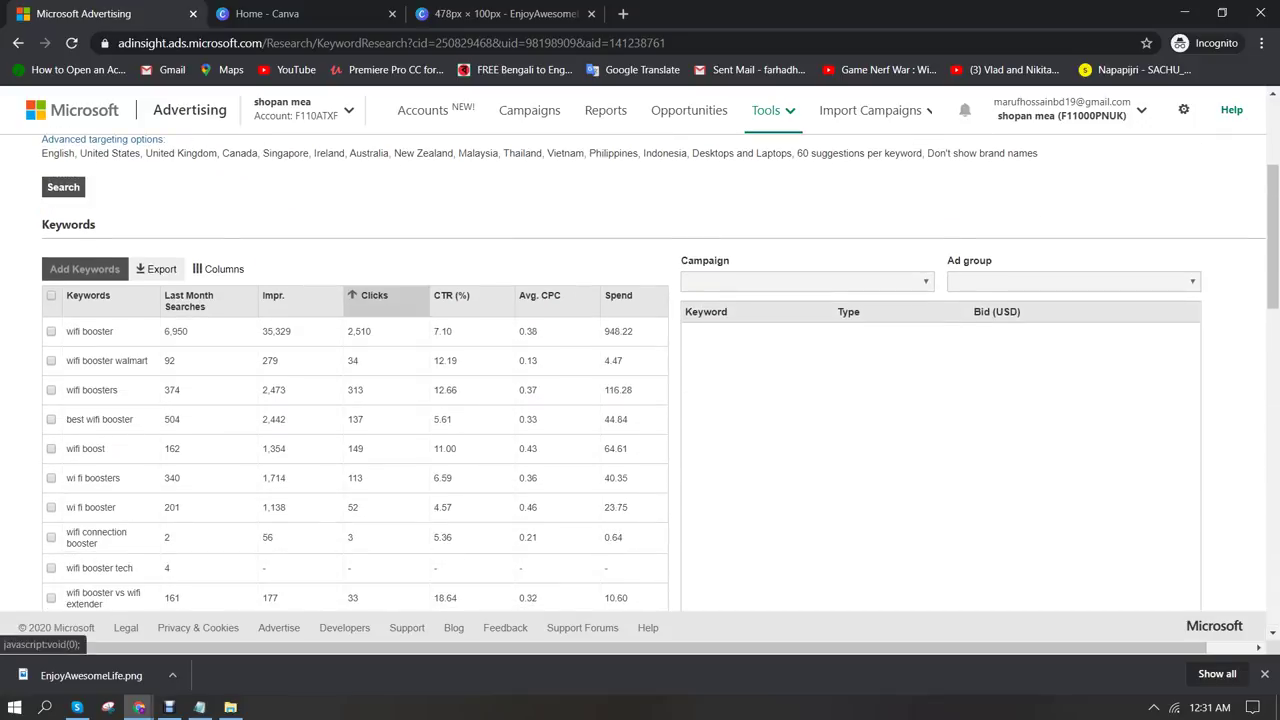
{"action": "left_click", "coordinate": [370, 295]}
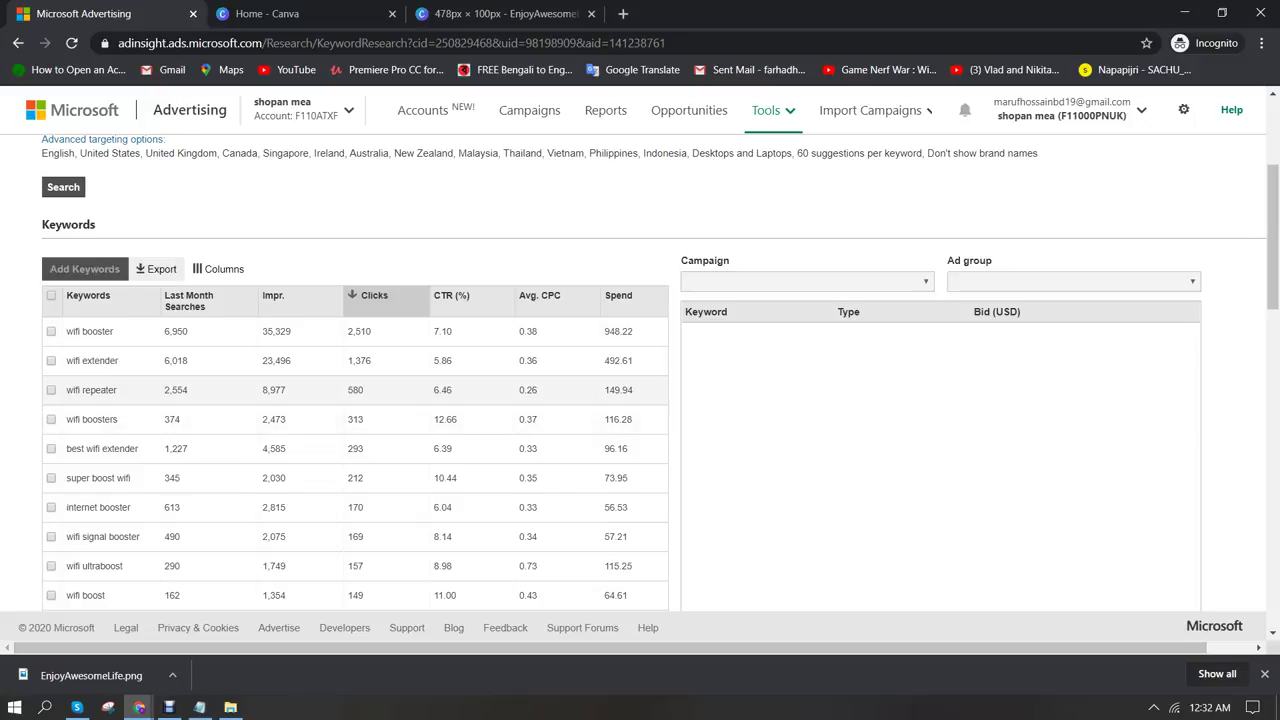
{"action": "scroll", "coordinate": [350, 380], "scroll_direction": "down", "scroll_amount": 1}
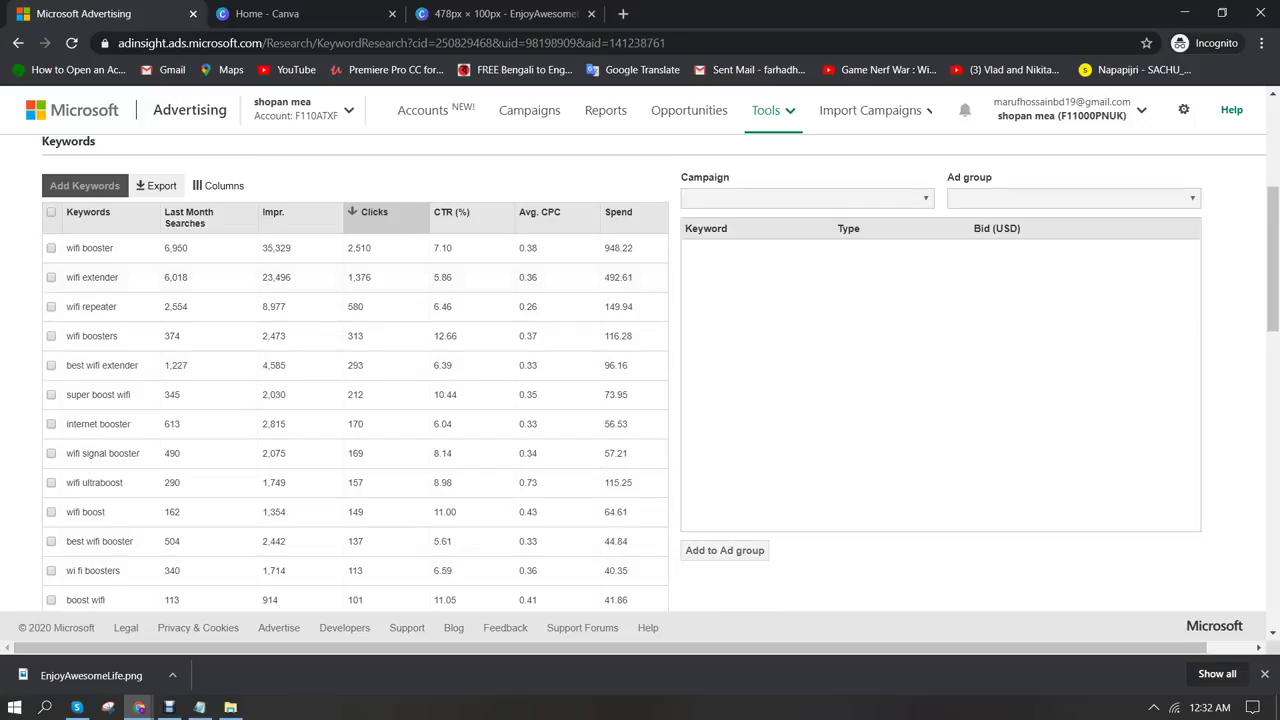
Select all suggested keywords on the page
{"action": "left_click", "coordinate": [51, 212]}
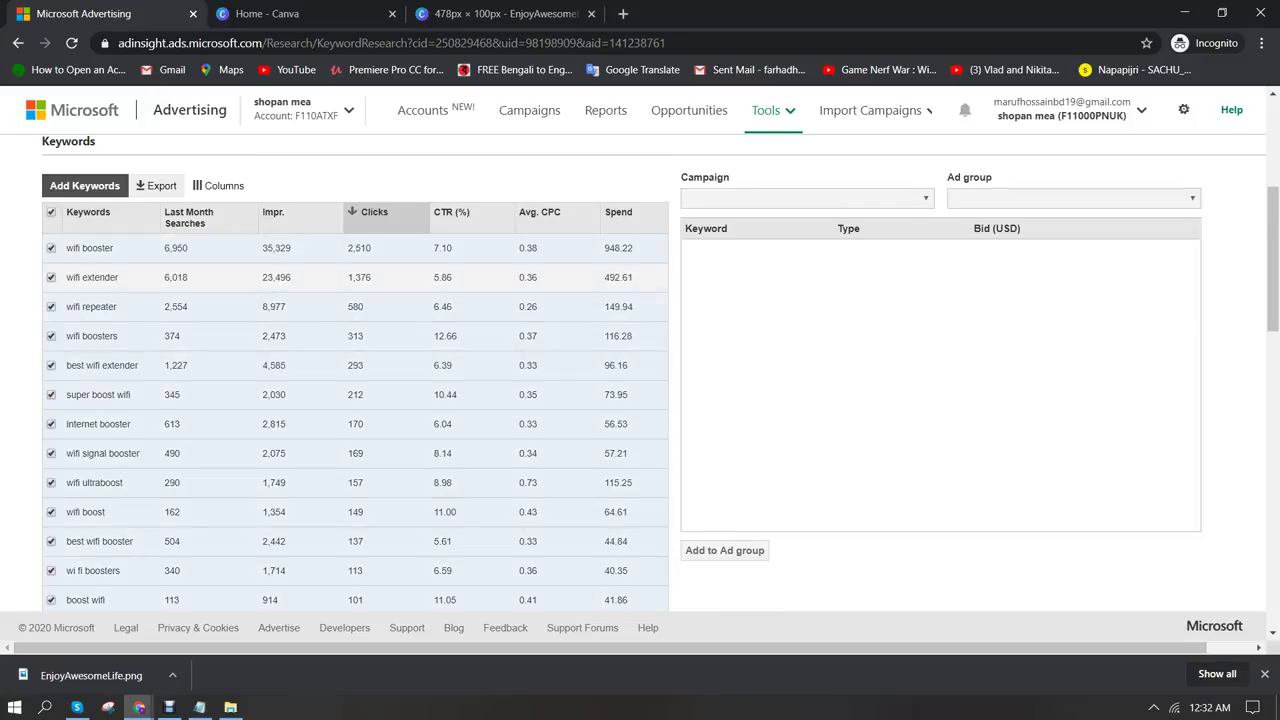
{"action": "scroll", "coordinate": [350, 400], "scroll_direction": "down", "scroll_amount": 12}
{"action": "scroll", "coordinate": [355, 390], "scroll_direction": "down", "scroll_amount": 1}
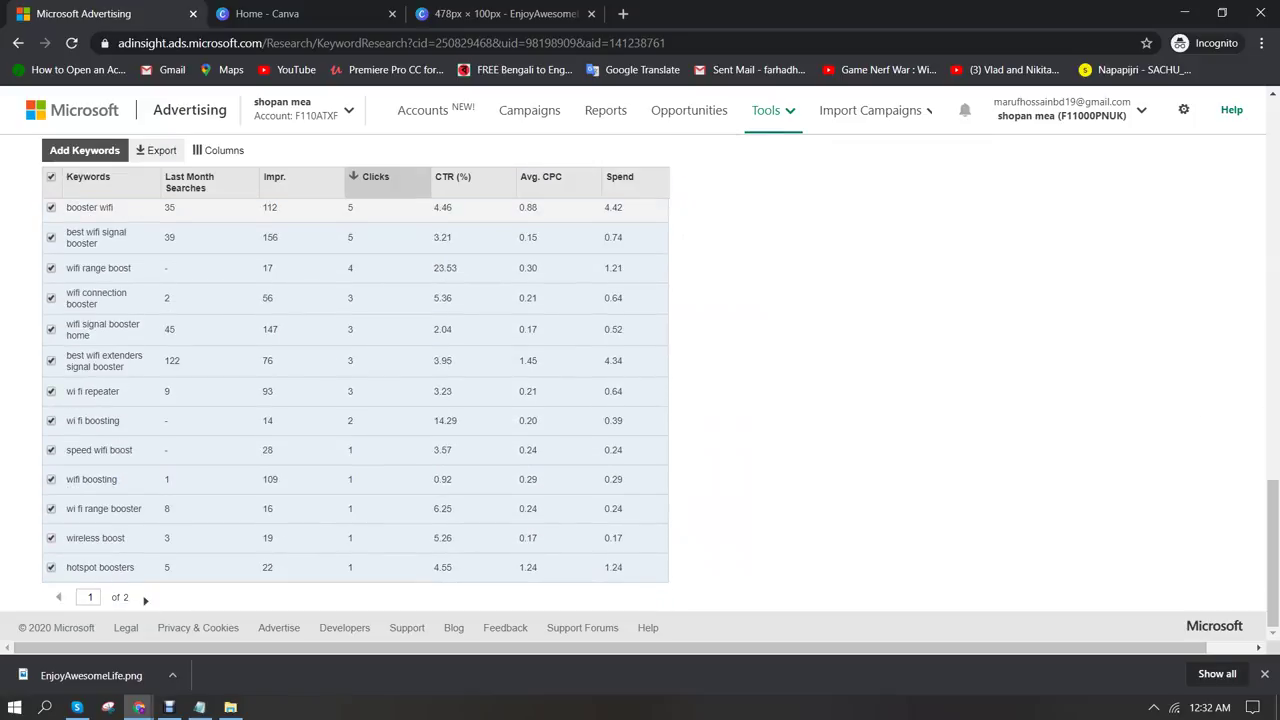
{"action": "scroll", "coordinate": [640, 390], "scroll_direction": "up", "scroll_amount": 15}
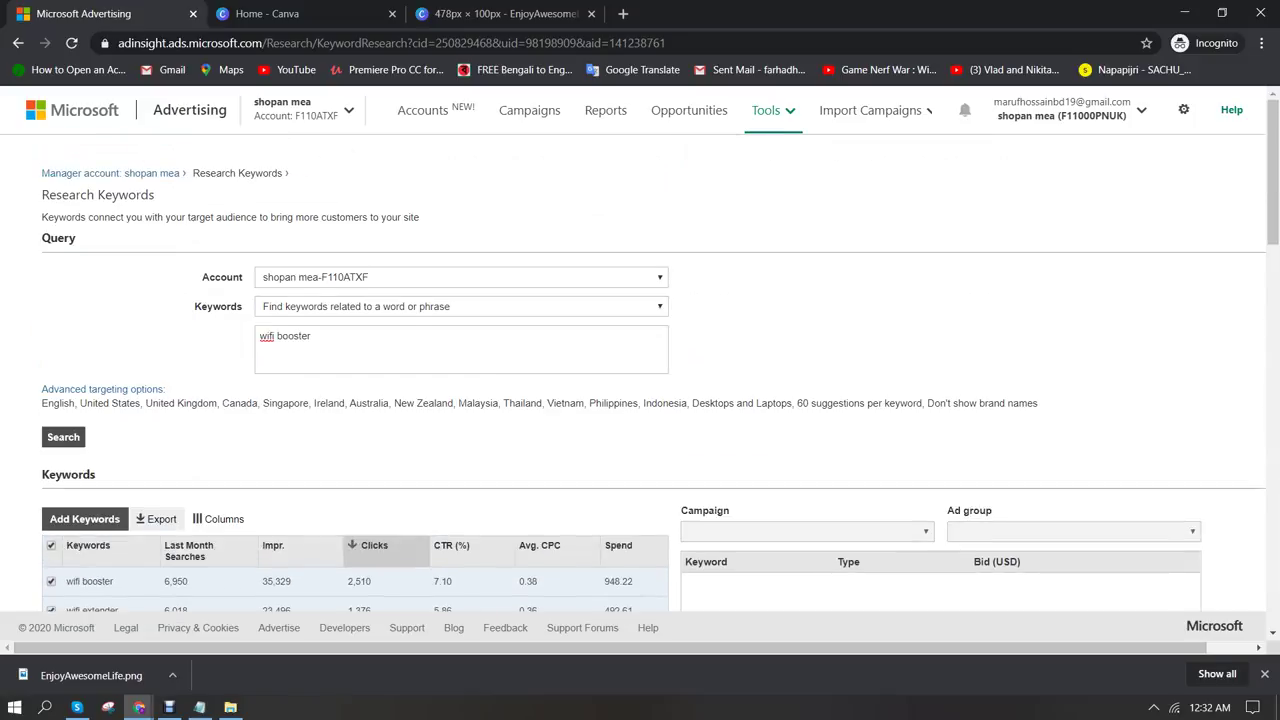
{"action": "scroll", "coordinate": [640, 390], "scroll_direction": "down", "scroll_amount": 1}
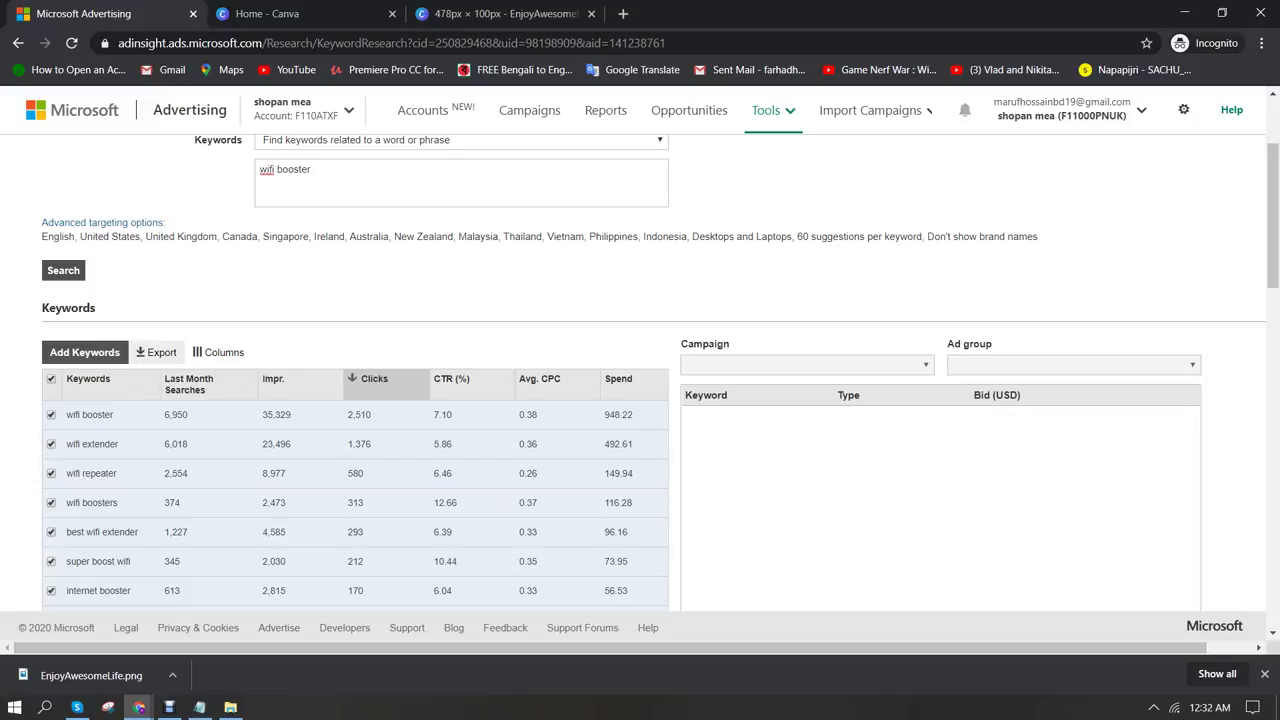
Close the browser's download bar and scroll the results, revealing the no-campaigns warning
{"action": "left_click", "coordinate": [1264, 674]}
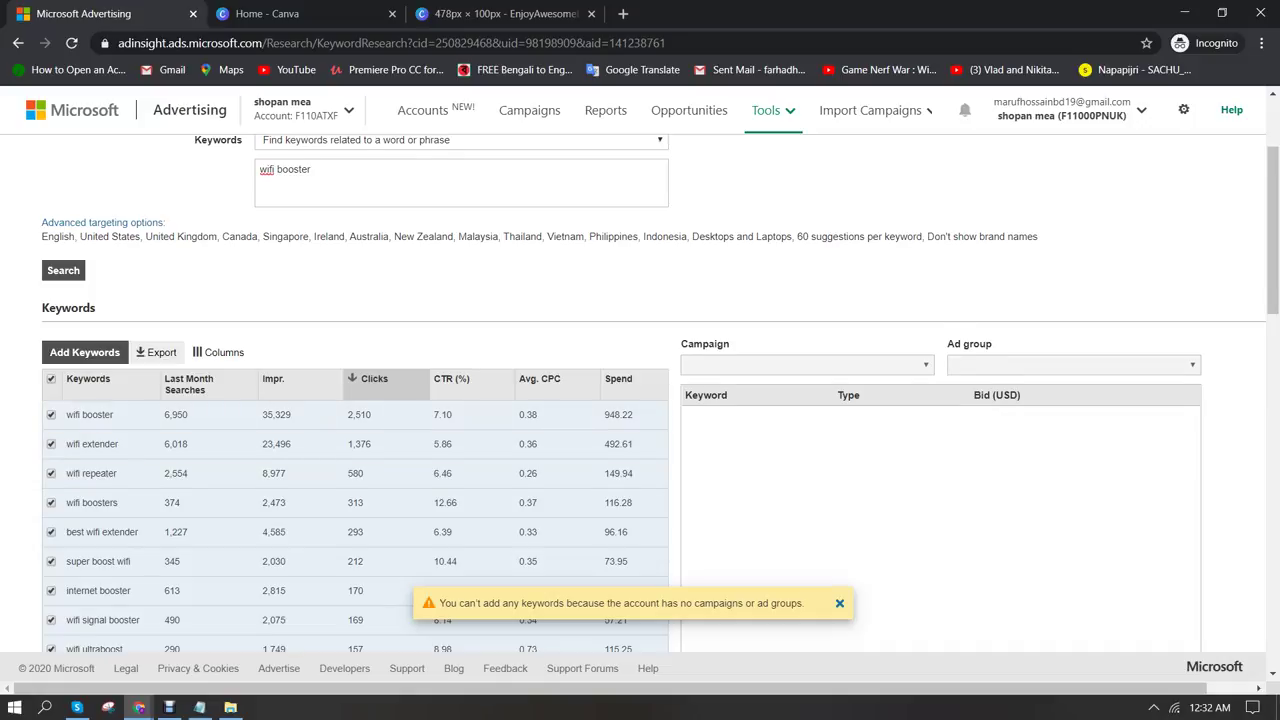
{"action": "scroll", "coordinate": [929, 110], "scroll_direction": "up", "scroll_amount": 2}
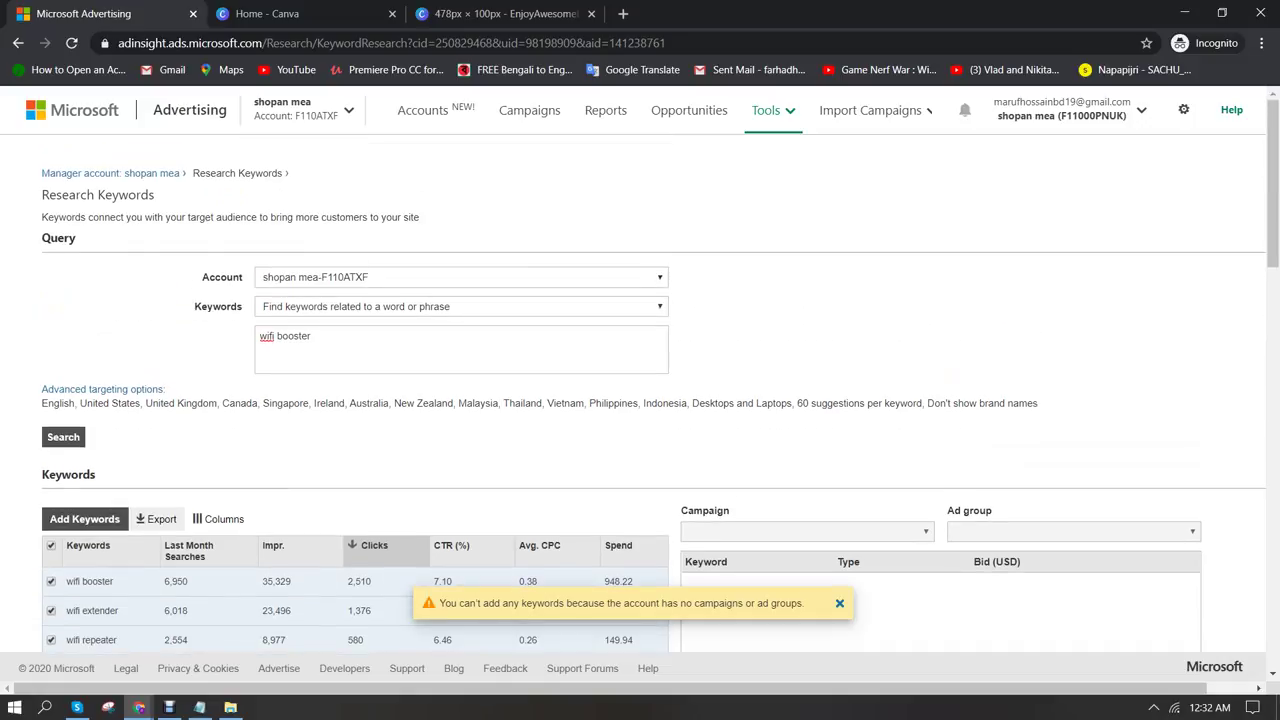
{"action": "scroll", "coordinate": [929, 110], "scroll_direction": "down", "scroll_amount": 2}
{"action": "scroll", "coordinate": [929, 110], "scroll_direction": "down", "scroll_amount": 2}
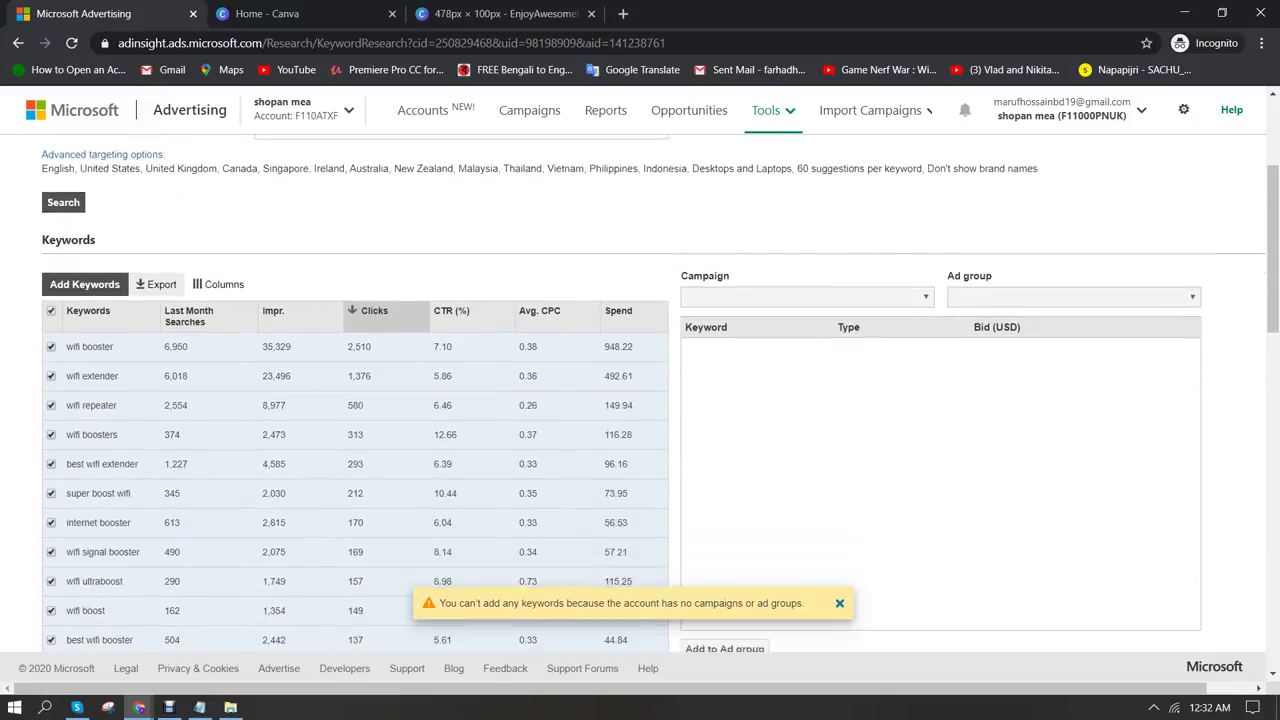
{"action": "scroll", "coordinate": [929, 110], "scroll_direction": "up", "scroll_amount": 4}
{"action": "scroll", "coordinate": [929, 110], "scroll_direction": "down", "scroll_amount": 2}
{"action": "scroll", "coordinate": [929, 110], "scroll_direction": "up", "scroll_amount": 2}
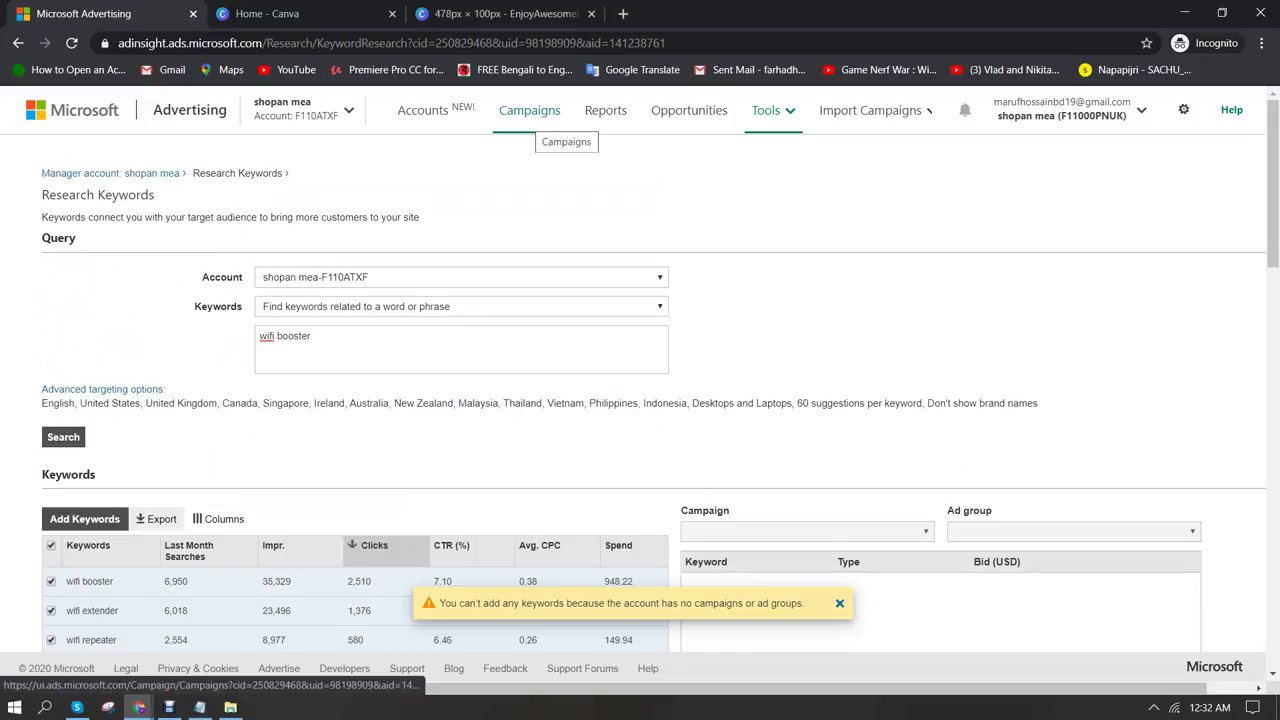
From the Campaigns list, create a new campaign and pick its campaign goal
{"action": "left_click", "coordinate": [529, 111]}
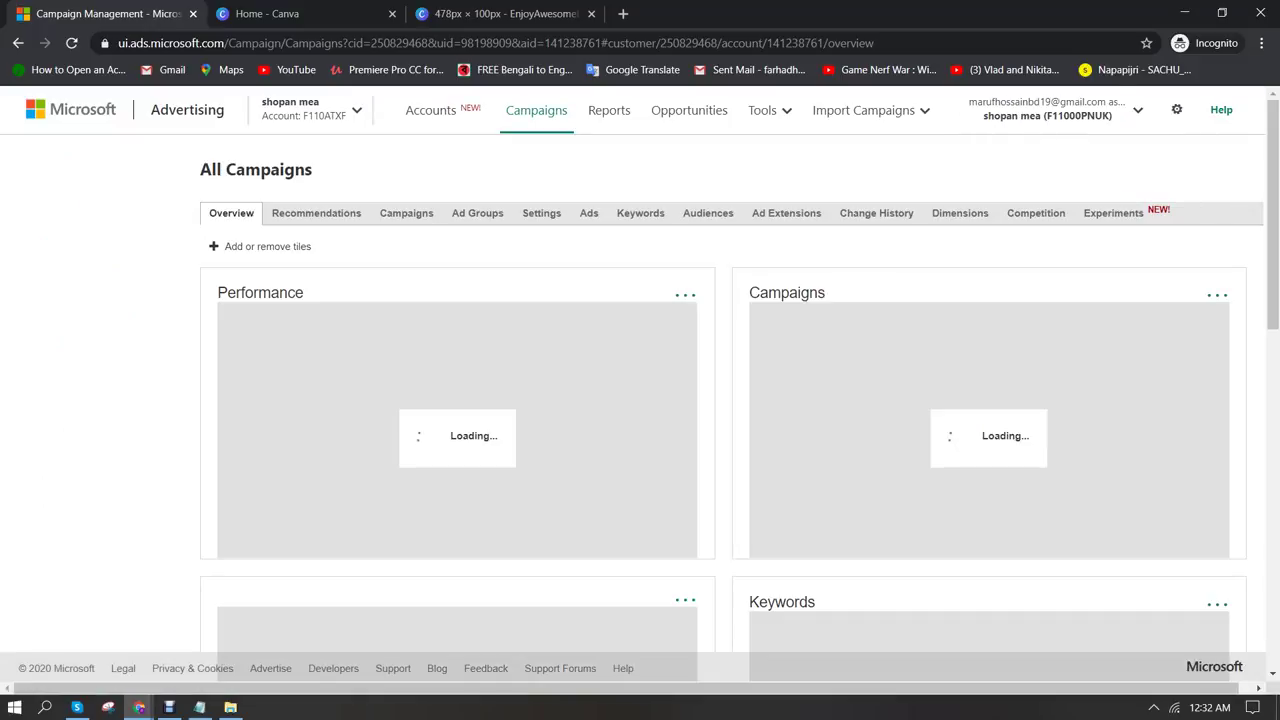
{"action": "left_click", "coordinate": [406, 213]}
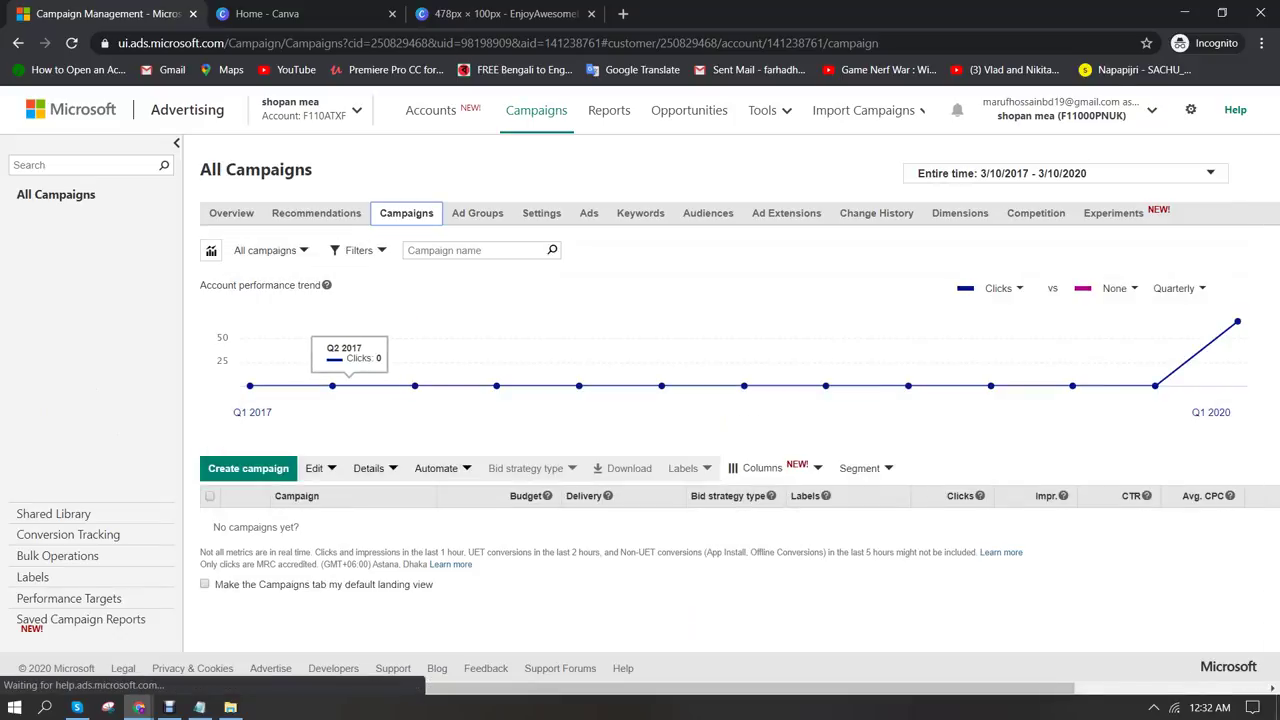
{"action": "left_click", "coordinate": [248, 468]}
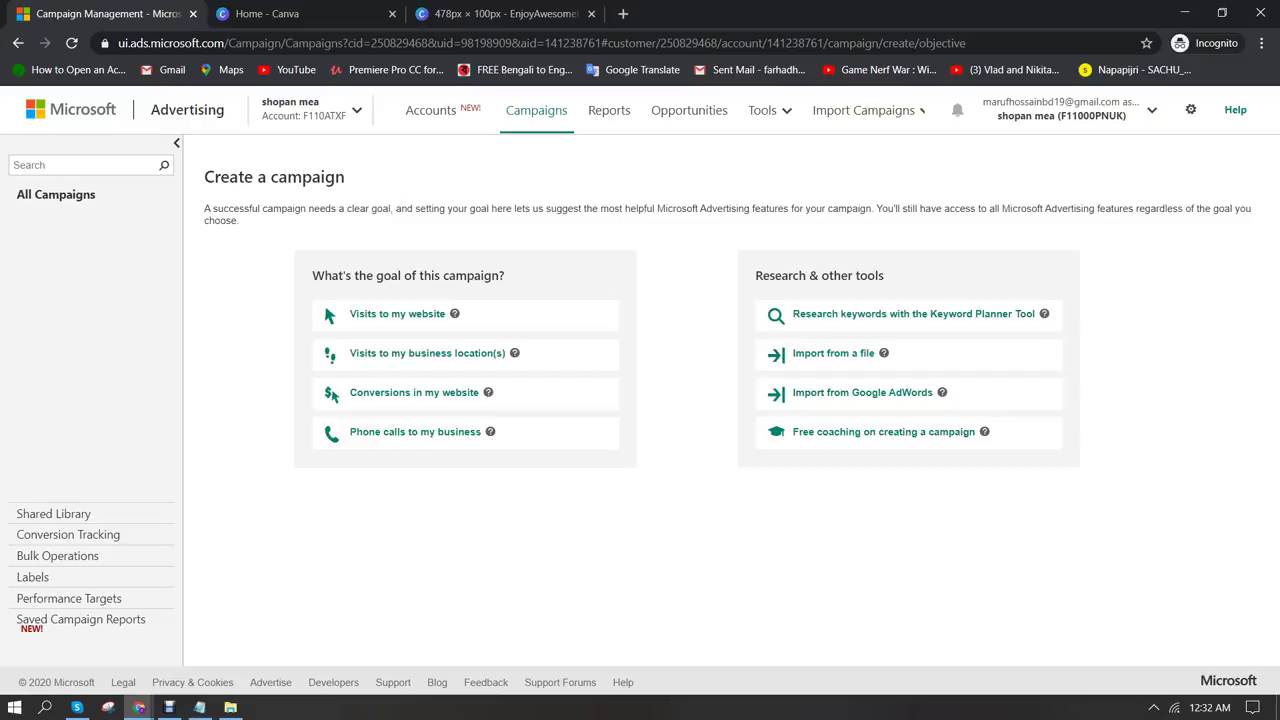
{"action": "left_click", "coordinate": [397, 313]}
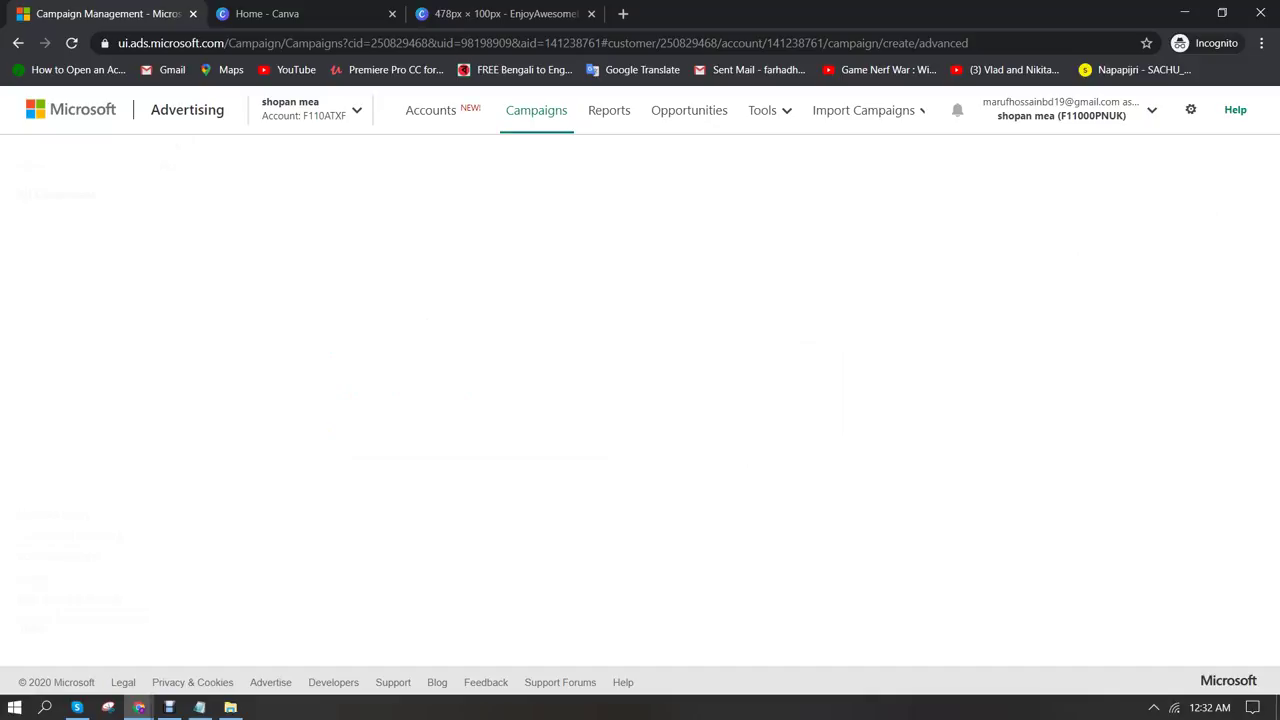
Name the campaign 'wifi booster', keep the 25.00 USD budget, and choose specific locations
{"action": "left_click", "coordinate": [290, 261]}
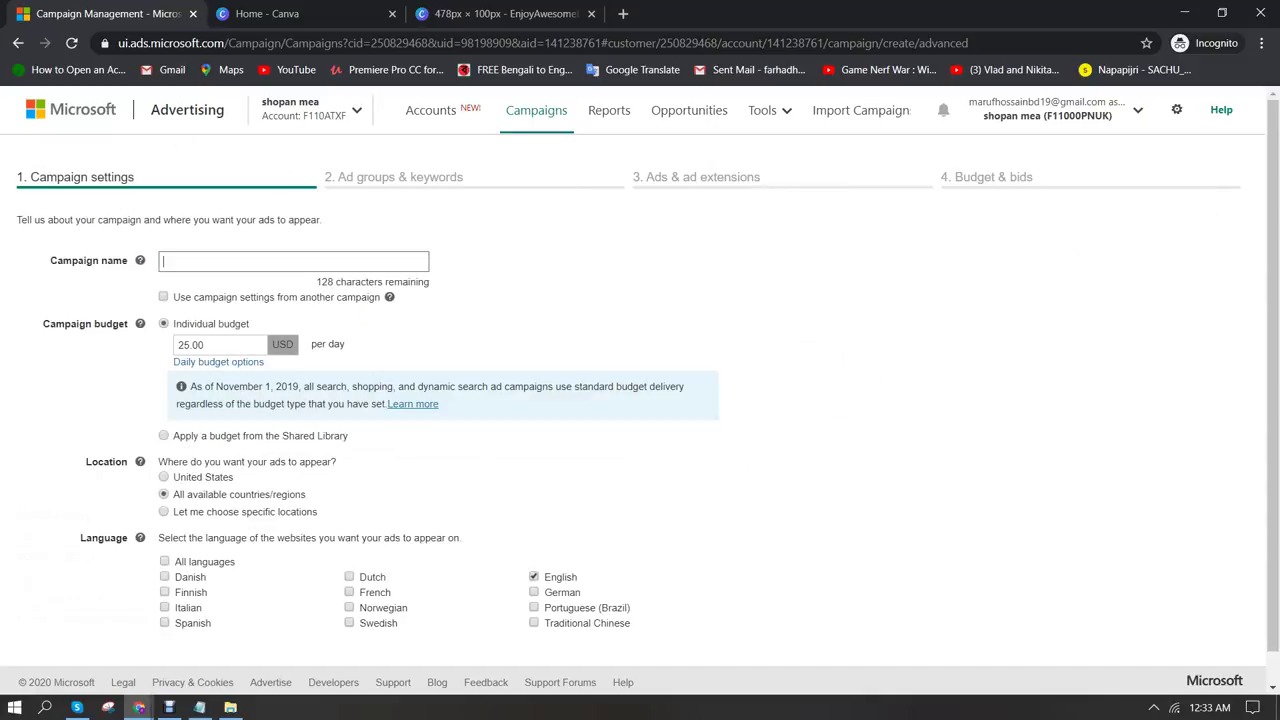
{"action": "type", "text": "wifi booster"}
{"action": "left_click", "coordinate": [205, 344]}
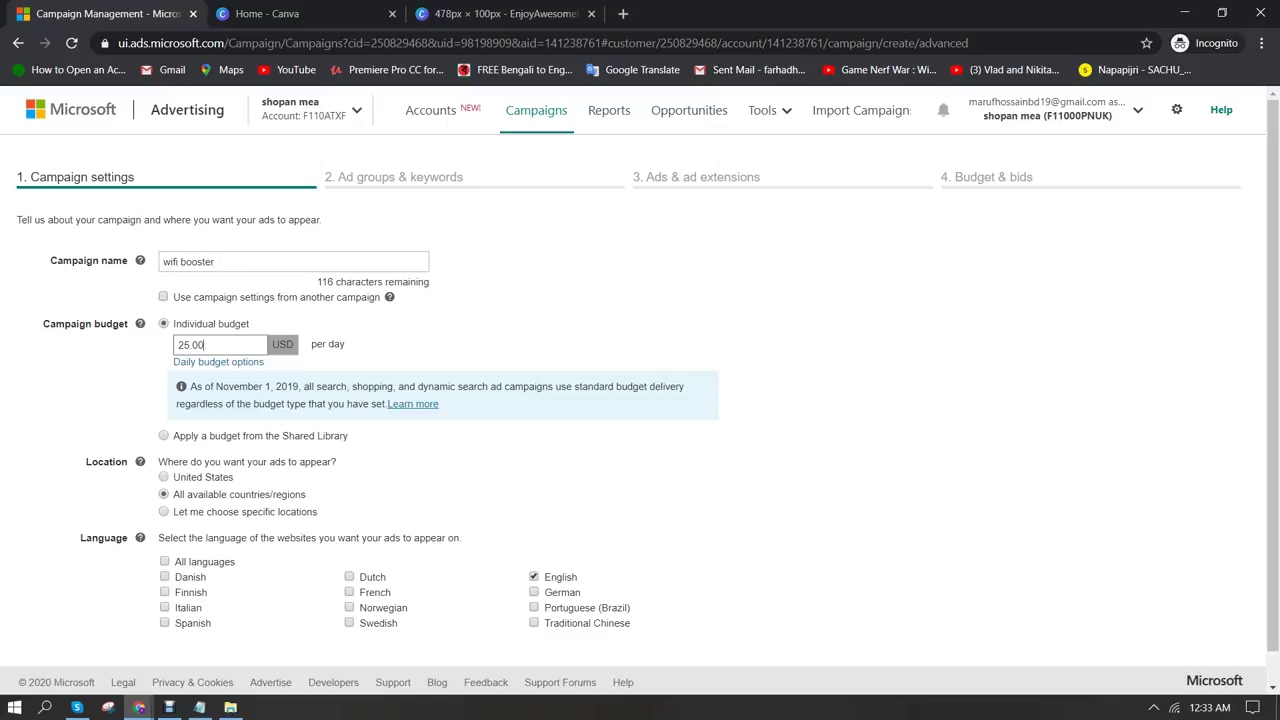
{"action": "scroll", "coordinate": [218, 361], "scroll_direction": "down", "scroll_amount": 1}
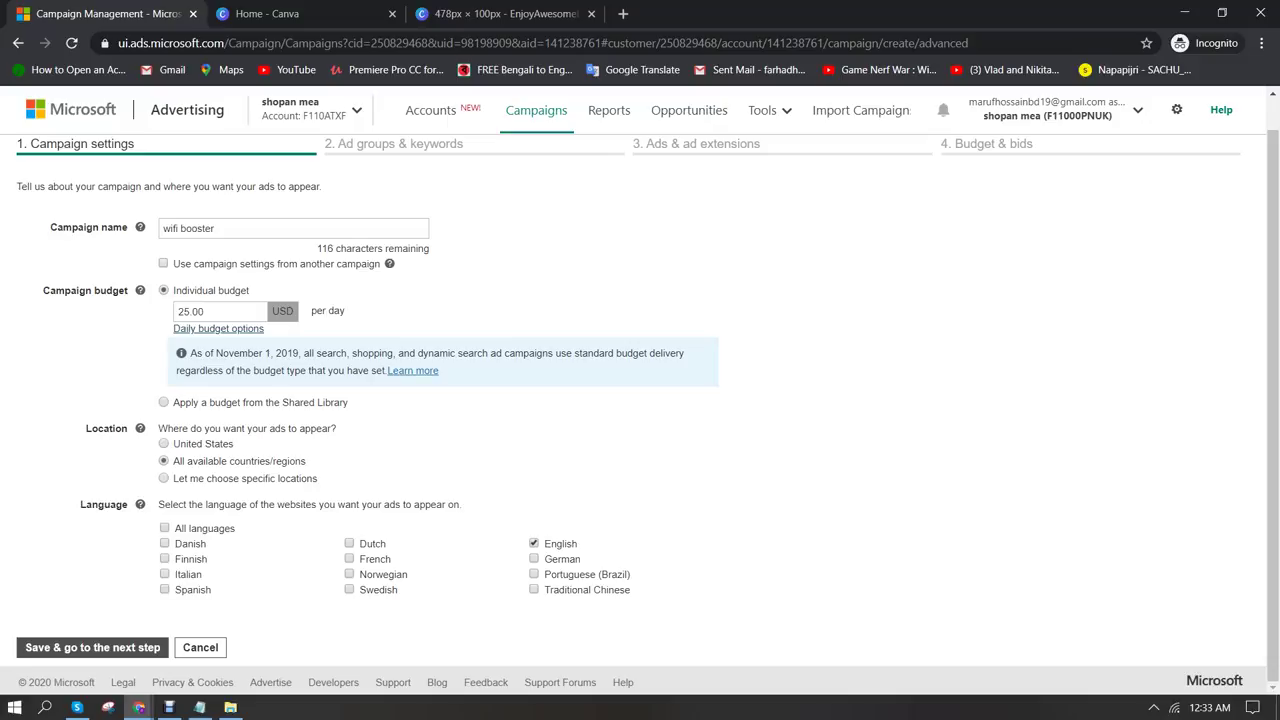
{"action": "left_click", "coordinate": [164, 478]}
{"action": "scroll", "coordinate": [640, 400], "scroll_direction": "down", "scroll_amount": 3}
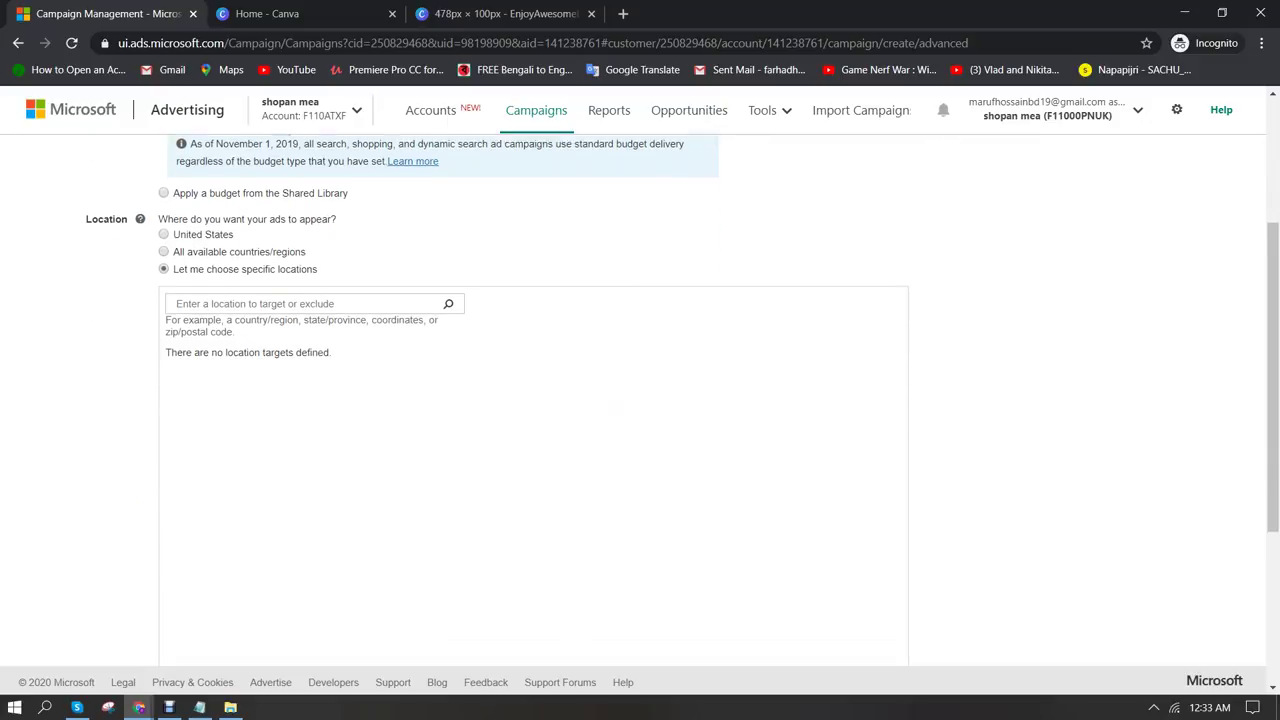
Add the United States and the Philippines as targeted locations
{"action": "left_click", "coordinate": [300, 263]}
{"action": "type", "text": "u"}
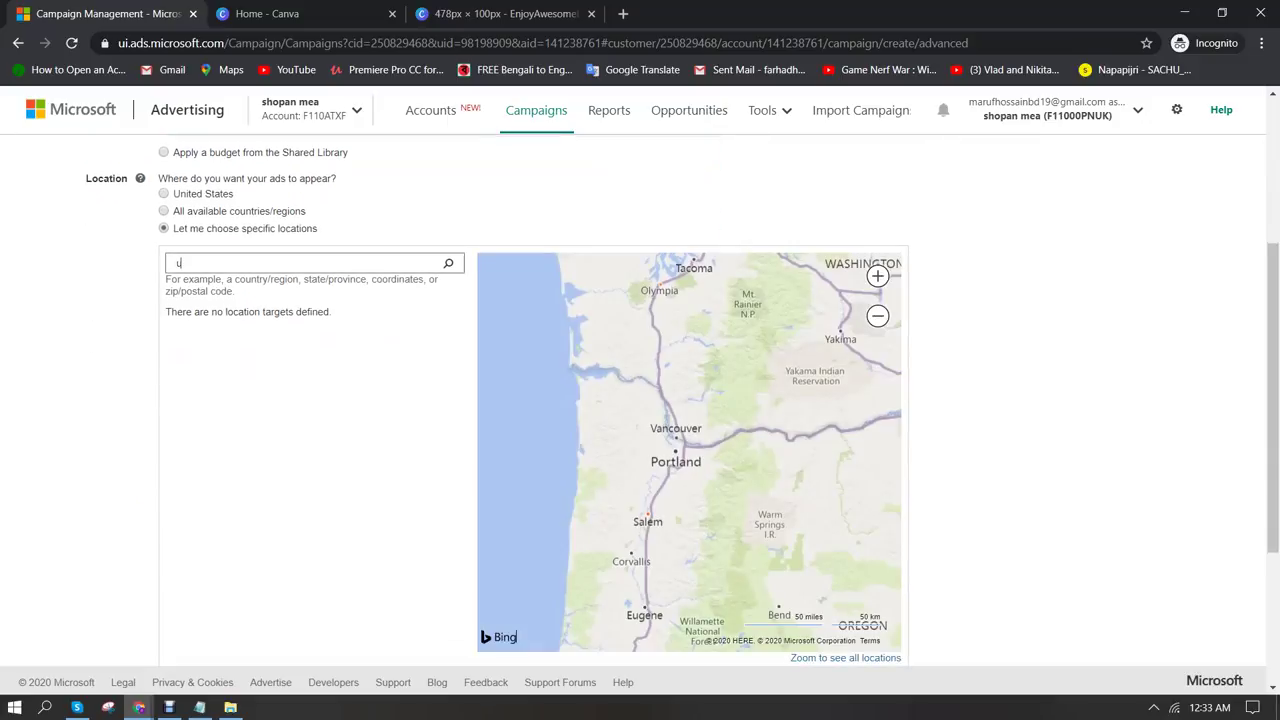
{"action": "type", "text": "nited states"}
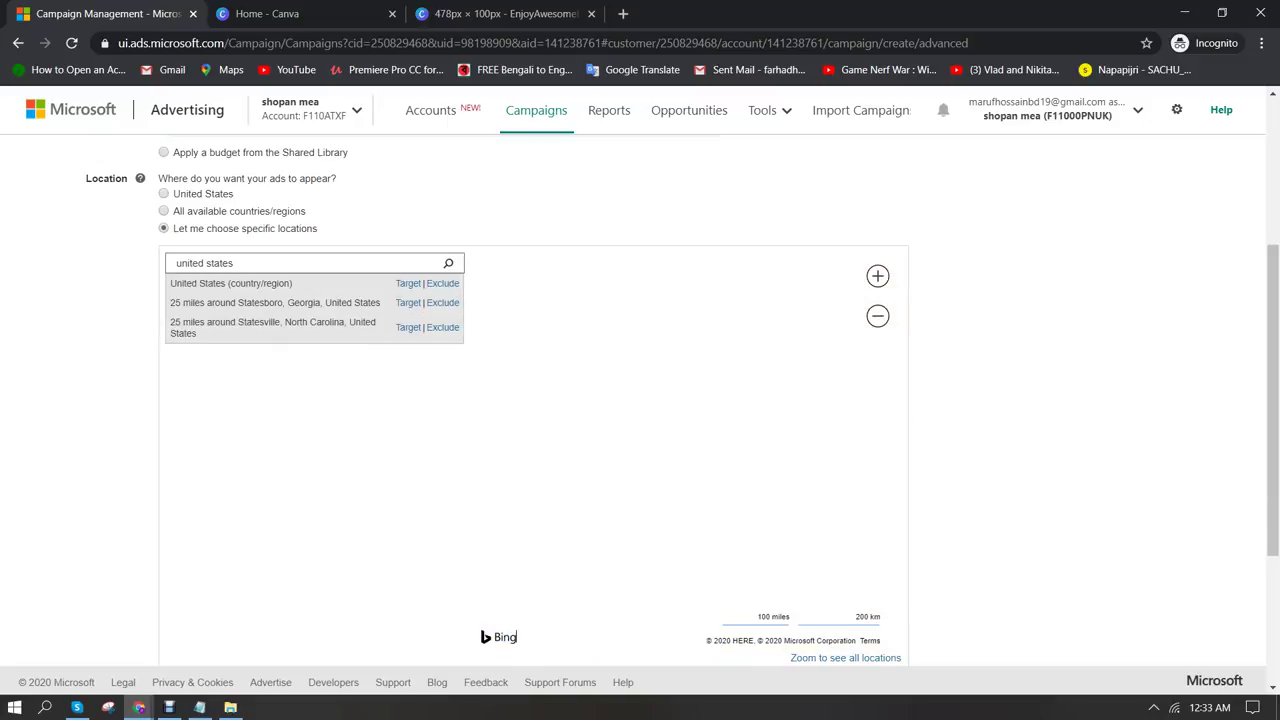
{"action": "double_click", "coordinate": [400, 281]}
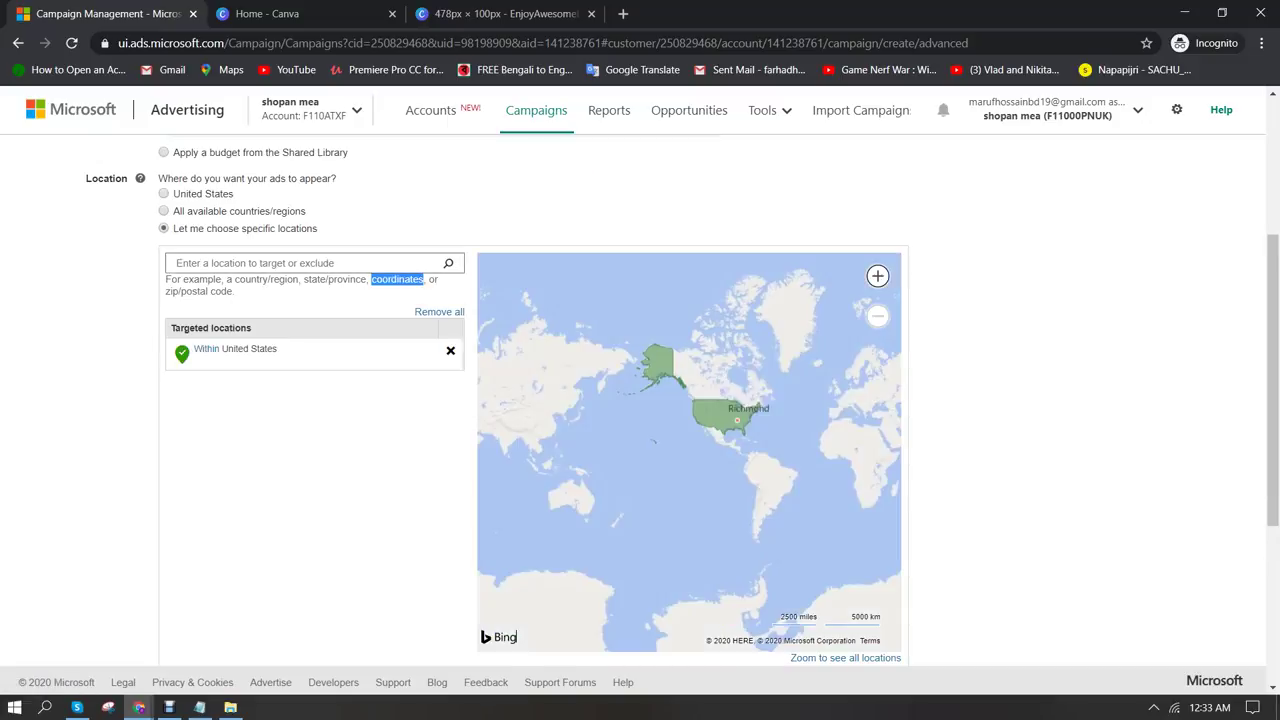
{"action": "left_click", "coordinate": [175, 262]}
{"action": "type", "text": "ph"}
{"action": "type", "text": "l"}
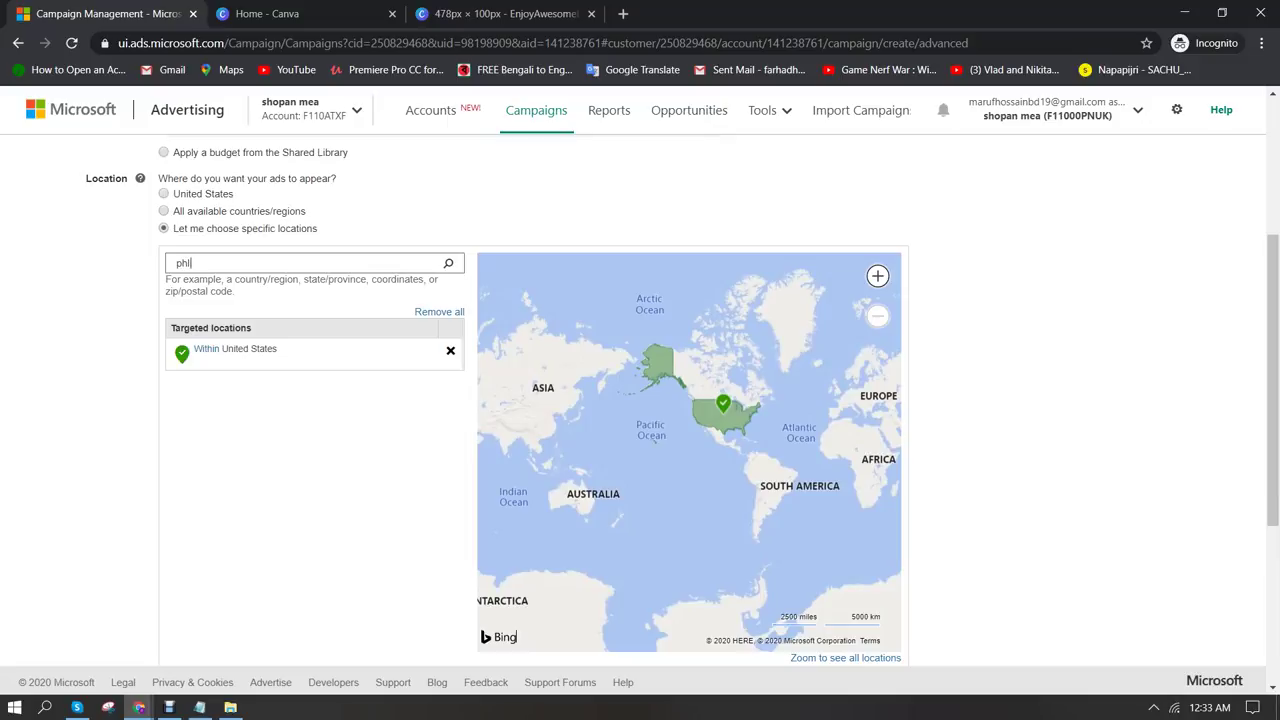
{"action": "type", "text": "i"}
{"action": "key", "text": "BackSpace"}
{"action": "key", "text": "BackSpace"}
{"action": "type", "text": "il"}
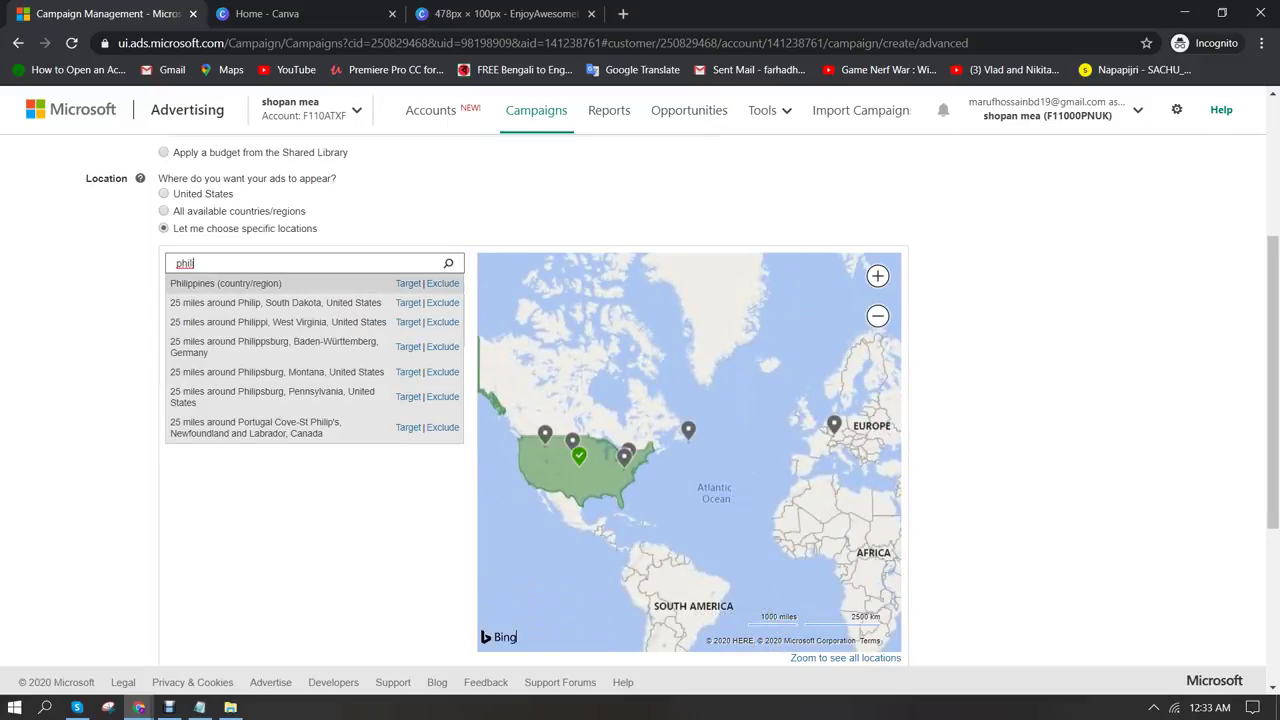
{"action": "left_click", "coordinate": [408, 285]}
Add United Kingdom, Canada, Australia and New Zealand to the targeted locations
{"action": "type", "text": "united king"}
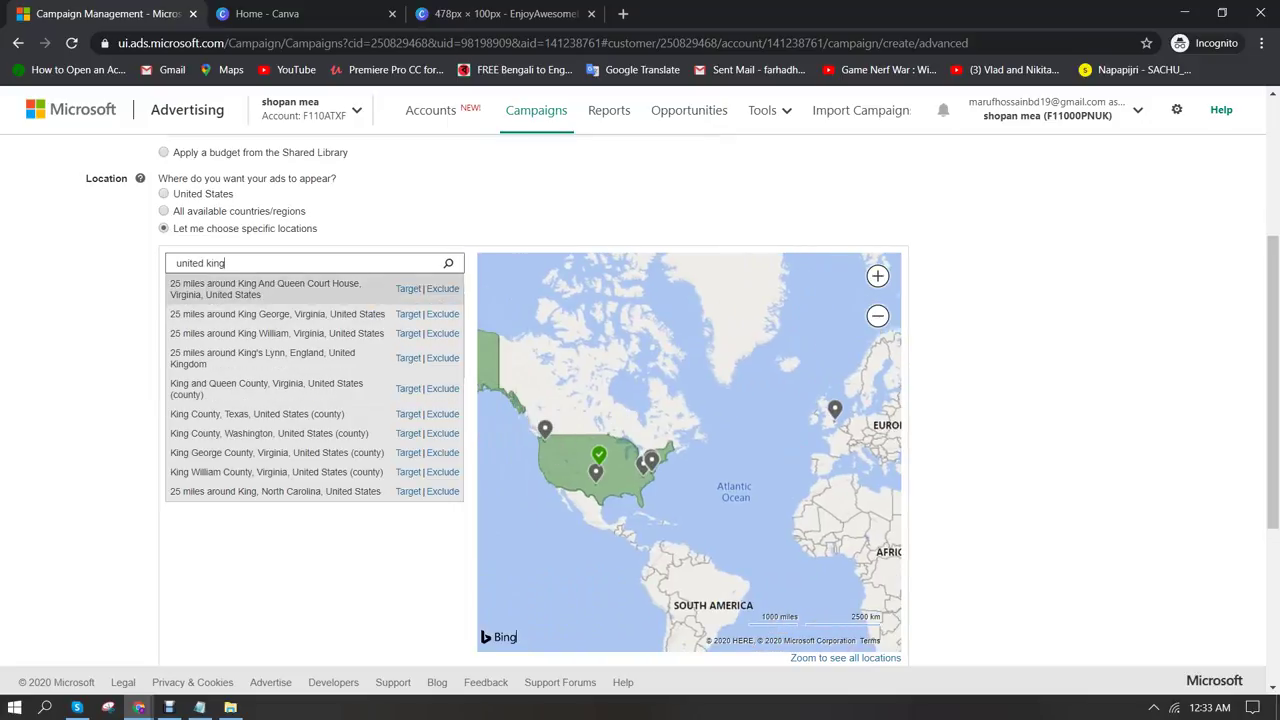
{"action": "type", "text": "dom"}
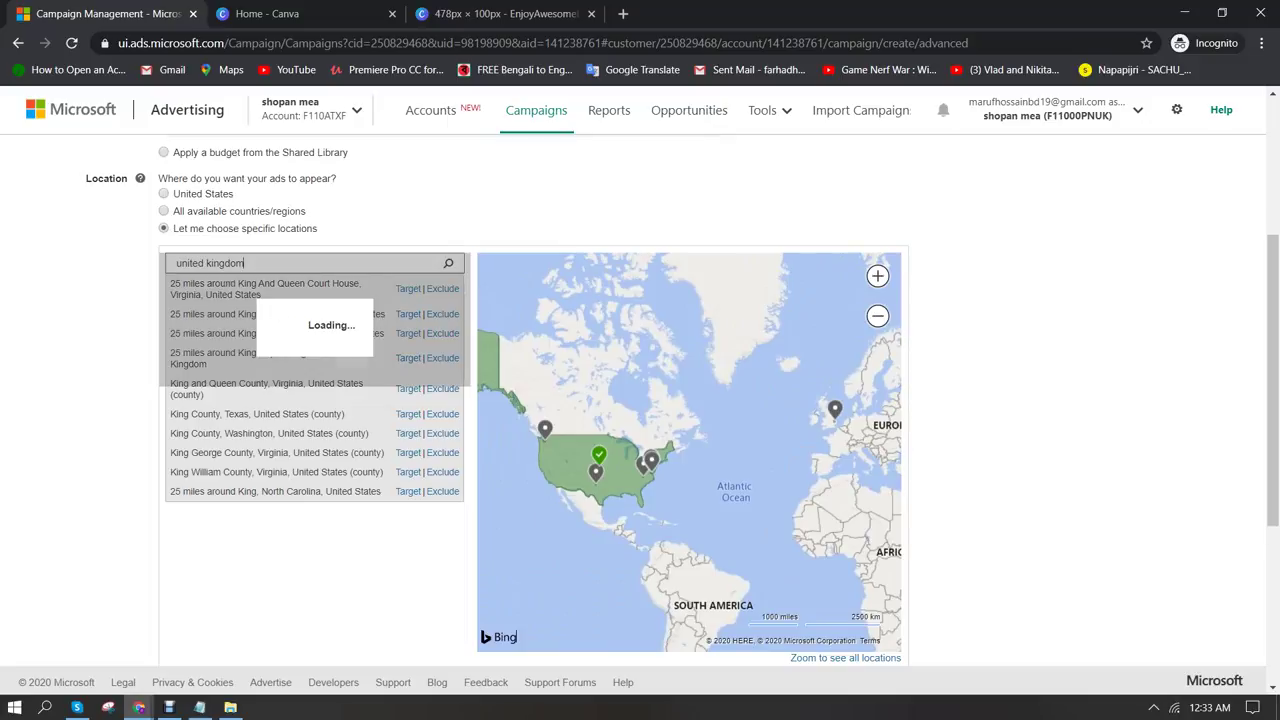
{"action": "left_click", "coordinate": [408, 283]}
{"action": "type", "text": "canada"}
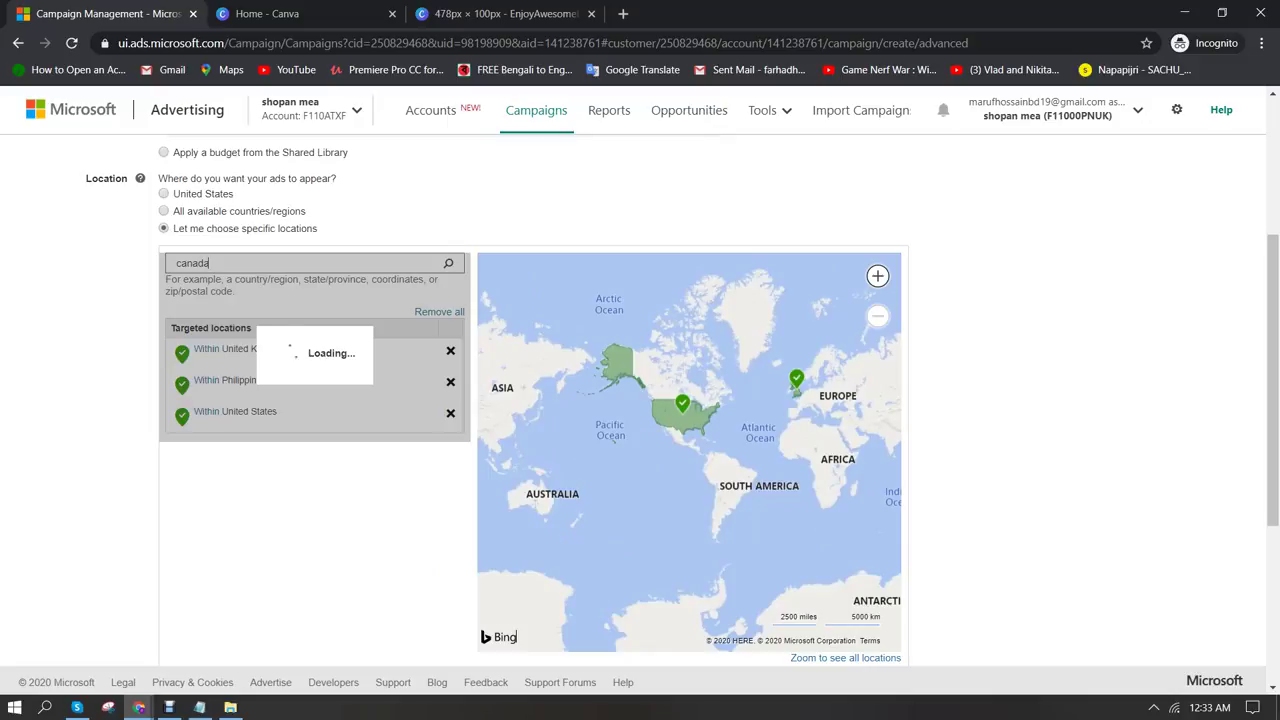
{"action": "left_click", "coordinate": [408, 283]}
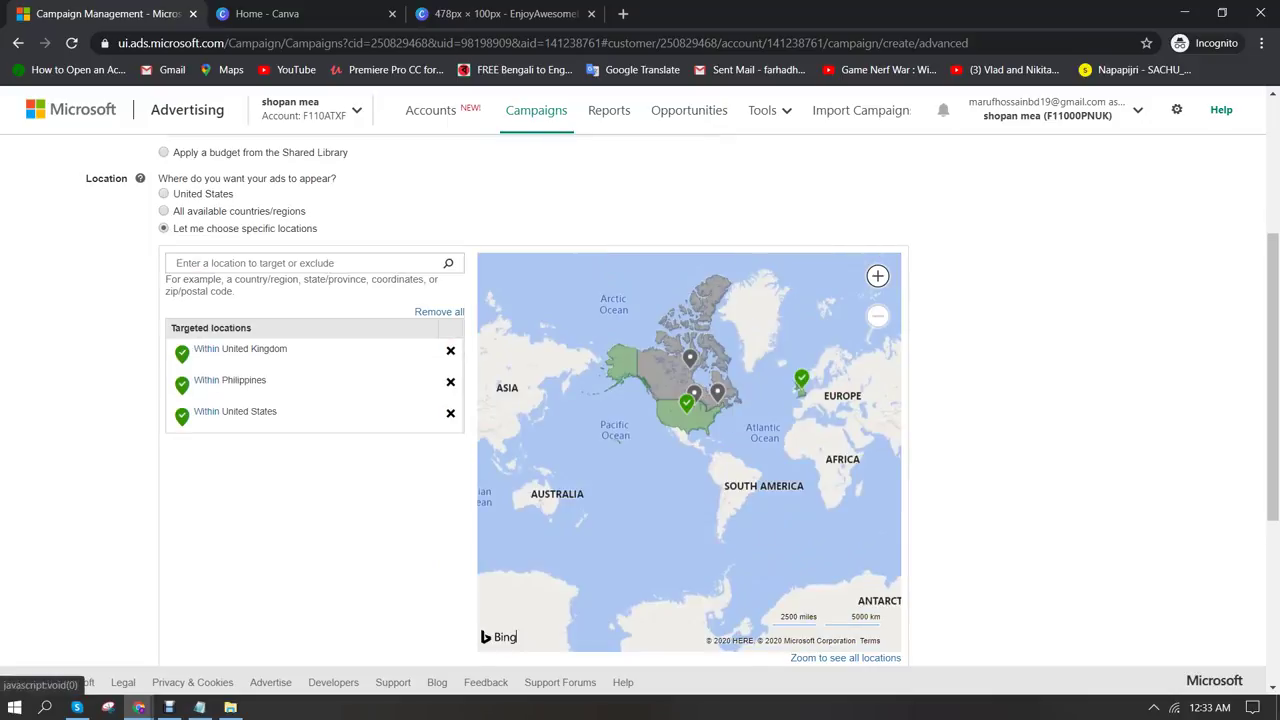
{"action": "type", "text": "australia"}
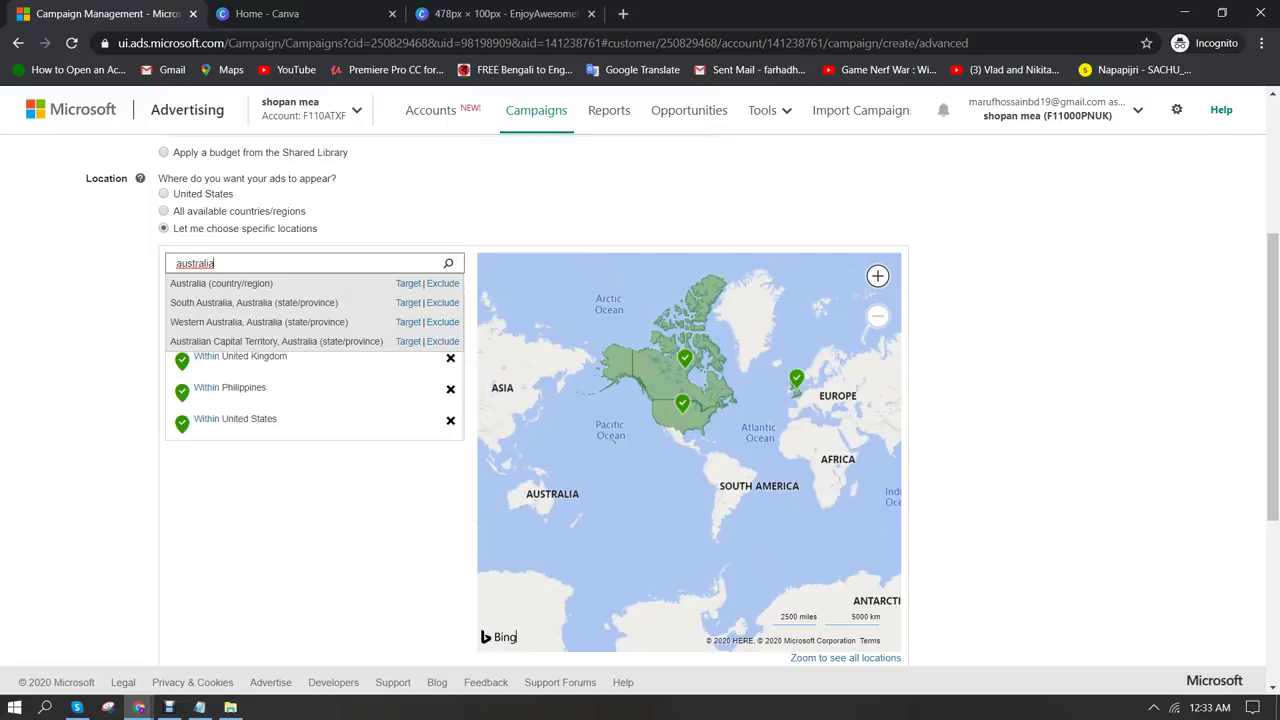
{"action": "left_click", "coordinate": [408, 283]}
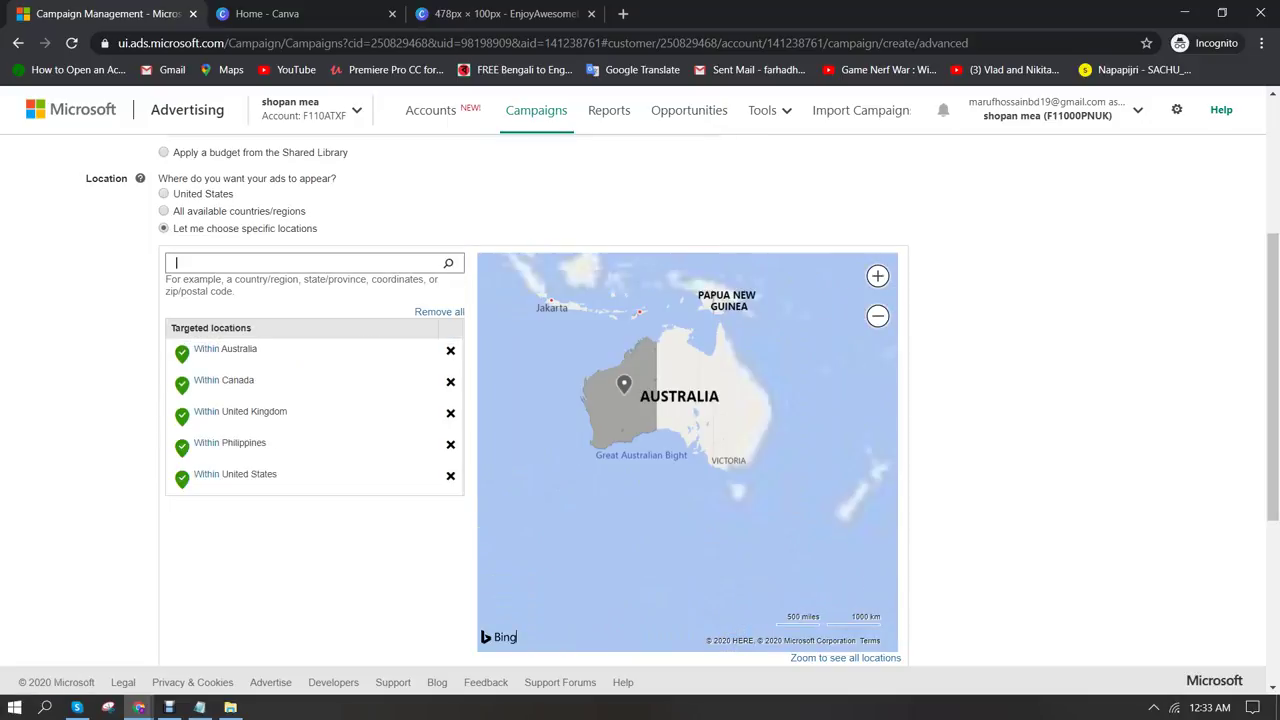
{"action": "type", "text": "new"}
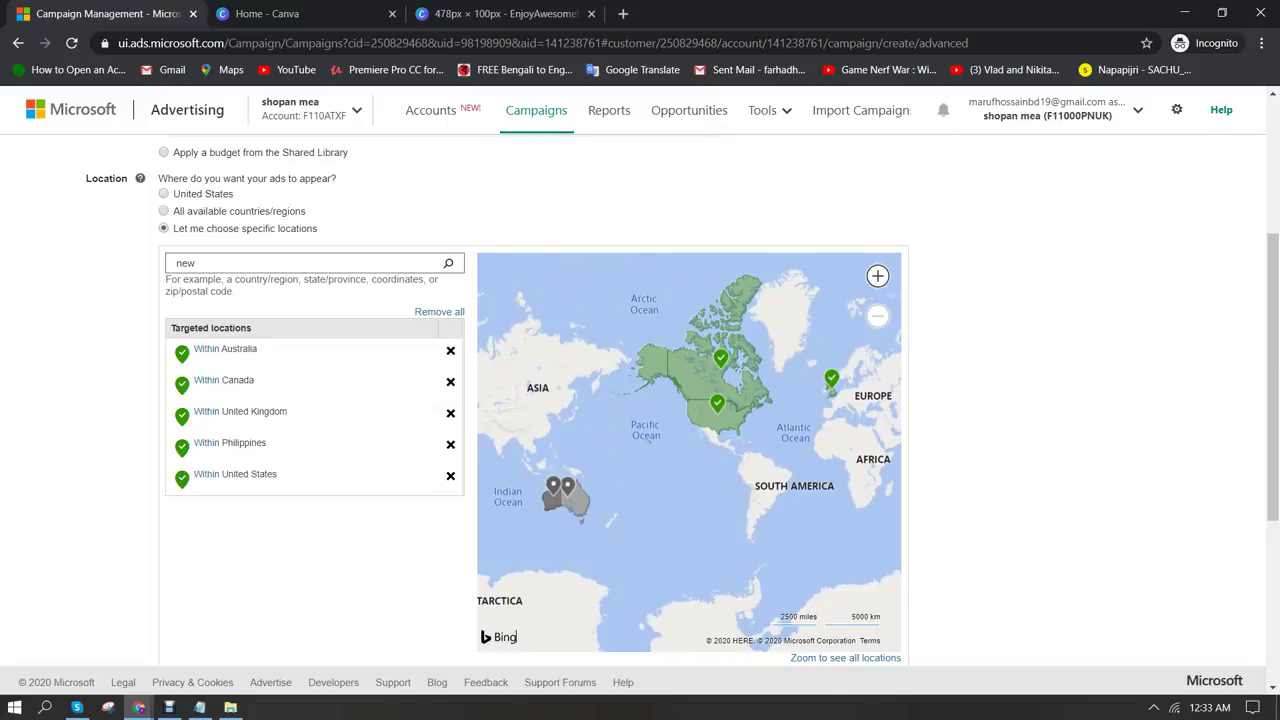
{"action": "type", "text": " zealand"}
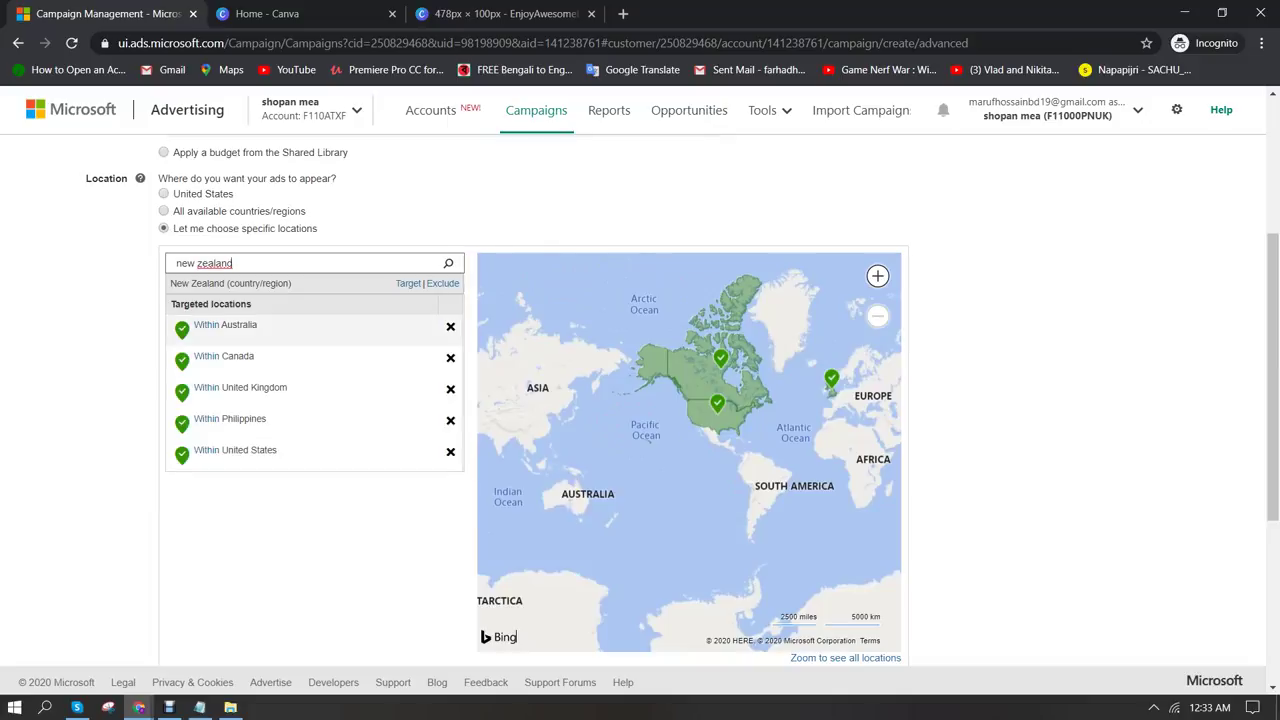
{"action": "left_click", "coordinate": [408, 283]}
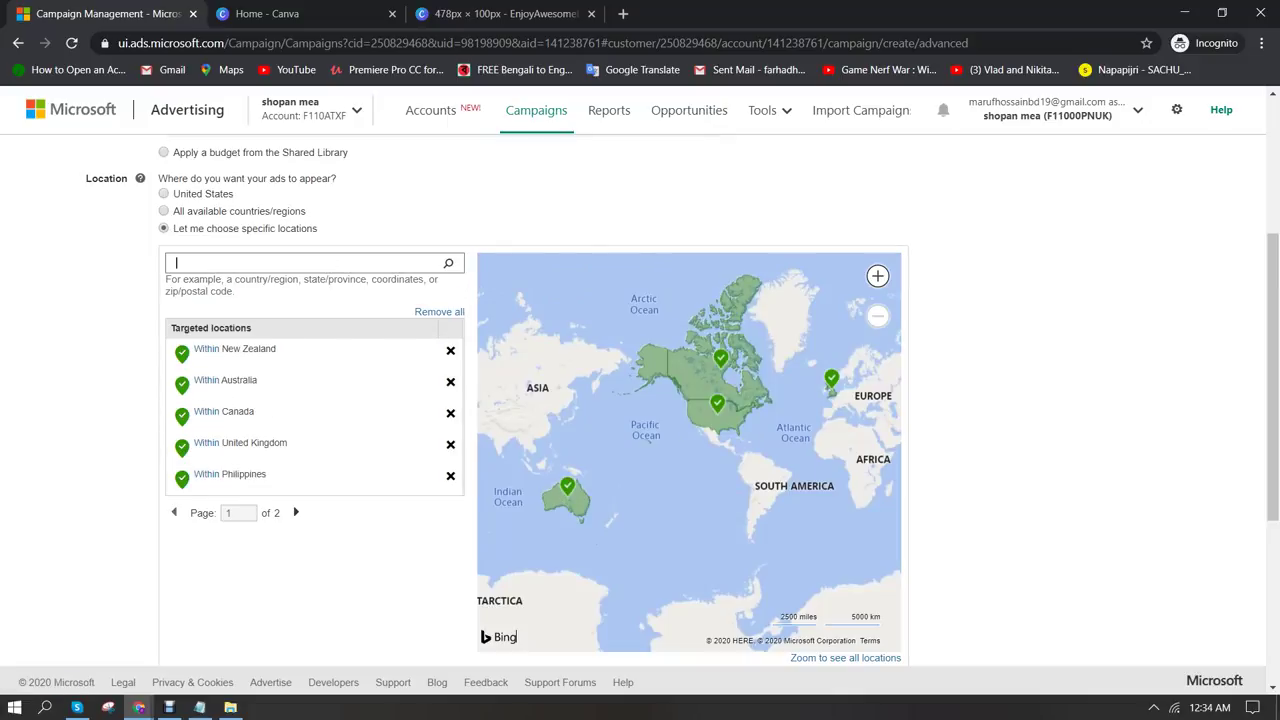
Add South Africa and search for Malaysia as further targeted locations
{"action": "type", "text": "south africa"}
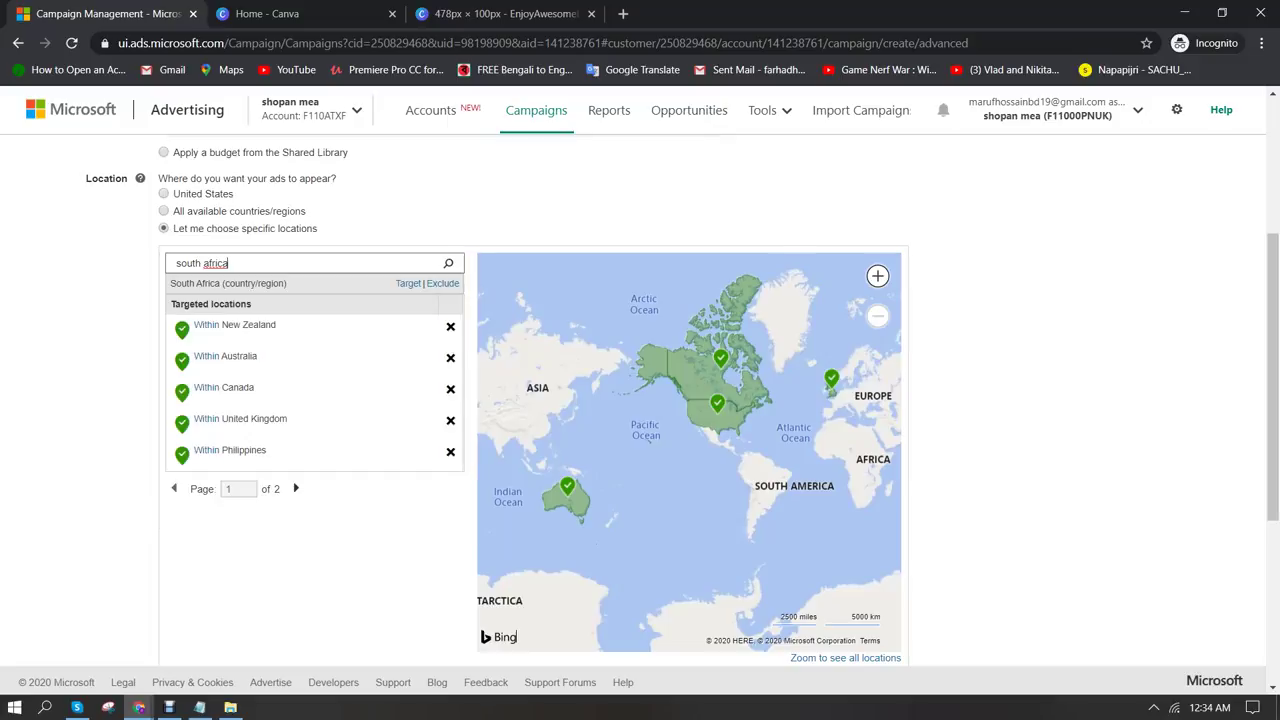
{"action": "left_click", "coordinate": [408, 283]}
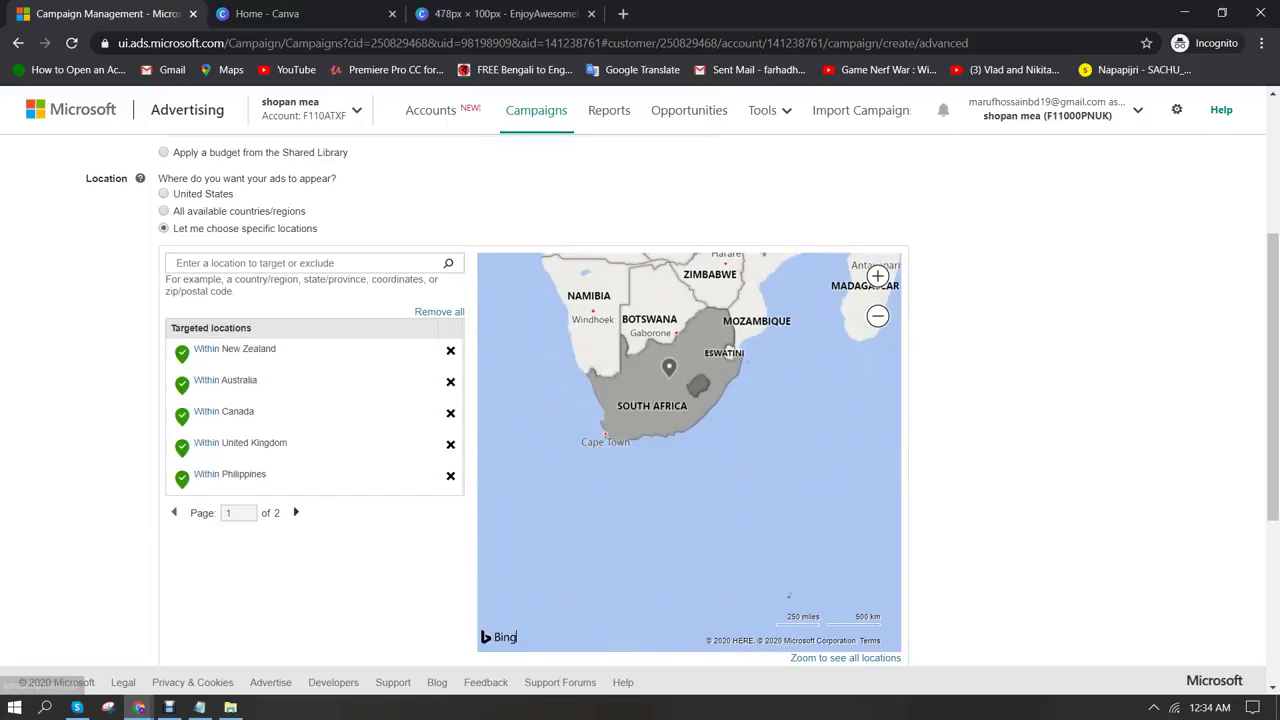
{"action": "type", "text": "malaysia"}
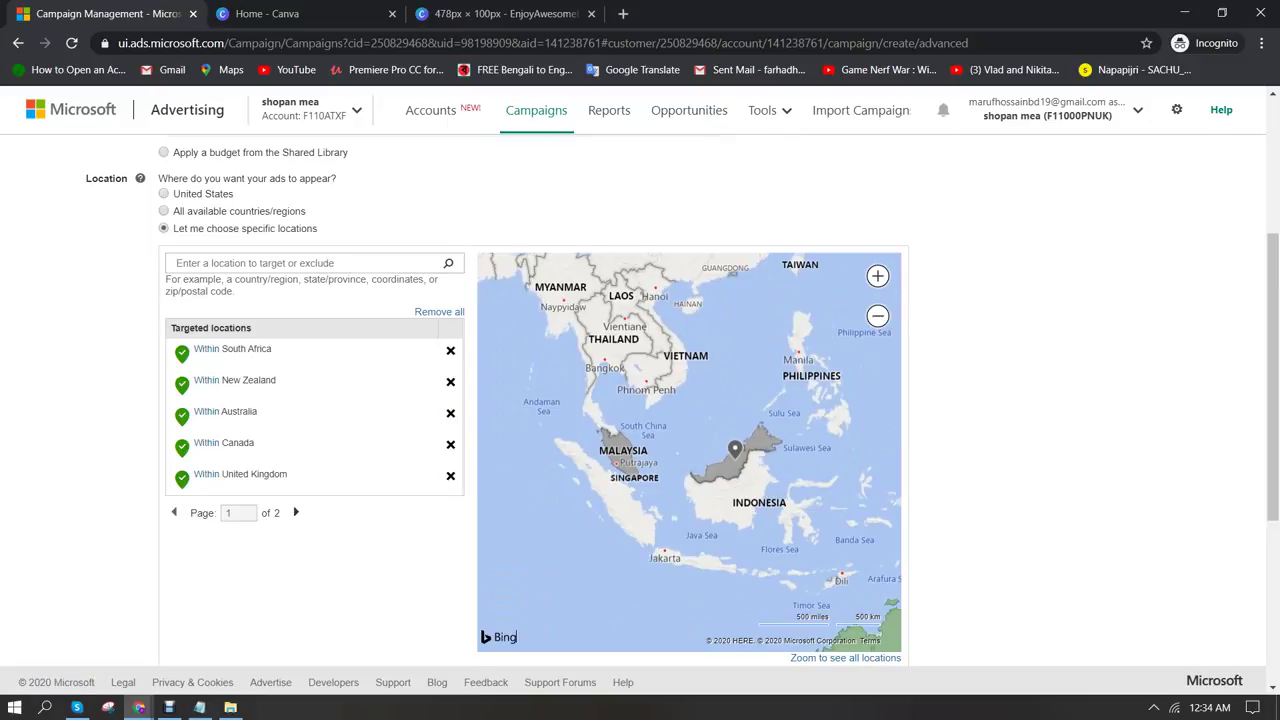
{"action": "scroll", "coordinate": [640, 400], "scroll_direction": "down", "scroll_amount": 2}
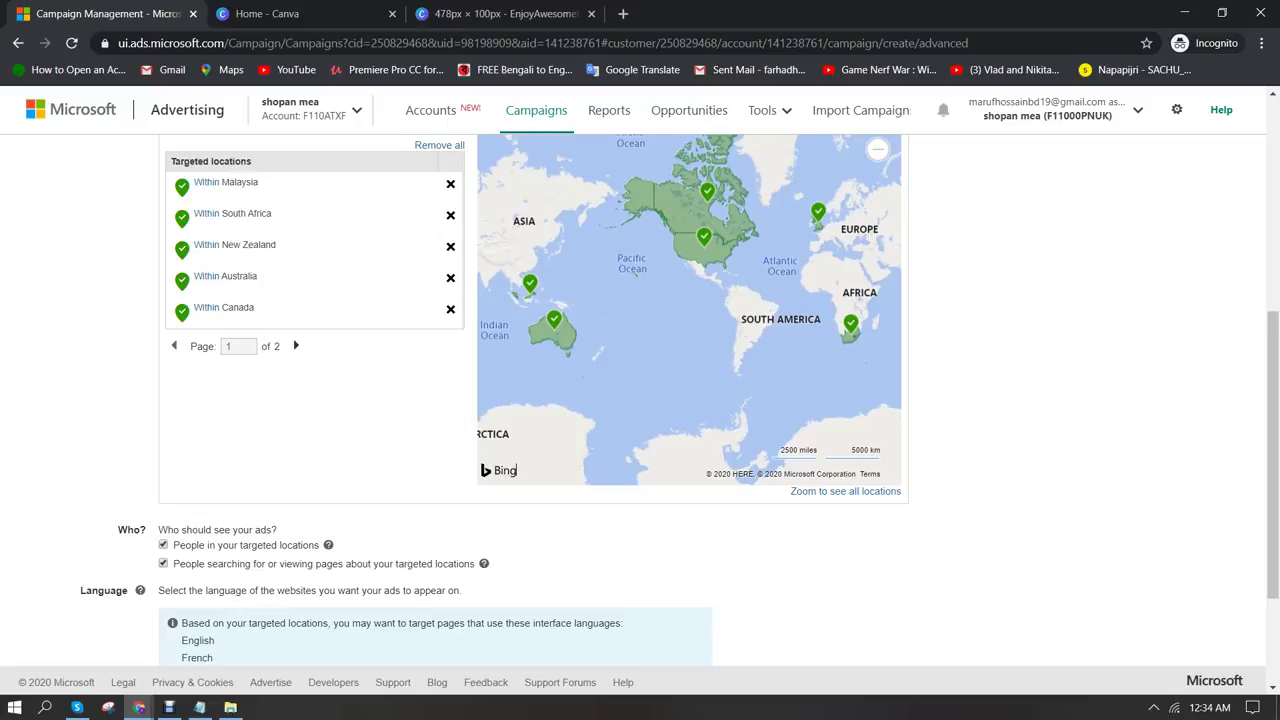
Add the suggested French language, then save settings and continue to ad groups
{"action": "scroll", "coordinate": [640, 400], "scroll_direction": "down", "scroll_amount": 2}
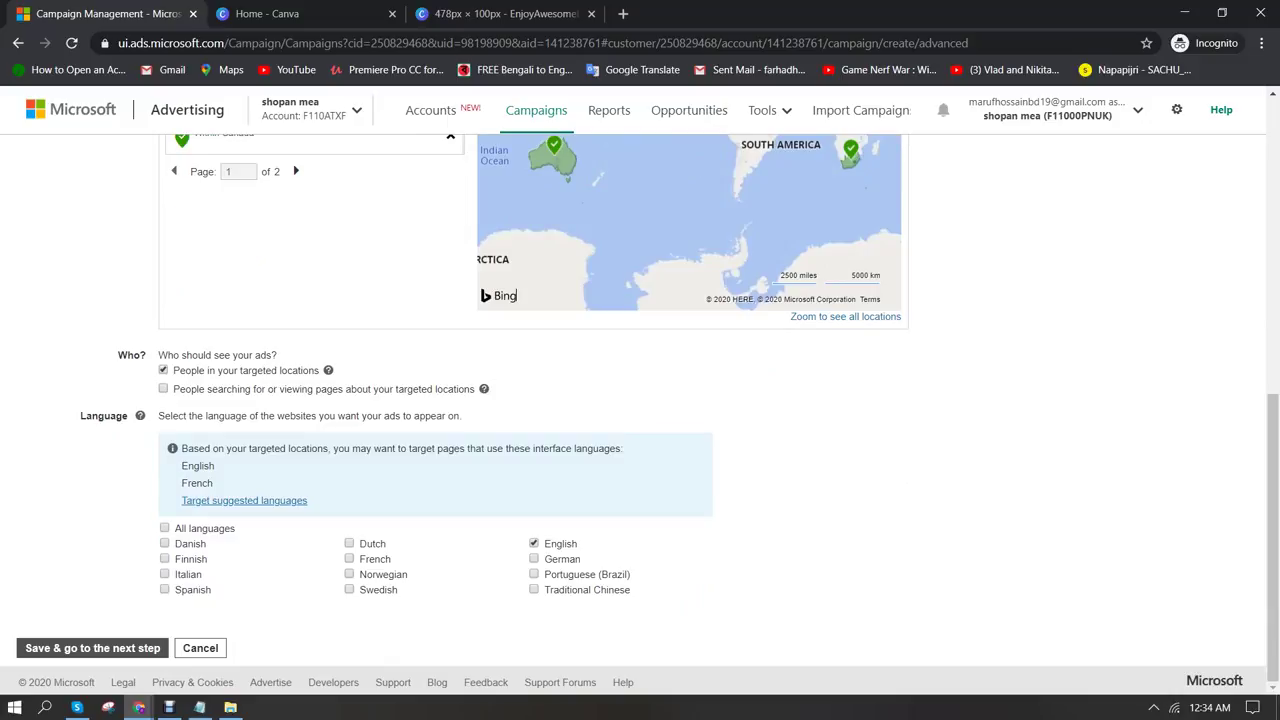
{"action": "left_click", "coordinate": [244, 500]}
{"action": "scroll", "coordinate": [640, 400], "scroll_direction": "up", "scroll_amount": 5}
{"action": "scroll", "coordinate": [640, 400], "scroll_direction": "up", "scroll_amount": 1}
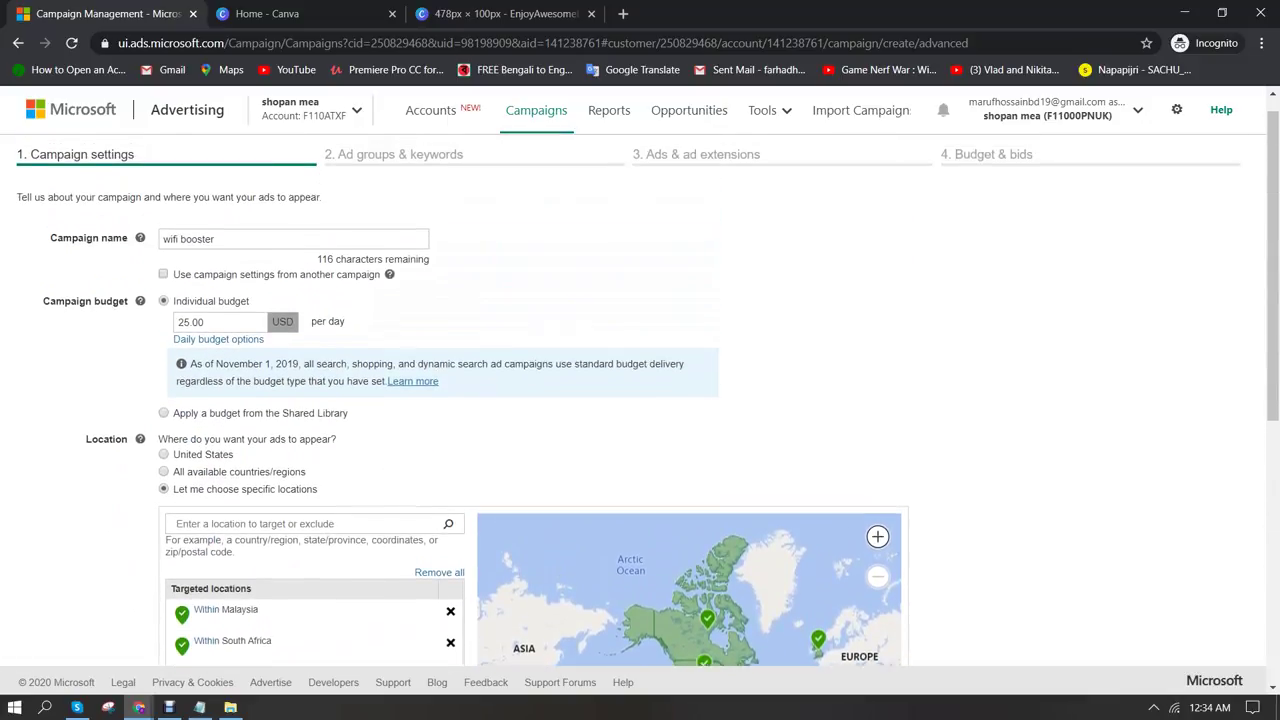
{"action": "scroll", "coordinate": [640, 400], "scroll_direction": "down", "scroll_amount": 5}
{"action": "left_click", "coordinate": [92, 648]}
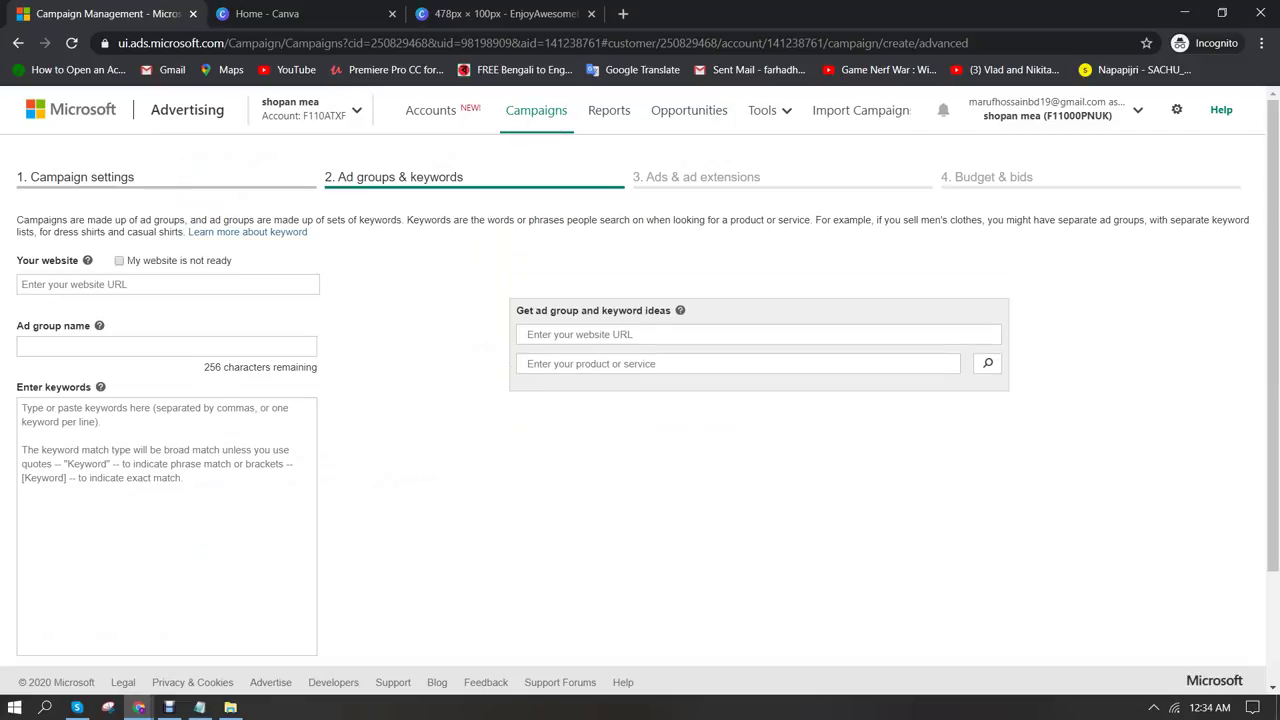
Search ad group and keyword ideas for 'wifi booster' and review the suggested groups
{"action": "left_click", "coordinate": [738, 404]}
{"action": "type", "text": "wifi booster"}
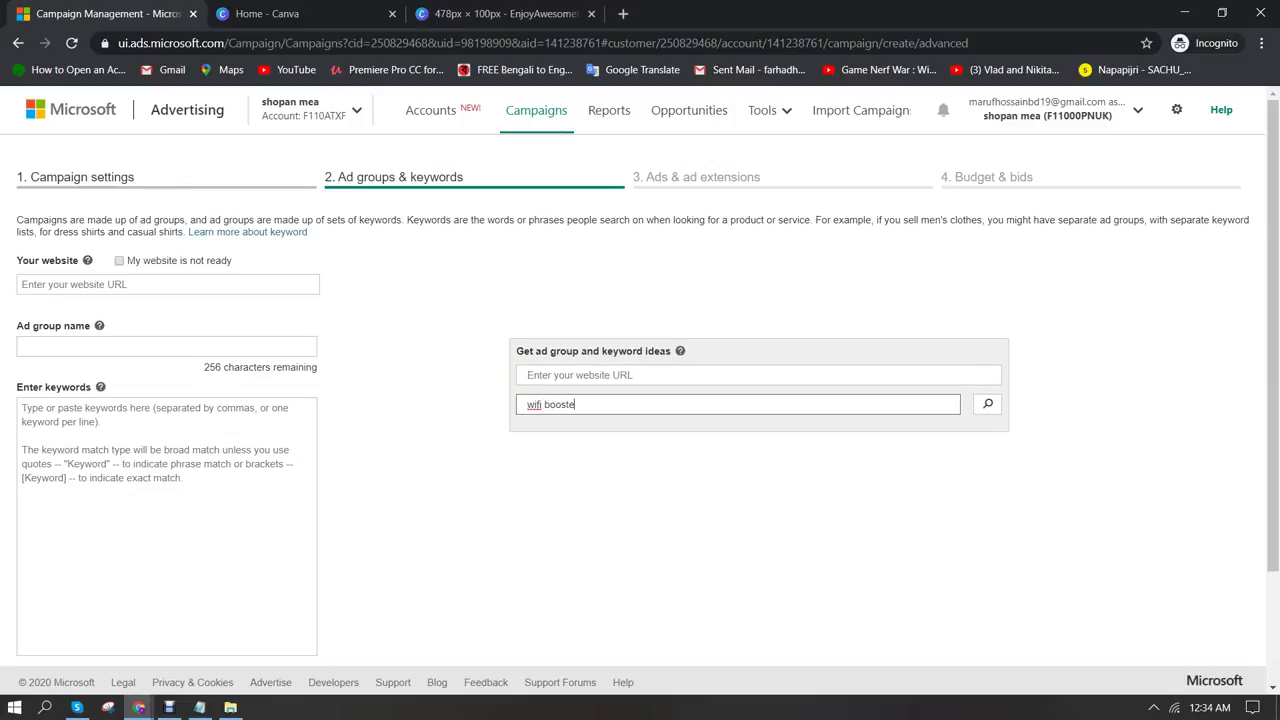
{"action": "key", "text": "Return"}
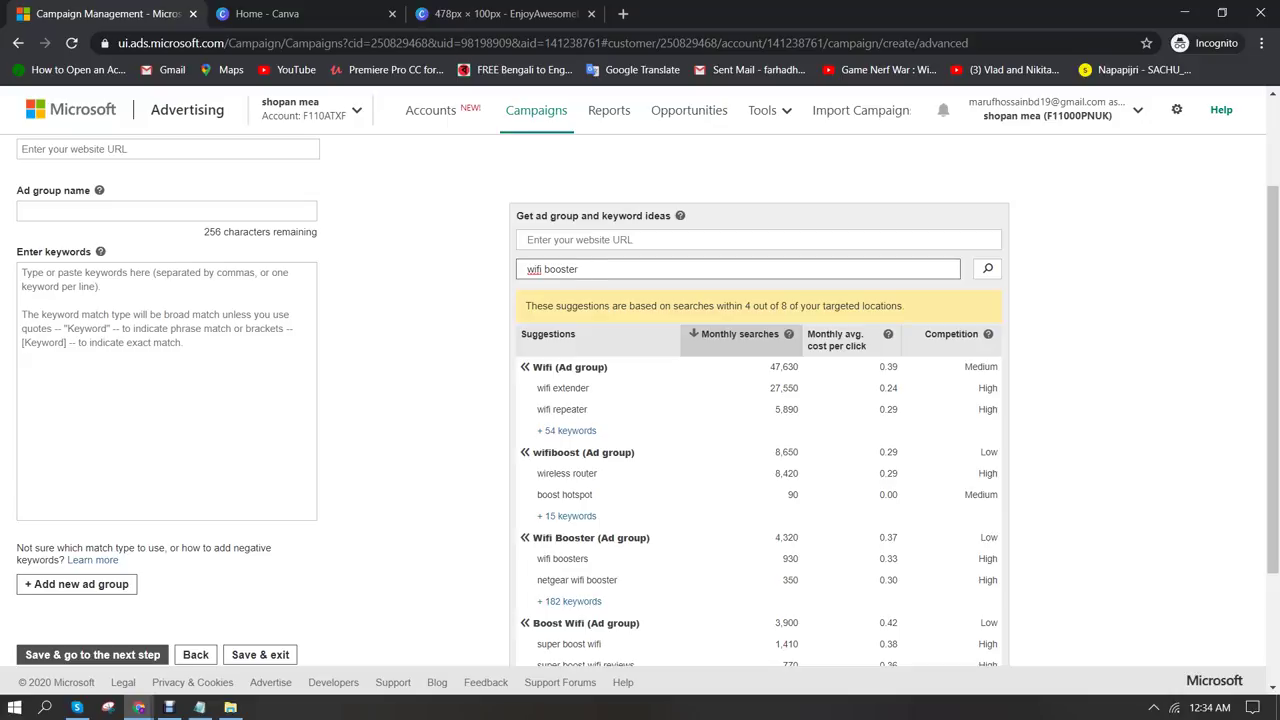
{"action": "scroll", "coordinate": [640, 400], "scroll_direction": "down", "scroll_amount": 1}
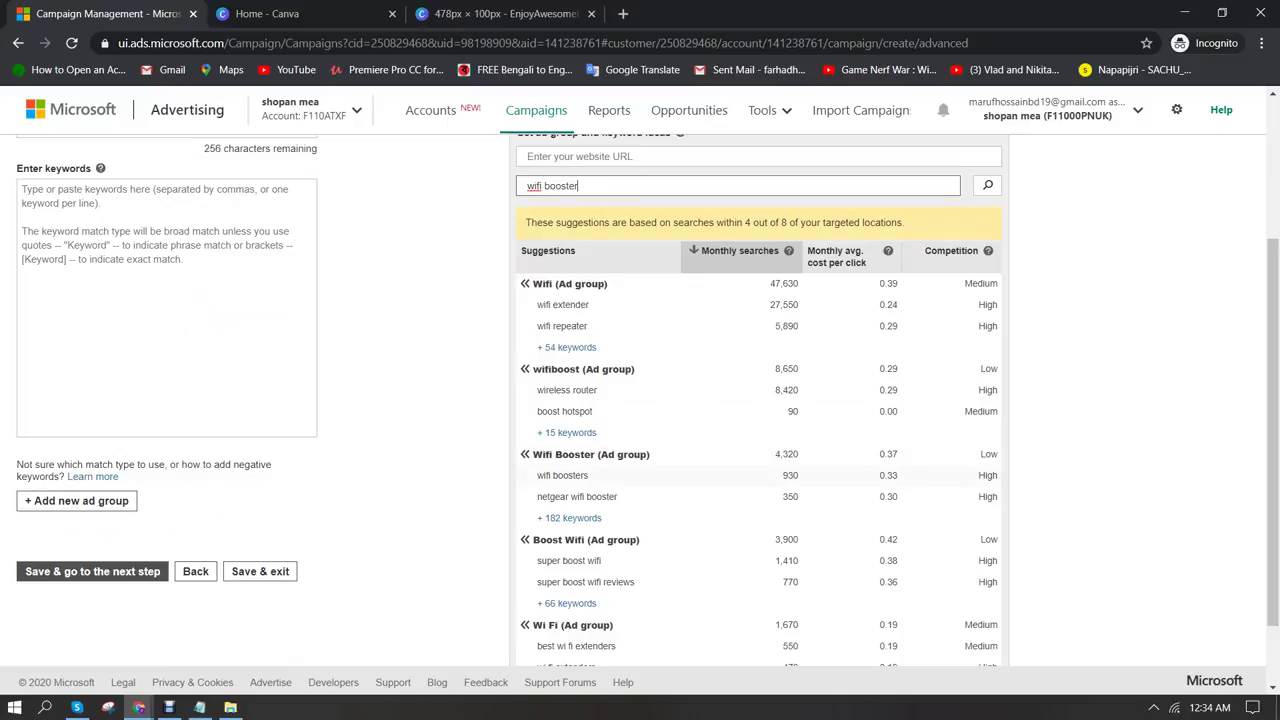
{"action": "scroll", "coordinate": [640, 400], "scroll_direction": "up", "scroll_amount": 1}
Name the first ad group 'wifi booster' and add the Wifi Booster suggested keywords
{"action": "left_click", "coordinate": [166, 211]}
{"action": "type", "text": "wifi booster"}
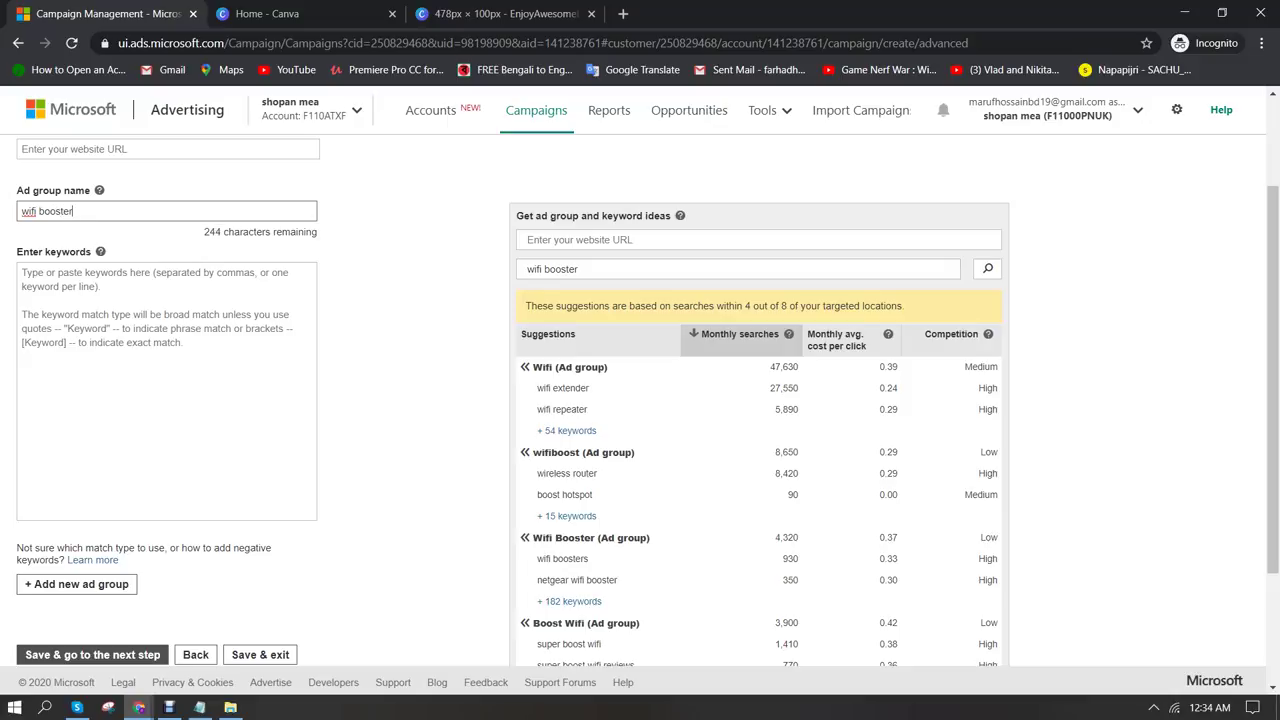
{"action": "left_click", "coordinate": [524, 537]}
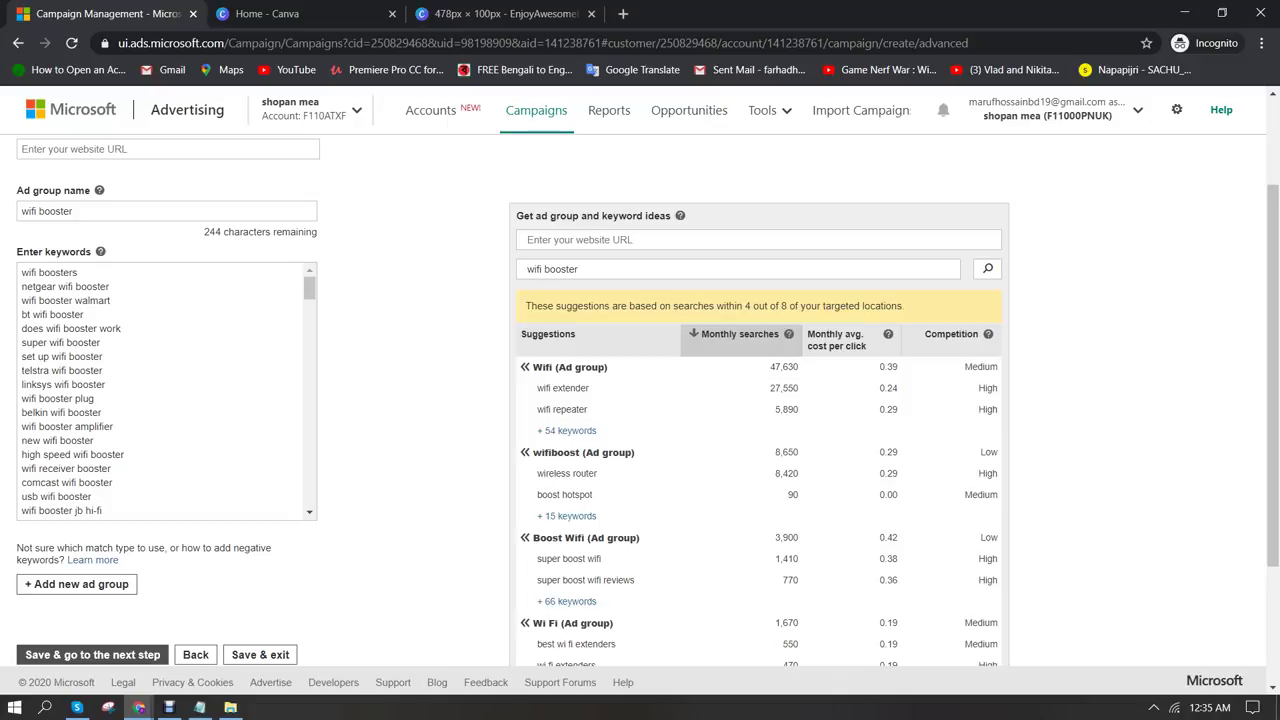
Edit the netgear and walmart keyword lines into negative keywords -netgear and -walmart
{"action": "left_click", "coordinate": [22, 286]}
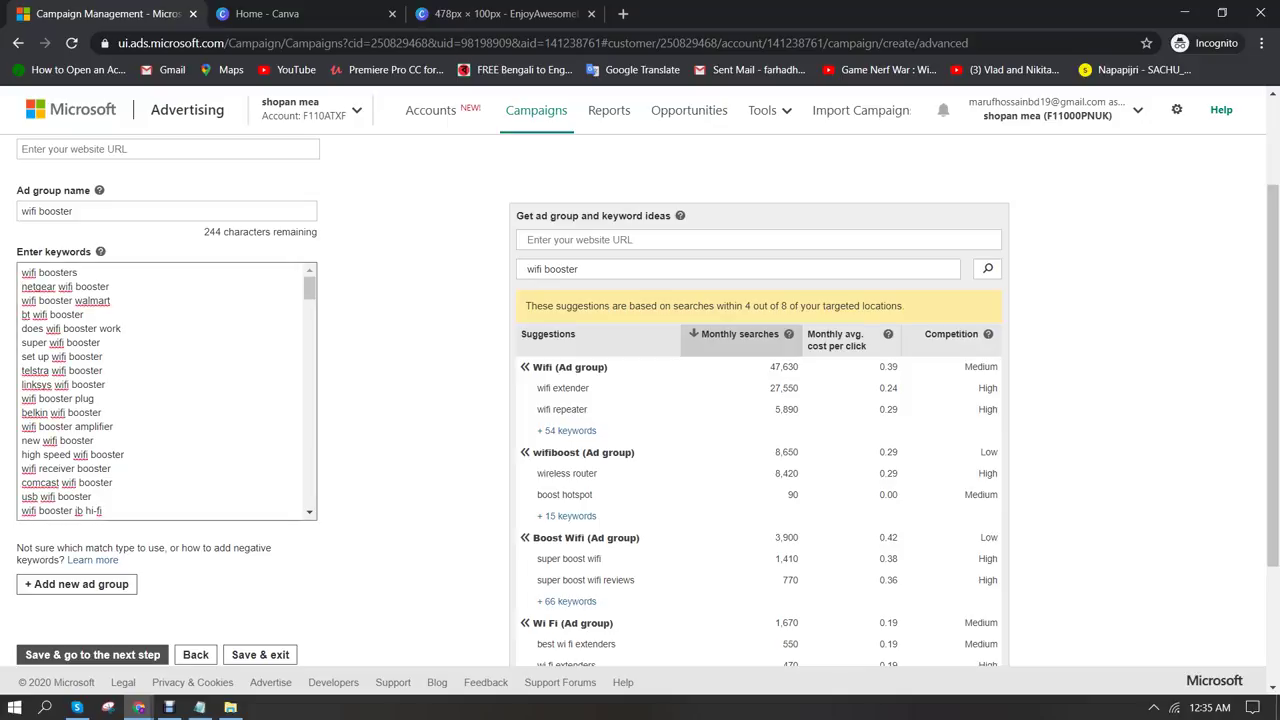
{"action": "type", "text": "-"}
{"action": "type", "text": "-"}
{"action": "type", "text": "]"}
{"action": "left_click_drag", "start_coordinate": [64, 286], "coordinate": [118, 287]}
{"action": "key", "text": "BackSpace"}
{"action": "key", "text": "BackSpace"}
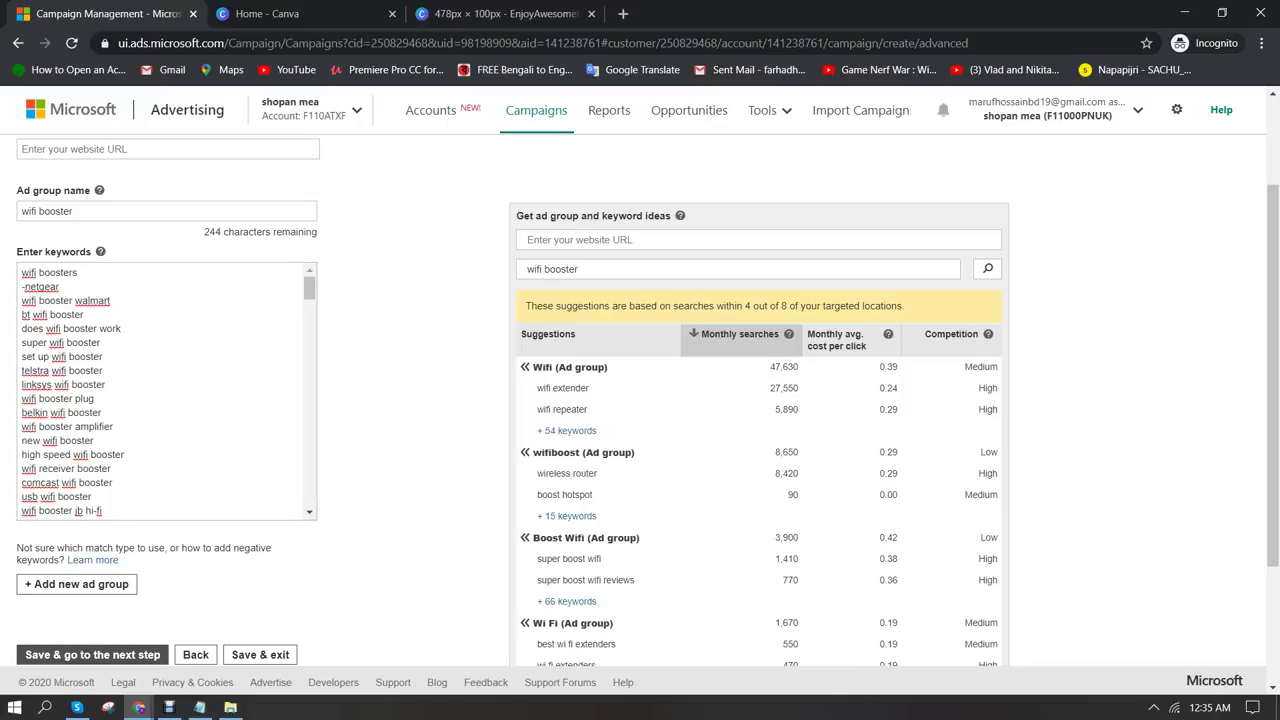
{"action": "left_click_drag", "start_coordinate": [73, 300], "coordinate": [22, 300]}
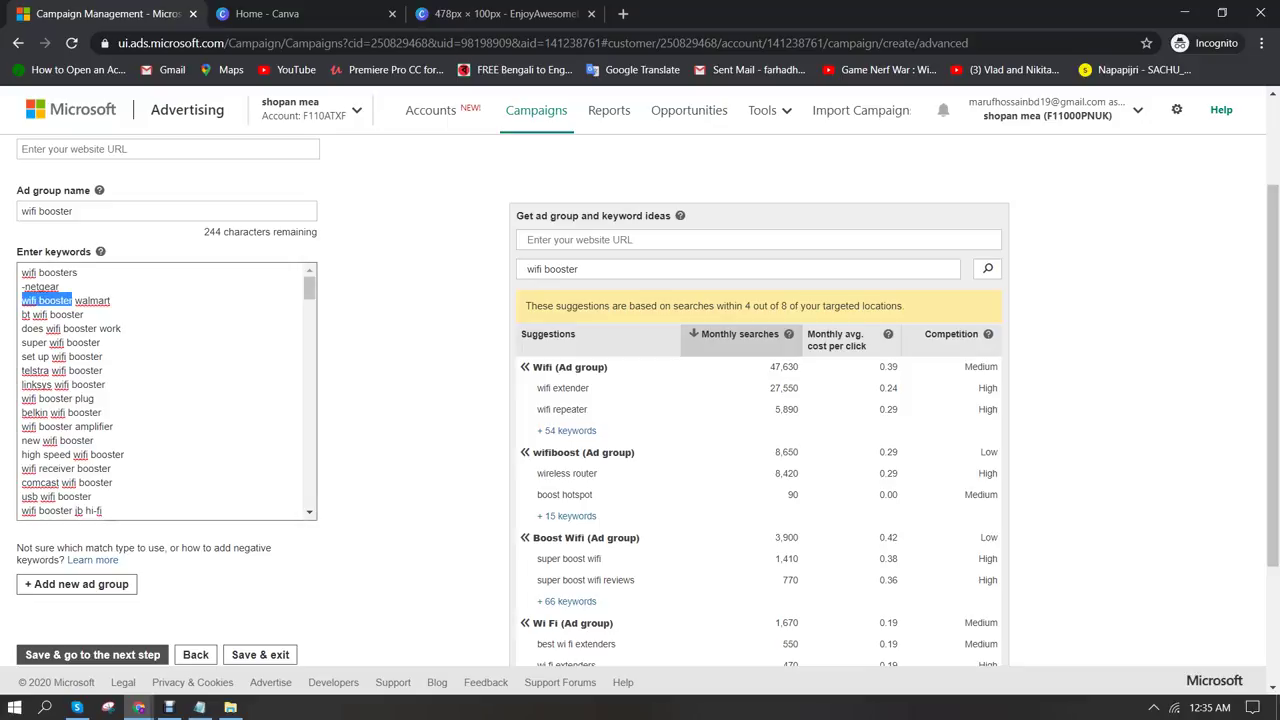
{"action": "key", "text": "BackSpace"}
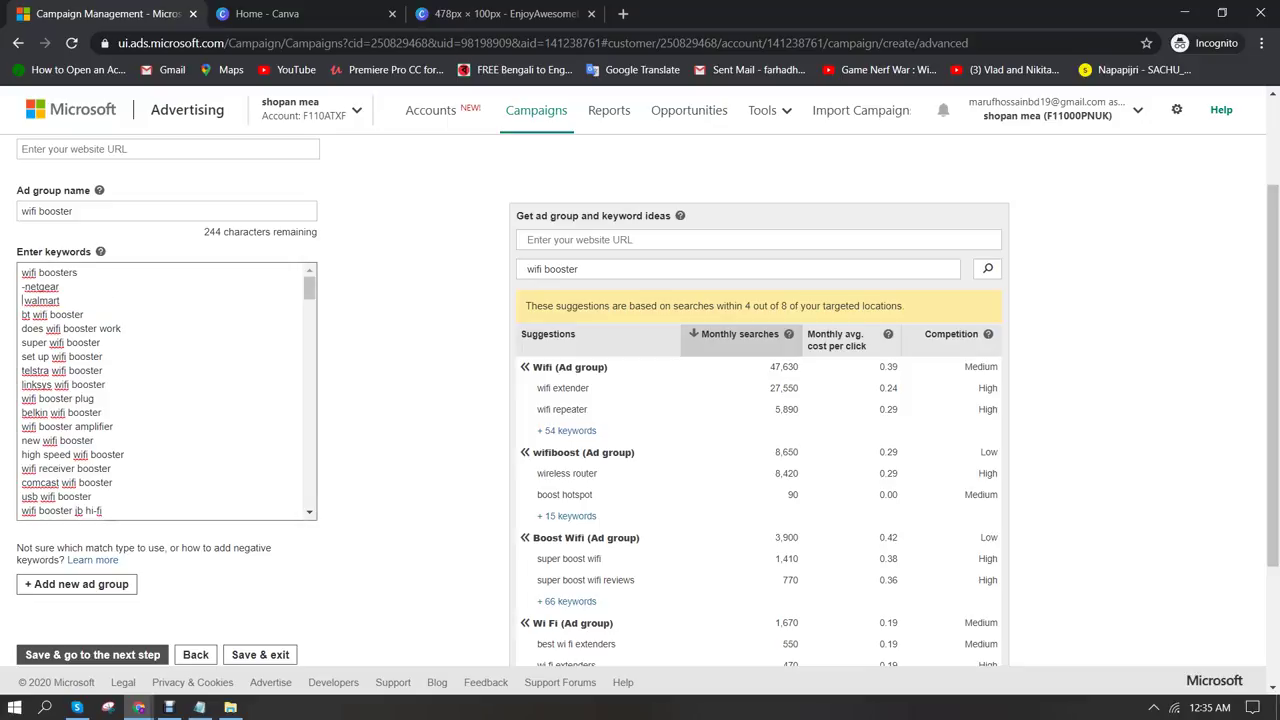
{"action": "type", "text": "-"}
{"action": "key", "text": "BackSpace"}
{"action": "scroll", "coordinate": [166, 390], "scroll_direction": "down", "scroll_amount": 6}
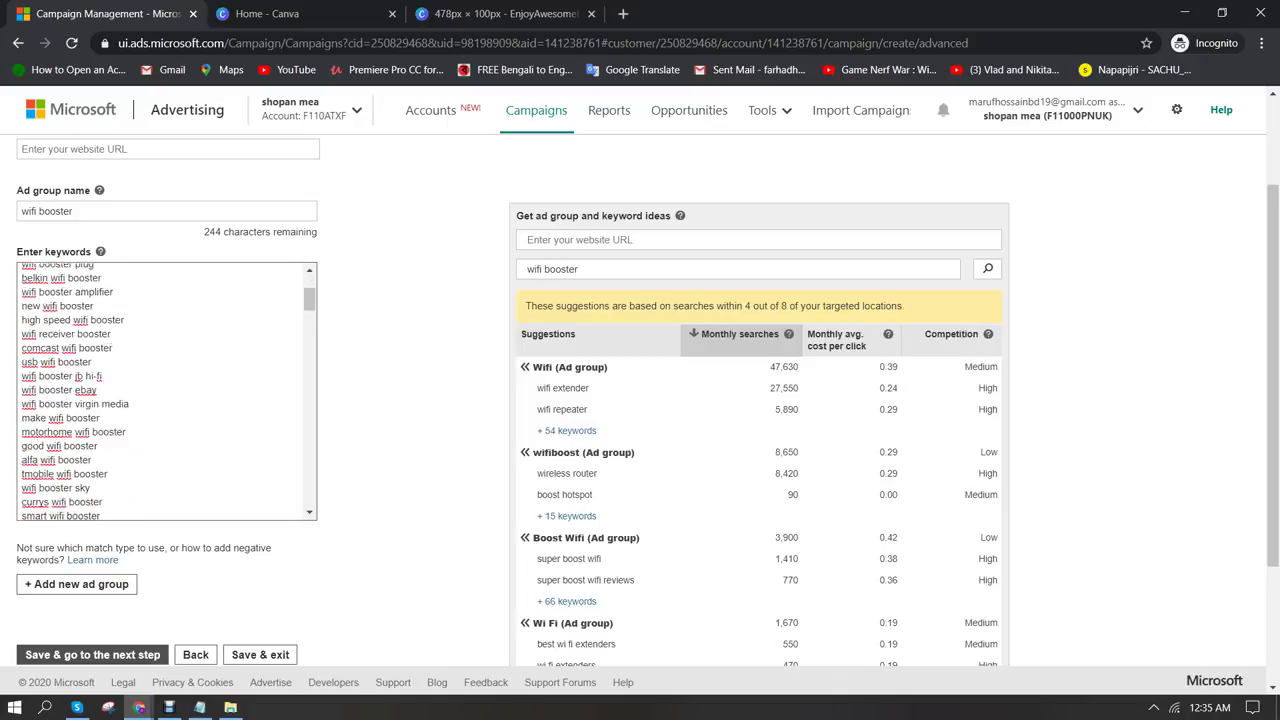
{"action": "scroll", "coordinate": [166, 390], "scroll_direction": "down", "scroll_amount": 20}
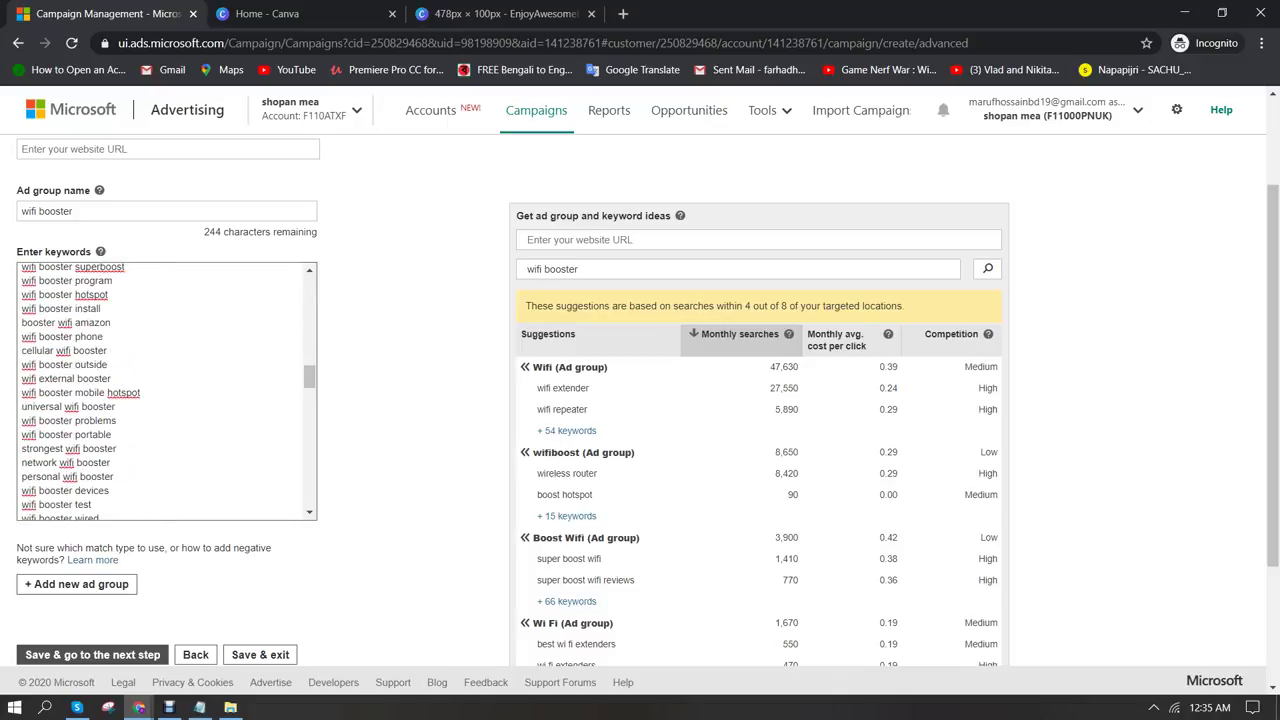
{"action": "scroll", "coordinate": [166, 390], "scroll_direction": "down", "scroll_amount": 6}
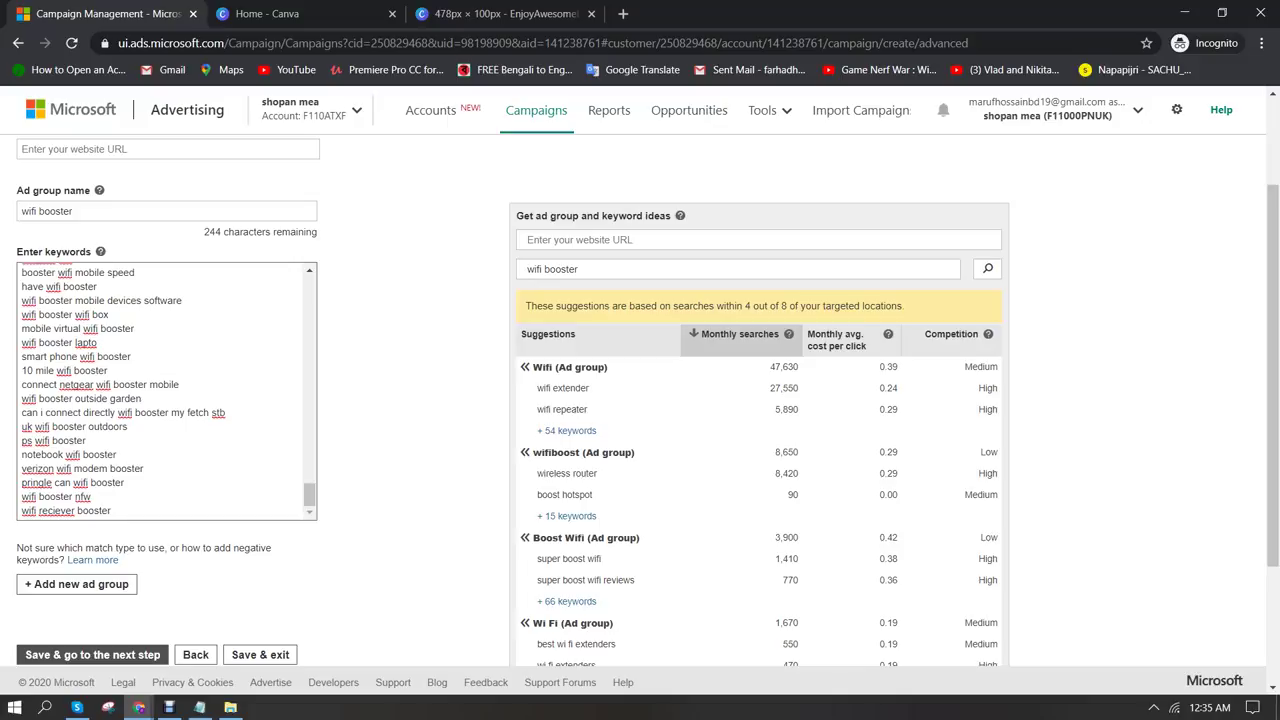
{"action": "scroll", "coordinate": [640, 400], "scroll_direction": "down", "scroll_amount": 2}
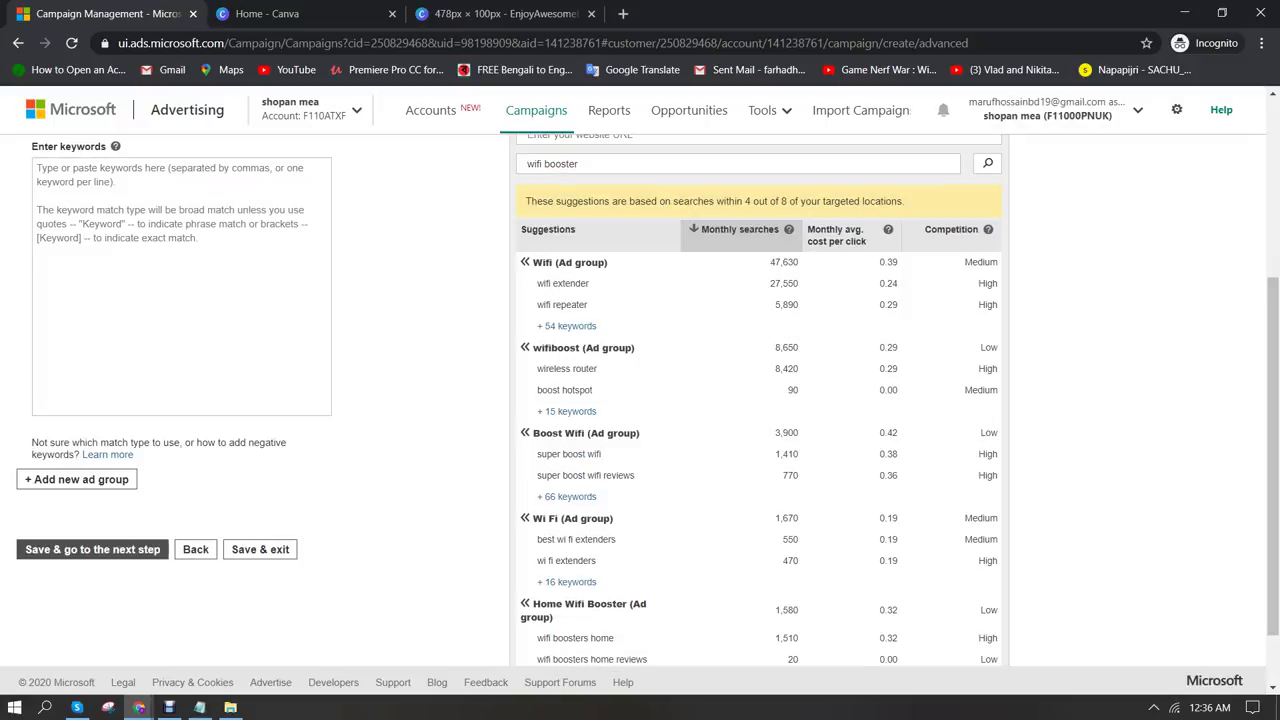
{"action": "scroll", "coordinate": [640, 400], "scroll_direction": "up", "scroll_amount": 2}
Name the second ad group 'wifi extender', fill it with Wifi suggestions, and save
{"action": "left_click", "coordinate": [180, 272]}
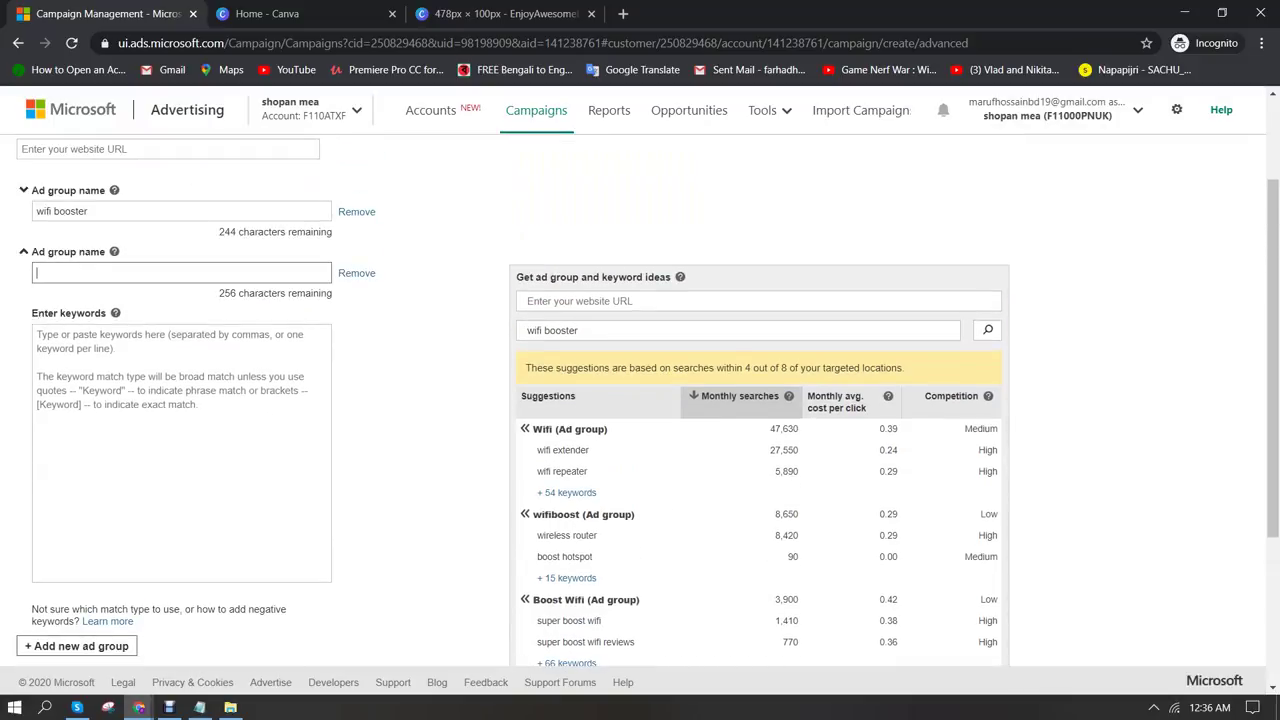
{"action": "type", "text": "wifi extender"}
{"action": "left_click", "coordinate": [38, 335]}
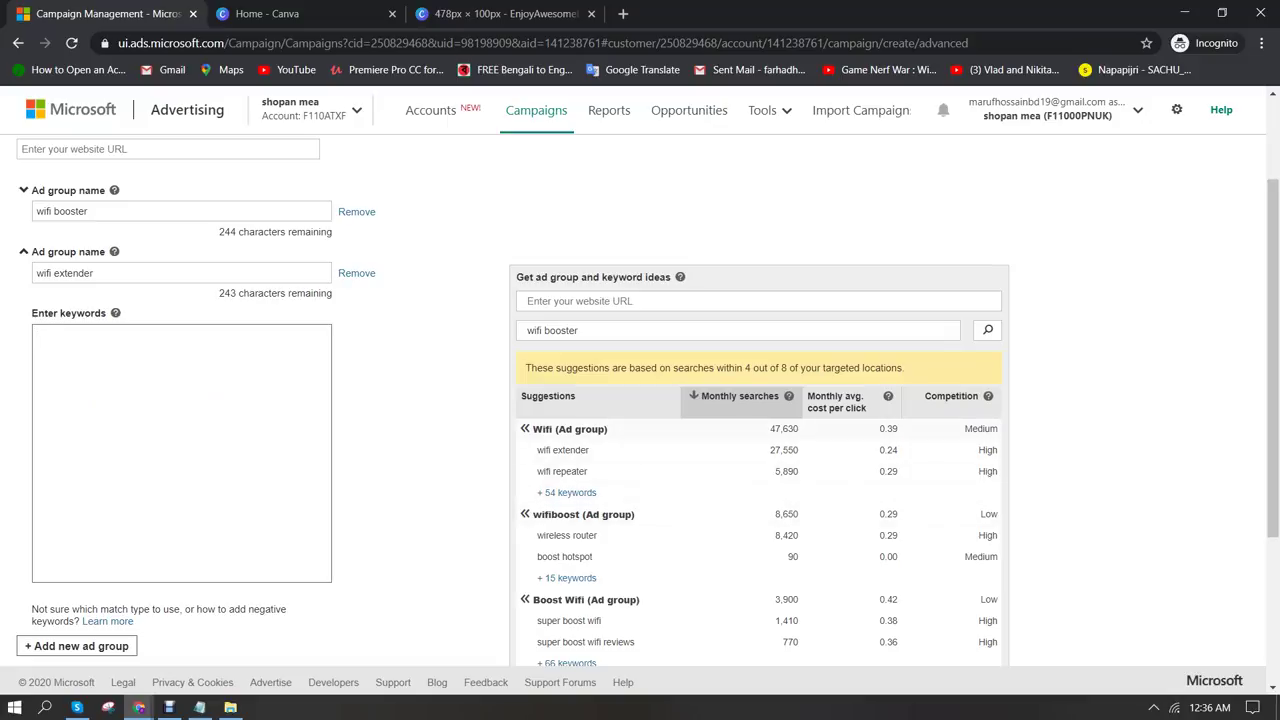
{"action": "left_click", "coordinate": [524, 428]}
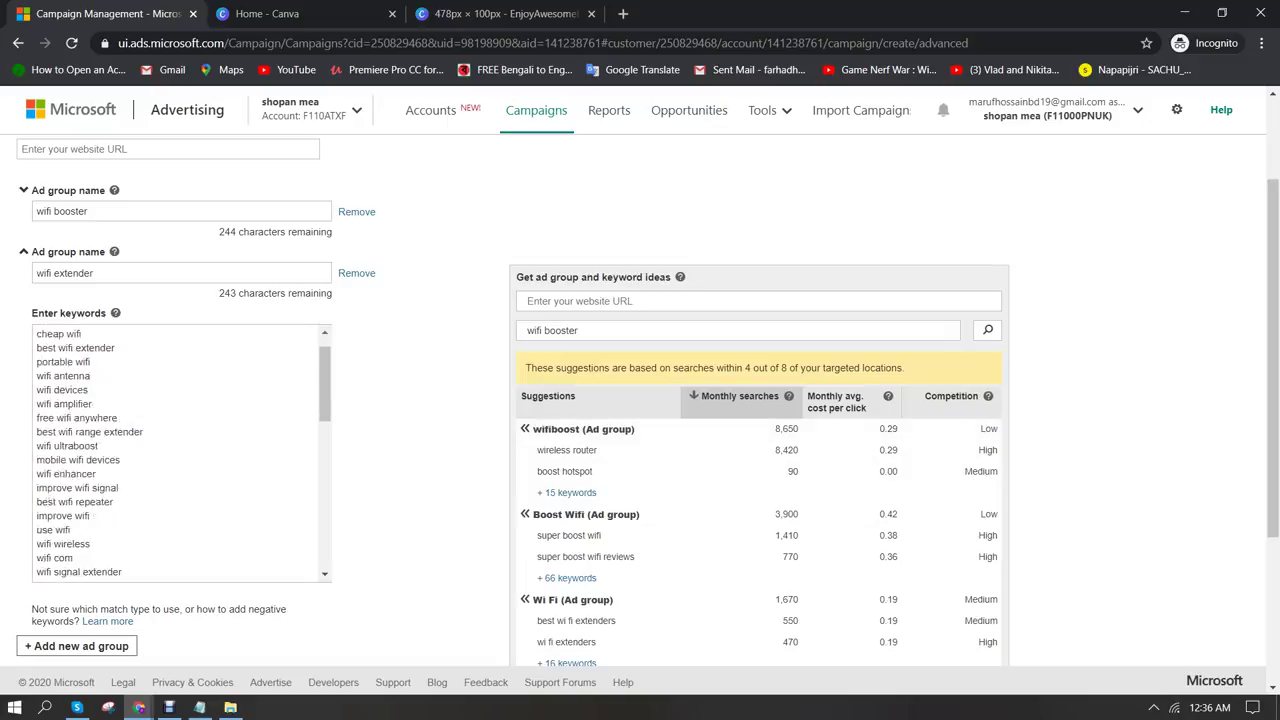
{"action": "scroll", "coordinate": [180, 450], "scroll_direction": "down", "scroll_amount": 3}
{"action": "scroll", "coordinate": [180, 450], "scroll_direction": "down", "scroll_amount": 3}
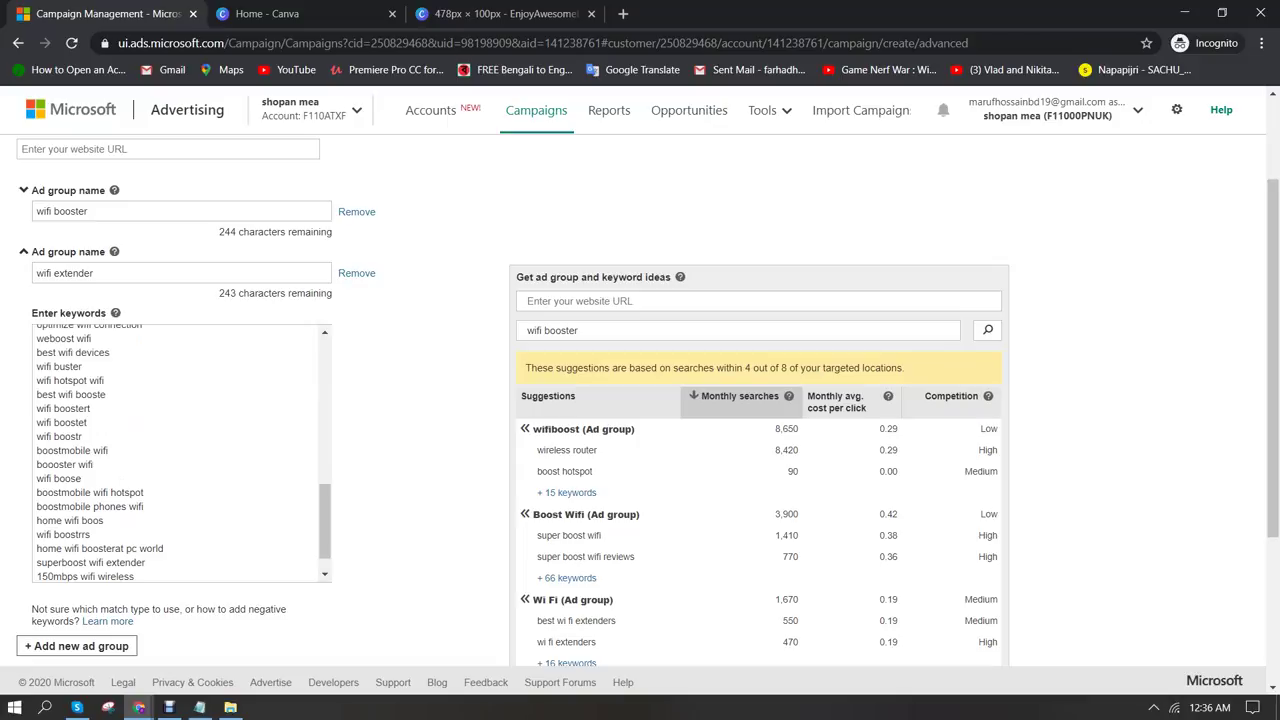
{"action": "scroll", "coordinate": [180, 450], "scroll_direction": "down", "scroll_amount": 5}
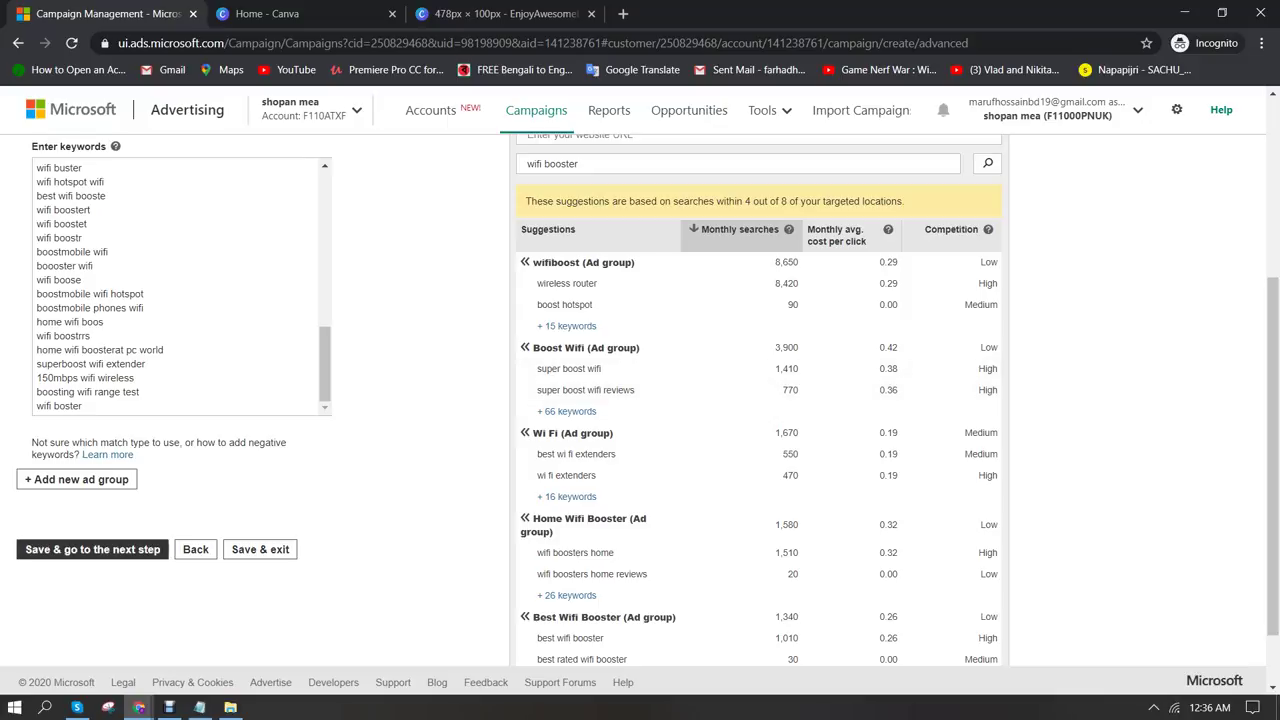
{"action": "left_click", "coordinate": [92, 549]}
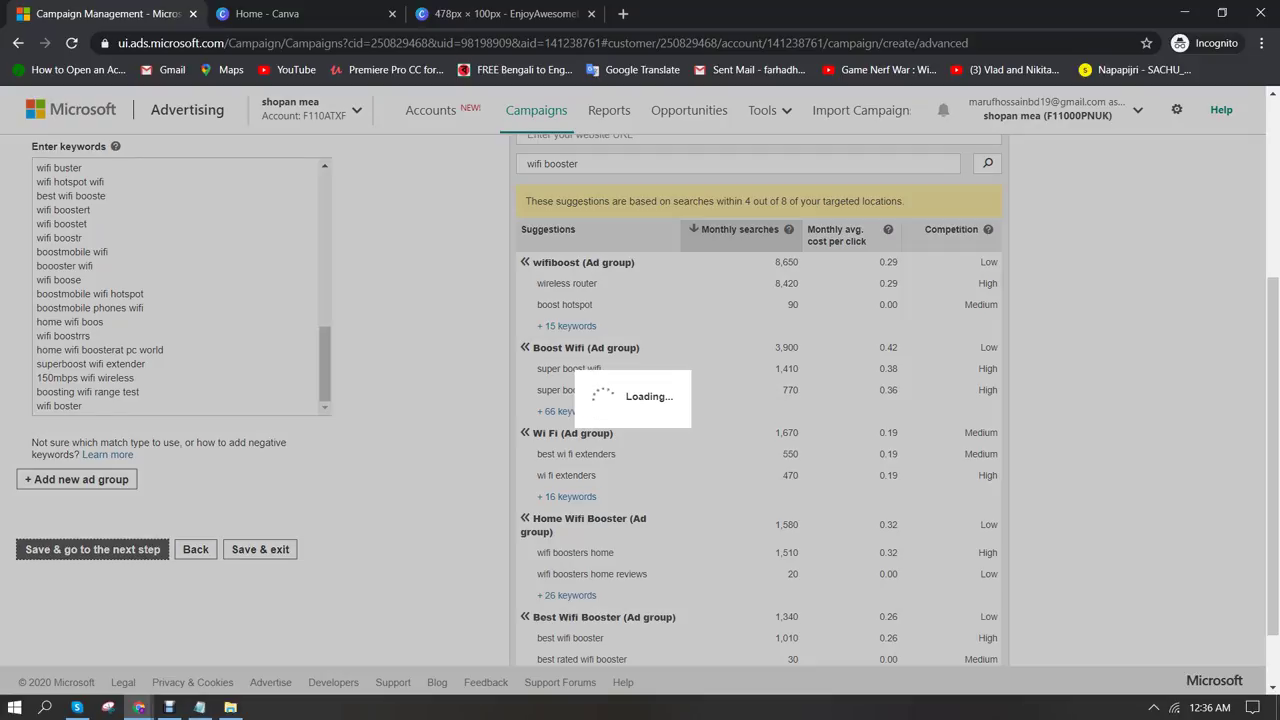
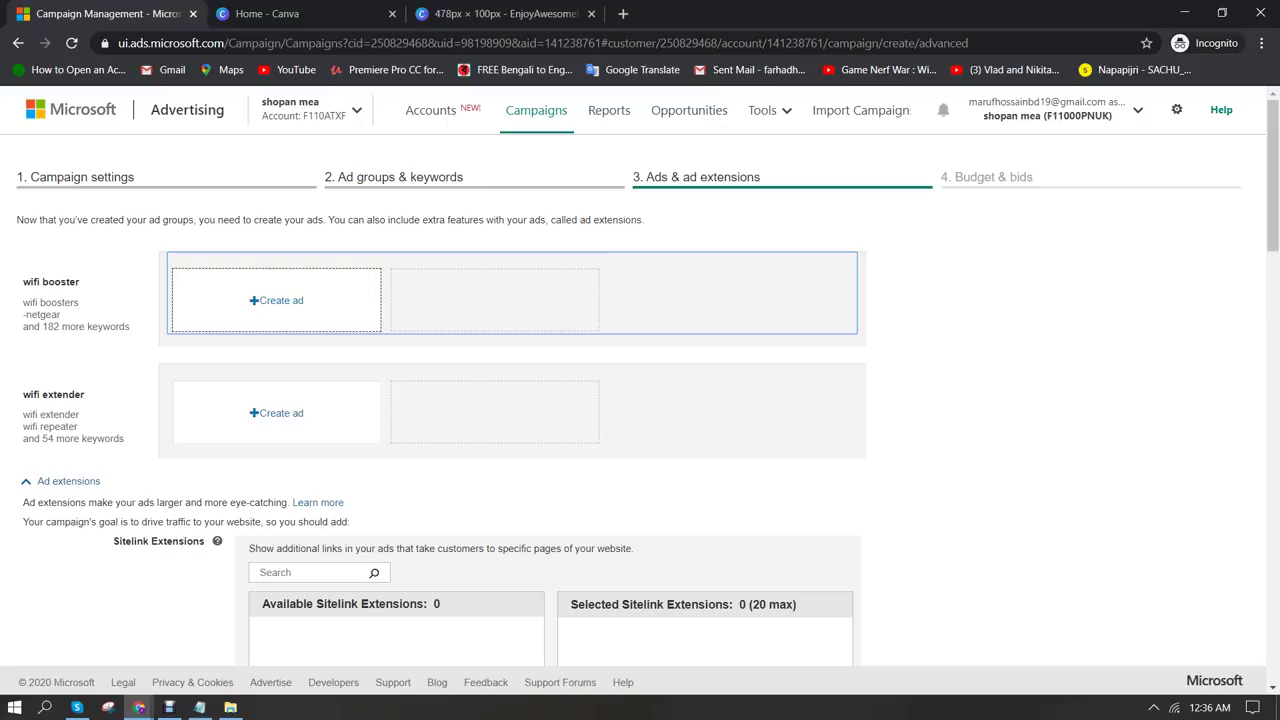
Start a new wifi booster ad and paste enjoyawesomelife.info/shihabdhk/ from Chrome as its Final URL
{"action": "left_click", "coordinate": [276, 300]}
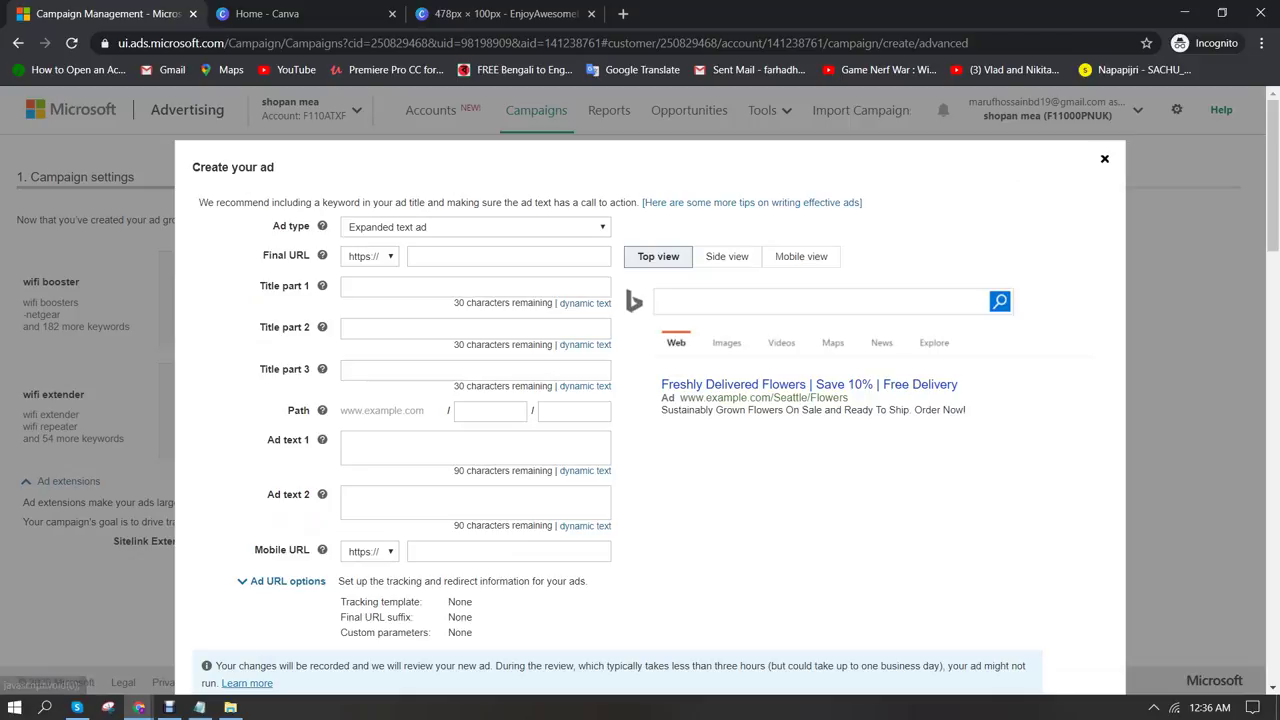
{"action": "mouse_move", "coordinate": [139, 707]}
{"action": "left_click", "coordinate": [90, 640]}
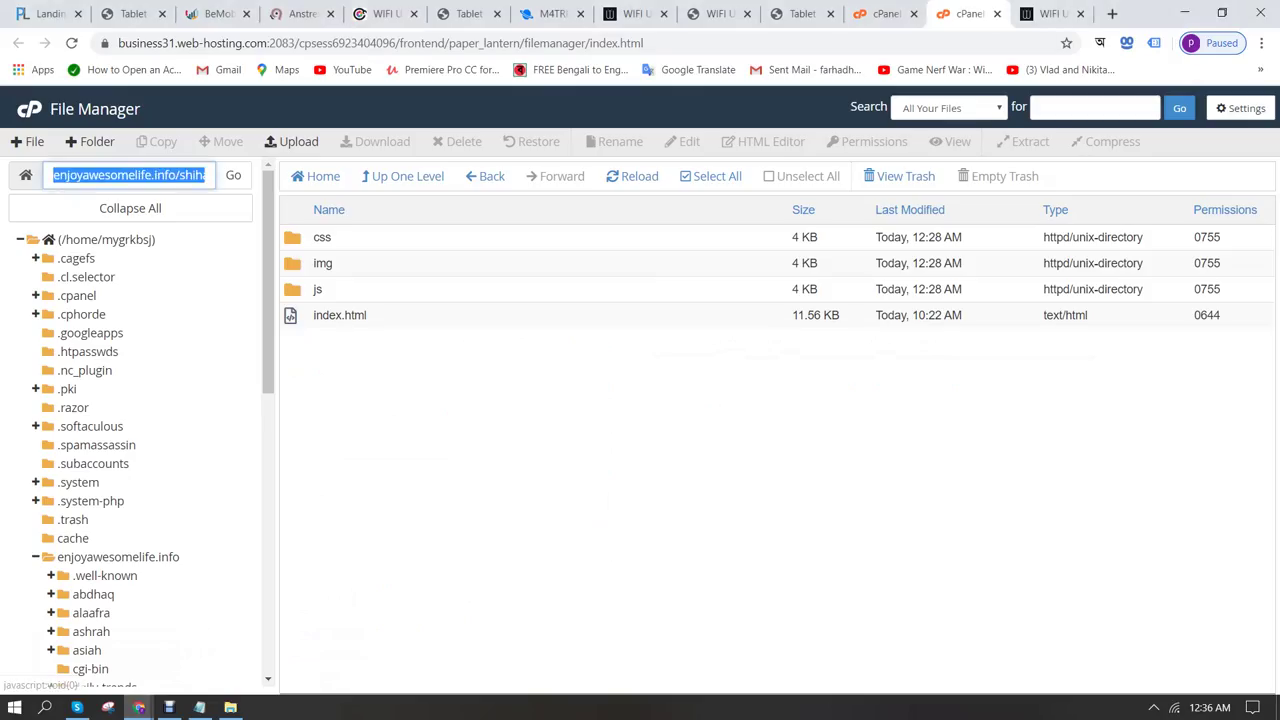
{"action": "key", "text": "ctrl+Tab"}
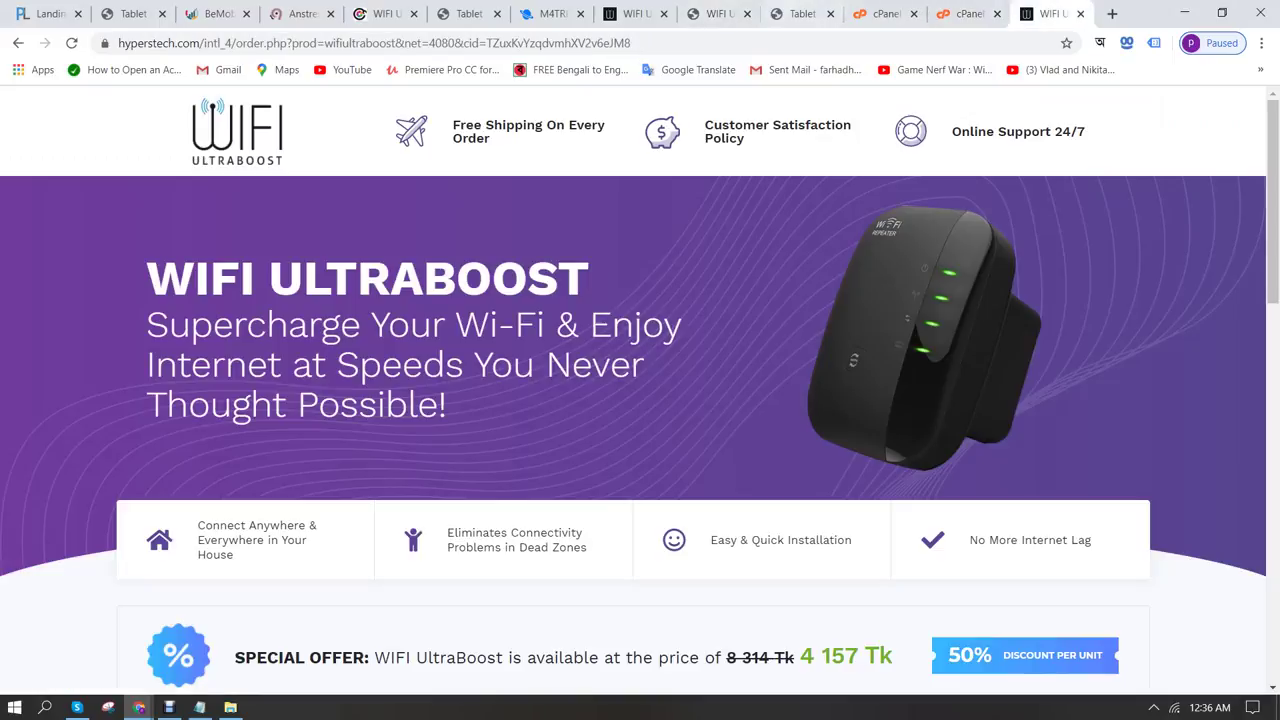
{"action": "left_click", "coordinate": [18, 43]}
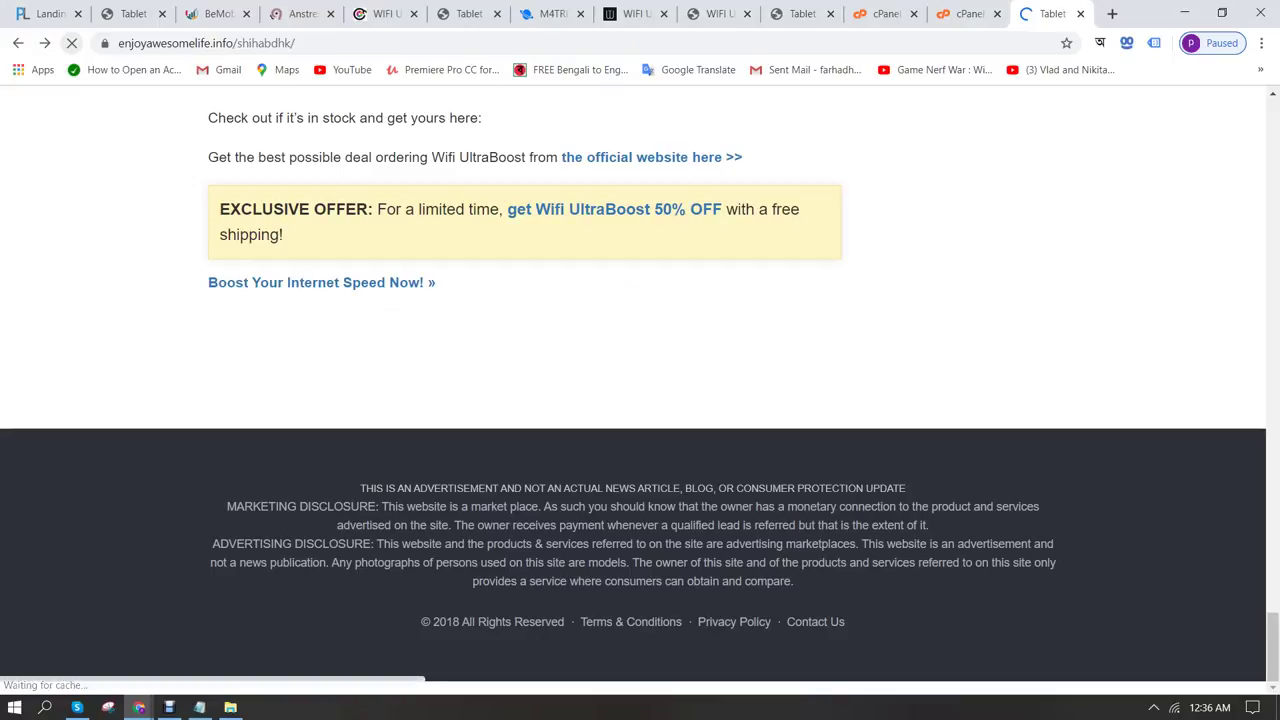
{"action": "key", "text": "ctrl+l"}
{"action": "key", "text": "ctrl+c"}
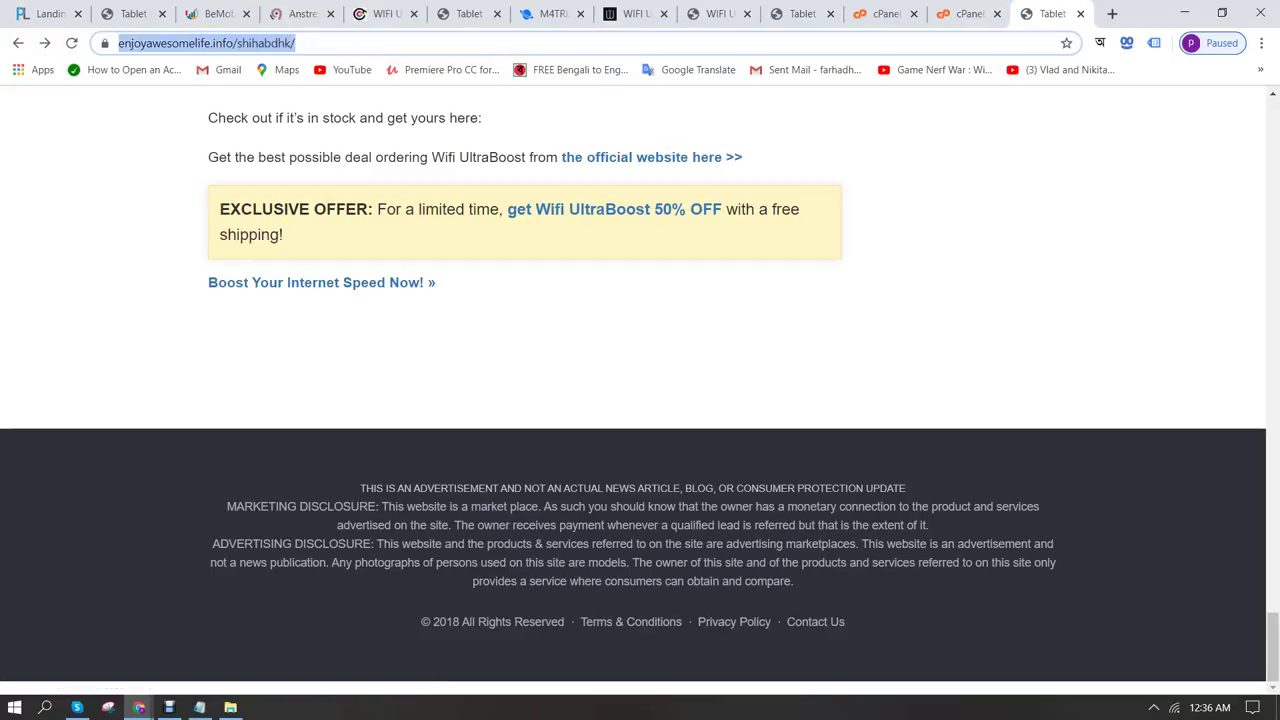
{"action": "key", "text": "Return"}
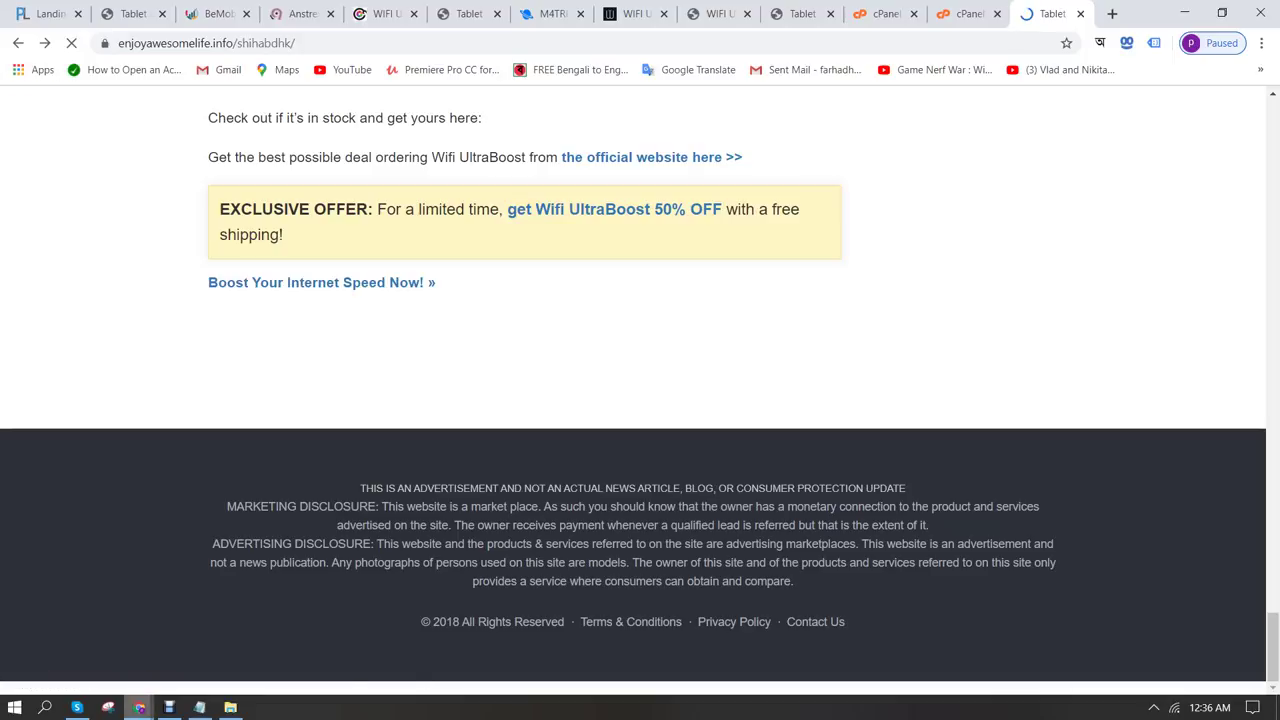
{"action": "mouse_move", "coordinate": [139, 707]}
{"action": "left_click", "coordinate": [270, 630]}
{"action": "key", "text": "ctrl+v"}
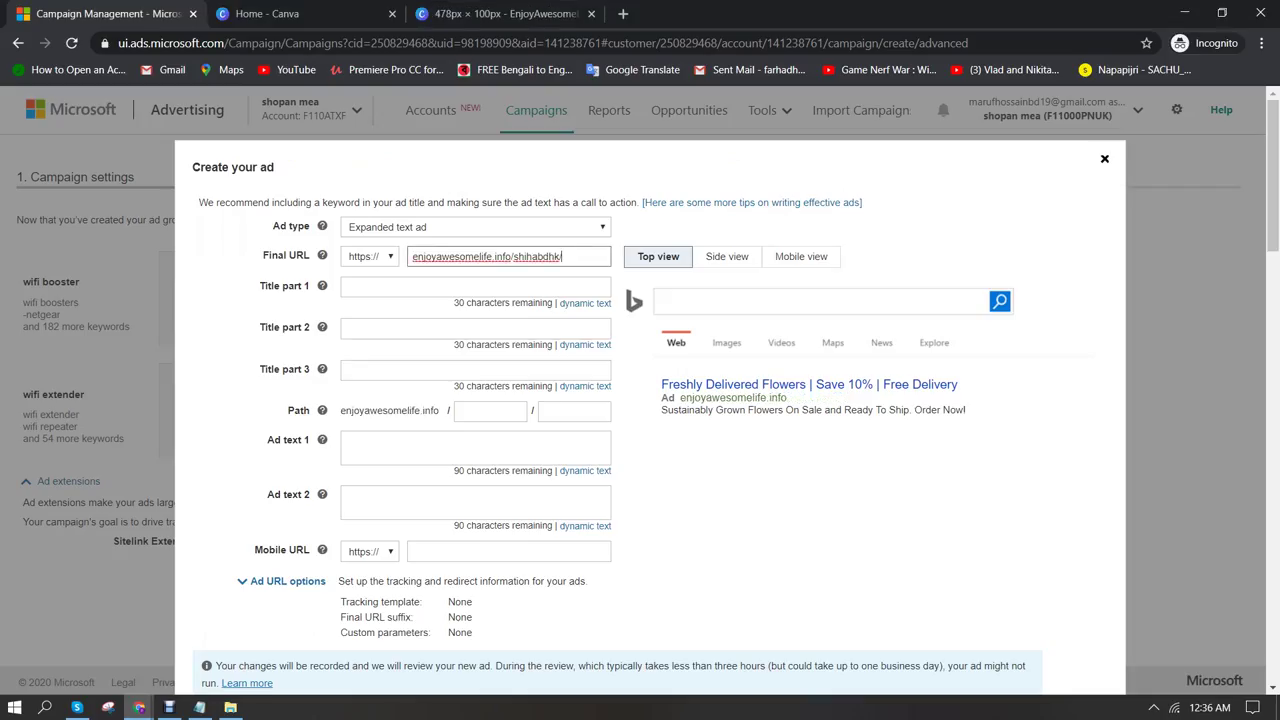
Enter the headlines 'Best WiFi Booster for Home' and 'No More Internet Lag'
{"action": "left_click", "coordinate": [475, 286]}
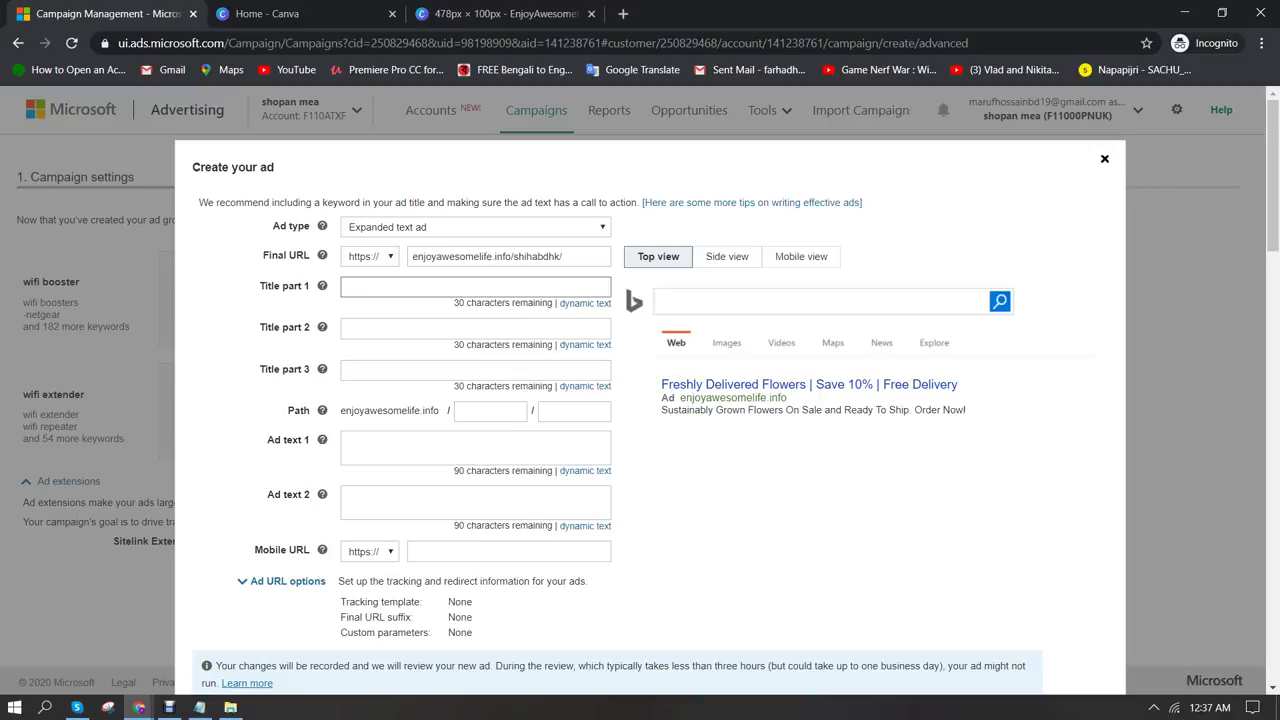
{"action": "type", "text": "Best"}
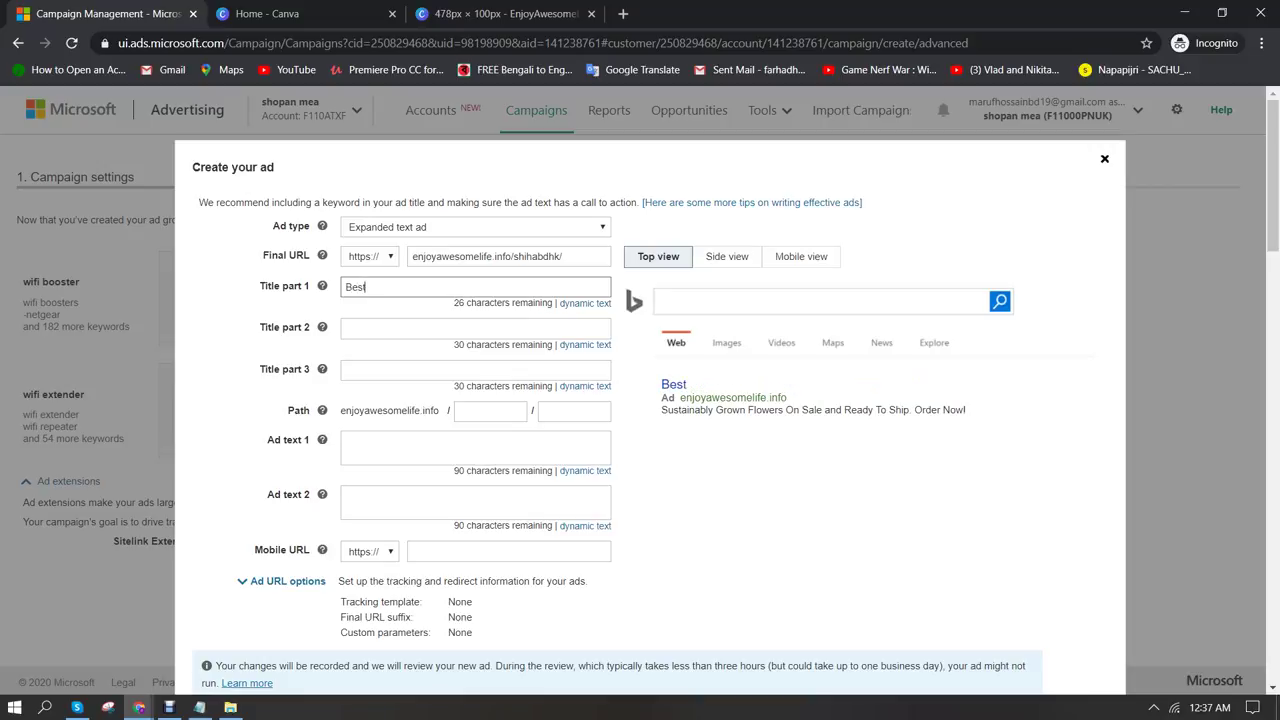
{"action": "type", "text": " WiFi Booster for Home"}
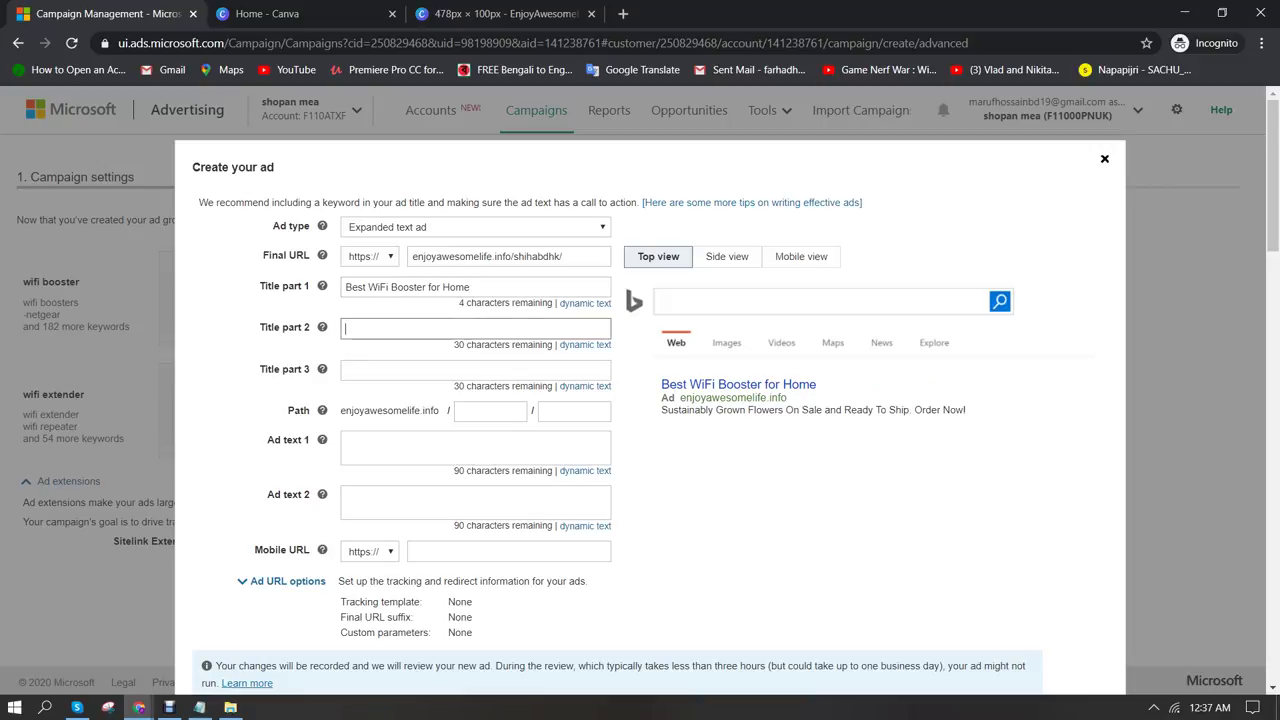
{"action": "type", "text": "No More Int"}
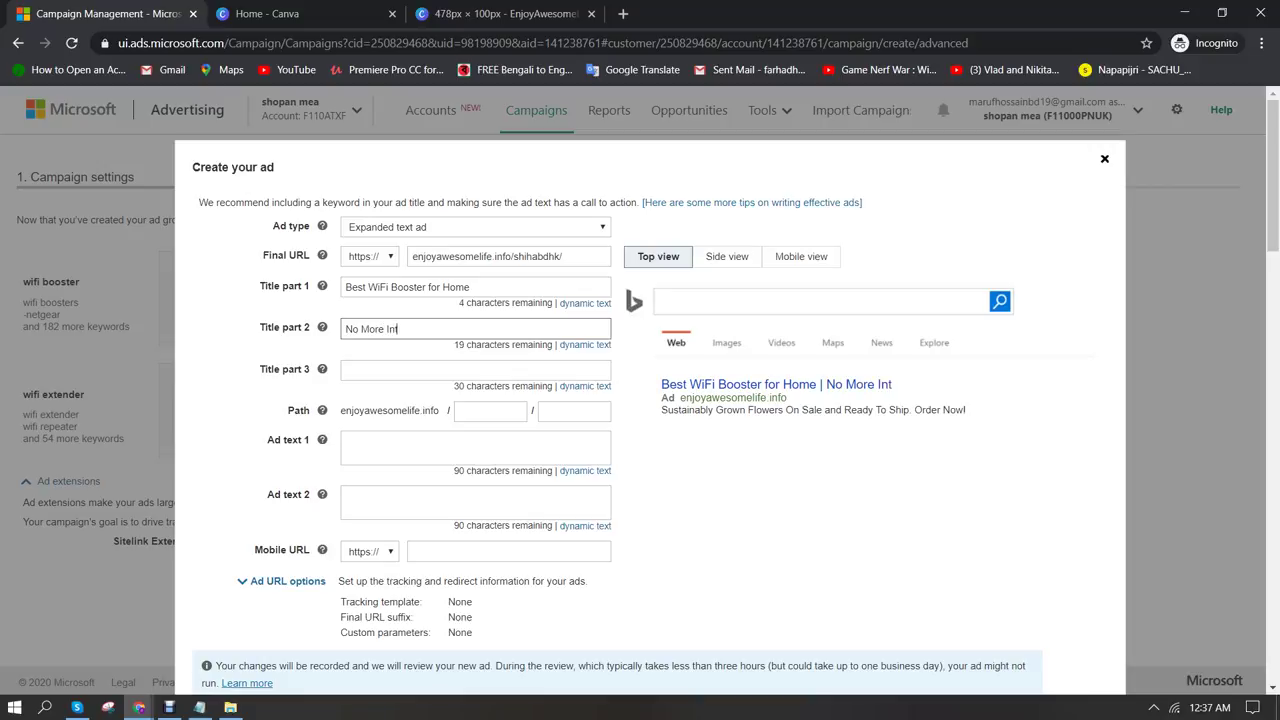
{"action": "type", "text": "ernet Lag"}
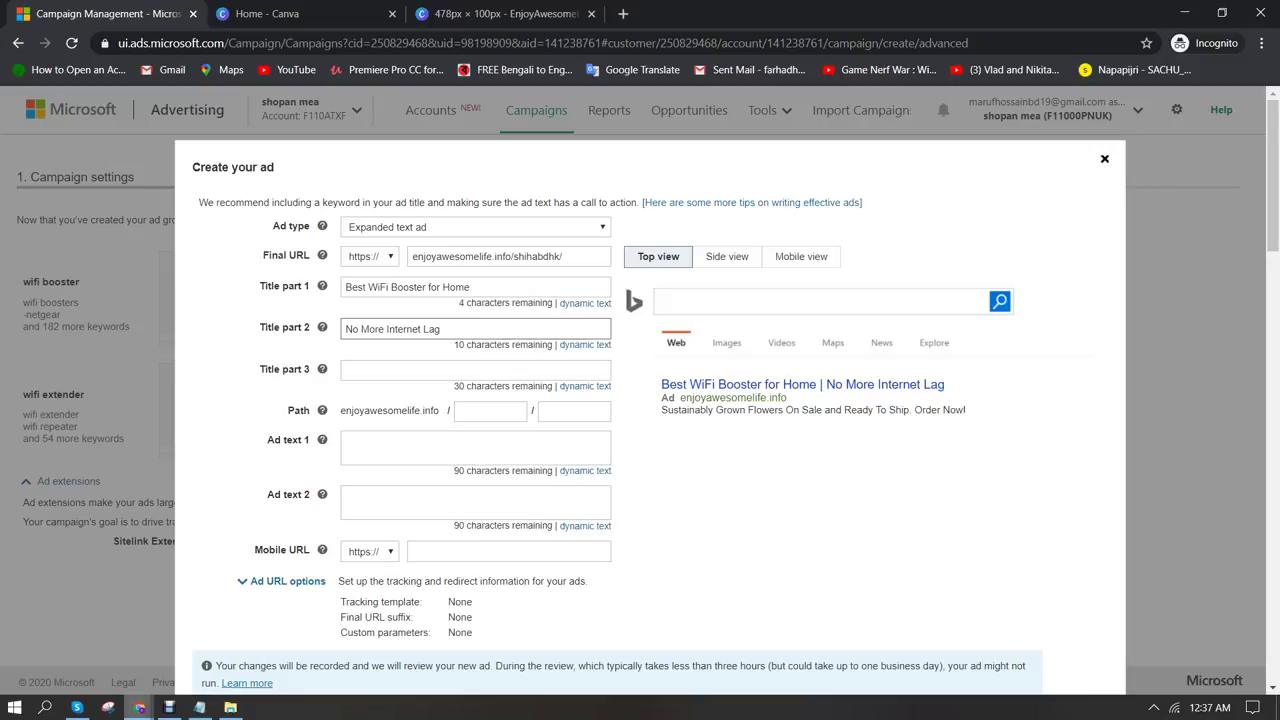
{"action": "mouse_move", "coordinate": [139, 707]}
{"action": "left_click", "coordinate": [86, 632]}
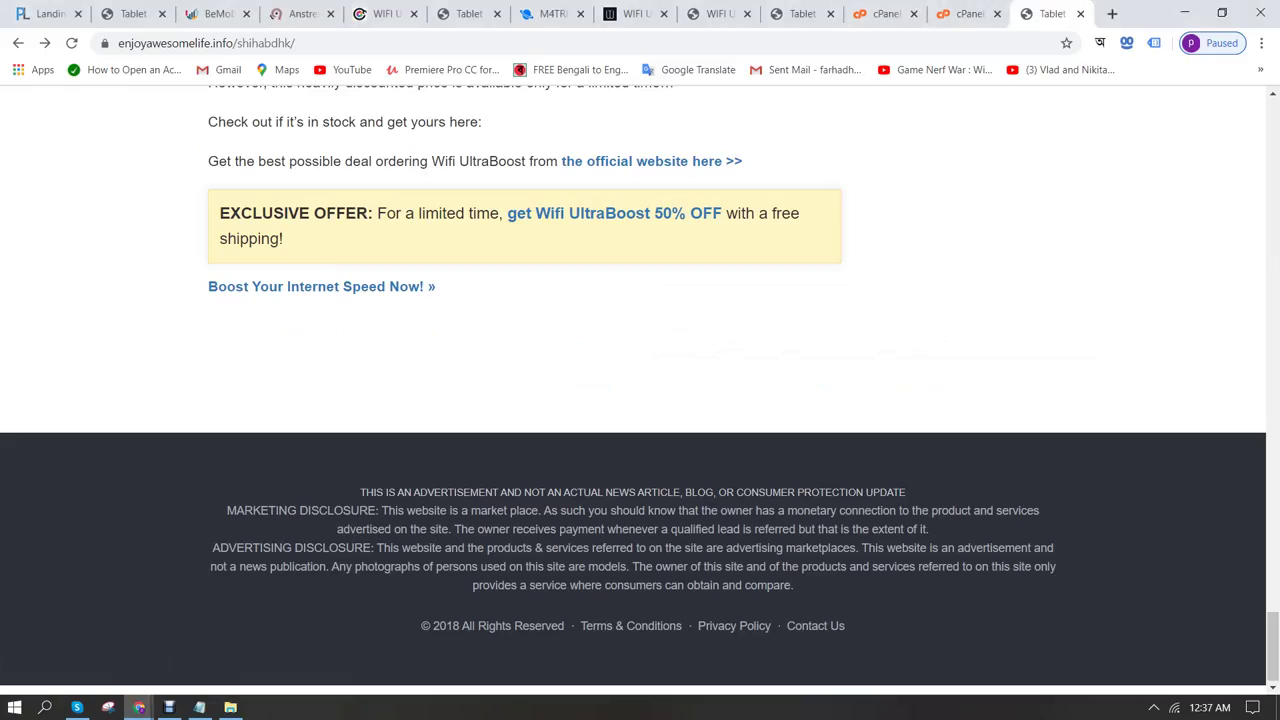
Review the WiFi UltraBoost order page's selling points, then return to the ad's third headline
{"action": "left_click", "coordinate": [633, 13]}
{"action": "scroll", "coordinate": [640, 380], "scroll_direction": "down", "scroll_amount": 2}
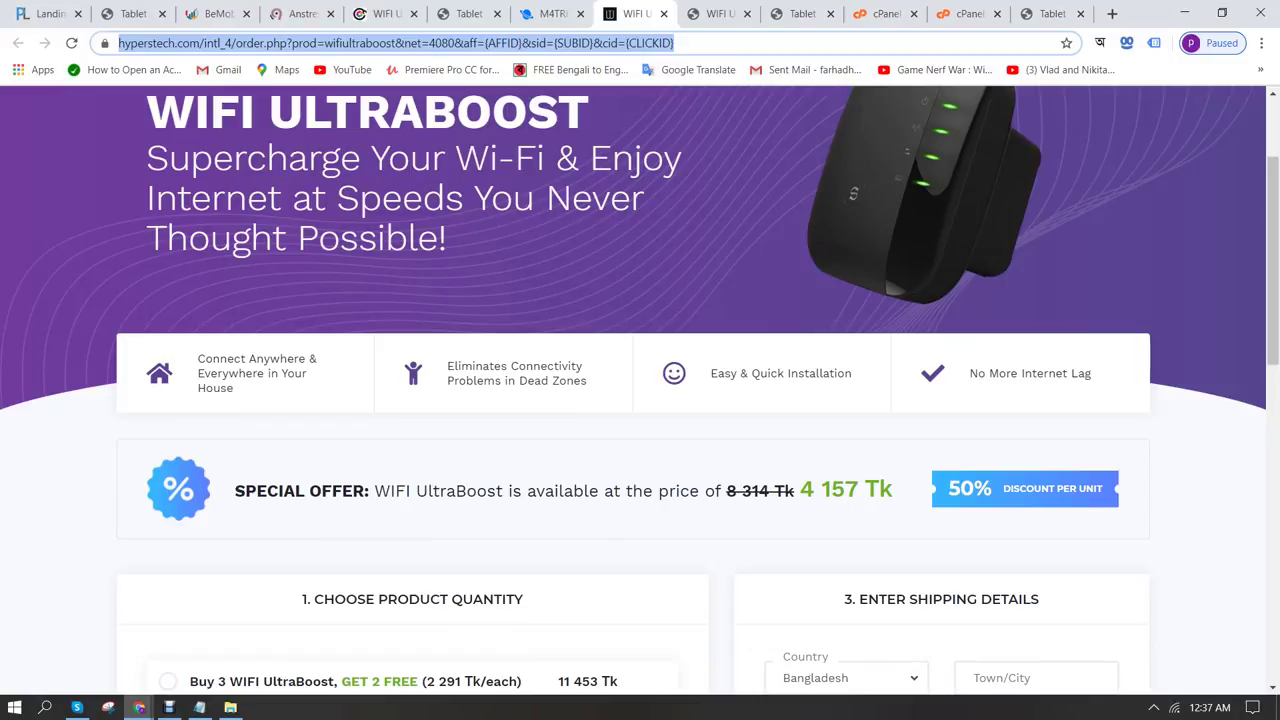
{"action": "scroll", "coordinate": [640, 390], "scroll_direction": "down", "scroll_amount": 2}
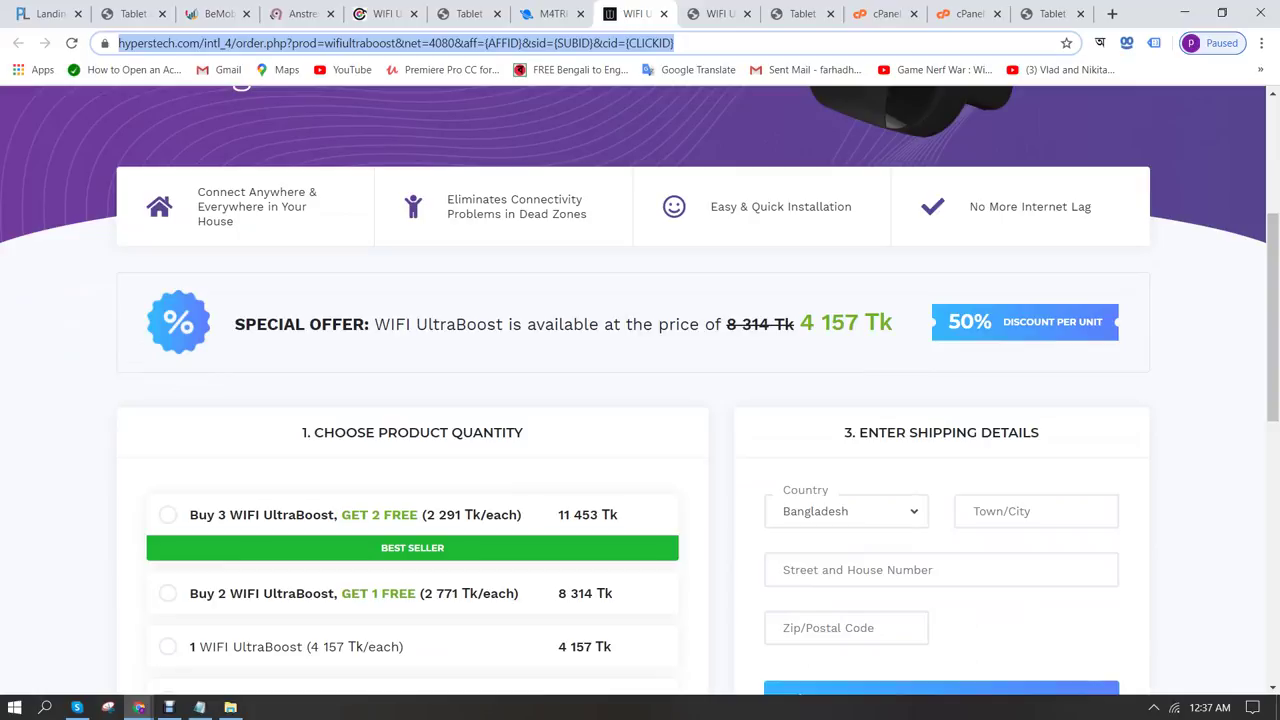
{"action": "mouse_move", "coordinate": [139, 707]}
{"action": "left_click", "coordinate": [268, 645]}
{"action": "left_click", "coordinate": [475, 370]}
Set the third headline to '50% Discount Today'
{"action": "type", "text": "50%"}
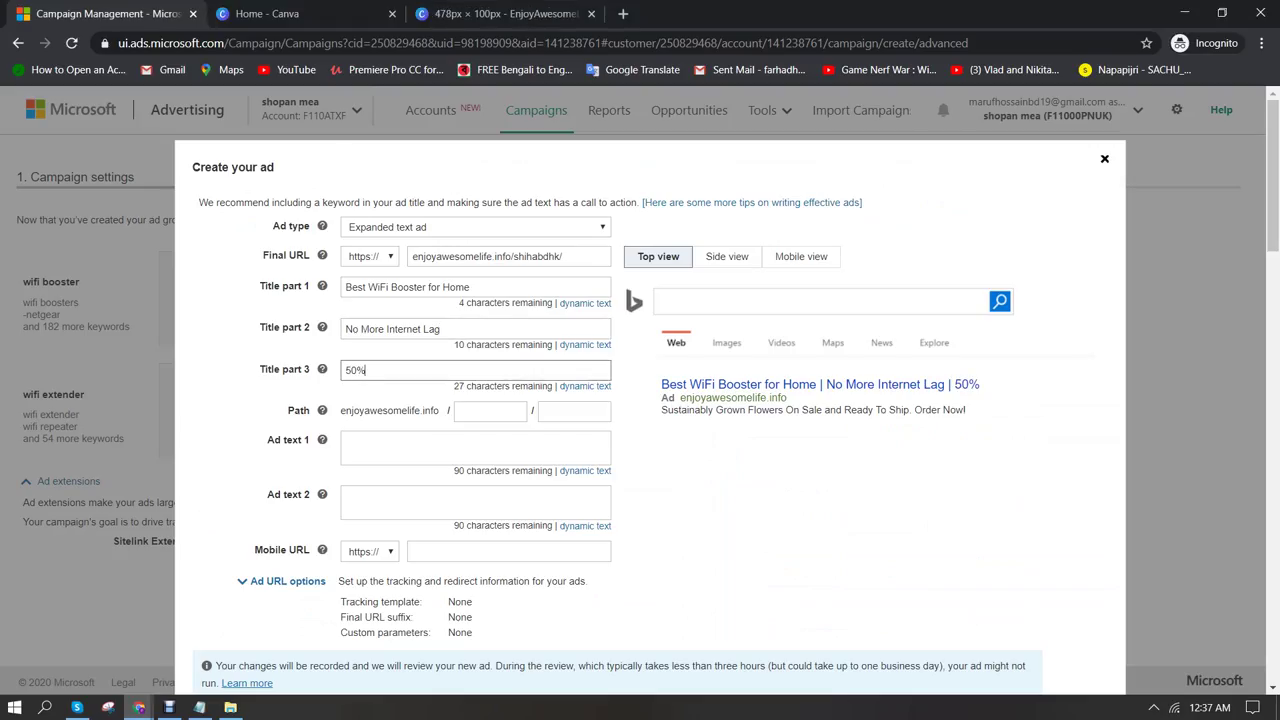
{"action": "type", "text": " Off"}
{"action": "key", "text": "BackSpace"}
{"action": "key", "text": "BackSpace"}
{"action": "key", "text": "BackSpace"}
{"action": "type", "text": "Discount Today"}
Enter wifi-booster as the ad's first display path
{"action": "left_click", "coordinate": [490, 411]}
{"action": "type", "text": "wifi"}
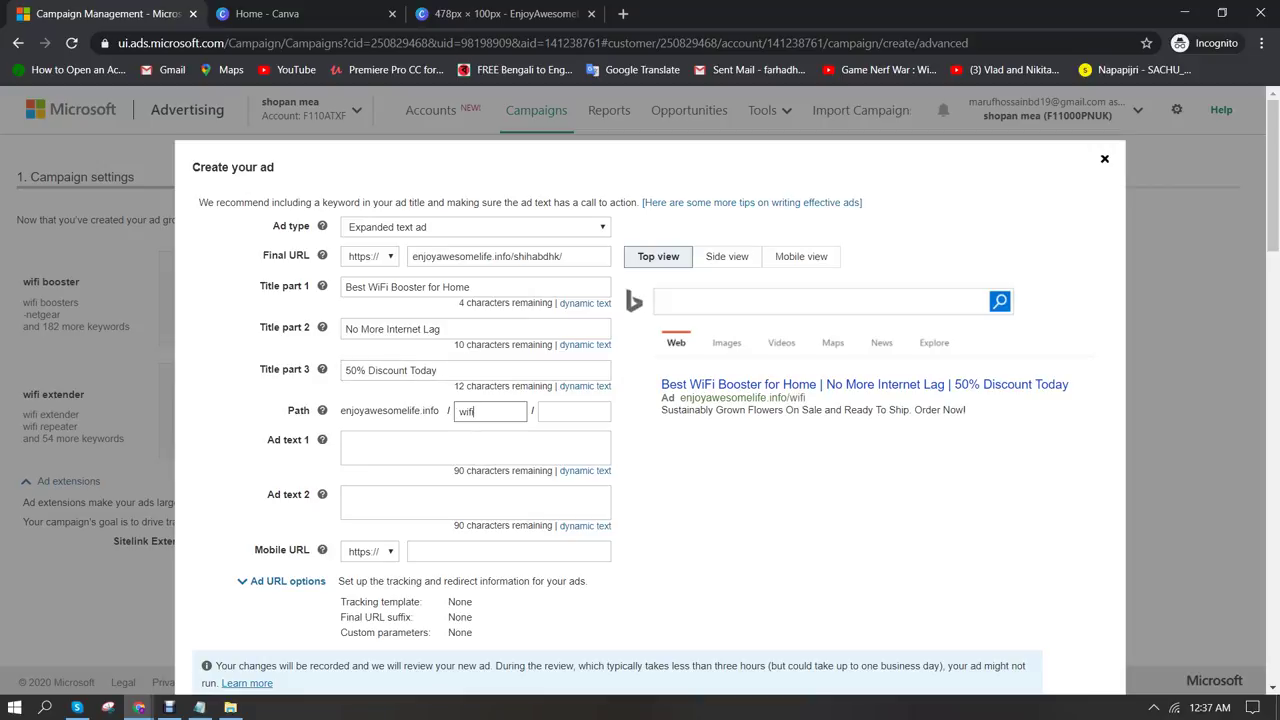
{"action": "type", "text": "-booster"}
{"action": "left_click", "coordinate": [345, 441]}
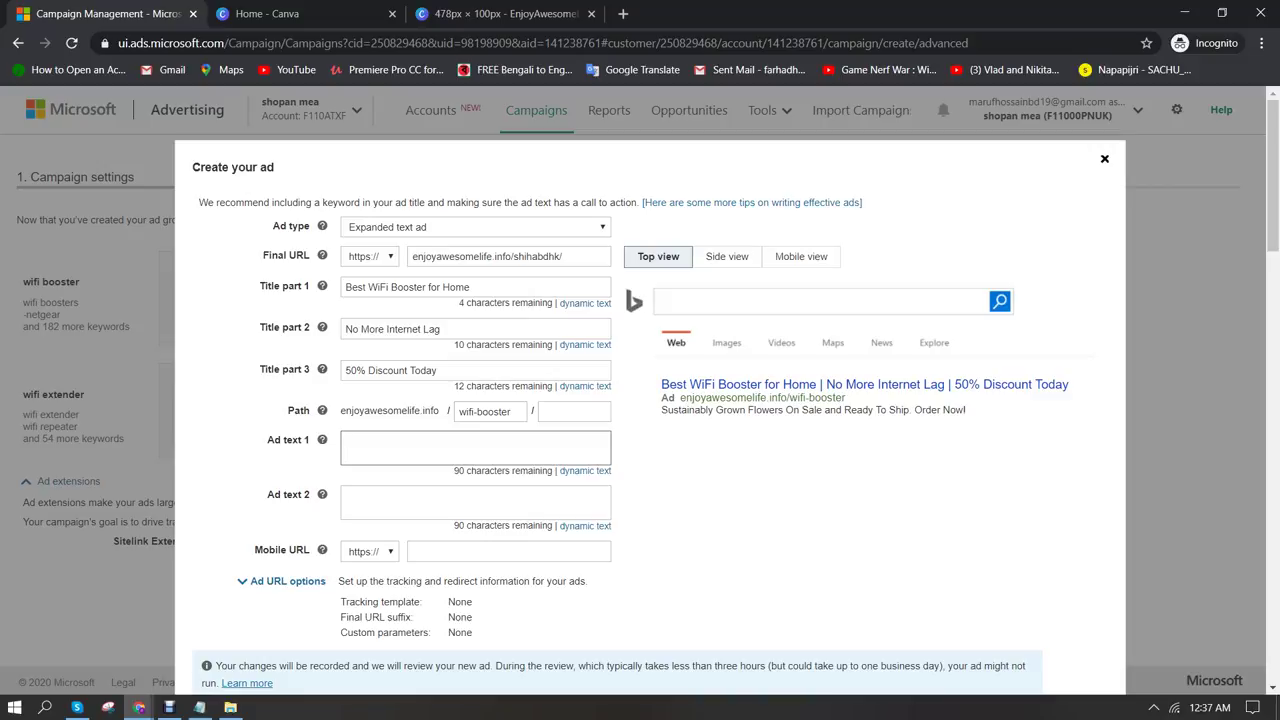
Write Ad text 1 as 'Eliminates your connectivity problem with this WiFi booster at home or office.'
{"action": "type", "text": "Elim"}
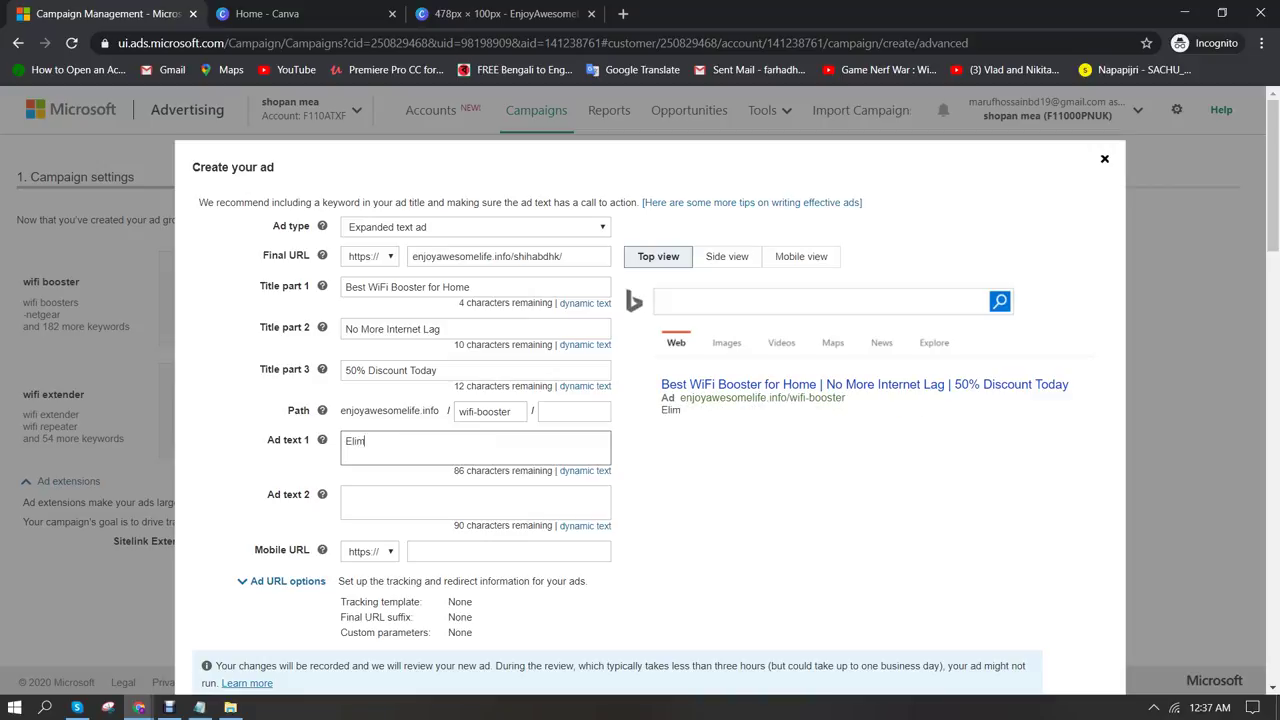
{"action": "type", "text": "inates your connec"}
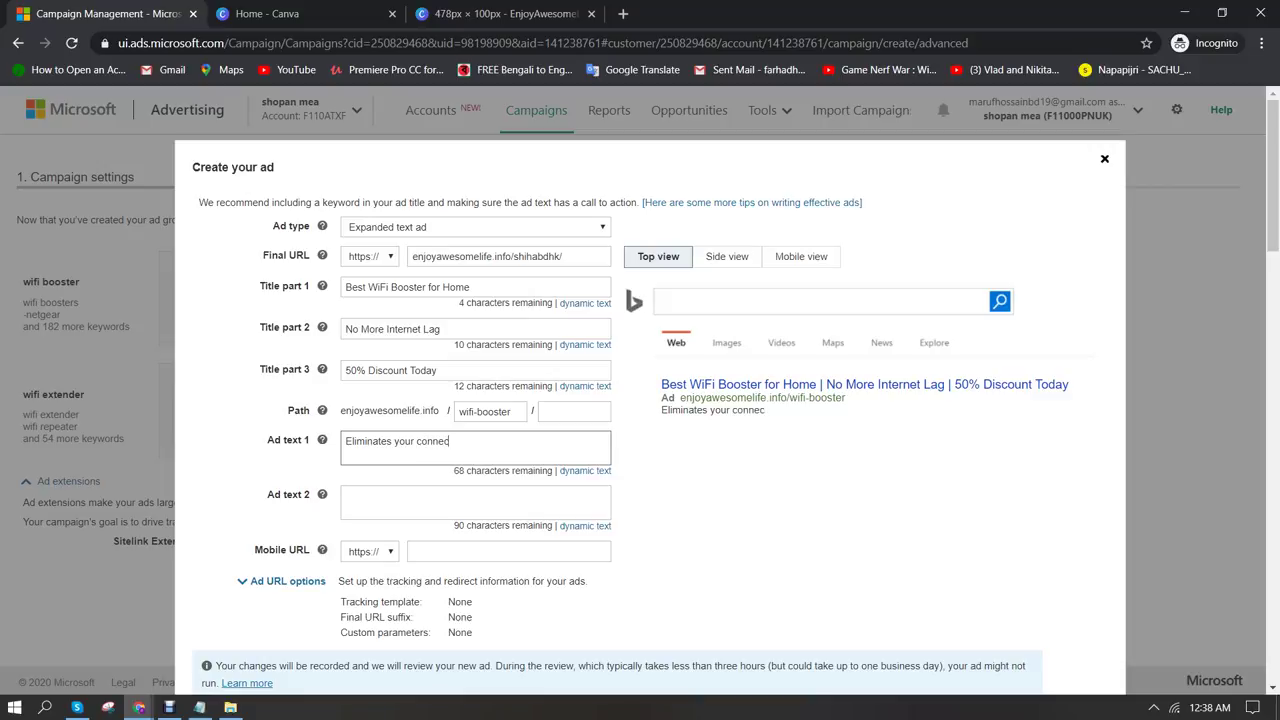
{"action": "type", "text": "tivity problem with this"}
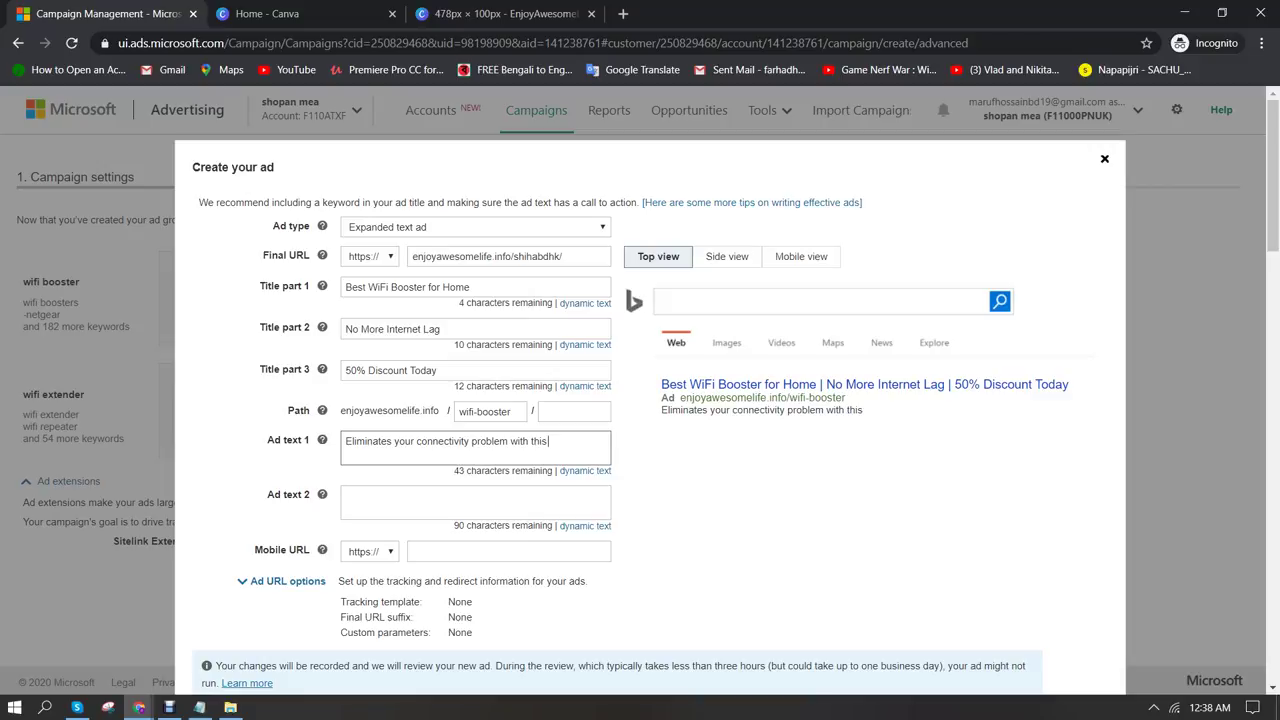
{"action": "type", "text": " w"}
{"action": "key", "text": "BackSpace"}
{"action": "type", "text": "WiFi Boo"}
{"action": "key", "text": "BackSpace"}
{"action": "key", "text": "BackSpace"}
{"action": "key", "text": "BackSpace"}
{"action": "type", "text": "Bo"}
{"action": "key", "text": "BackSpace"}
{"action": "key", "text": "BackSpace"}
{"action": "type", "text": "booster at homr or"}
{"action": "key", "text": "BackSpace"}
{"action": "key", "text": "BackSpace"}
{"action": "key", "text": "BackSpace"}
{"action": "key", "text": "BackSpace"}
{"action": "key", "text": "BackSpace"}
{"action": "type", "text": "o"}
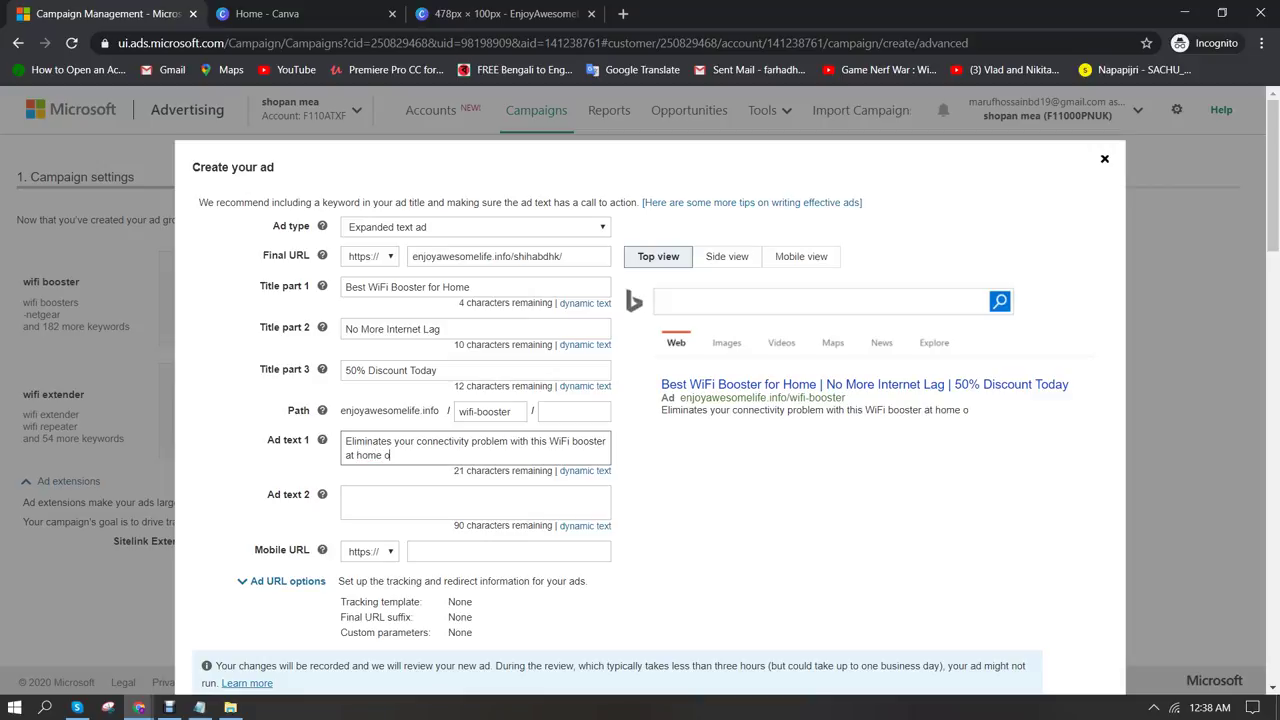
{"action": "type", "text": "r office."}
Finish Ad text 1 with 'Easy Setup.' while keeping it within 90 characters
{"action": "type", "text": "Stay Connec"}
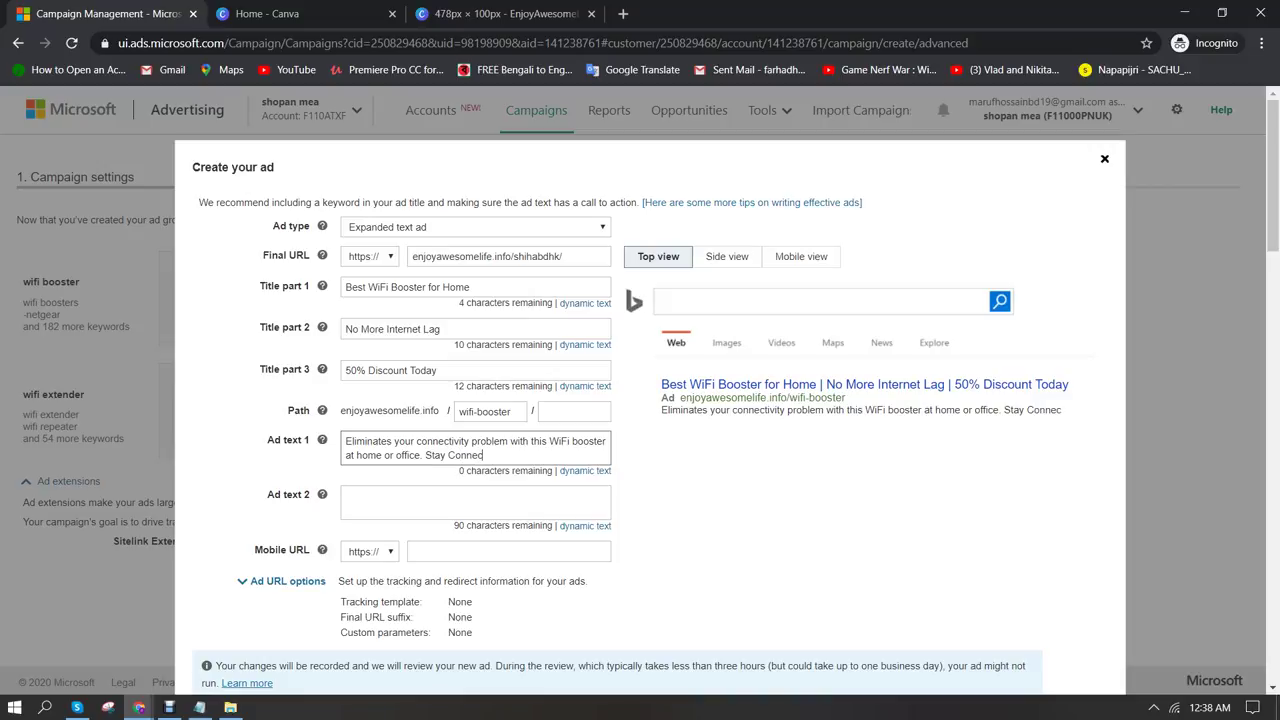
{"action": "type", "text": "te"}
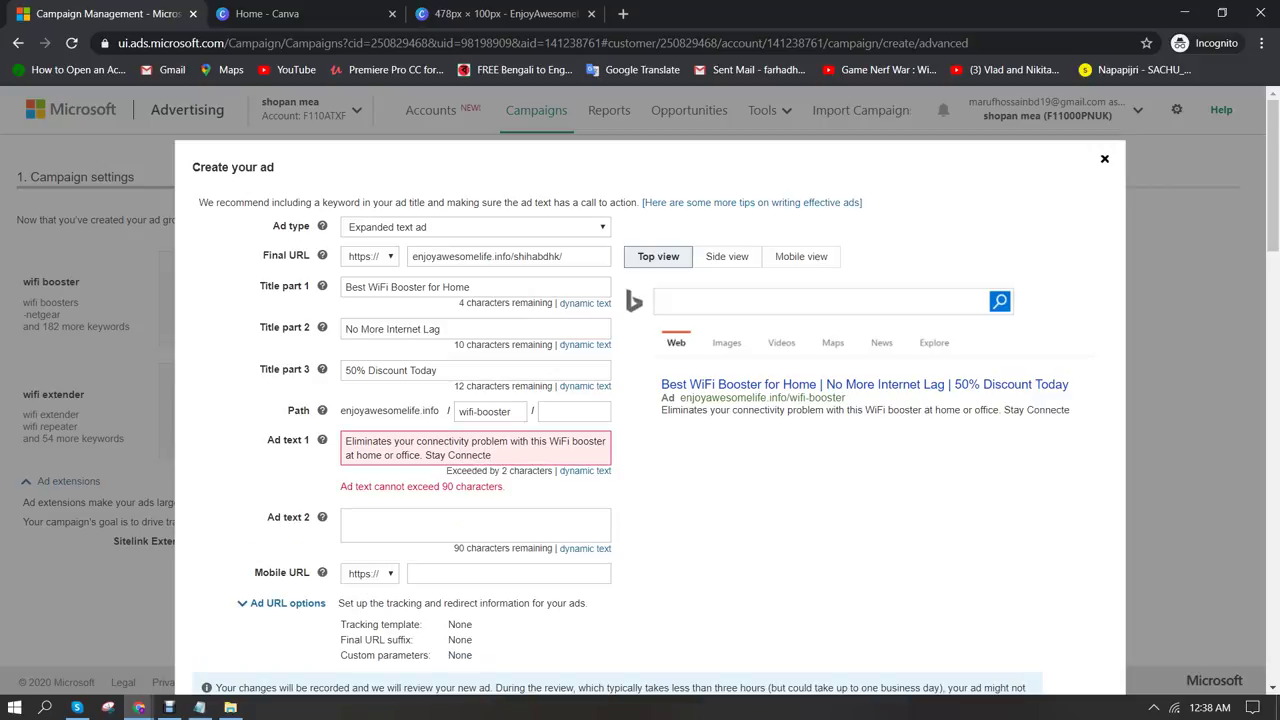
{"action": "key", "text": "BackSpace"}
{"action": "key", "text": "BackSpace"}
{"action": "key", "text": "BackSpace"}
{"action": "key", "text": "BackSpace"}
{"action": "key", "text": "BackSpace"}
{"action": "key", "text": "BackSpace"}
{"action": "key", "text": "BackSpace"}
{"action": "key", "text": "BackSpace"}
{"action": "key", "text": "BackSpace"}
{"action": "key", "text": "BackSpace"}
{"action": "key", "text": "BackSpace"}
{"action": "key", "text": "BackSpace"}
{"action": "key", "text": "BackSpace"}
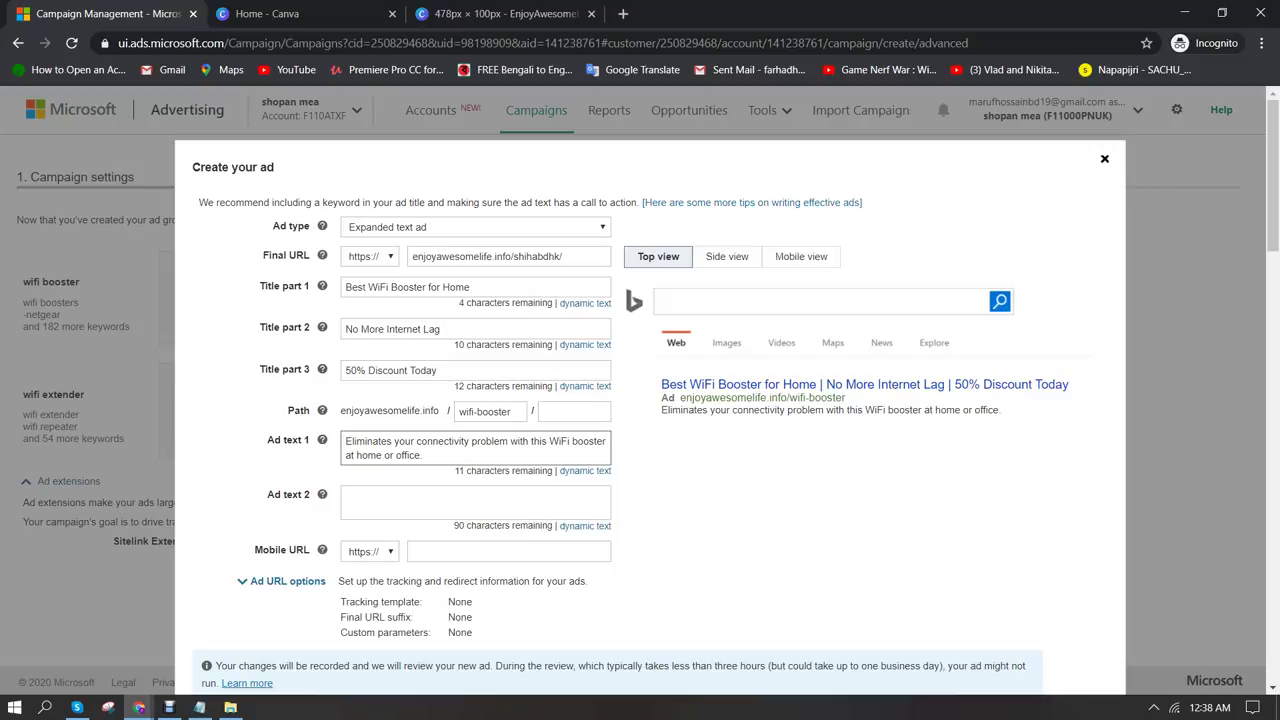
{"action": "type", "text": "Easy"}
{"action": "type", "text": " To In"}
{"action": "key", "text": "BackSpace"}
{"action": "type", "text": "S"}
{"action": "key", "text": "BackSpace"}
{"action": "key", "text": "BackSpace"}
{"action": "key", "text": "BackSpace"}
{"action": "key", "text": "BackSpace"}
{"action": "type", "text": "Se"}
{"action": "type", "text": "up"}
{"action": "key", "text": "BackSpace"}
{"action": "key", "text": "BackSpace"}
{"action": "type", "text": "t Up"}
{"action": "left_click", "coordinate": [466, 455]}
{"action": "key", "text": "BackSpace"}
{"action": "key", "text": "BackSpace"}
{"action": "type", "text": "up."}
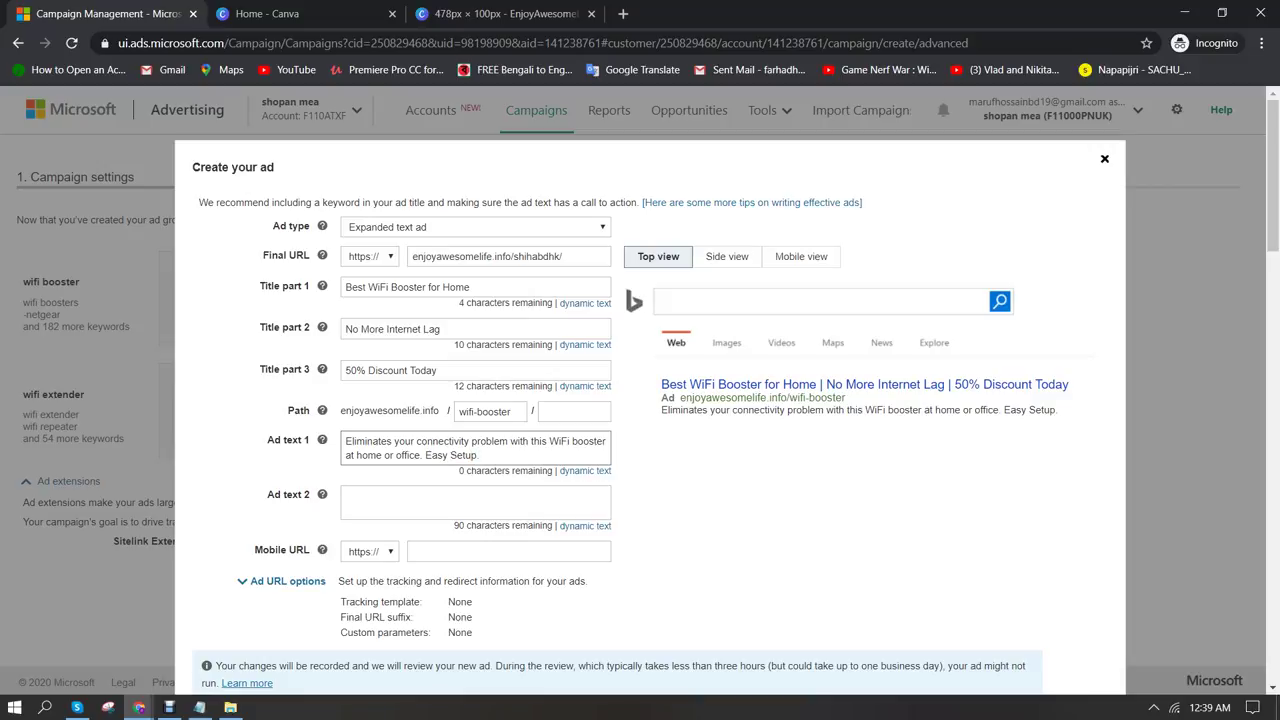
{"action": "key", "text": "Tab"}
{"action": "key", "text": "Tab"}
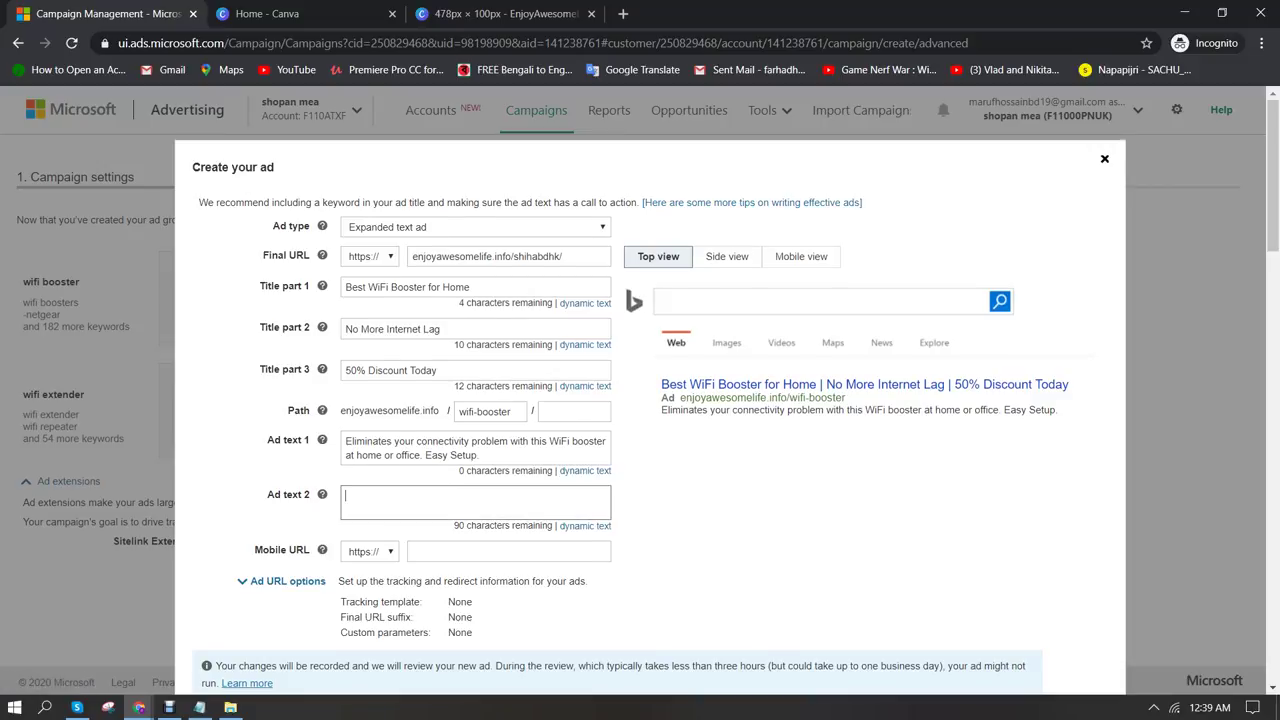
{"action": "scroll", "coordinate": [640, 400], "scroll_direction": "down", "scroll_amount": 2}
Save the first ad and start a second wifi booster ad with the landing page Final URL
{"action": "left_click", "coordinate": [213, 558]}
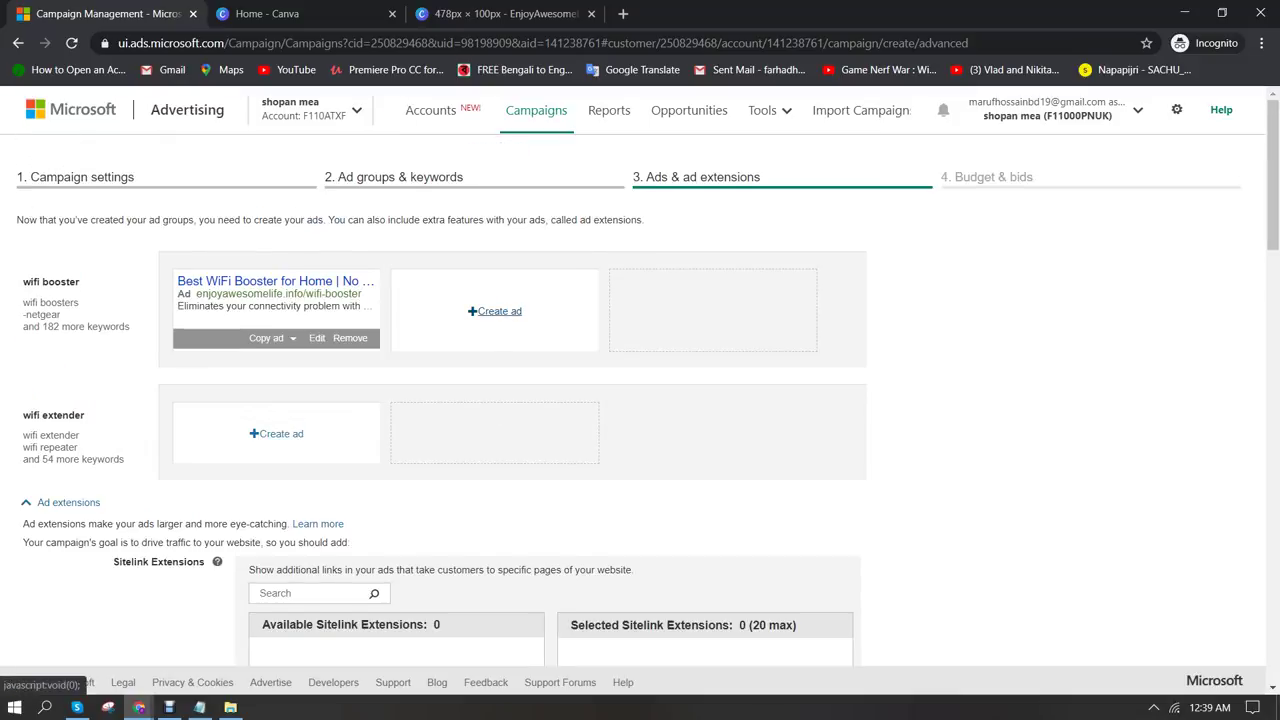
{"action": "left_click", "coordinate": [494, 311]}
{"action": "left_click", "coordinate": [508, 256]}
{"action": "type", "text": "enjoyawesomelife.info/shihabdhk/"}
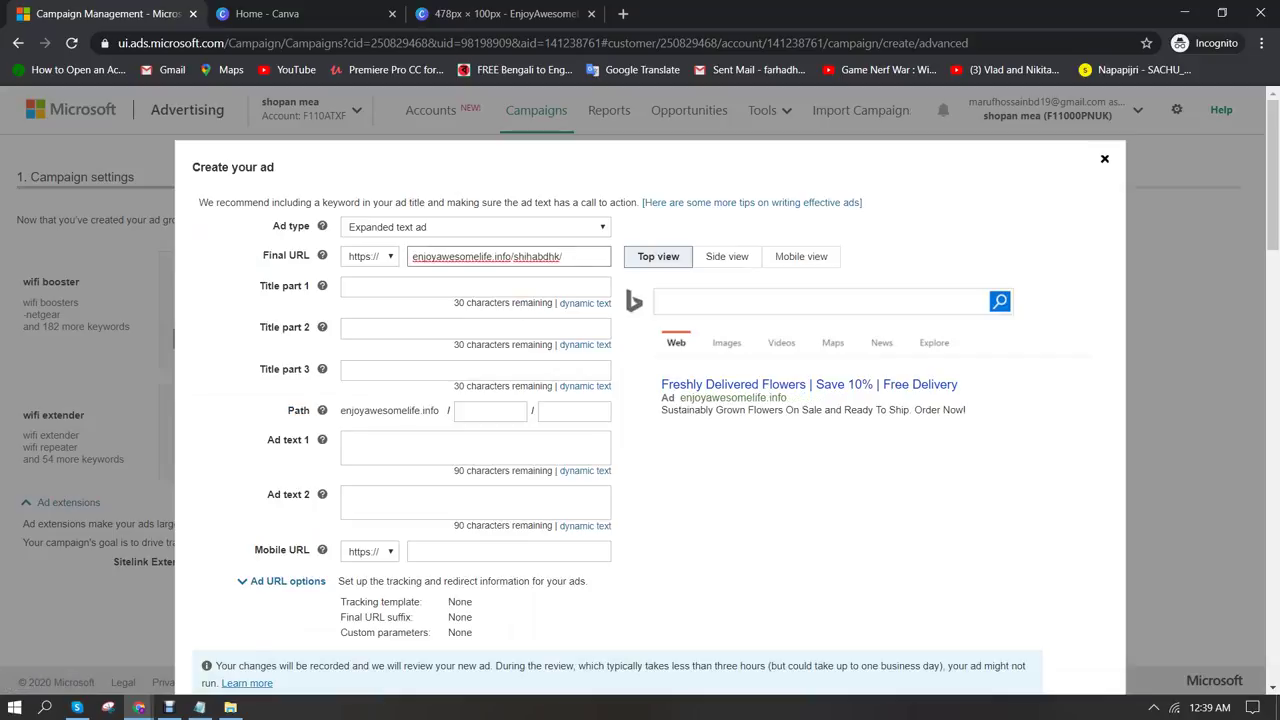
Set the first headline to 'WiFi Booster For Home & Office'
{"action": "left_click", "coordinate": [475, 287]}
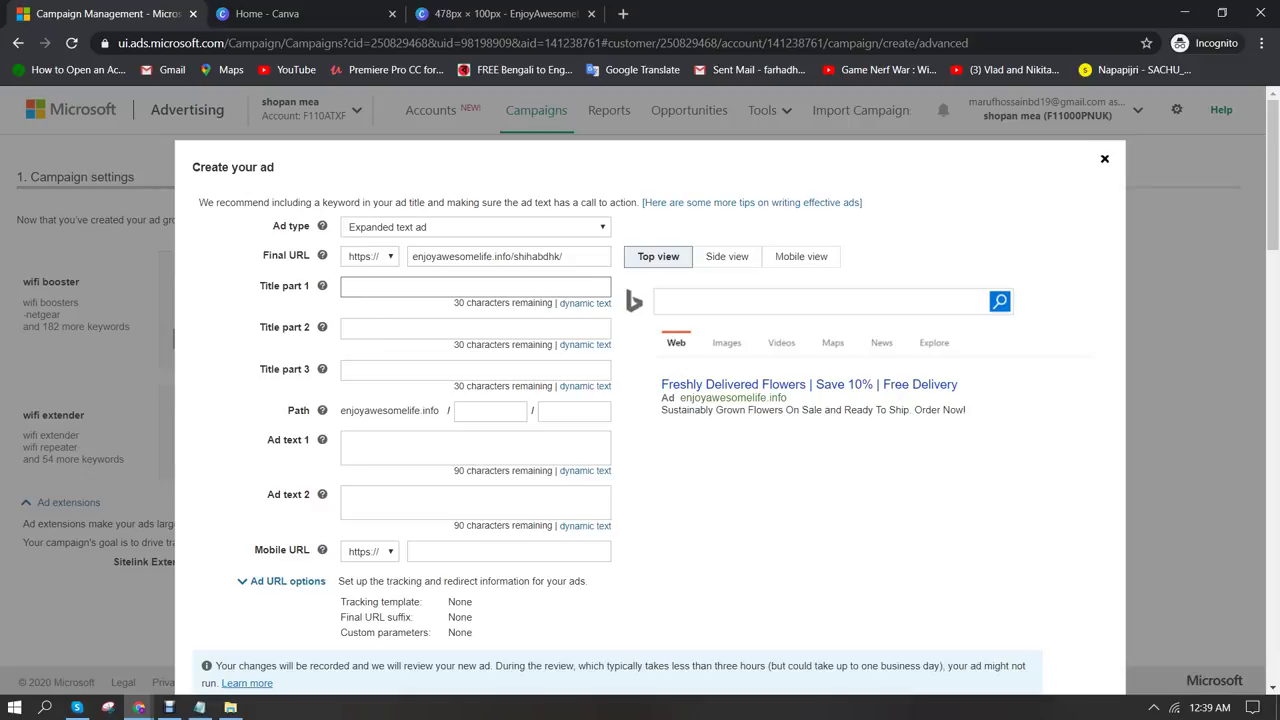
{"action": "type", "text": "WiFi"}
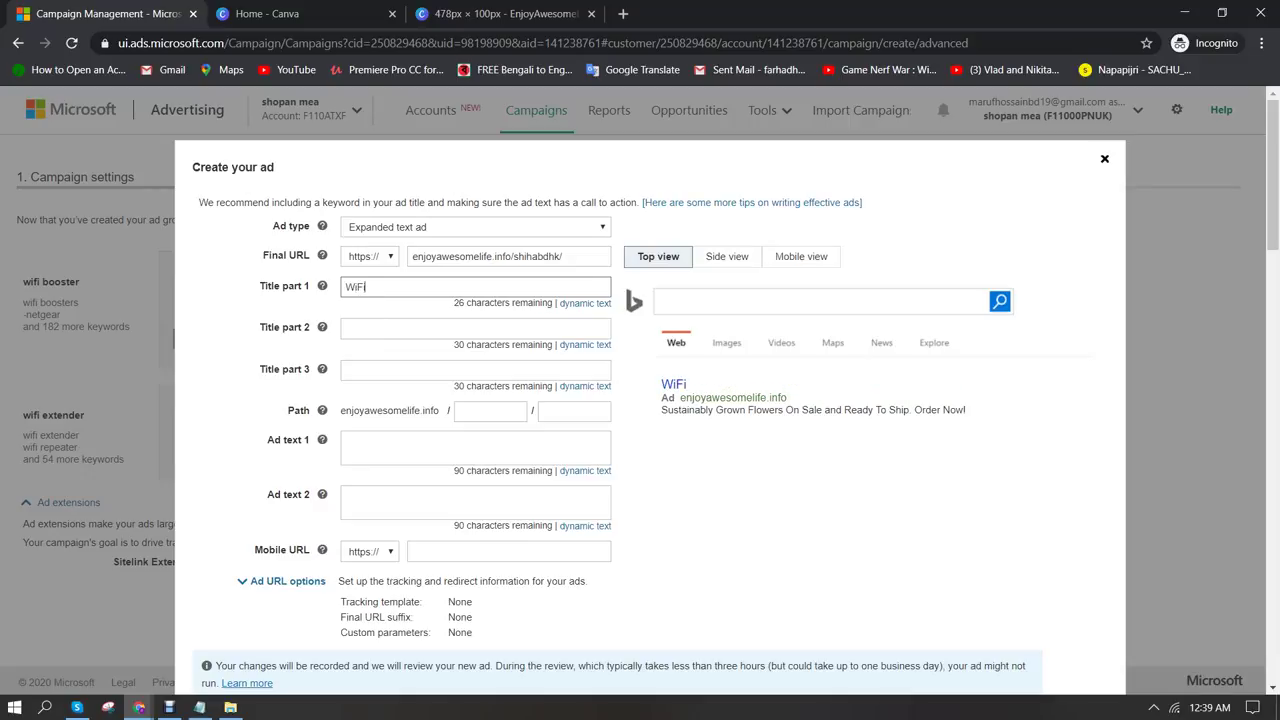
{"action": "type", "text": " Booster For Hom"}
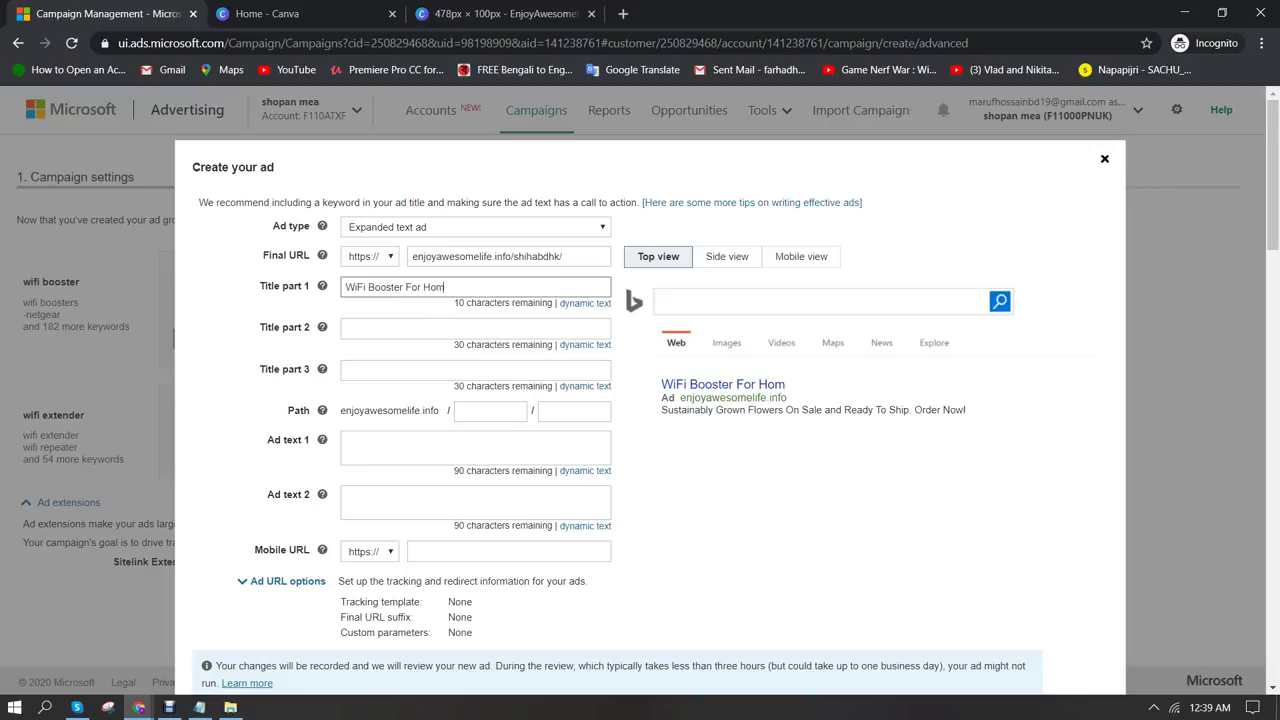
{"action": "type", "text": "e or Office"}
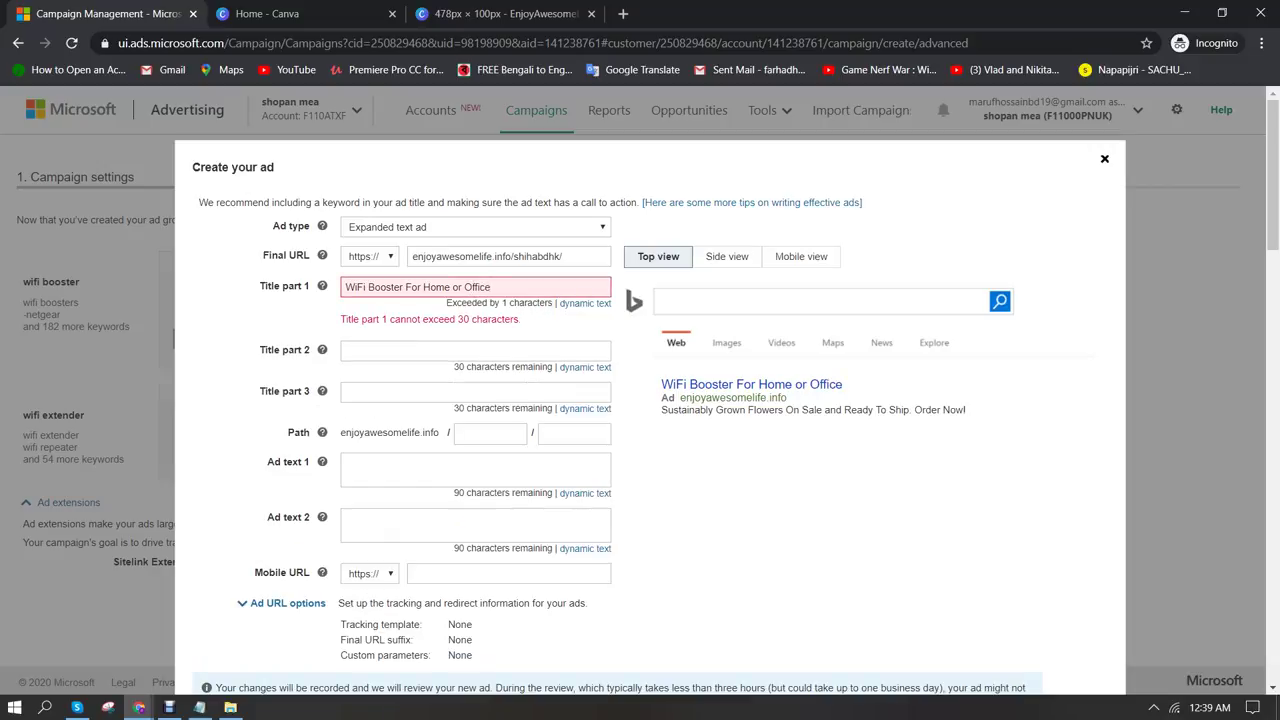
{"action": "left_click", "coordinate": [466, 287]}
{"action": "key", "text": "BackSpace"}
{"action": "key", "text": "BackSpace"}
{"action": "type", "text": "&"}
{"action": "key", "text": "Tab"}
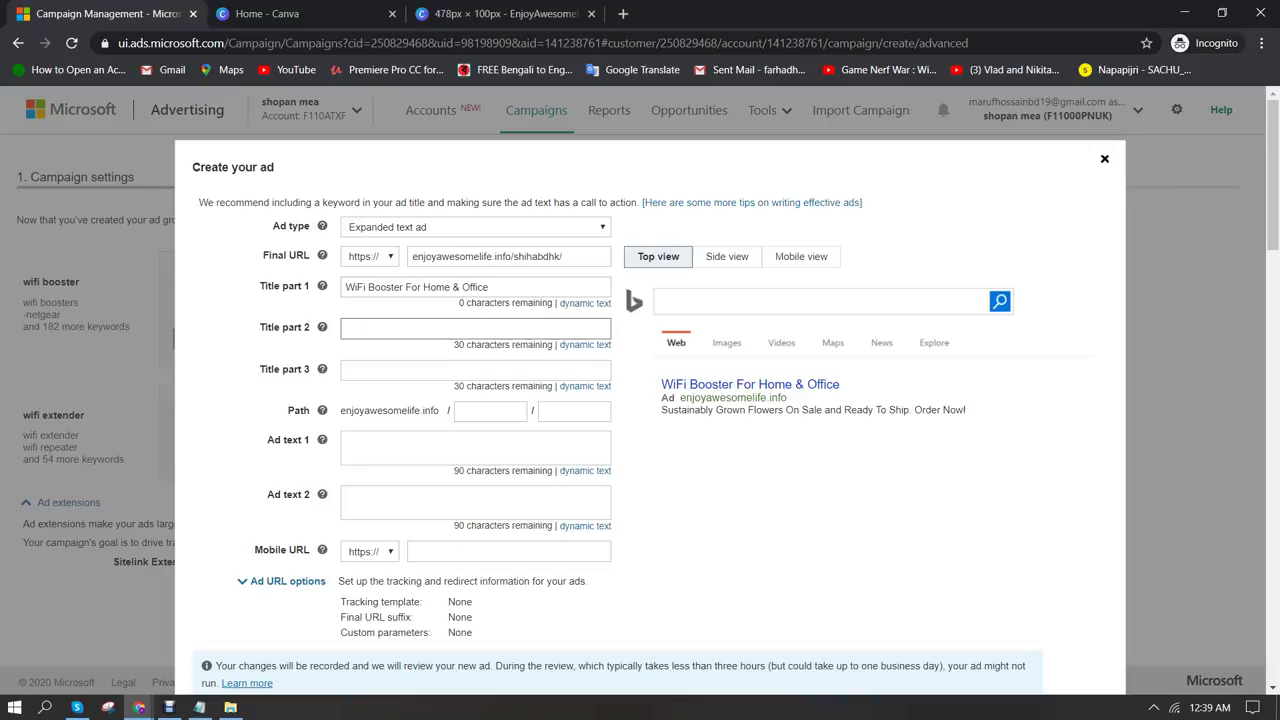
Set the second headline to 'Easy To Install it Anywhere'
{"action": "left_click", "coordinate": [139, 707]}
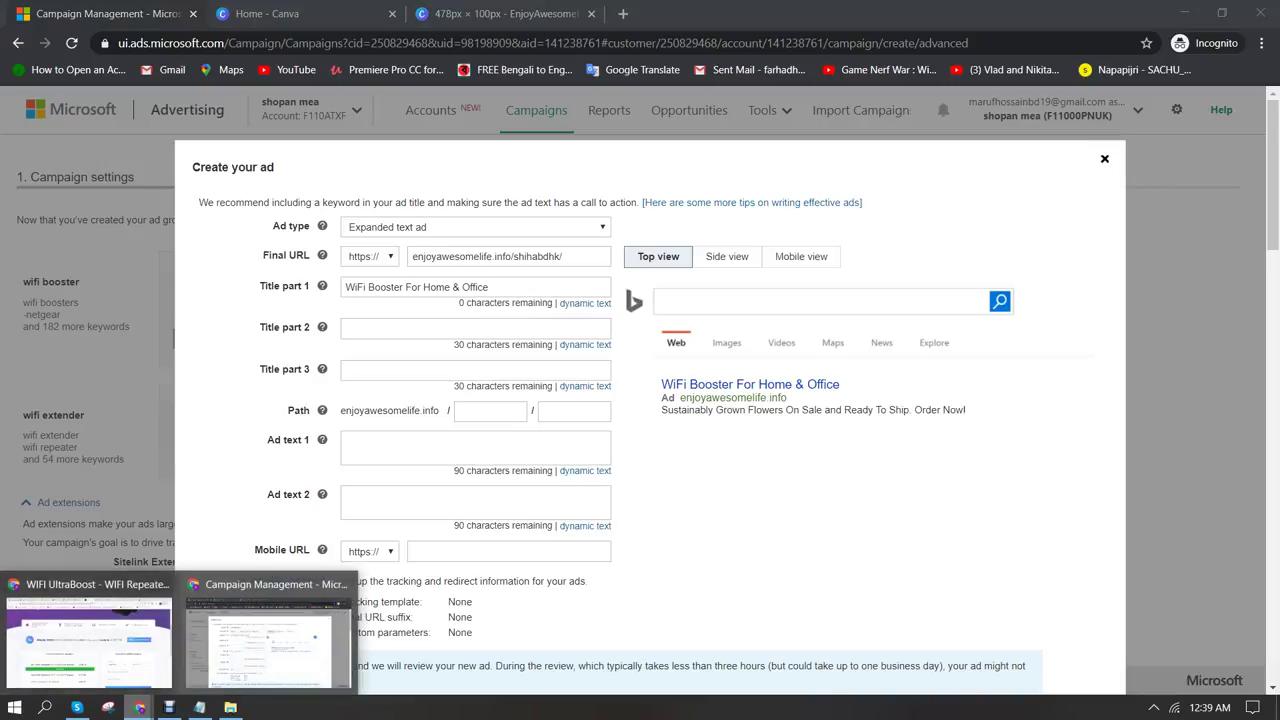
{"action": "left_click", "coordinate": [88, 640]}
{"action": "scroll", "coordinate": [640, 390], "scroll_direction": "up", "scroll_amount": 2}
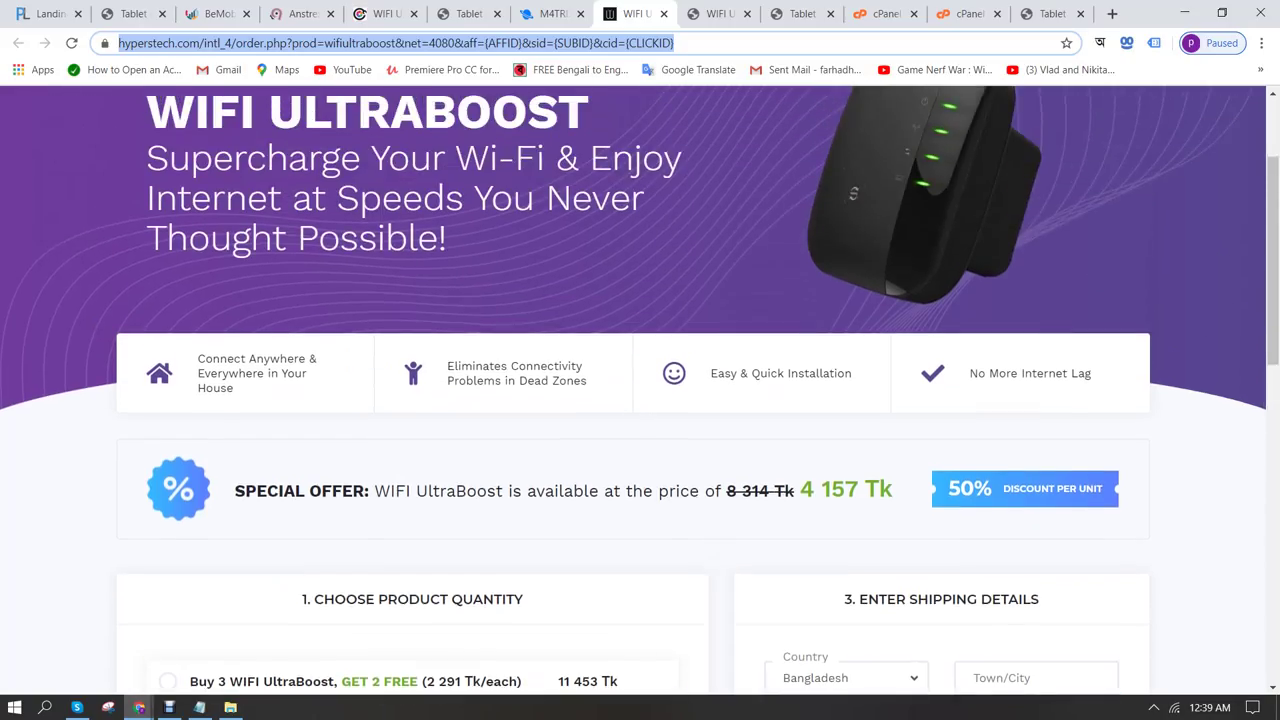
{"action": "left_click", "coordinate": [139, 707]}
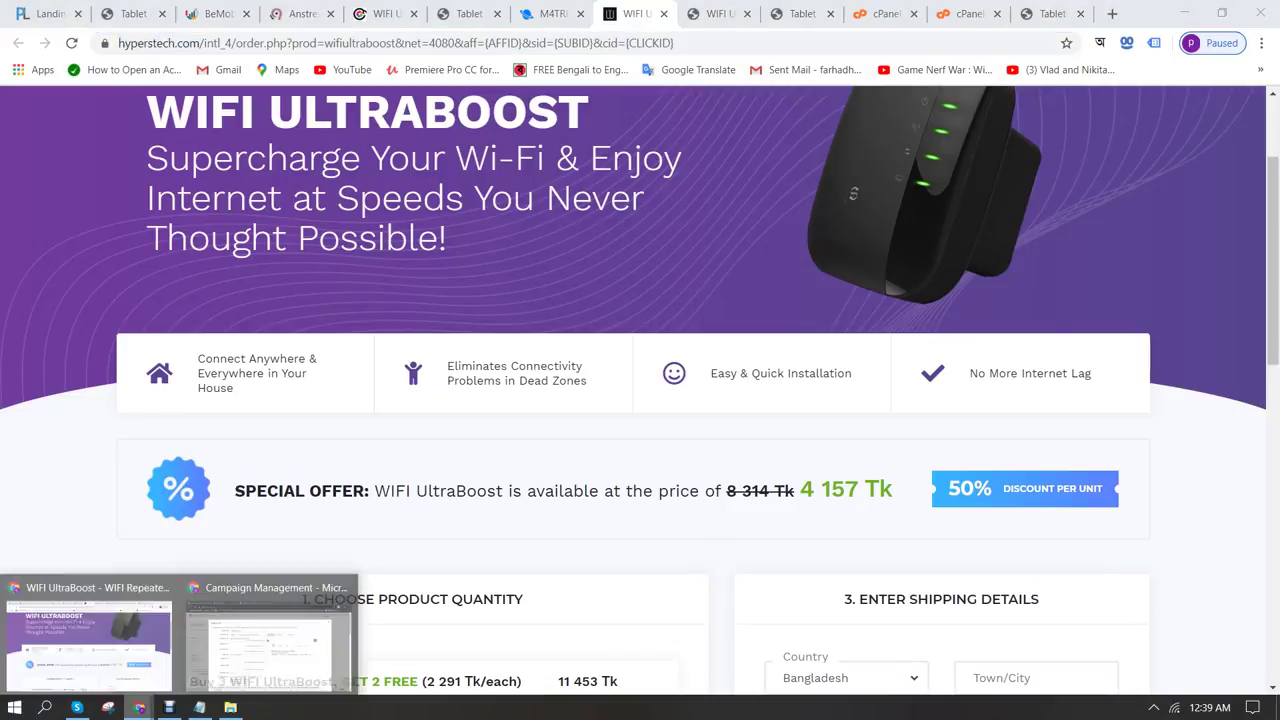
{"action": "left_click", "coordinate": [262, 630]}
{"action": "left_click", "coordinate": [475, 328]}
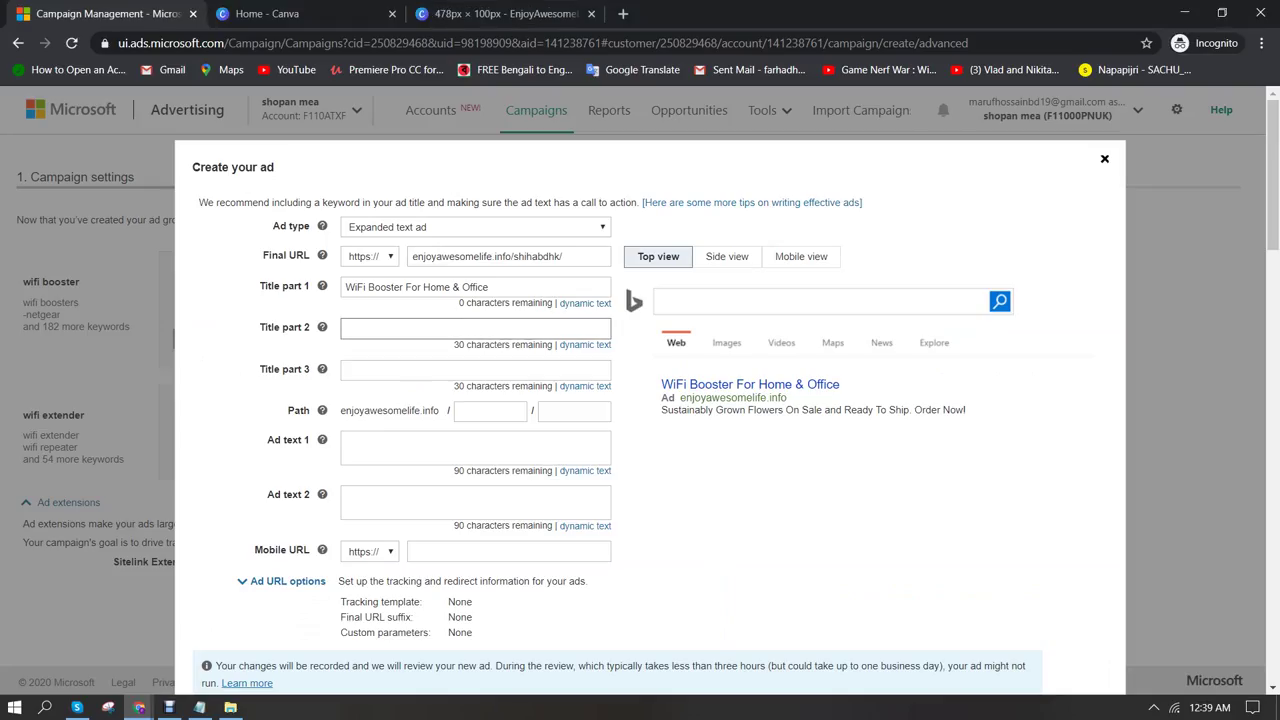
{"action": "type", "text": "Easy &"}
{"action": "key", "text": "BackSpace"}
{"action": "key", "text": "BackSpace"}
{"action": "type", "text": "To Install it"}
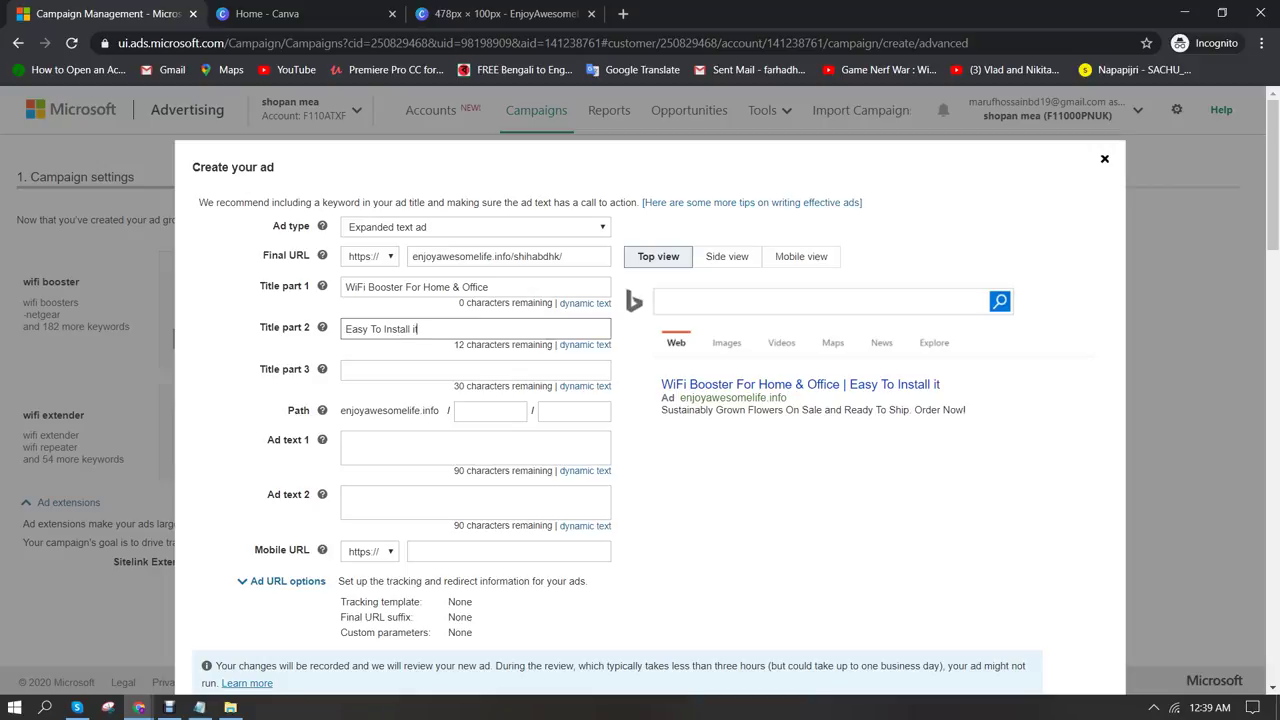
{"action": "type", "text": " Anywhere"}
Set the display path to boost-wifi/speed
{"action": "left_click", "coordinate": [475, 370]}
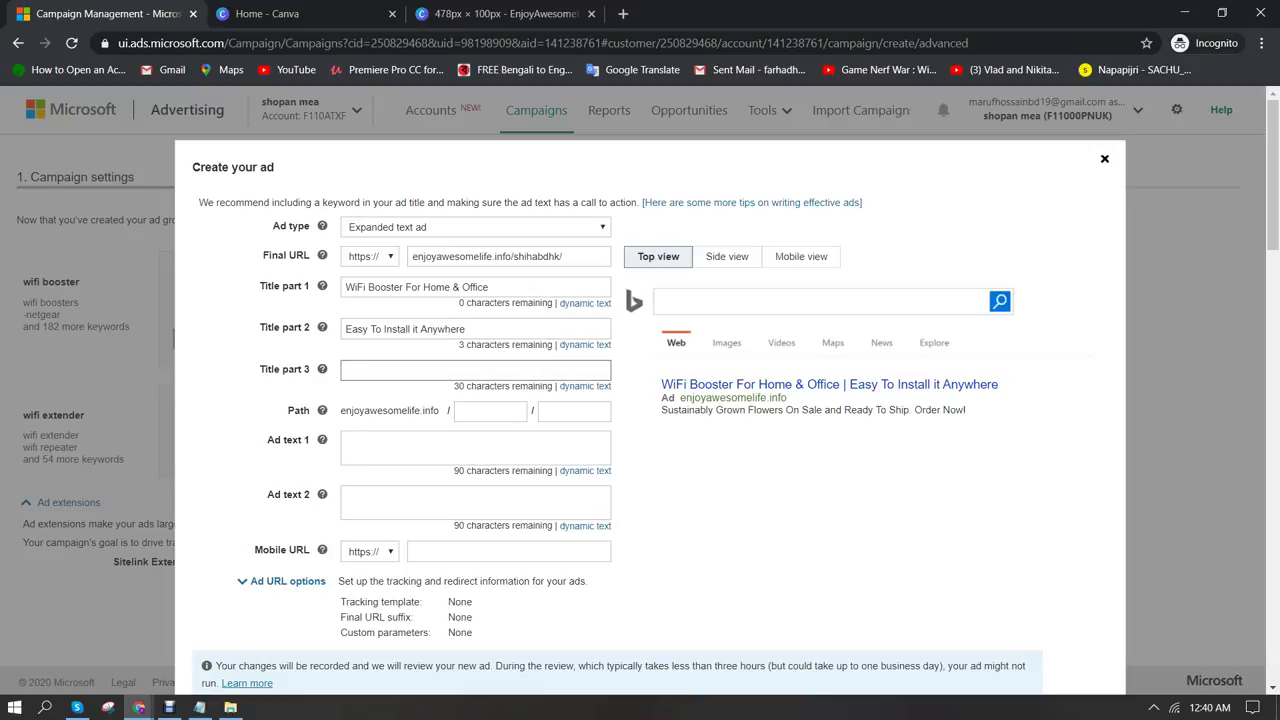
{"action": "left_click", "coordinate": [490, 411]}
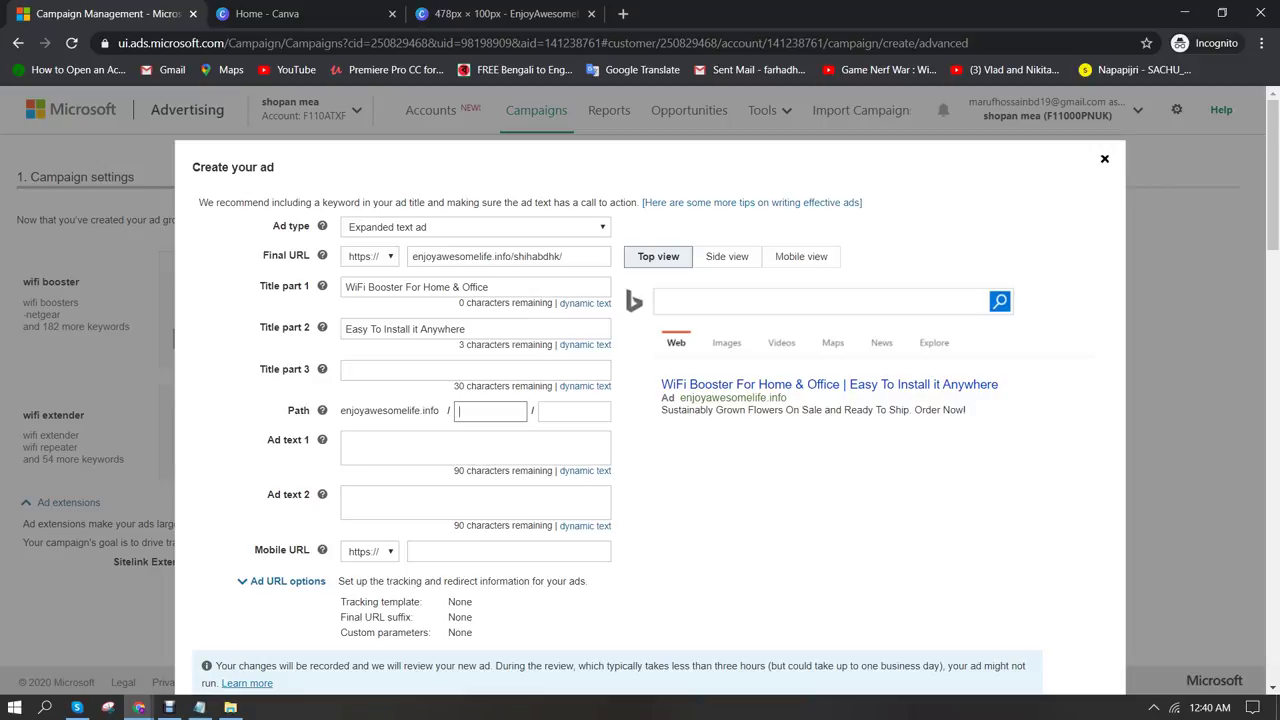
{"action": "type", "text": "boost-wifi"}
{"action": "key", "text": "Tab"}
{"action": "type", "text": "spped"}
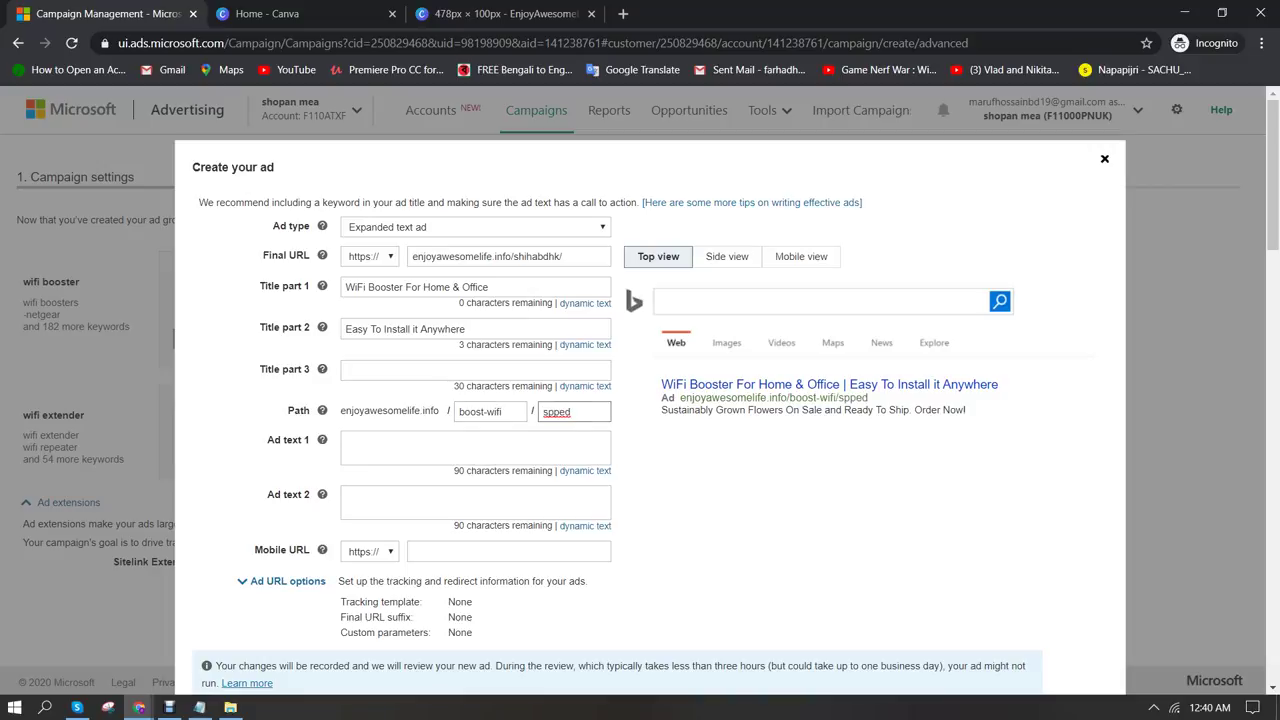
{"action": "left_click", "coordinate": [557, 411]}
{"action": "key", "text": "BackSpace"}
{"action": "type", "text": "e"}
{"action": "left_click", "coordinate": [346, 441]}
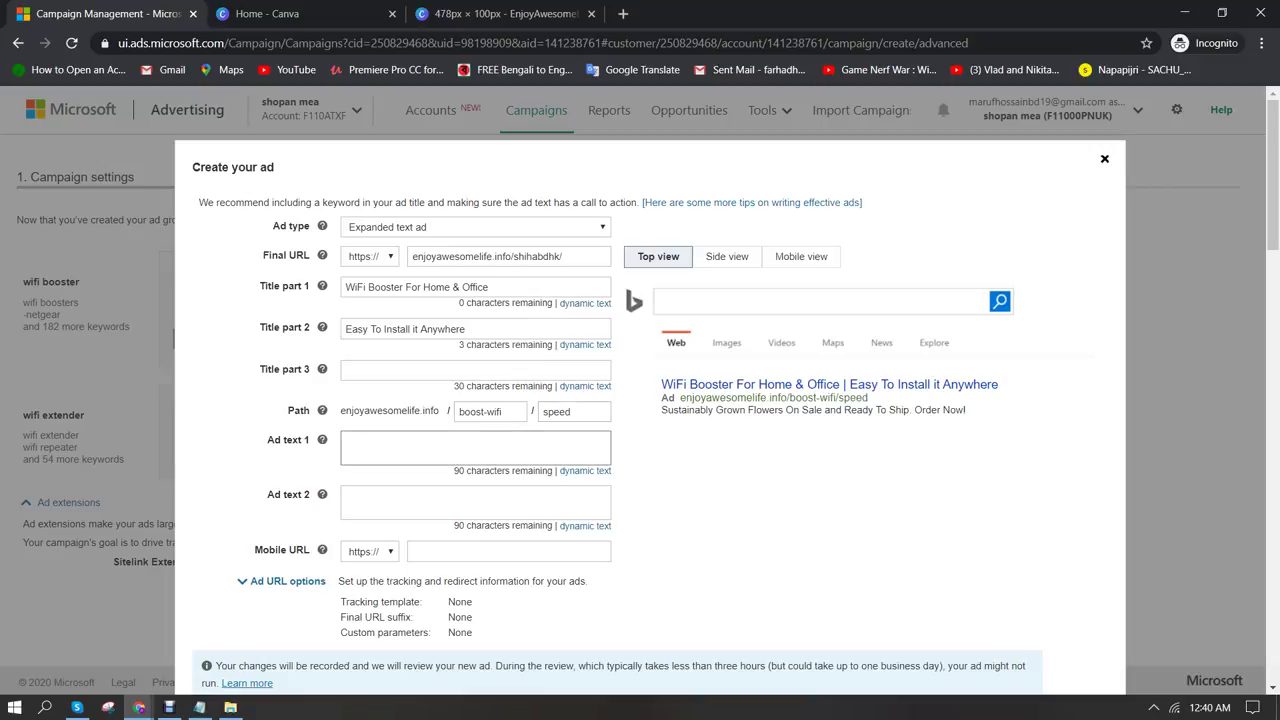
Copy the Tablet article's line about drastically improving internet speed into Ad text 1
{"action": "mouse_move", "coordinate": [139, 707]}
{"action": "left_click", "coordinate": [85, 635]}
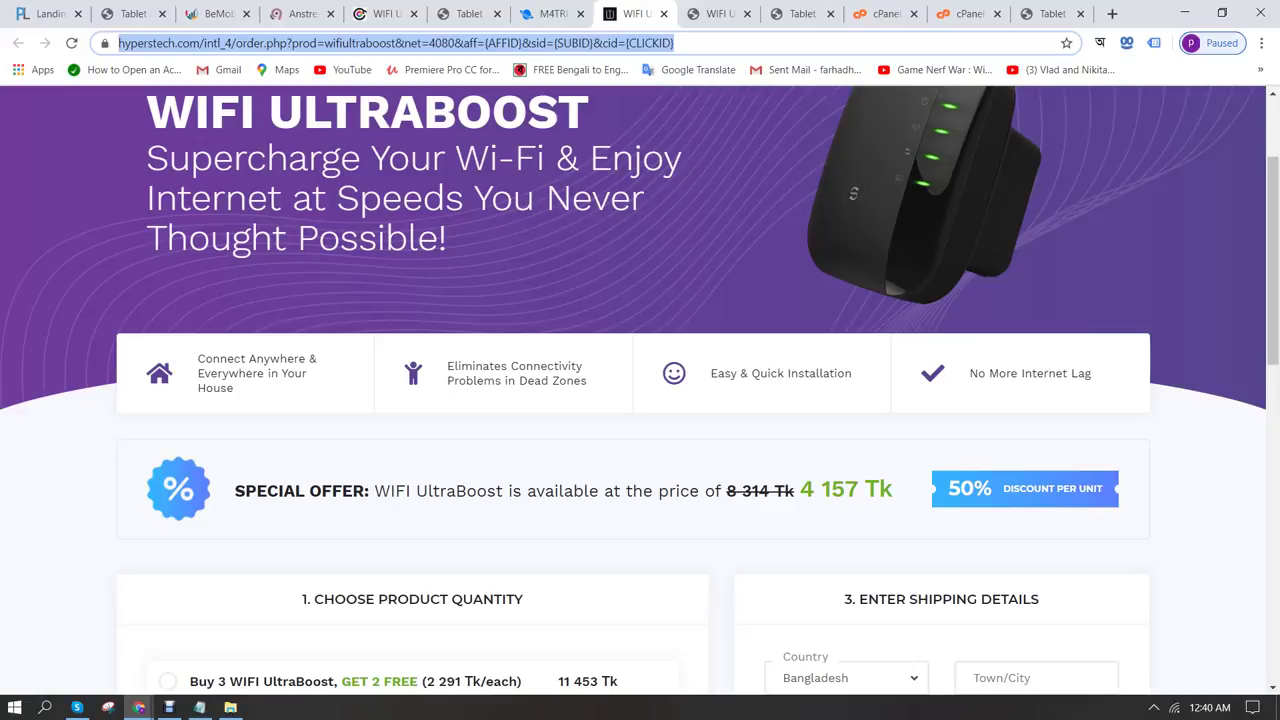
{"action": "left_click", "coordinate": [548, 13]}
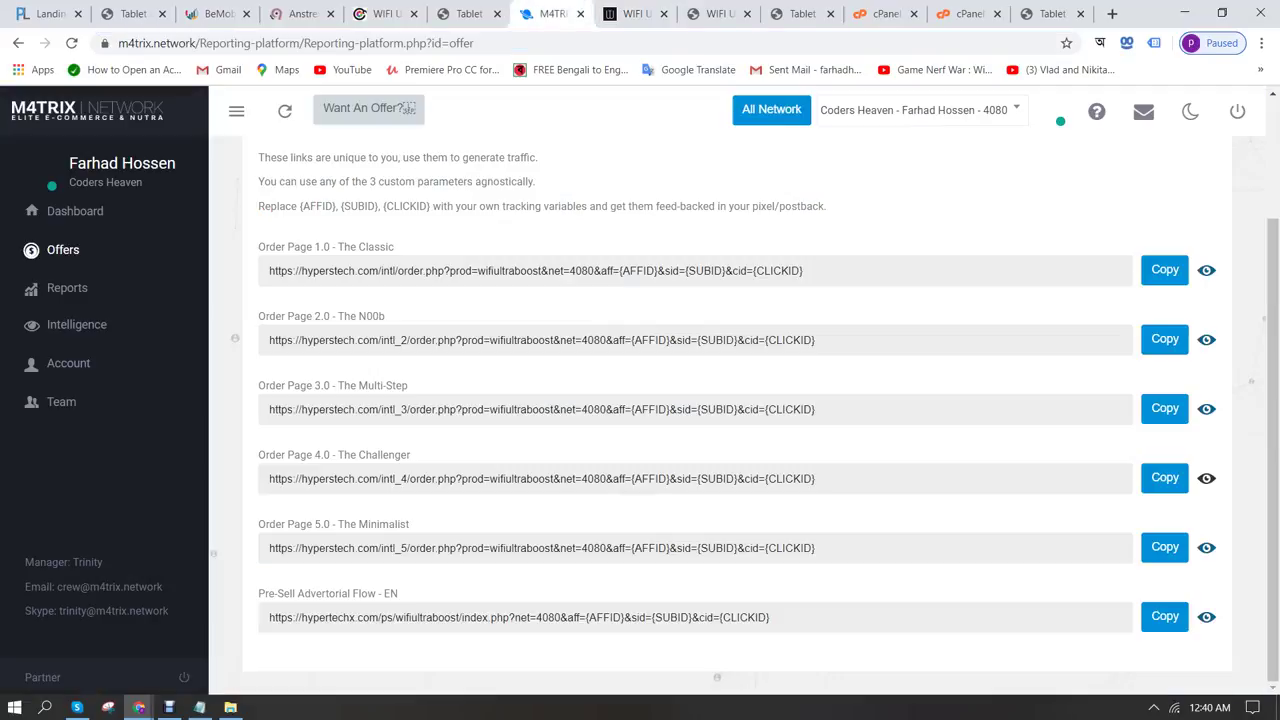
{"action": "left_click", "coordinate": [468, 13]}
{"action": "left_click", "coordinate": [380, 13]}
{"action": "left_click", "coordinate": [468, 13]}
{"action": "scroll", "coordinate": [640, 390], "scroll_direction": "down", "scroll_amount": 4}
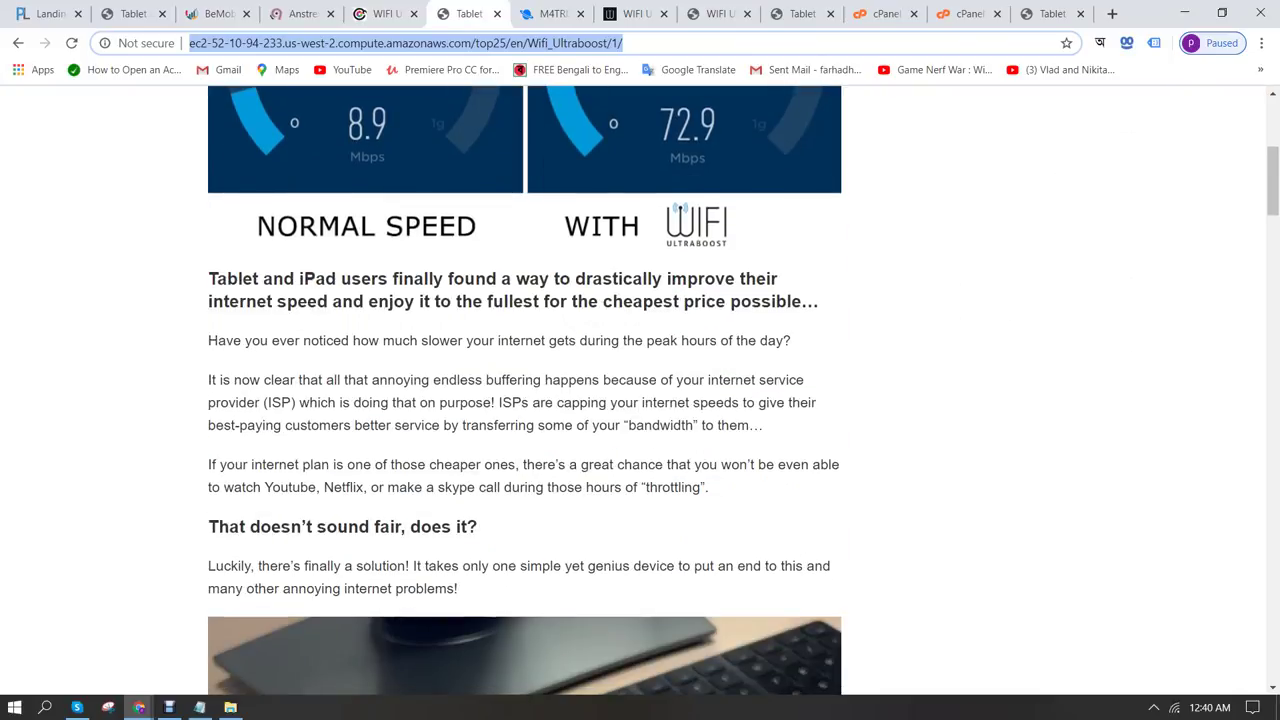
{"action": "left_click_drag", "start_coordinate": [392, 279], "coordinate": [543, 302]}
{"action": "key", "text": "ctrl+c"}
{"action": "left_click", "coordinate": [139, 707]}
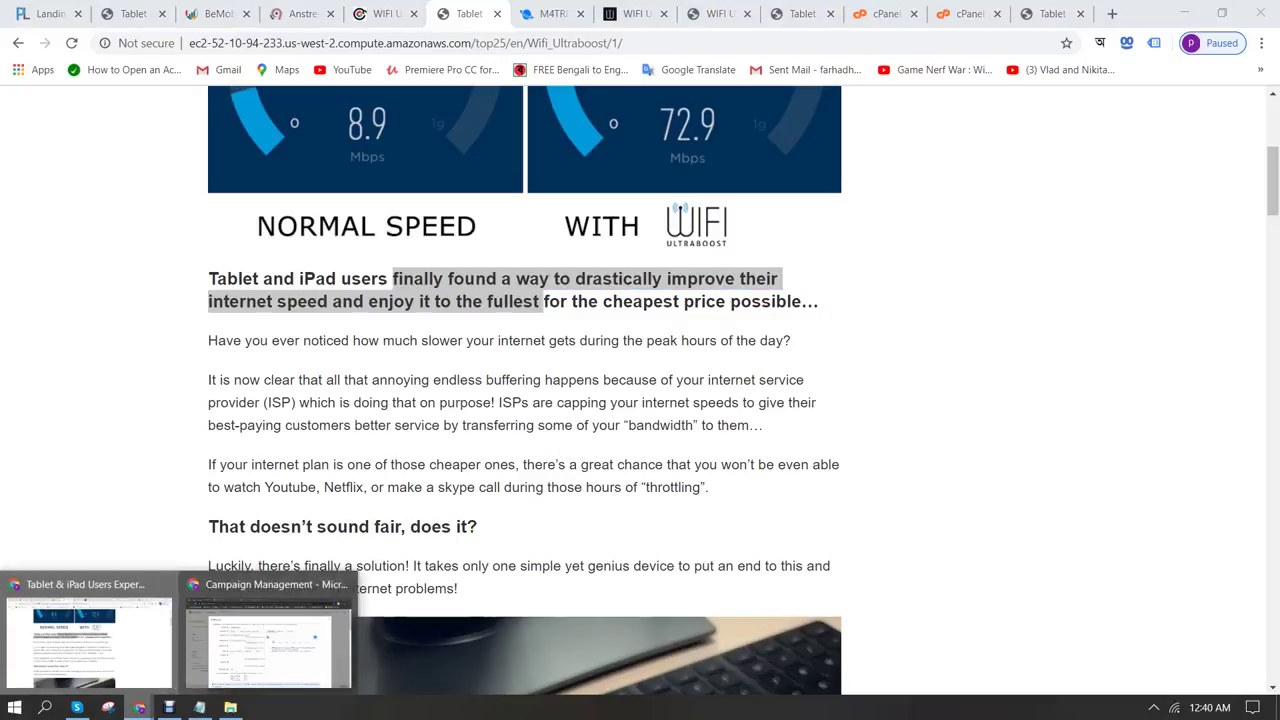
{"action": "left_click", "coordinate": [268, 640]}
{"action": "key", "text": "ctrl+v"}
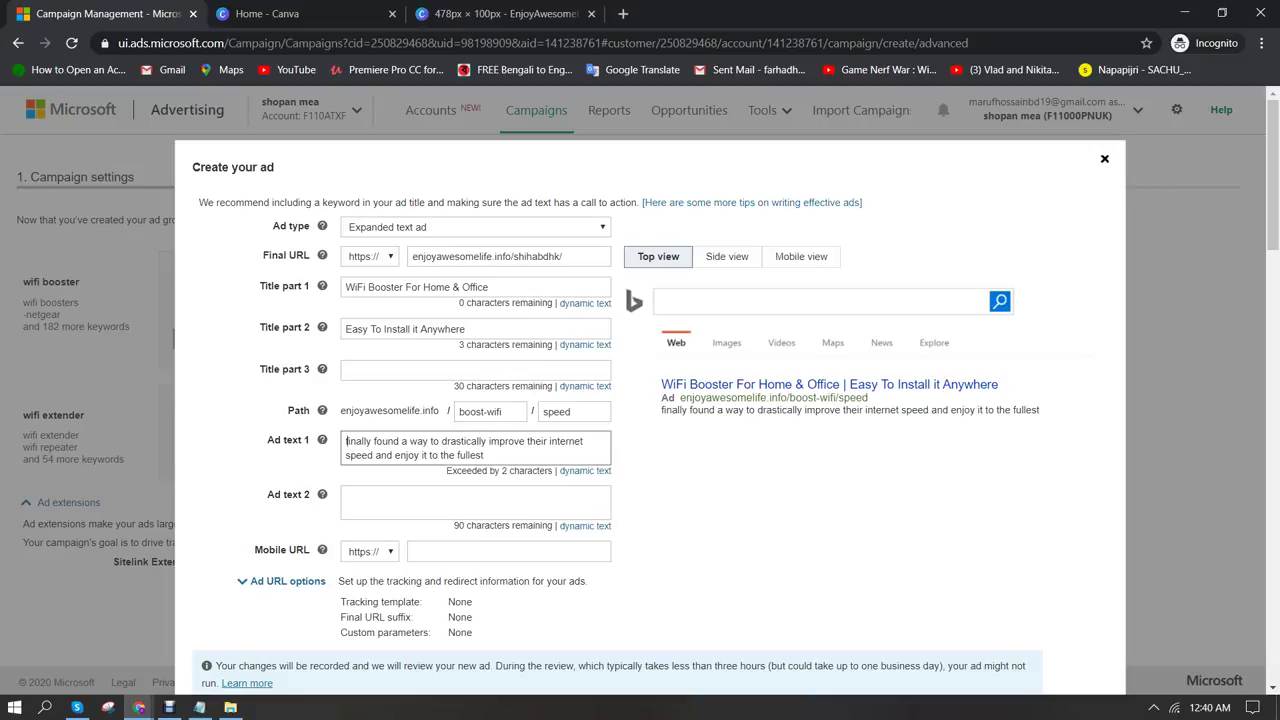
Trim Ad text 1: capital F, 'your' instead of 'their', '&' instead of 'and'
{"action": "key", "text": "Delete"}
{"action": "type", "text": "F"}
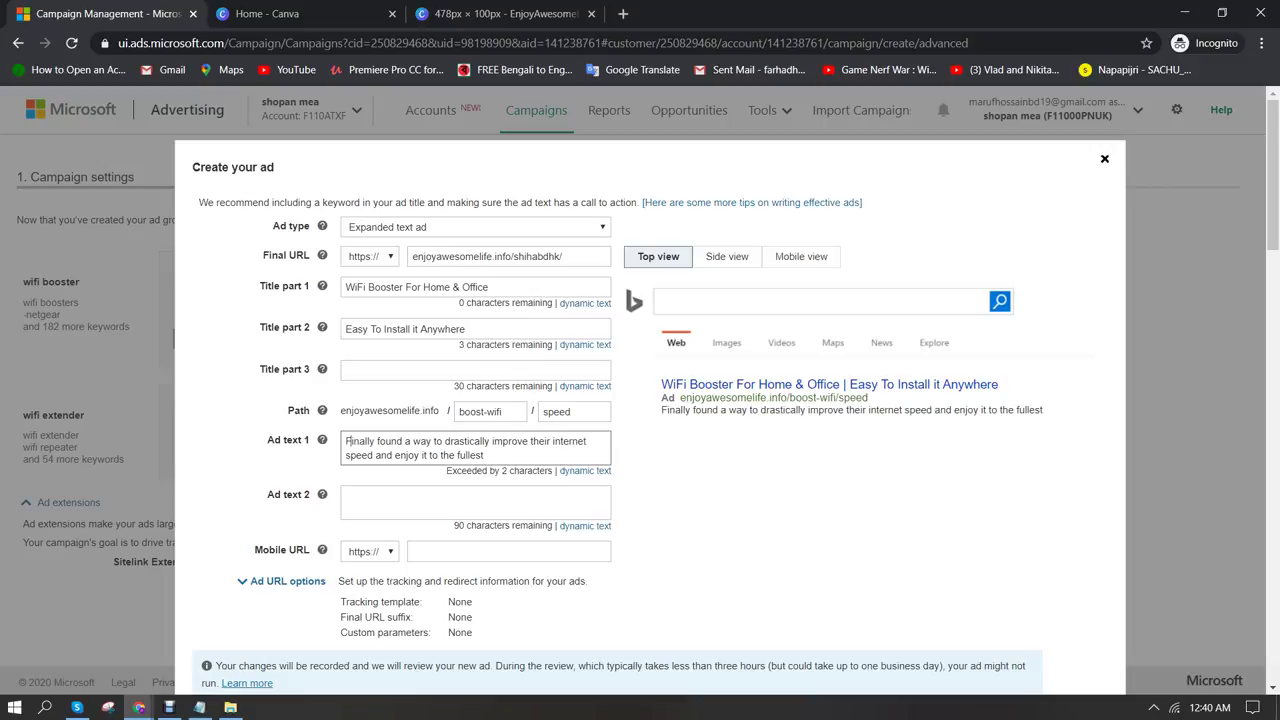
{"action": "double_click", "coordinate": [541, 441]}
{"action": "type", "text": "your"}
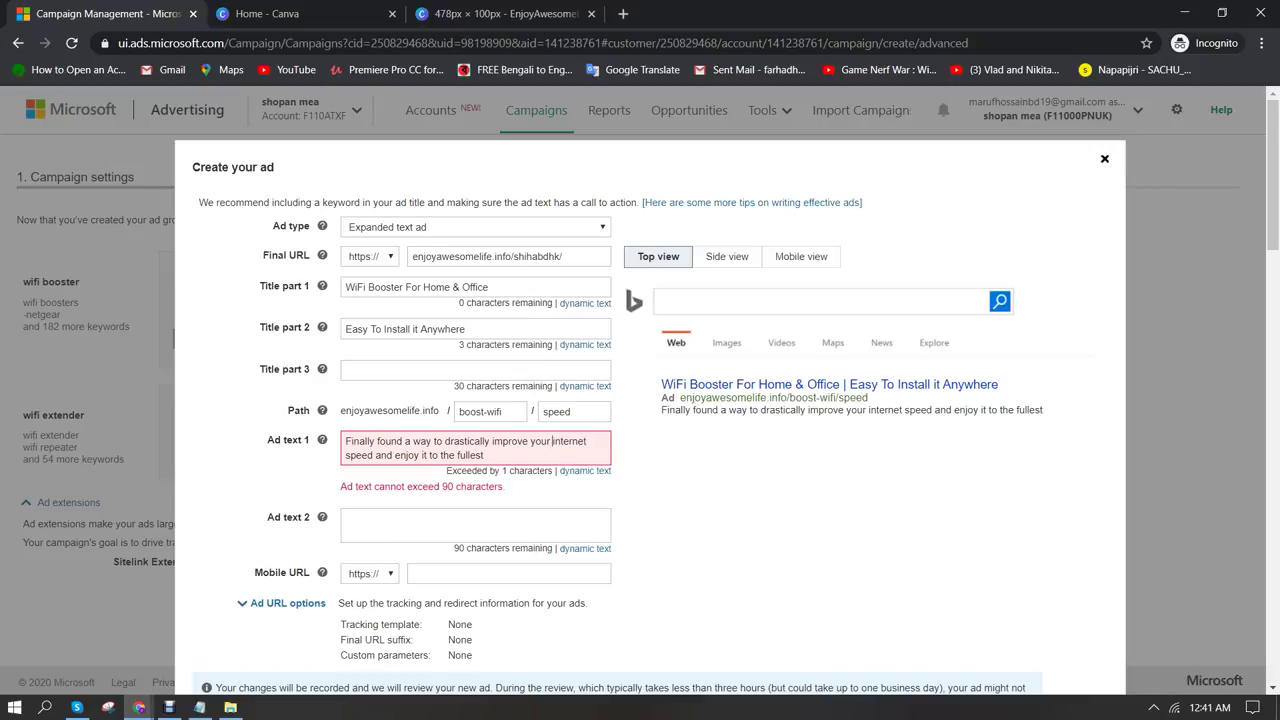
{"action": "double_click", "coordinate": [384, 455]}
{"action": "type", "text": "&"}
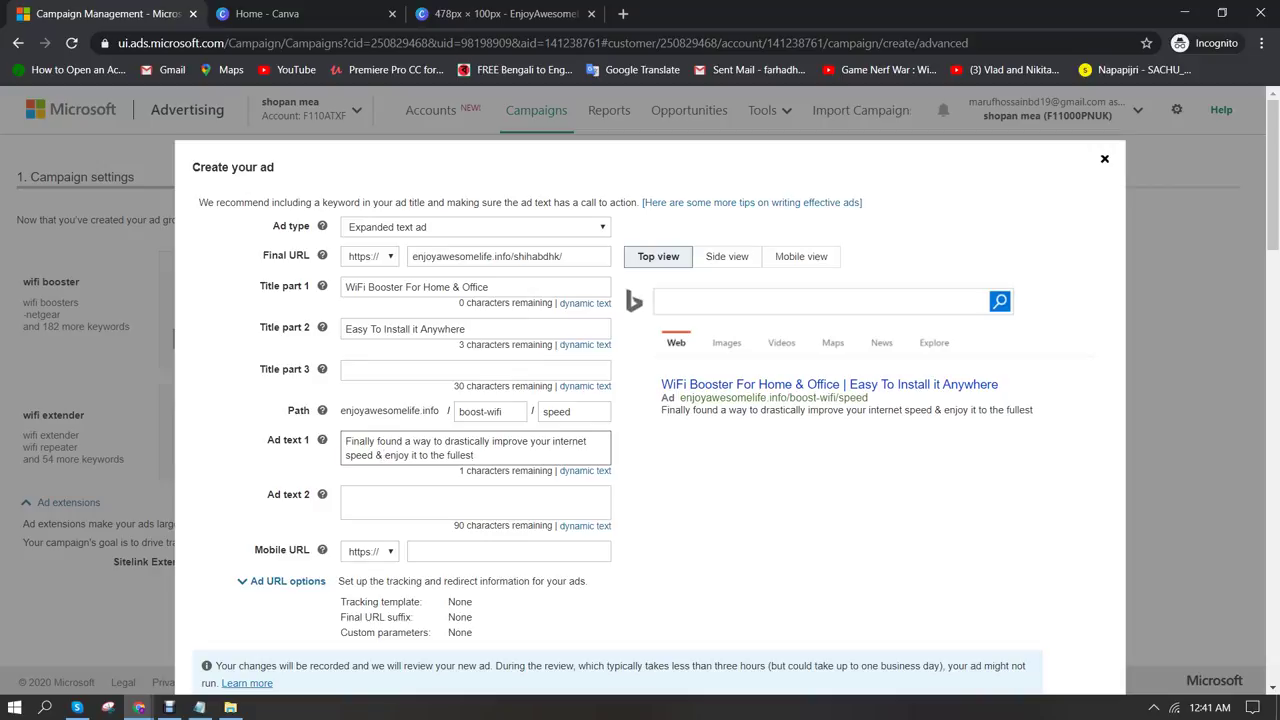
{"action": "left_click", "coordinate": [476, 455]}
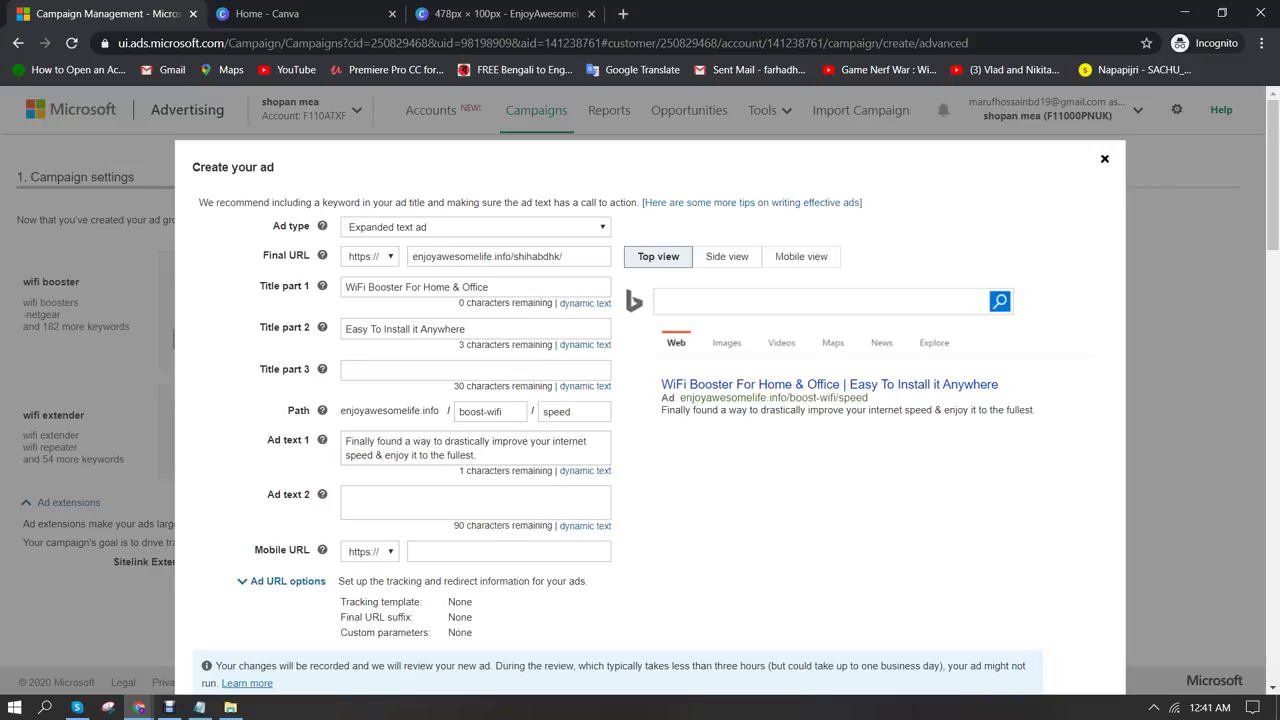
Save the second wifi booster ad
{"action": "left_click", "coordinate": [346, 495]}
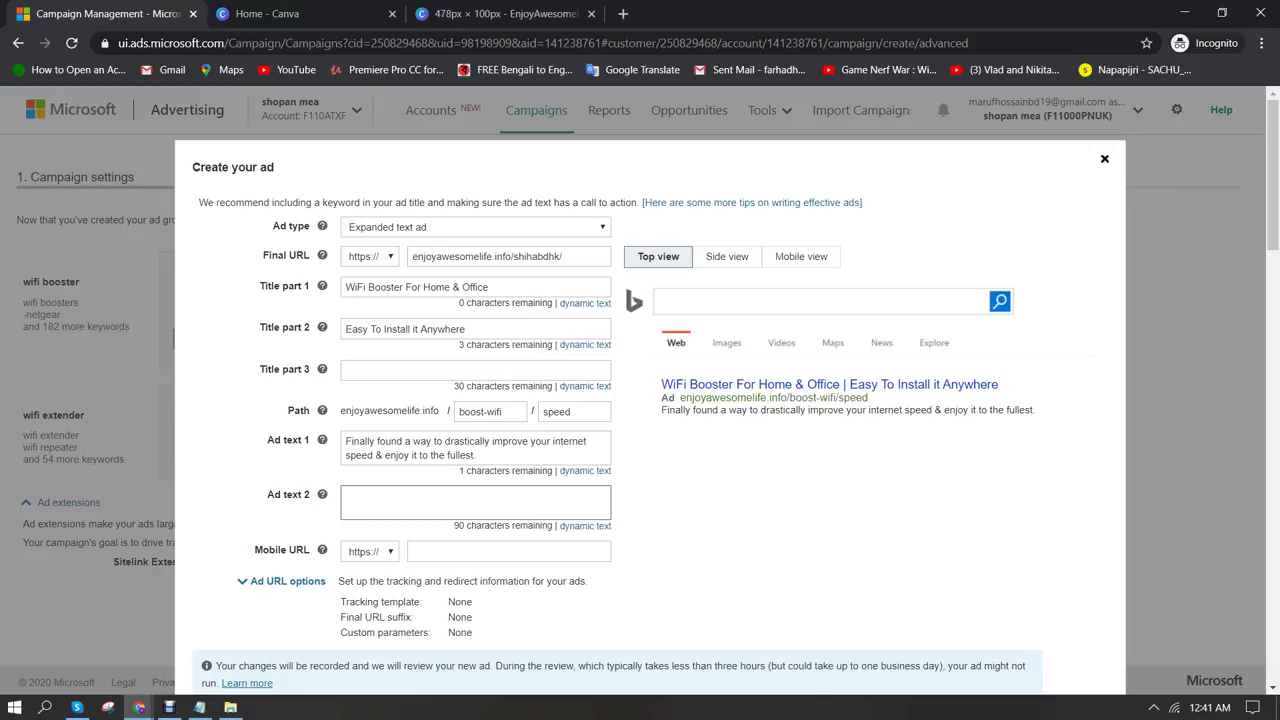
{"action": "scroll", "coordinate": [400, 450], "scroll_direction": "down", "scroll_amount": 3}
{"action": "left_click", "coordinate": [213, 474]}
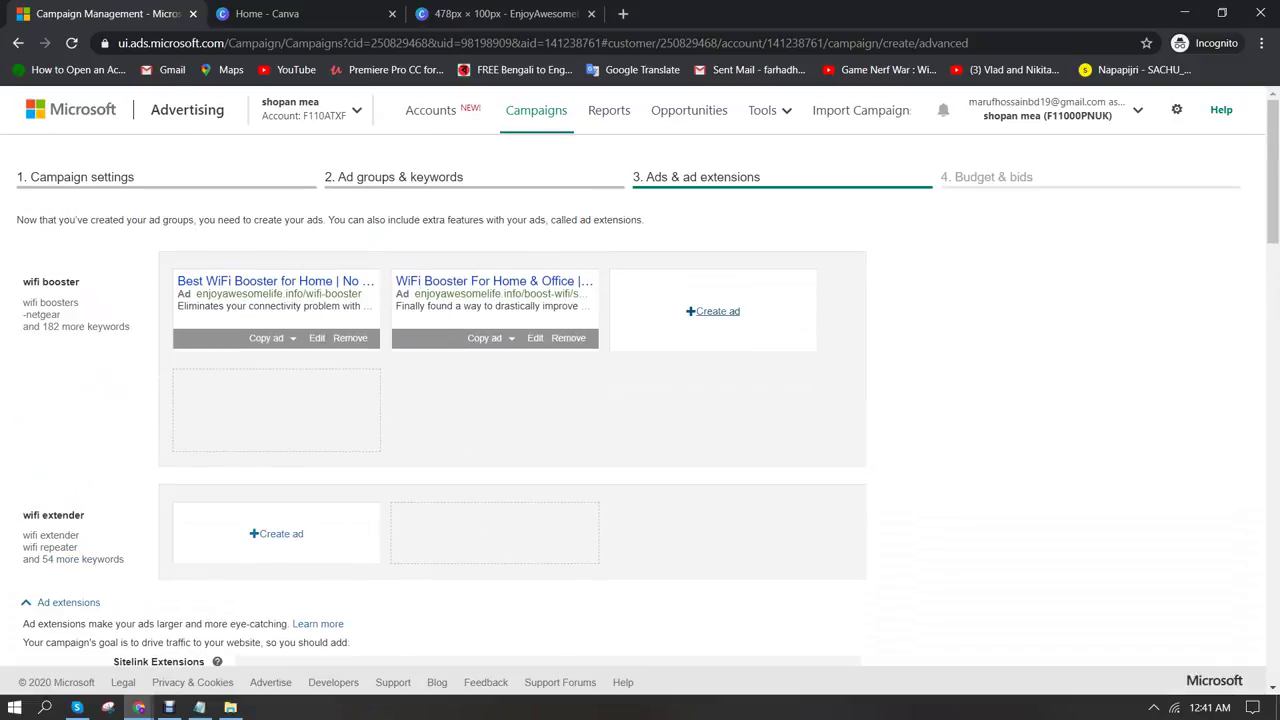
Start a third ad for wifi extender and clear the wrongly pasted Final URL
{"action": "scroll", "coordinate": [640, 400], "scroll_direction": "down", "scroll_amount": 1}
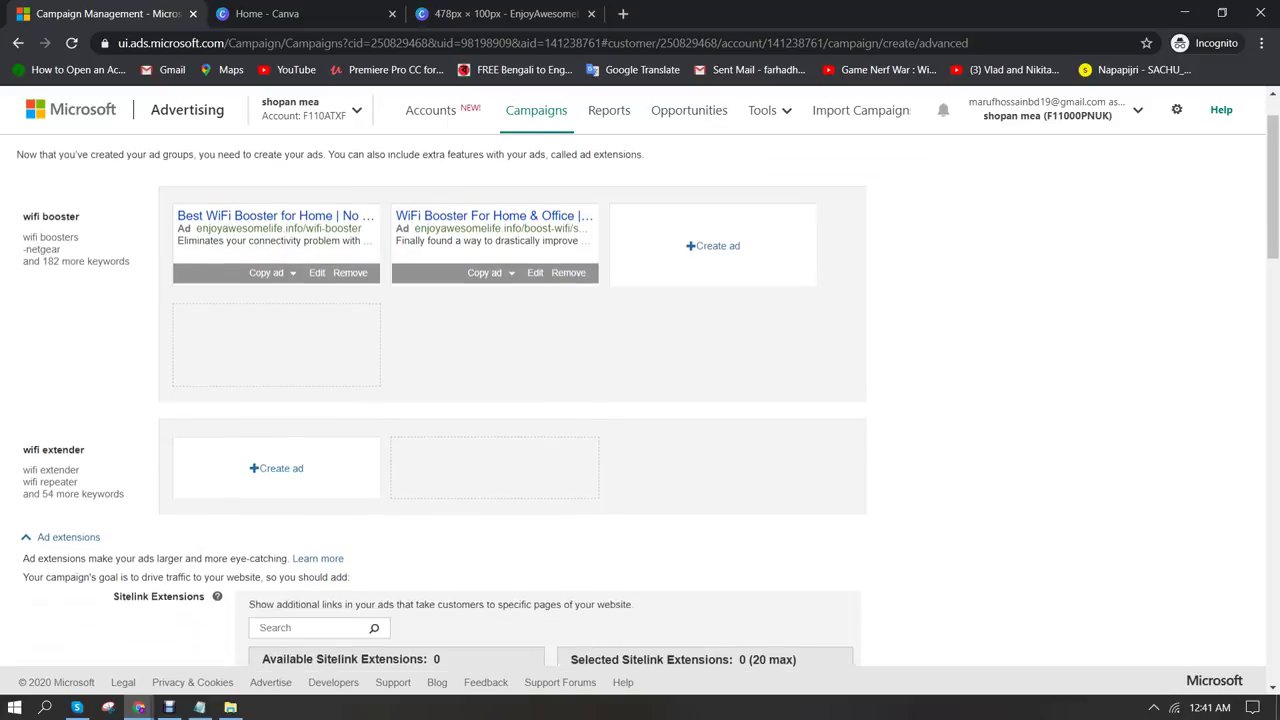
{"action": "left_click", "coordinate": [276, 450]}
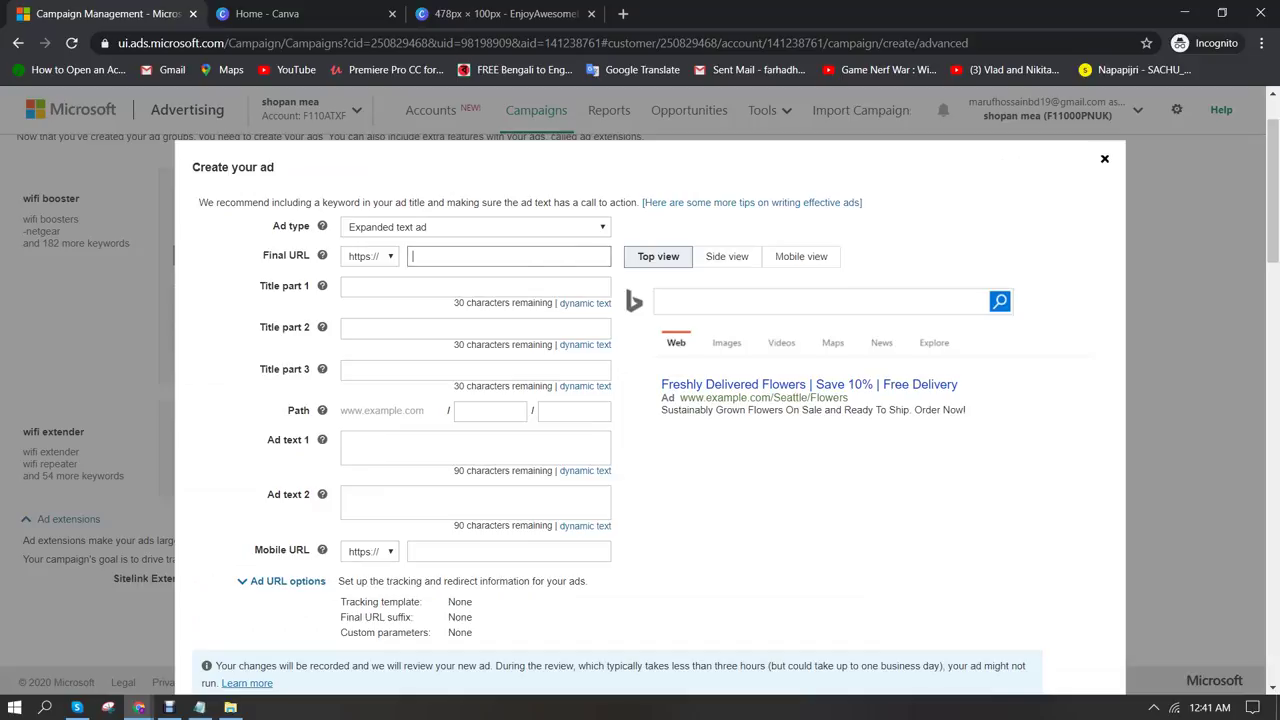
{"action": "key", "text": "ctrl+v"}
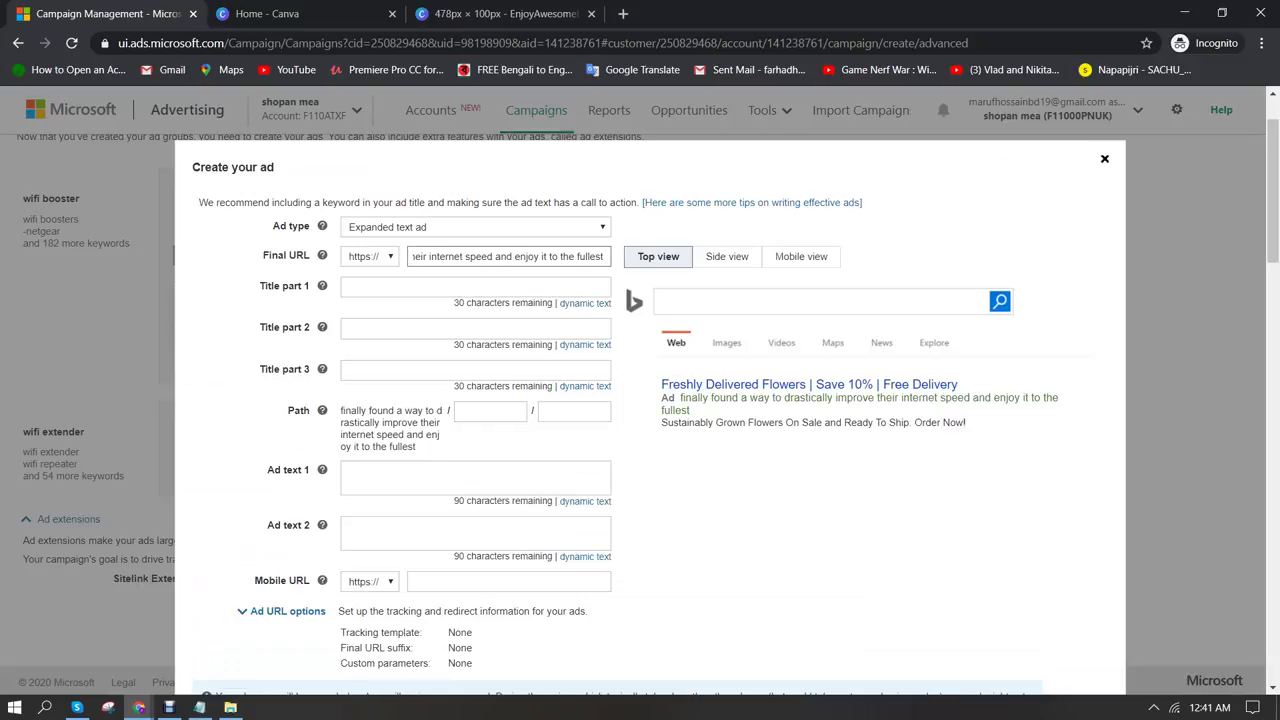
{"action": "key", "text": "ctrl+a"}
{"action": "key", "text": "BackSpace"}
Copy enjoyawesomelife.info/shihabdhk/ from Chrome's address bar into the Final URL
{"action": "mouse_move", "coordinate": [139, 707]}
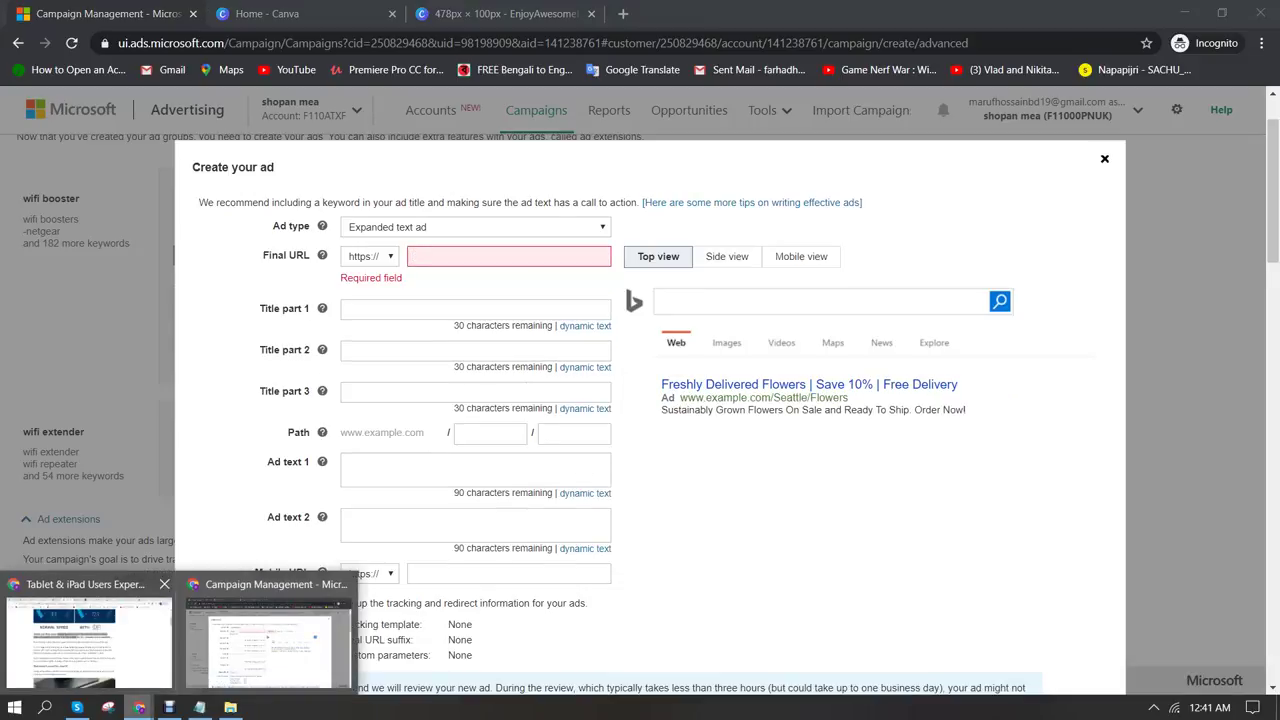
{"action": "left_click", "coordinate": [85, 655]}
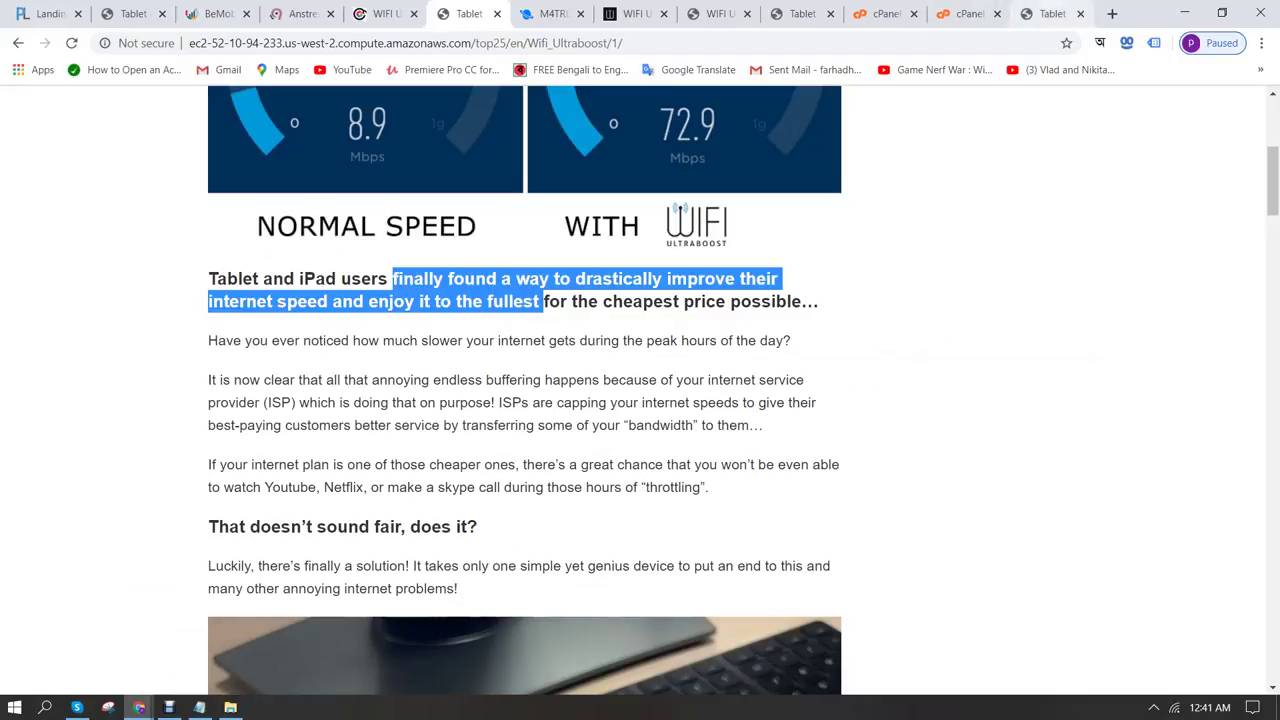
{"action": "left_click", "coordinate": [1050, 13]}
{"action": "left_click", "coordinate": [296, 43]}
{"action": "key", "text": "ctrl+c"}
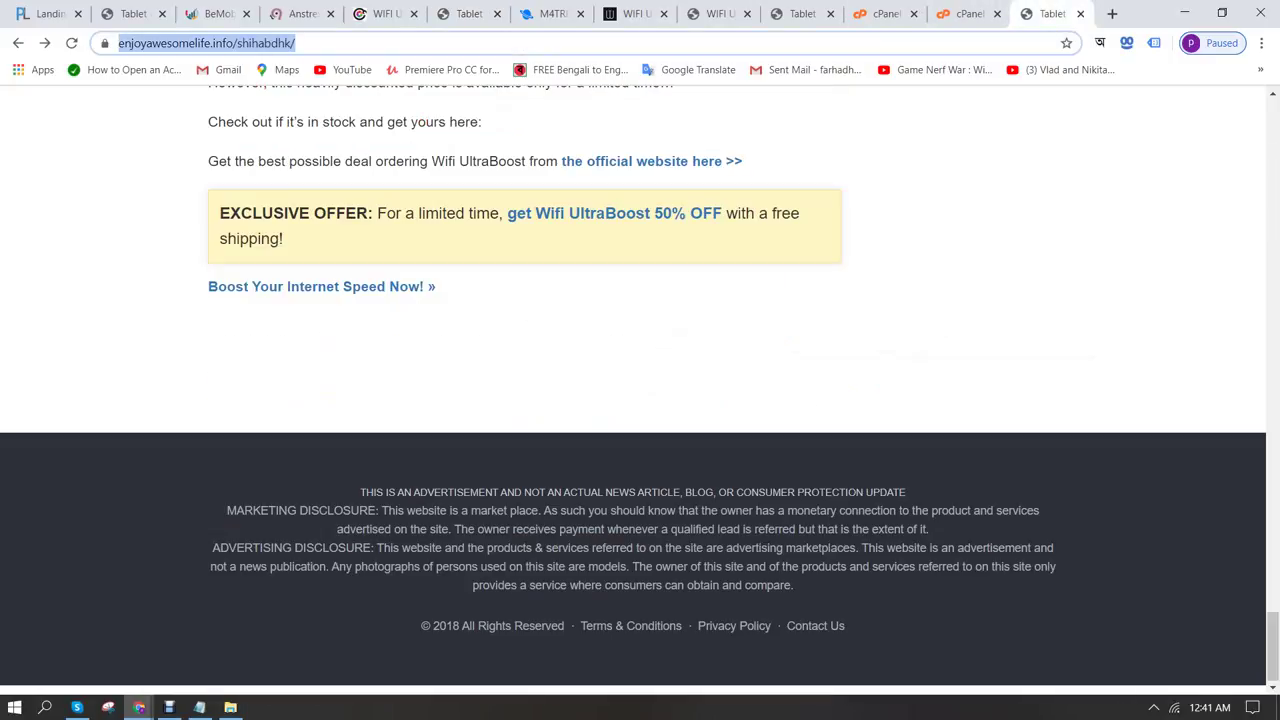
{"action": "mouse_move", "coordinate": [139, 707]}
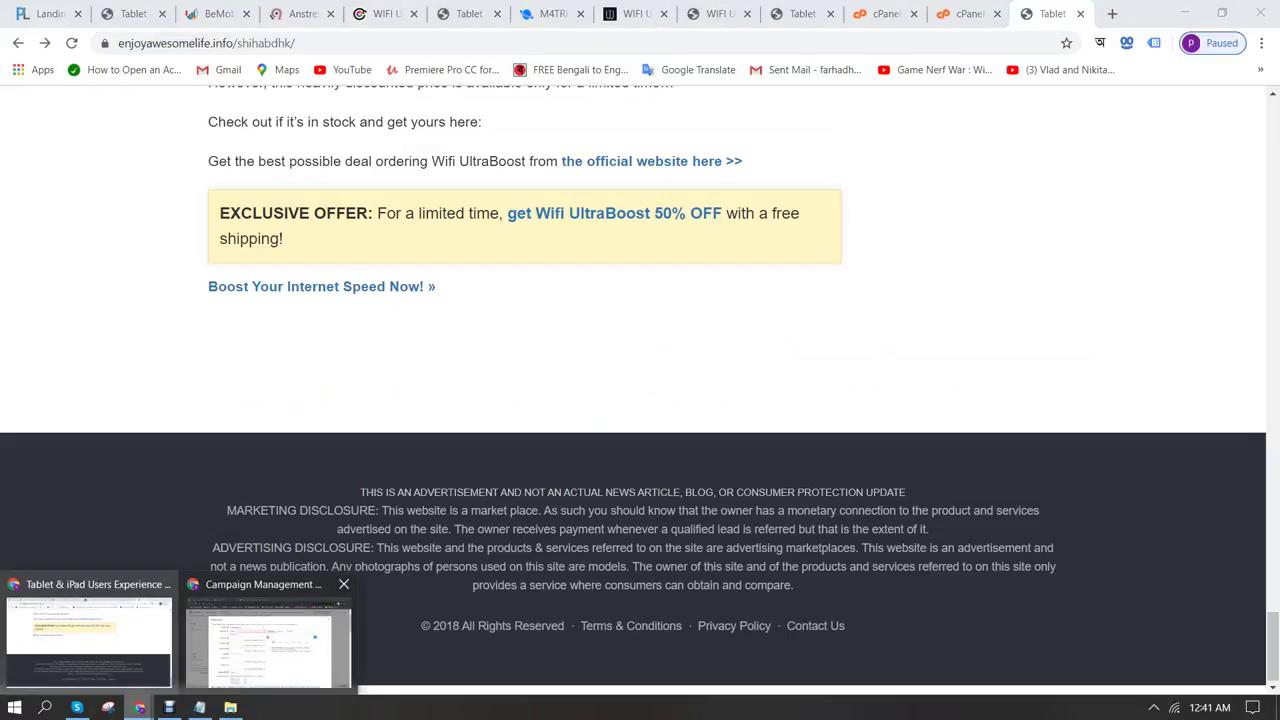
{"action": "left_click", "coordinate": [271, 640]}
{"action": "key", "text": "ctrl+v"}
{"action": "key", "text": "Tab"}
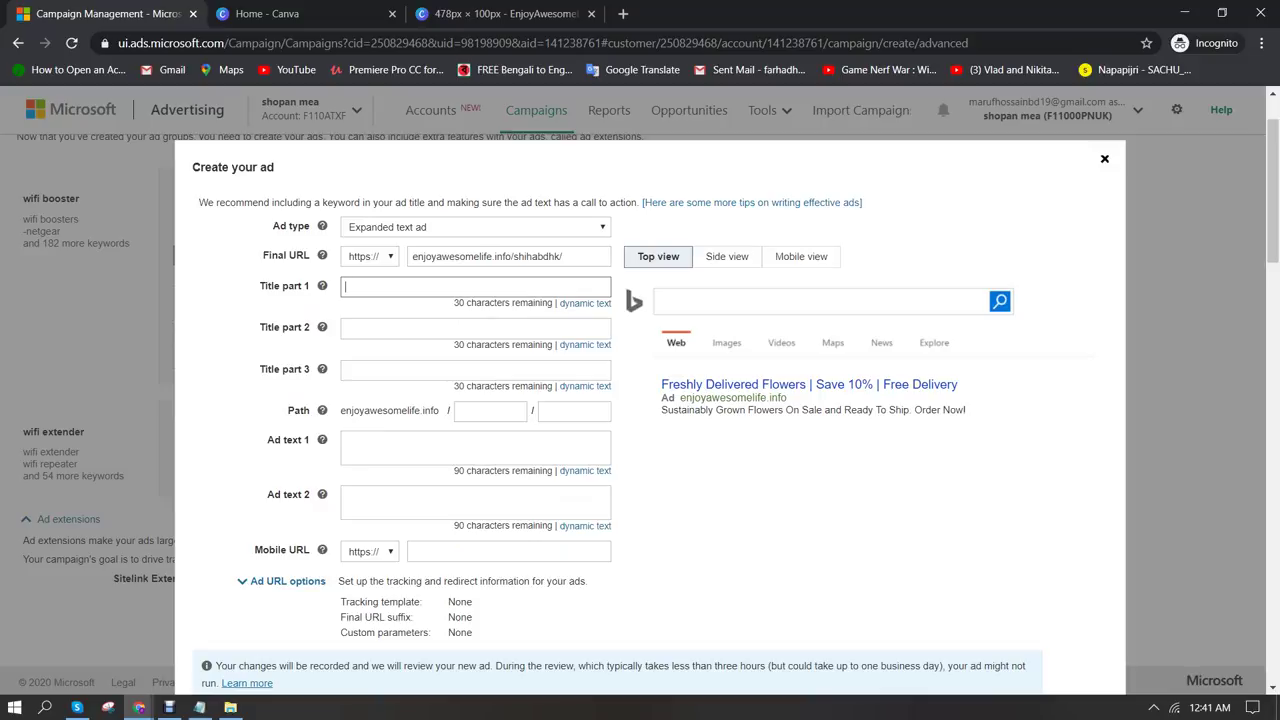
Enter headlines 'Ultimate WiFi Range Extender' and 'Stay Connected Everywhere'
{"action": "type", "text": "Ultim"}
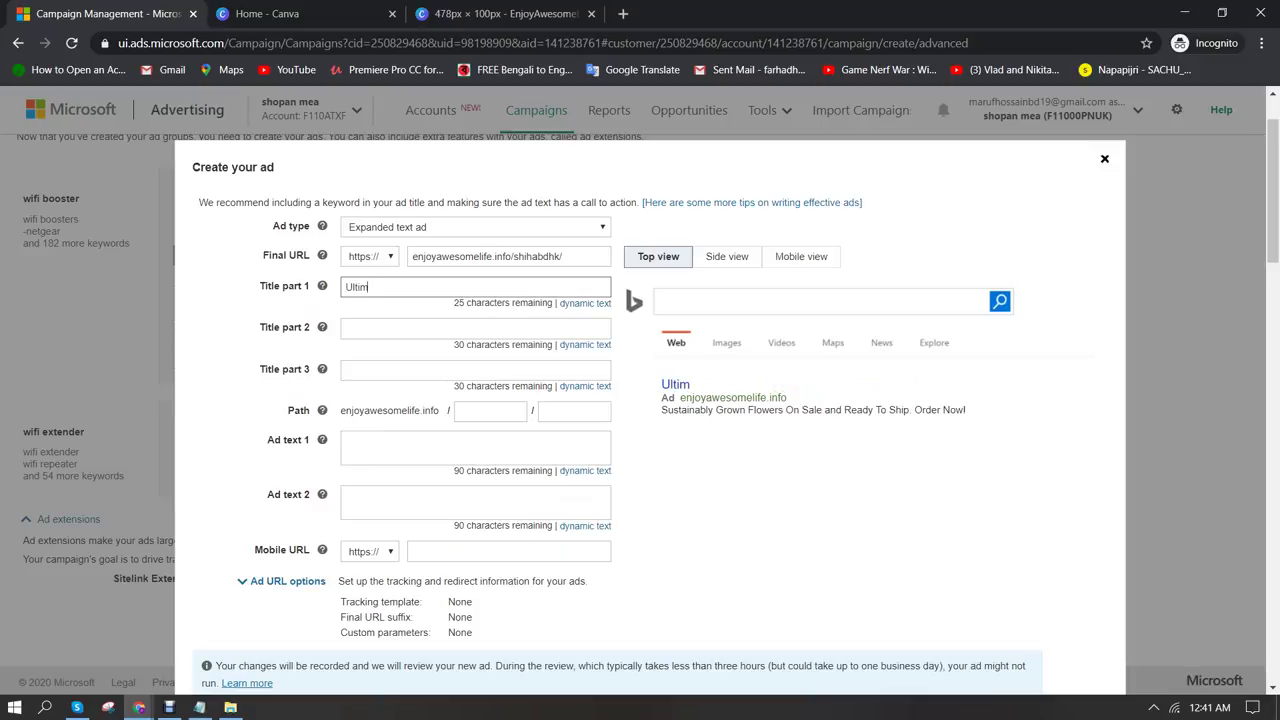
{"action": "type", "text": "ate WiFi"}
{"action": "type", "text": "Ra"}
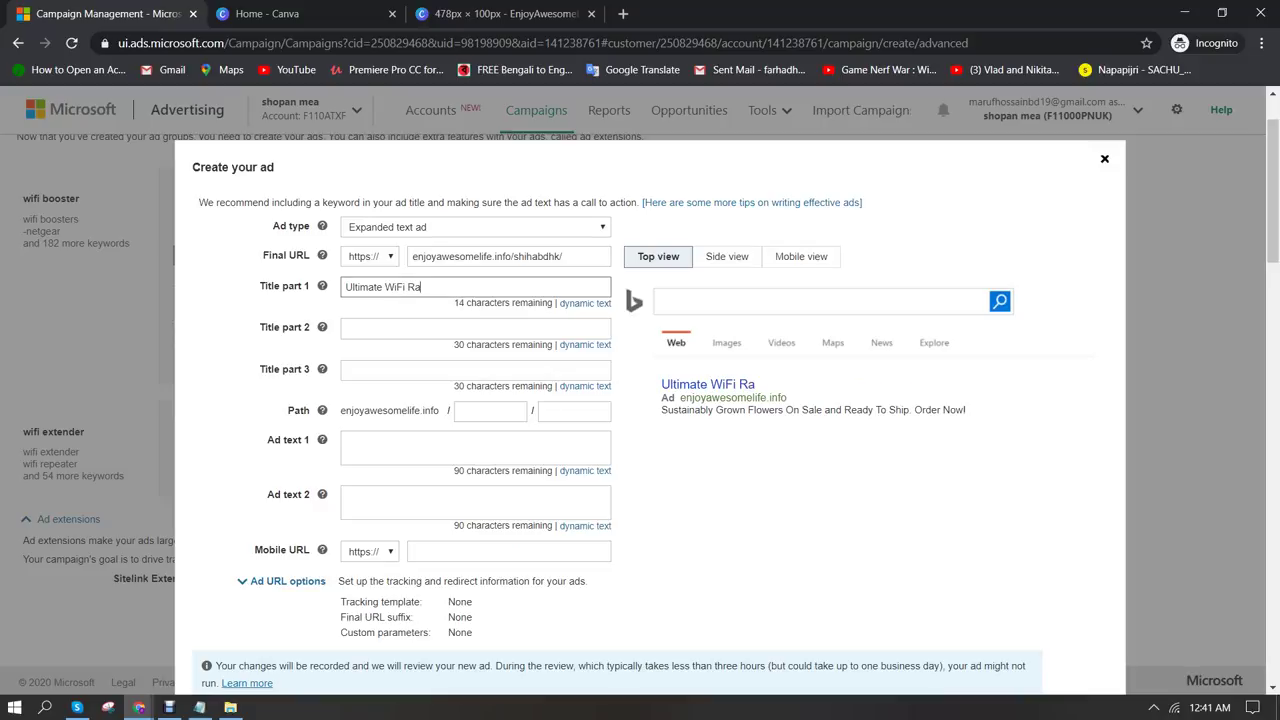
{"action": "type", "text": "nge Extender"}
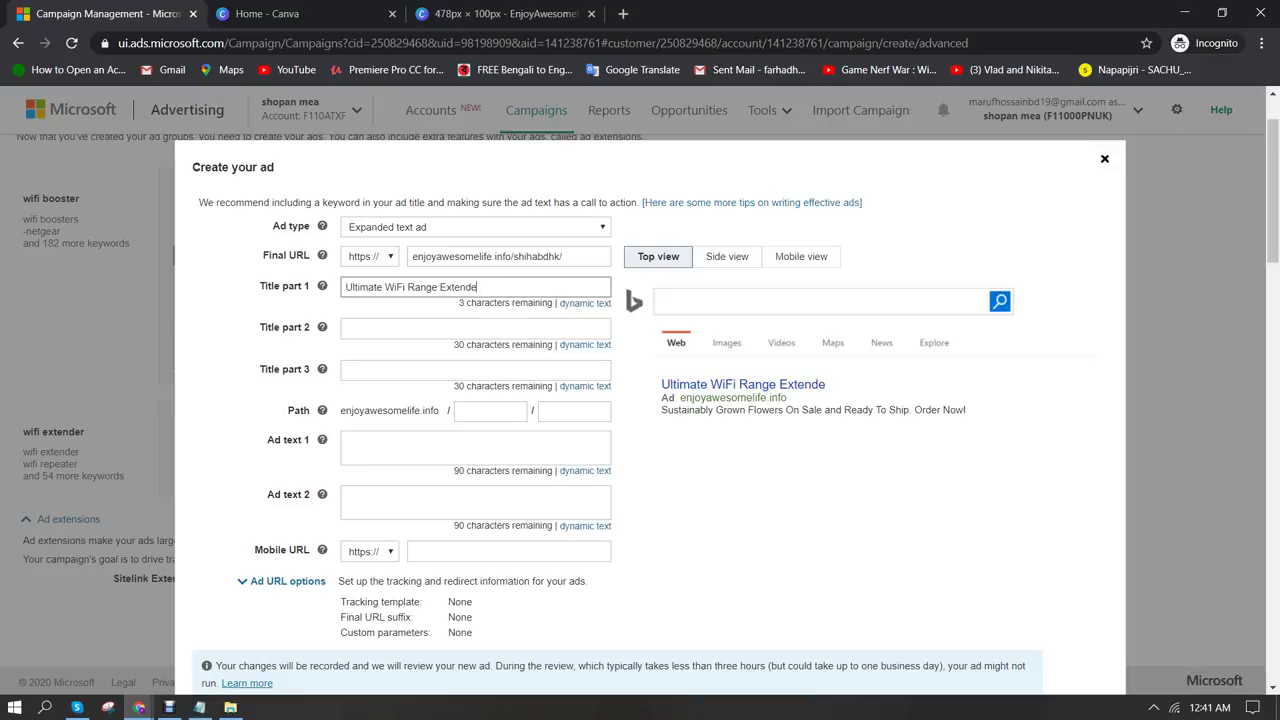
{"action": "left_click", "coordinate": [345, 328]}
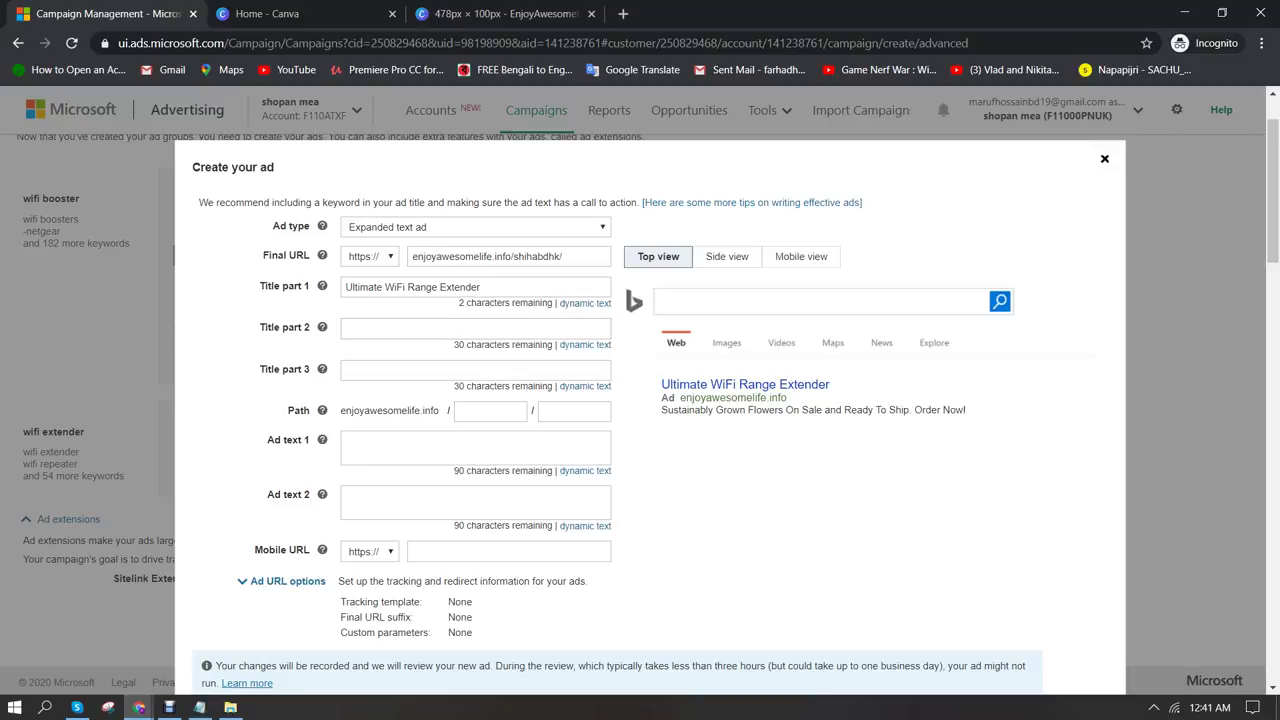
{"action": "left_click", "coordinate": [345, 328]}
{"action": "type", "text": "Connec"}
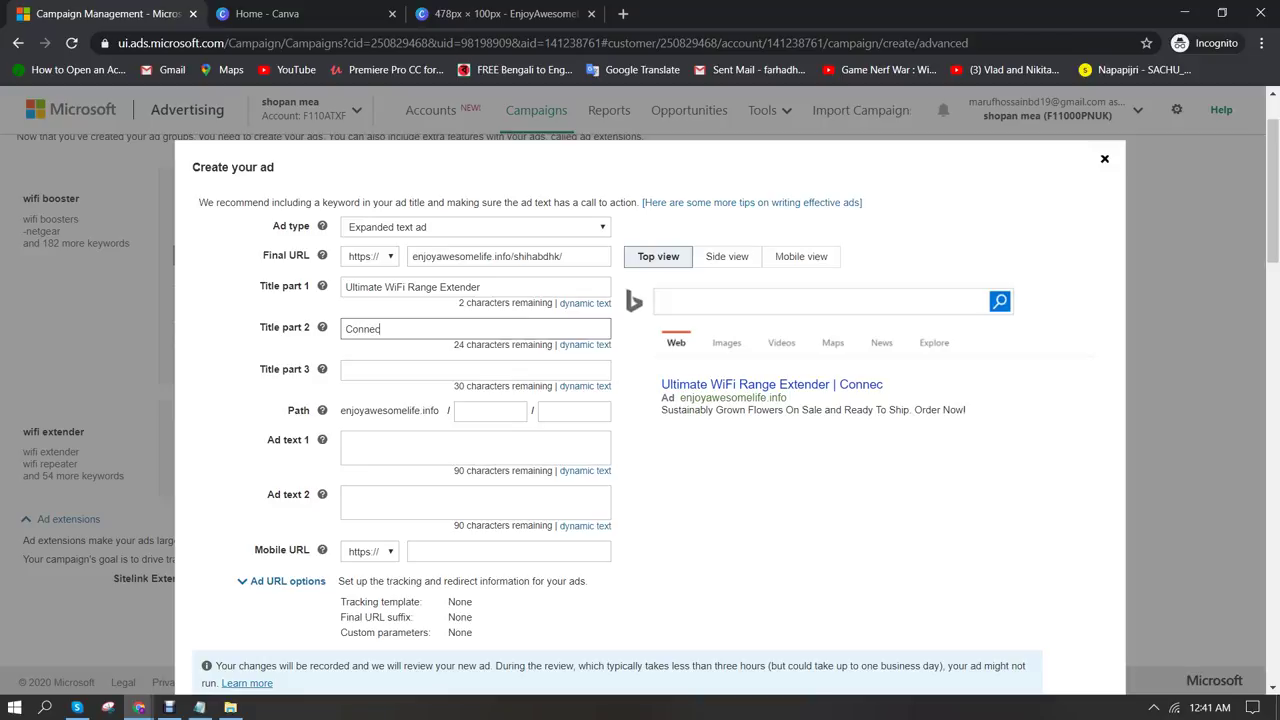
{"action": "type", "text": "tedStay "}
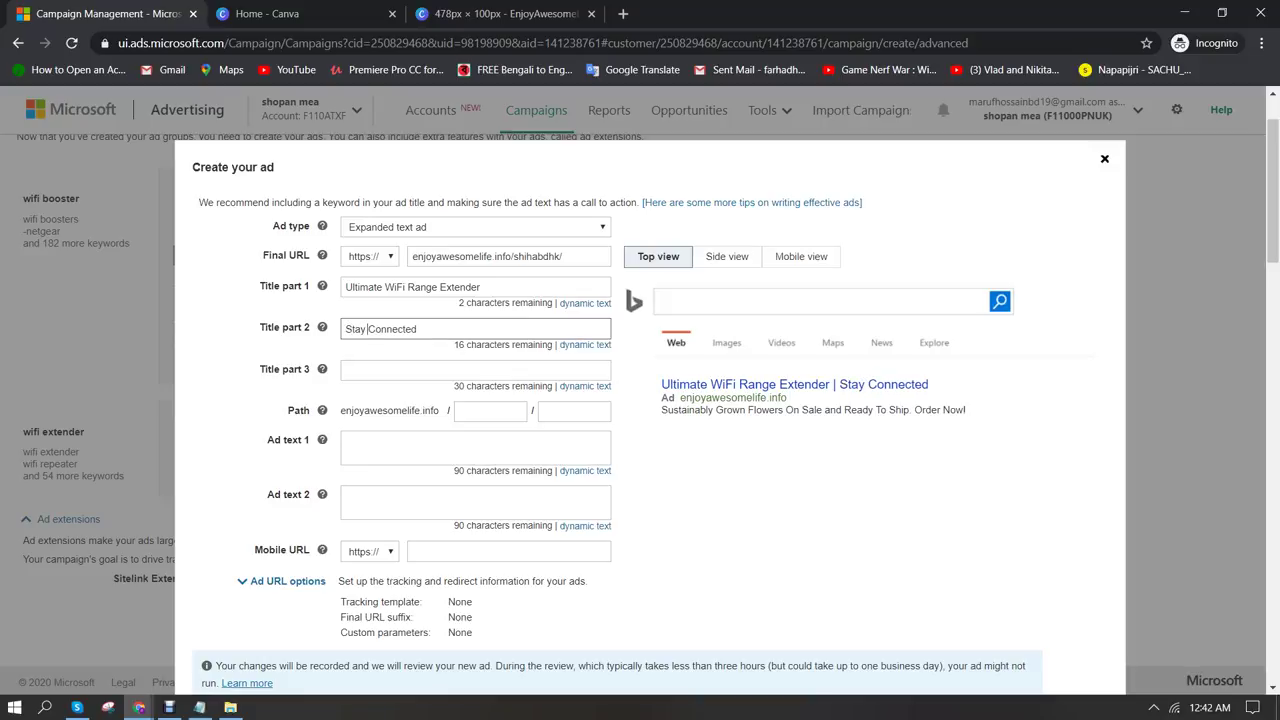
{"action": "type", "text": " W"}
{"action": "key", "text": "BackSpace"}
{"action": "type", "text": "Everywhere"}
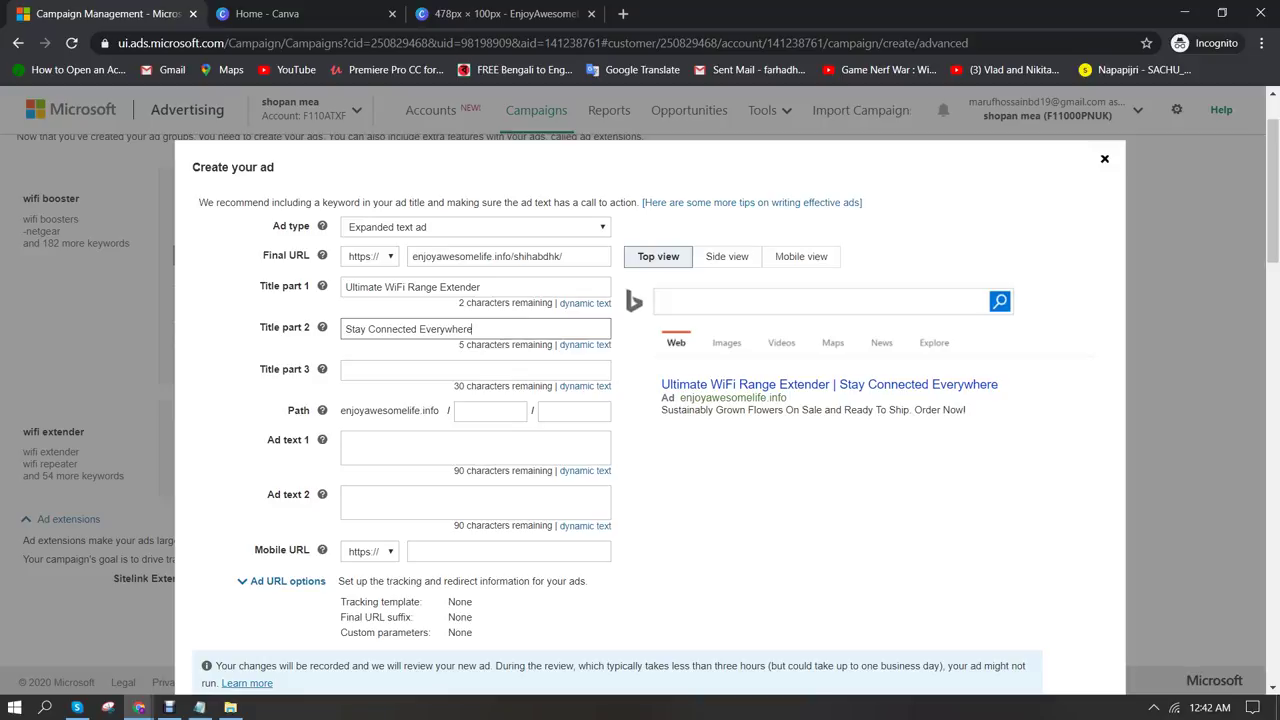
Set the display path to wifi-extender
{"action": "left_click", "coordinate": [475, 370]}
{"action": "left_click", "coordinate": [490, 411]}
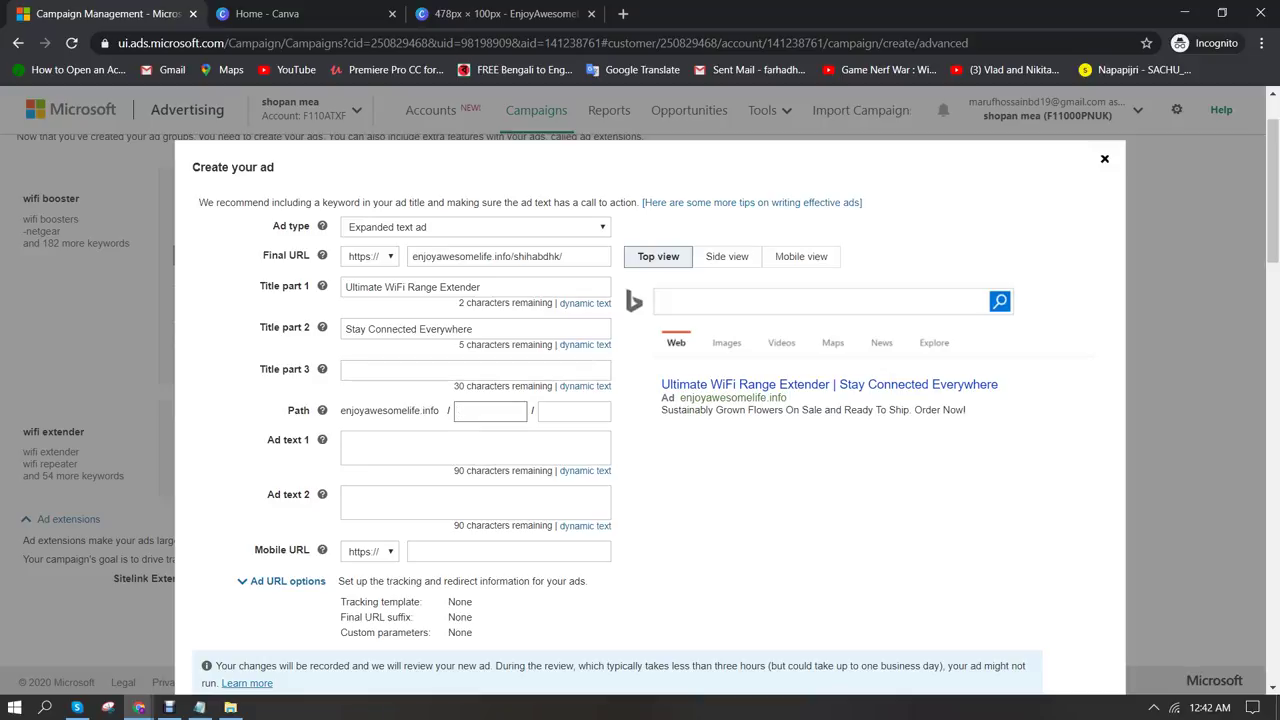
{"action": "type", "text": "wifi-extender"}
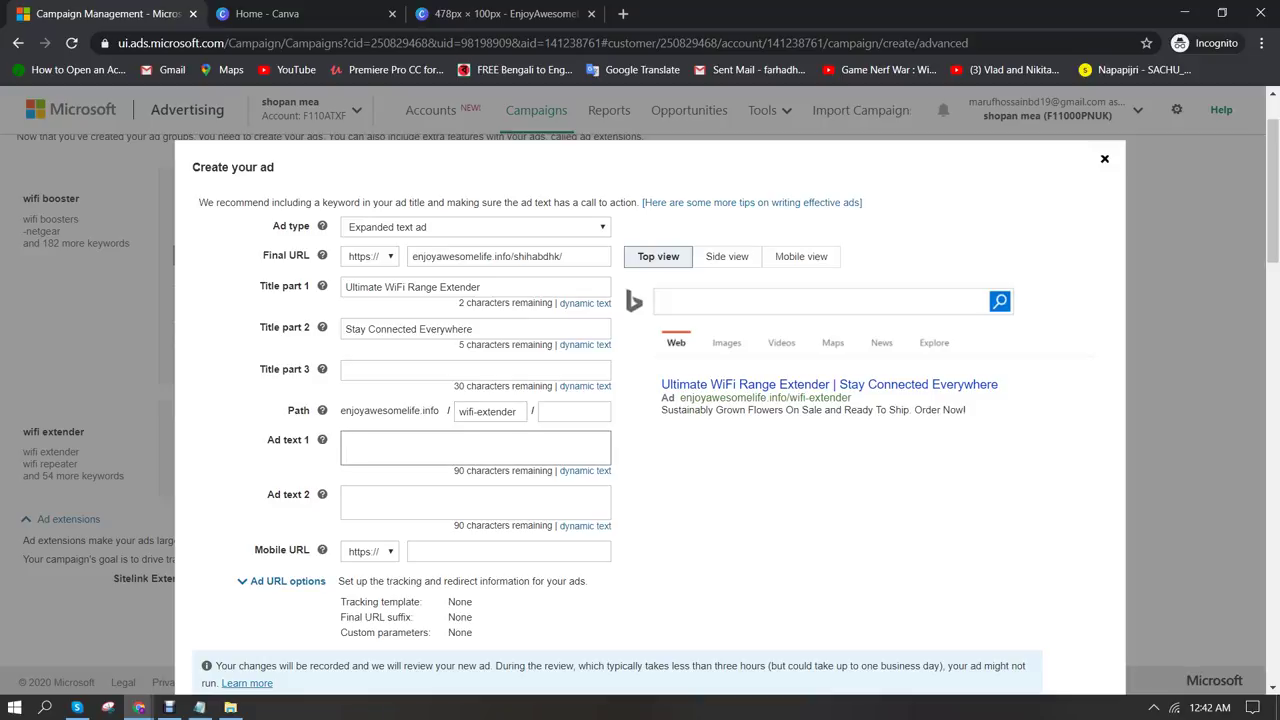
On the enjoyawesomelife.info article, find and select the sentence 'ISPs are capping your internet speeds'
{"action": "mouse_move", "coordinate": [139, 707]}
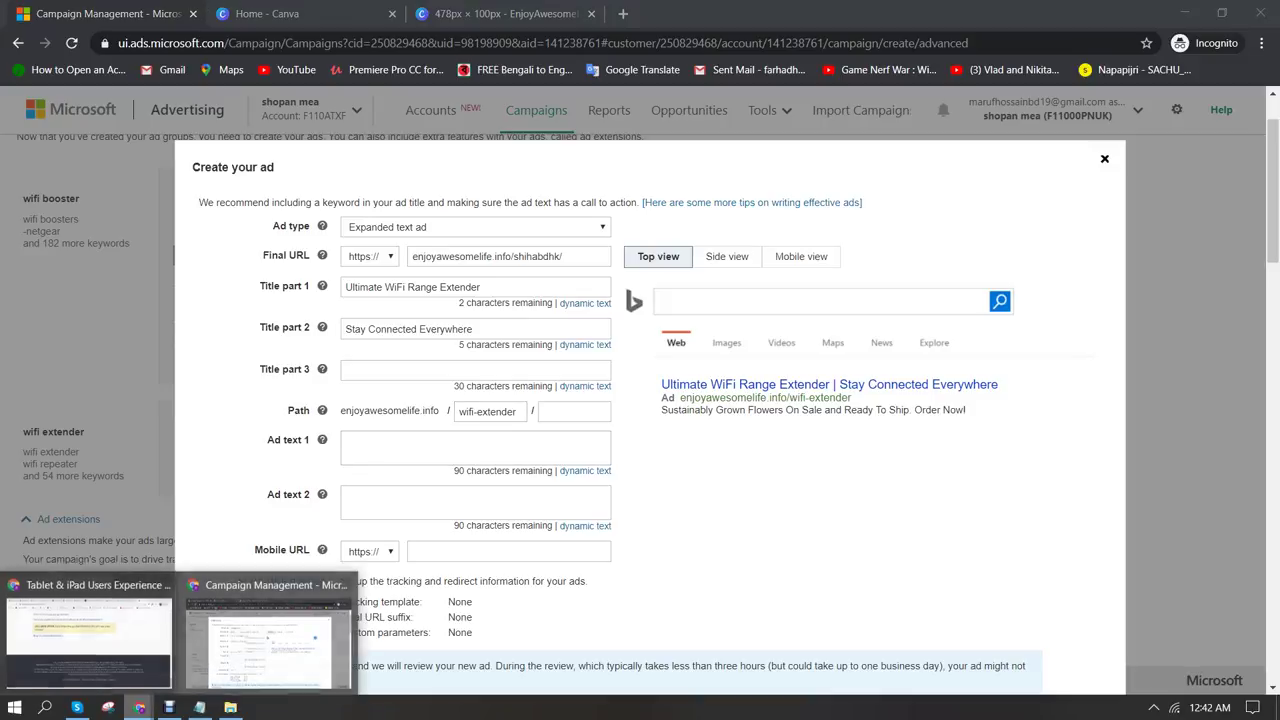
{"action": "left_click", "coordinate": [88, 635]}
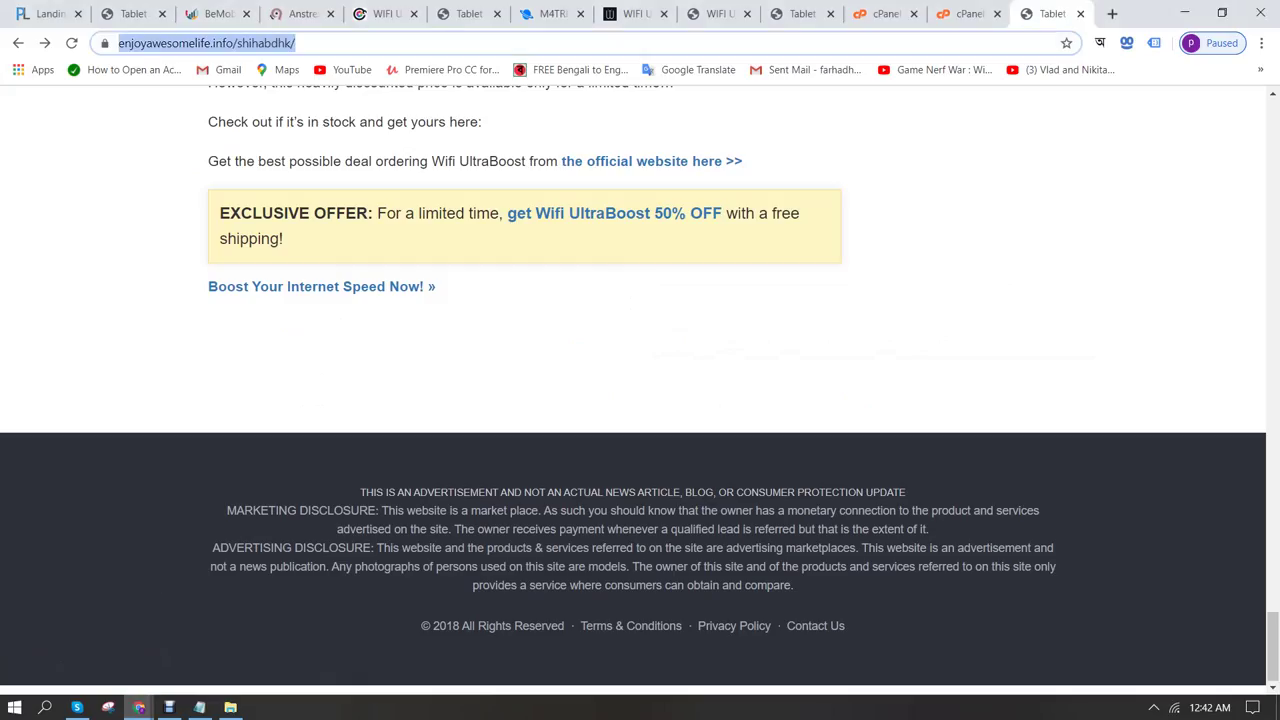
{"action": "scroll", "coordinate": [640, 390], "scroll_direction": "up", "scroll_amount": 2}
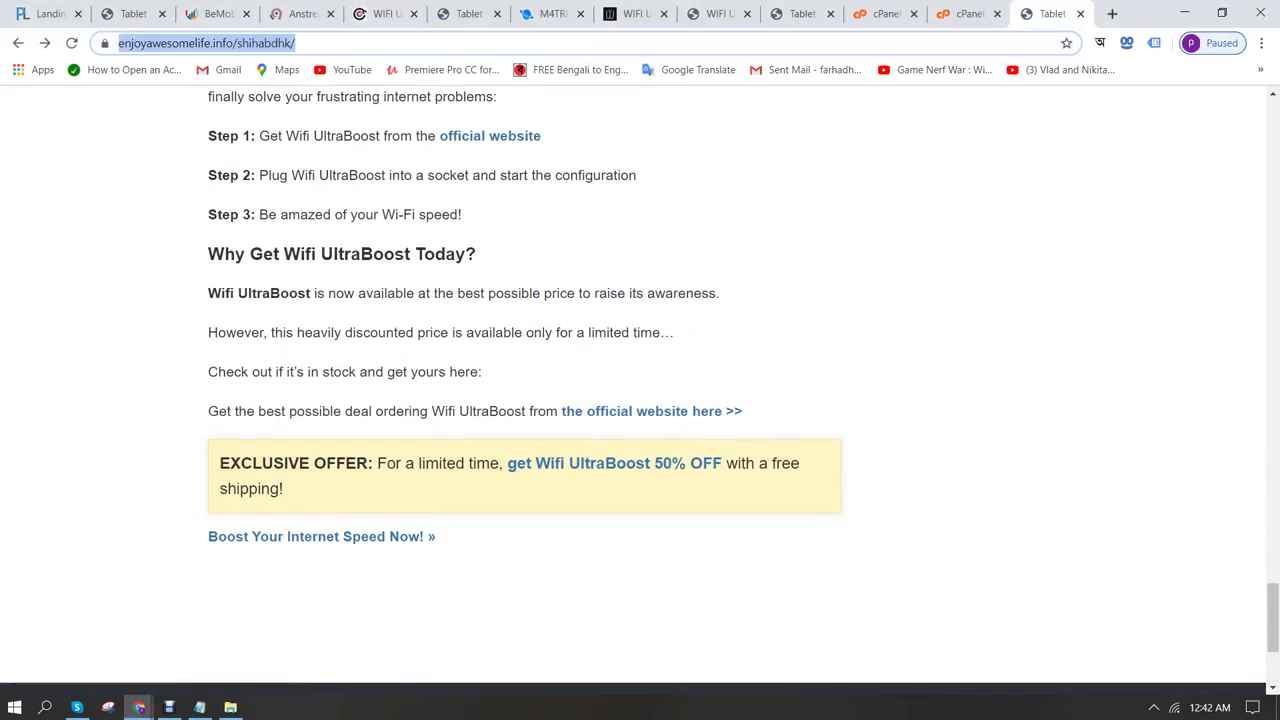
{"action": "scroll", "coordinate": [640, 390], "scroll_direction": "up", "scroll_amount": 2}
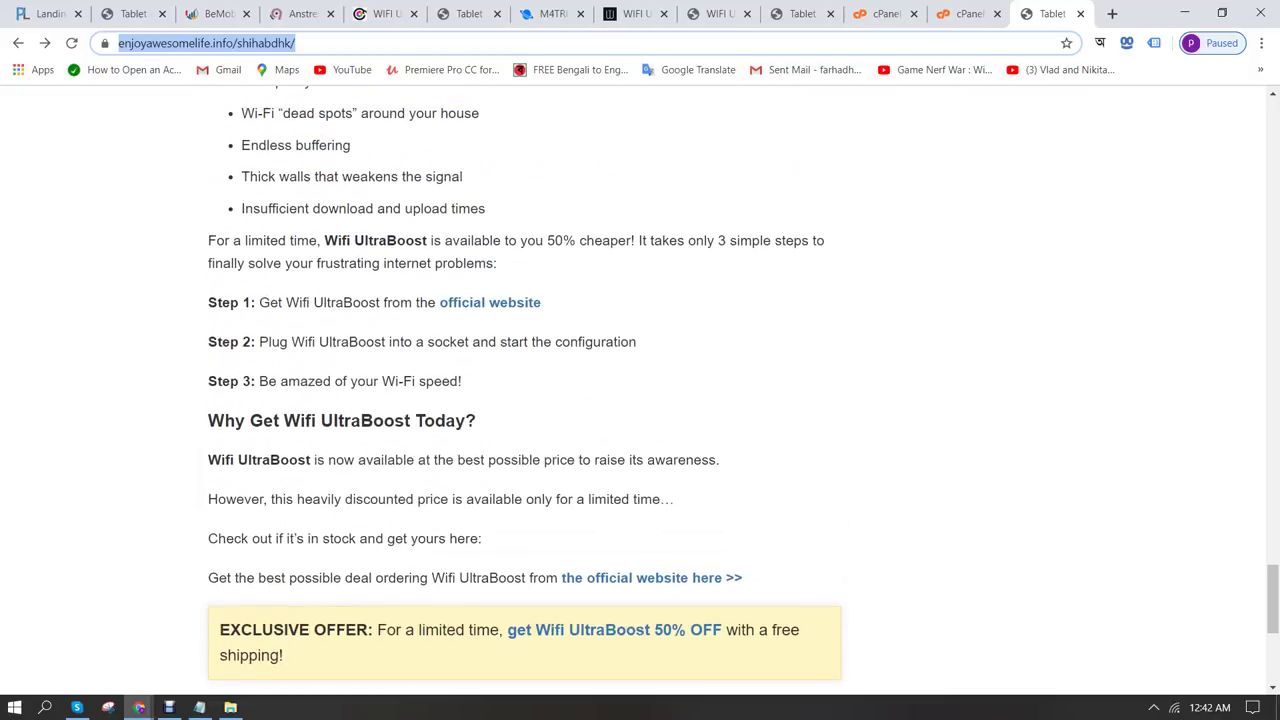
{"action": "scroll", "coordinate": [640, 390], "scroll_direction": "up", "scroll_amount": 5}
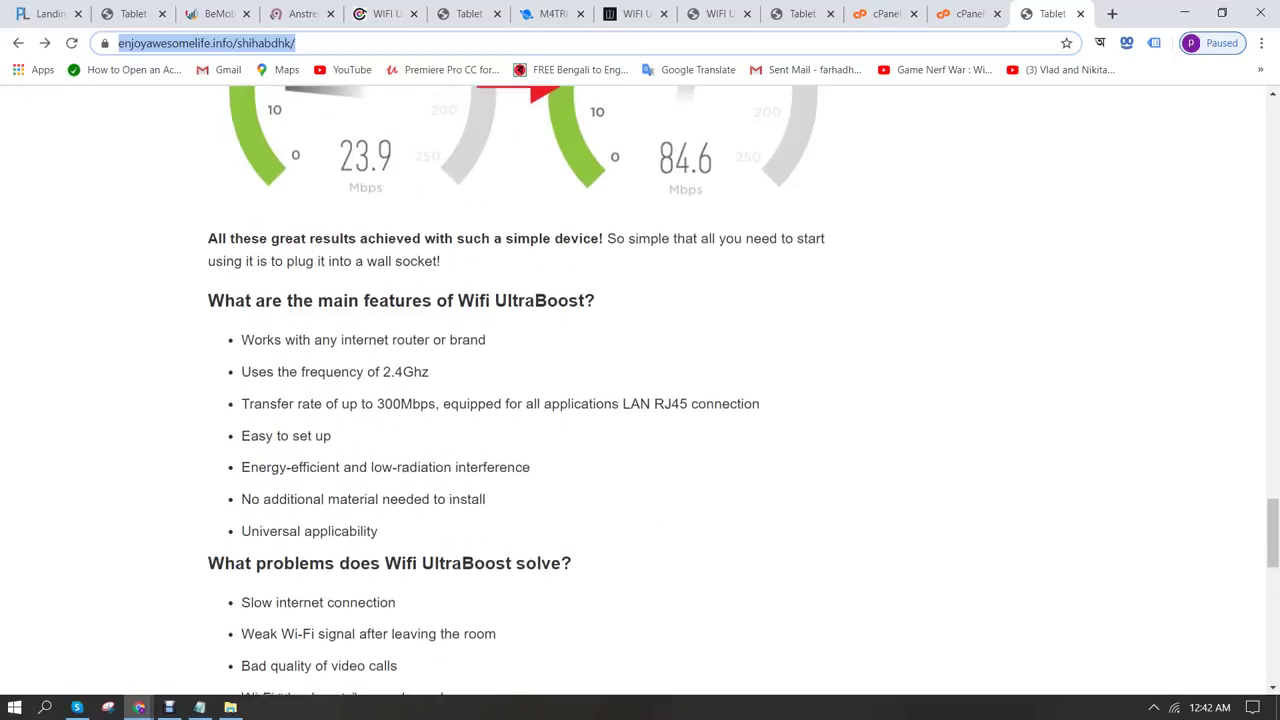
{"action": "scroll", "coordinate": [640, 390], "scroll_direction": "up", "scroll_amount": 2}
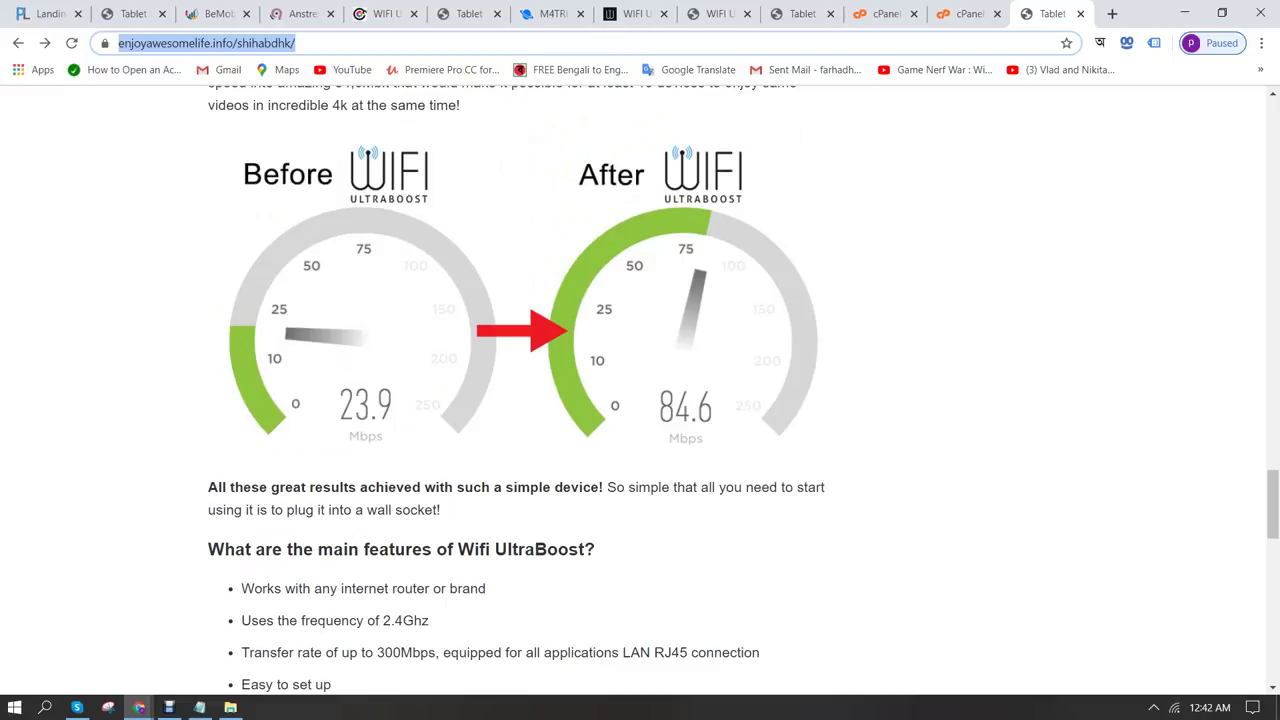
{"action": "scroll", "coordinate": [517, 390], "scroll_direction": "up", "scroll_amount": 8}
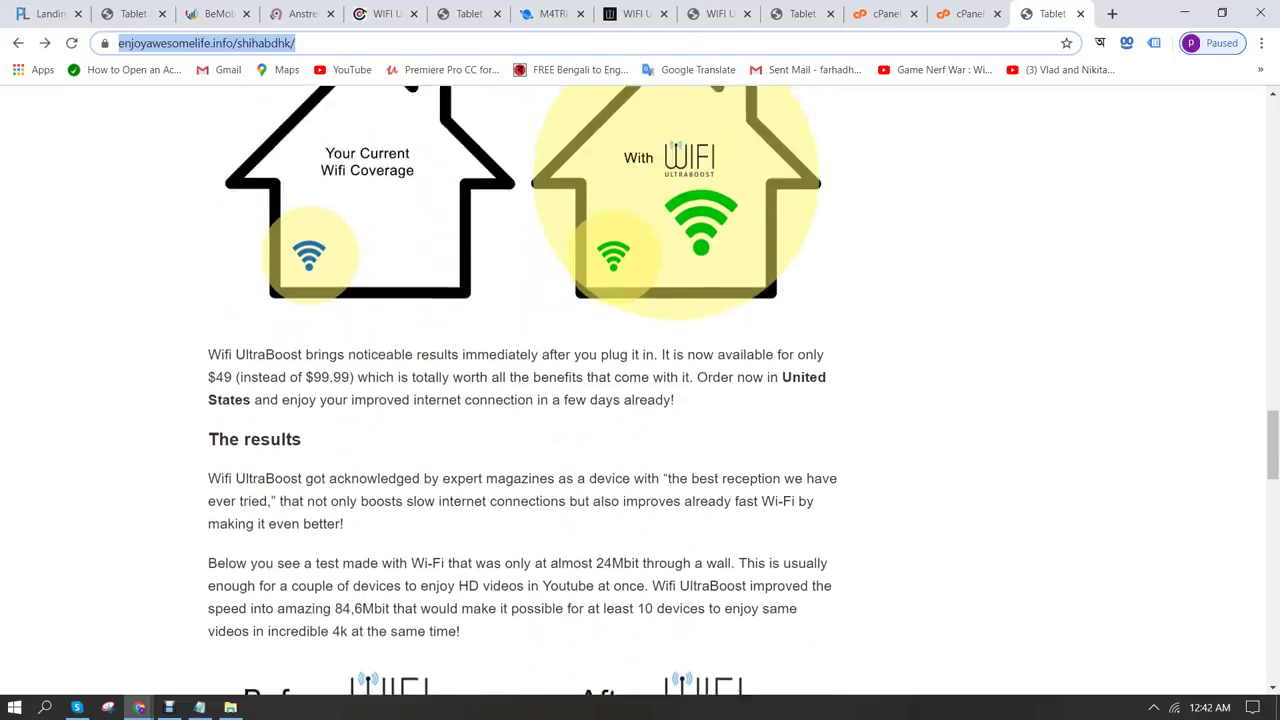
{"action": "scroll", "coordinate": [640, 390], "scroll_direction": "up", "scroll_amount": 3}
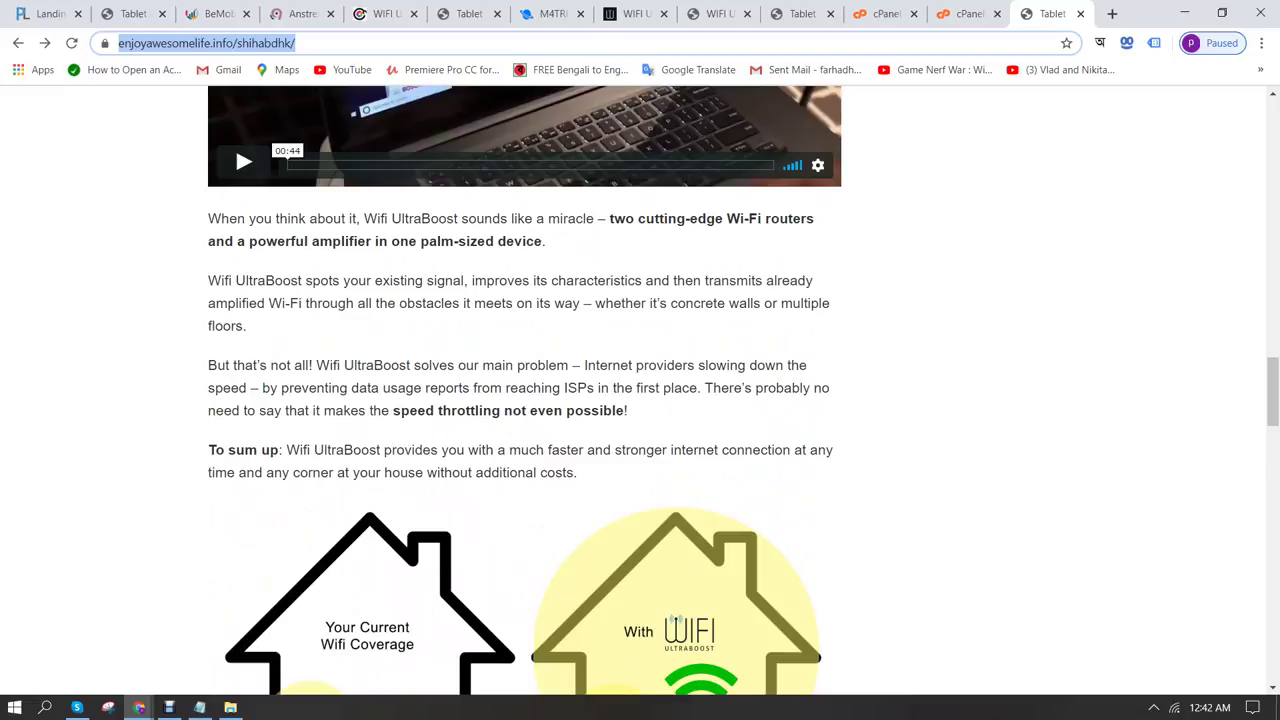
{"action": "scroll", "coordinate": [640, 390], "scroll_direction": "up", "scroll_amount": 1}
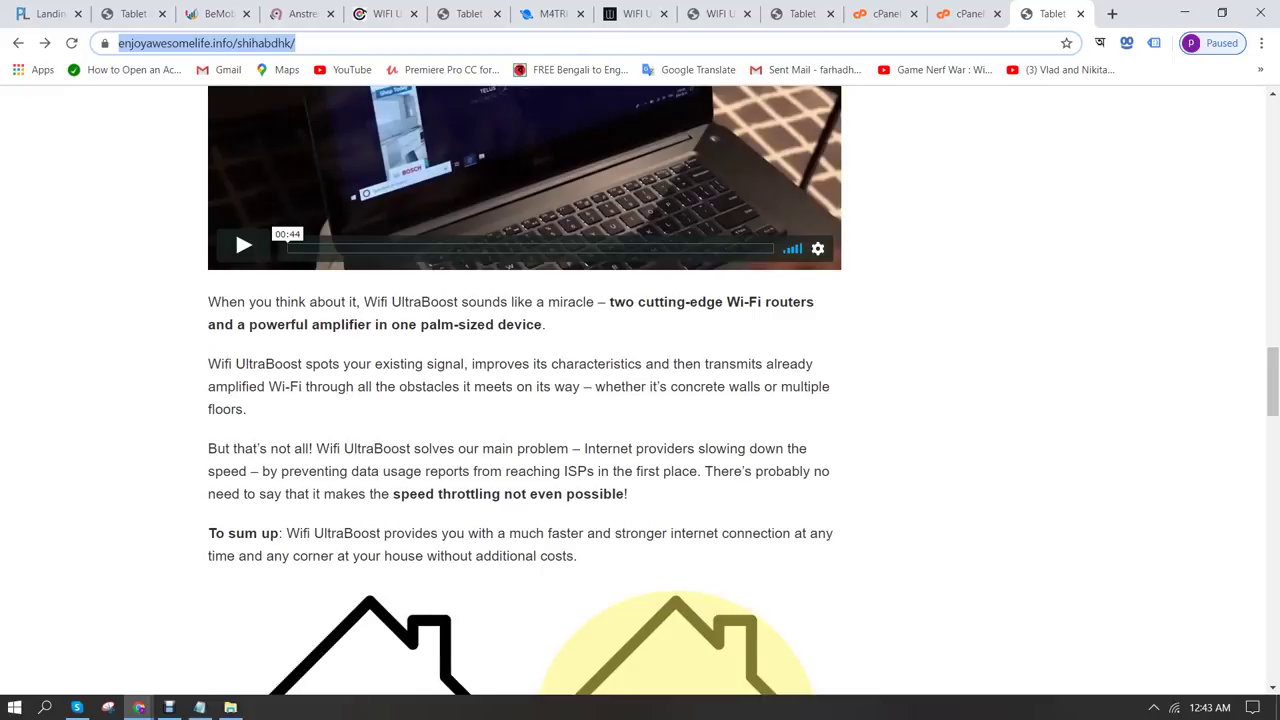
{"action": "scroll", "coordinate": [525, 390], "scroll_direction": "up", "scroll_amount": 6}
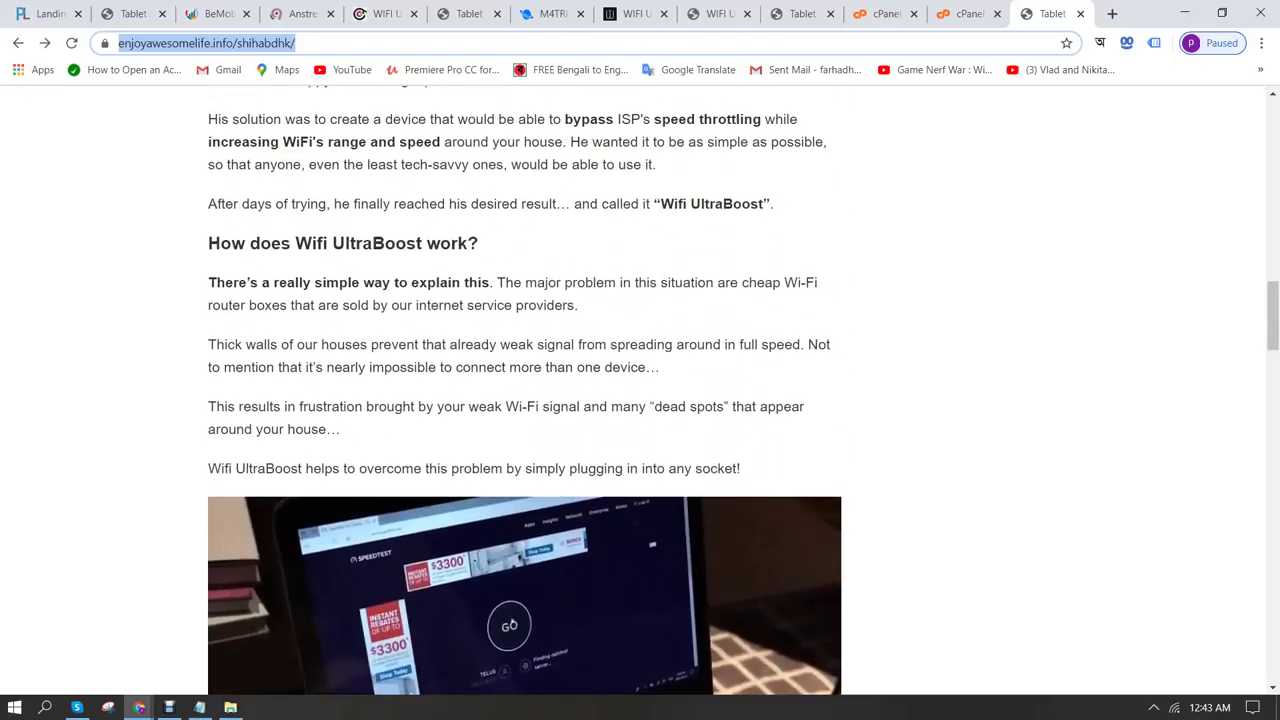
{"action": "scroll", "coordinate": [525, 390], "scroll_direction": "up", "scroll_amount": 3}
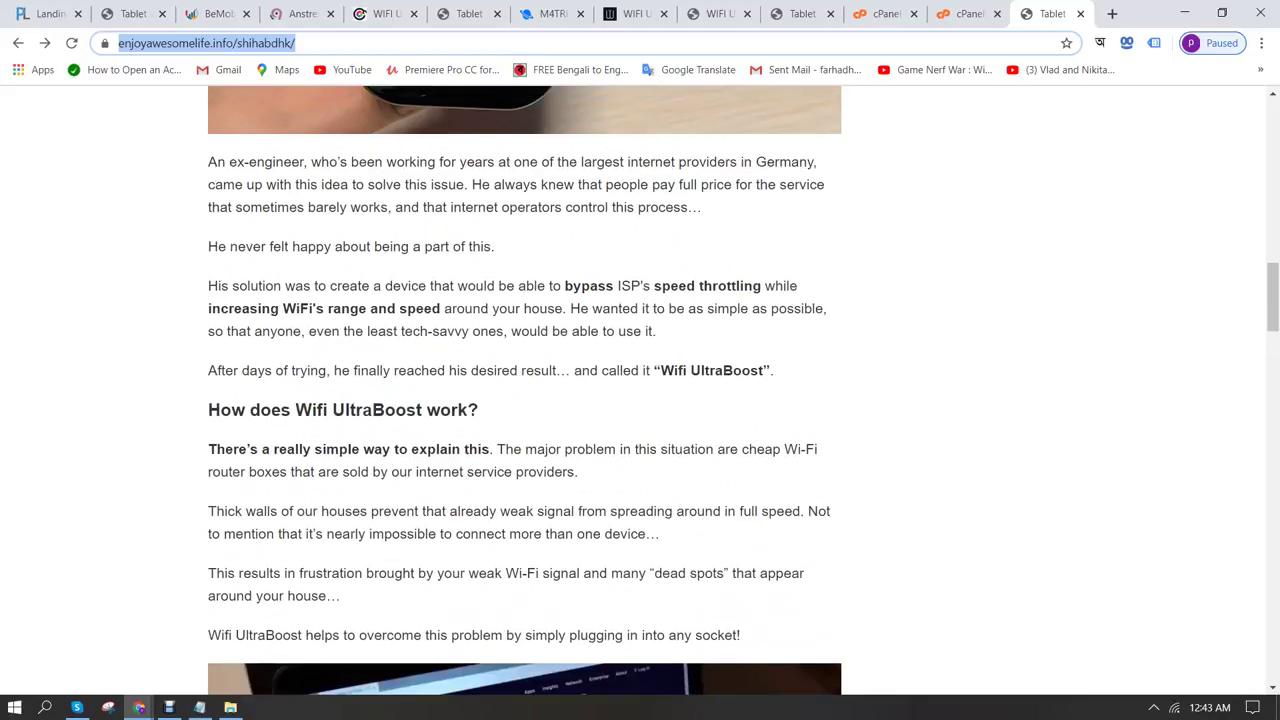
{"action": "scroll", "coordinate": [525, 390], "scroll_direction": "up", "scroll_amount": 4}
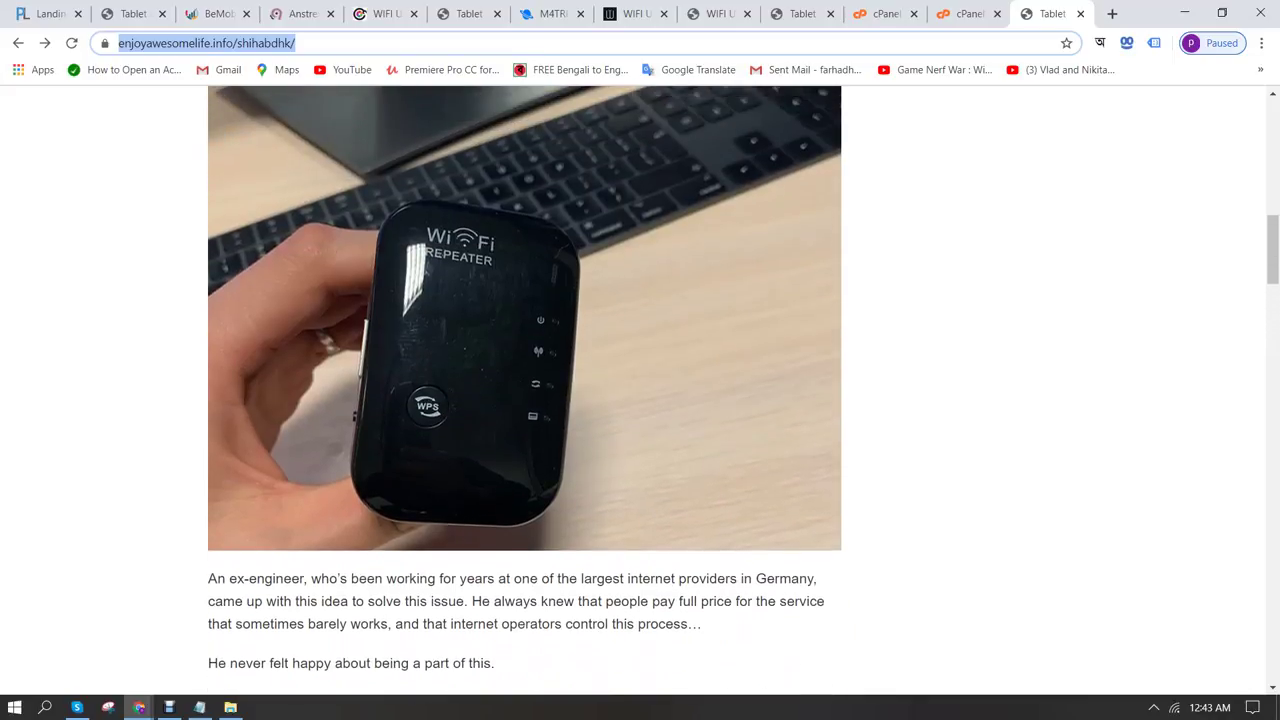
{"action": "scroll", "coordinate": [525, 390], "scroll_direction": "up", "scroll_amount": 7}
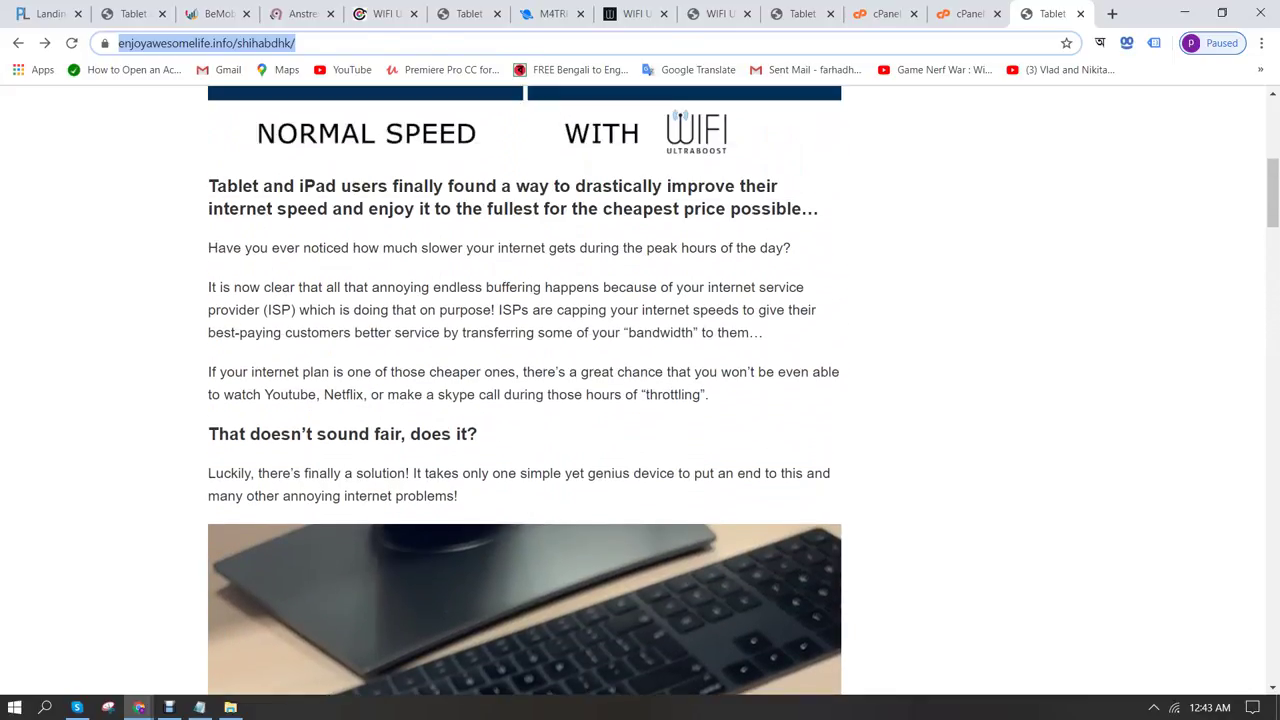
{"action": "scroll", "coordinate": [525, 390], "scroll_direction": "up", "scroll_amount": 1}
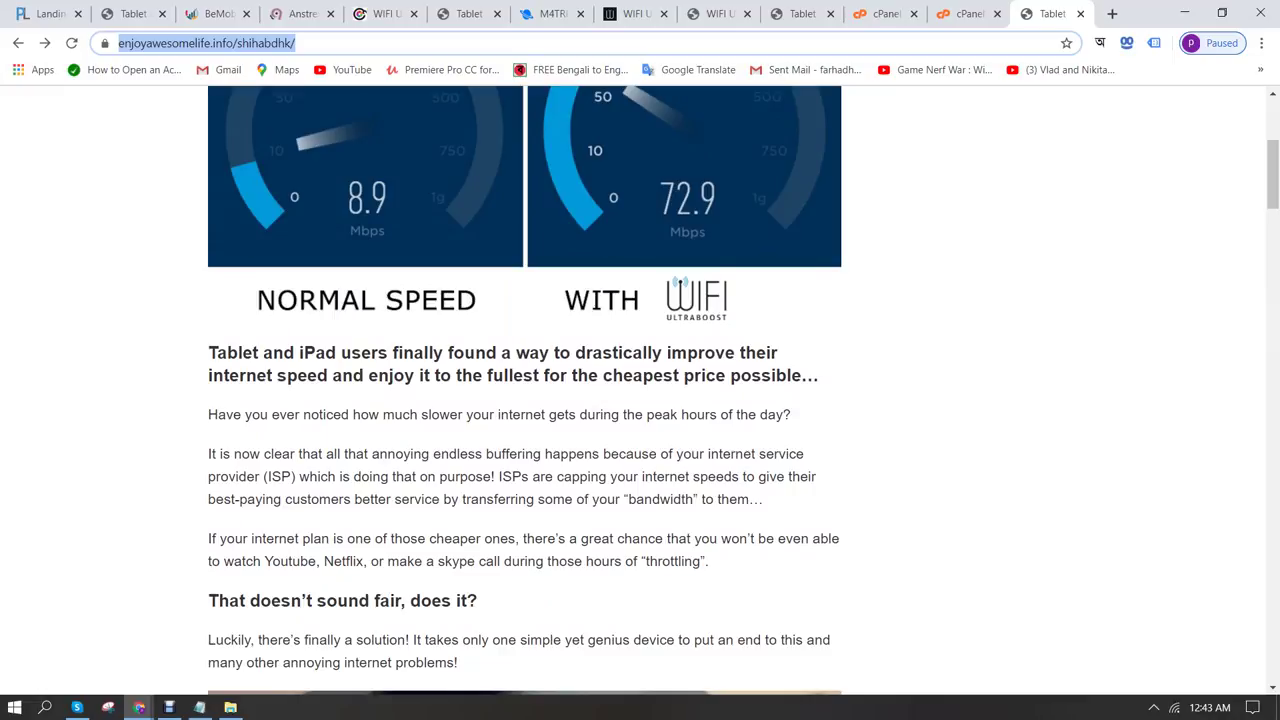
{"action": "scroll", "coordinate": [525, 390], "scroll_direction": "up", "scroll_amount": 4}
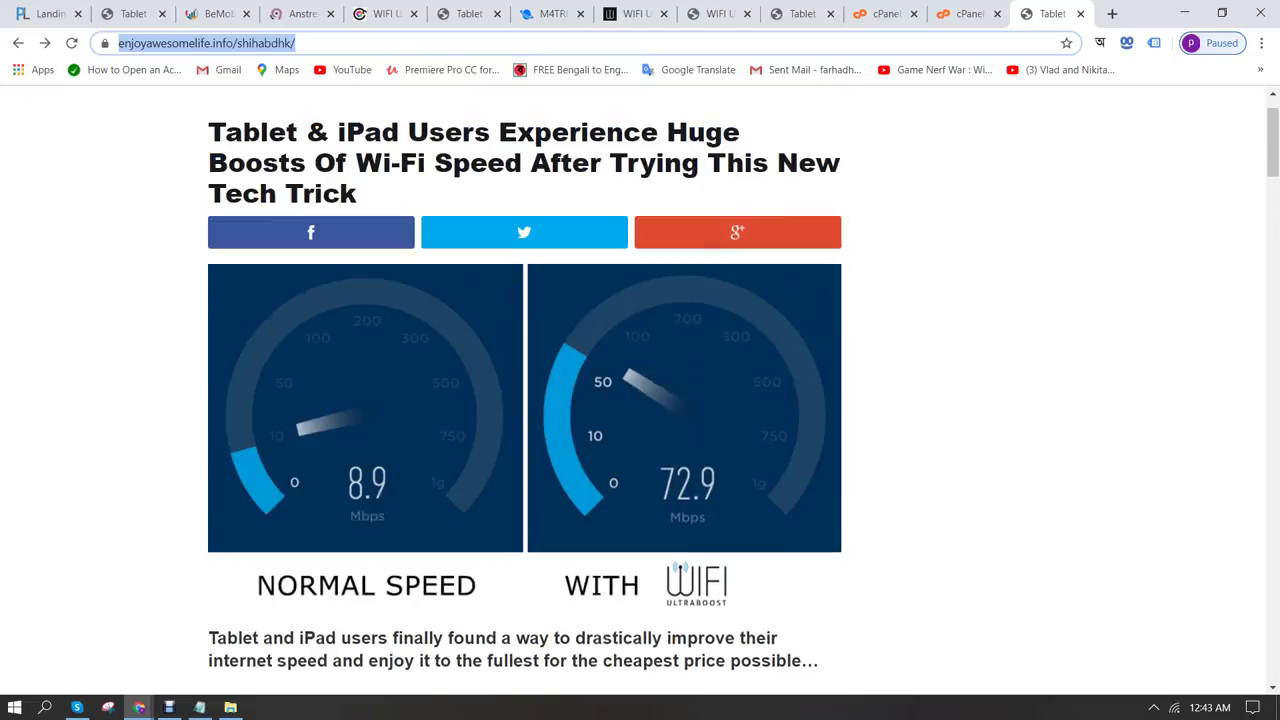
{"action": "scroll", "coordinate": [525, 390], "scroll_direction": "down", "scroll_amount": 4}
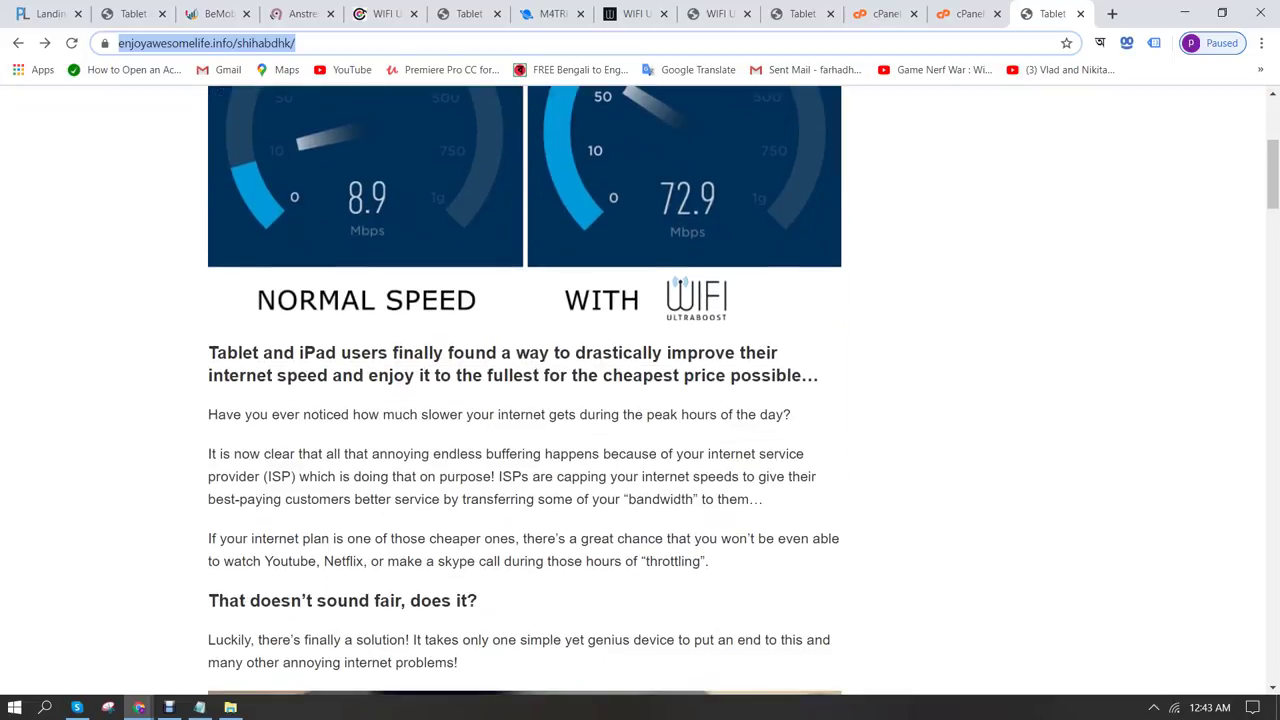
{"action": "scroll", "coordinate": [525, 390], "scroll_direction": "down", "scroll_amount": 1}
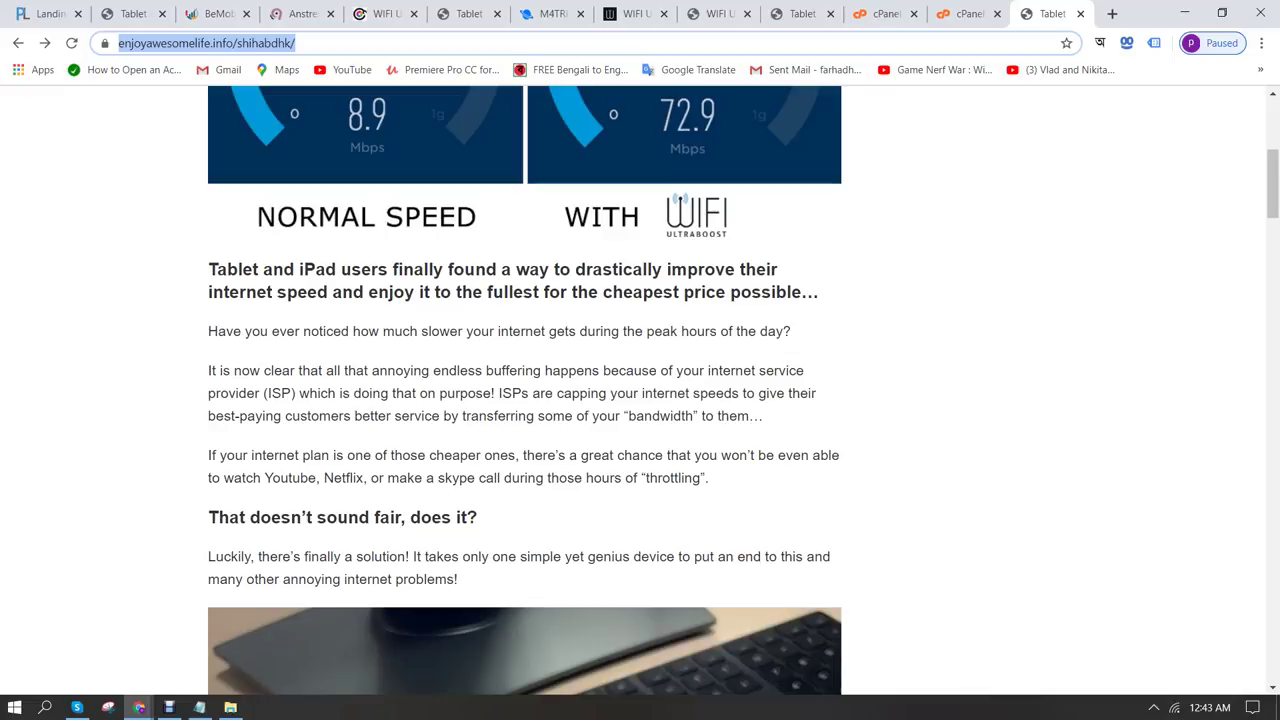
{"action": "left_click_drag", "start_coordinate": [498, 393], "coordinate": [739, 393]}
{"action": "key", "text": "ctrl+c"}
{"action": "left_click", "coordinate": [139, 707]}
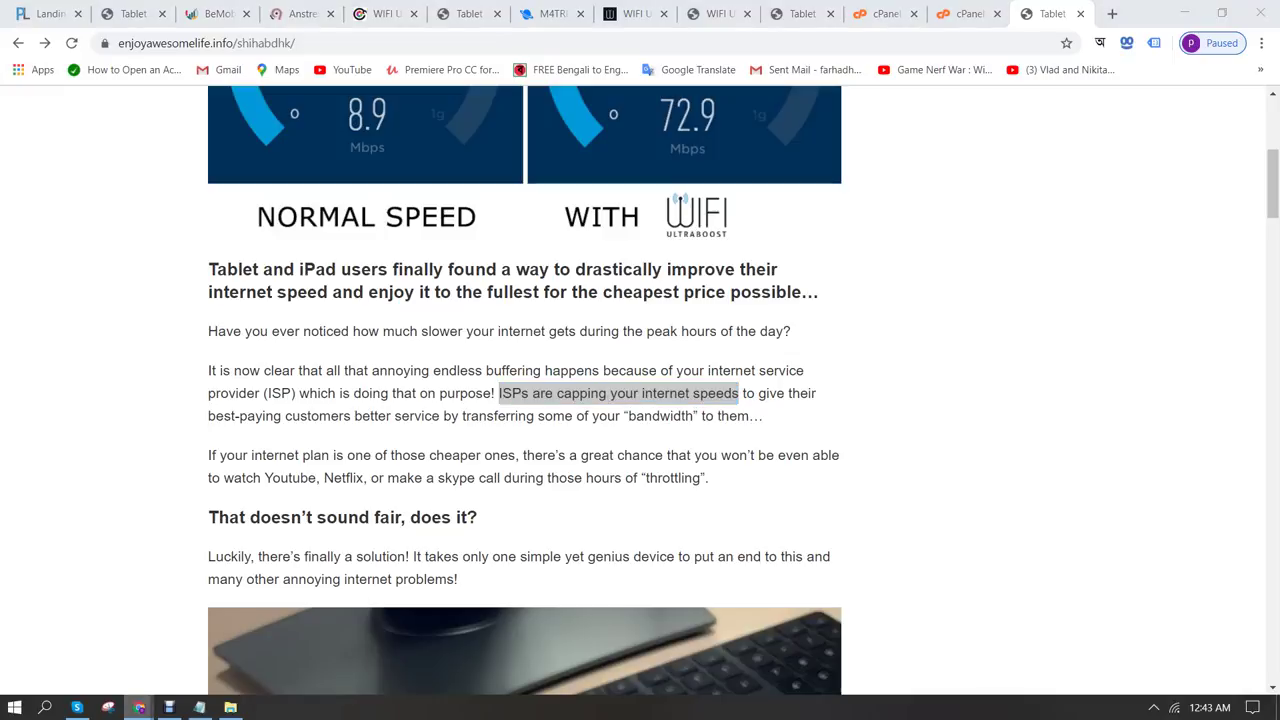
Paste 'ISPs are capping your internet speeds.' and the second landing-page phrase, capitalized 'Enjoy', into Ad text 1
{"action": "left_click", "coordinate": [271, 629]}
{"action": "key", "text": "ctrl+v"}
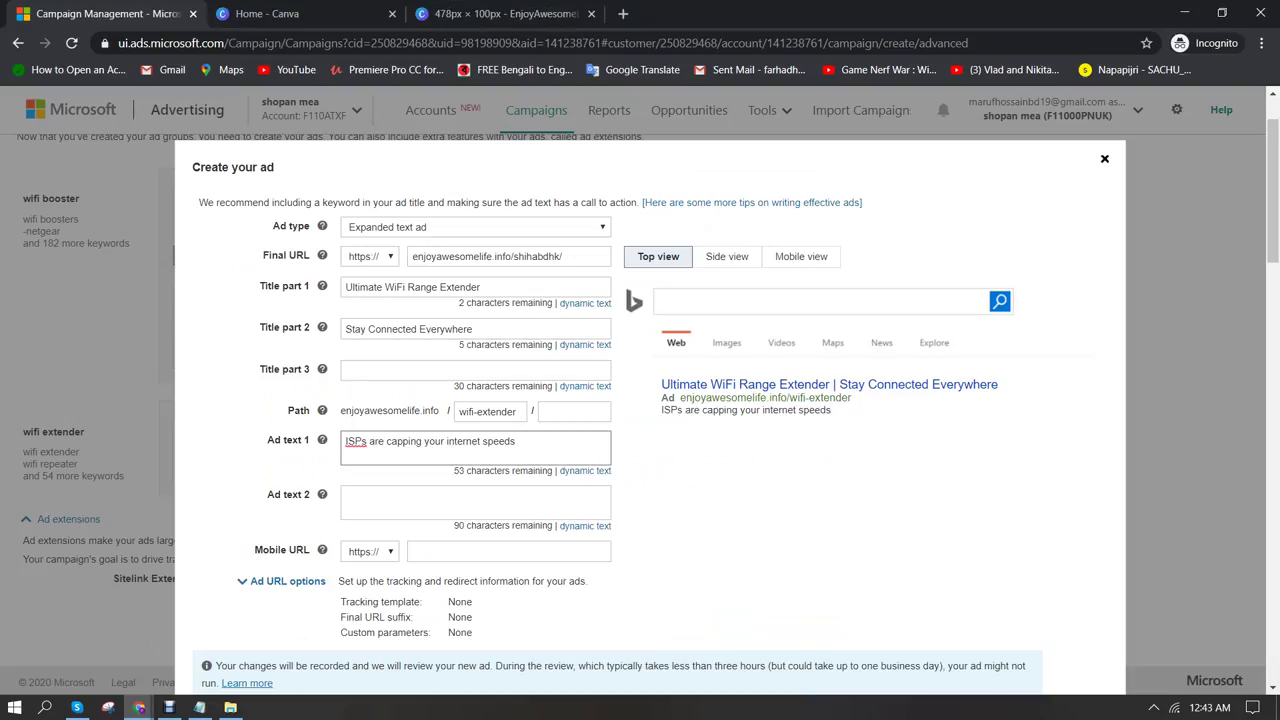
{"action": "type", "text": "."}
{"action": "left_click", "coordinate": [139, 707]}
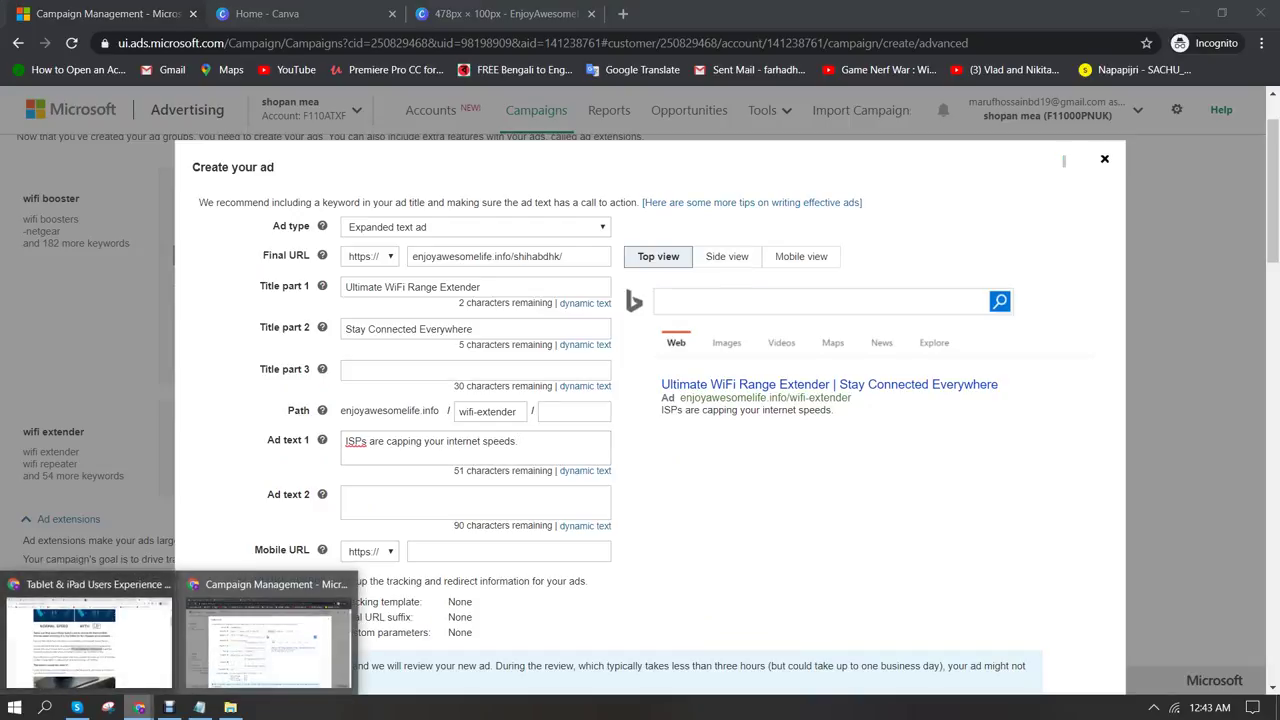
{"action": "left_click", "coordinate": [88, 635]}
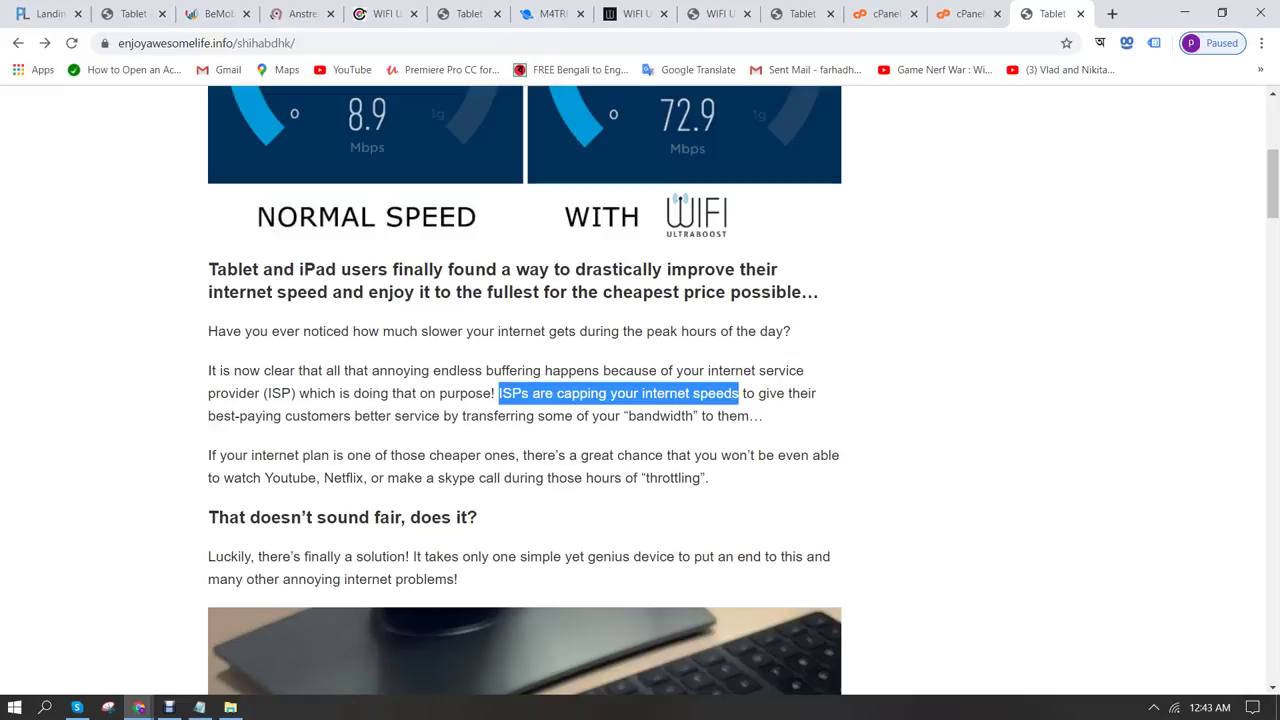
{"action": "scroll", "coordinate": [640, 390], "scroll_direction": "up", "scroll_amount": 4}
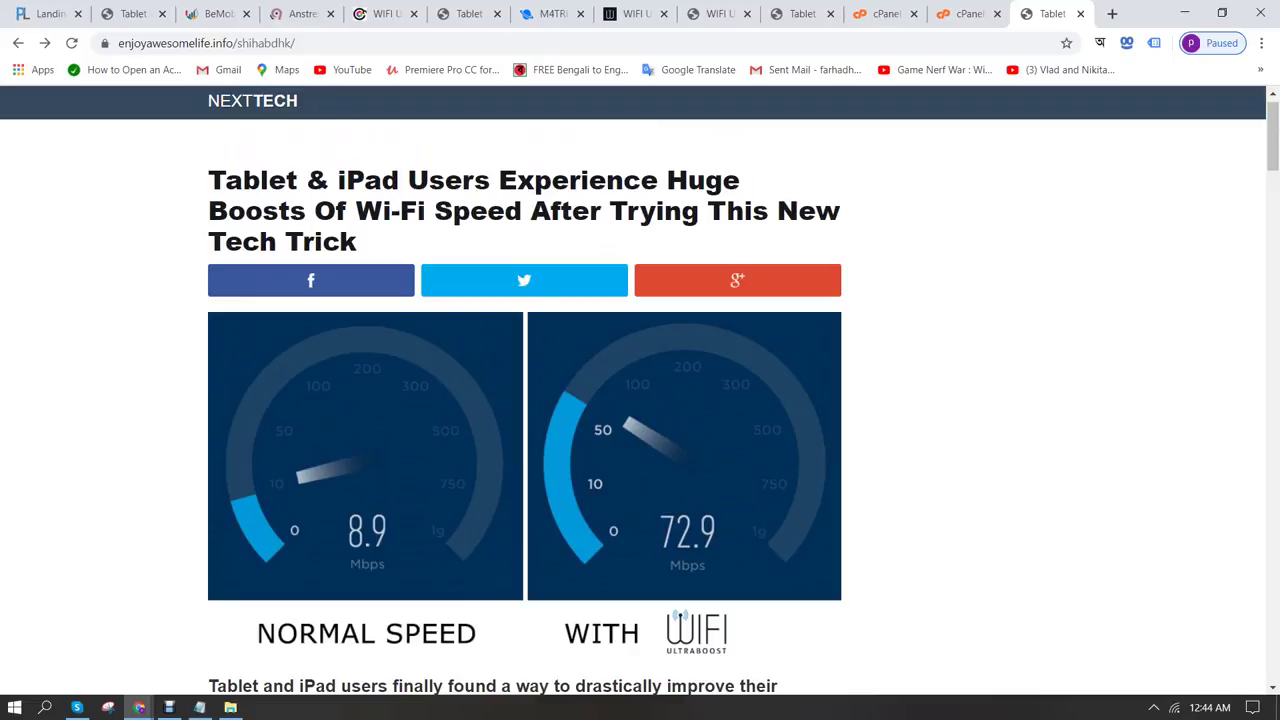
{"action": "scroll", "coordinate": [640, 390], "scroll_direction": "down", "scroll_amount": 3}
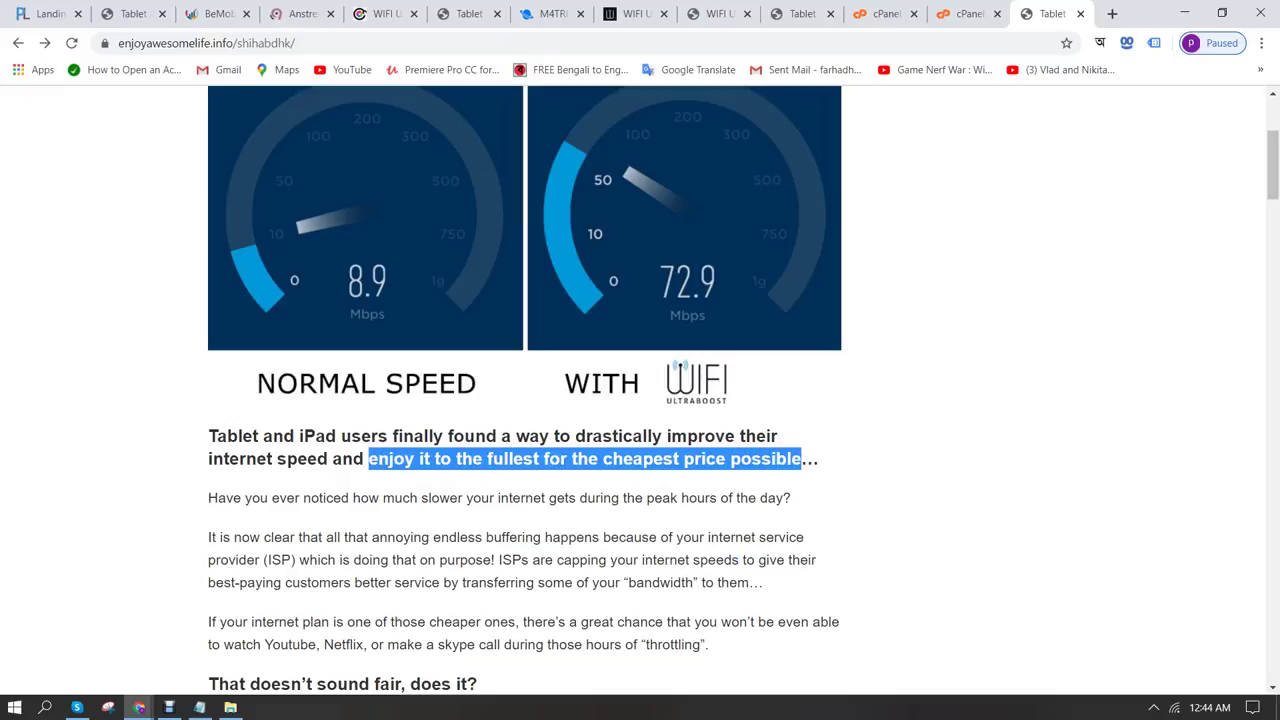
{"action": "mouse_move", "coordinate": [139, 707]}
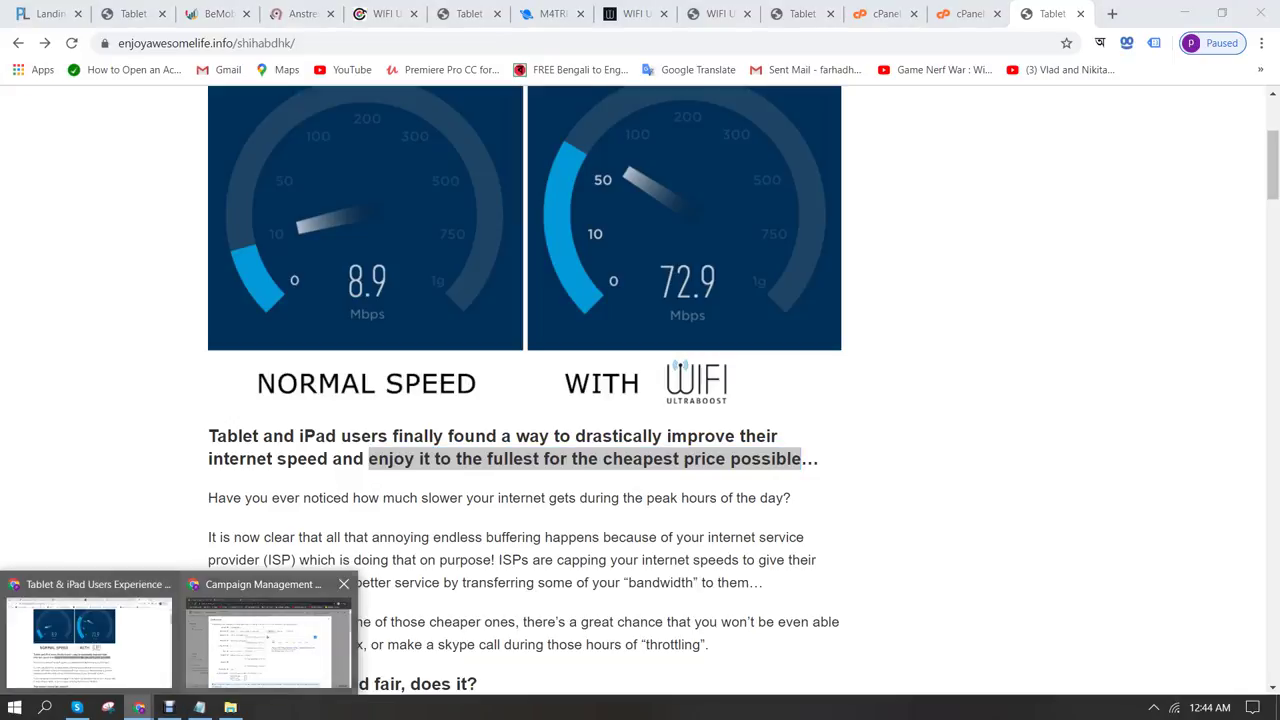
{"action": "left_click", "coordinate": [274, 634]}
{"action": "type", "text": "enjoy it to the fullest for the cheapest price possible"}
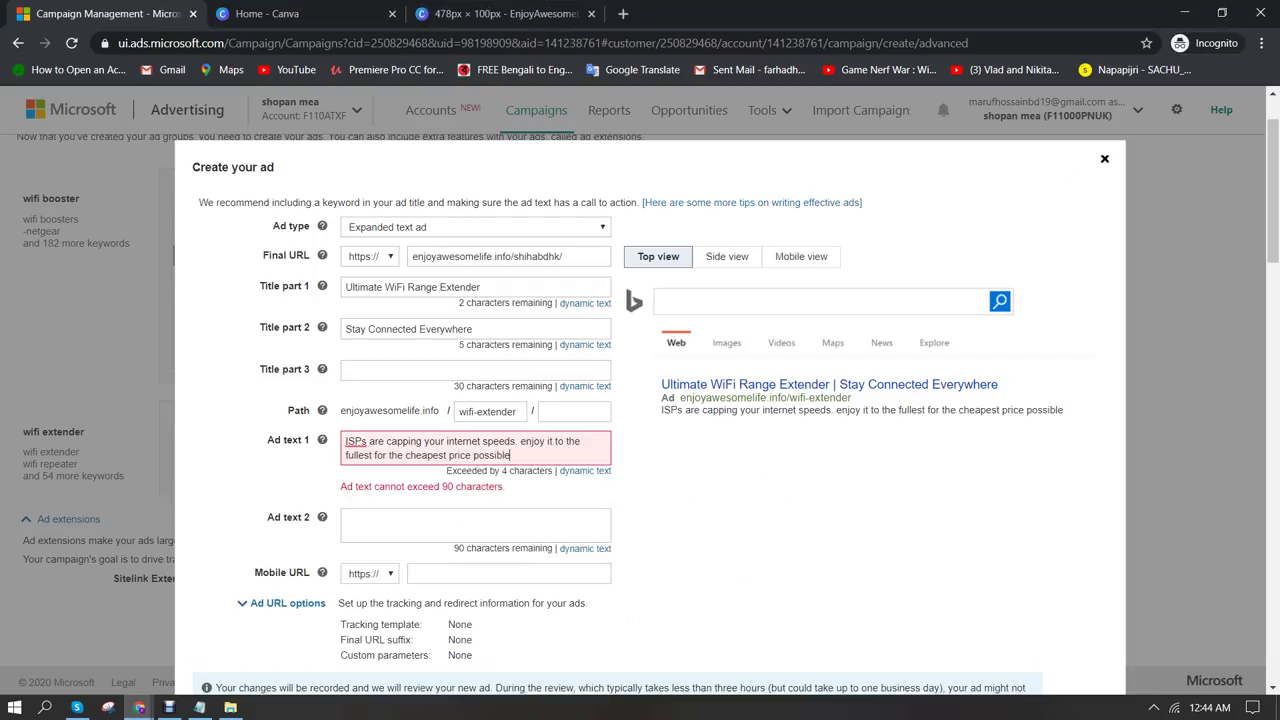
{"action": "key", "text": "BackSpace"}
{"action": "key", "text": "BackSpace"}
{"action": "type", "text": "E"}
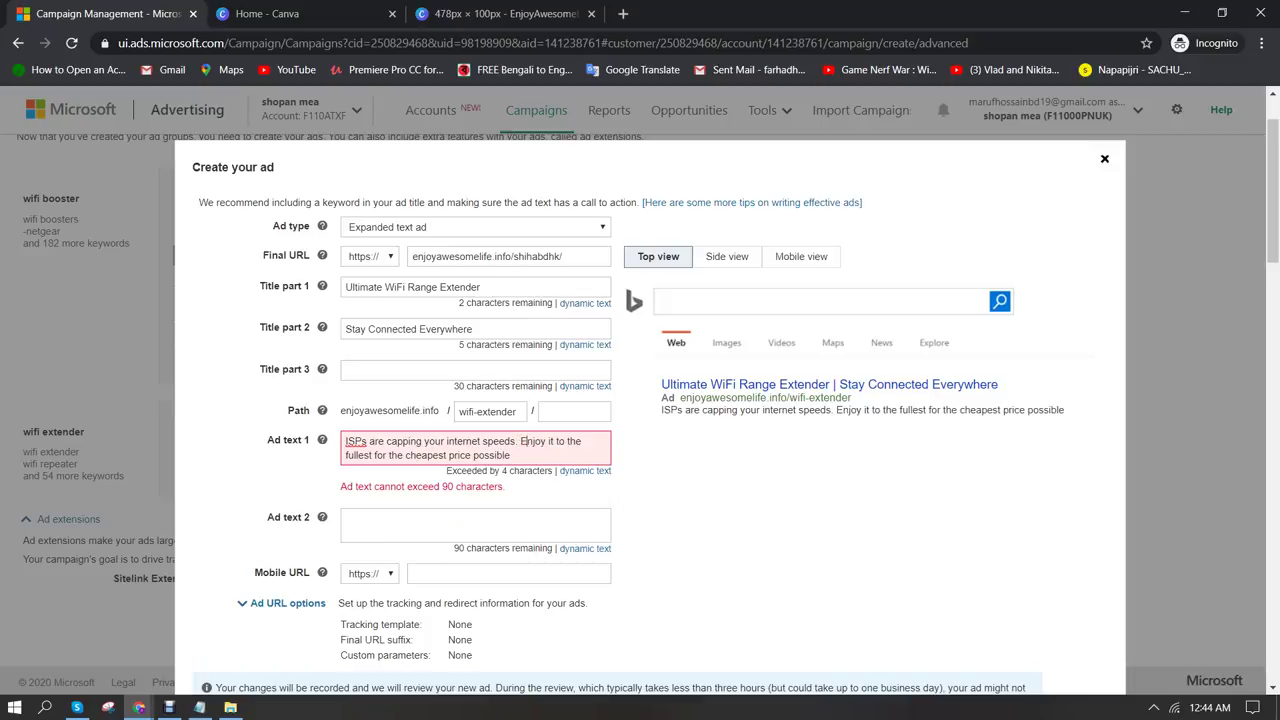
Trim Ad text 1 to 90 characters by deleting 'it to' and replacing 'for' with 'speed'
{"action": "mouse_move", "coordinate": [549, 441]}
{"action": "left_mouse_down"}
{"action": "mouse_move", "coordinate": [511, 455]}
{"action": "mouse_move", "coordinate": [565, 441]}
{"action": "left_mouse_up"}
{"action": "key", "text": "BackSpace"}
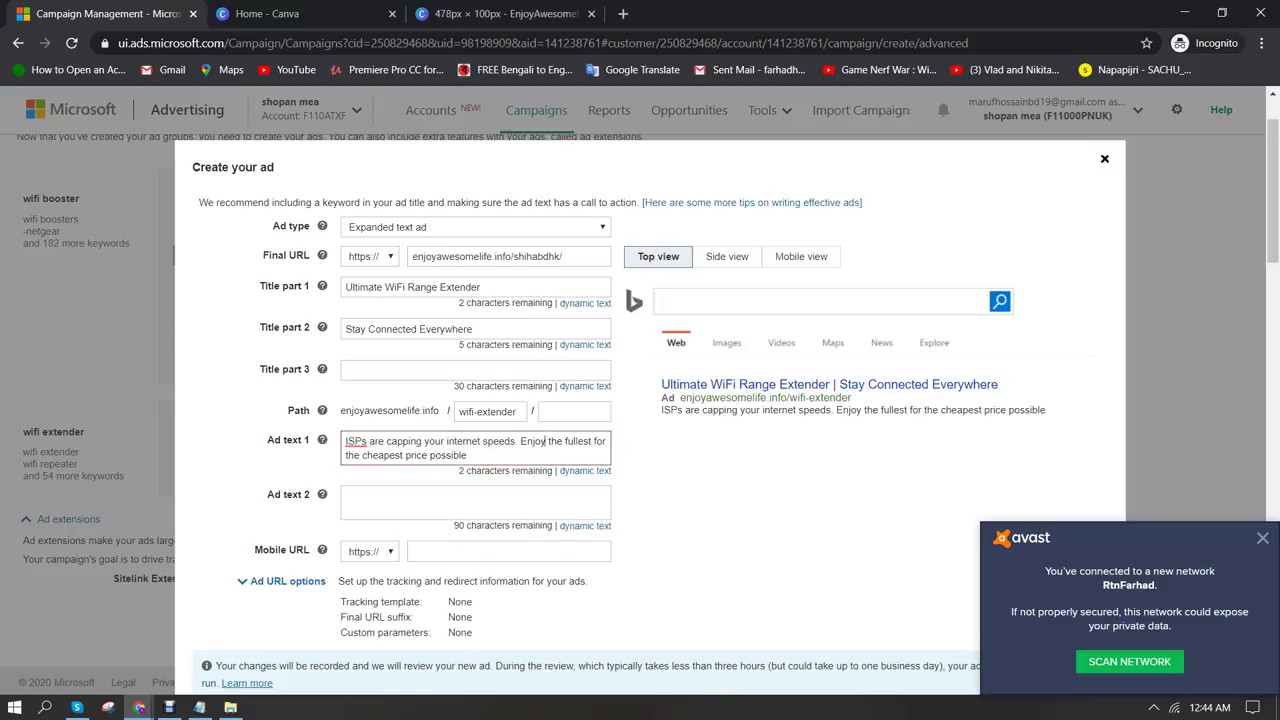
{"action": "double_click", "coordinate": [600, 441]}
{"action": "type", "text": "speed"}
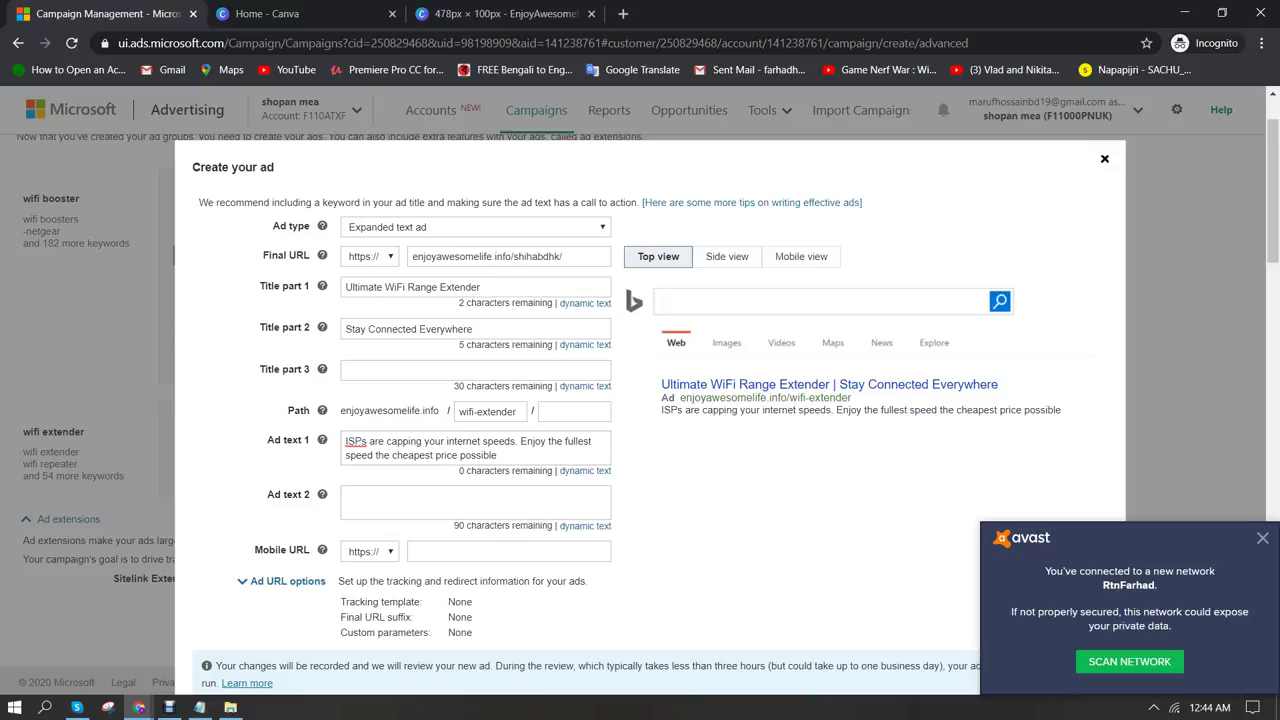
{"action": "scroll", "coordinate": [640, 400], "scroll_direction": "down", "scroll_amount": 2}
{"action": "left_click", "coordinate": [346, 329]}
{"action": "left_click", "coordinate": [1262, 538]}
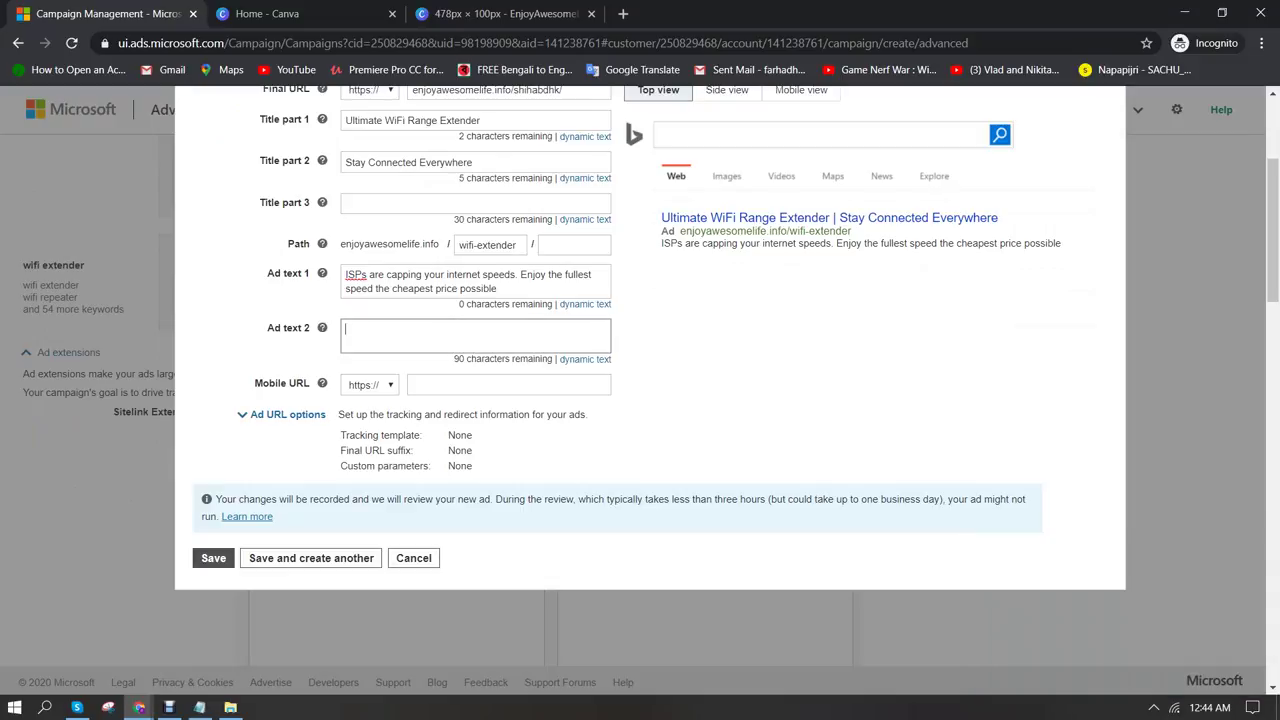
Save the WiFi Range Extender ad and continue to the budget and bids page
{"action": "key", "text": "Return"}
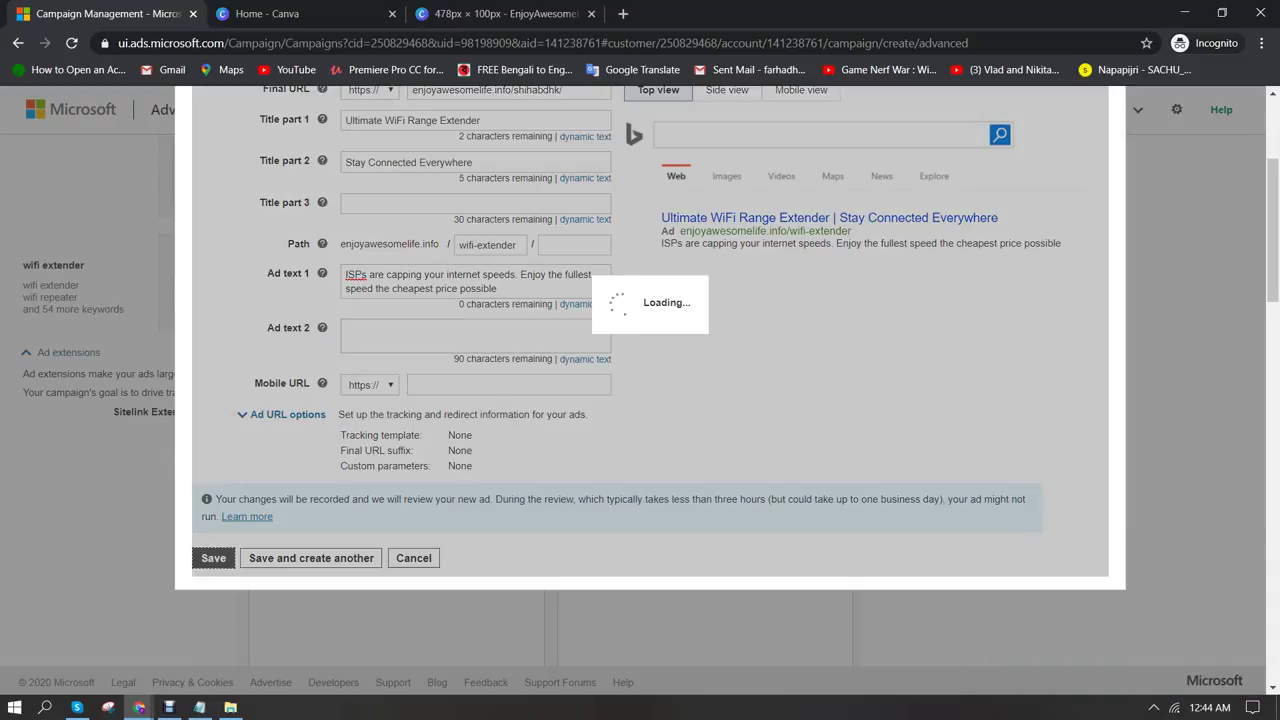
{"action": "scroll", "coordinate": [512, 400], "scroll_direction": "up", "scroll_amount": 1}
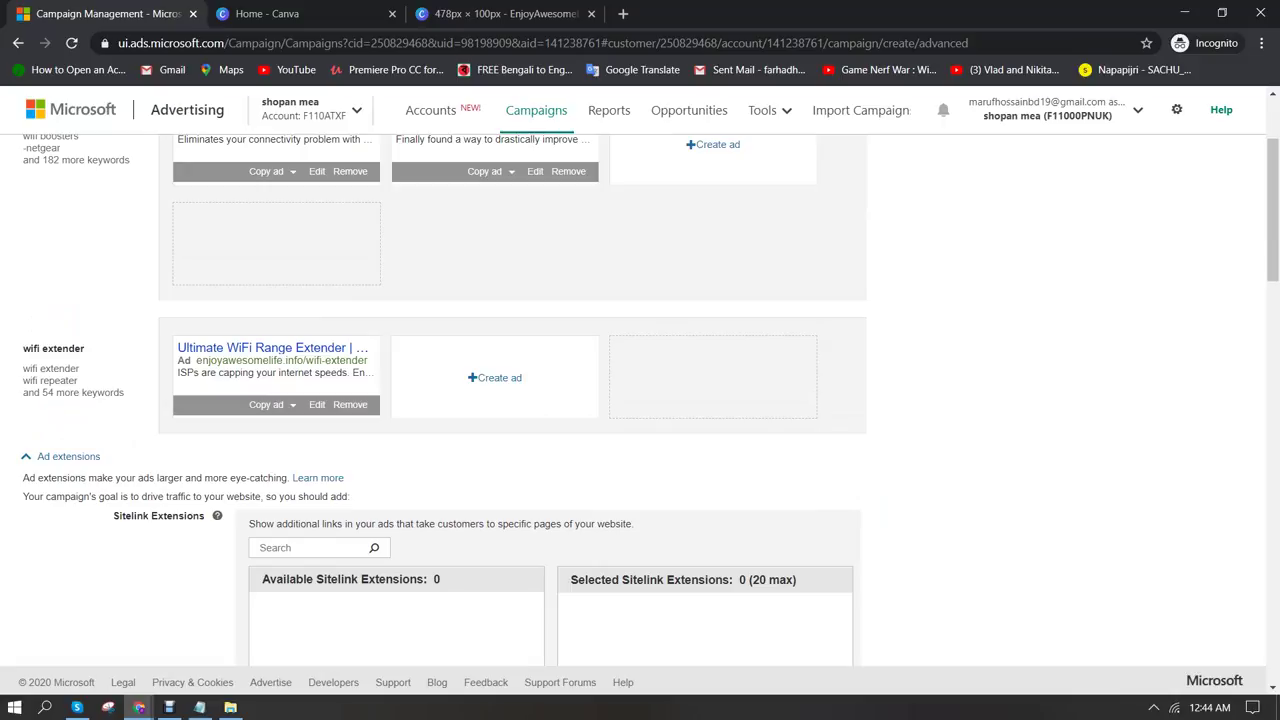
{"action": "scroll", "coordinate": [640, 400], "scroll_direction": "down", "scroll_amount": 15}
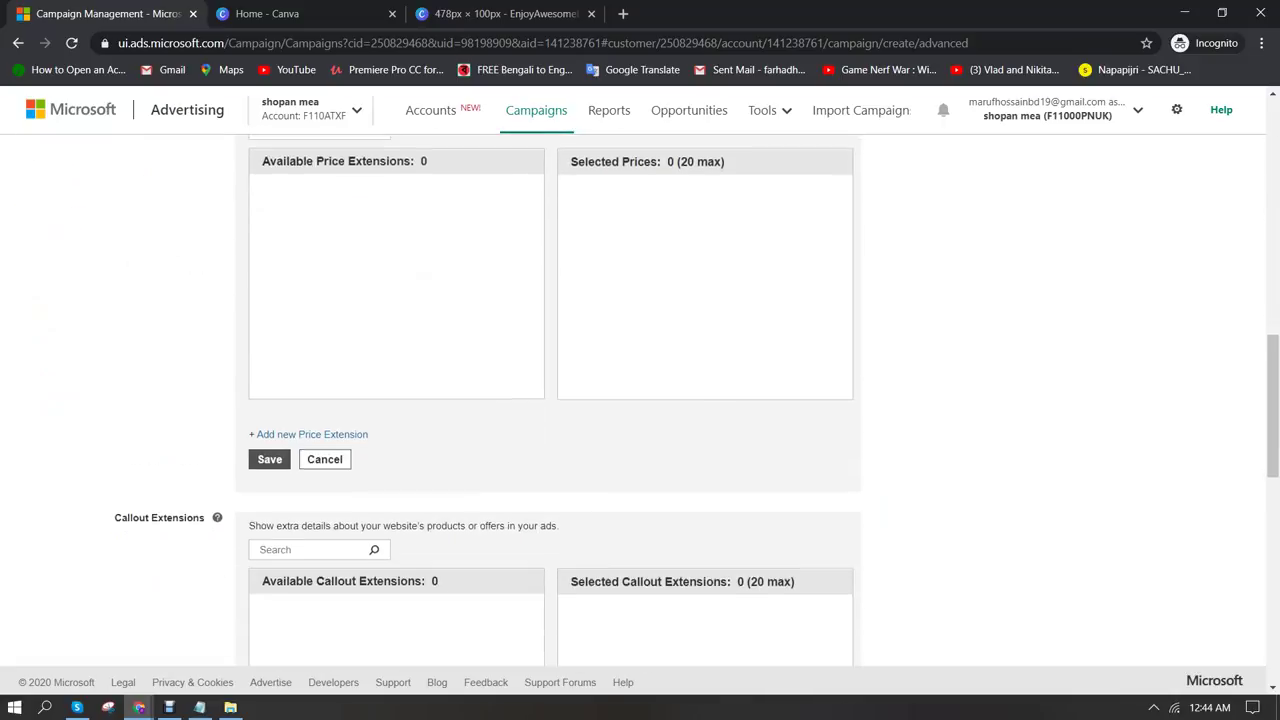
{"action": "left_click", "coordinate": [92, 647]}
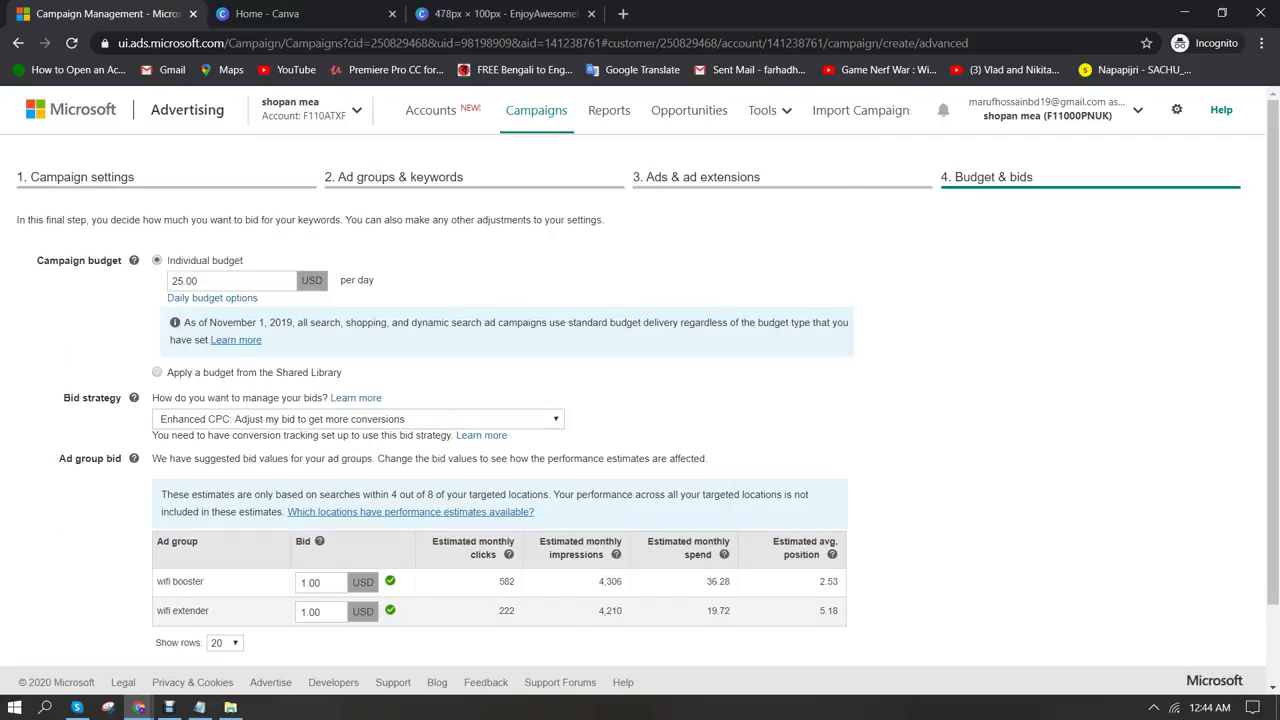
Switch the campaign's bid strategy to manual bidding
{"action": "scroll", "coordinate": [640, 400], "scroll_direction": "down", "scroll_amount": 1}
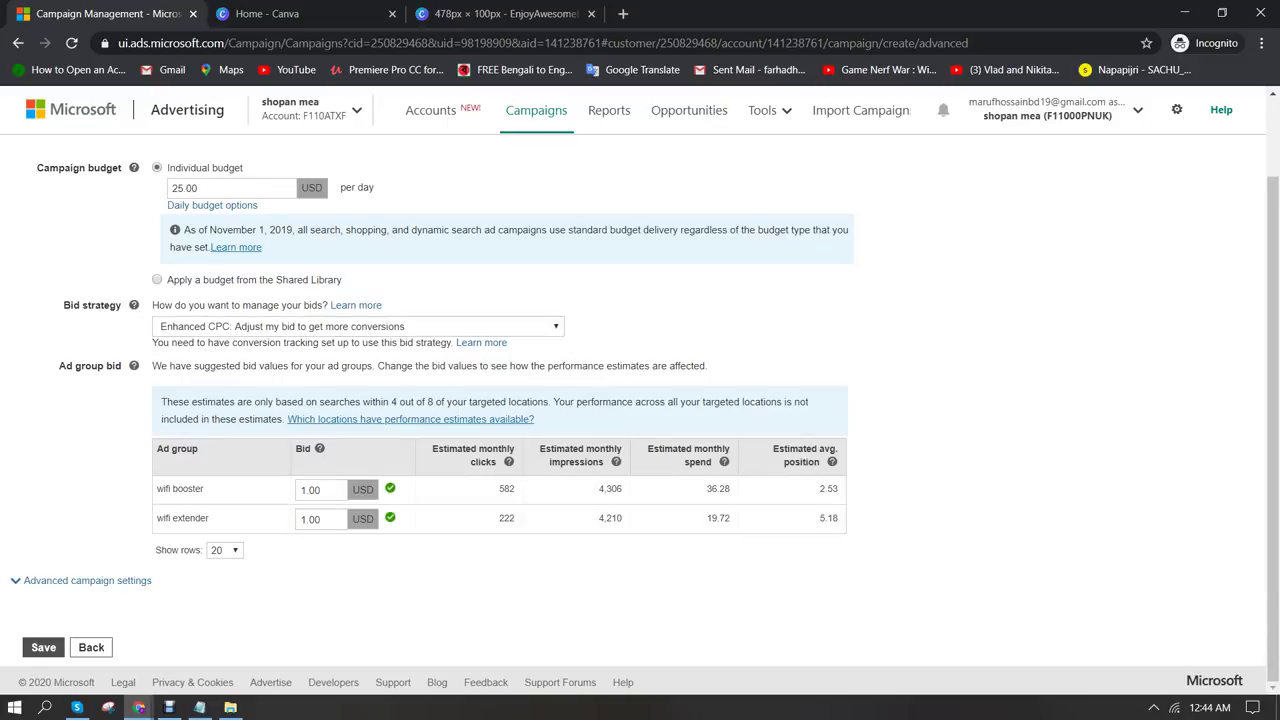
{"action": "key", "text": "alt+Down"}
{"action": "key", "text": "Up"}
{"action": "key", "text": "Return"}
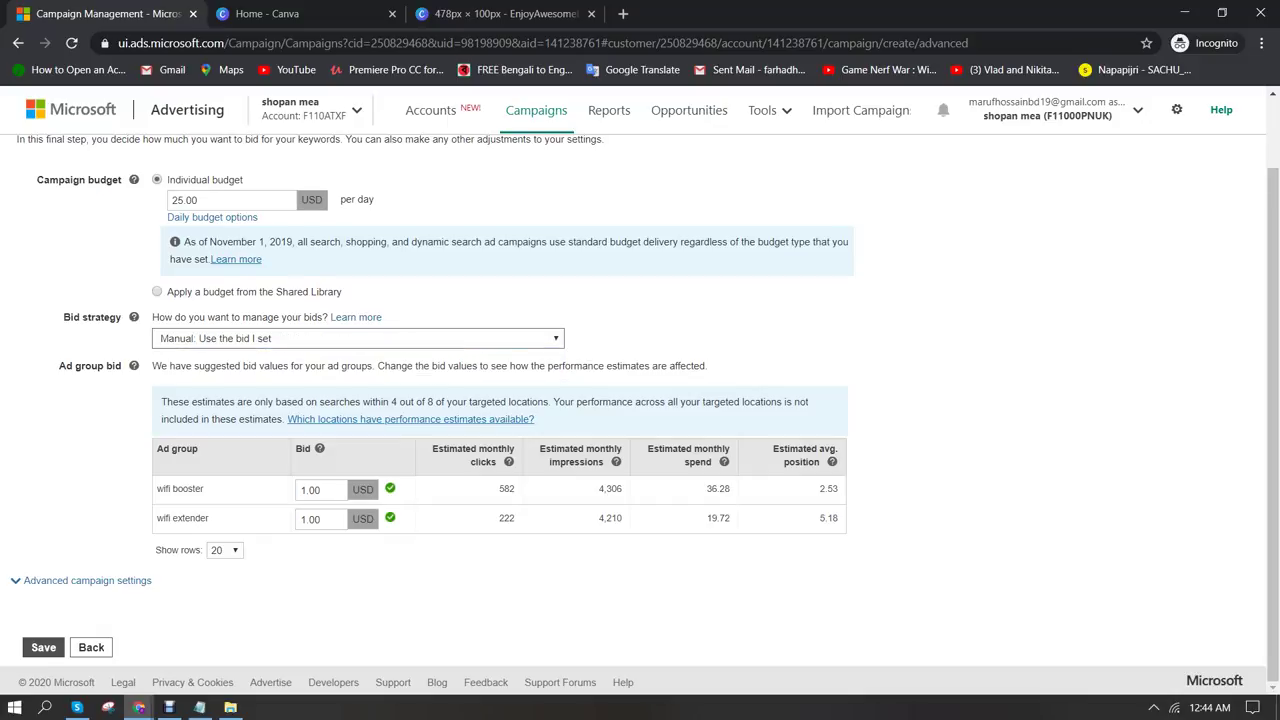
In advanced settings, set both the smartphone and tablet device bid adjustments to decrease
{"action": "key", "text": "Return"}
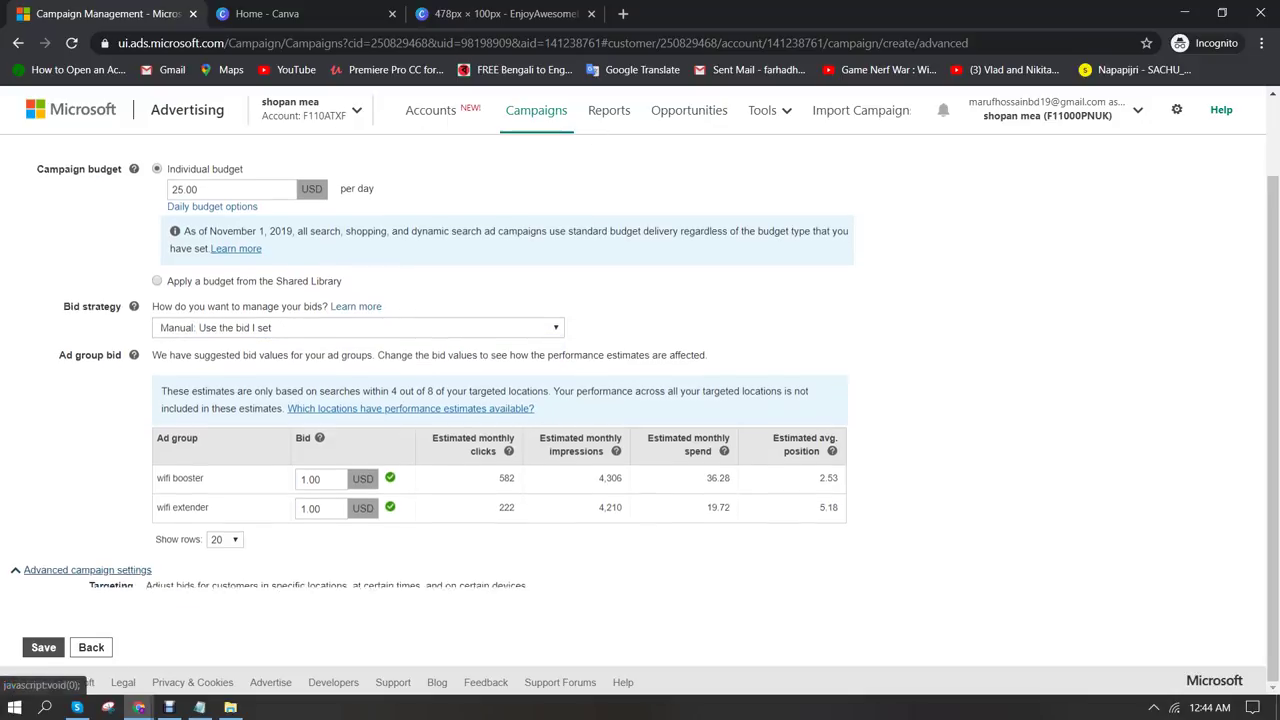
{"action": "left_click", "coordinate": [164, 491]}
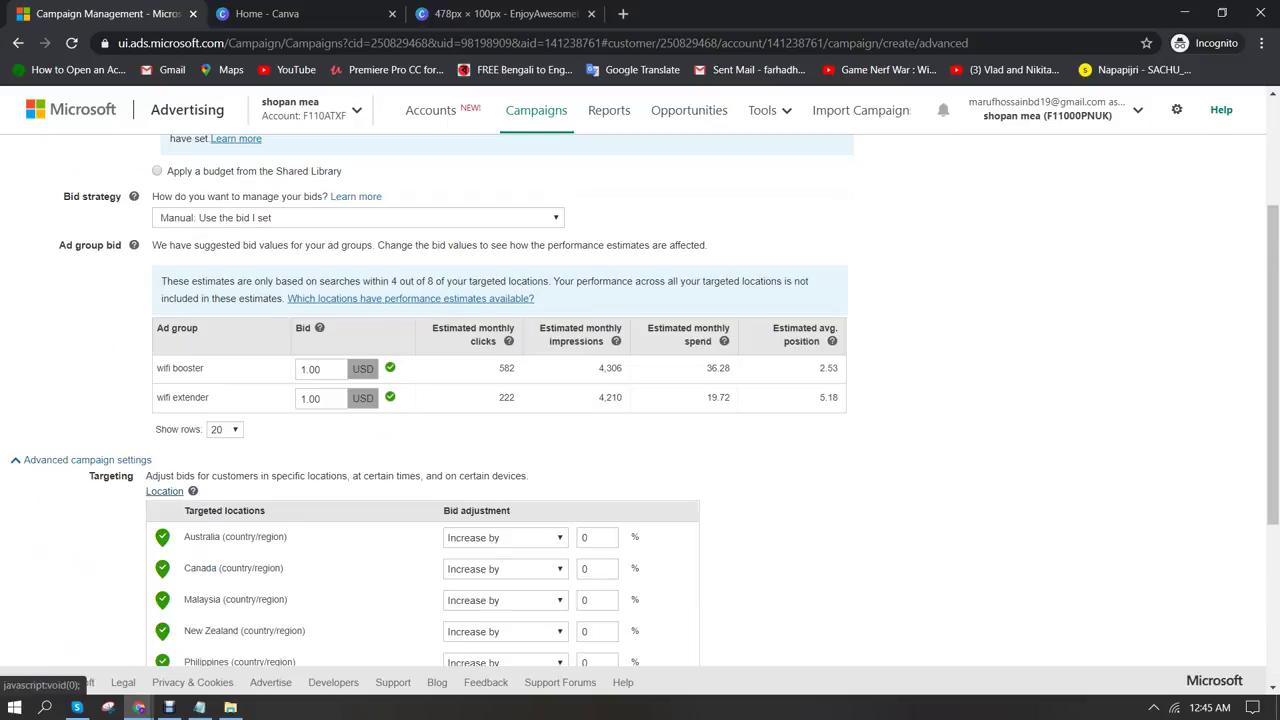
{"action": "scroll", "coordinate": [164, 491], "scroll_direction": "down", "scroll_amount": 3}
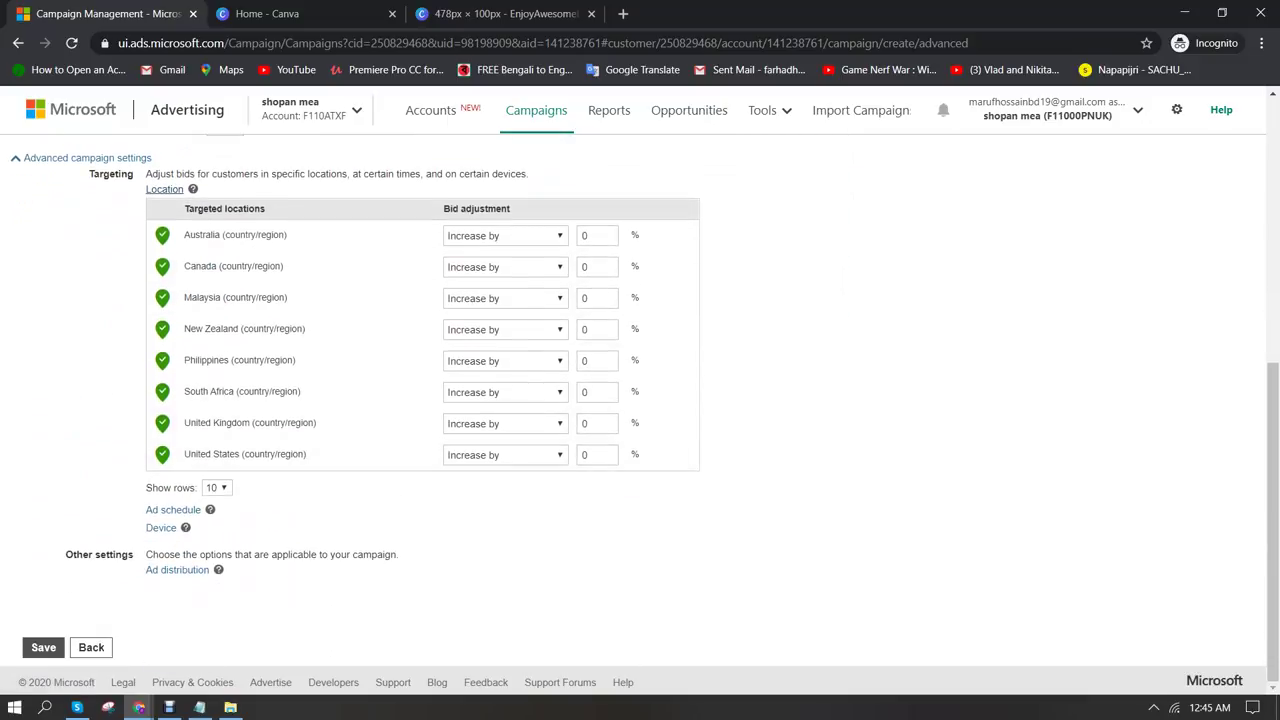
{"action": "left_click", "coordinate": [161, 527]}
{"action": "scroll", "coordinate": [161, 527], "scroll_direction": "down", "scroll_amount": 2}
{"action": "left_click", "coordinate": [532, 506]}
{"action": "left_click", "coordinate": [502, 534]}
{"action": "left_click", "coordinate": [532, 469]}
{"action": "left_click", "coordinate": [502, 497]}
Enter a 90% tablet bid decrease and an 80% smartphone bid decrease
{"action": "key", "text": "Tab"}
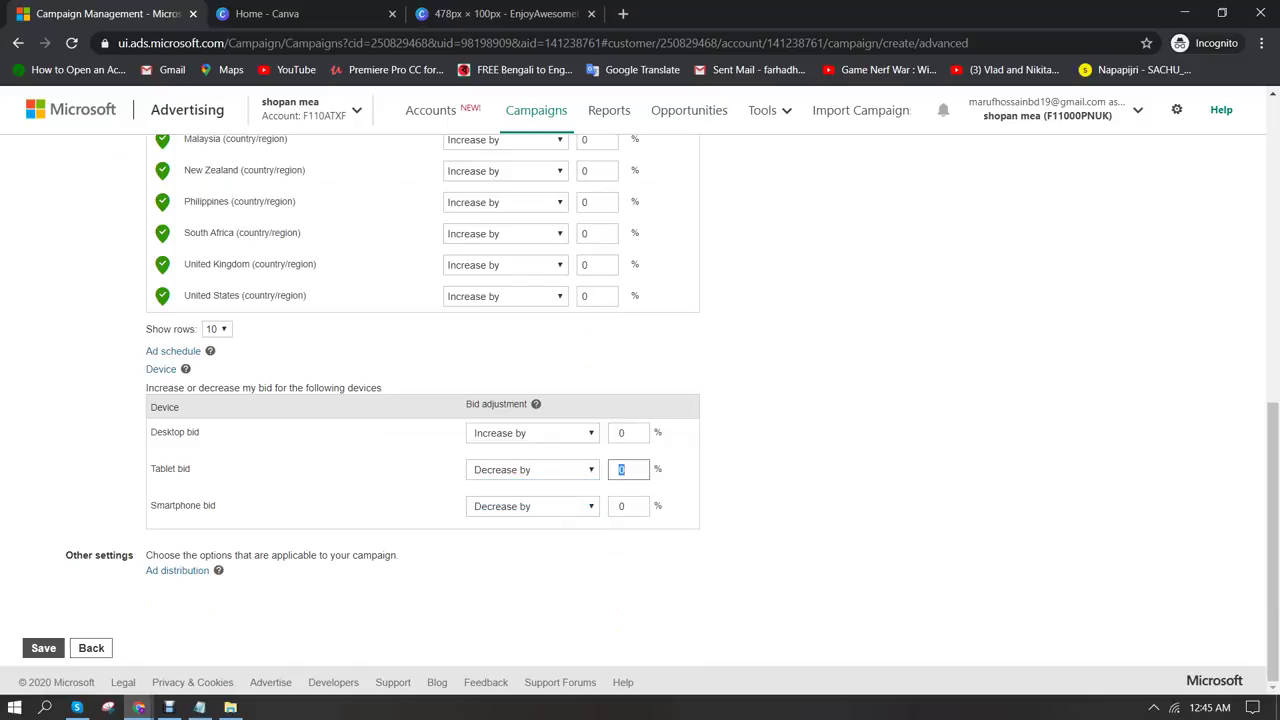
{"action": "type", "text": "90"}
{"action": "key", "text": "Tab"}
{"action": "type", "text": "60"}
{"action": "key", "text": "Tab"}
{"action": "double_click", "coordinate": [624, 506]}
{"action": "type", "text": "80"}
{"action": "key", "text": "Tab"}
Save the settings to create the campaign and dismiss the Campaign created notice
{"action": "left_click", "coordinate": [177, 570]}
{"action": "scroll", "coordinate": [177, 570], "scroll_direction": "down", "scroll_amount": 1}
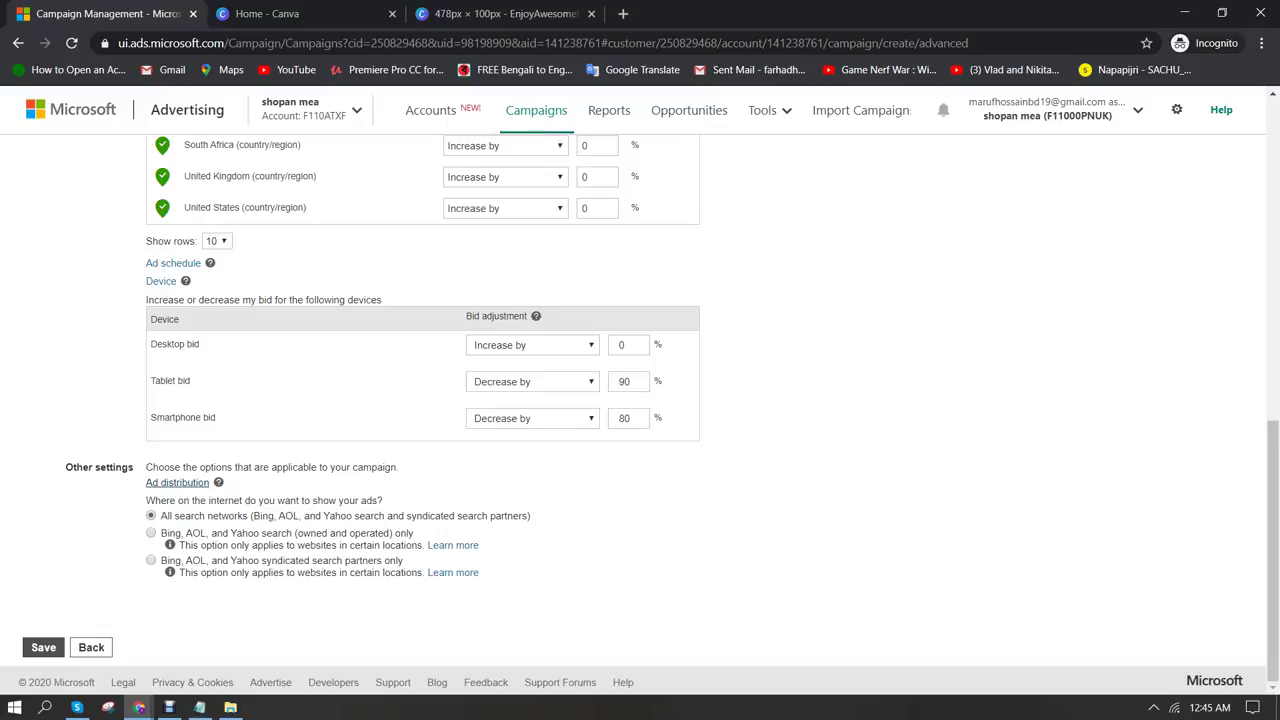
{"action": "left_click", "coordinate": [43, 647]}
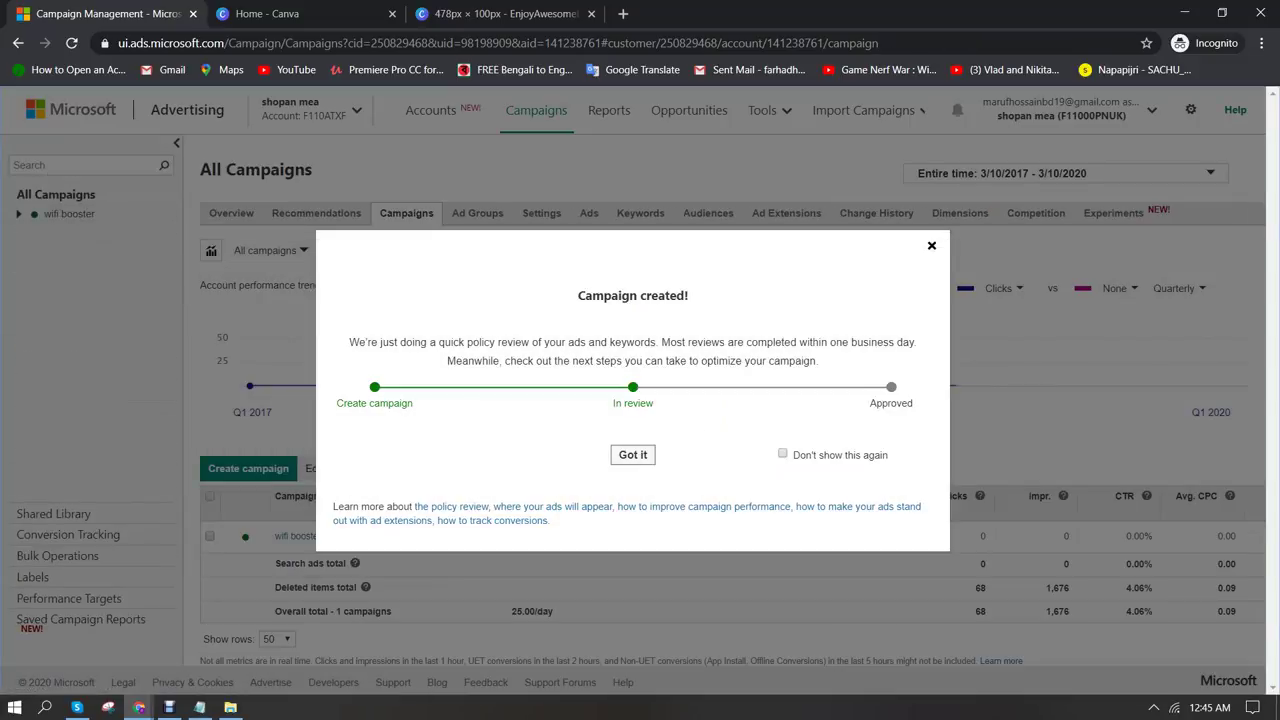
{"action": "key", "text": "Escape"}
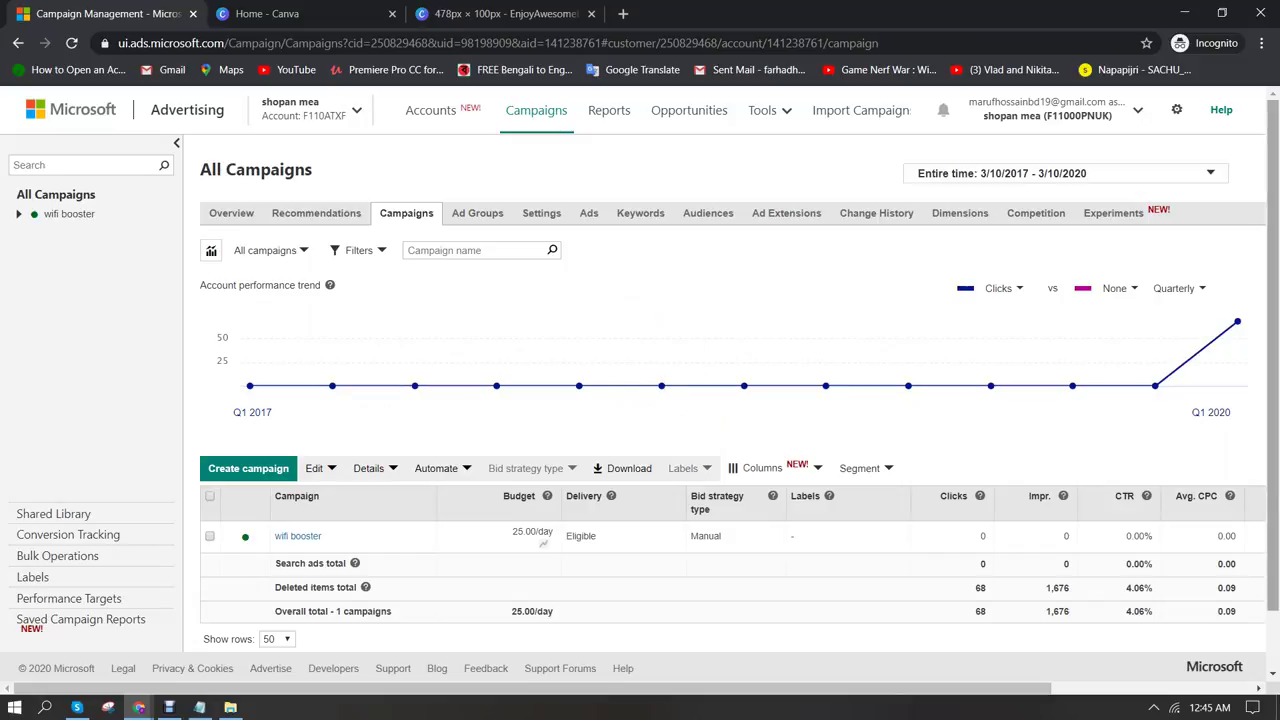
Under Conversion Tracking > UET tags, create and save a UET tag named 'wifi boosster'
{"action": "left_click", "coordinate": [68, 536]}
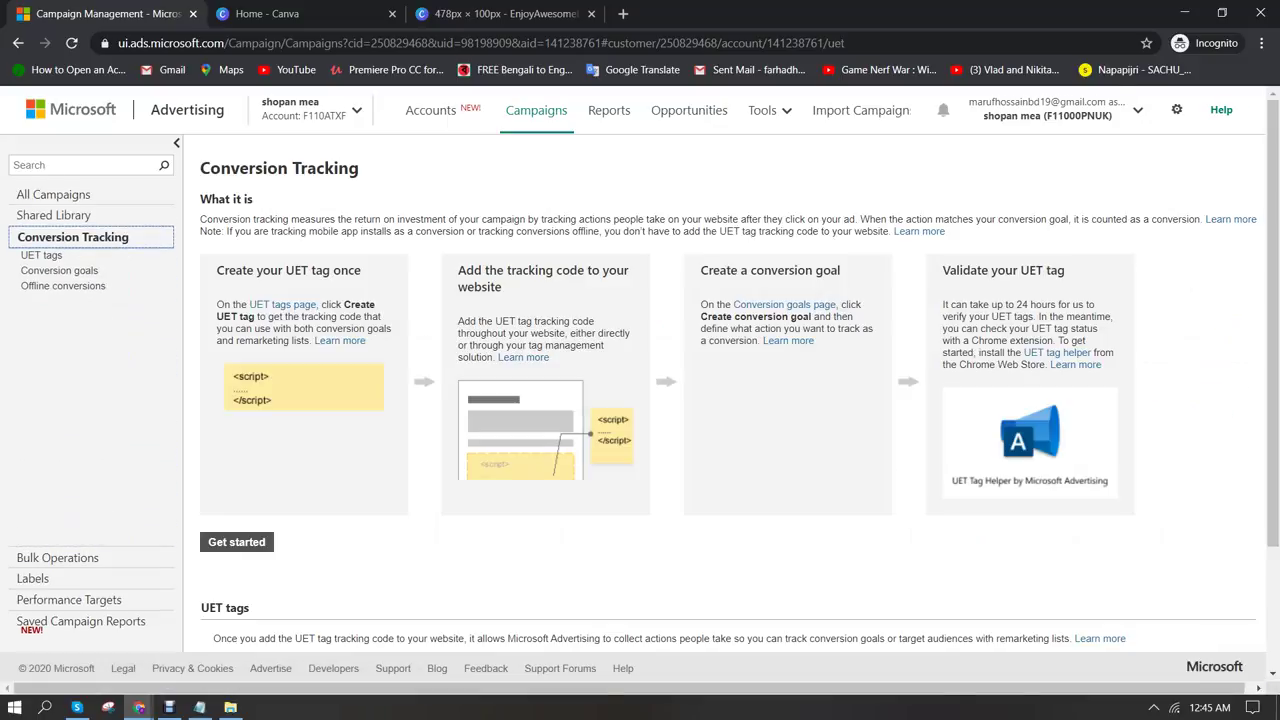
{"action": "left_click", "coordinate": [236, 541]}
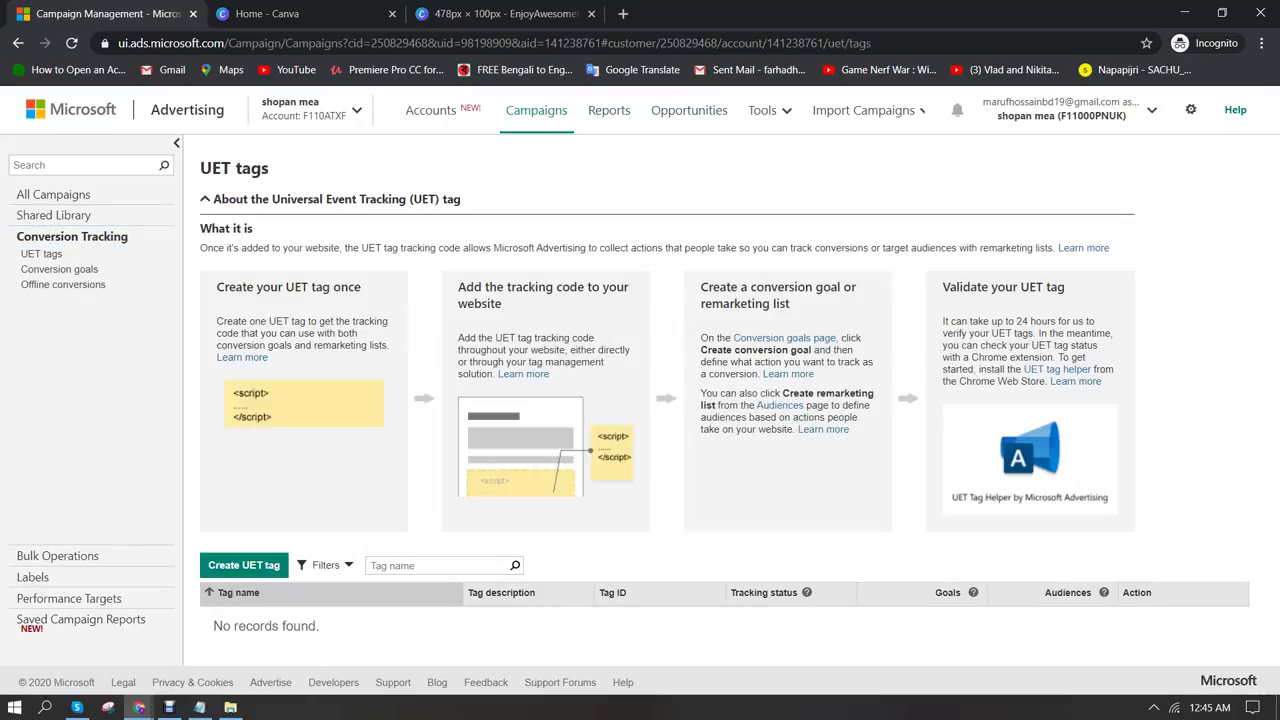
{"action": "left_click", "coordinate": [244, 565]}
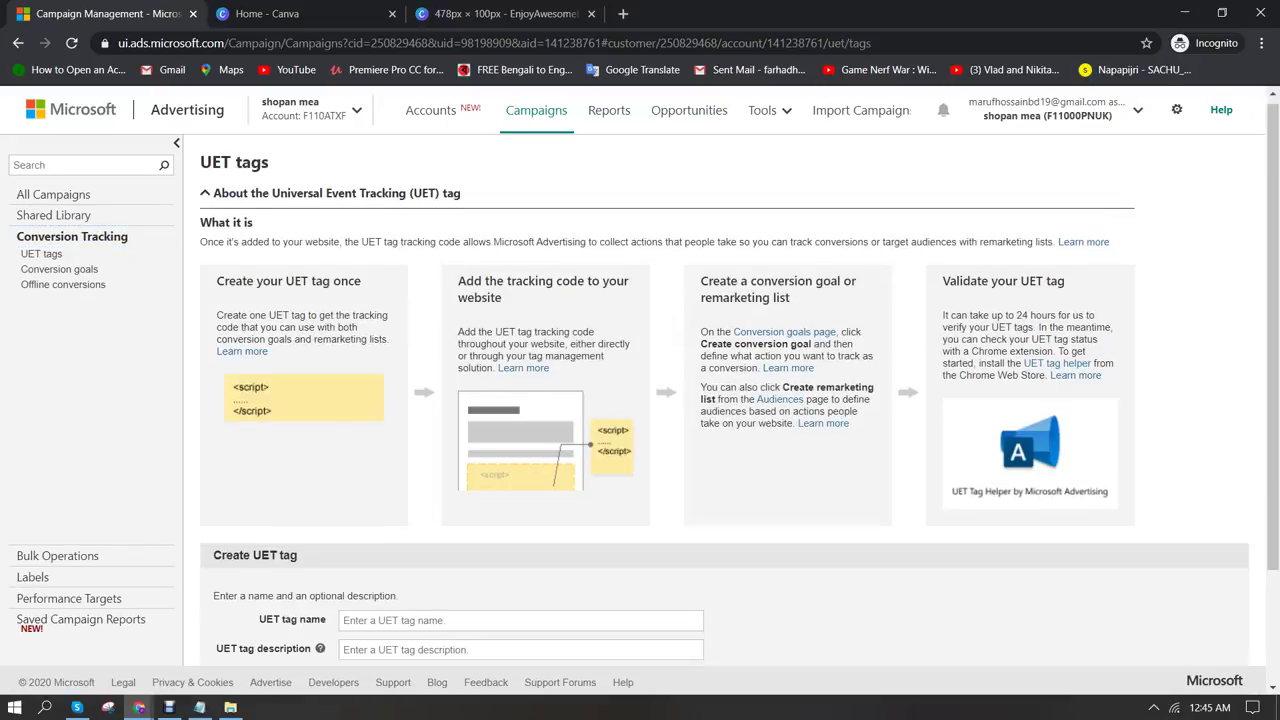
{"action": "scroll", "coordinate": [720, 400], "scroll_direction": "down", "scroll_amount": 2}
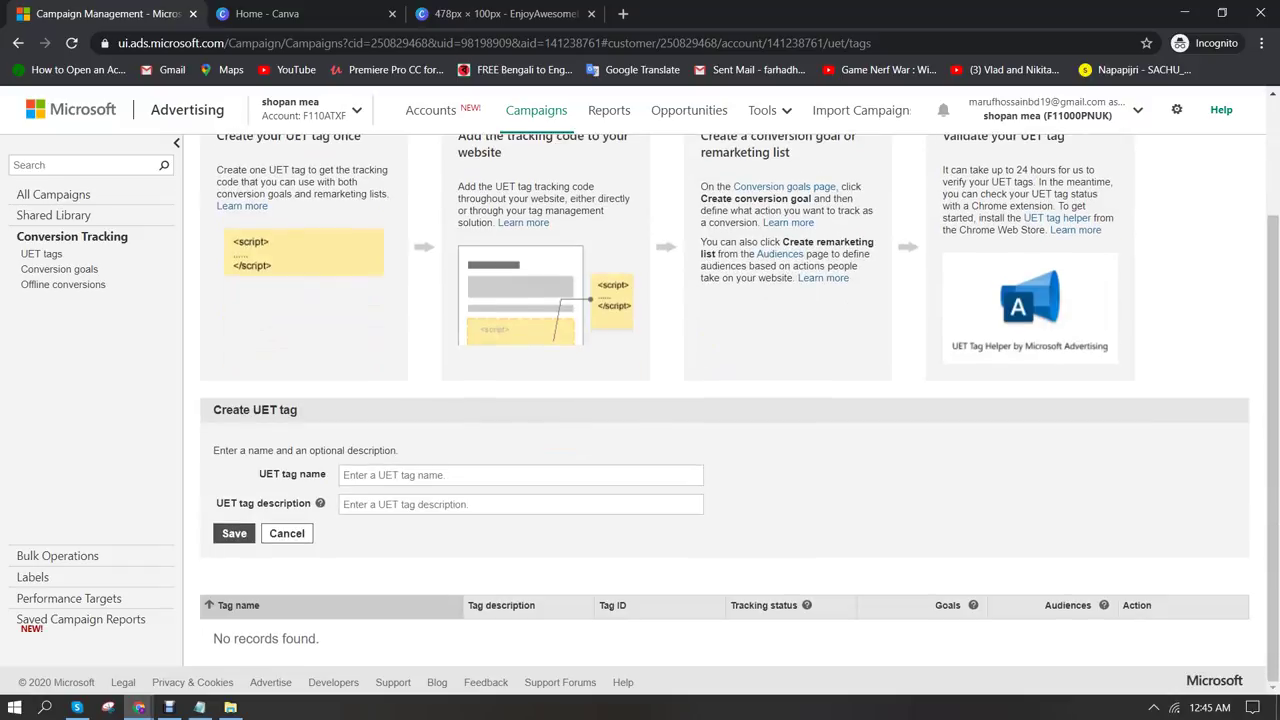
{"action": "left_click", "coordinate": [520, 475]}
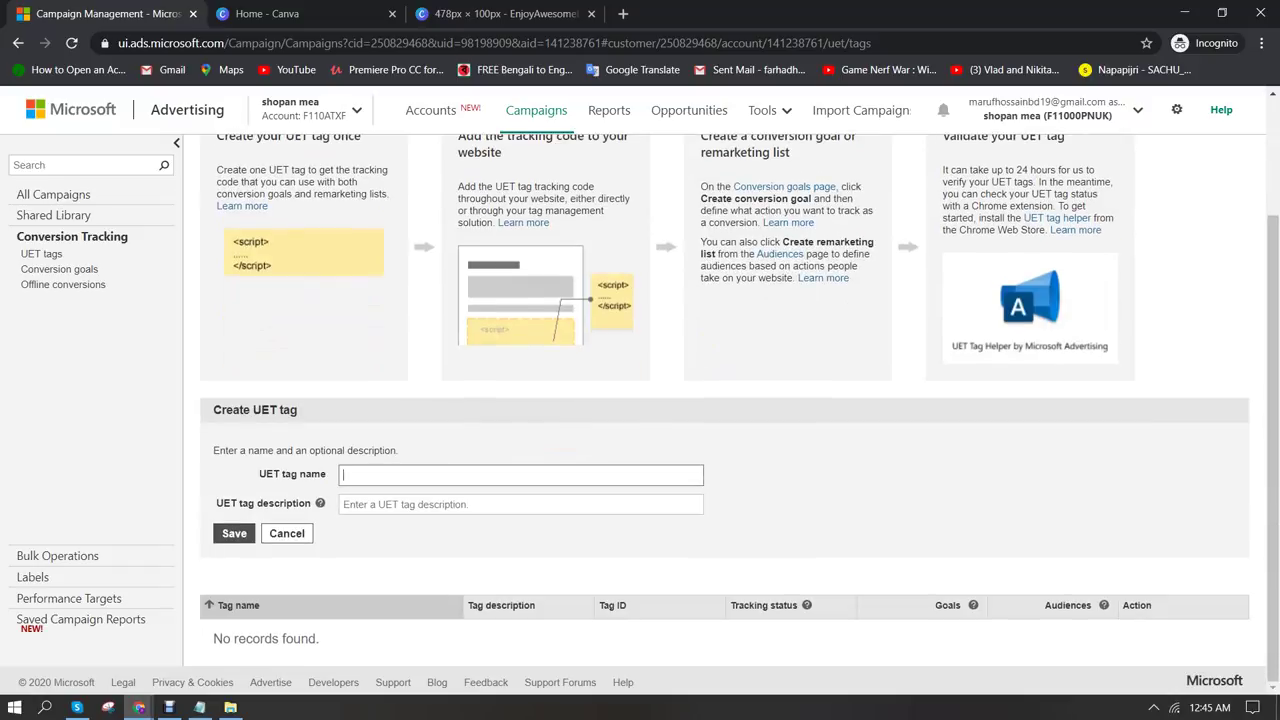
{"action": "type", "text": "wifi boosster"}
{"action": "left_click", "coordinate": [234, 533]}
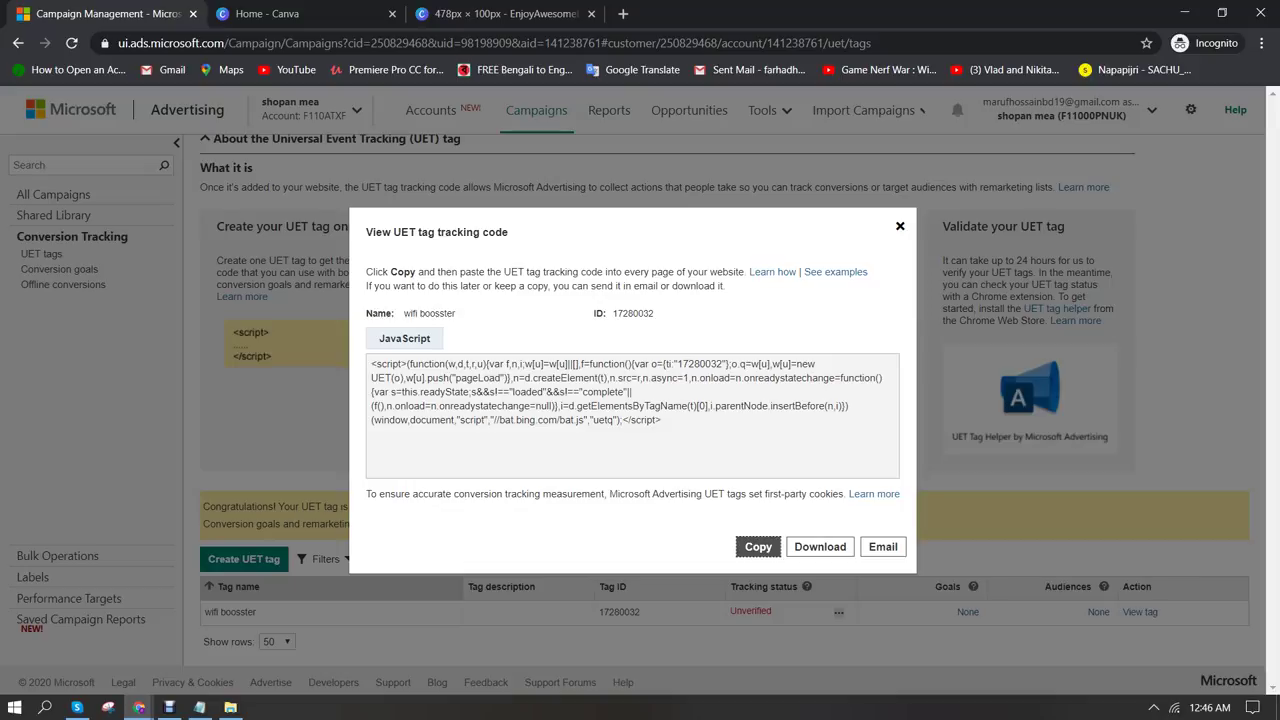
Read the tracking-code instructions and open the UET examples page and the adding-UET-tags help article
{"action": "left_click_drag", "start_coordinate": [390, 494], "coordinate": [576, 494]}
{"action": "left_click", "coordinate": [576, 494]}
{"action": "left_click_drag", "start_coordinate": [704, 494], "coordinate": [804, 494]}
{"action": "left_click", "coordinate": [804, 494]}
{"action": "left_click_drag", "start_coordinate": [382, 272], "coordinate": [632, 272]}
{"action": "left_click", "coordinate": [478, 272]}
{"action": "left_click", "coordinate": [632, 272]}
{"action": "left_click", "coordinate": [836, 272]}
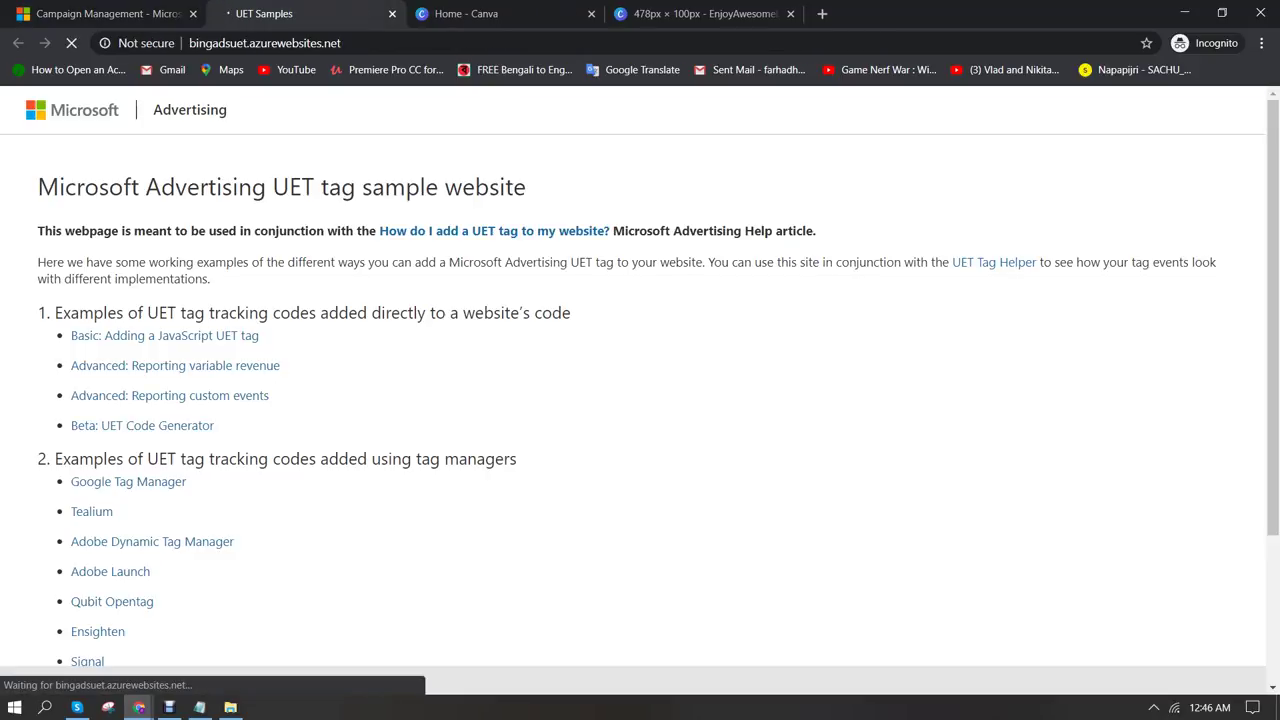
{"action": "scroll", "coordinate": [640, 400], "scroll_direction": "down", "scroll_amount": 3}
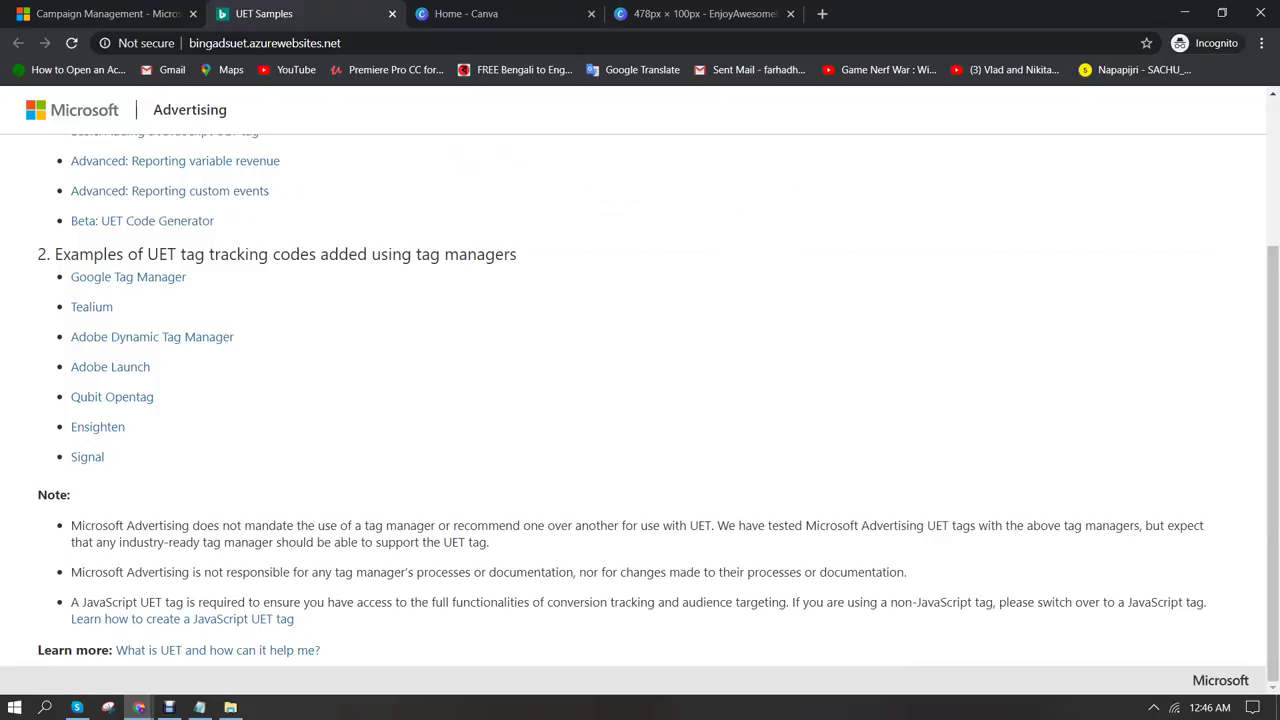
{"action": "key", "text": "ctrl+shift+Tab"}
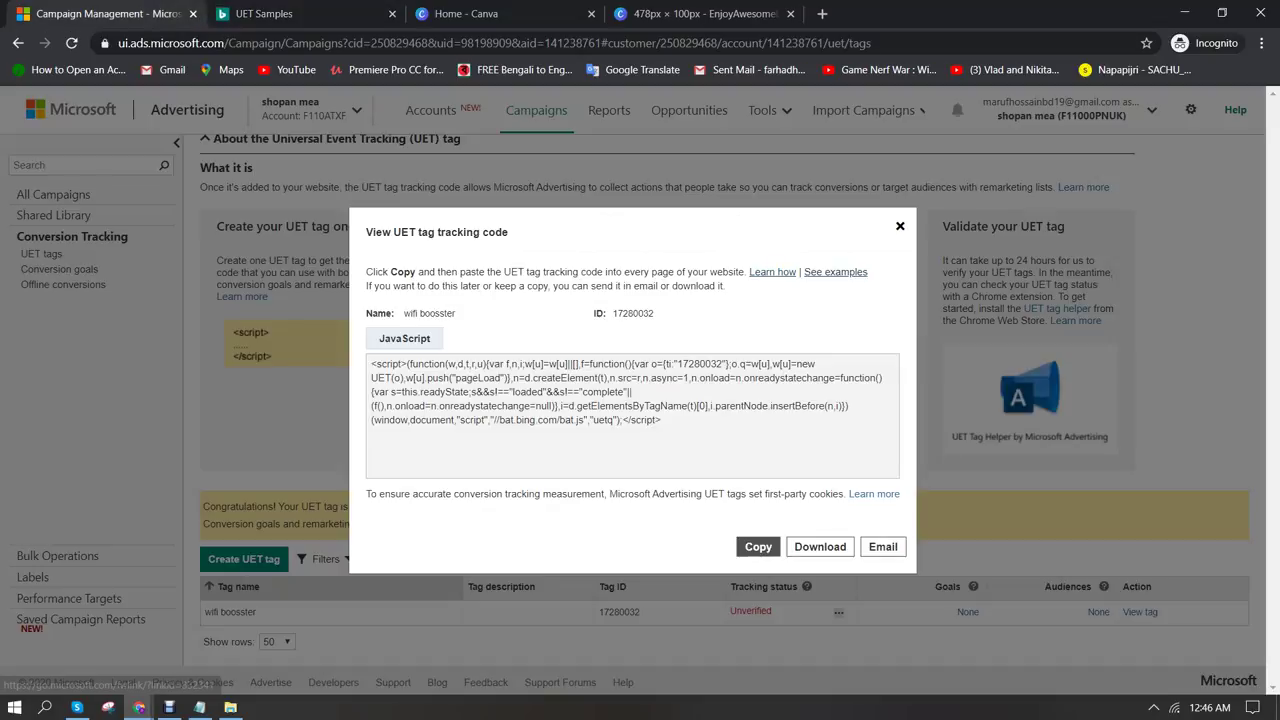
{"action": "left_click", "coordinate": [772, 272]}
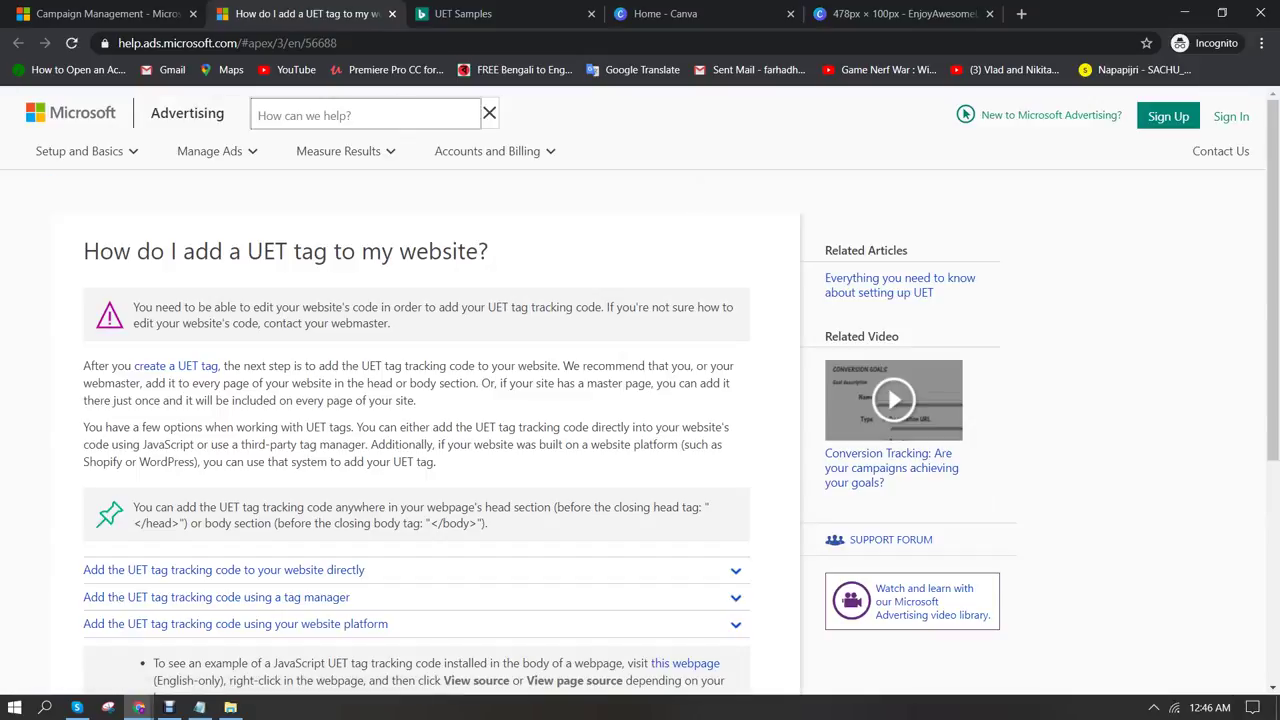
Back in Campaign Management, copy the UET tracking code, close its view, and go to the landing page window
{"action": "scroll", "coordinate": [416, 420], "scroll_direction": "down", "scroll_amount": 2}
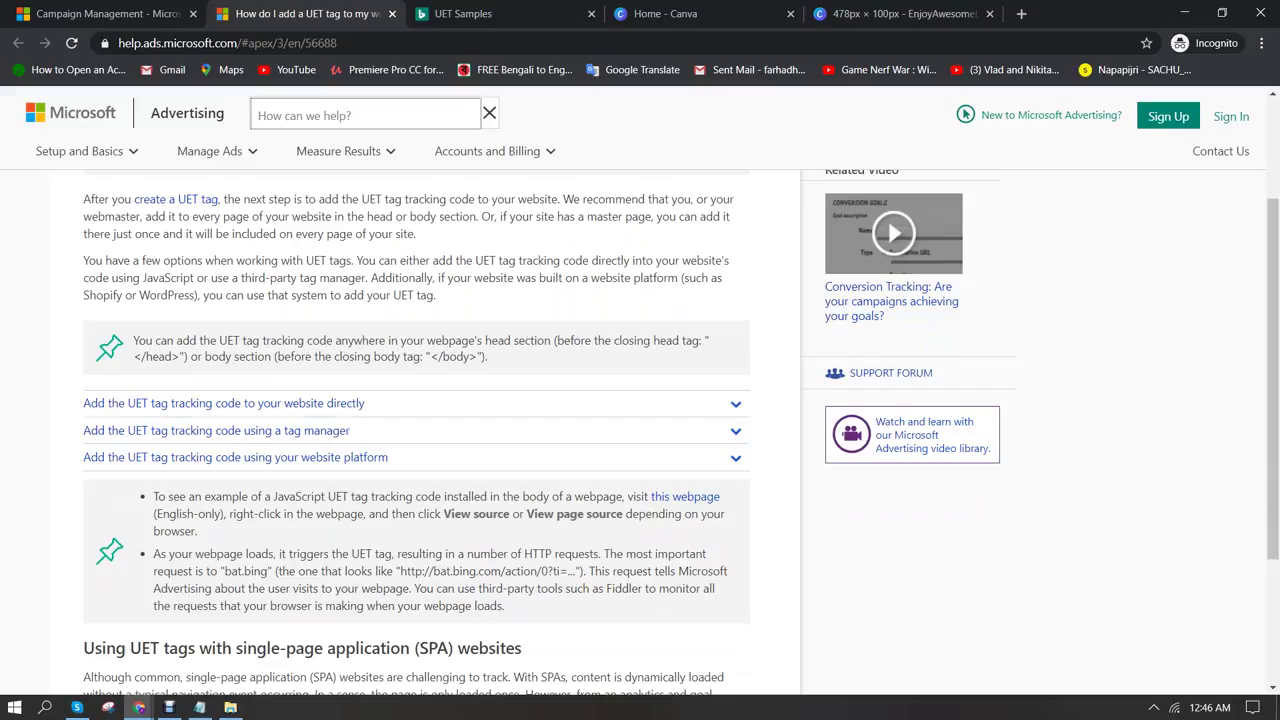
{"action": "left_click", "coordinate": [612, 340]}
{"action": "key", "text": "ctrl+shift+Tab"}
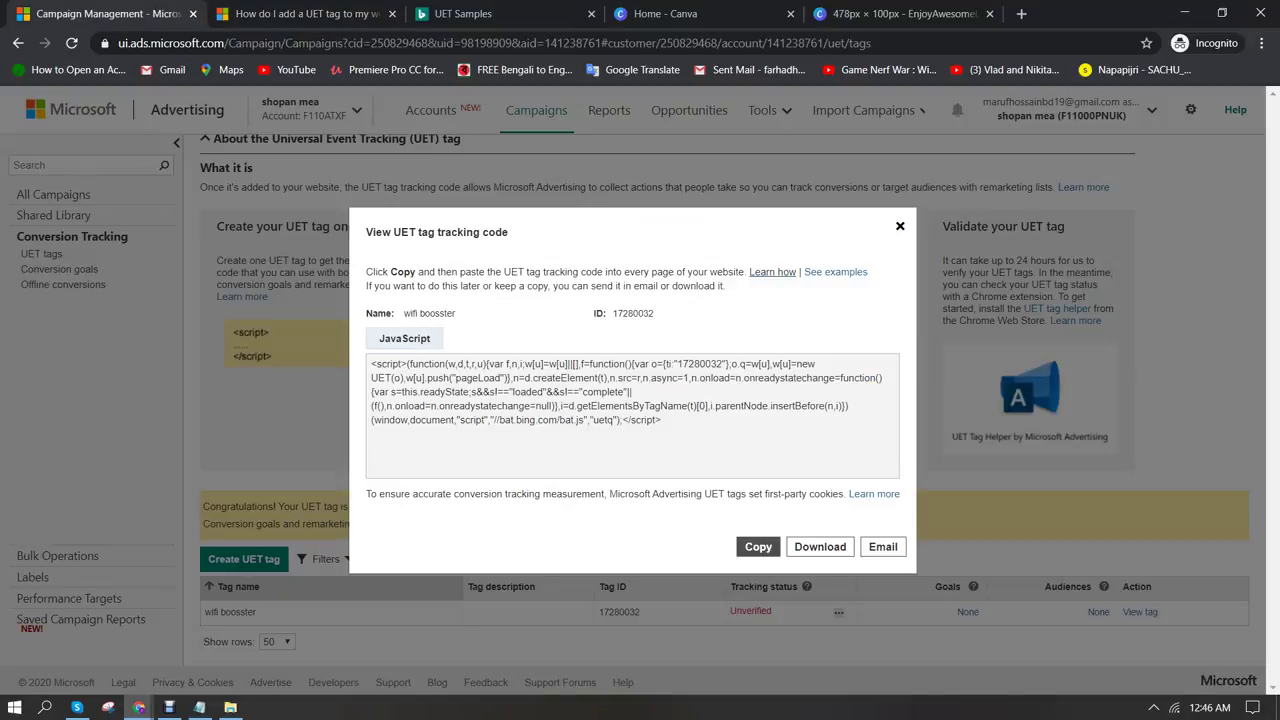
{"action": "left_click", "coordinate": [758, 546]}
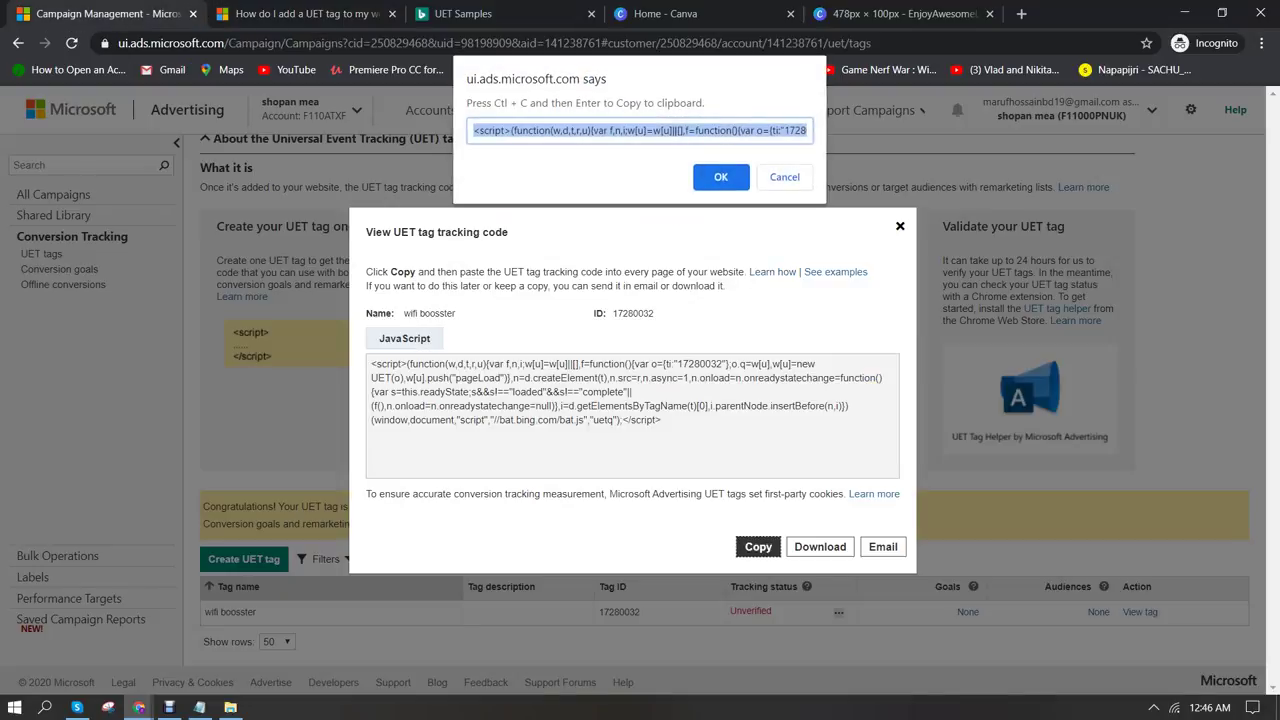
{"action": "key", "text": "Return"}
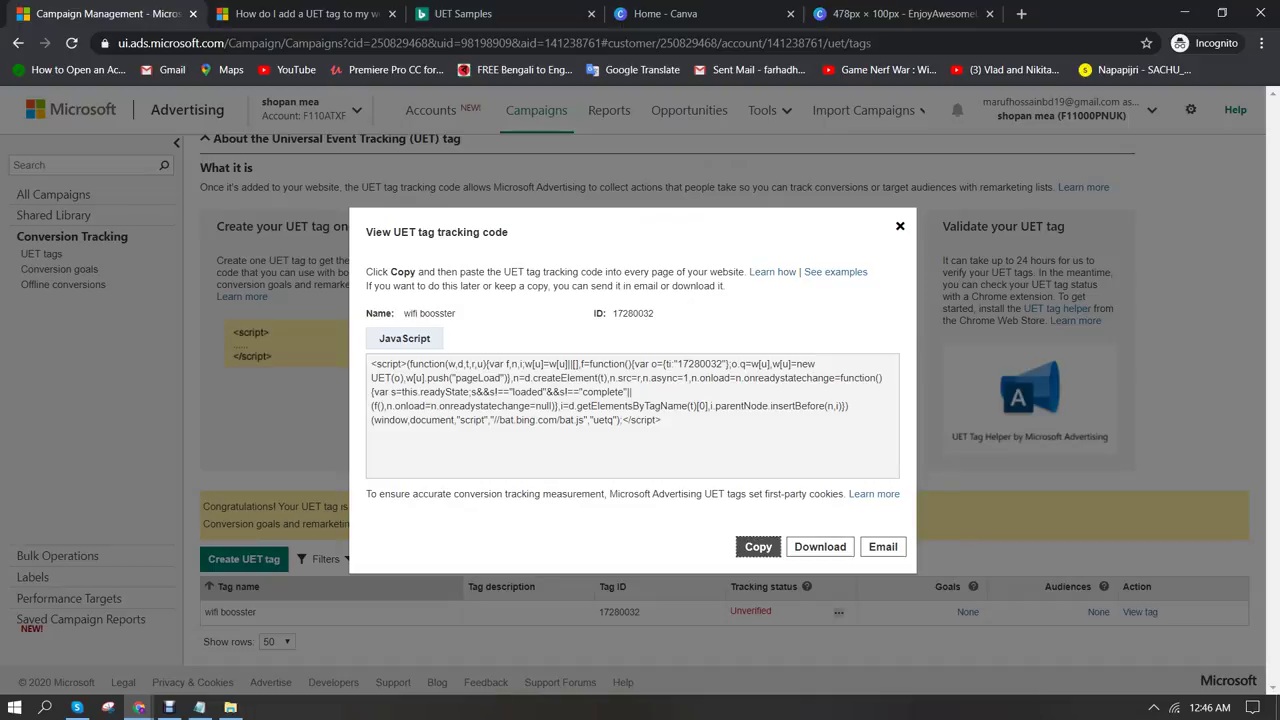
{"action": "key", "text": "Escape"}
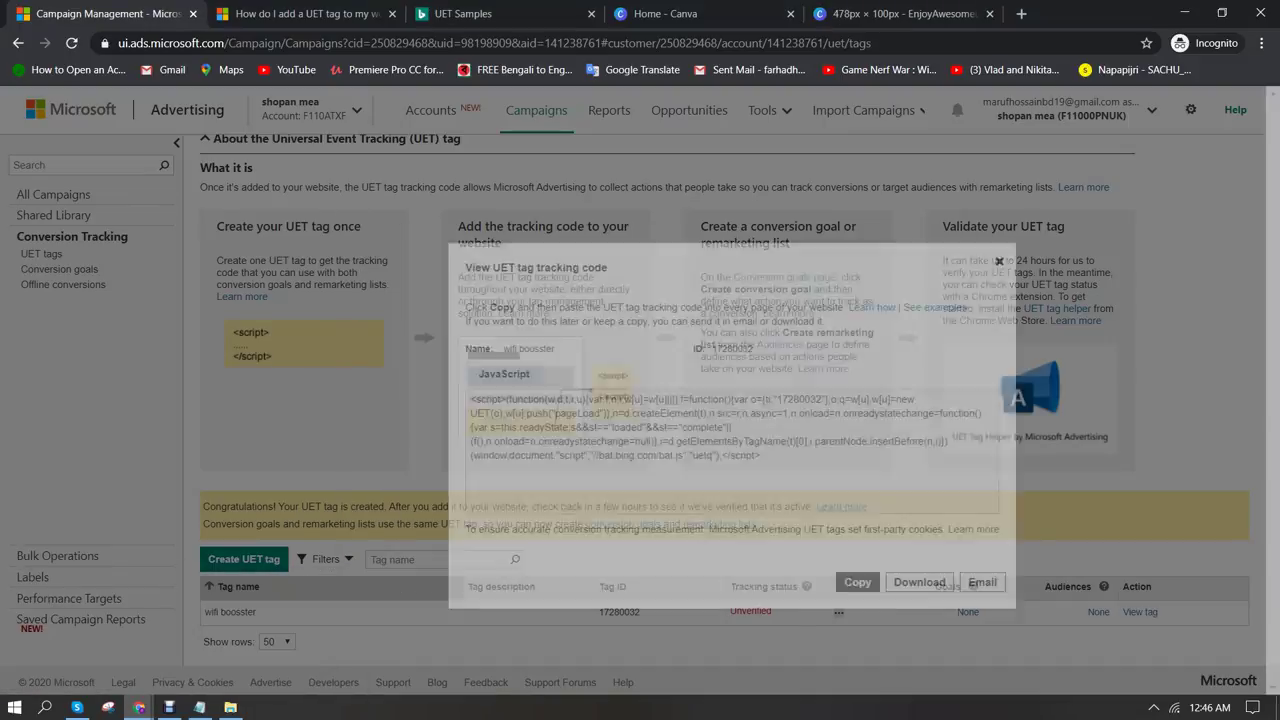
{"action": "mouse_move", "coordinate": [139, 707]}
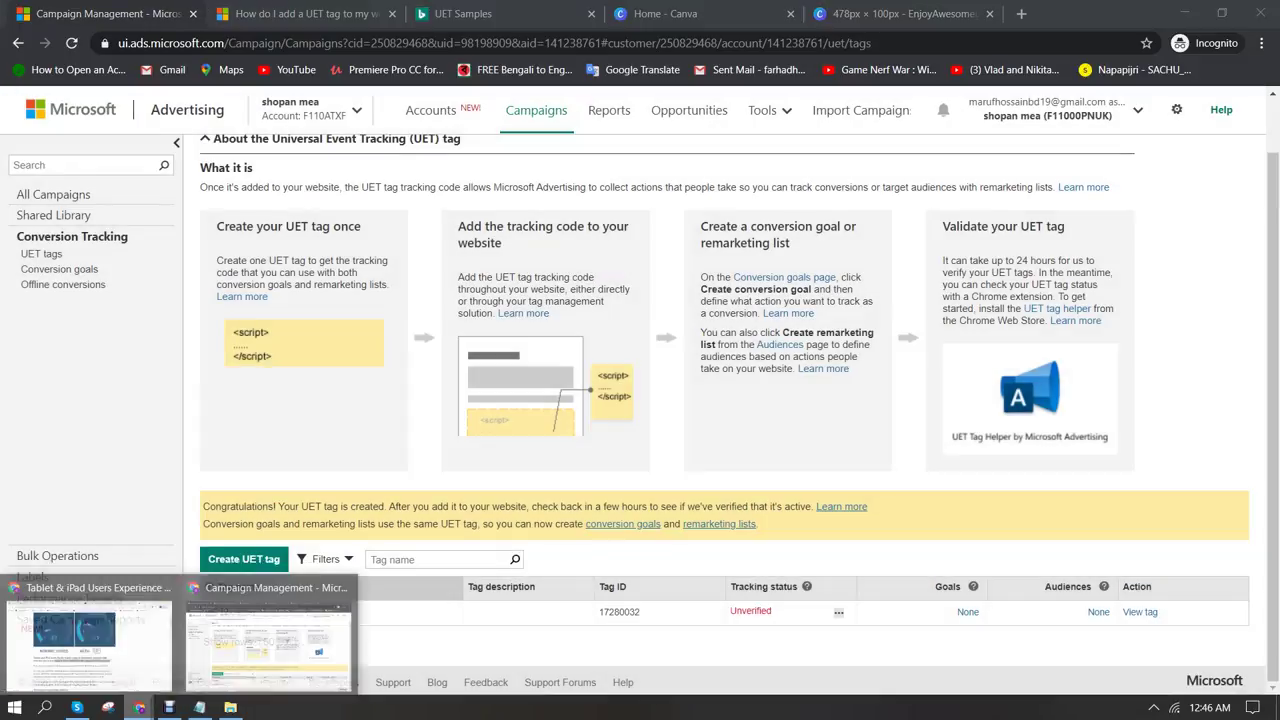
{"action": "left_click", "coordinate": [275, 635]}
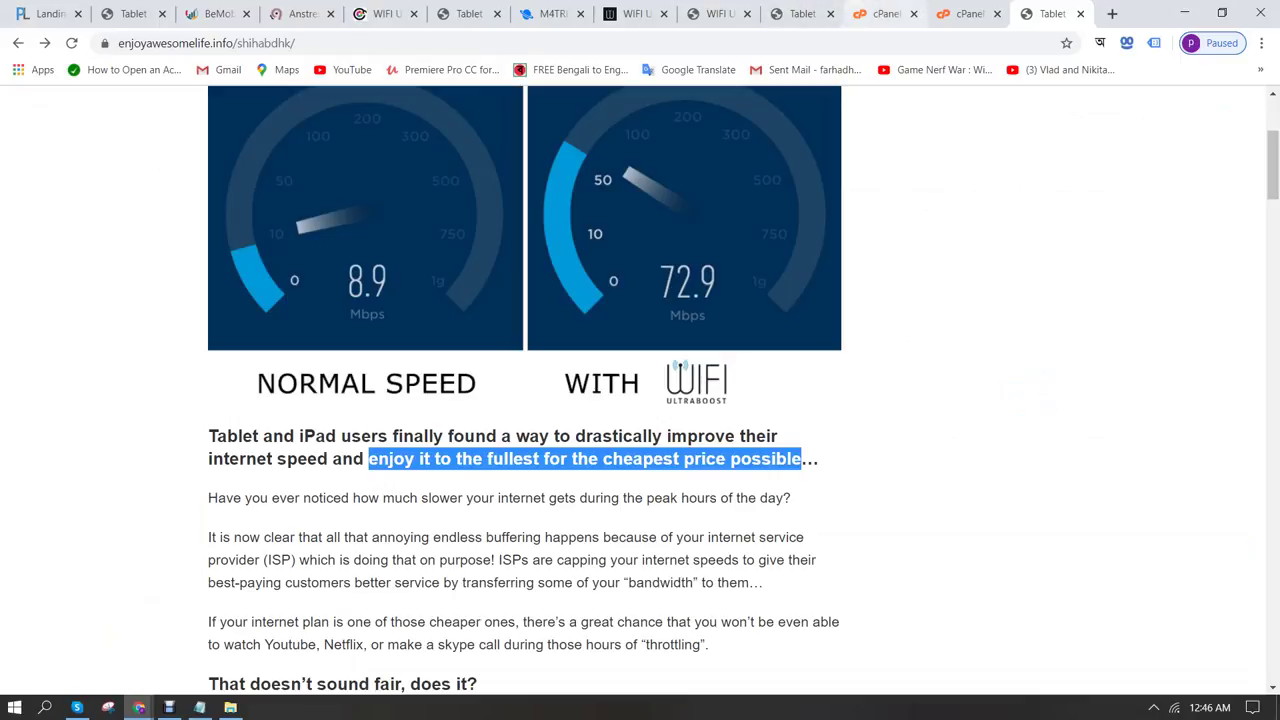
Open index.html in the cPanel File Manager editor
{"action": "key", "text": "ctrl+Page_Up"}
{"action": "key", "text": "ctrl+Page_Up"}
{"action": "key", "text": "ctrl+Page_Down"}
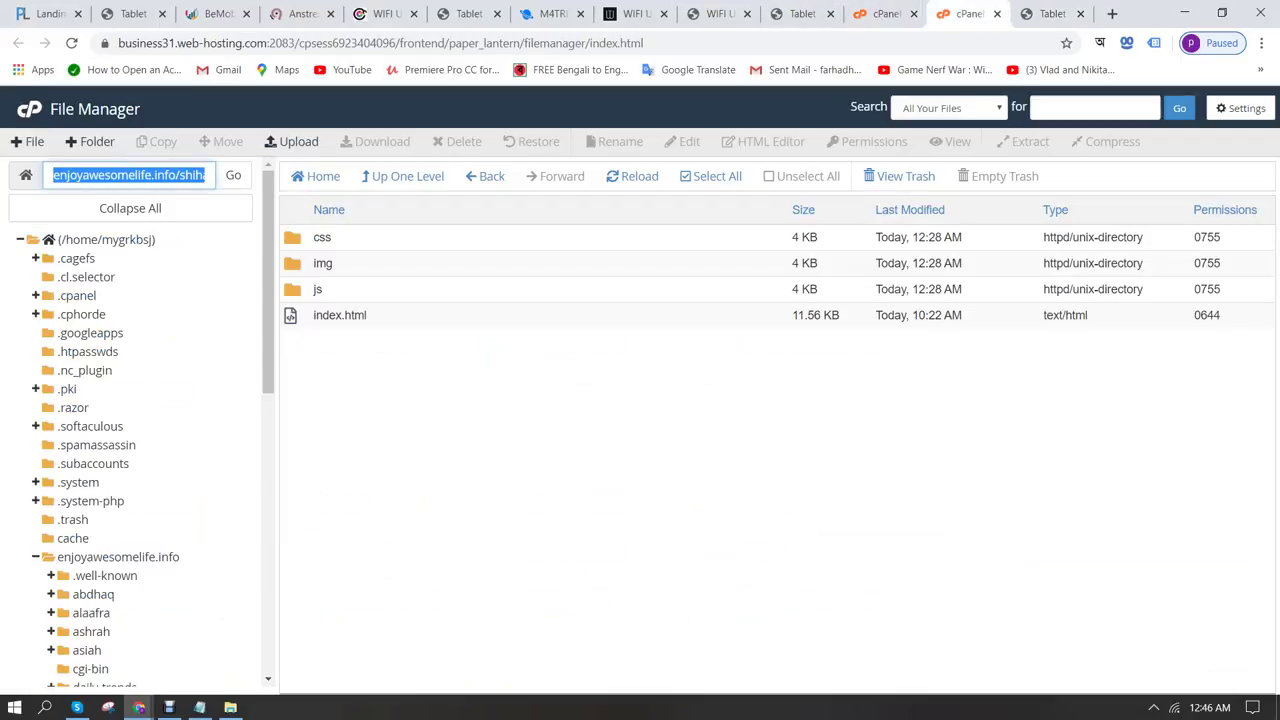
{"action": "left_click", "coordinate": [340, 315]}
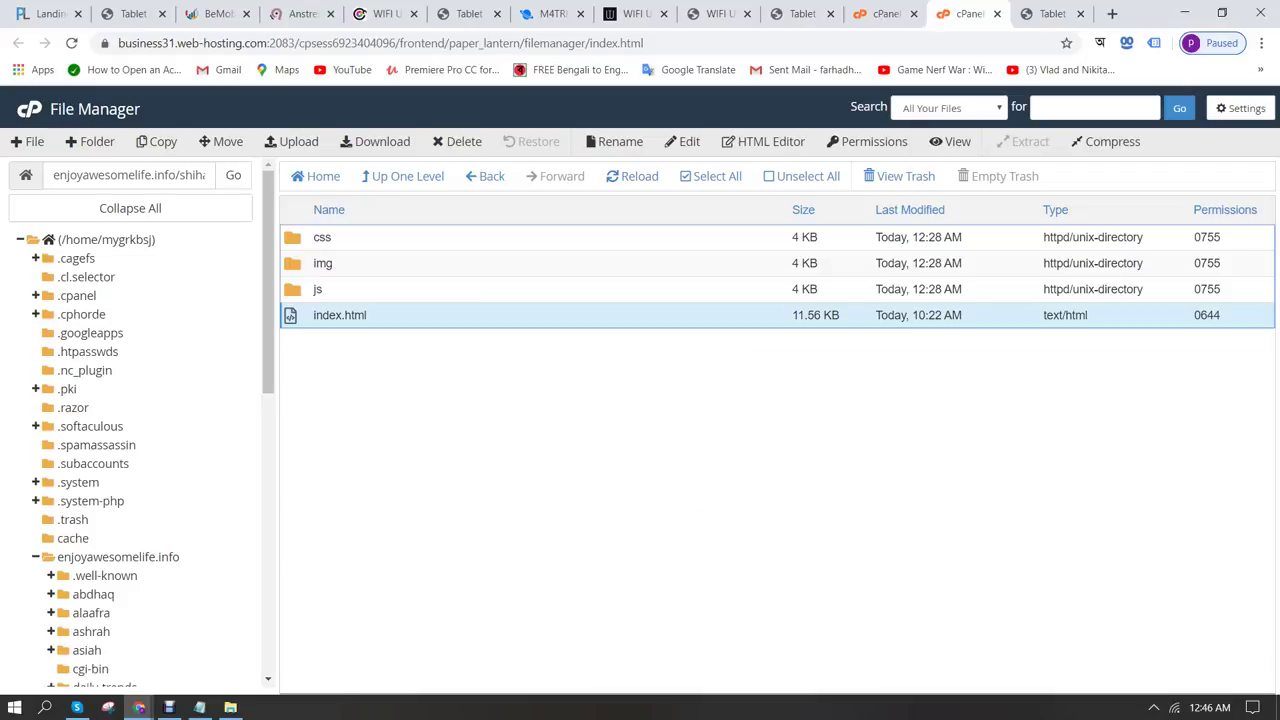
{"action": "right_click", "coordinate": [289, 312]}
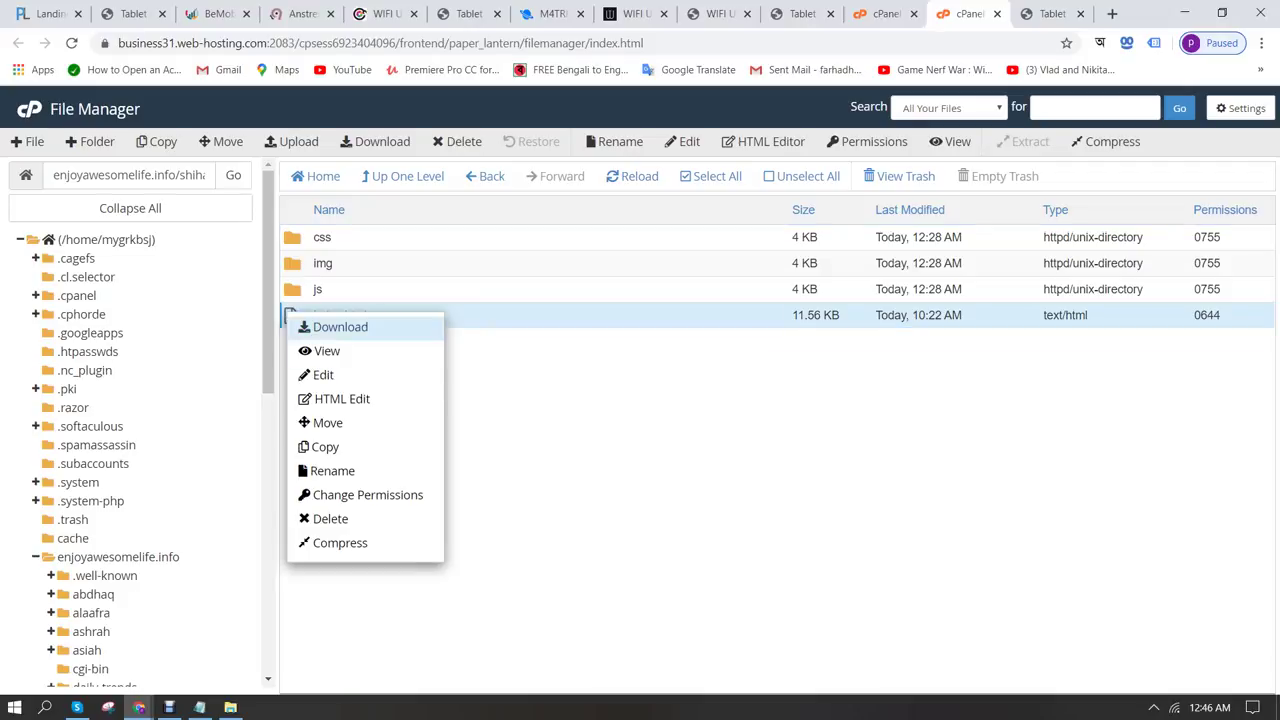
{"action": "left_click", "coordinate": [312, 377]}
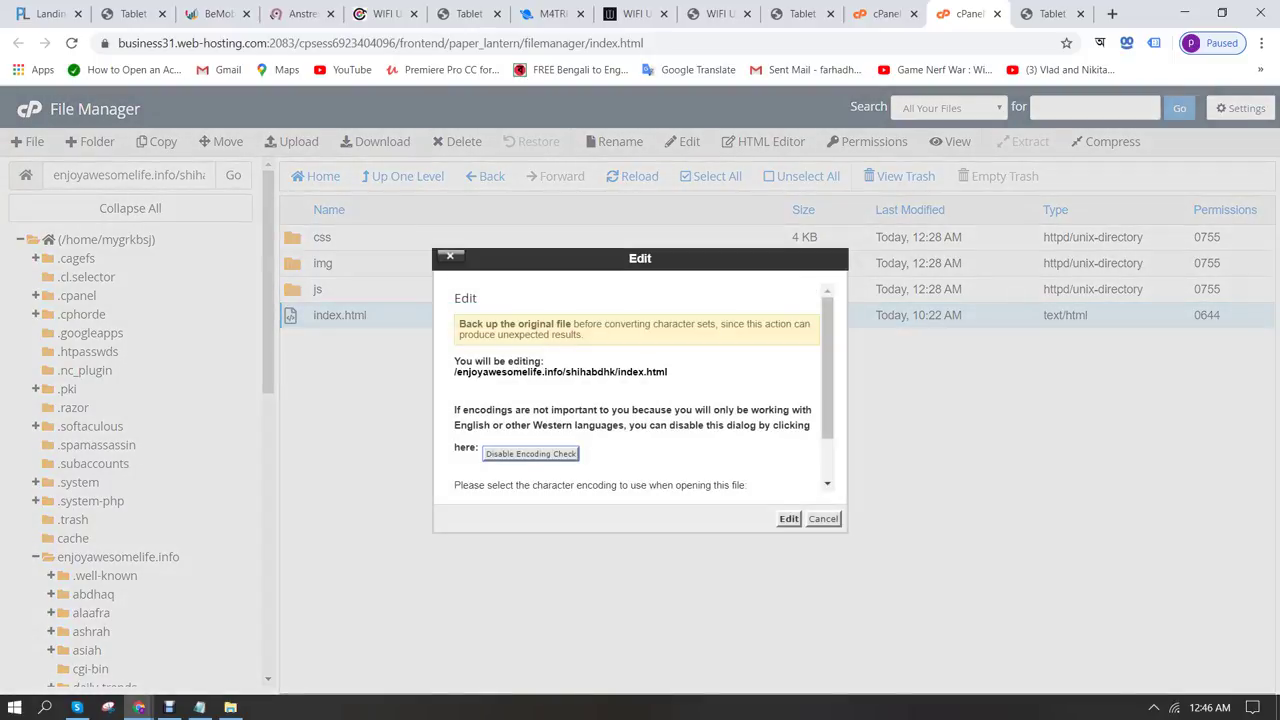
{"action": "left_click", "coordinate": [788, 518]}
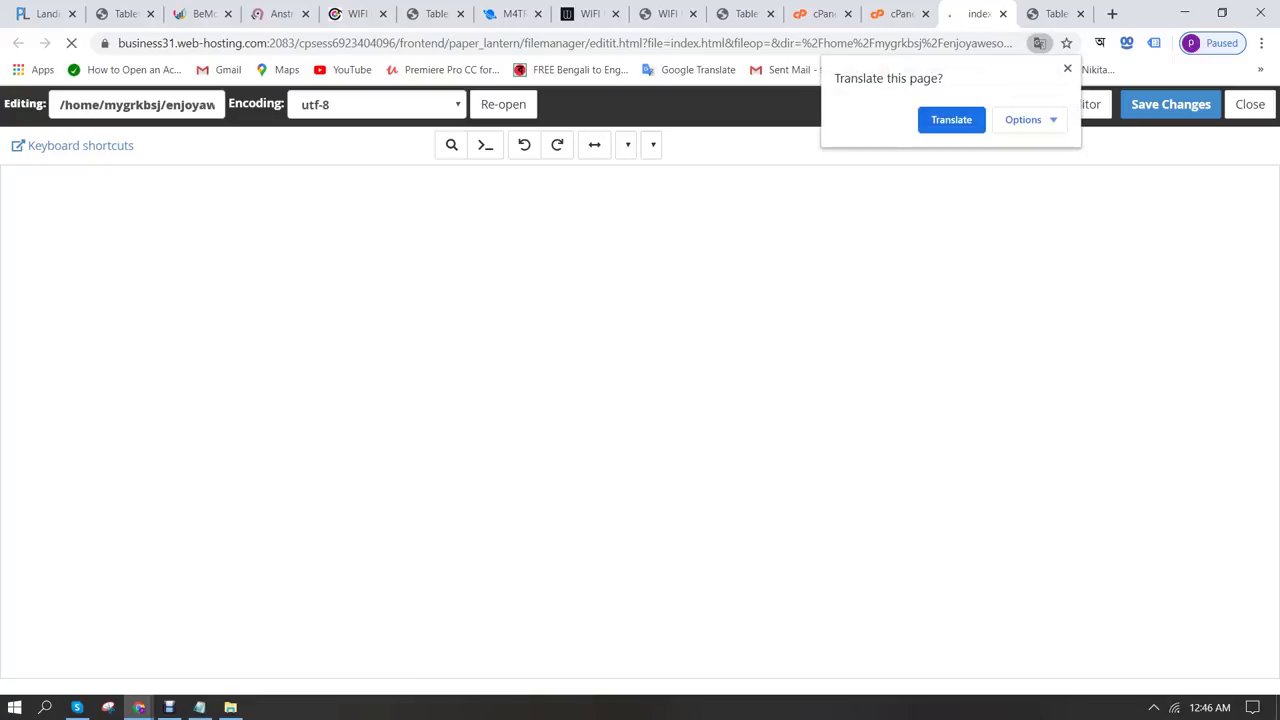
Paste the clipboard text onto a new line 40 just above </head> in index.html
{"action": "scroll", "coordinate": [640, 420], "scroll_direction": "down", "scroll_amount": 5}
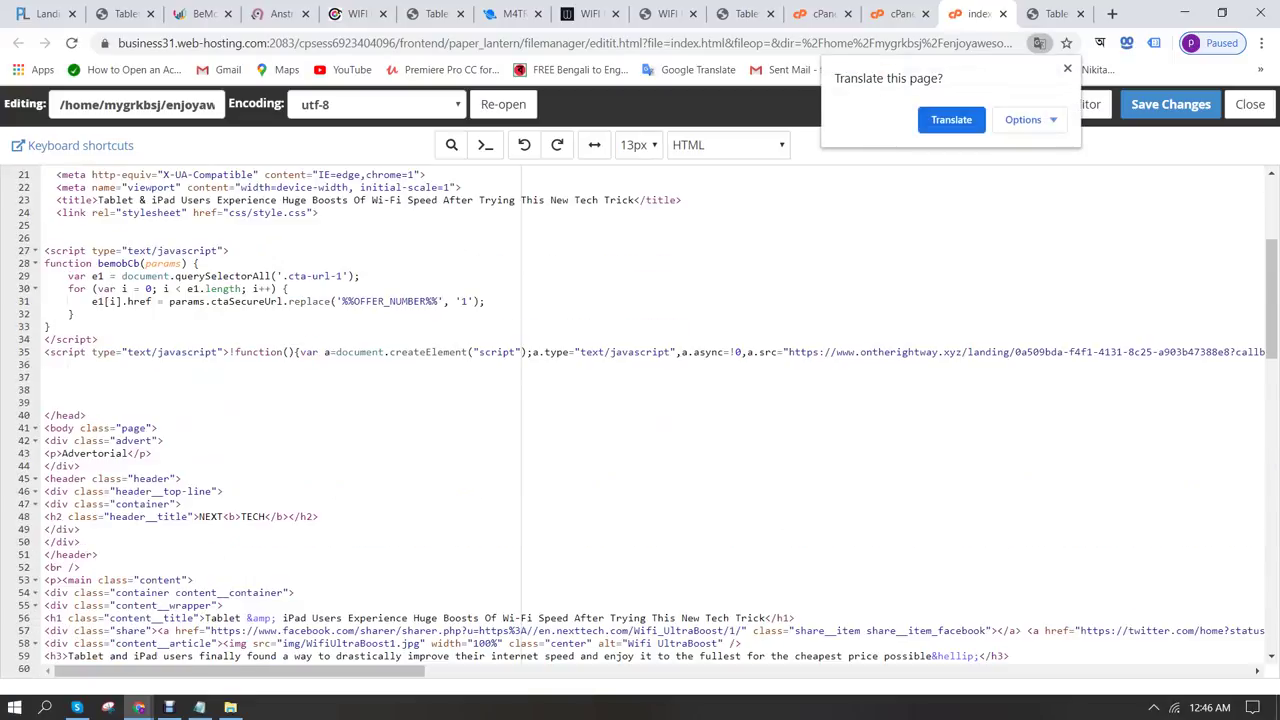
{"action": "left_click", "coordinate": [50, 415]}
{"action": "left_click", "coordinate": [45, 389]}
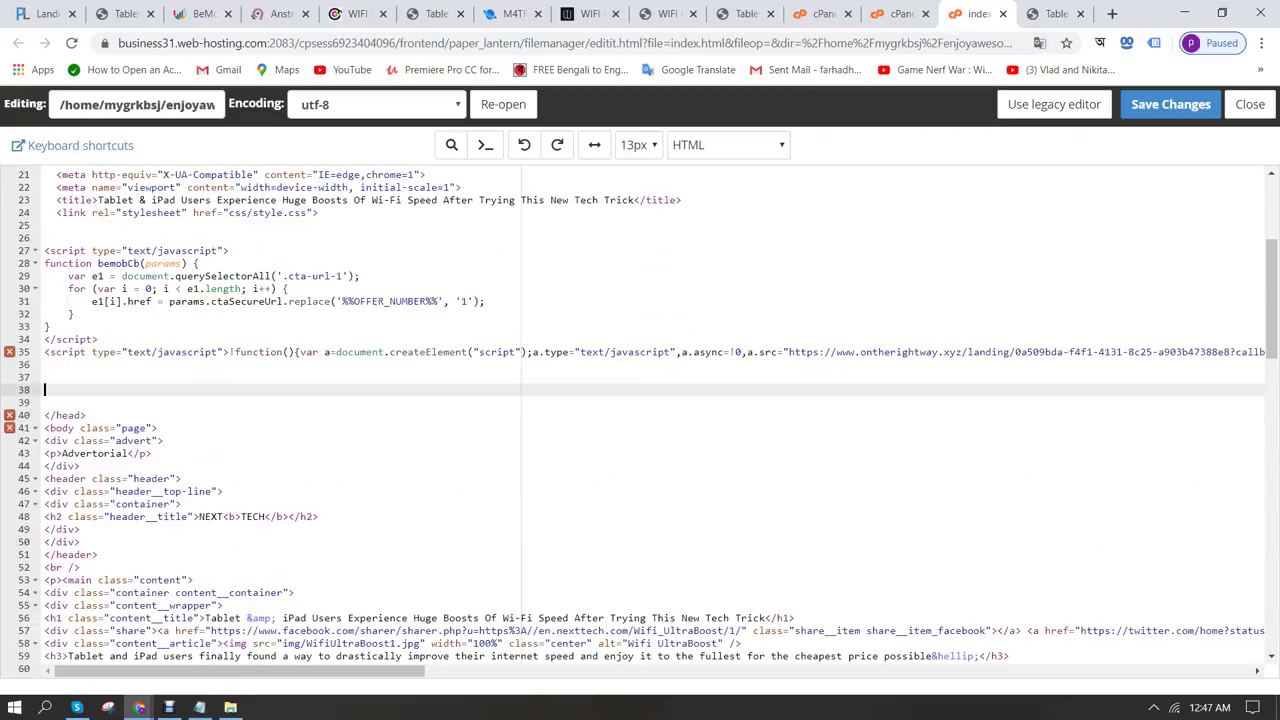
{"action": "key", "text": "Return"}
{"action": "key", "text": "Return"}
{"action": "key", "text": "ctrl+v"}
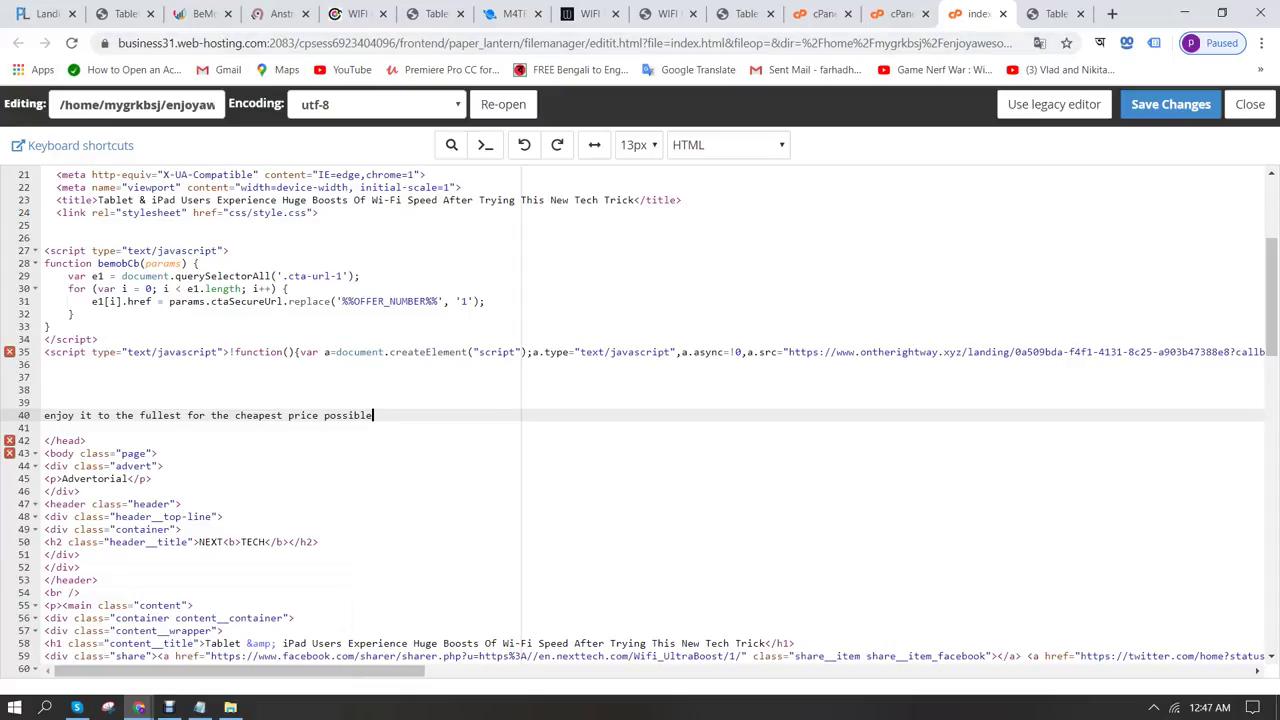
{"action": "mouse_move", "coordinate": [139, 707]}
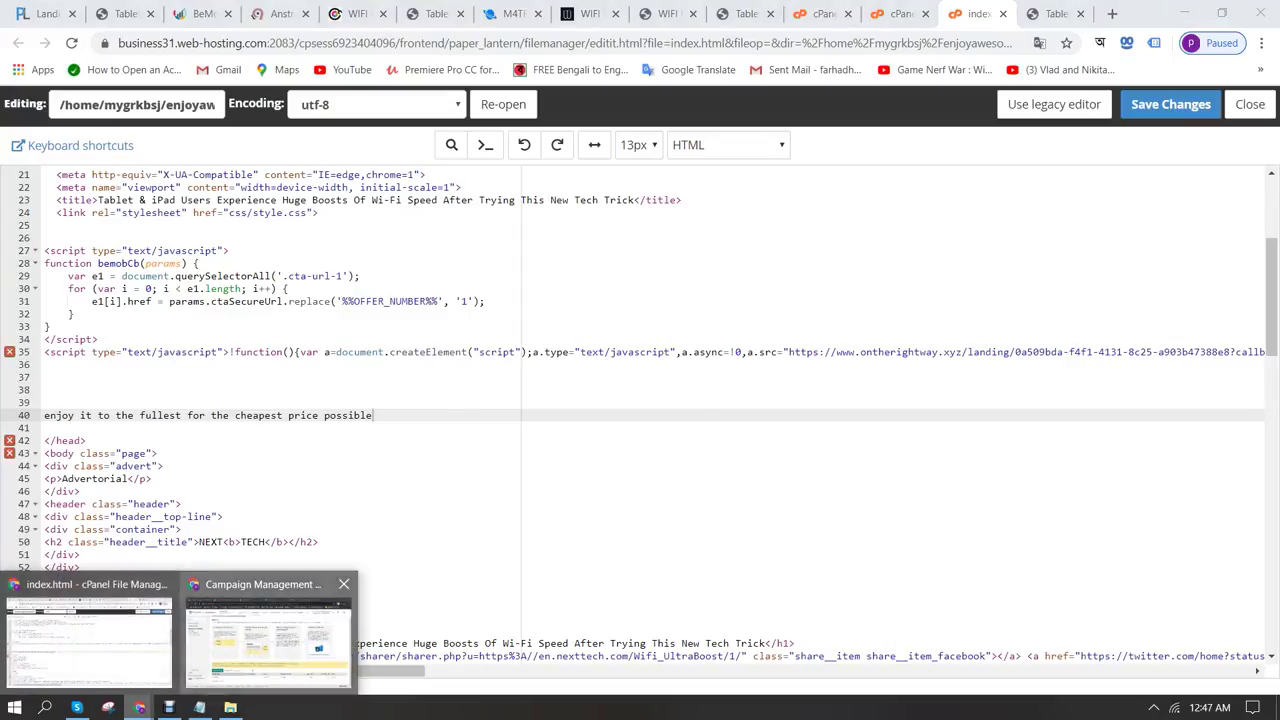
{"action": "left_click", "coordinate": [268, 630]}
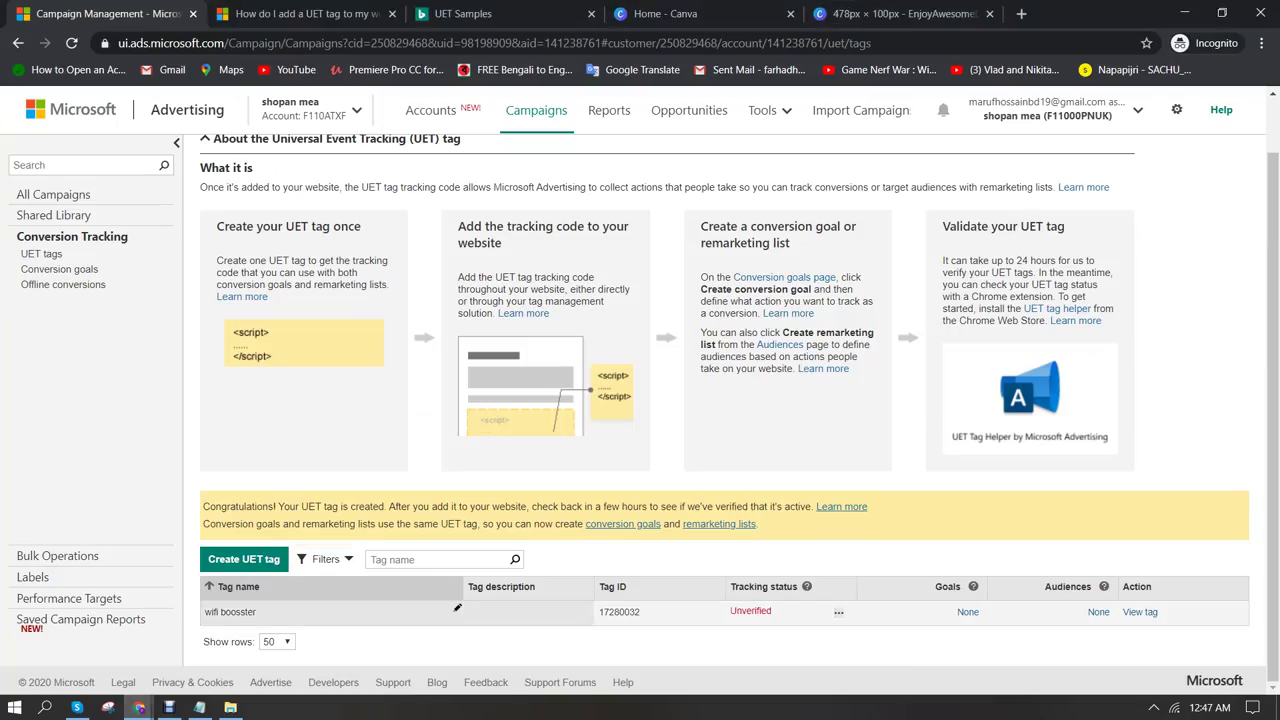
Open the wifi boosster tag's tracking code and choose Copy
{"action": "left_click", "coordinate": [457, 611]}
{"action": "left_click", "coordinate": [433, 594]}
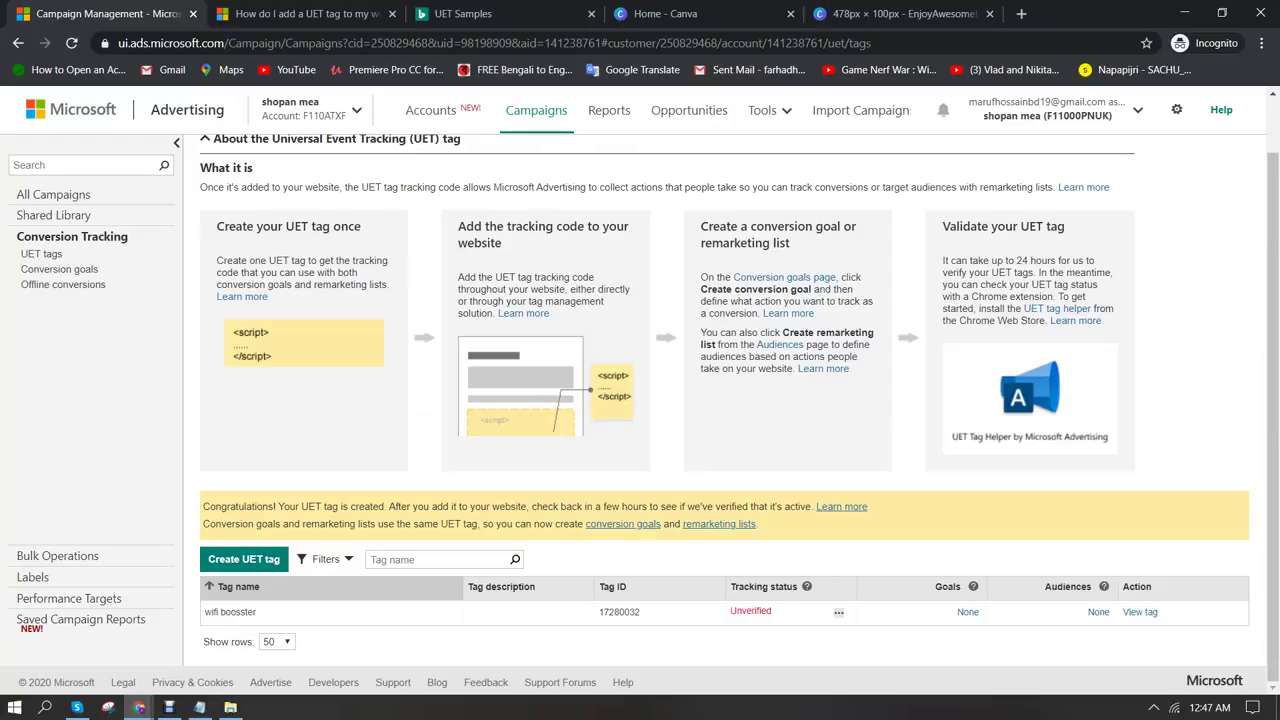
{"action": "left_click", "coordinate": [1139, 611]}
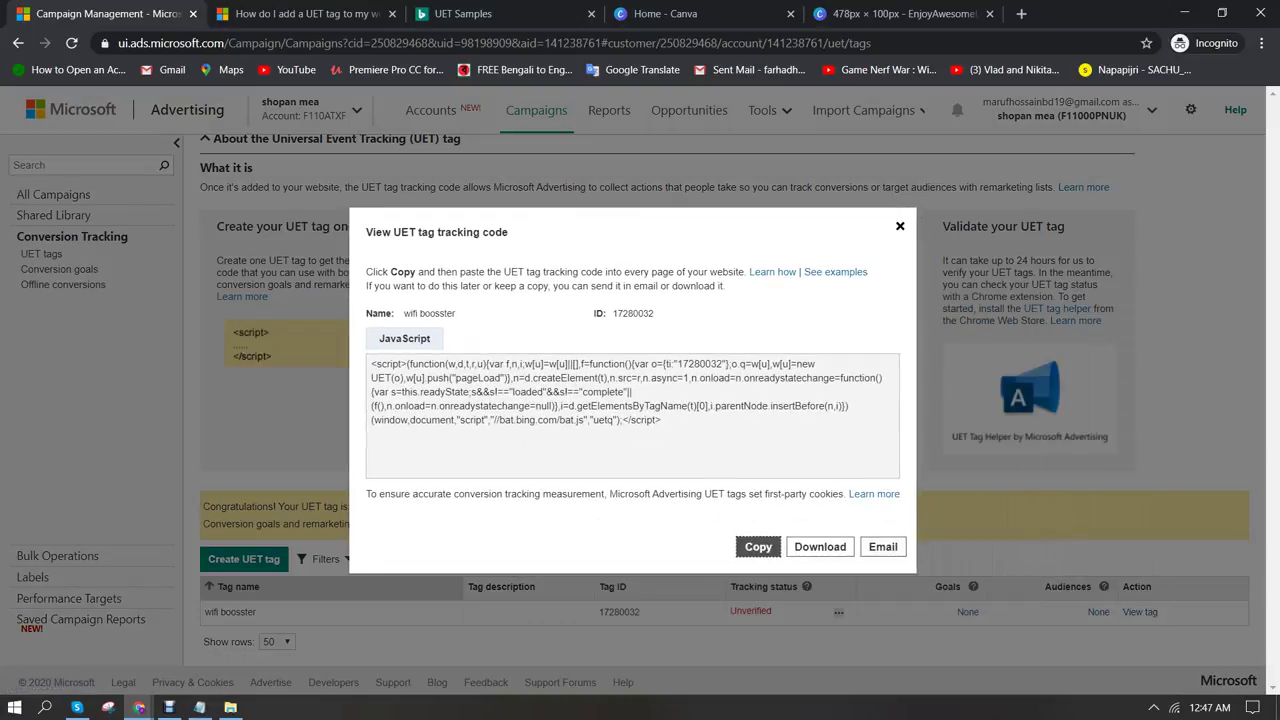
{"action": "left_click", "coordinate": [758, 546]}
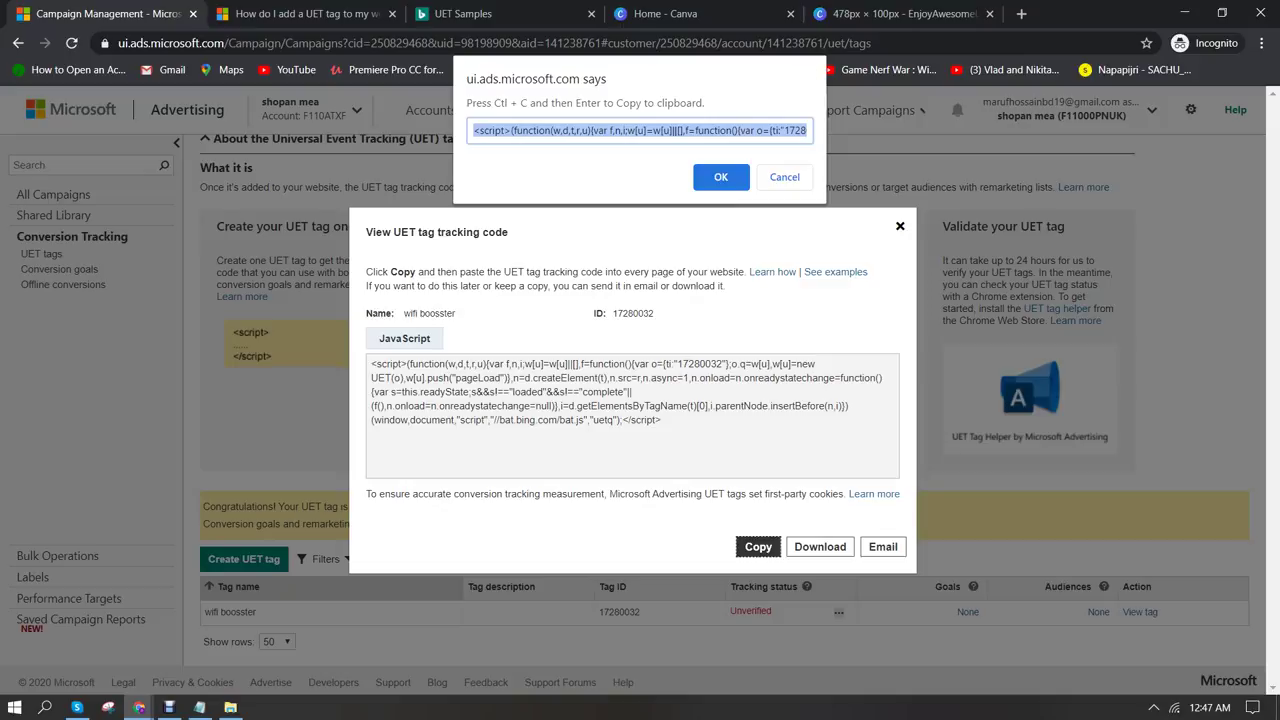
{"action": "key", "text": "Return"}
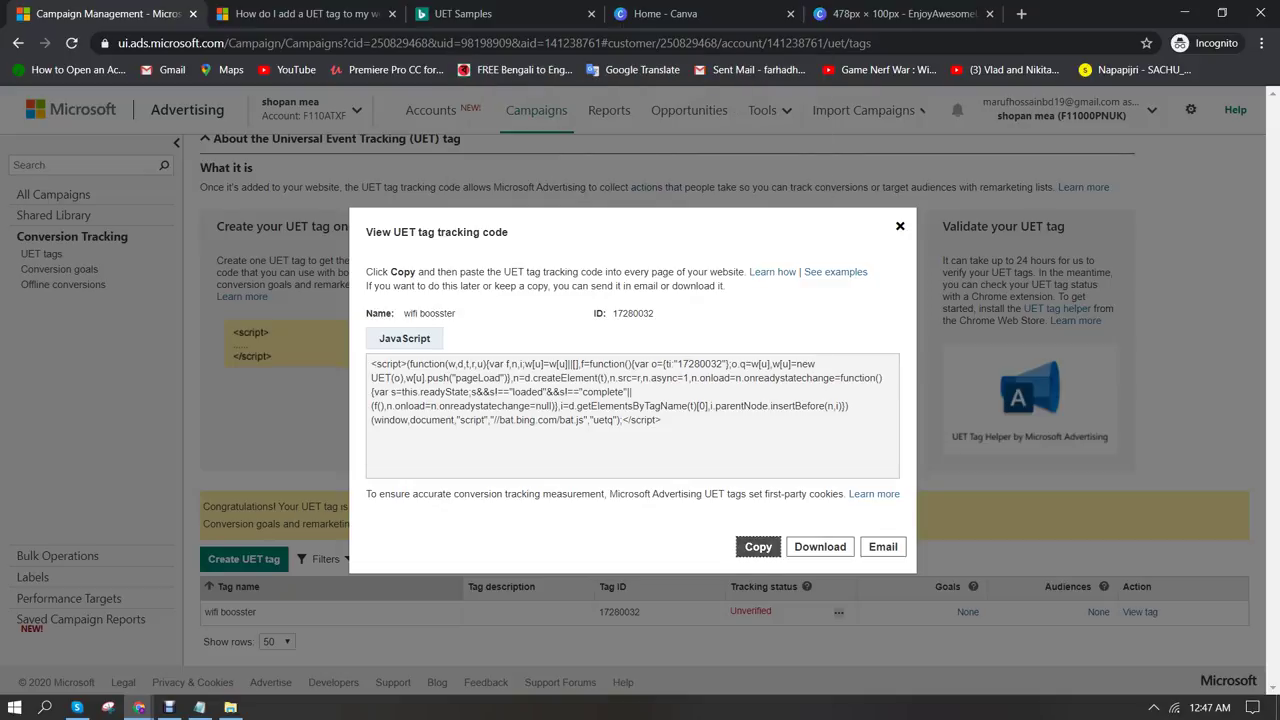
Select the whole script in the copy prompt, copy it to the clipboard, and close the prompt
{"action": "key", "text": "shift+Tab"}
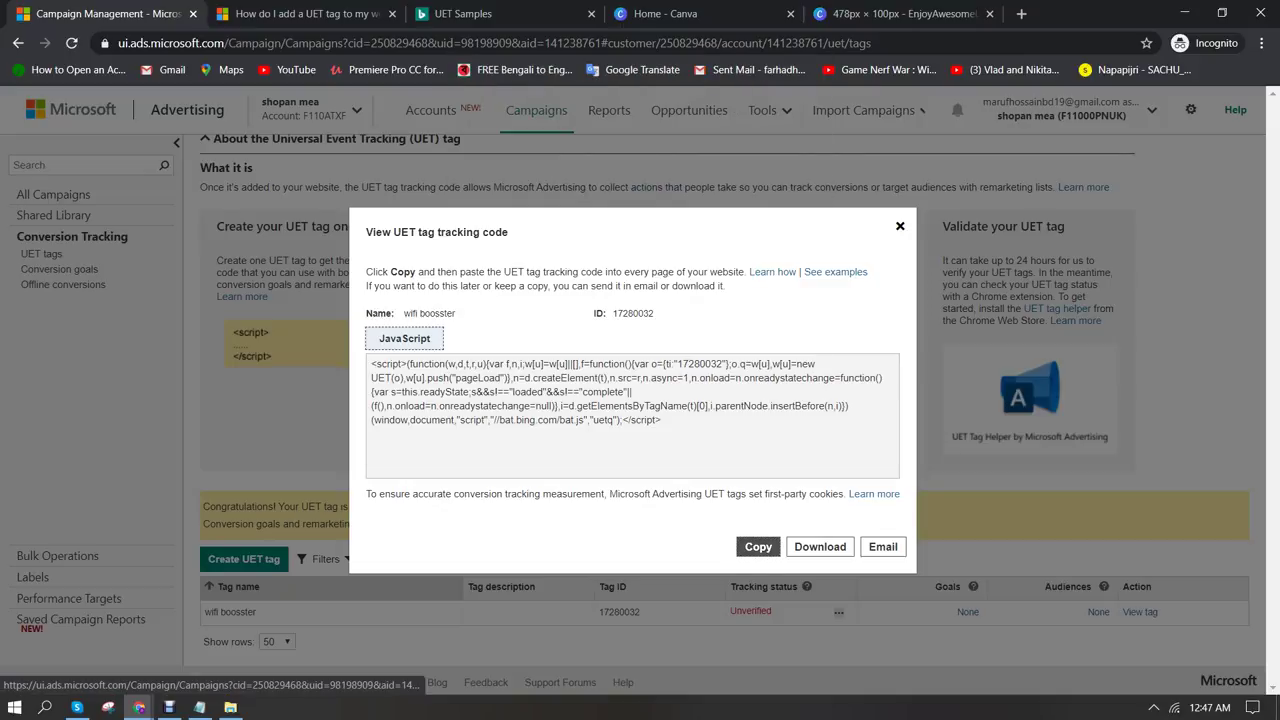
{"action": "key", "text": "Tab"}
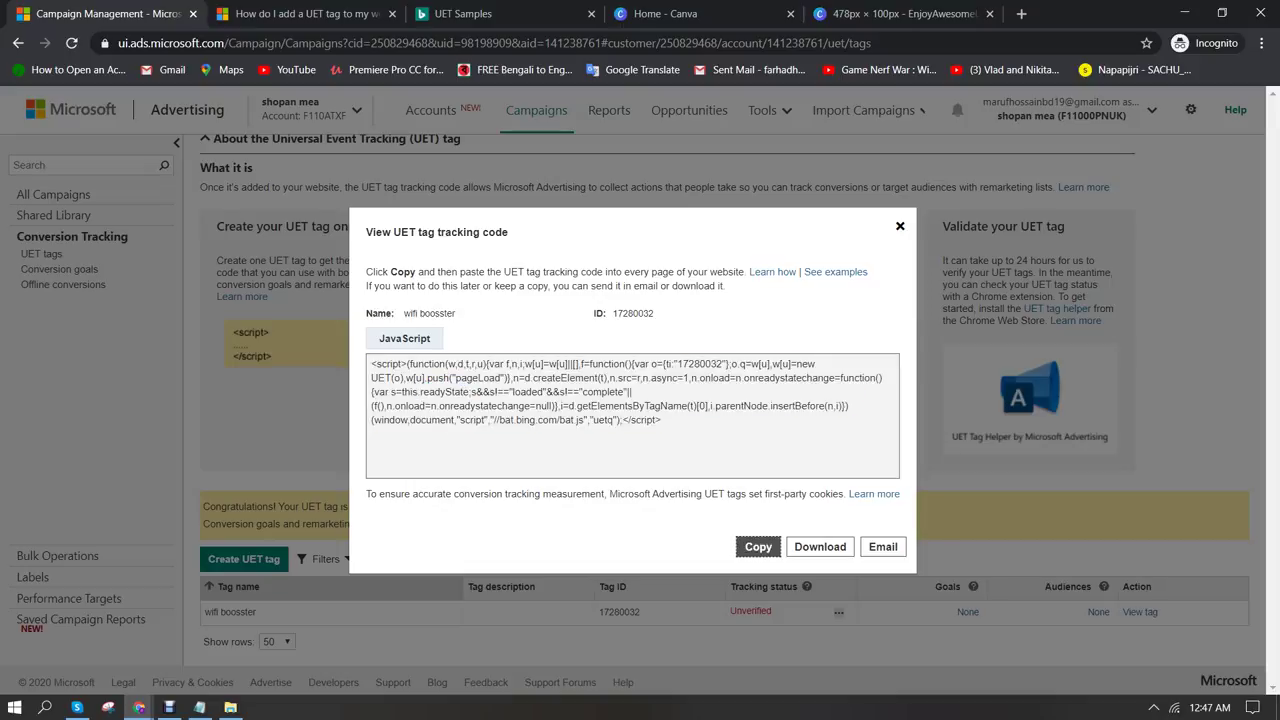
{"action": "key", "text": "Return"}
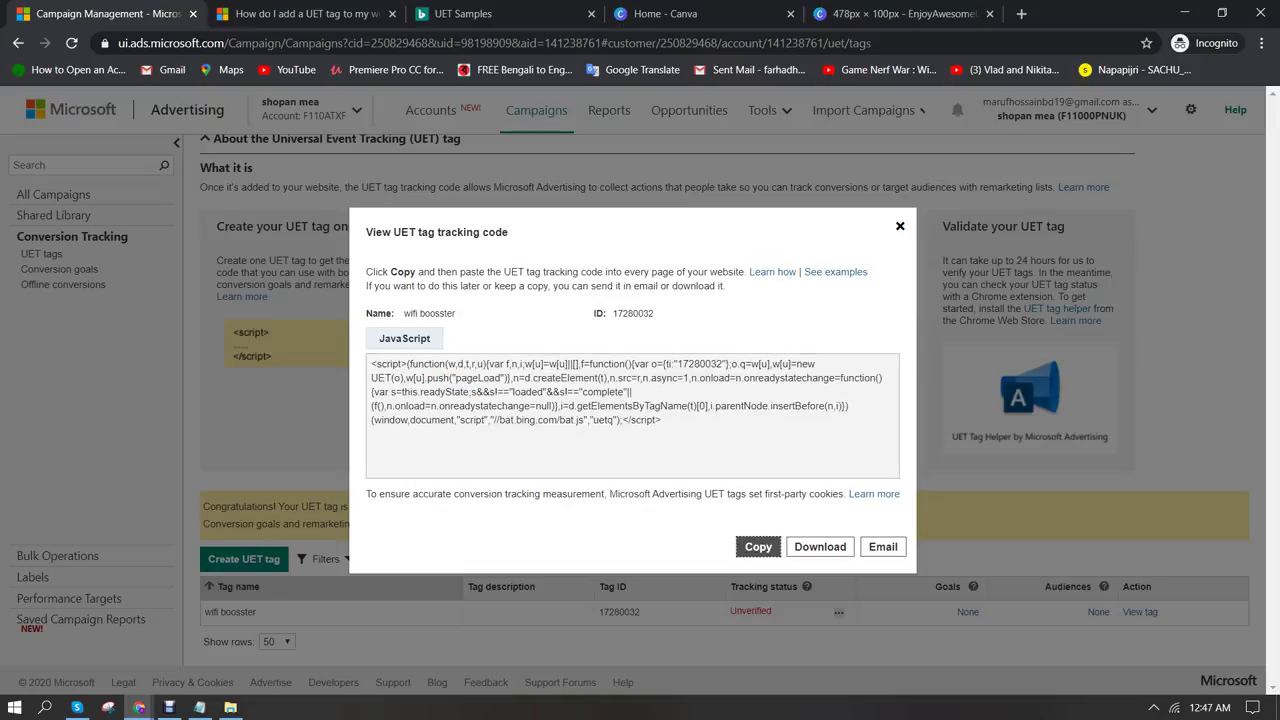
{"action": "right_click", "coordinate": [466, 388]}
{"action": "key", "text": "Escape"}
{"action": "key", "text": "Return"}
{"action": "key", "text": "Return"}
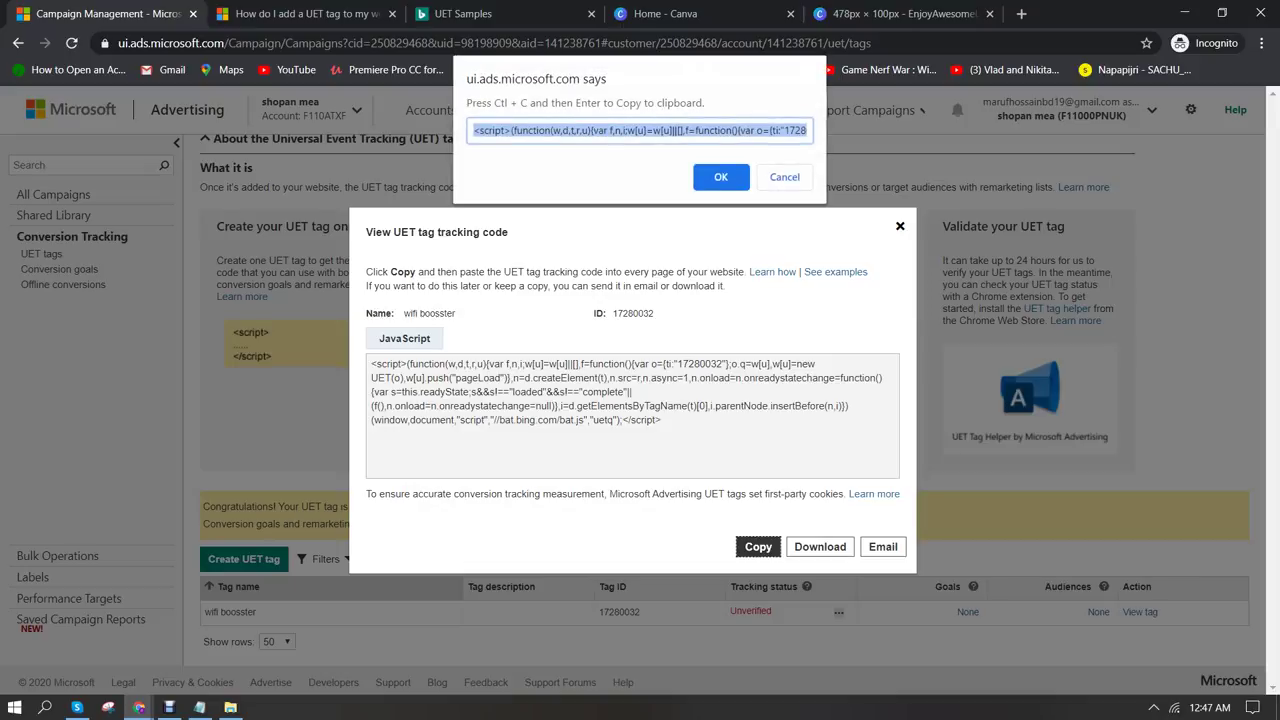
{"action": "right_click", "coordinate": [645, 132]}
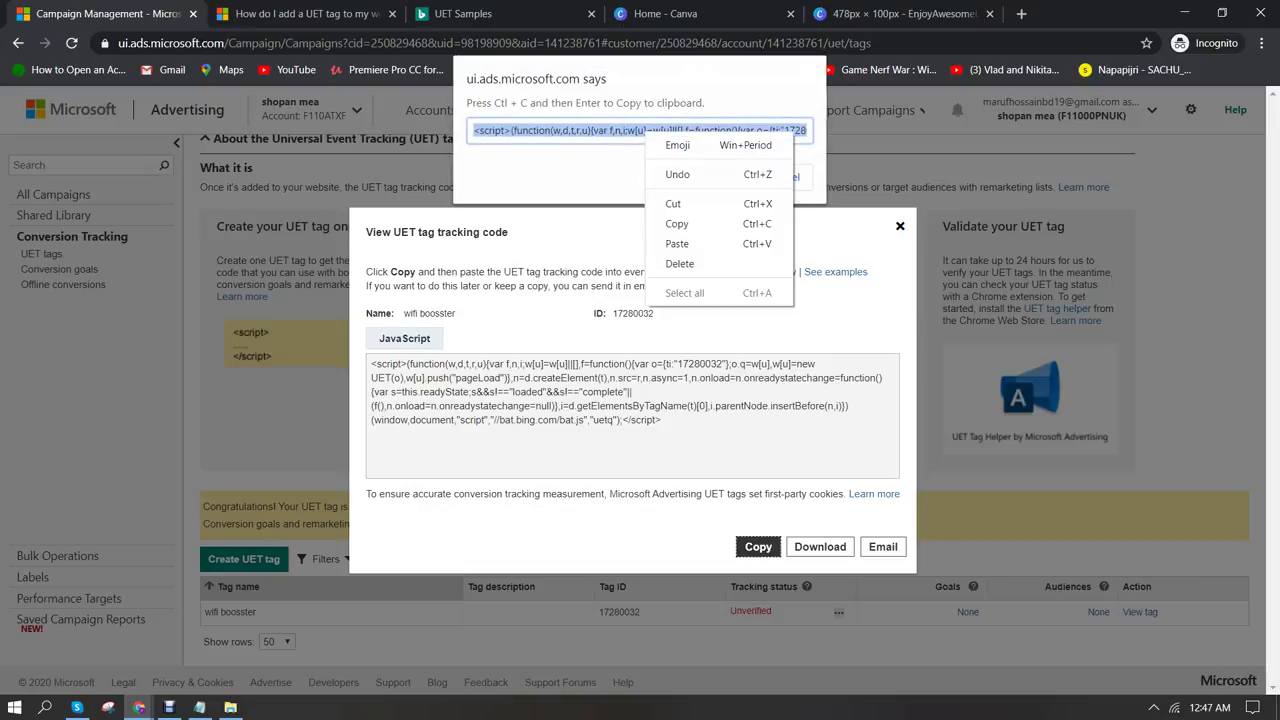
{"action": "left_click", "coordinate": [677, 223]}
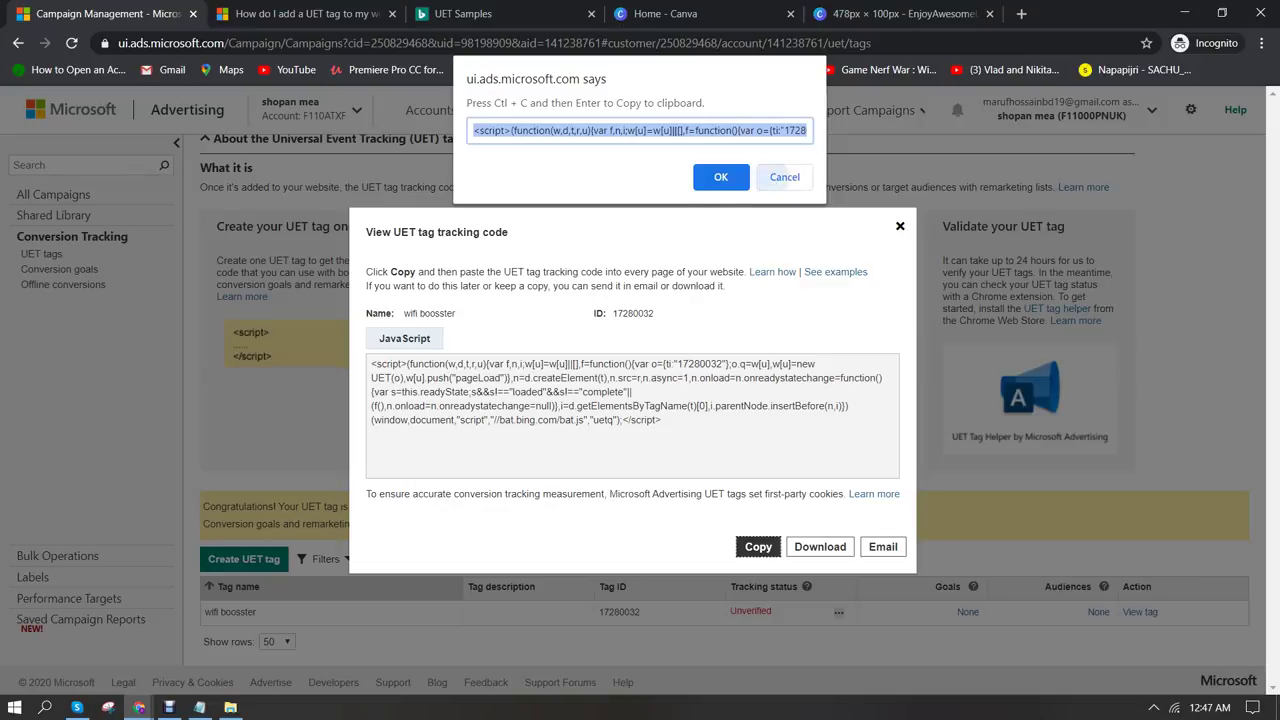
{"action": "left_click", "coordinate": [772, 177]}
{"action": "mouse_move", "coordinate": [139, 707]}
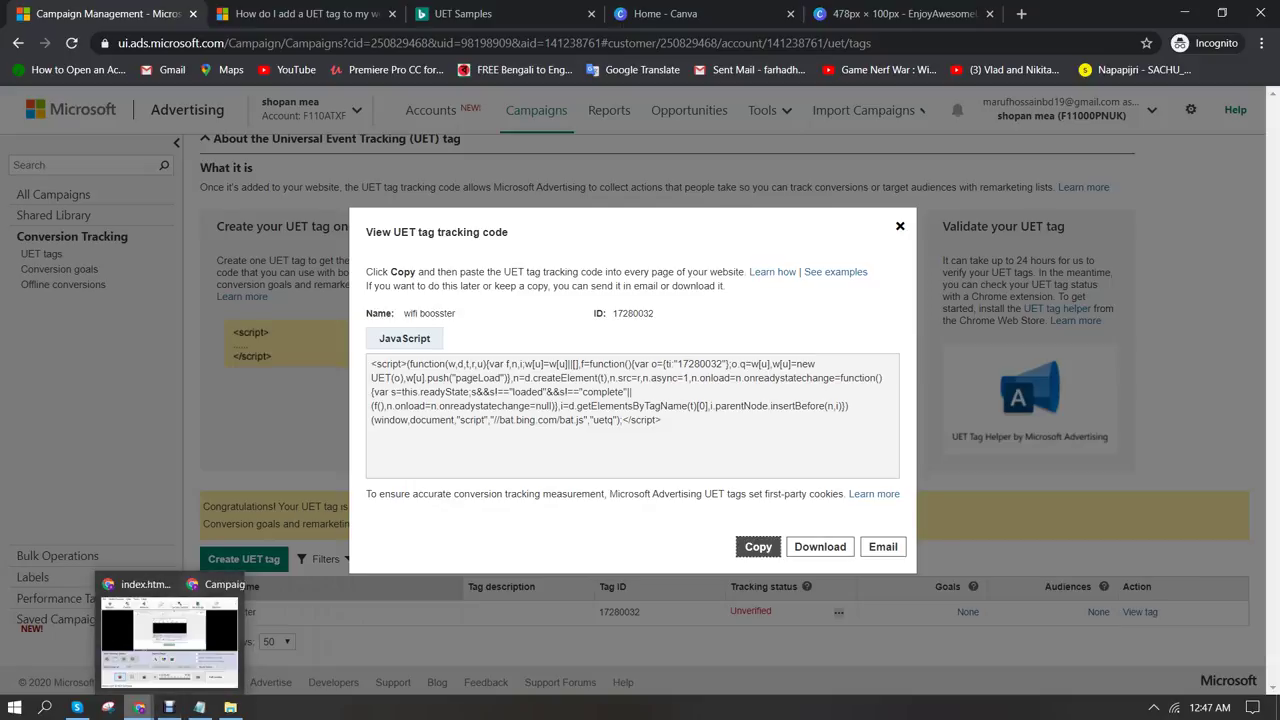
{"action": "left_click", "coordinate": [89, 640]}
Replace line 40 of index.html with the UET tracking script, save, and close the tracking code window
{"action": "left_click_drag", "start_coordinate": [373, 415], "coordinate": [44, 415]}
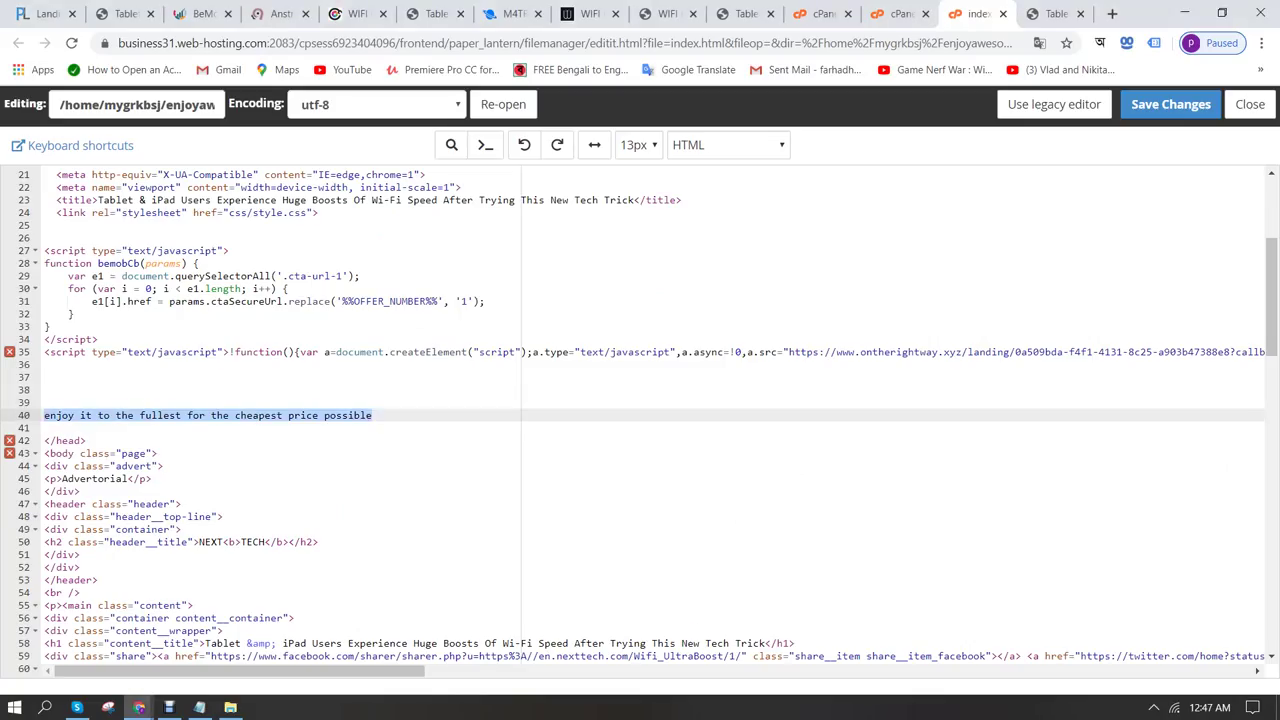
{"action": "key", "text": "ctrl+v"}
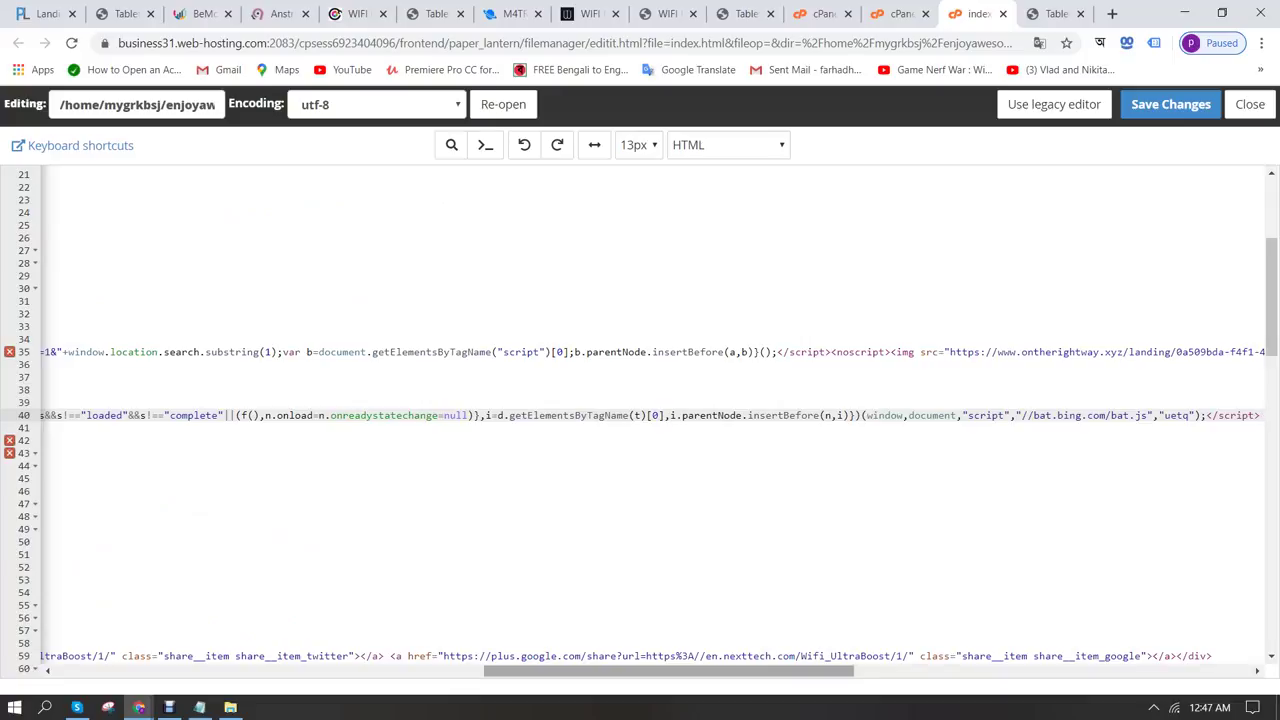
{"action": "scroll", "coordinate": [650, 415], "scroll_direction": "left", "scroll_amount": 10}
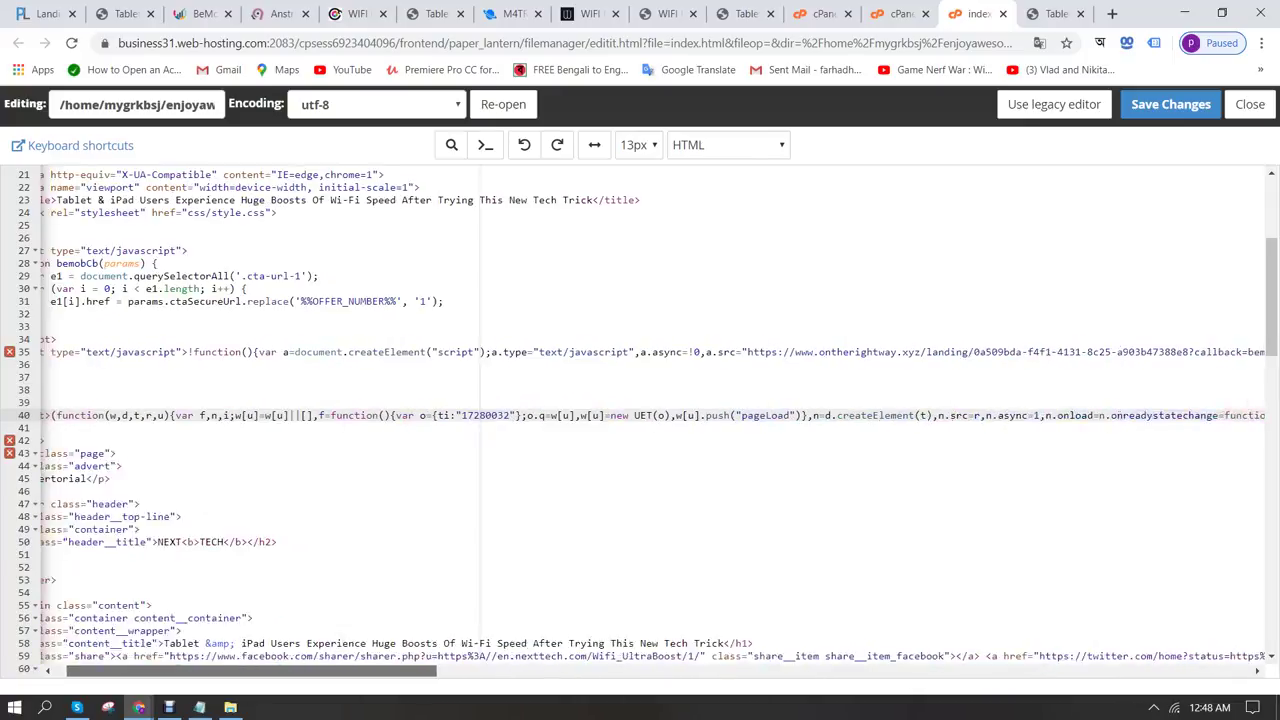
{"action": "scroll", "coordinate": [650, 415], "scroll_direction": "left", "scroll_amount": 2}
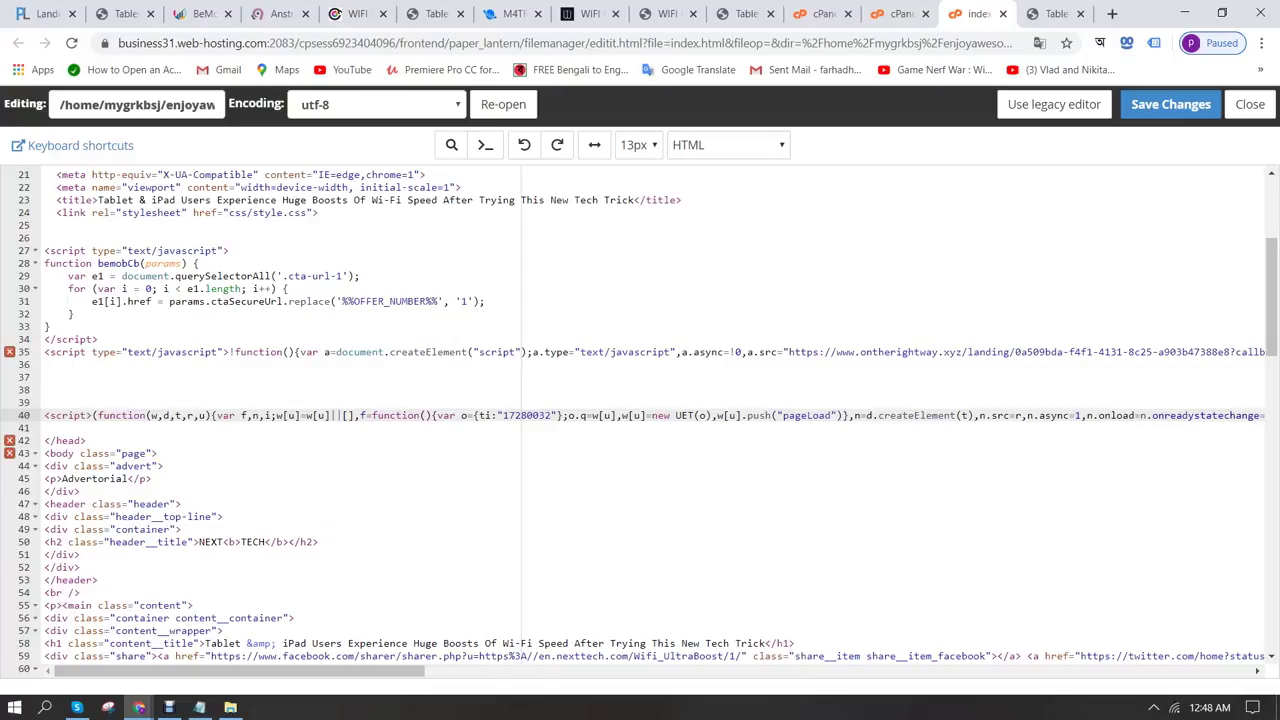
{"action": "left_click", "coordinate": [1170, 104]}
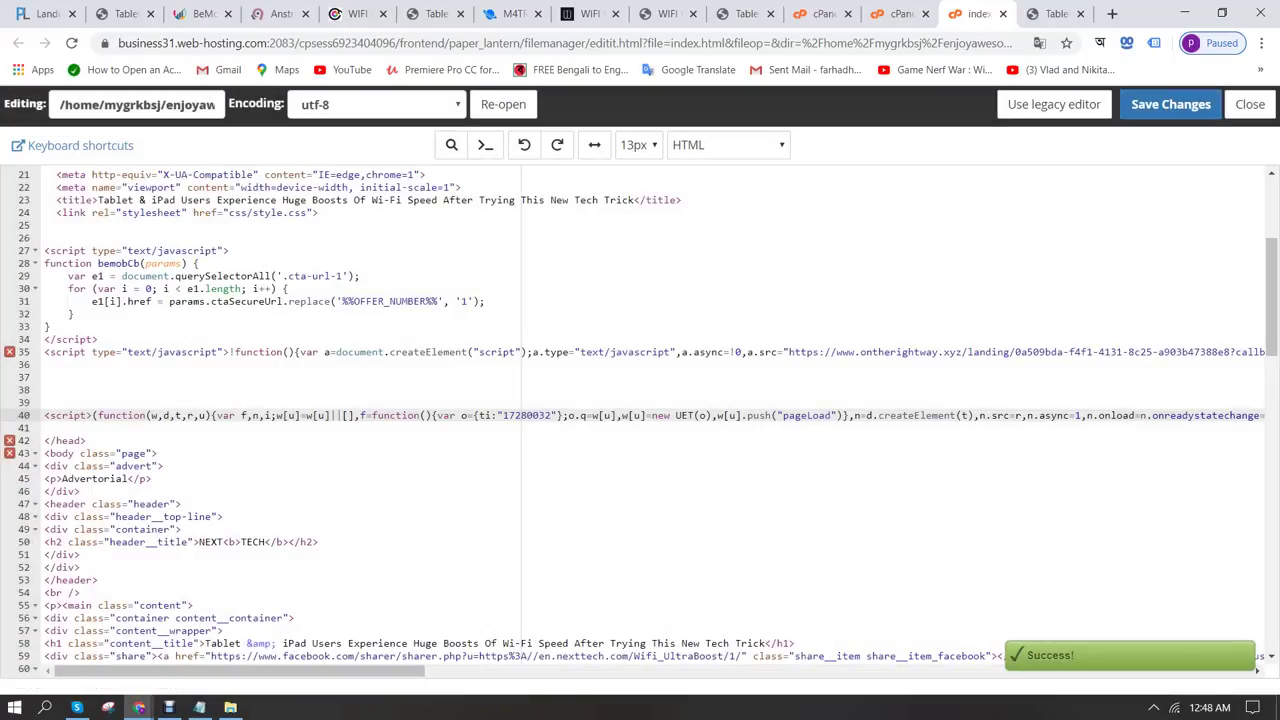
{"action": "mouse_move", "coordinate": [139, 707]}
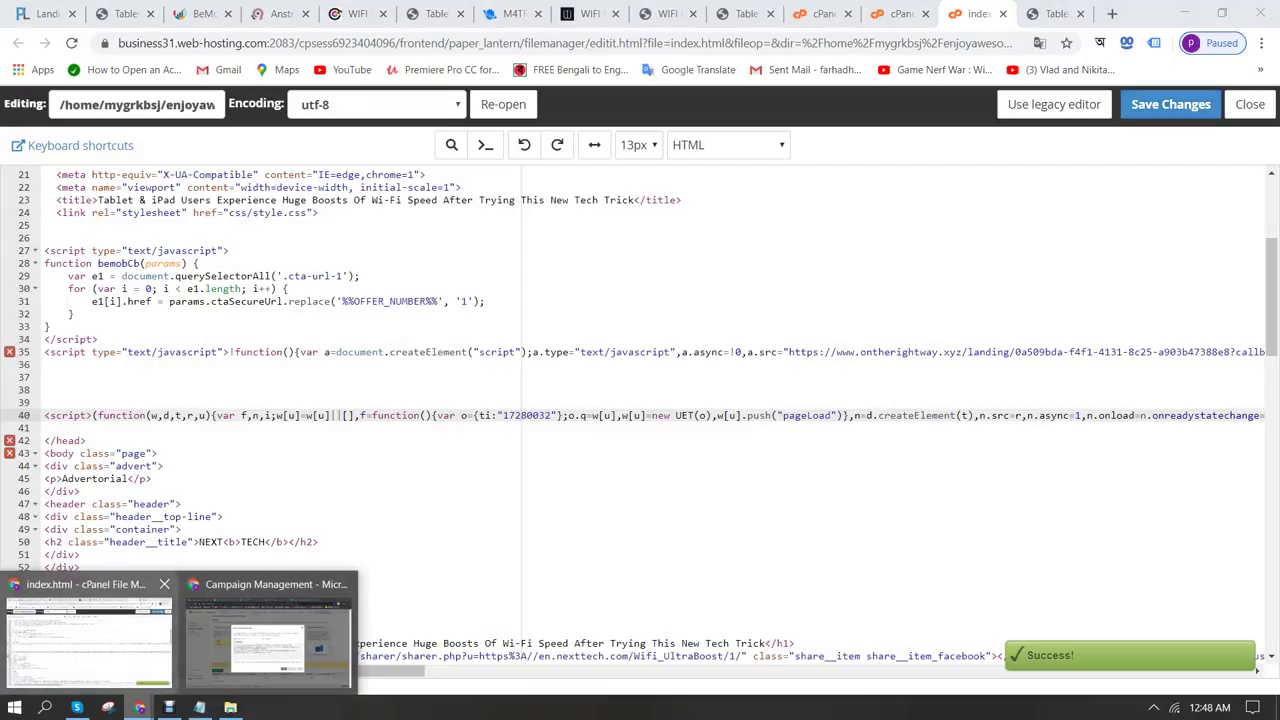
{"action": "left_click", "coordinate": [265, 630]}
{"action": "key", "text": "Return"}
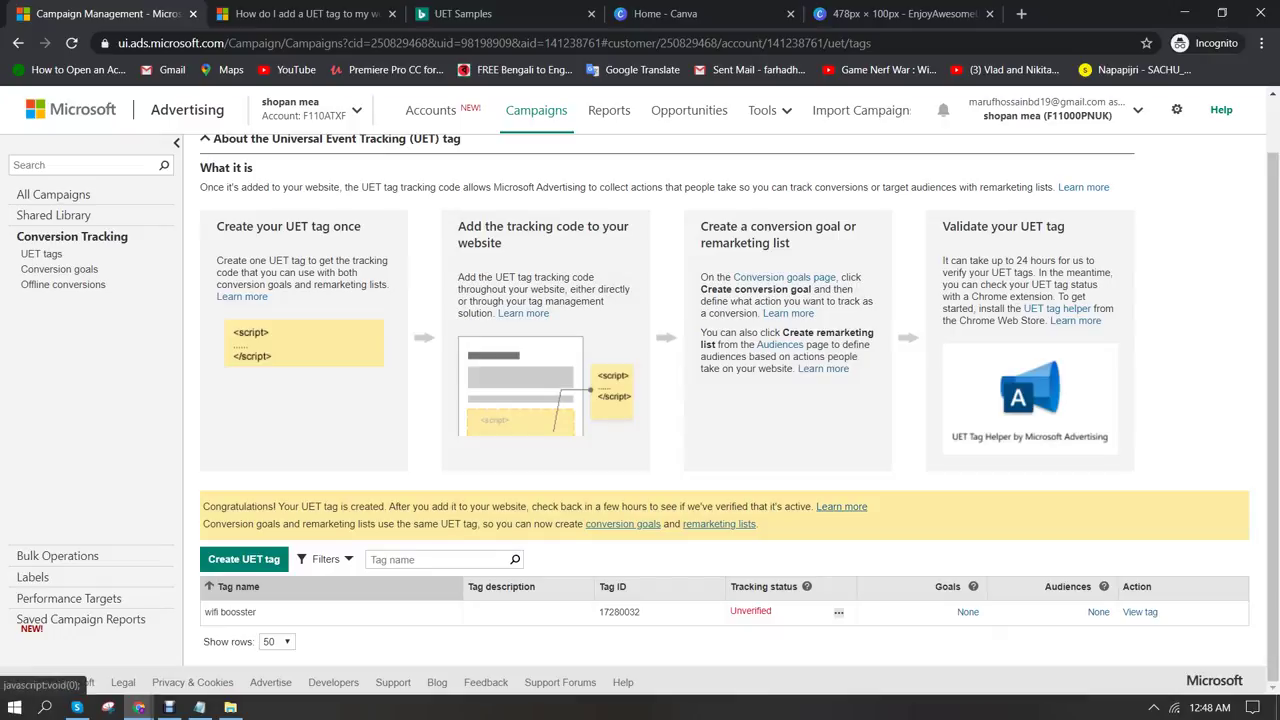
Check the Unverified tracking-status note for wifi boosster, then return to the index.html editor
{"action": "left_click", "coordinate": [838, 613]}
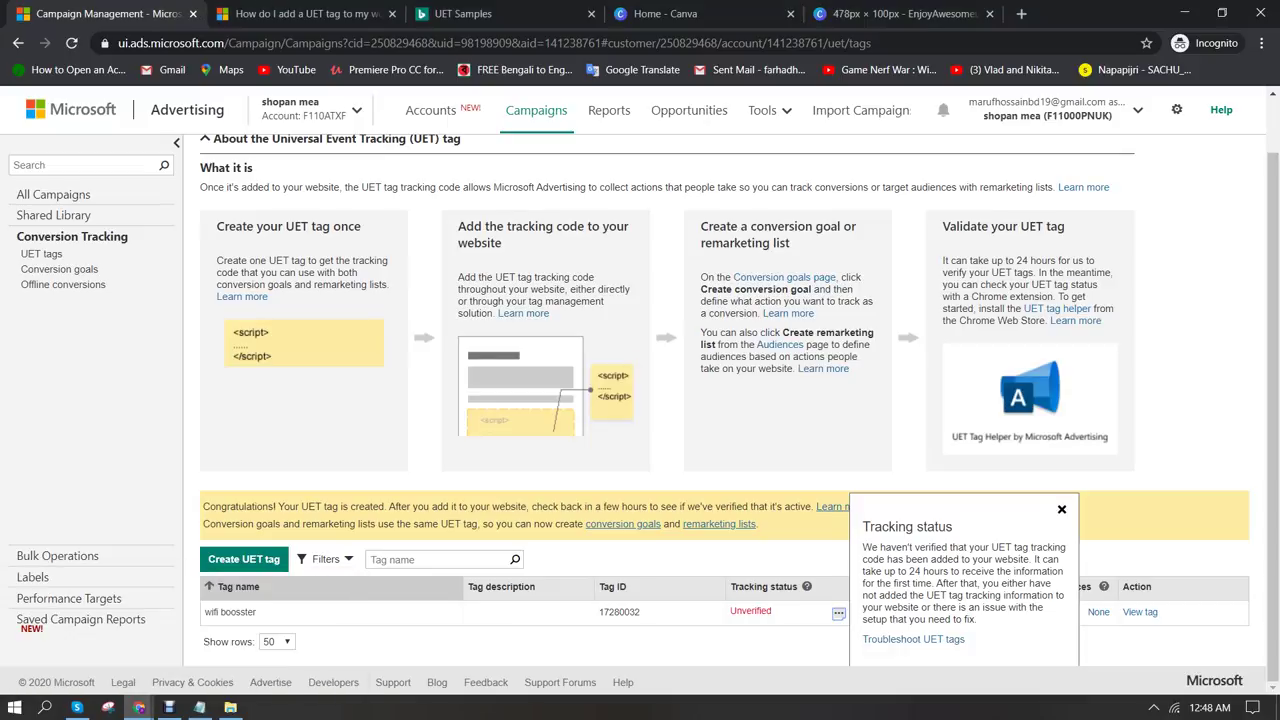
{"action": "left_click", "coordinate": [139, 707]}
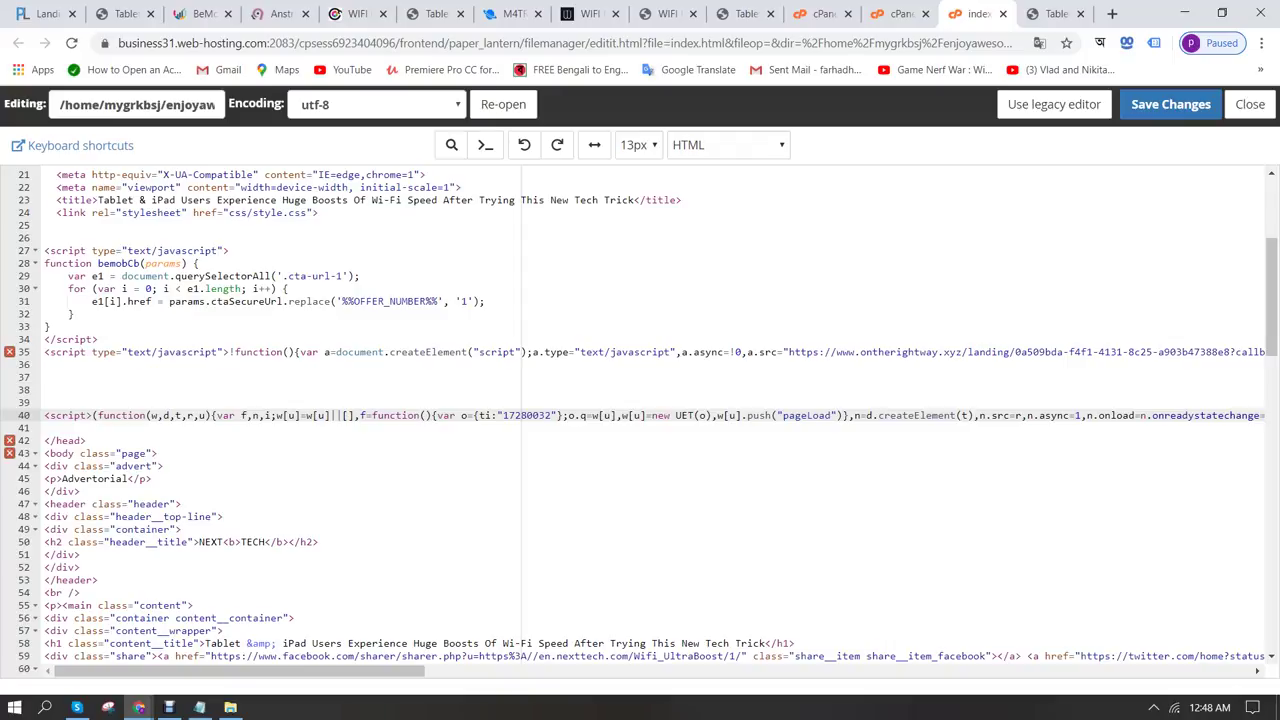
Save index.html with Ctrl+S, then show the Campaigns list containing the wifi booster campaign
{"action": "key", "text": "ctrl+s"}
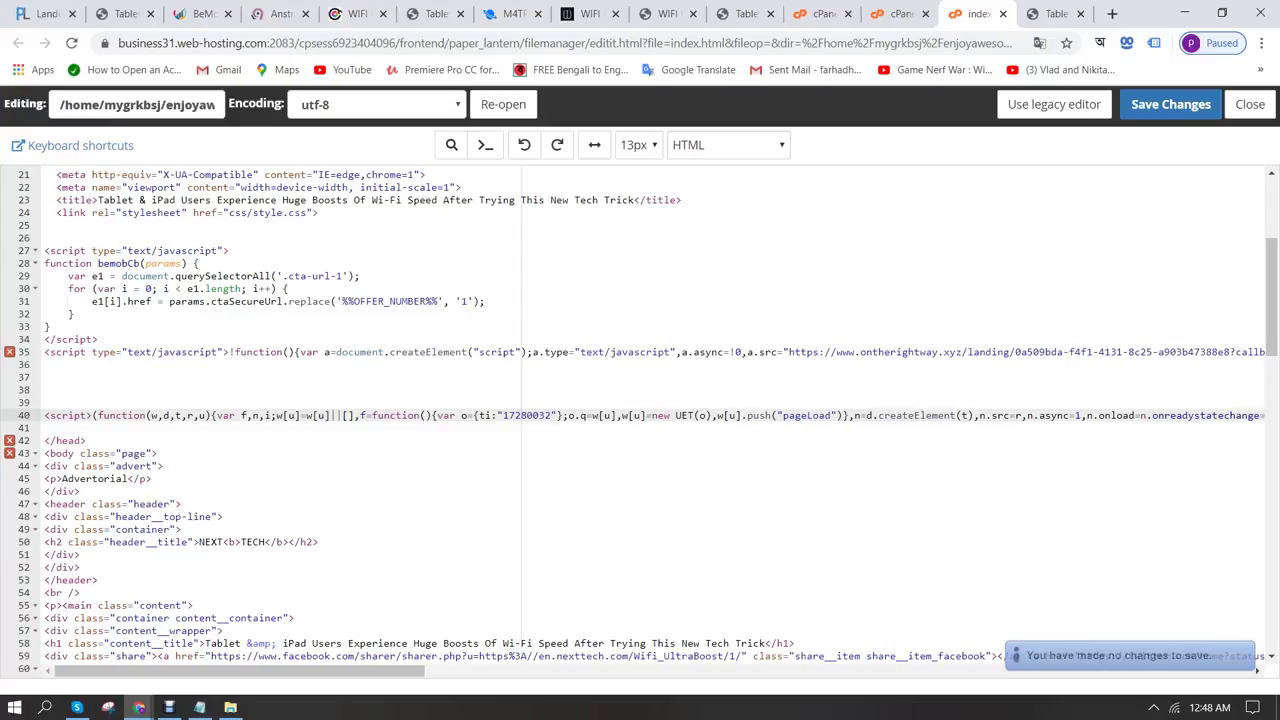
{"action": "mouse_move", "coordinate": [139, 707]}
{"action": "left_click", "coordinate": [265, 635]}
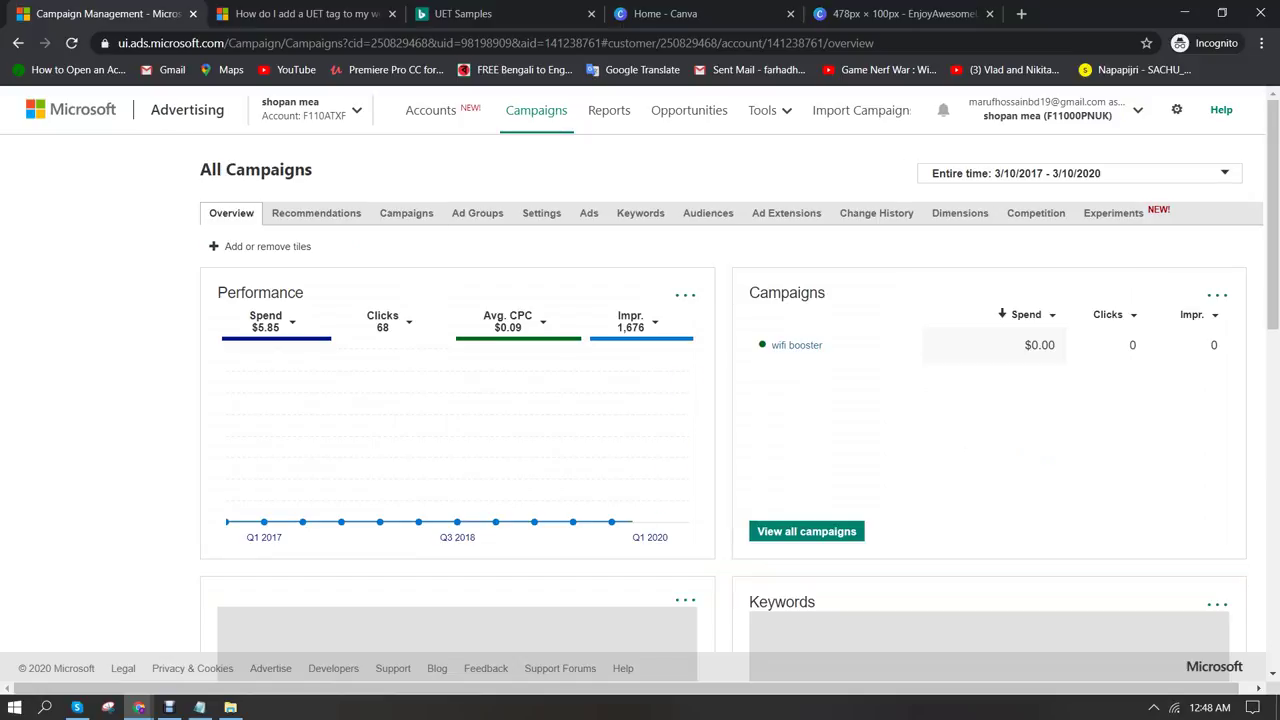
{"action": "left_click", "coordinate": [406, 213]}
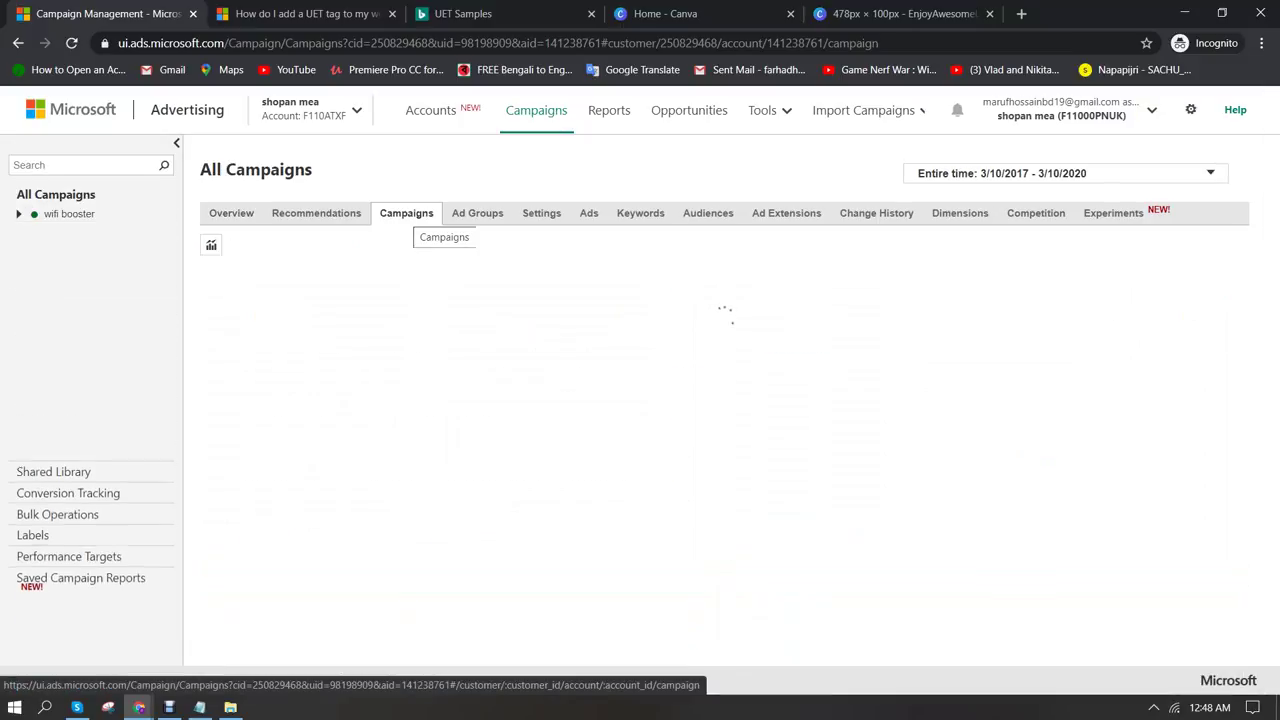